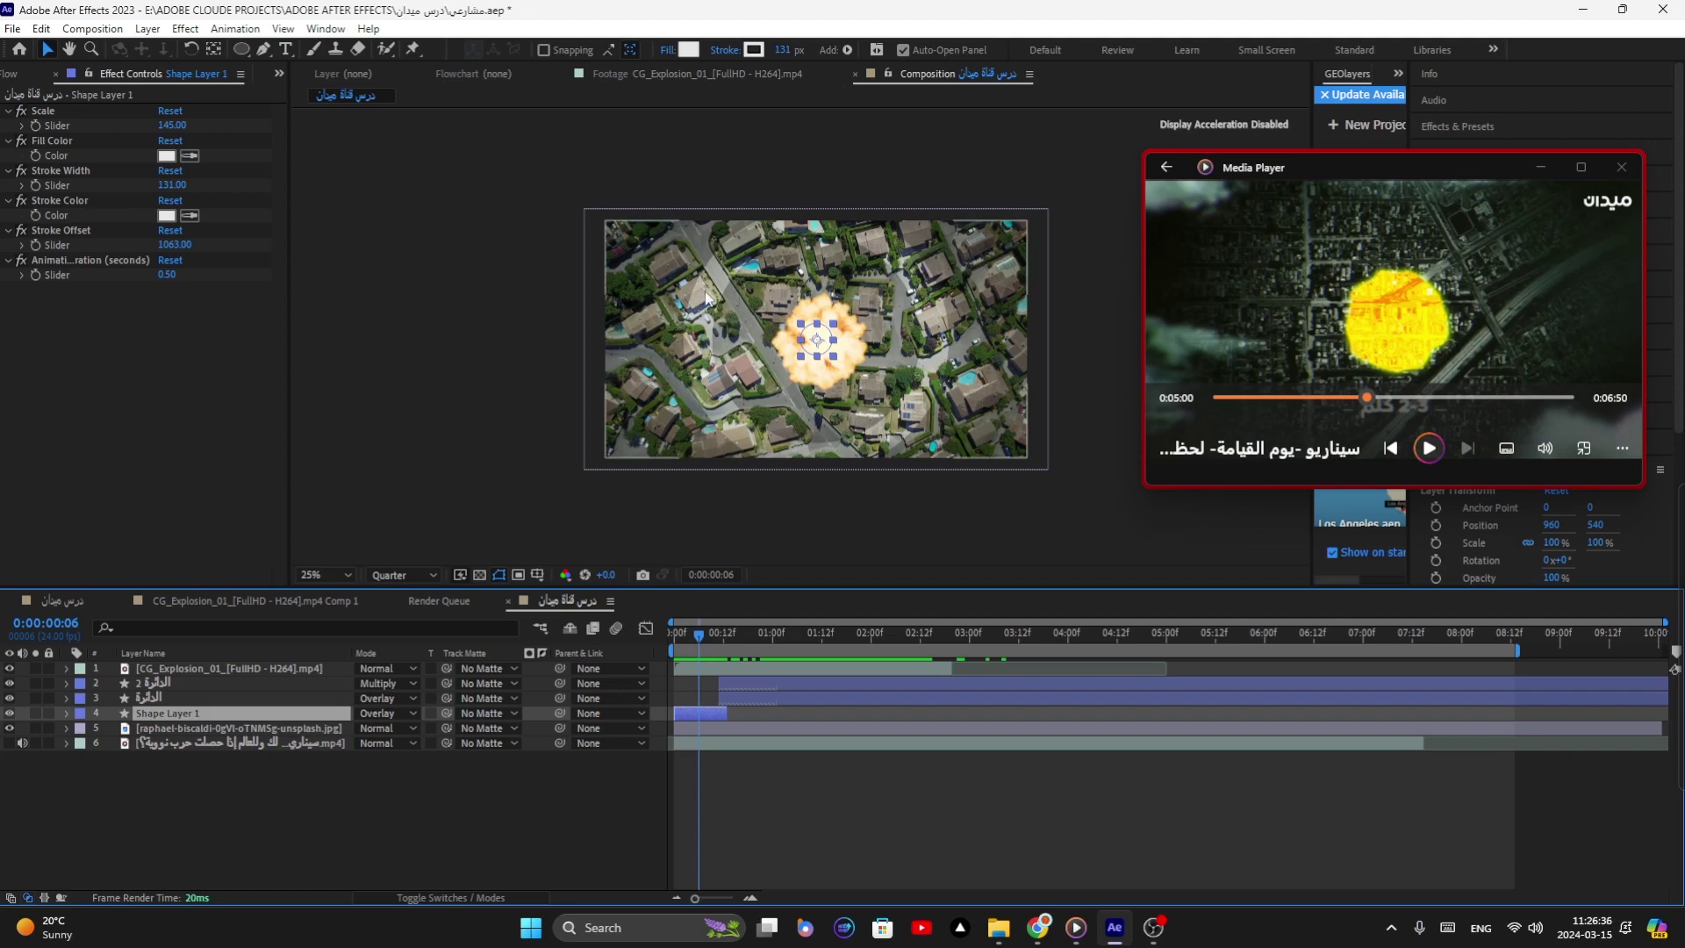
Step: Apply the Deep Glow effect to Shape Layer 1
{"action": "key", "text": "ctrl+space"}
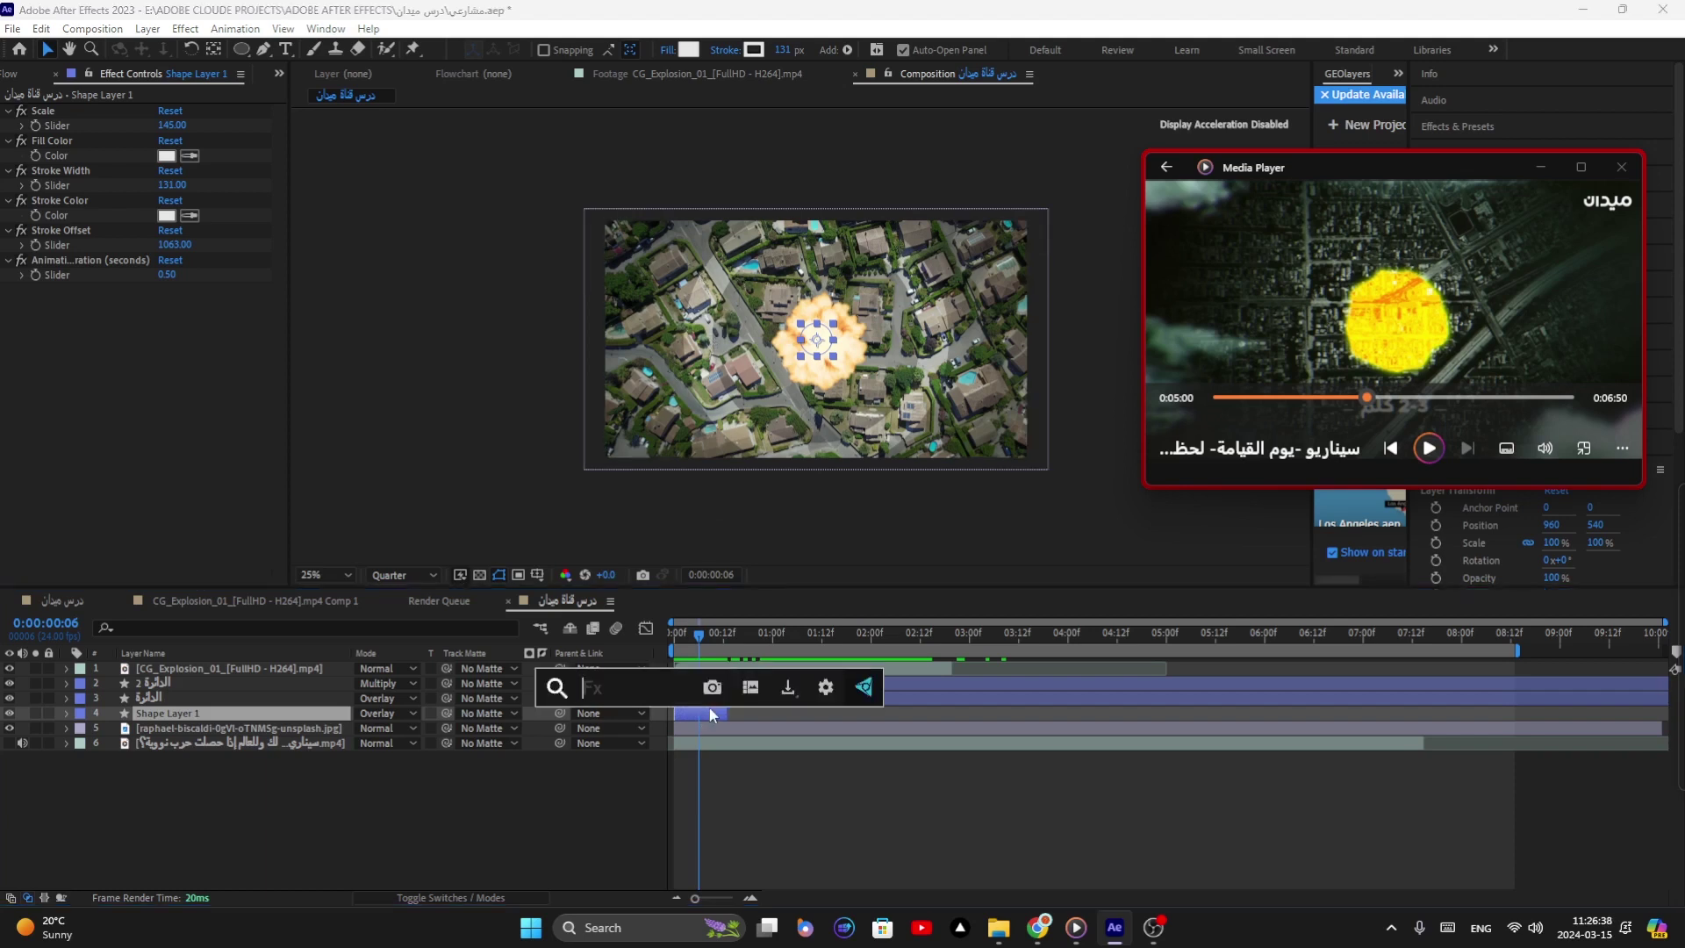
{"action": "type", "text": "deep"}
{"action": "key", "text": "Return"}
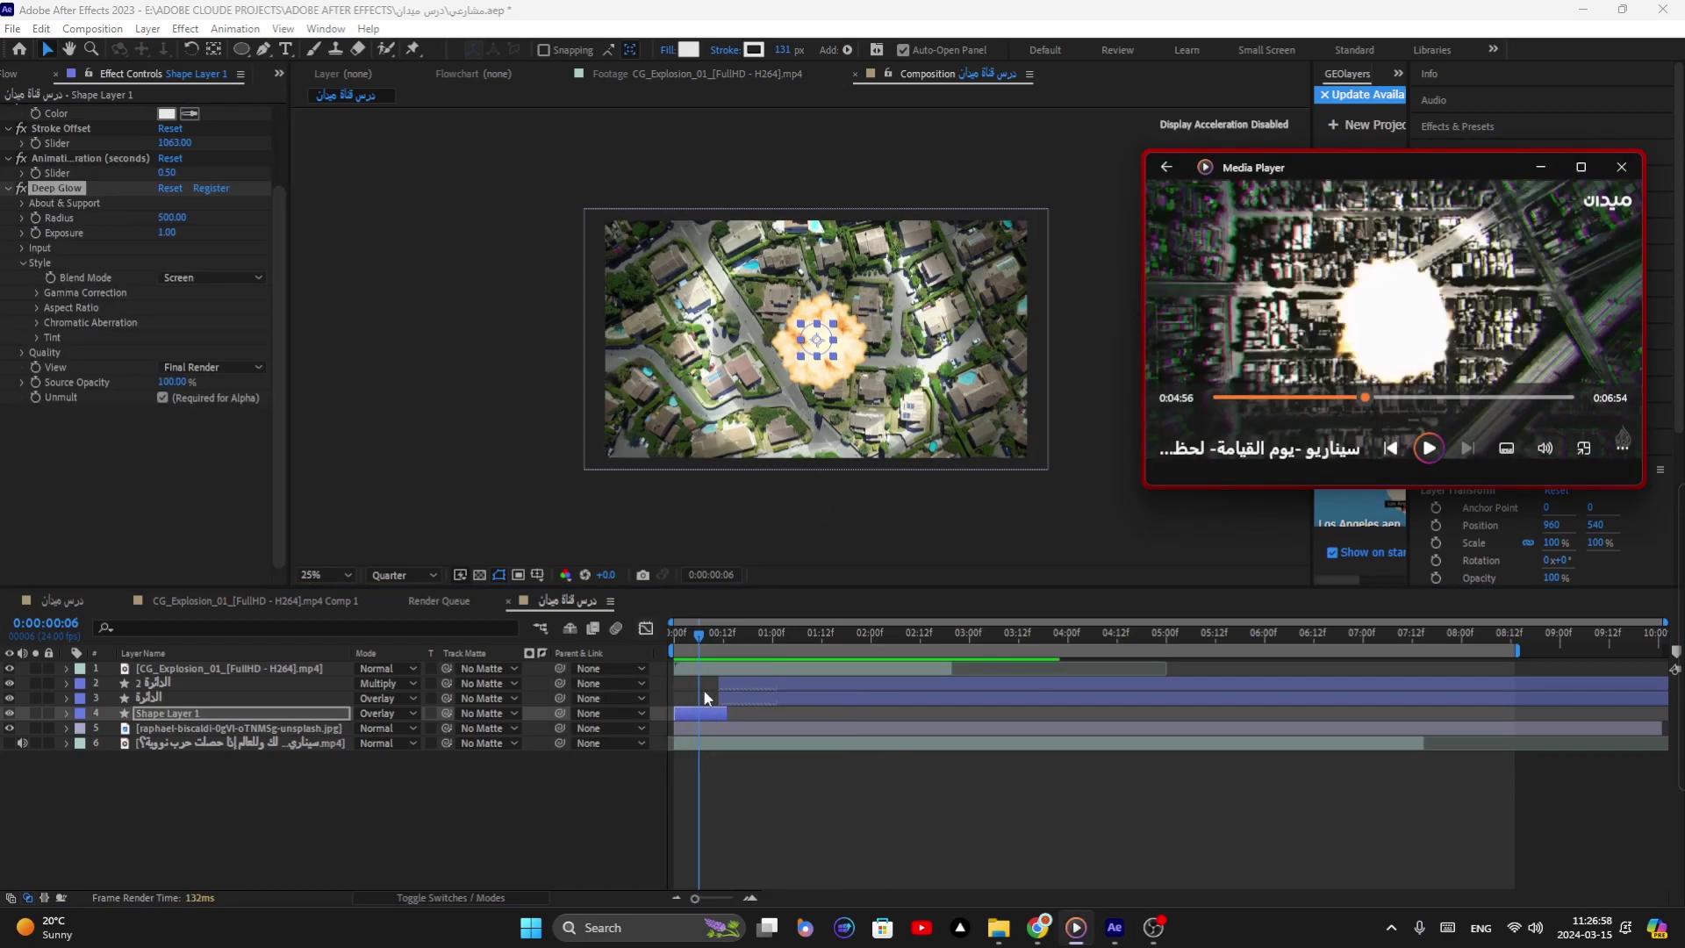
Step: Set the Deep Glow radius to 967 and its exposure to 2.92 on Shape Layer 1
{"action": "left_click", "coordinate": [697, 713]}
{"action": "left_click_drag", "start_coordinate": [172, 217], "coordinate": [429, 218]}
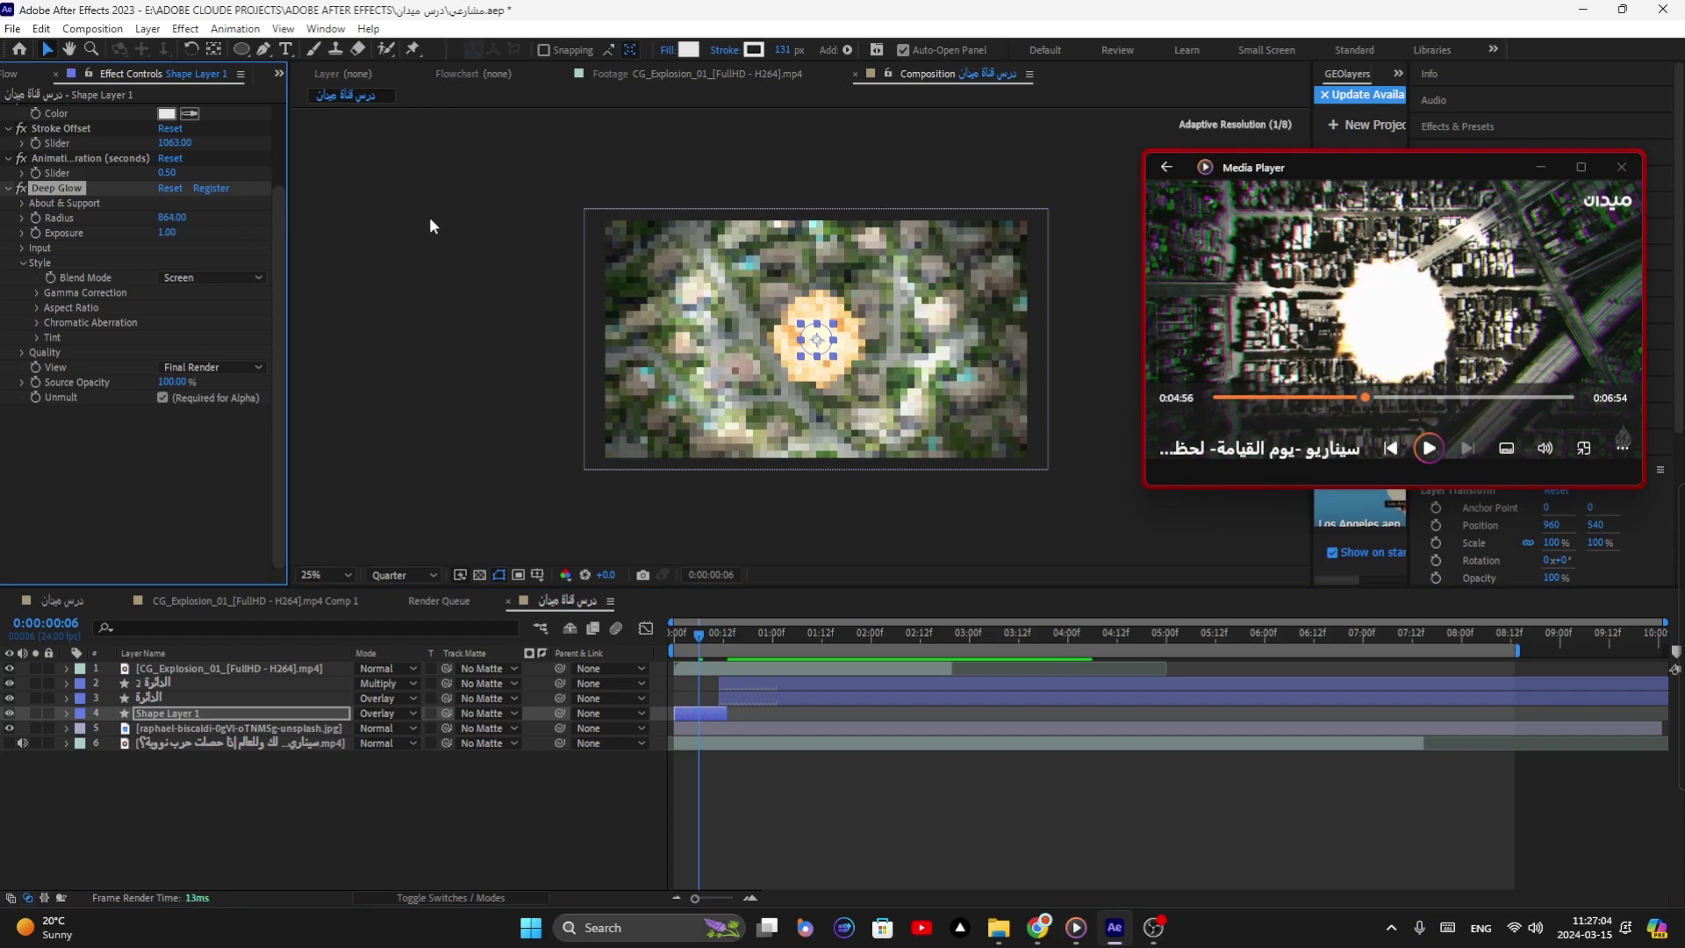
{"action": "left_click_drag", "start_coordinate": [166, 233], "coordinate": [299, 233]}
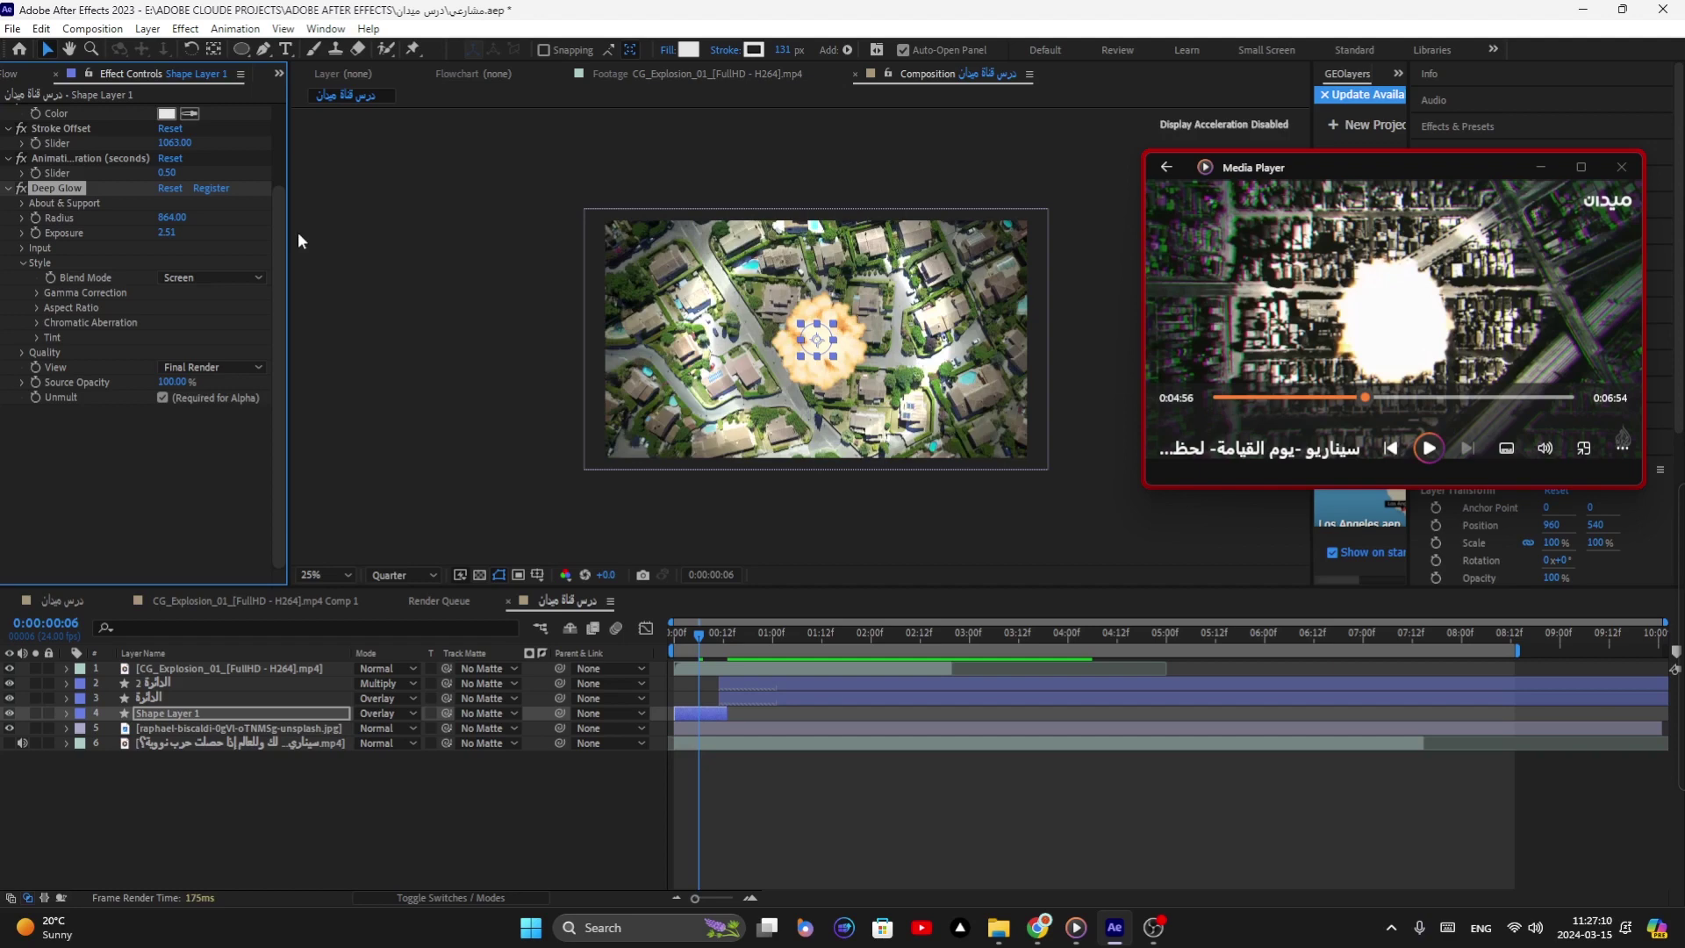
{"action": "left_click_drag", "start_coordinate": [166, 232], "coordinate": [203, 234]}
{"action": "left_click_drag", "start_coordinate": [171, 217], "coordinate": [260, 220]}
Step: Try the Multiply, Screen and Lighten blending modes on Shape Layer 1 and revert it to Overlay
{"action": "left_click", "coordinate": [372, 712]}
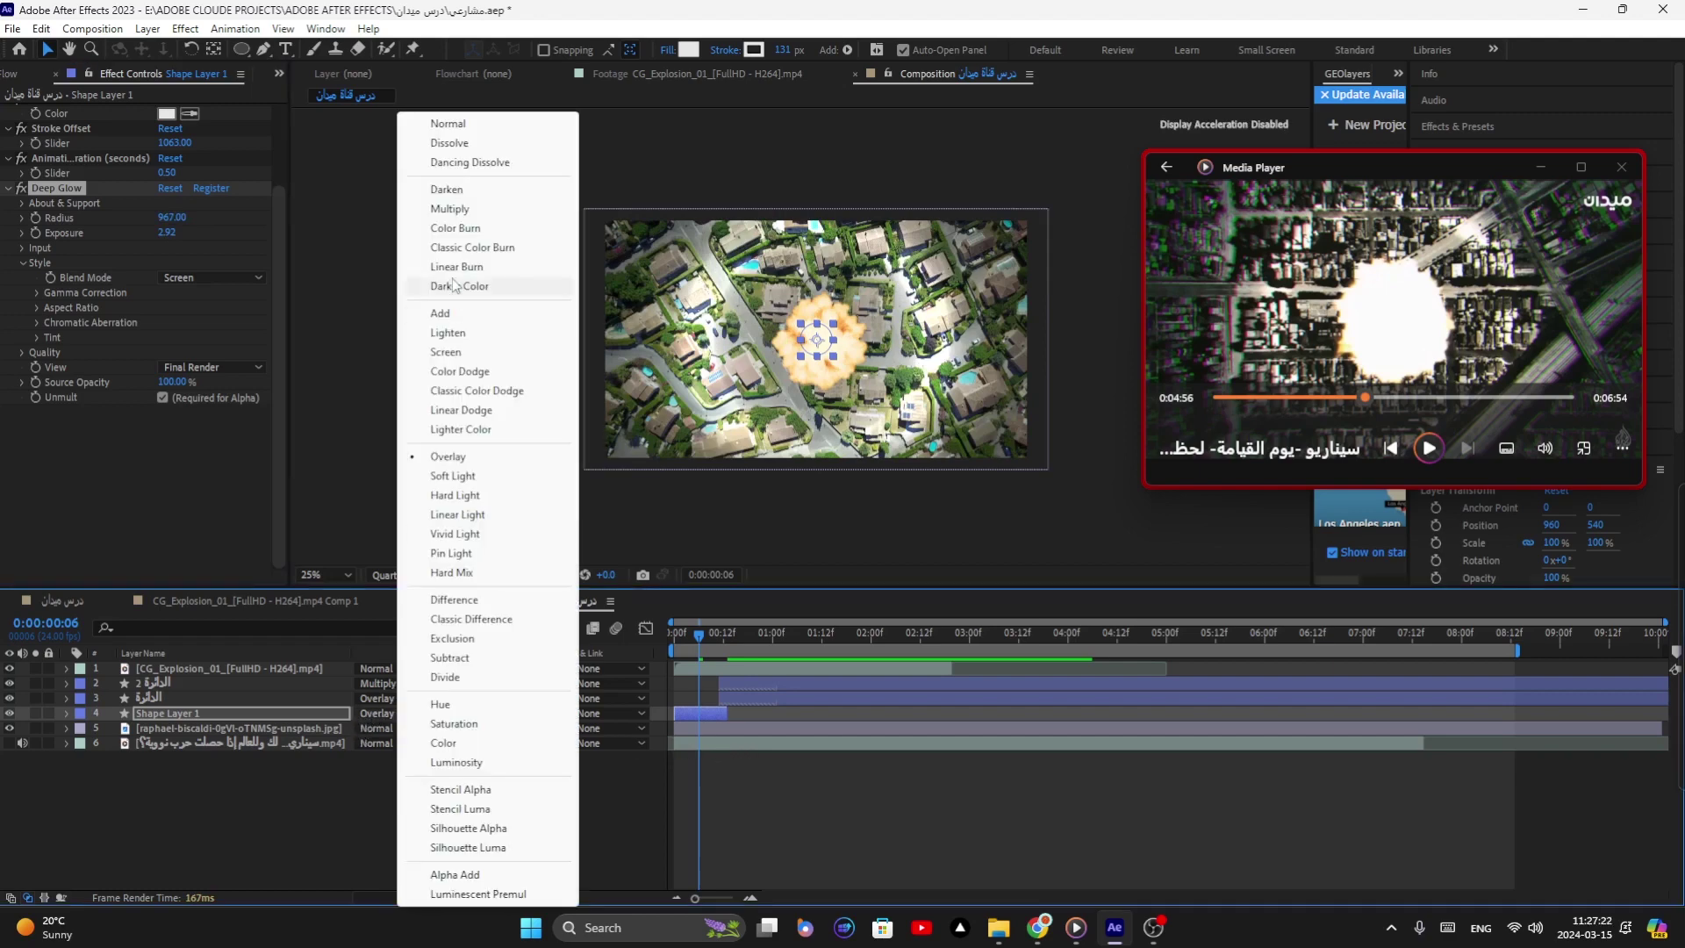
{"action": "left_click", "coordinate": [451, 209]}
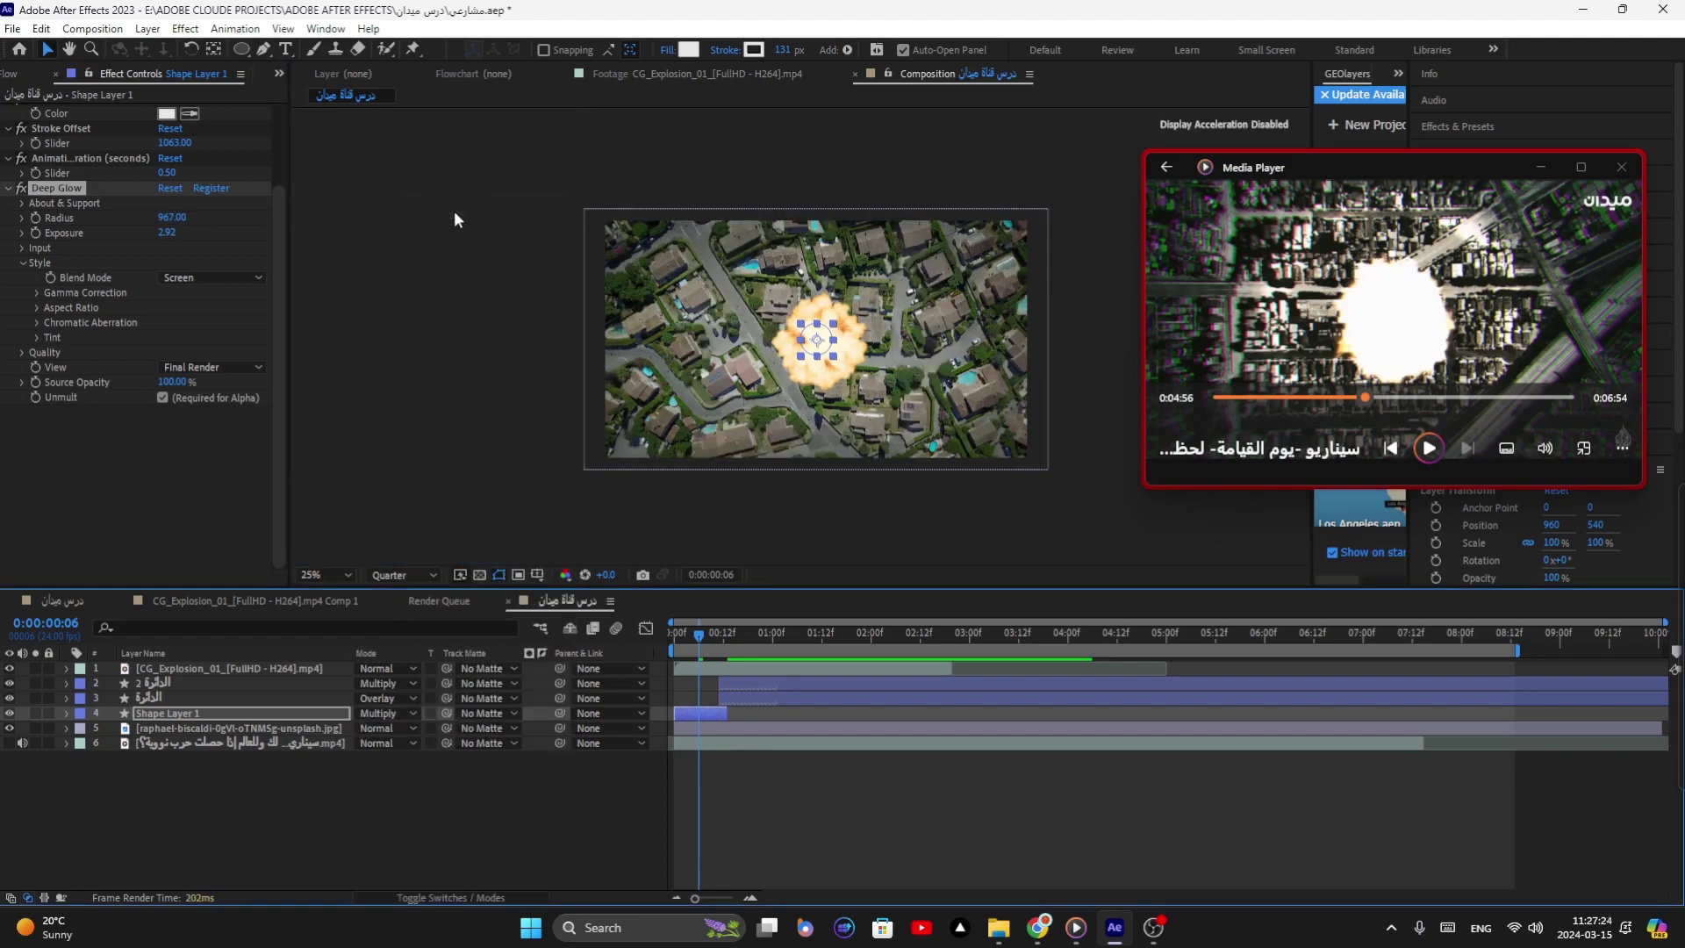
{"action": "key", "text": "ctrl+z"}
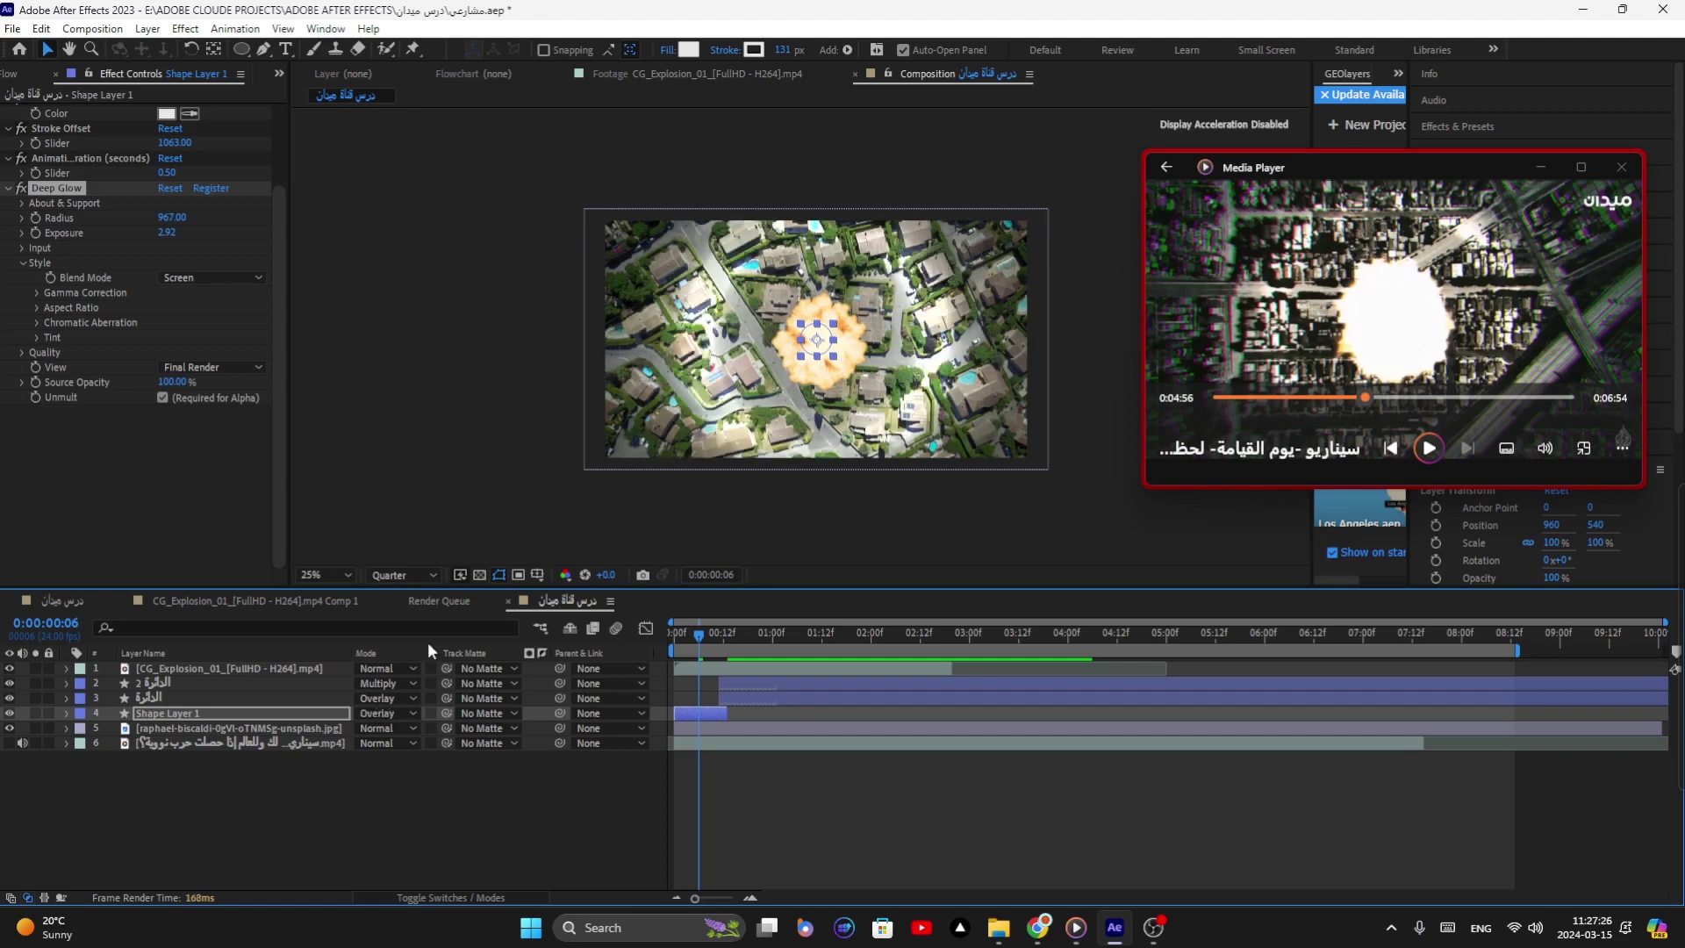
{"action": "left_click", "coordinate": [391, 709]}
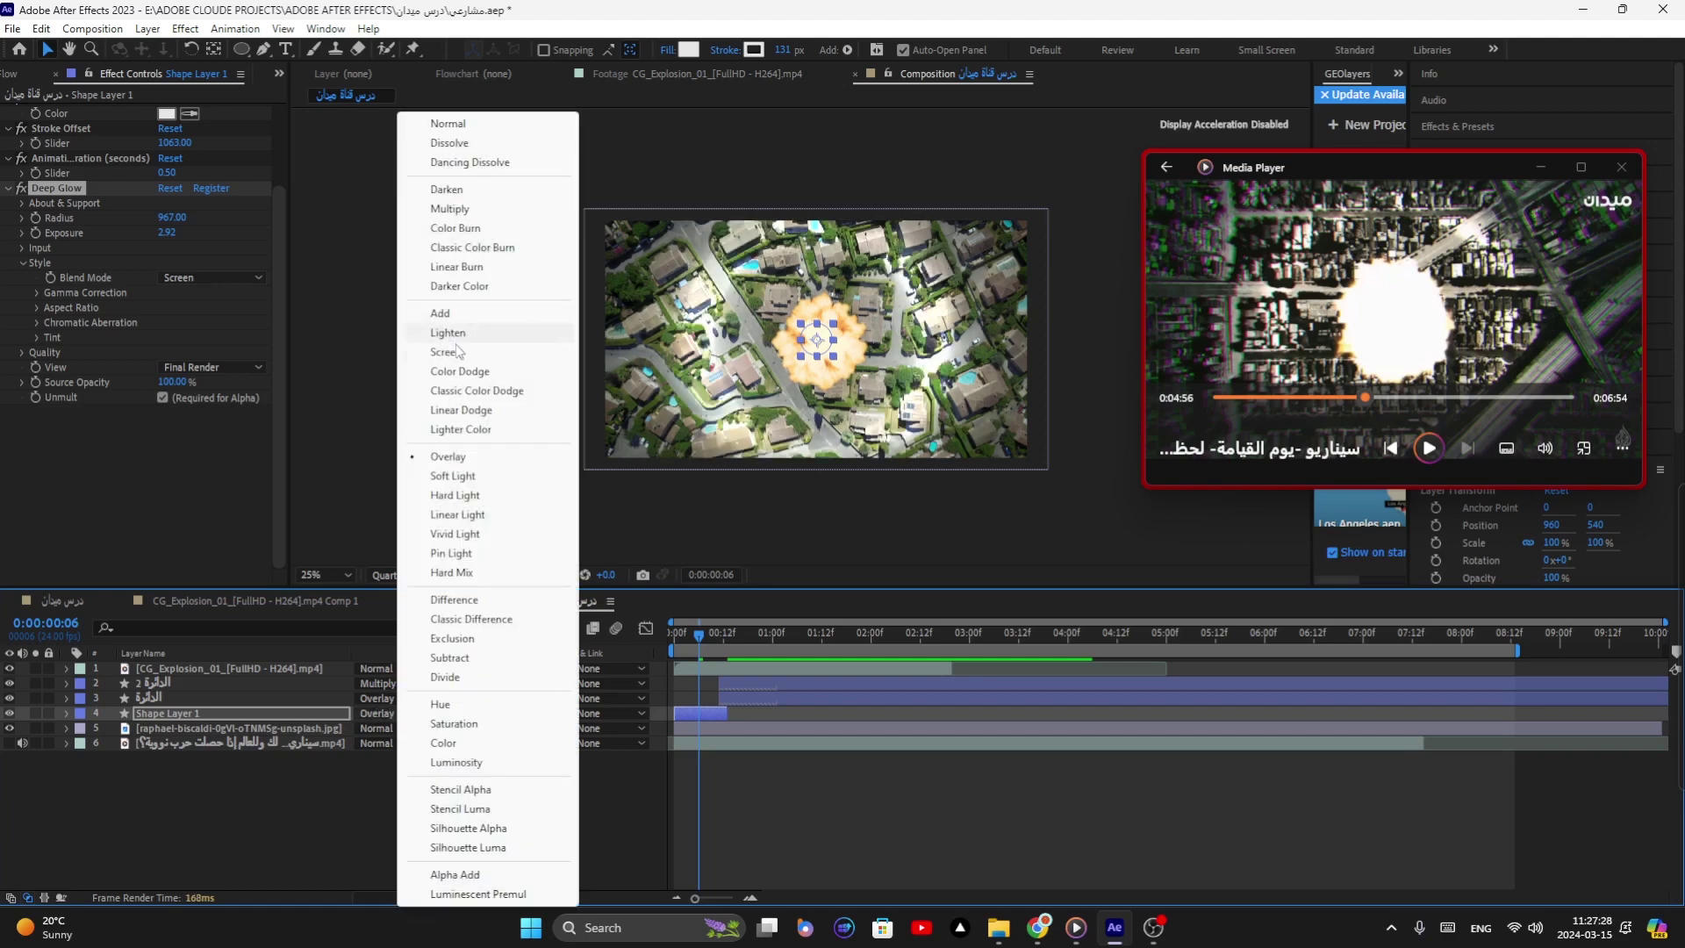
{"action": "left_click", "coordinate": [456, 350]}
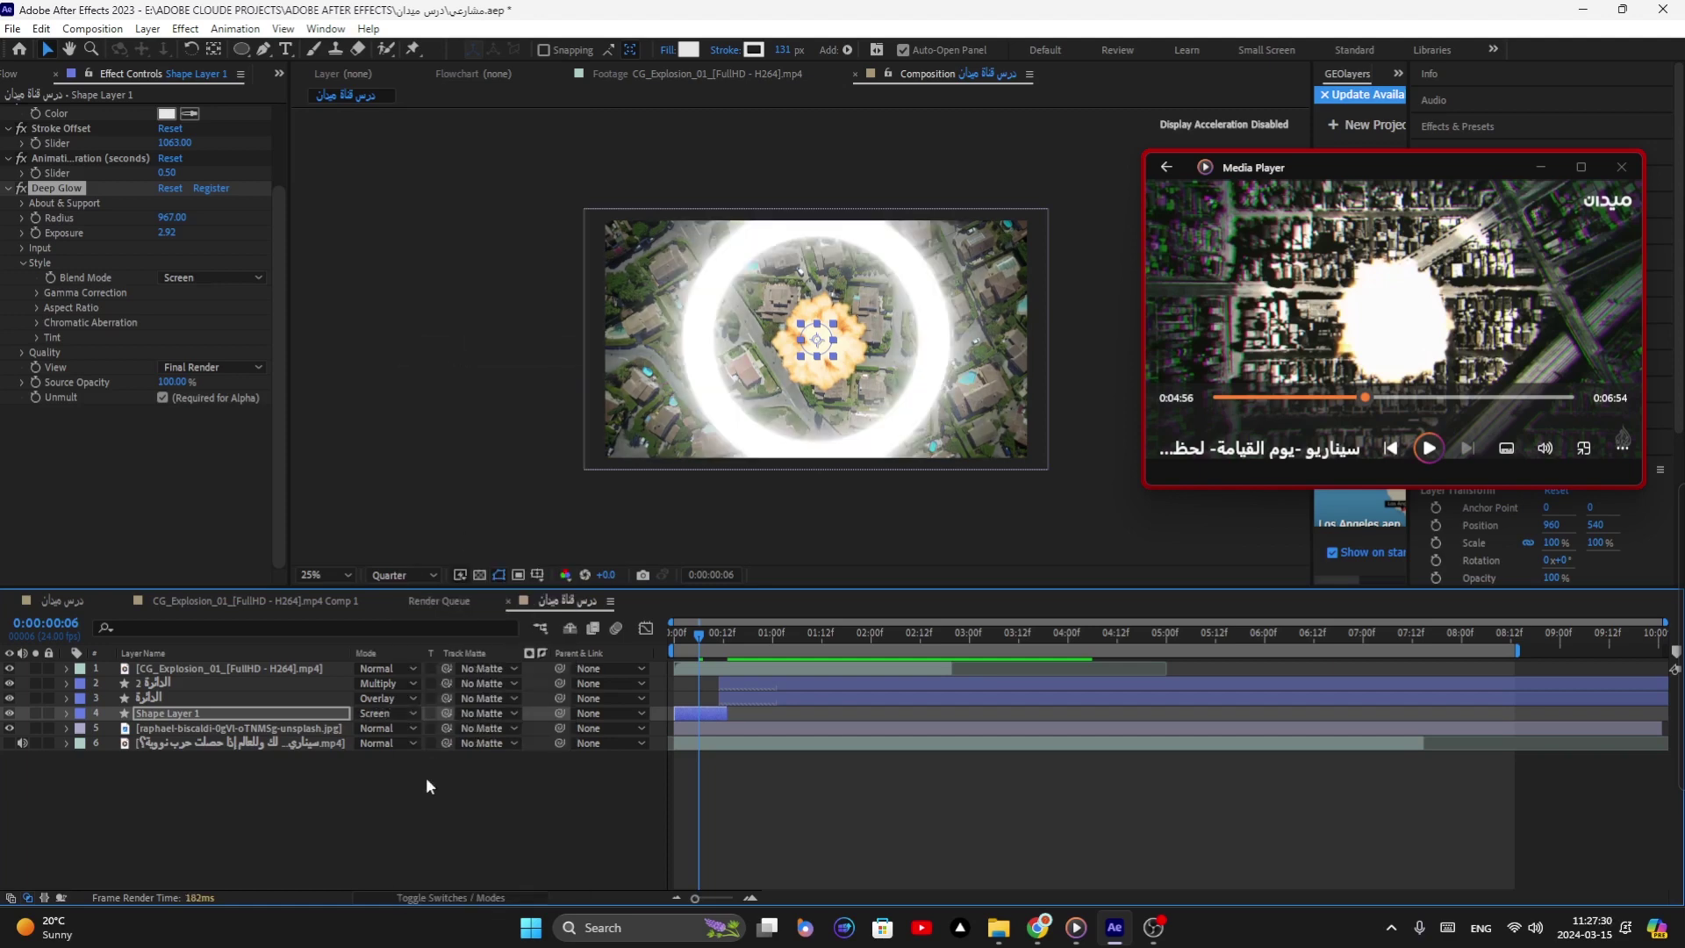
{"action": "left_click", "coordinate": [385, 710]}
{"action": "left_click", "coordinate": [447, 333]}
{"action": "key", "text": "ctrl+z"}
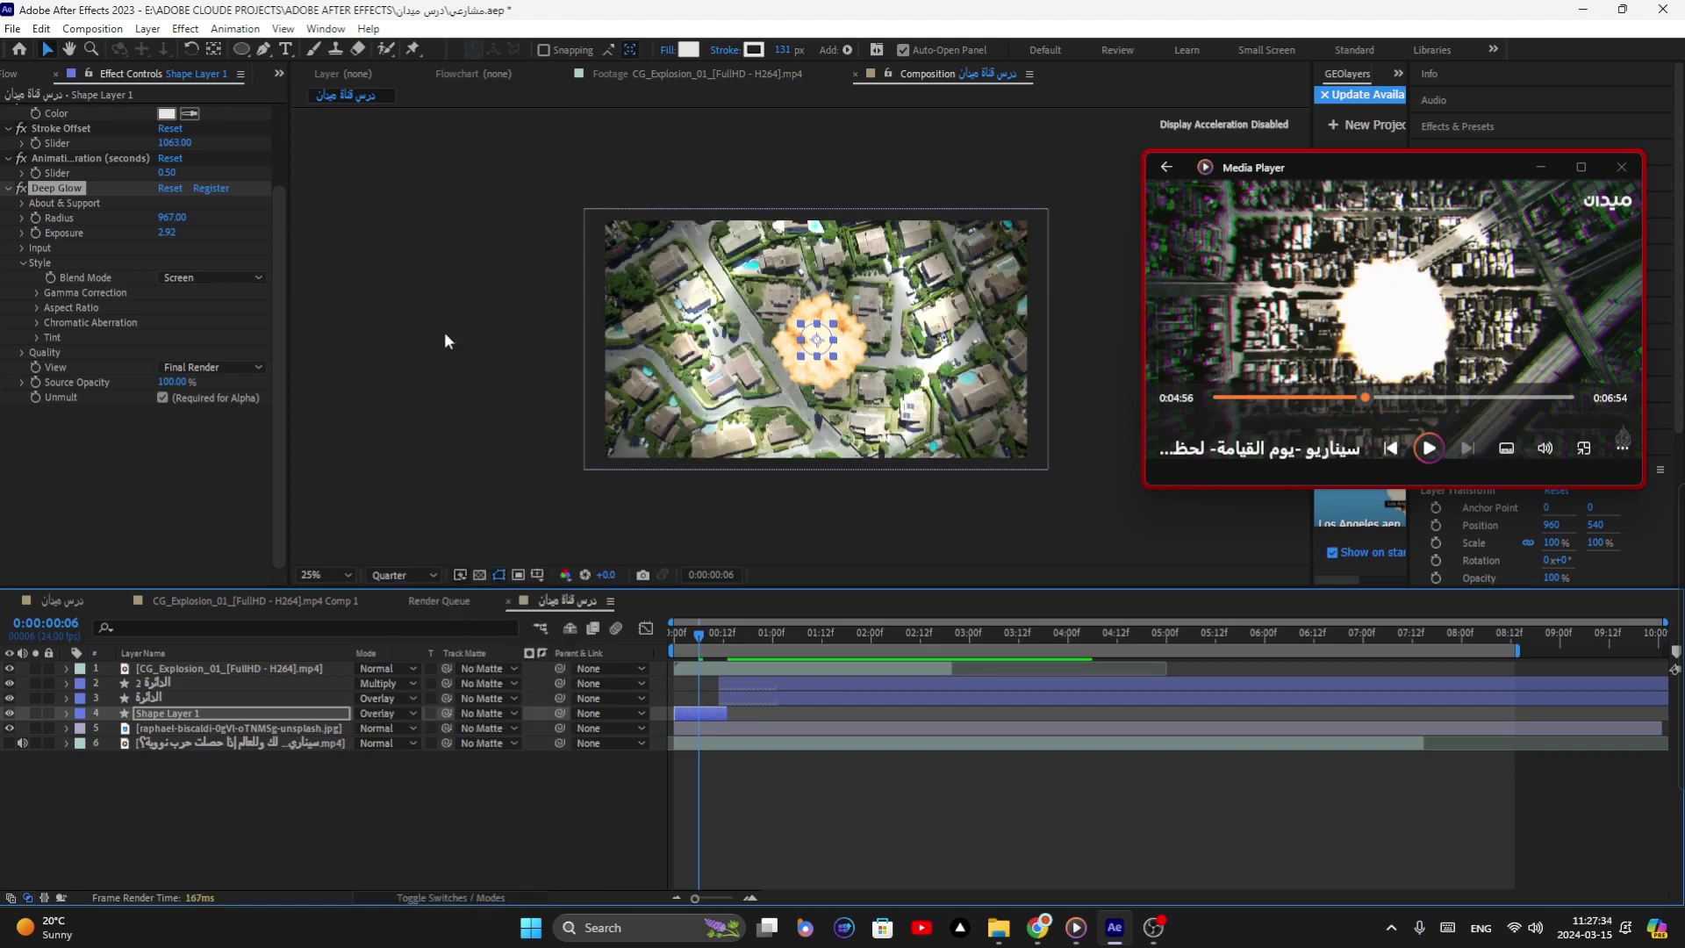
Step: Inspect the explosion and the shape's glow up close at frame 8
{"action": "left_click_drag", "start_coordinate": [700, 629], "coordinate": [708, 637]}
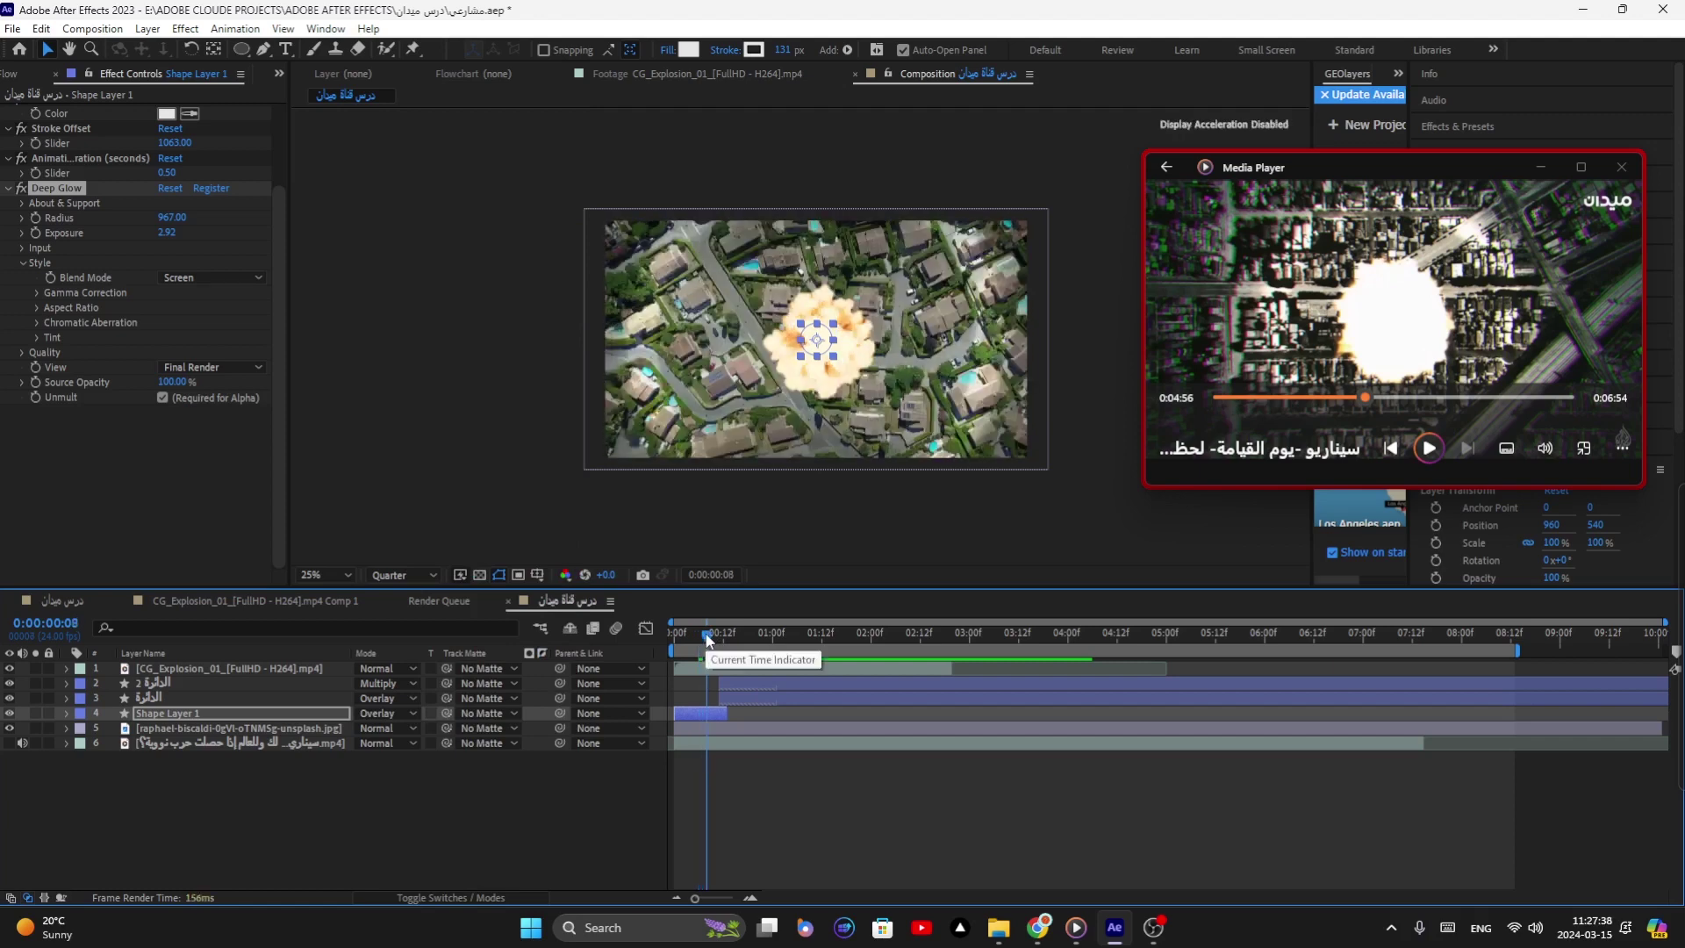
{"action": "key", "text": "period"}
{"action": "key", "text": "period"}
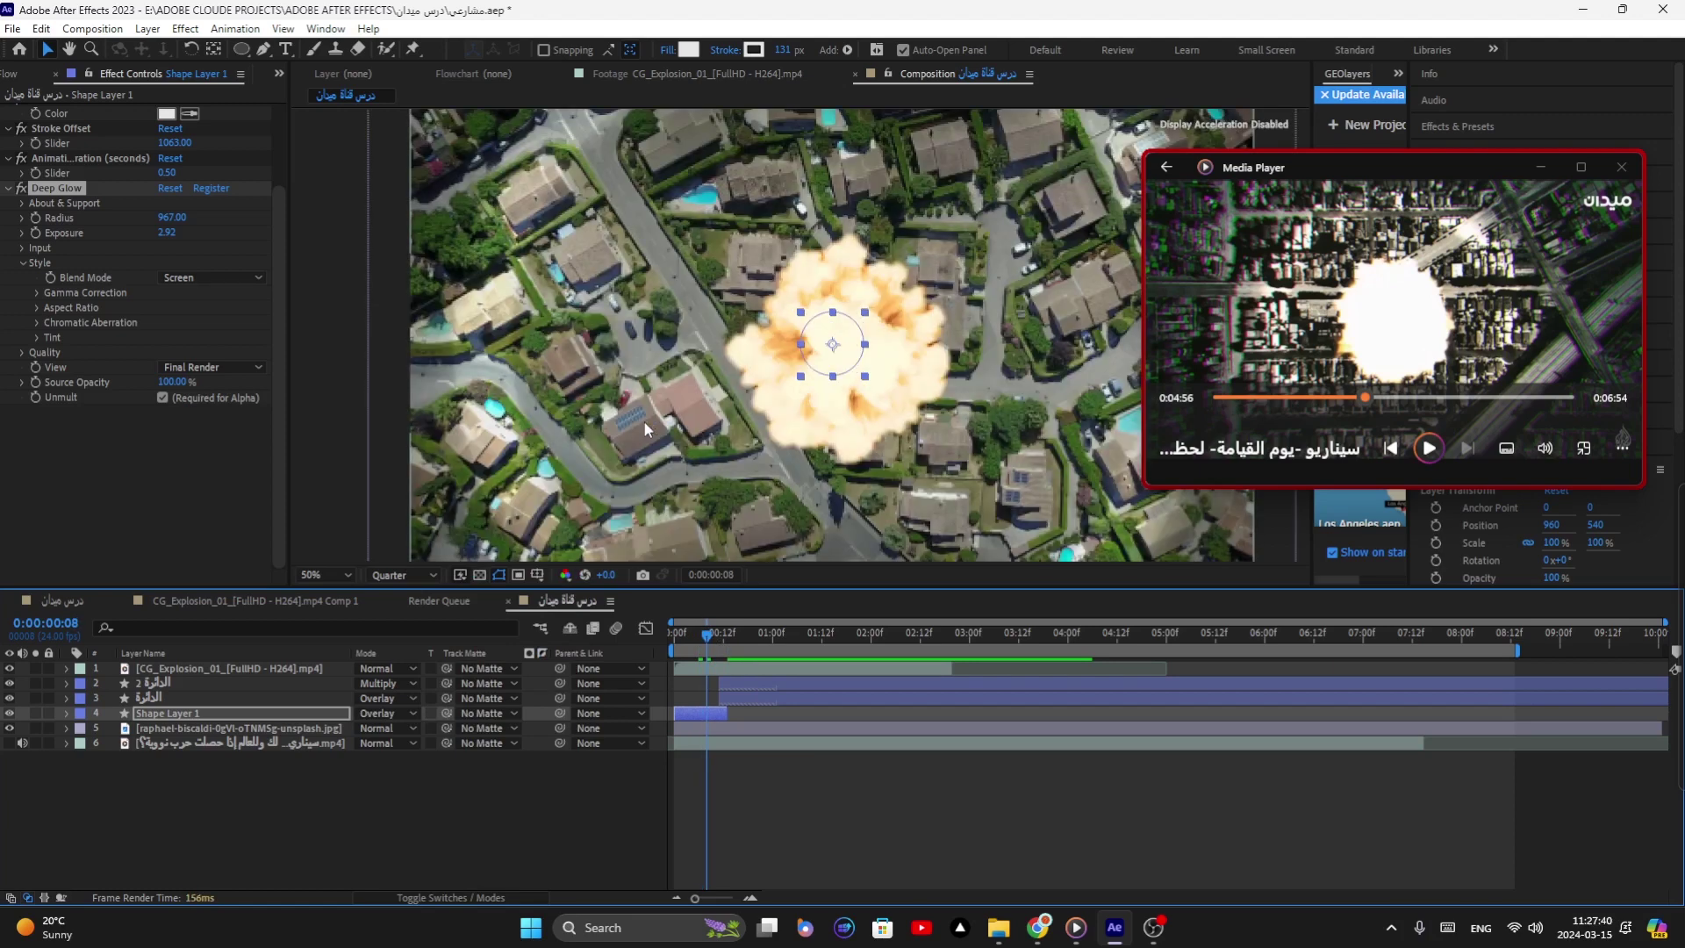
{"action": "key", "text": "comma"}
{"action": "key", "text": "comma"}
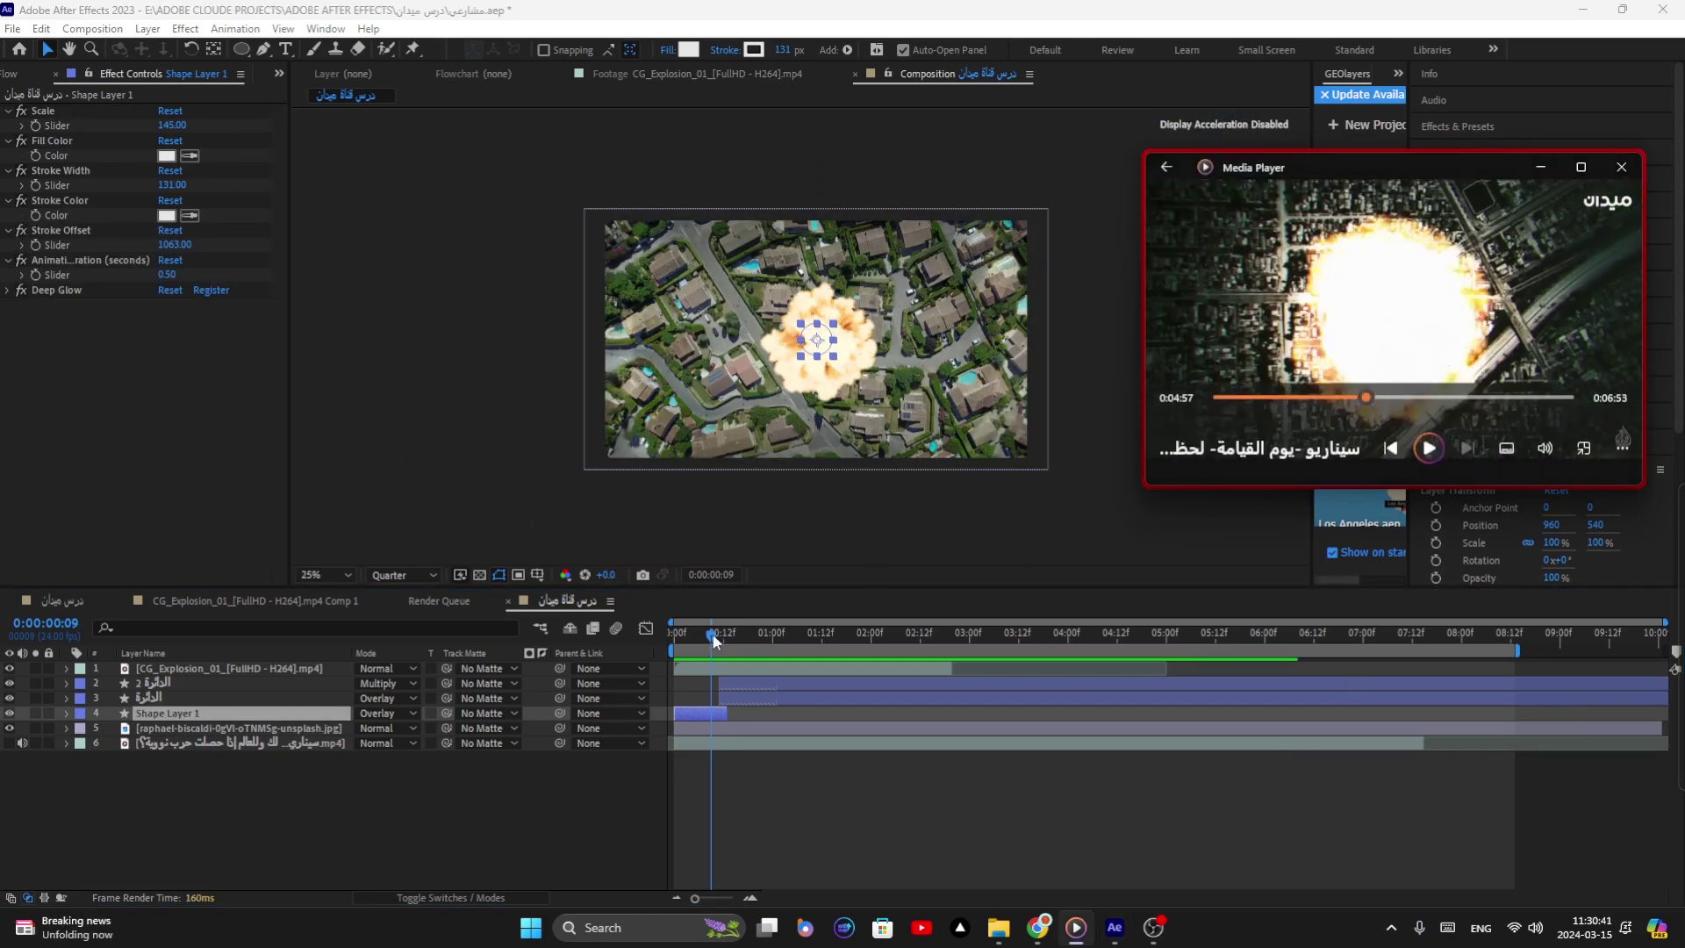
Step: Keyframe the explosion footage's scale from 100% at frame 11 to 142% at about 1:16
{"action": "left_click_drag", "start_coordinate": [715, 635], "coordinate": [720, 634]}
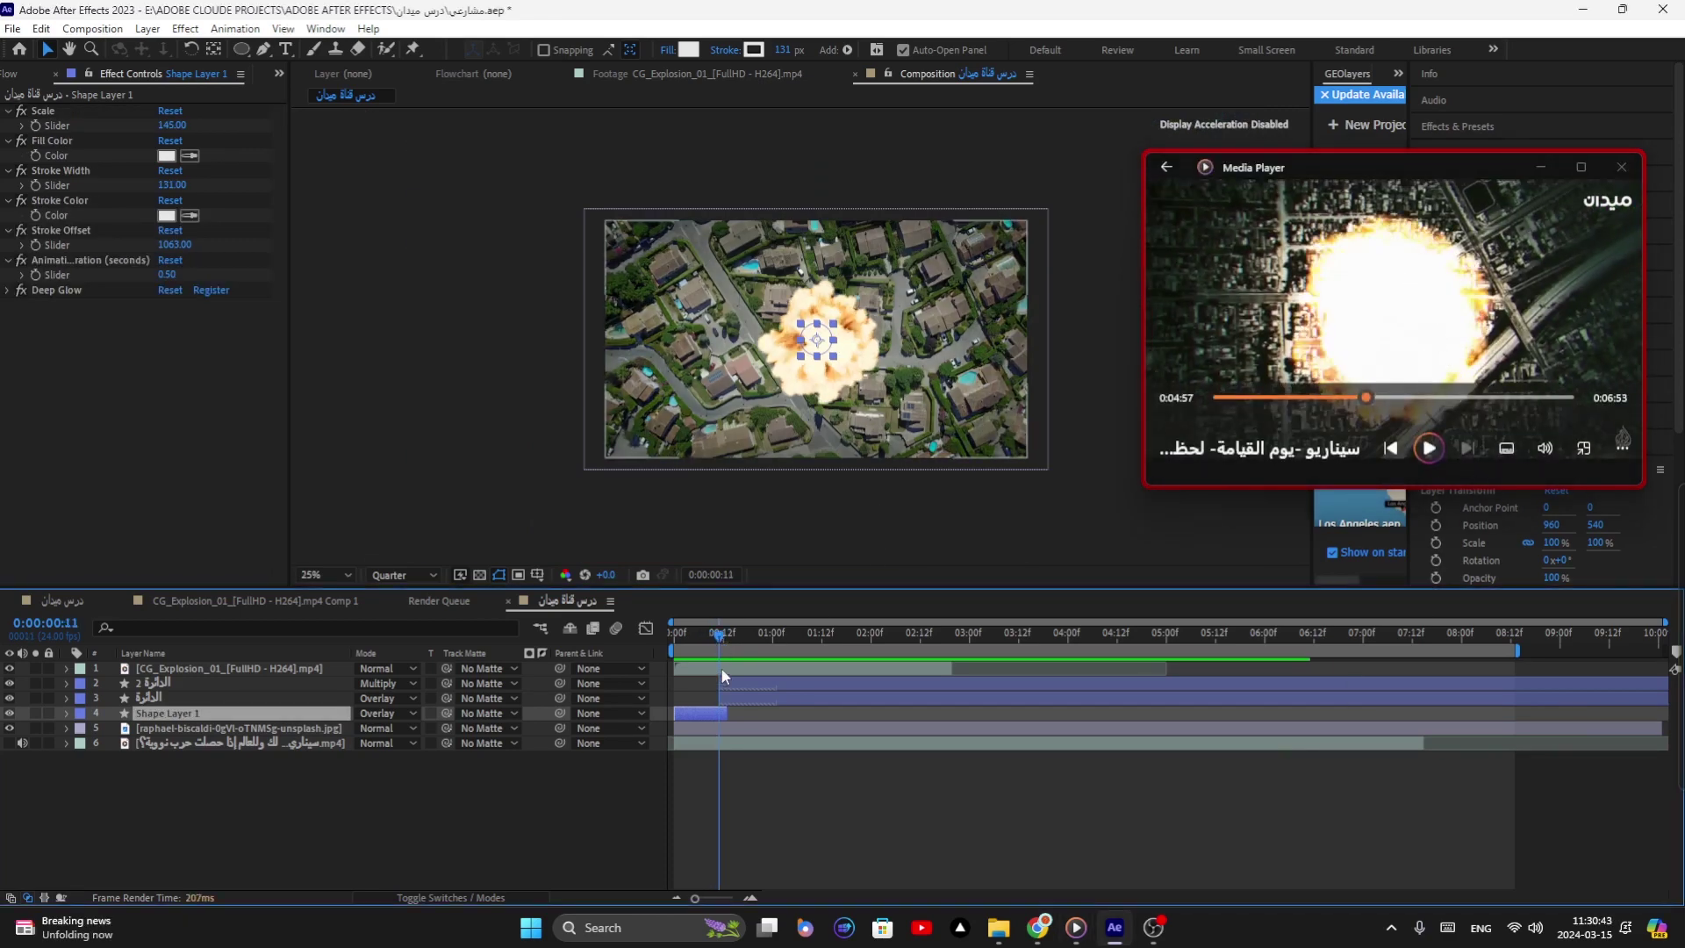
{"action": "left_click", "coordinate": [722, 668]}
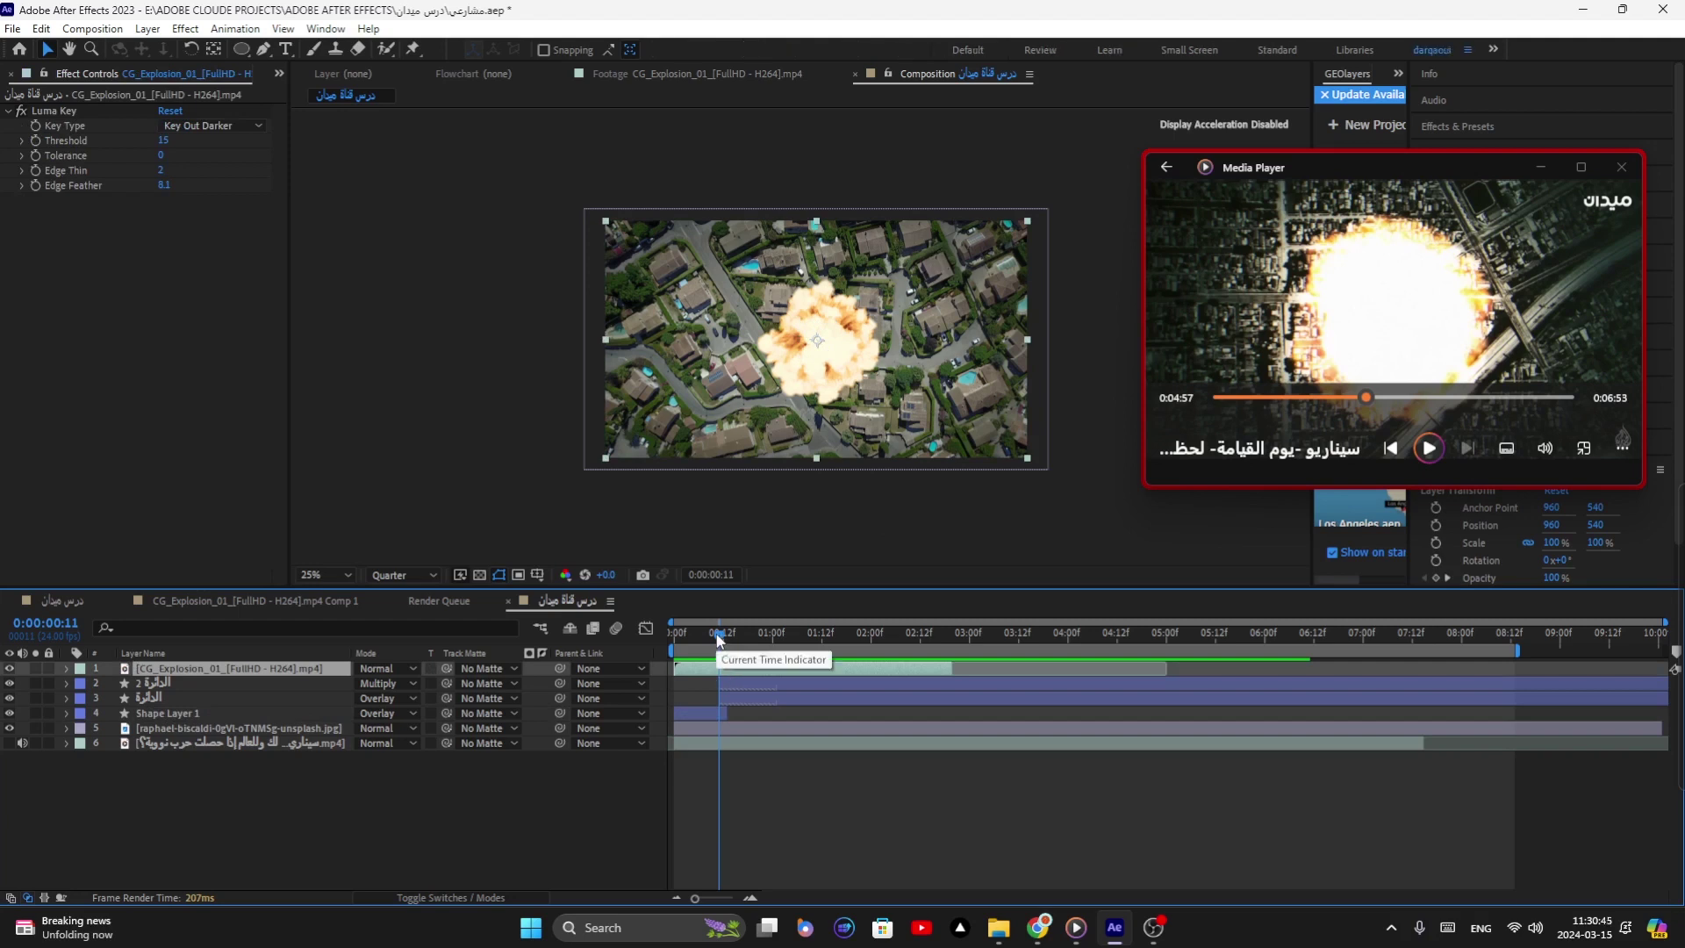
{"action": "key", "text": "s"}
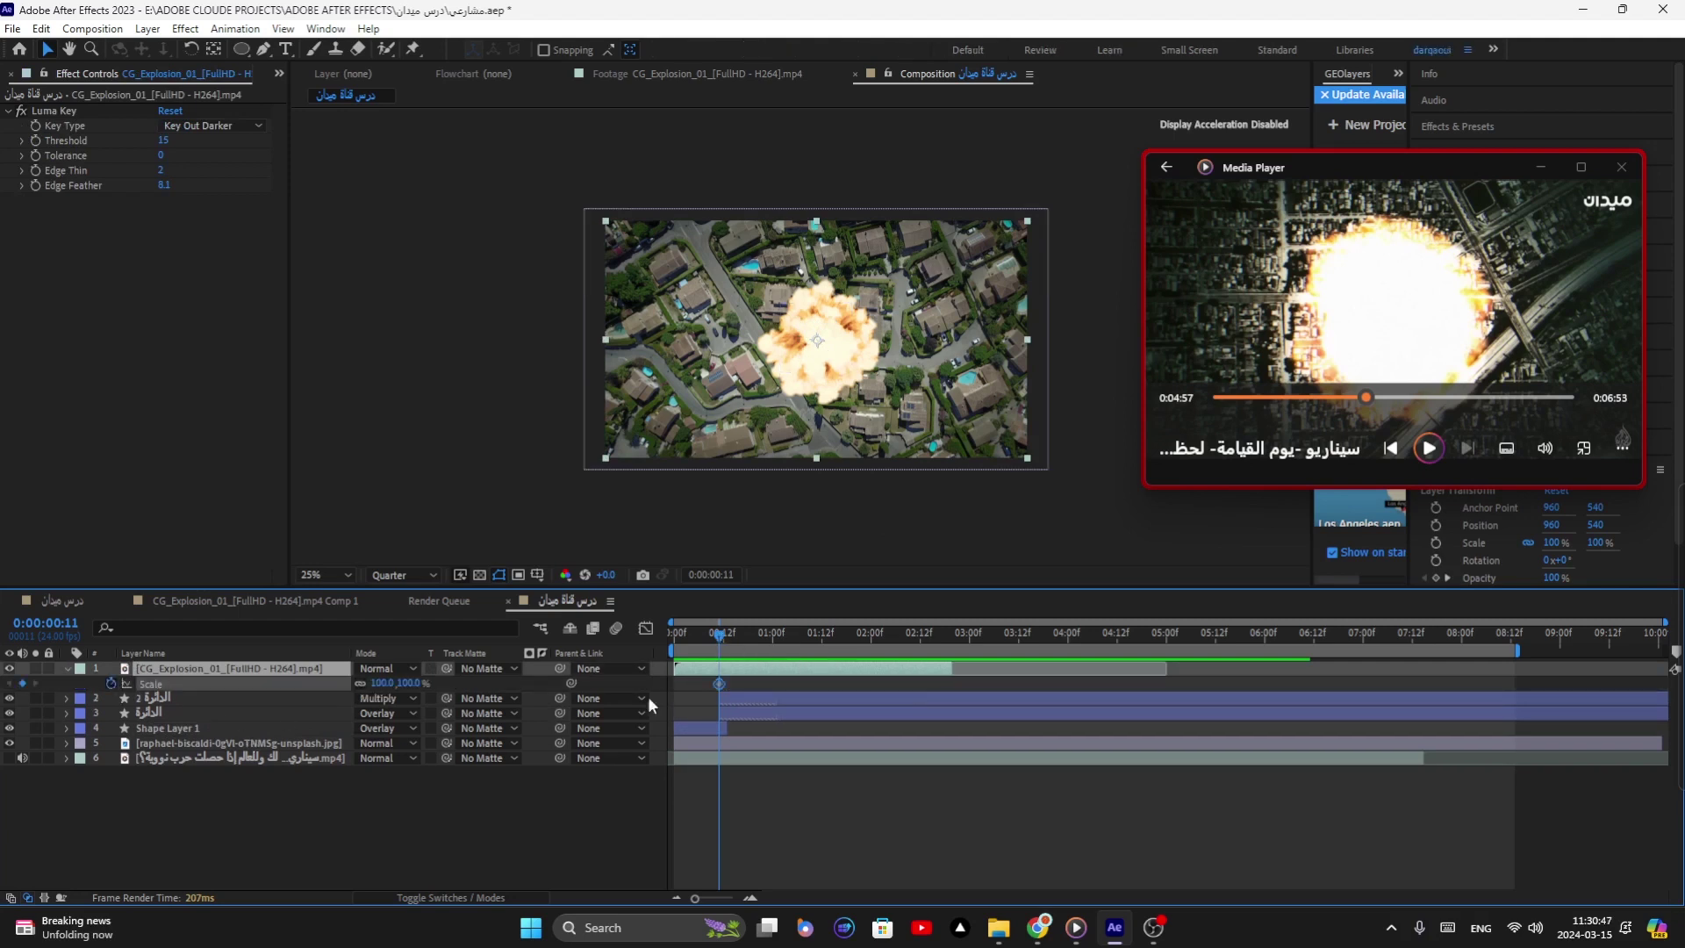
{"action": "left_click_drag", "start_coordinate": [761, 635], "coordinate": [838, 644]}
{"action": "left_click_drag", "start_coordinate": [381, 687], "coordinate": [417, 688]}
Step: Move the explosion's first scale keyframe to frame 6 and apply Easy Ease to both scale keyframes
{"action": "left_click_drag", "start_coordinate": [860, 641], "coordinate": [698, 683]}
{"action": "left_click_drag", "start_coordinate": [843, 678], "coordinate": [717, 687]}
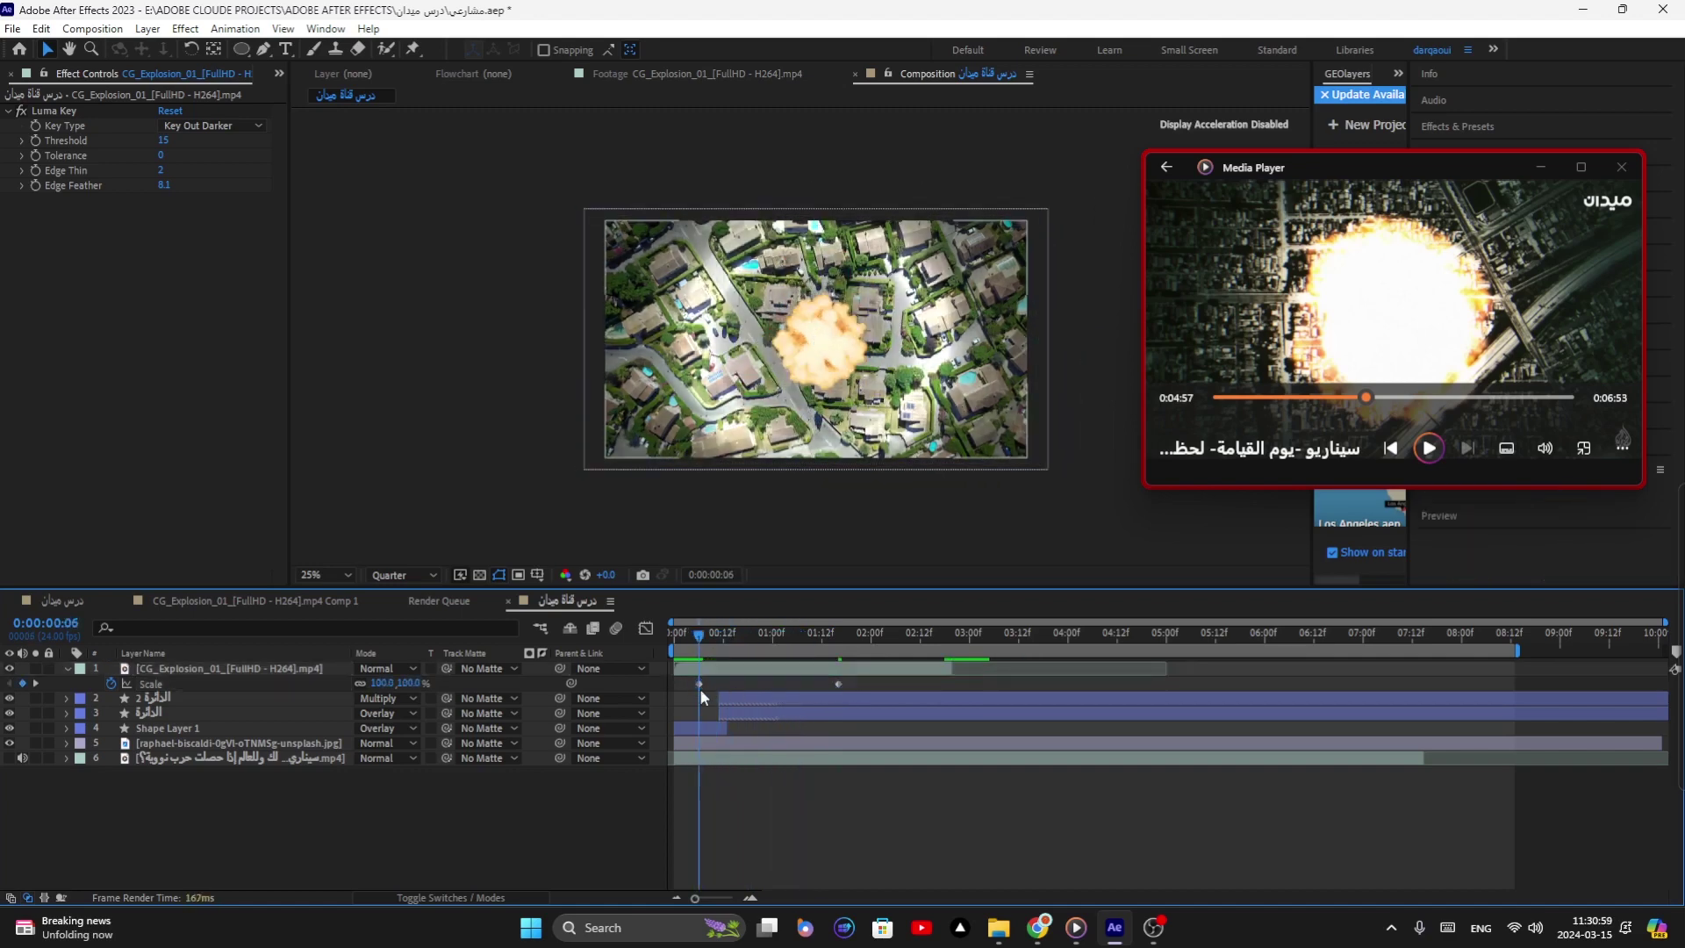
{"action": "key", "text": "F9"}
{"action": "left_click_drag", "start_coordinate": [699, 654], "coordinate": [746, 674]}
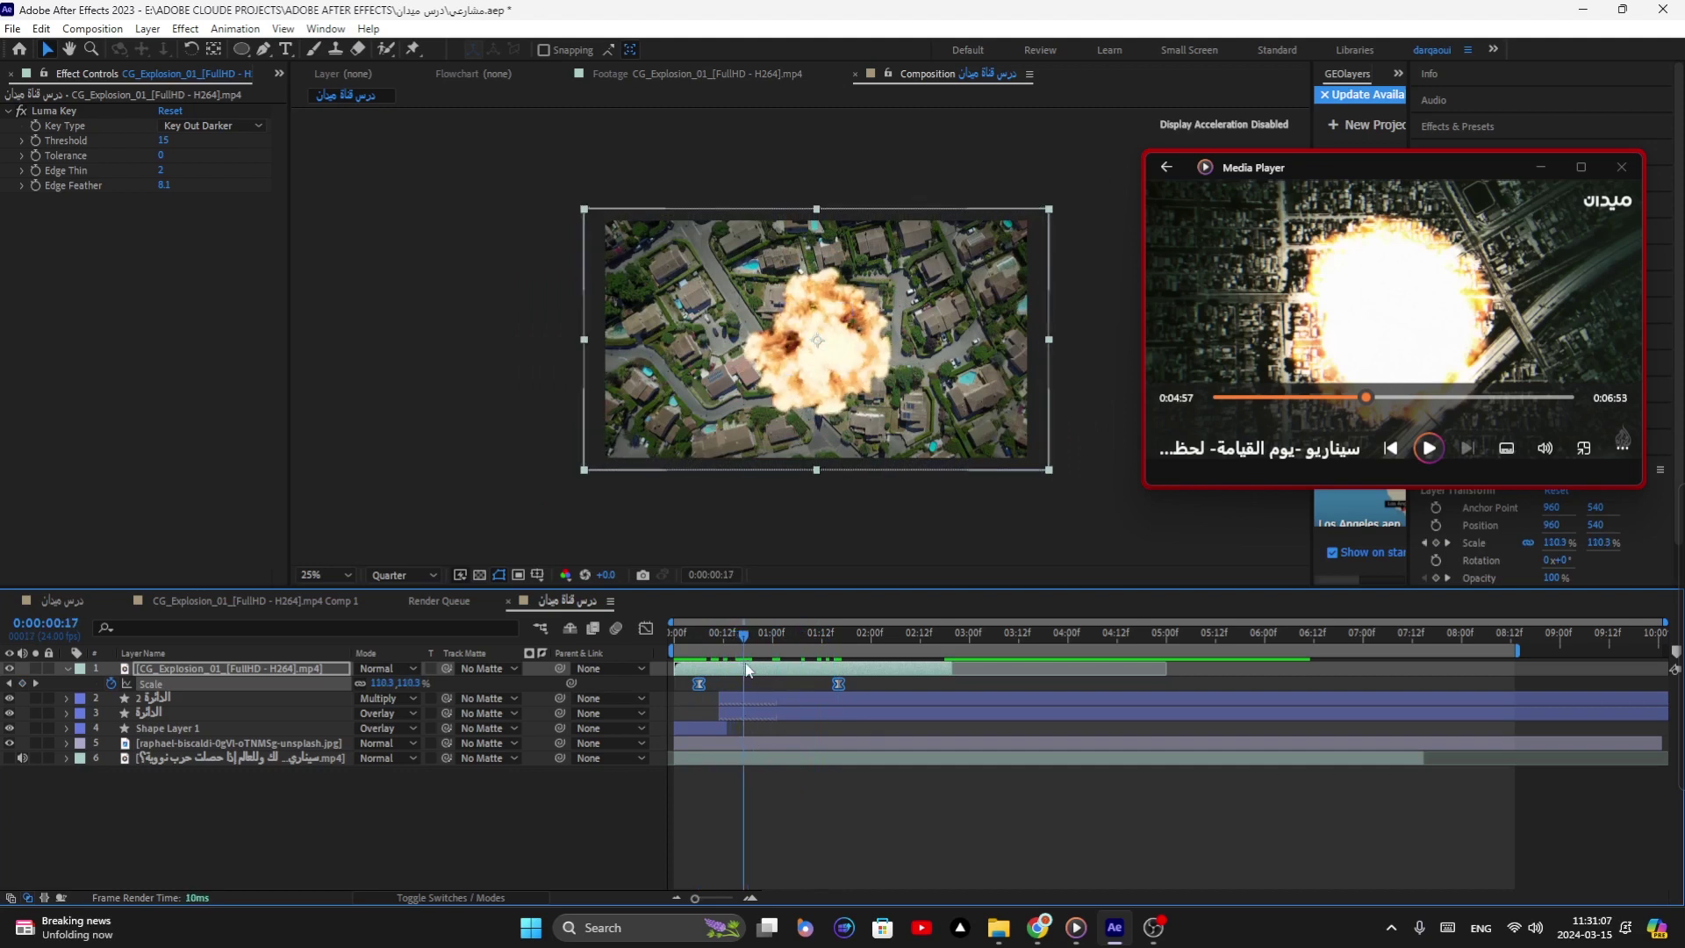
{"action": "key", "text": "u"}
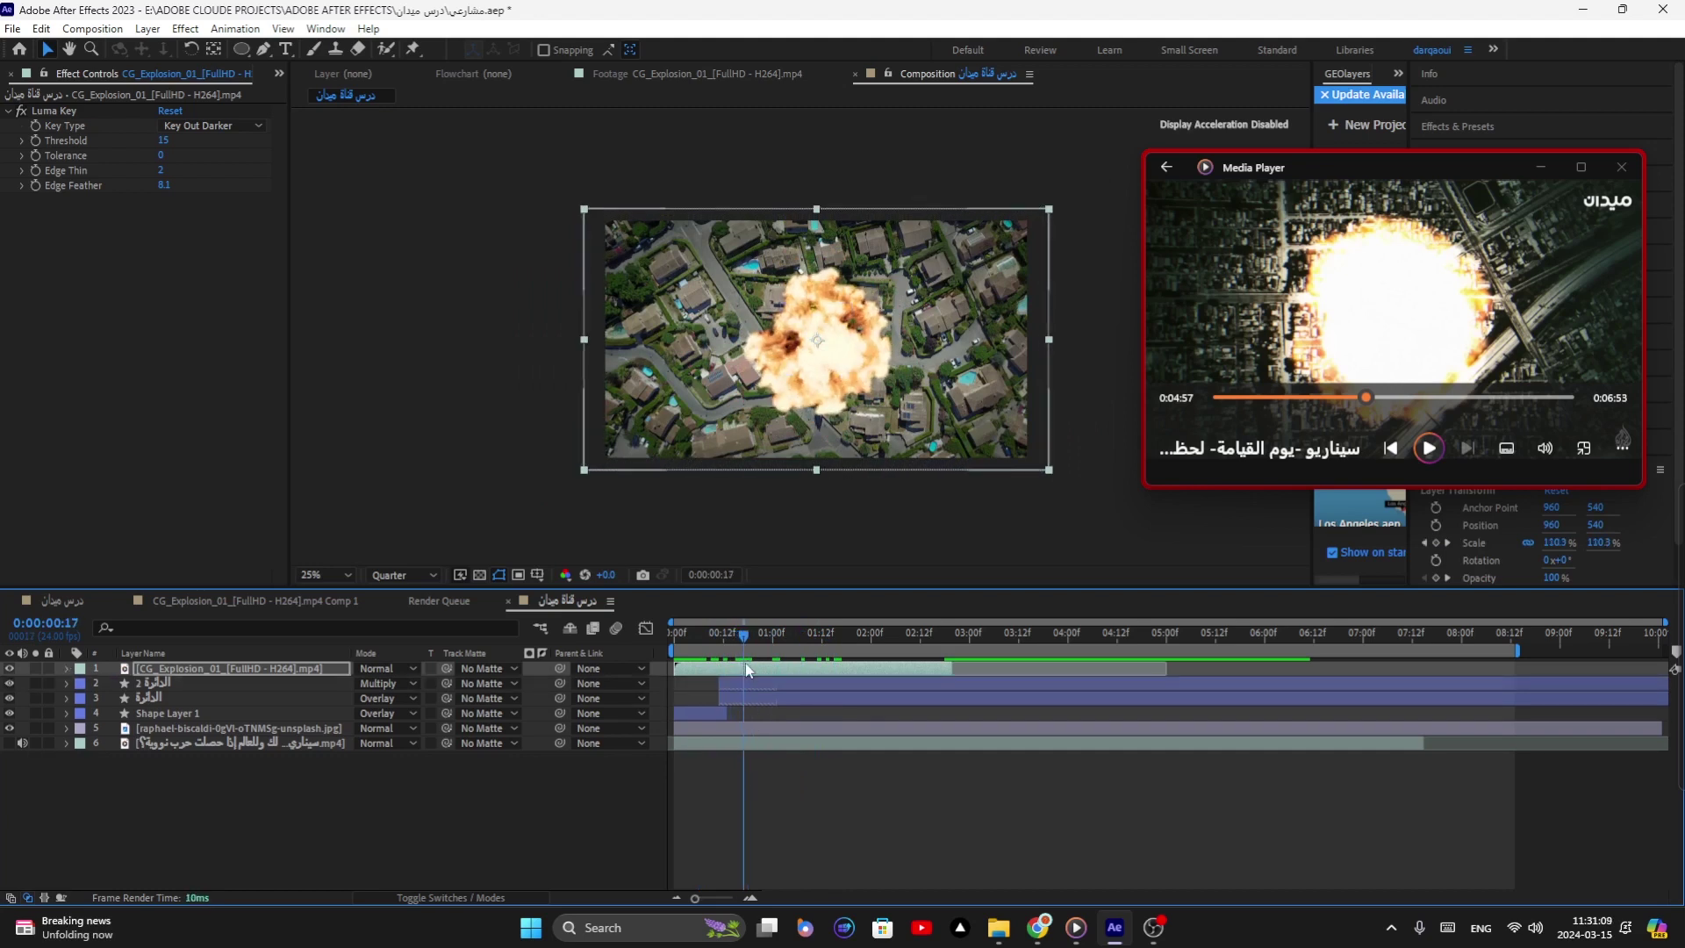
Step: Apply the Deep Glow effect to the CG_Explosion_01 footage layer
{"action": "key", "text": "ctrl+space"}
{"action": "type", "text": "deep"}
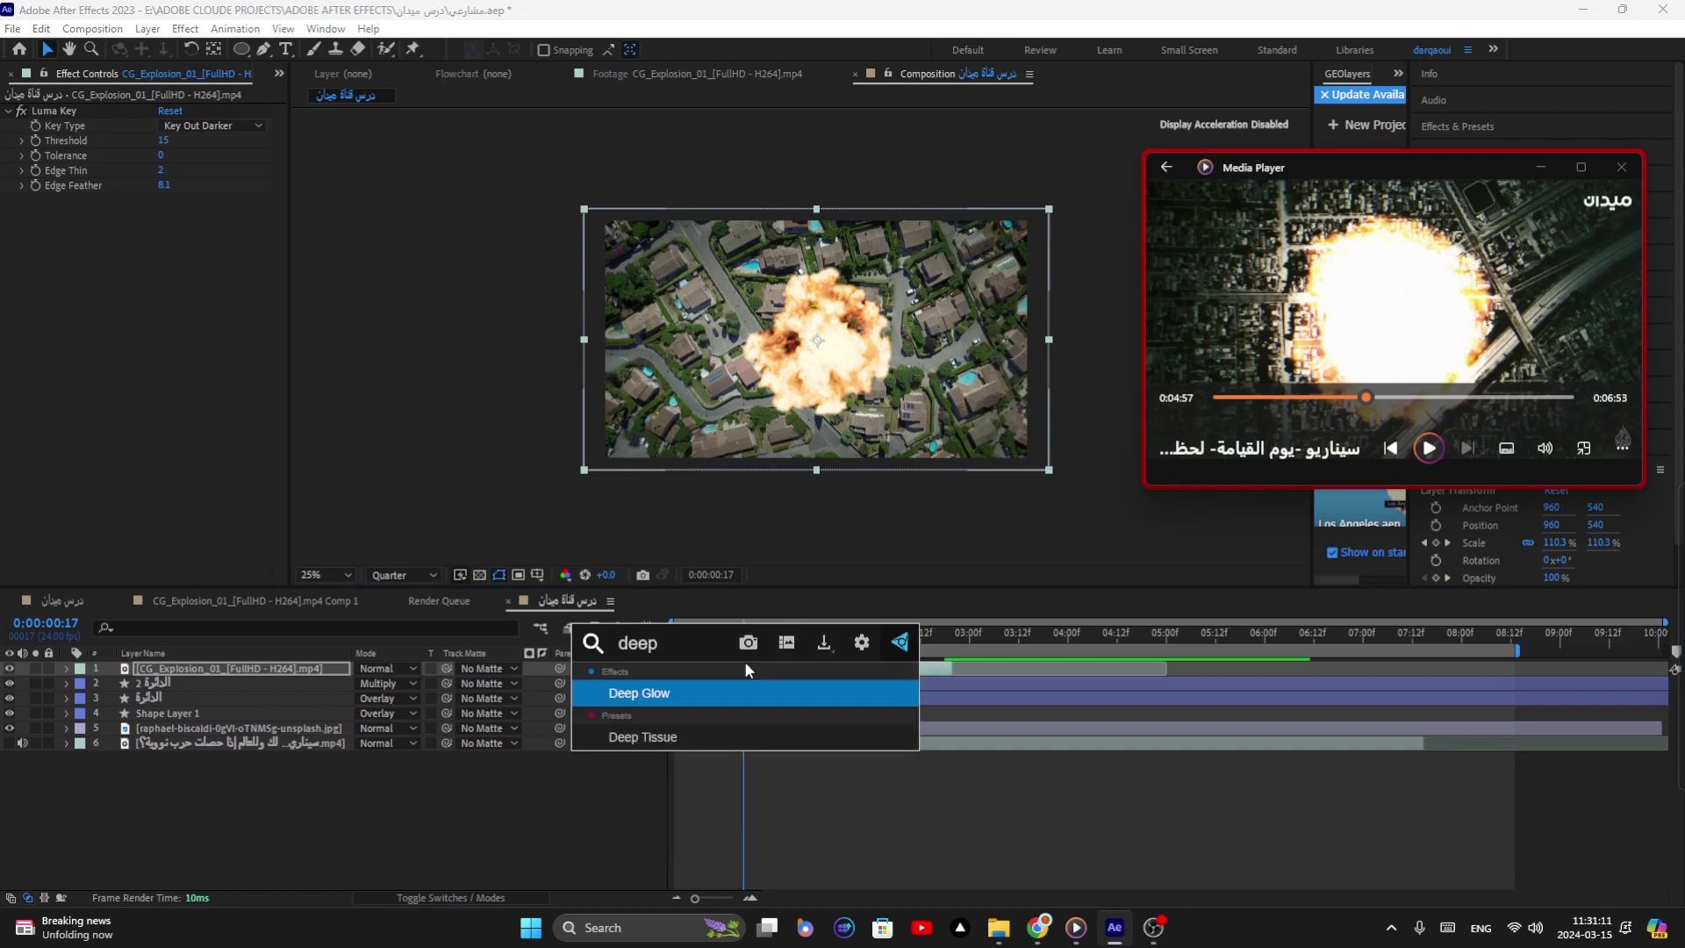
{"action": "key", "text": "Return"}
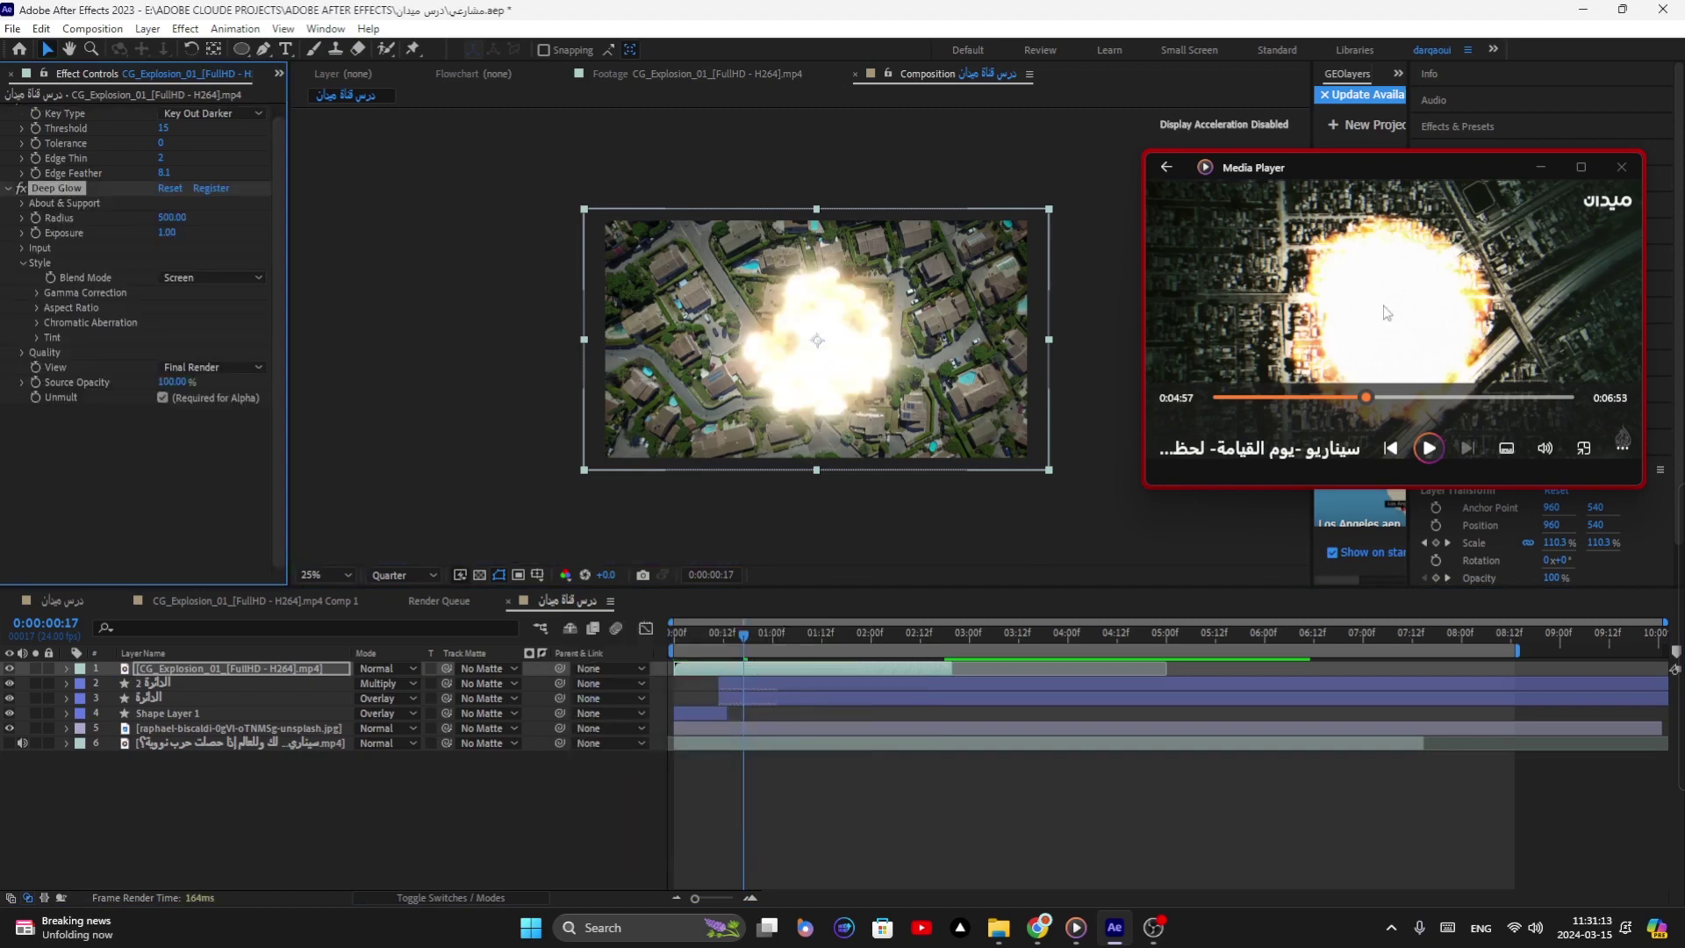
Step: Set the explosion's Deep Glow radius to 750 and its exposure to 2.09
{"action": "left_click_drag", "start_coordinate": [173, 218], "coordinate": [280, 224]}
{"action": "left_click_drag", "start_coordinate": [165, 232], "coordinate": [267, 228]}
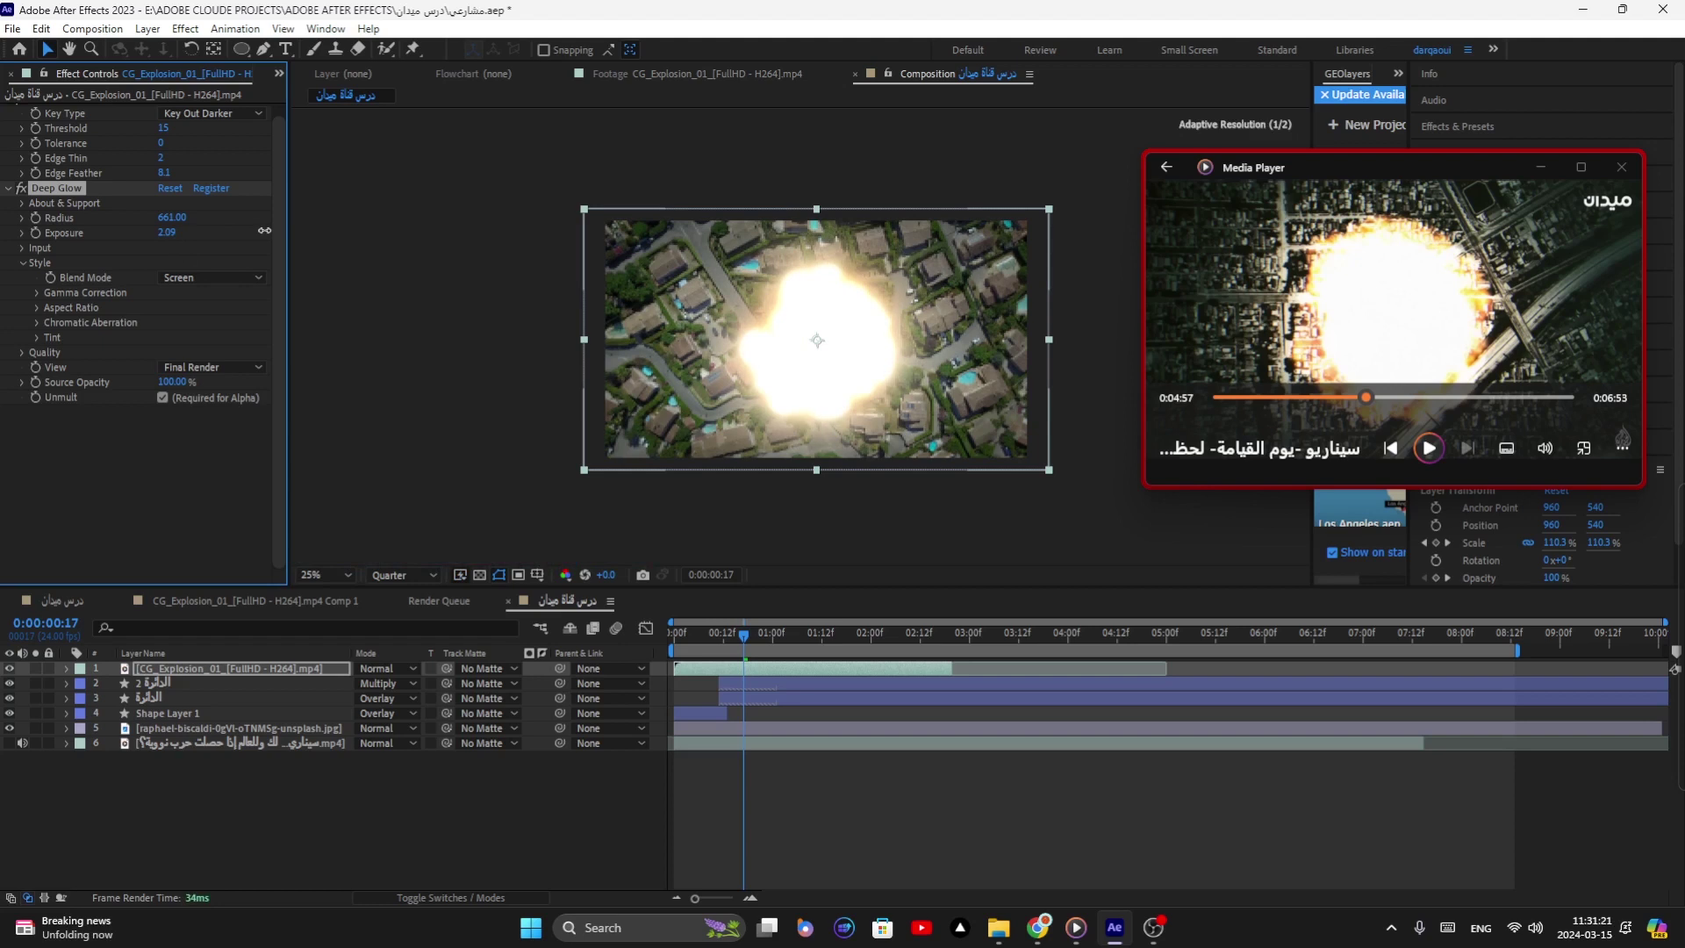
{"action": "left_click_drag", "start_coordinate": [172, 218], "coordinate": [334, 211]}
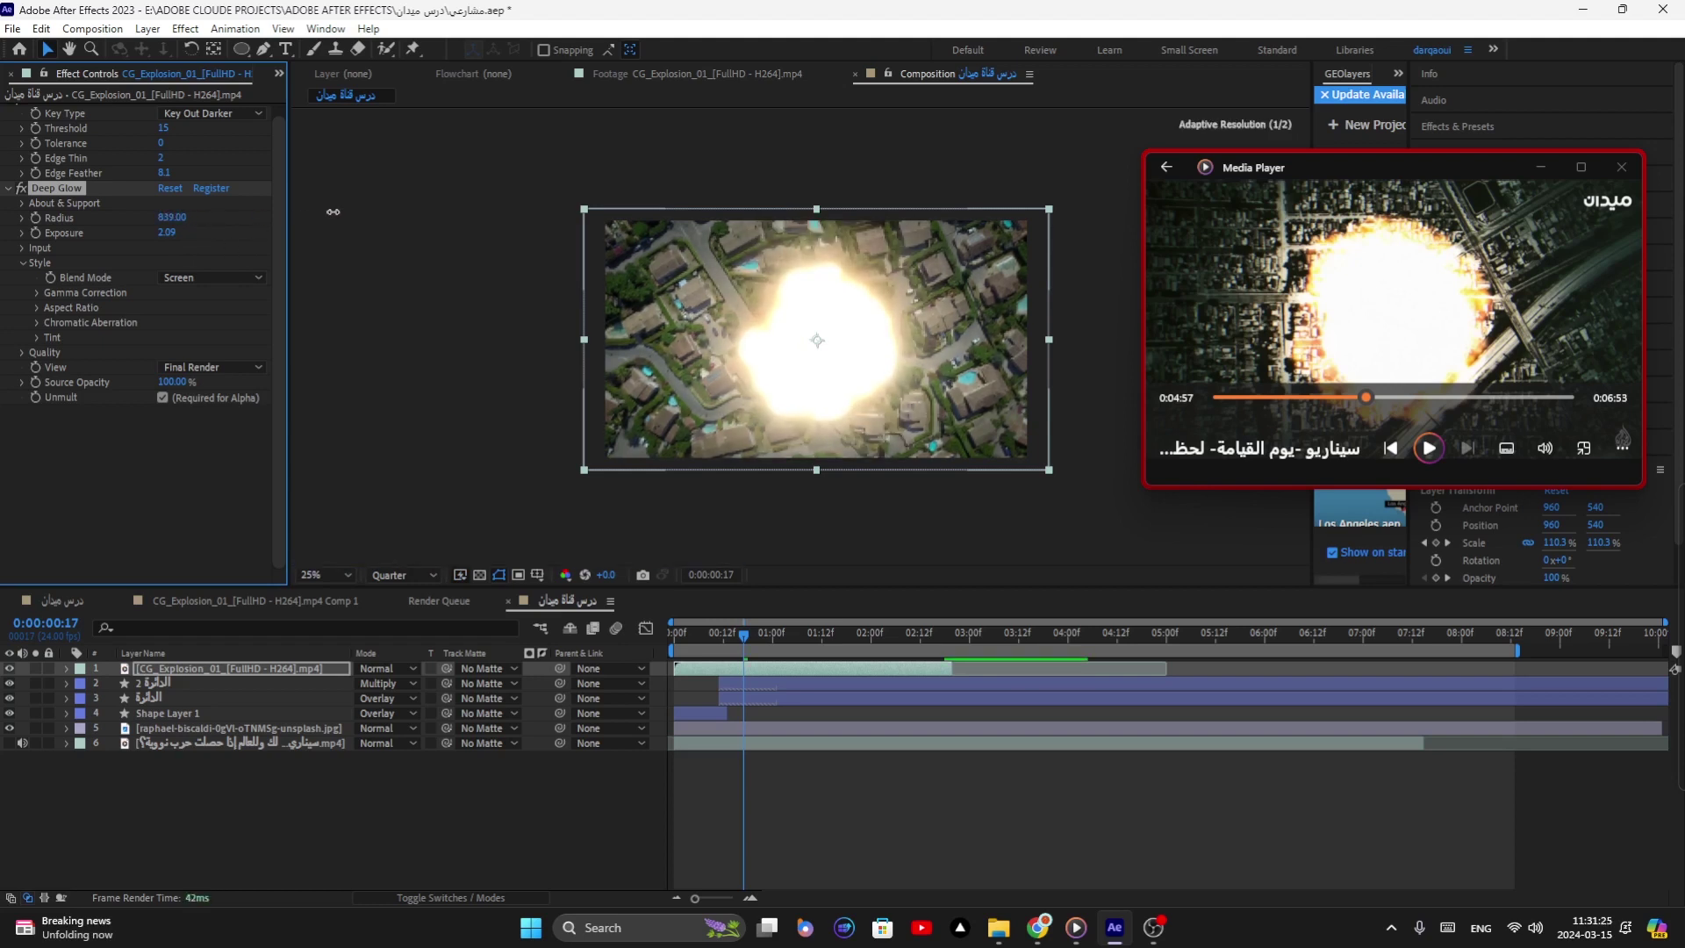
{"action": "left_click_drag", "start_coordinate": [195, 227], "coordinate": [279, 235]}
Step: Preview the glowing explosion and play the next moments of the reference video for comparison
{"action": "left_click_drag", "start_coordinate": [744, 634], "coordinate": [805, 638]}
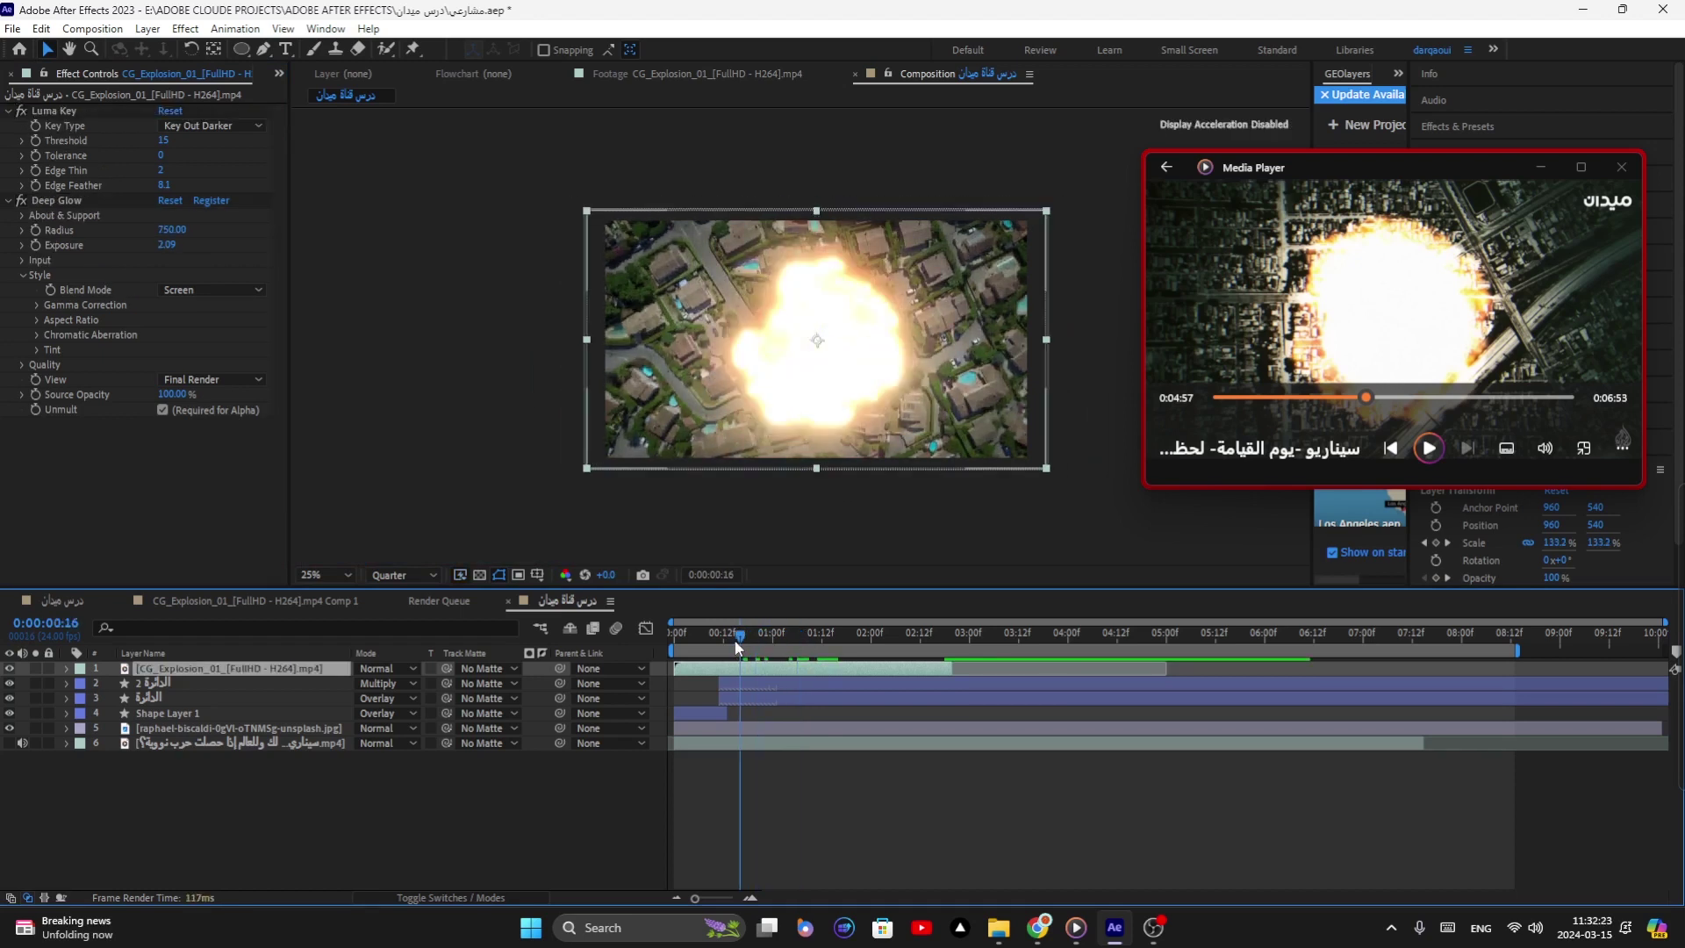
{"action": "key", "text": "space"}
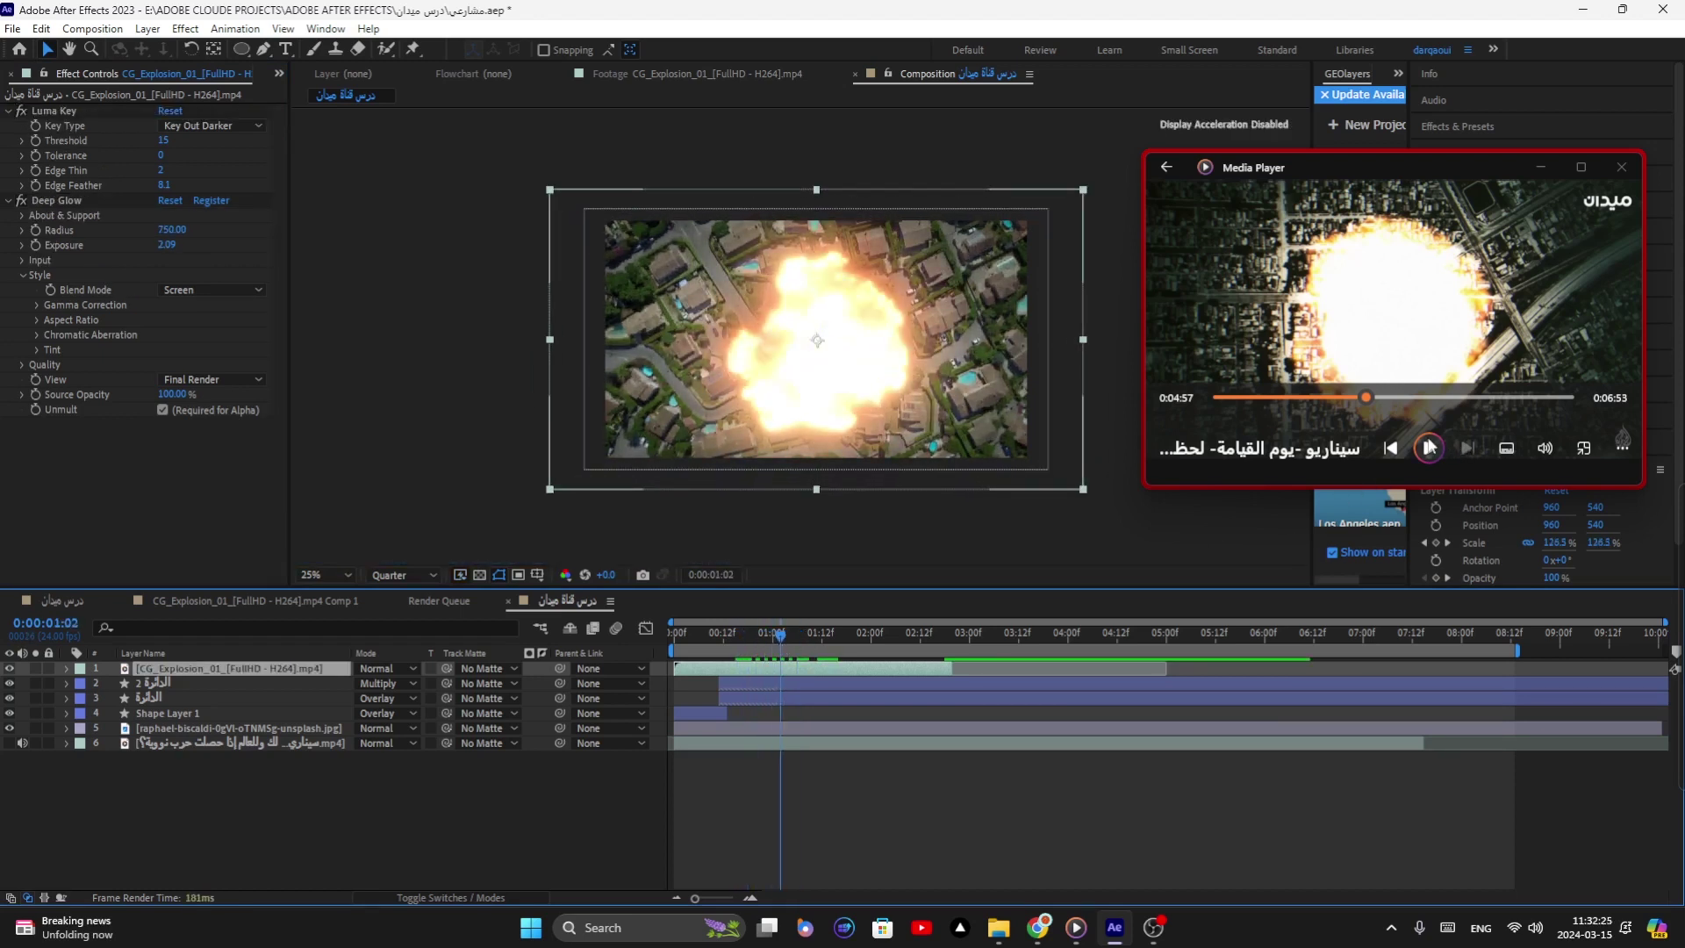
{"action": "left_click", "coordinate": [1429, 449]}
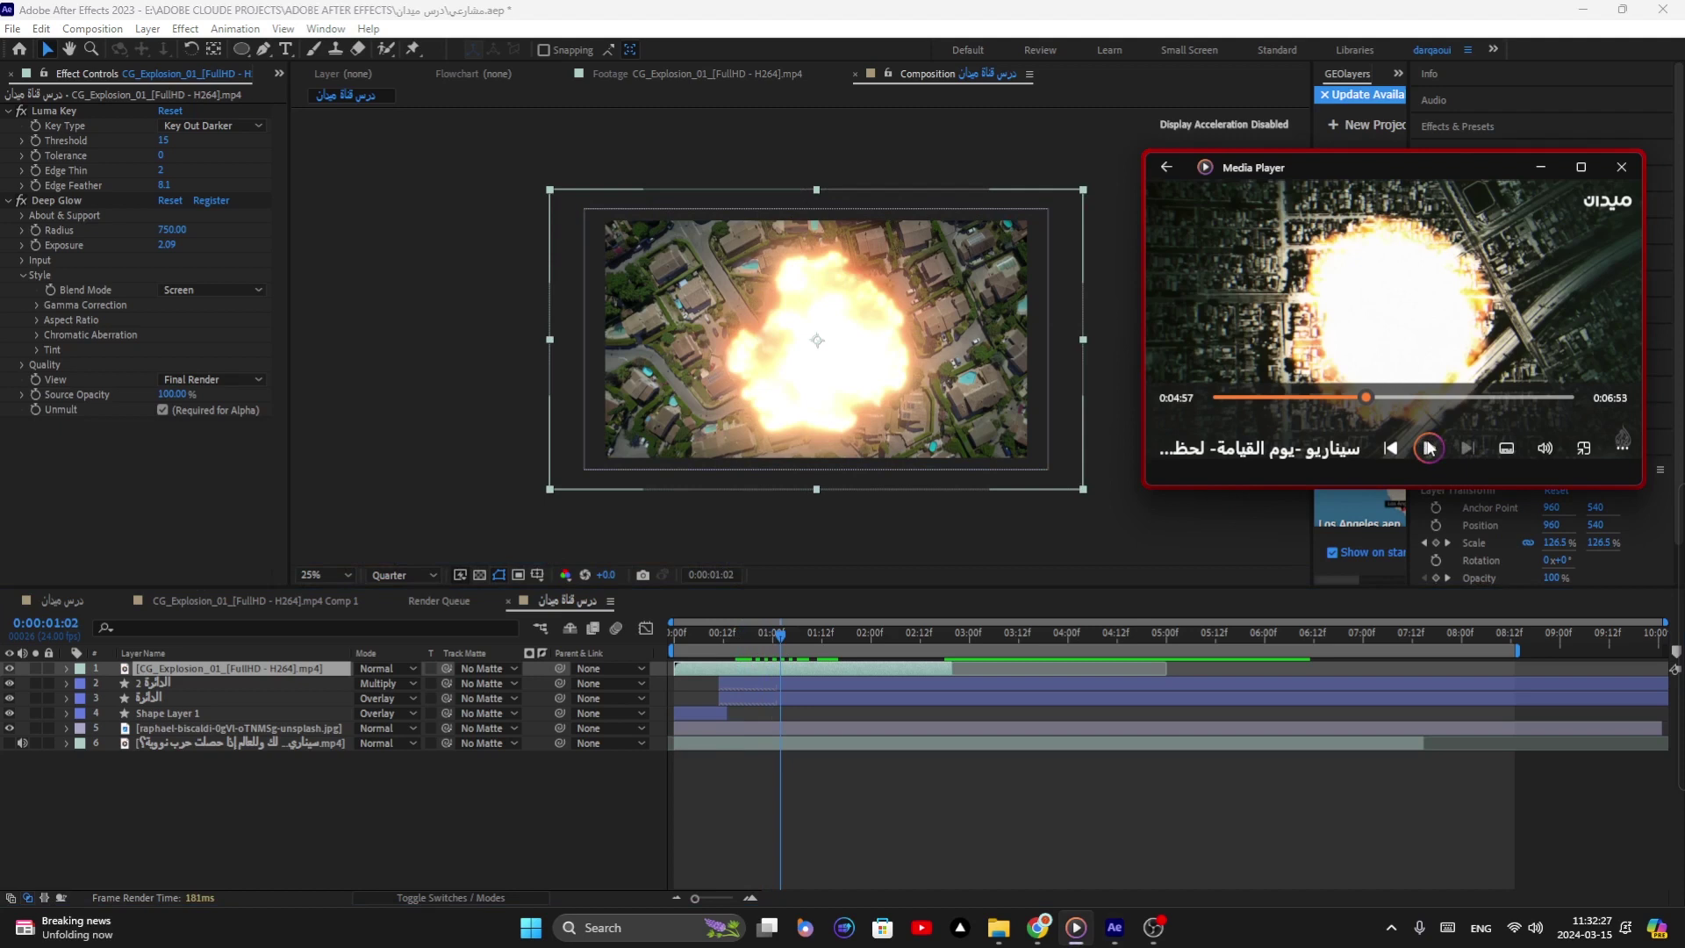
{"action": "left_click", "coordinate": [1486, 363]}
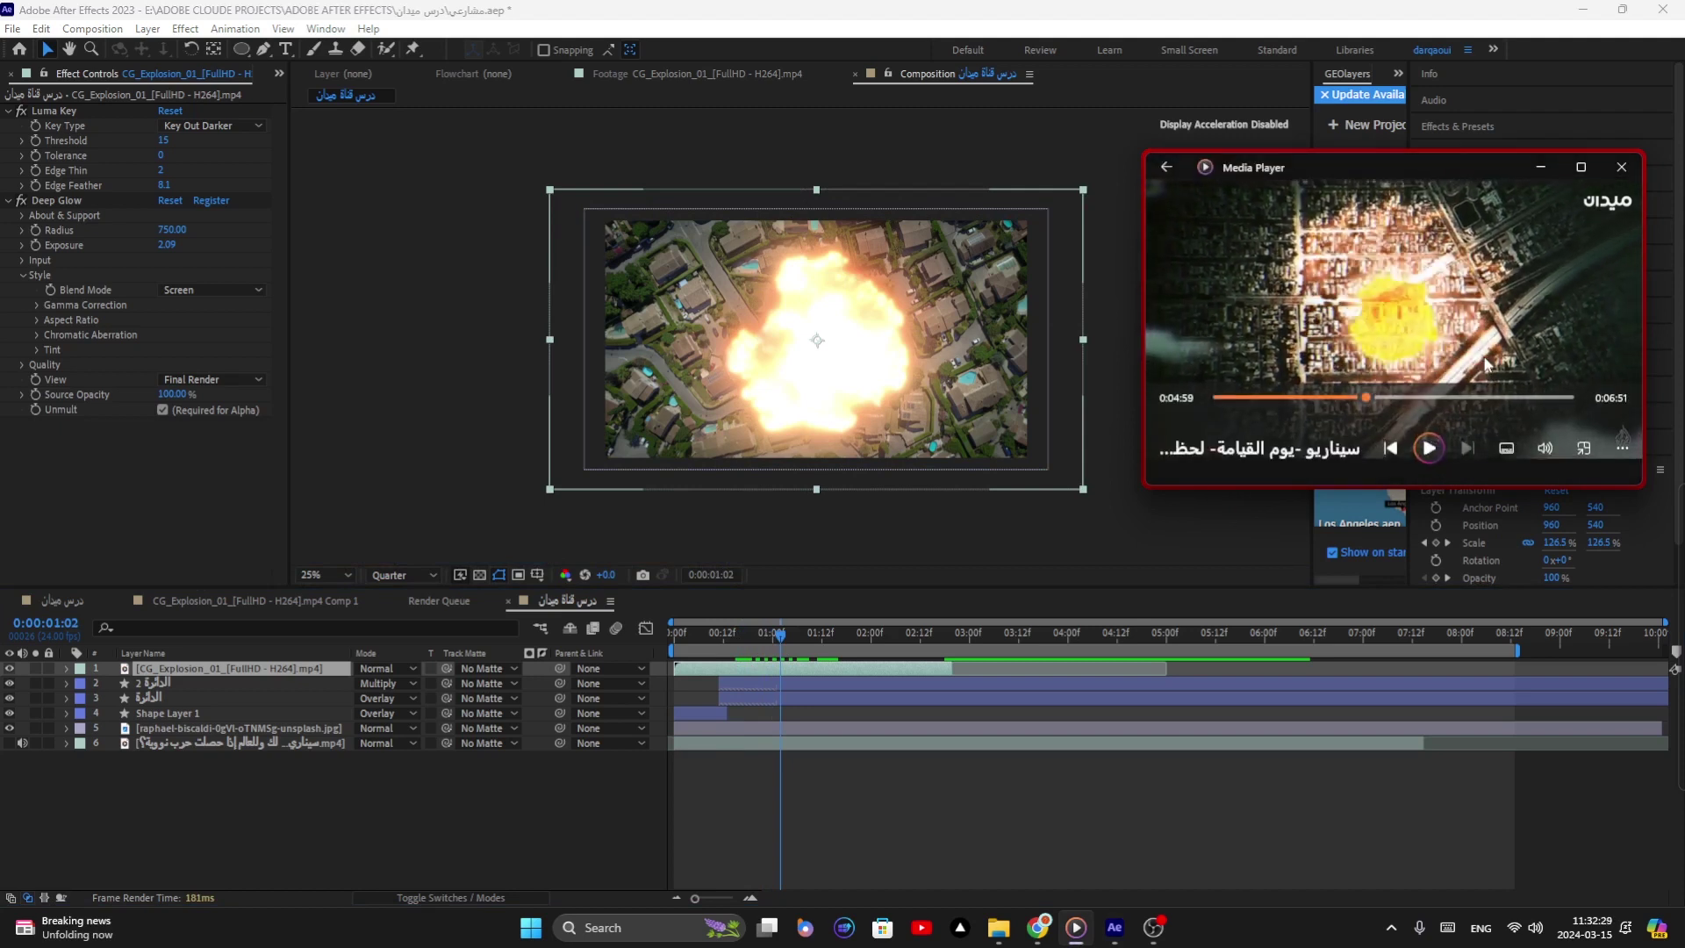
Step: Move the explosion layer's first opacity keyframe to about 1:11 so the fade-out starts earlier, and check the fade
{"action": "left_click_drag", "start_coordinate": [790, 629], "coordinate": [895, 648]}
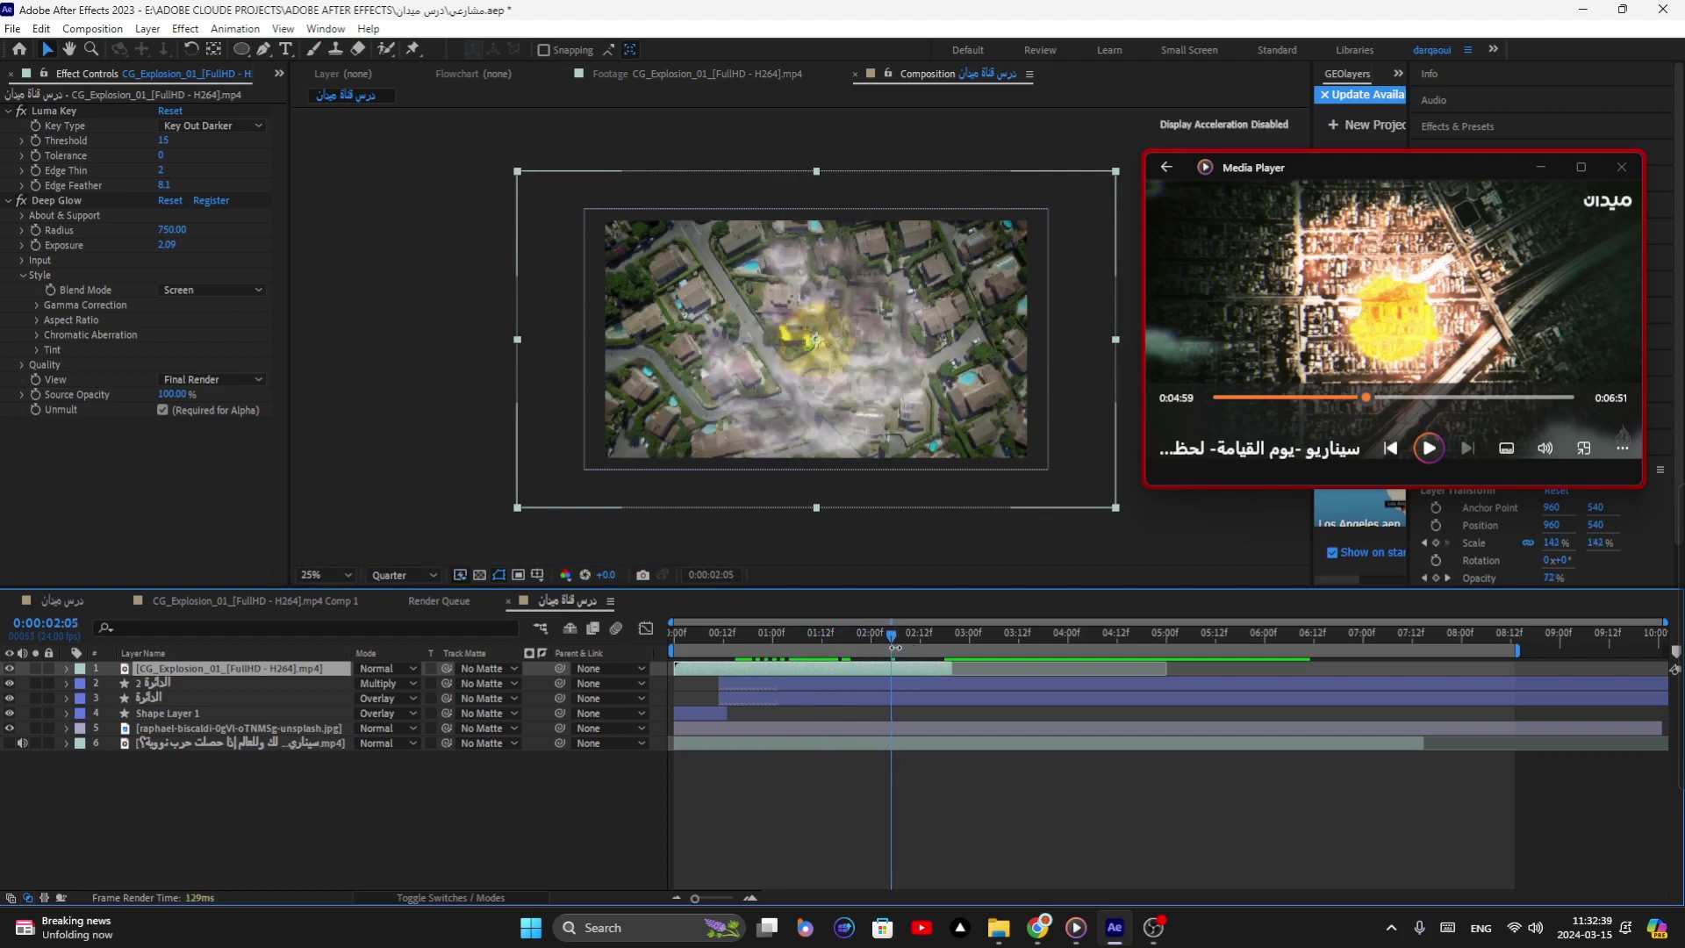
{"action": "key", "text": "u"}
{"action": "left_click", "coordinate": [864, 702]}
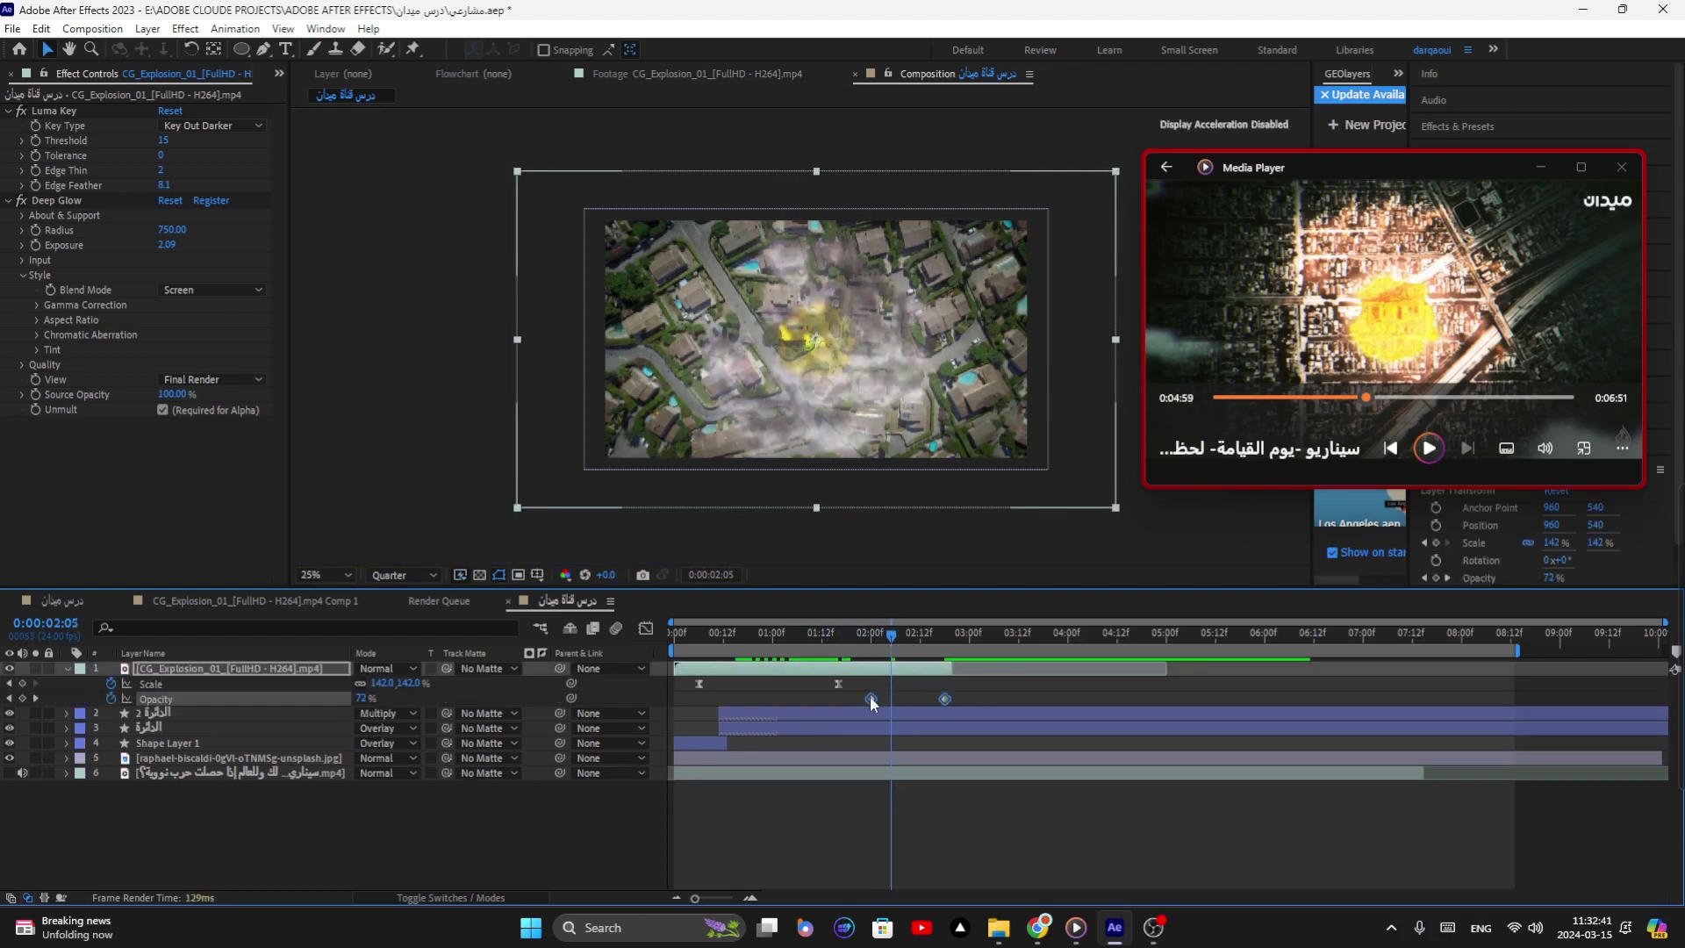
{"action": "left_click_drag", "start_coordinate": [870, 699], "coordinate": [832, 698]}
{"action": "left_click", "coordinate": [830, 635]}
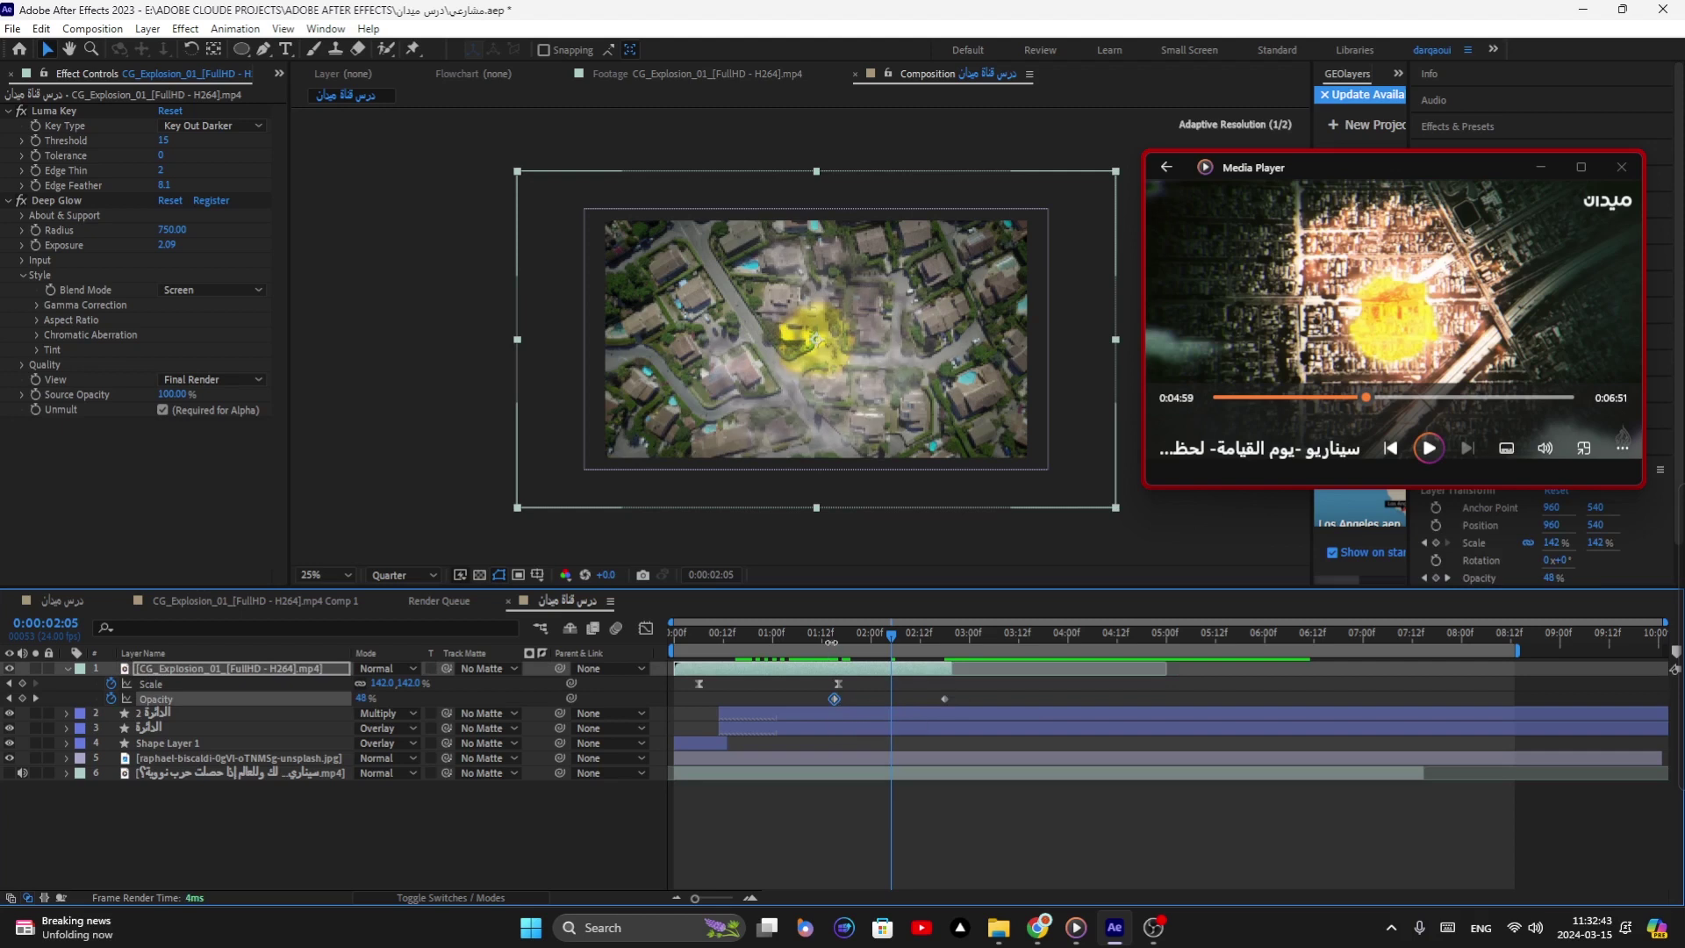
{"action": "left_click_drag", "start_coordinate": [830, 636], "coordinate": [790, 635]}
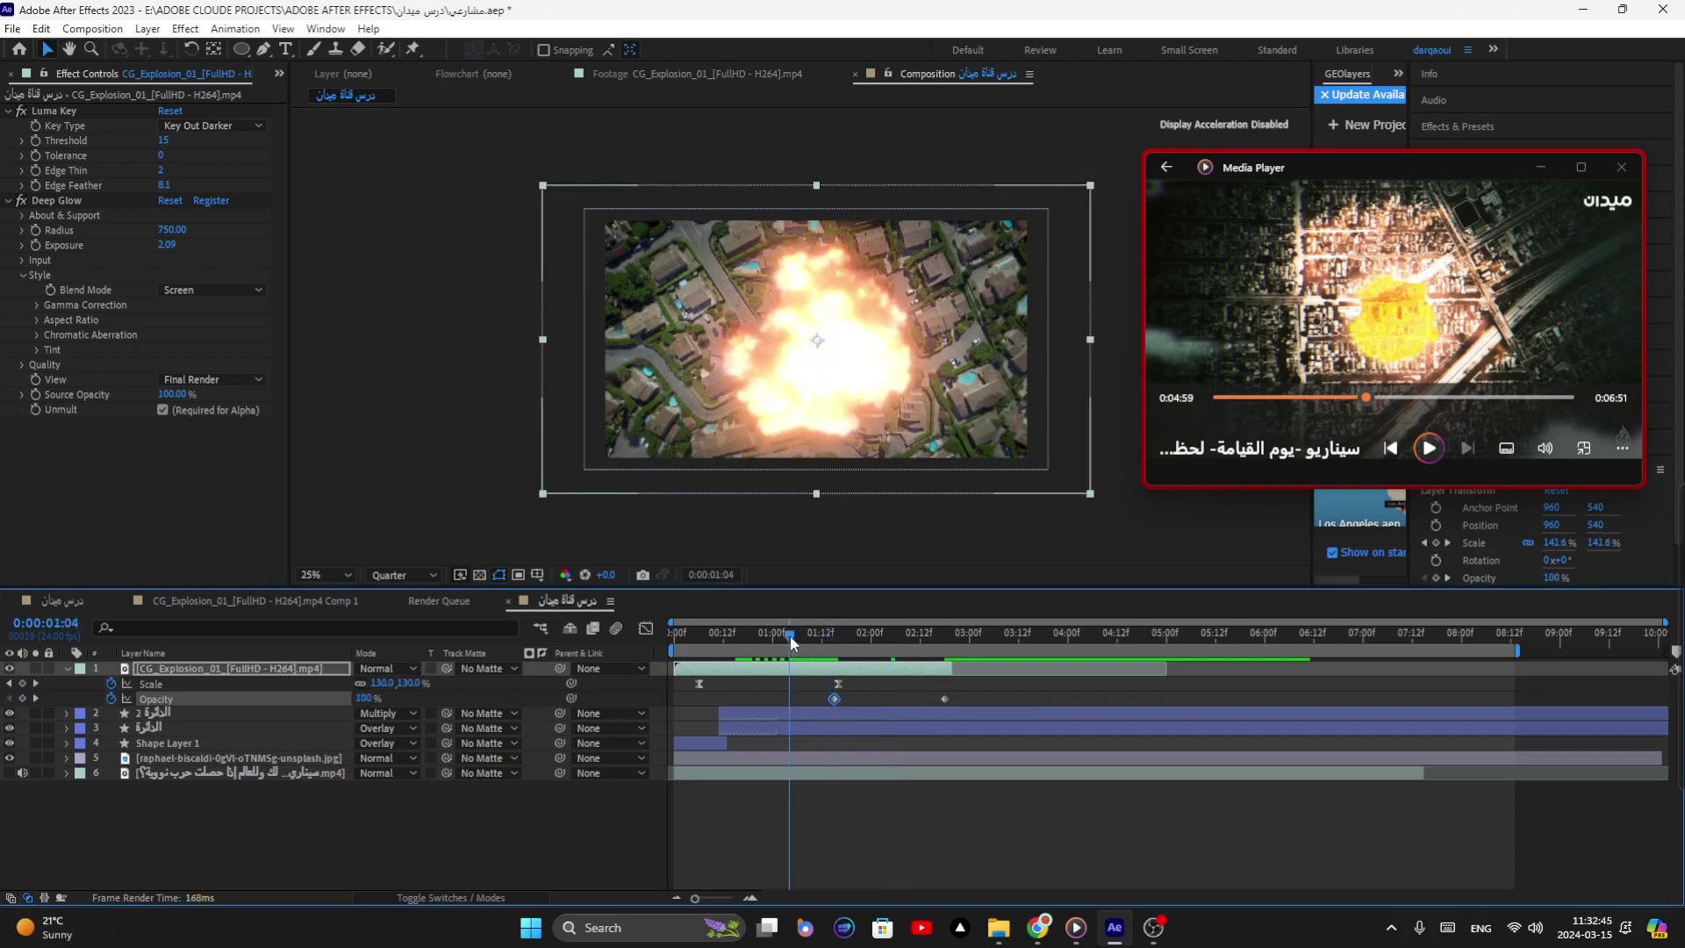
{"action": "left_click_drag", "start_coordinate": [834, 699], "coordinate": [816, 699]}
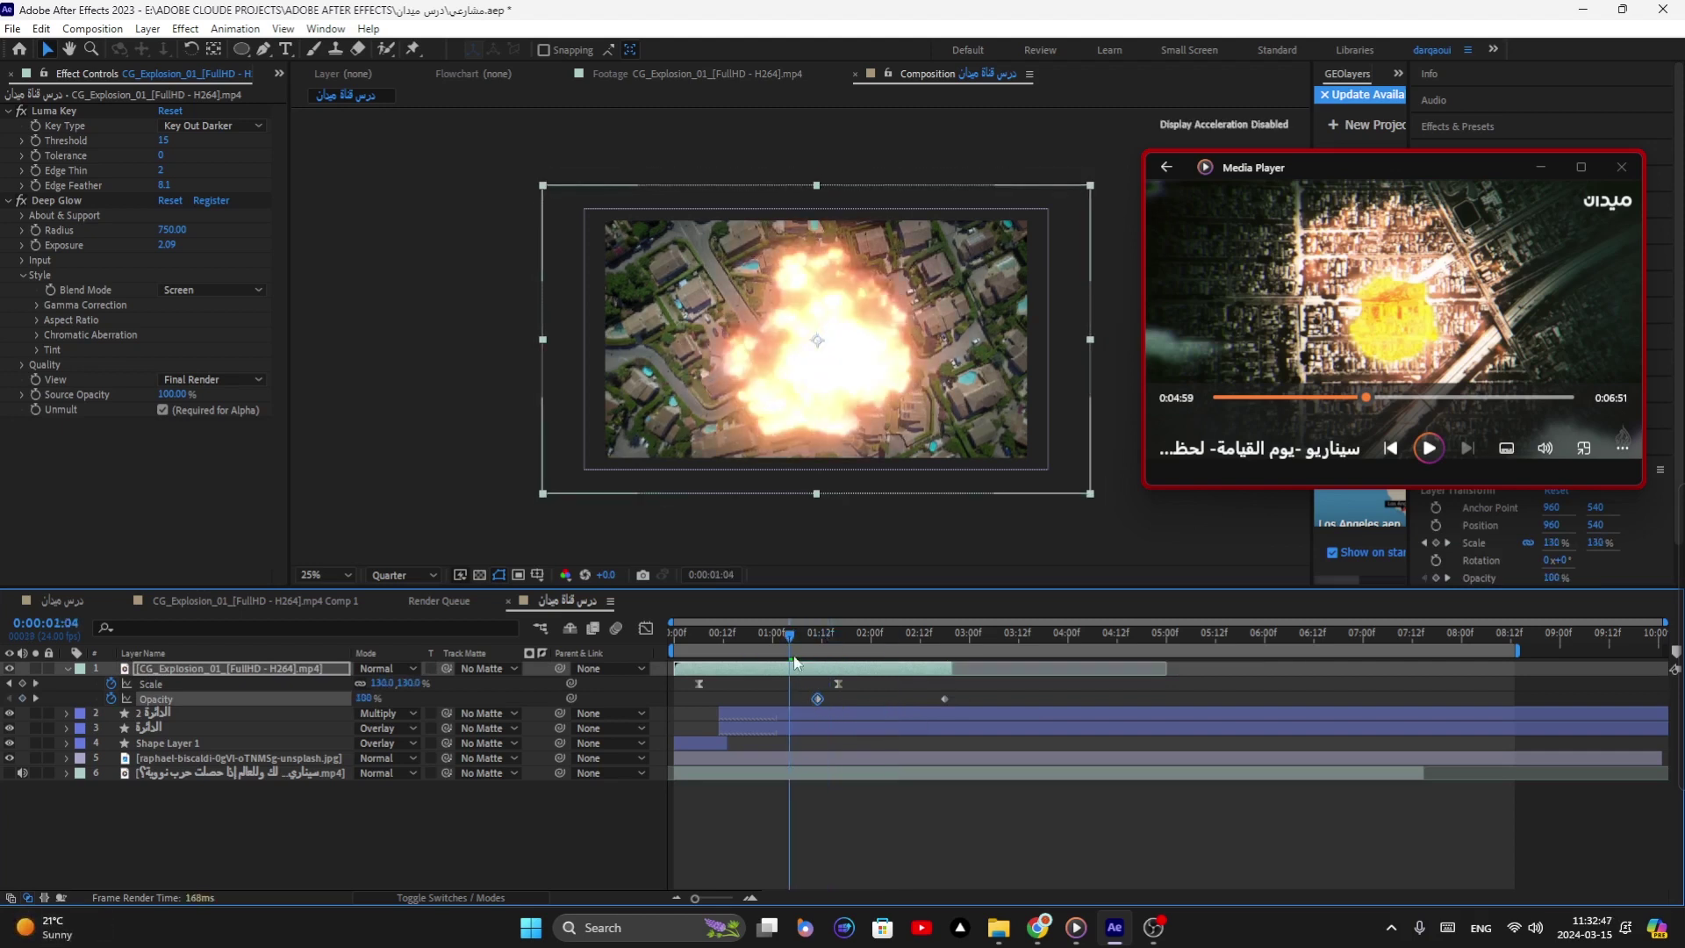
{"action": "key", "text": "space"}
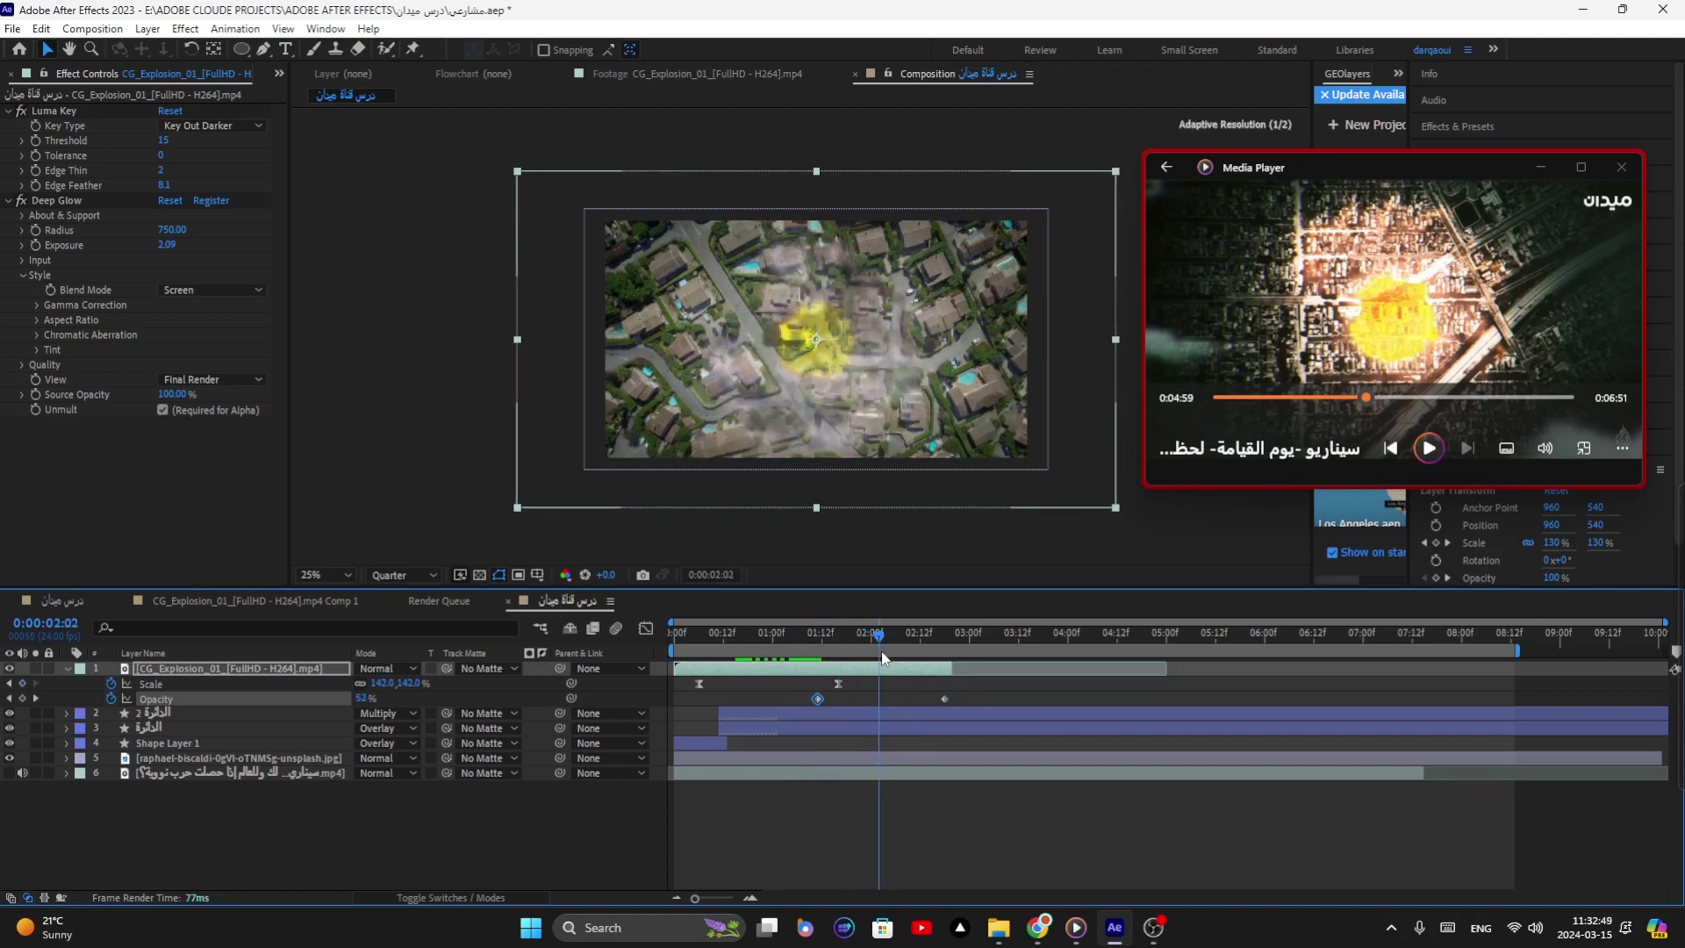
{"action": "left_click_drag", "start_coordinate": [807, 655], "coordinate": [772, 660]}
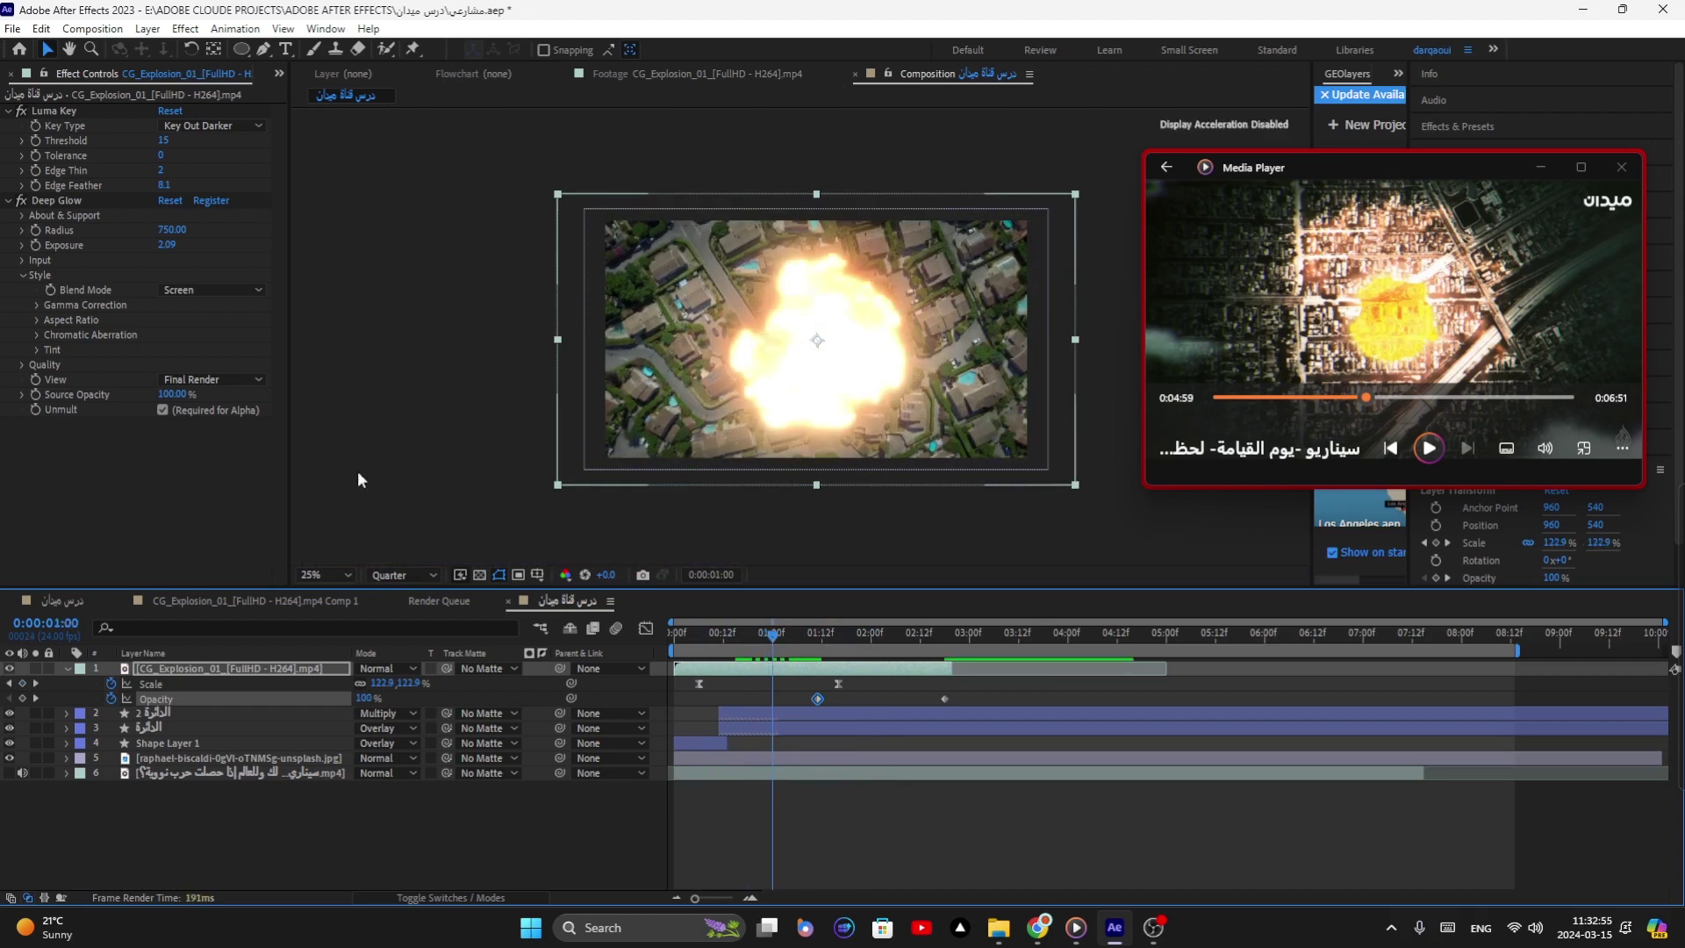
Step: Try another blend mode for the explosion's Deep Glow effect and set it back to Screen
{"action": "left_click", "coordinate": [193, 292]}
{"action": "left_click", "coordinate": [205, 325]}
{"action": "left_click", "coordinate": [176, 289]}
{"action": "left_click", "coordinate": [191, 307]}
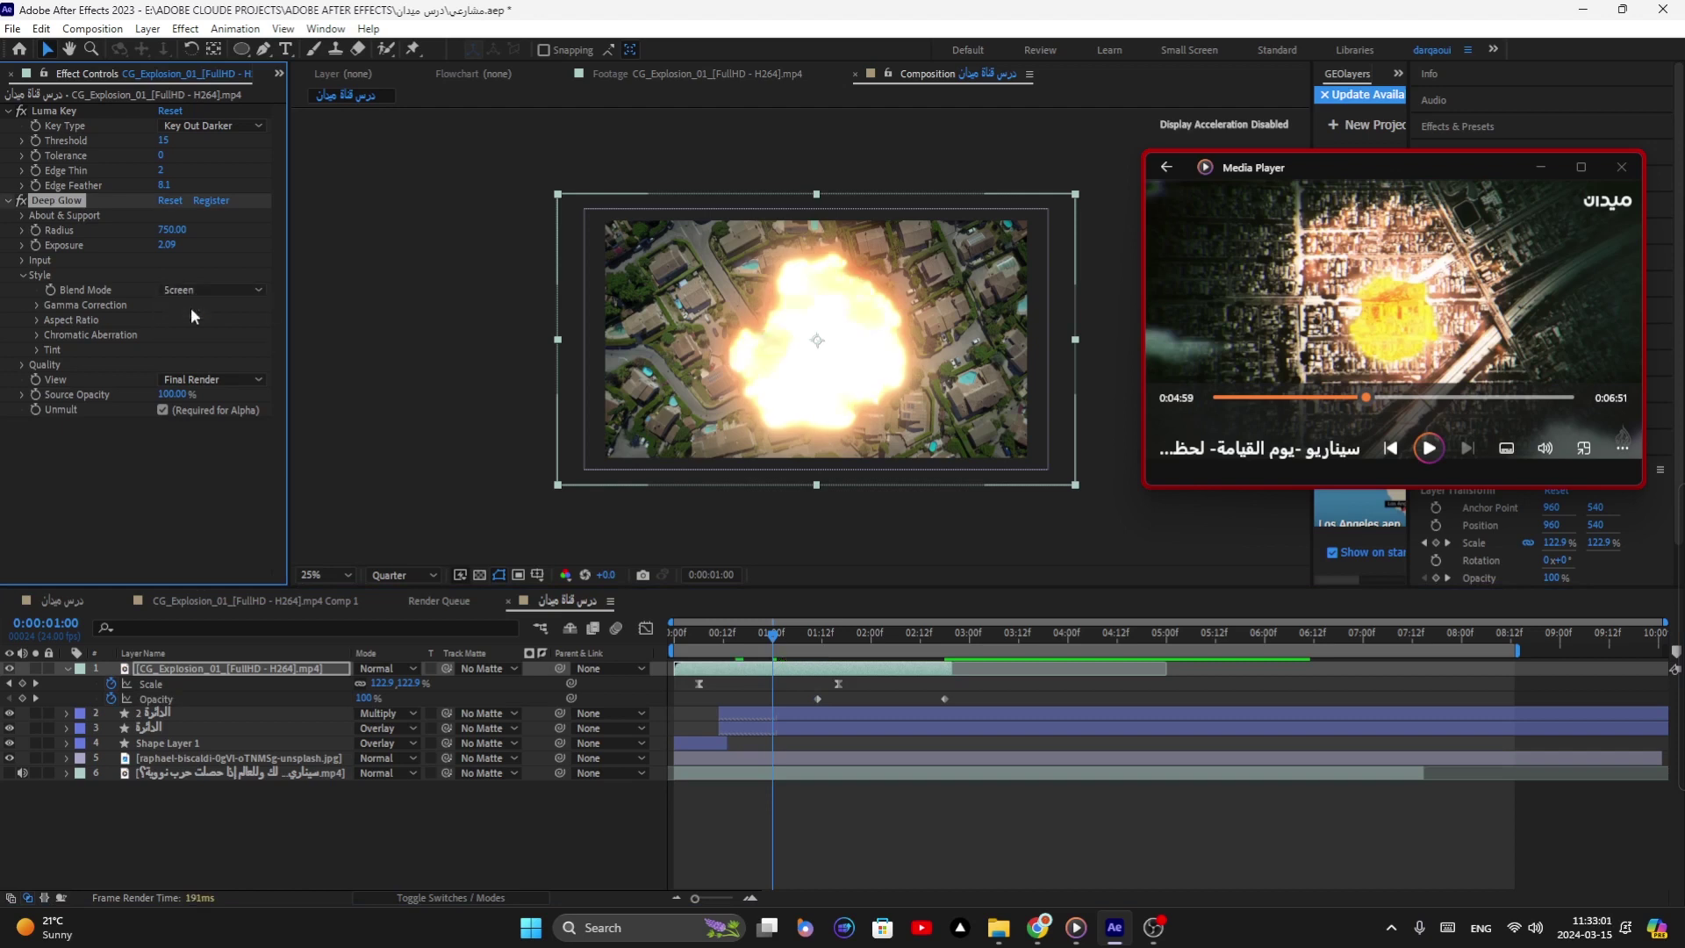
Step: Set the explosion's Deep Glow radius to 1061 and exposure to 2.54, and add keyframes for both at 0:09
{"action": "left_click_drag", "start_coordinate": [168, 246], "coordinate": [249, 247]}
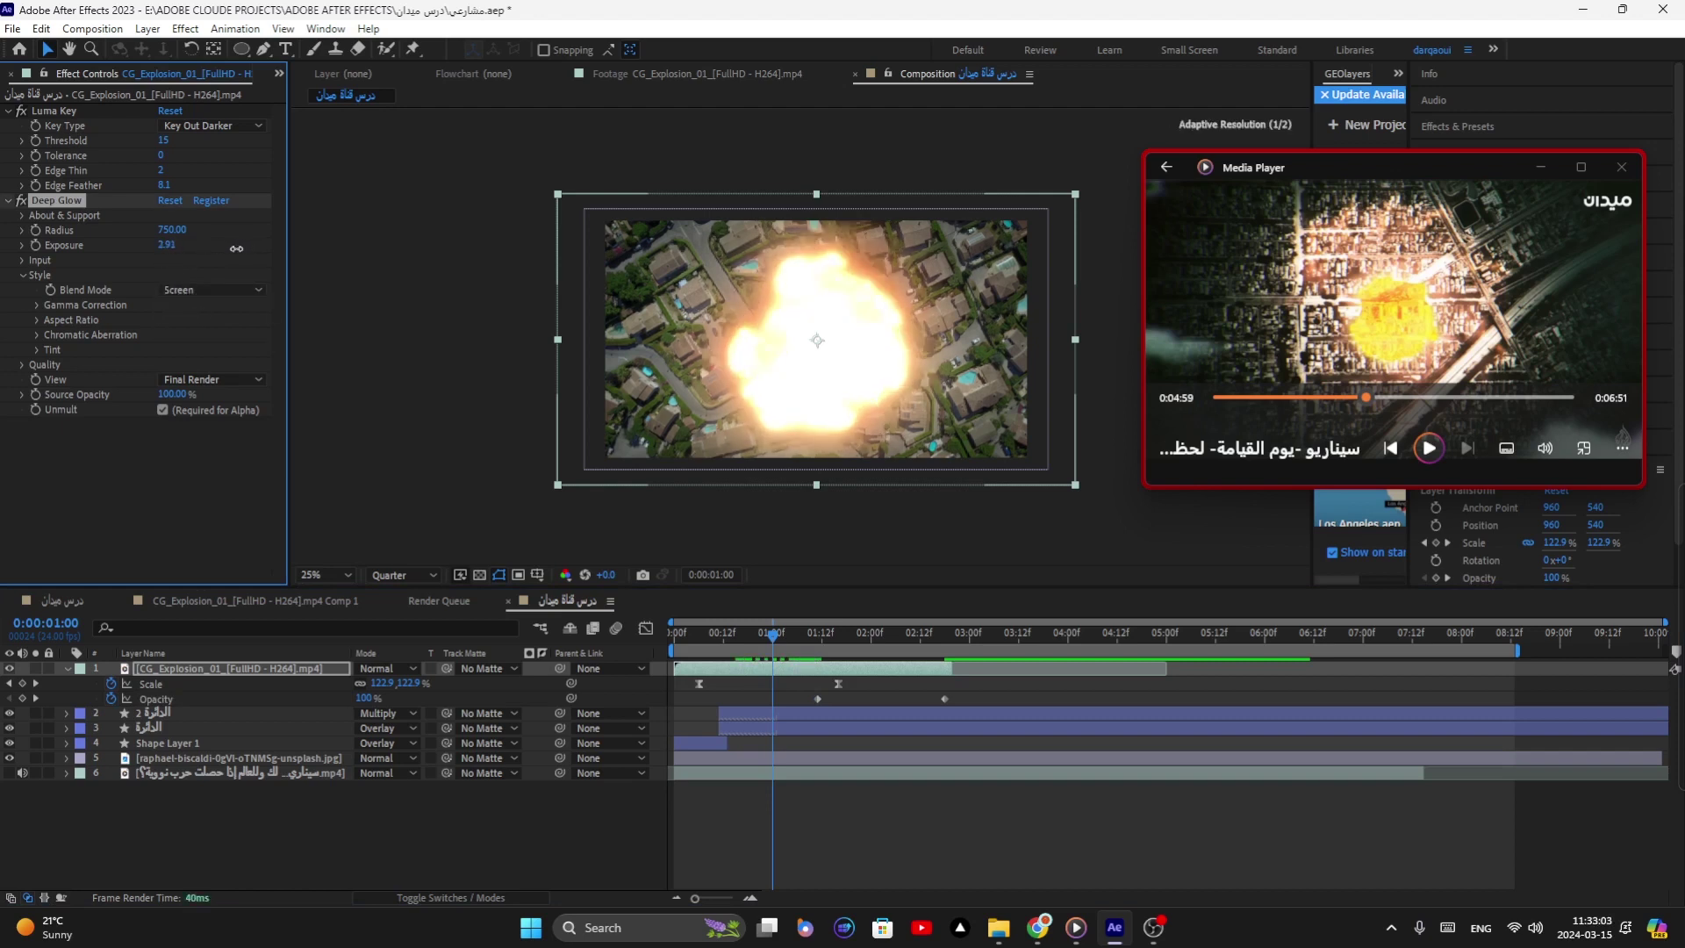
{"action": "left_click_drag", "start_coordinate": [180, 229], "coordinate": [465, 243]}
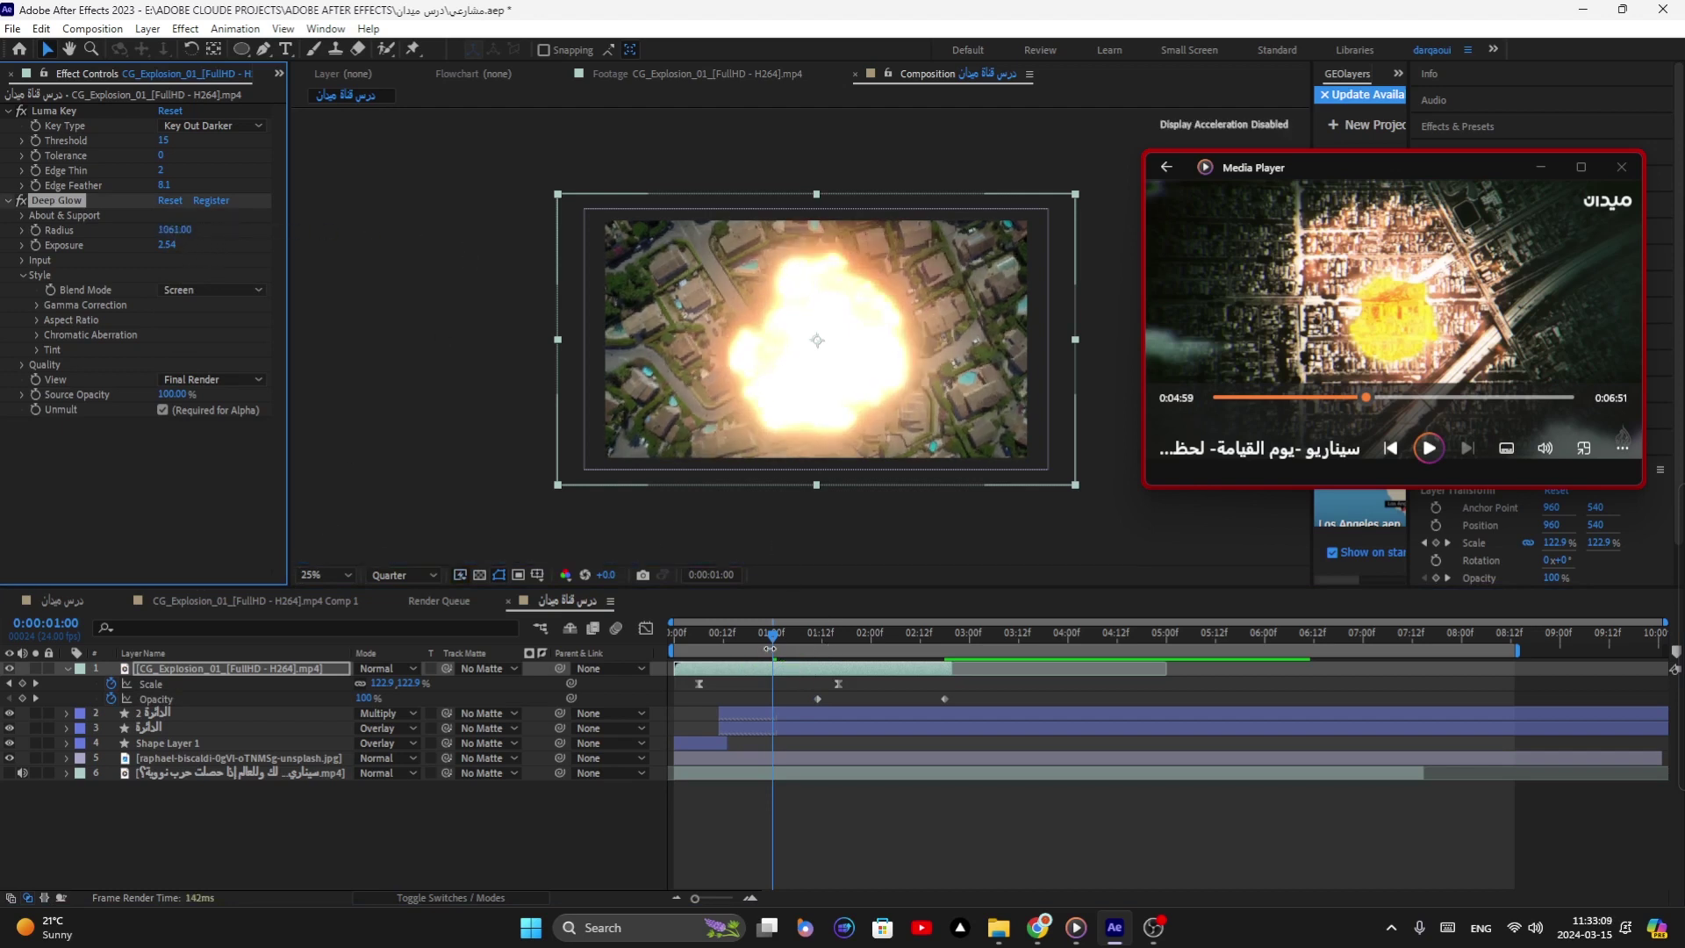
{"action": "left_click_drag", "start_coordinate": [772, 635], "coordinate": [711, 663]}
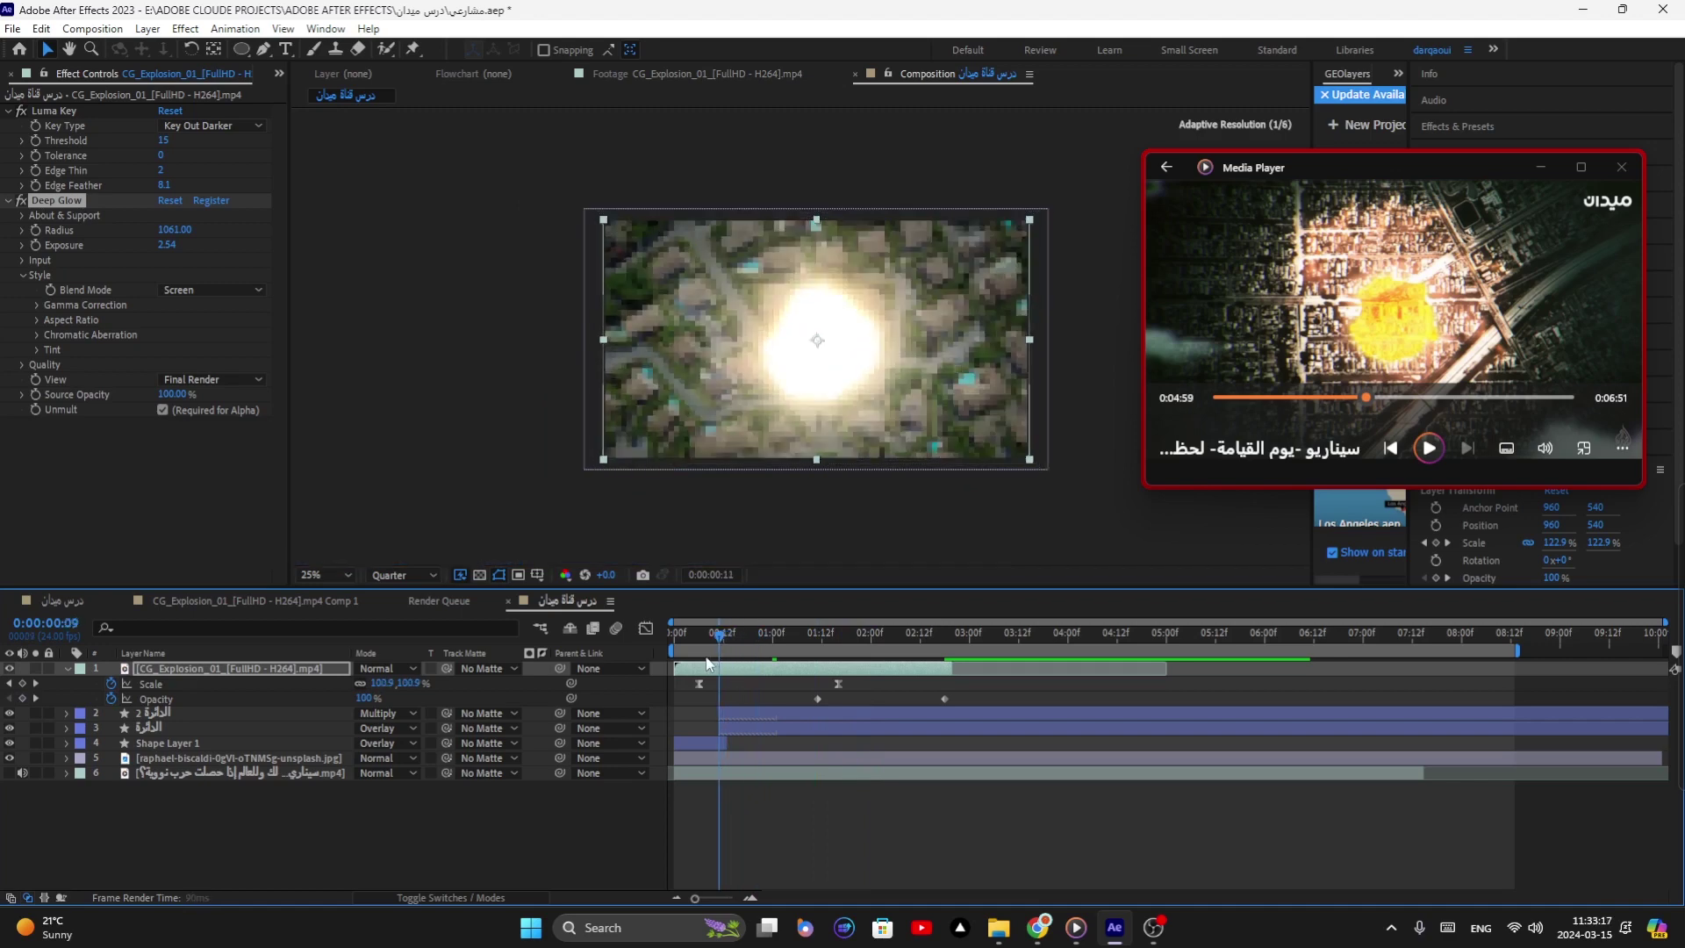
{"action": "left_click", "coordinate": [36, 229]}
{"action": "left_click", "coordinate": [36, 245]}
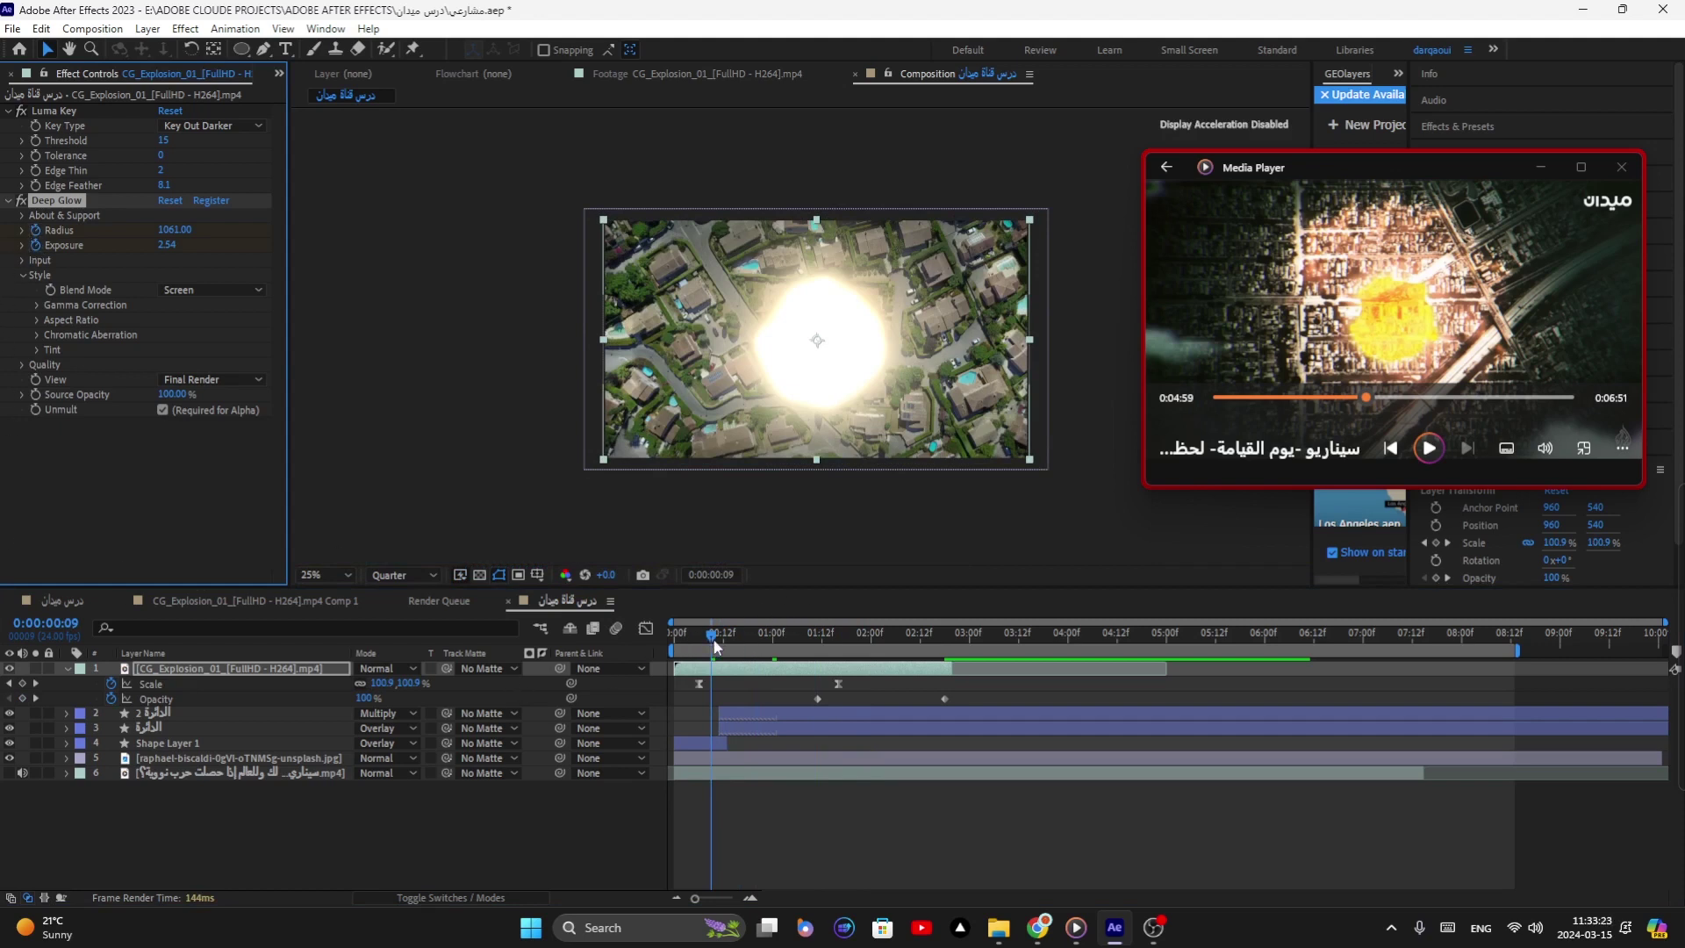
{"action": "key", "text": "u"}
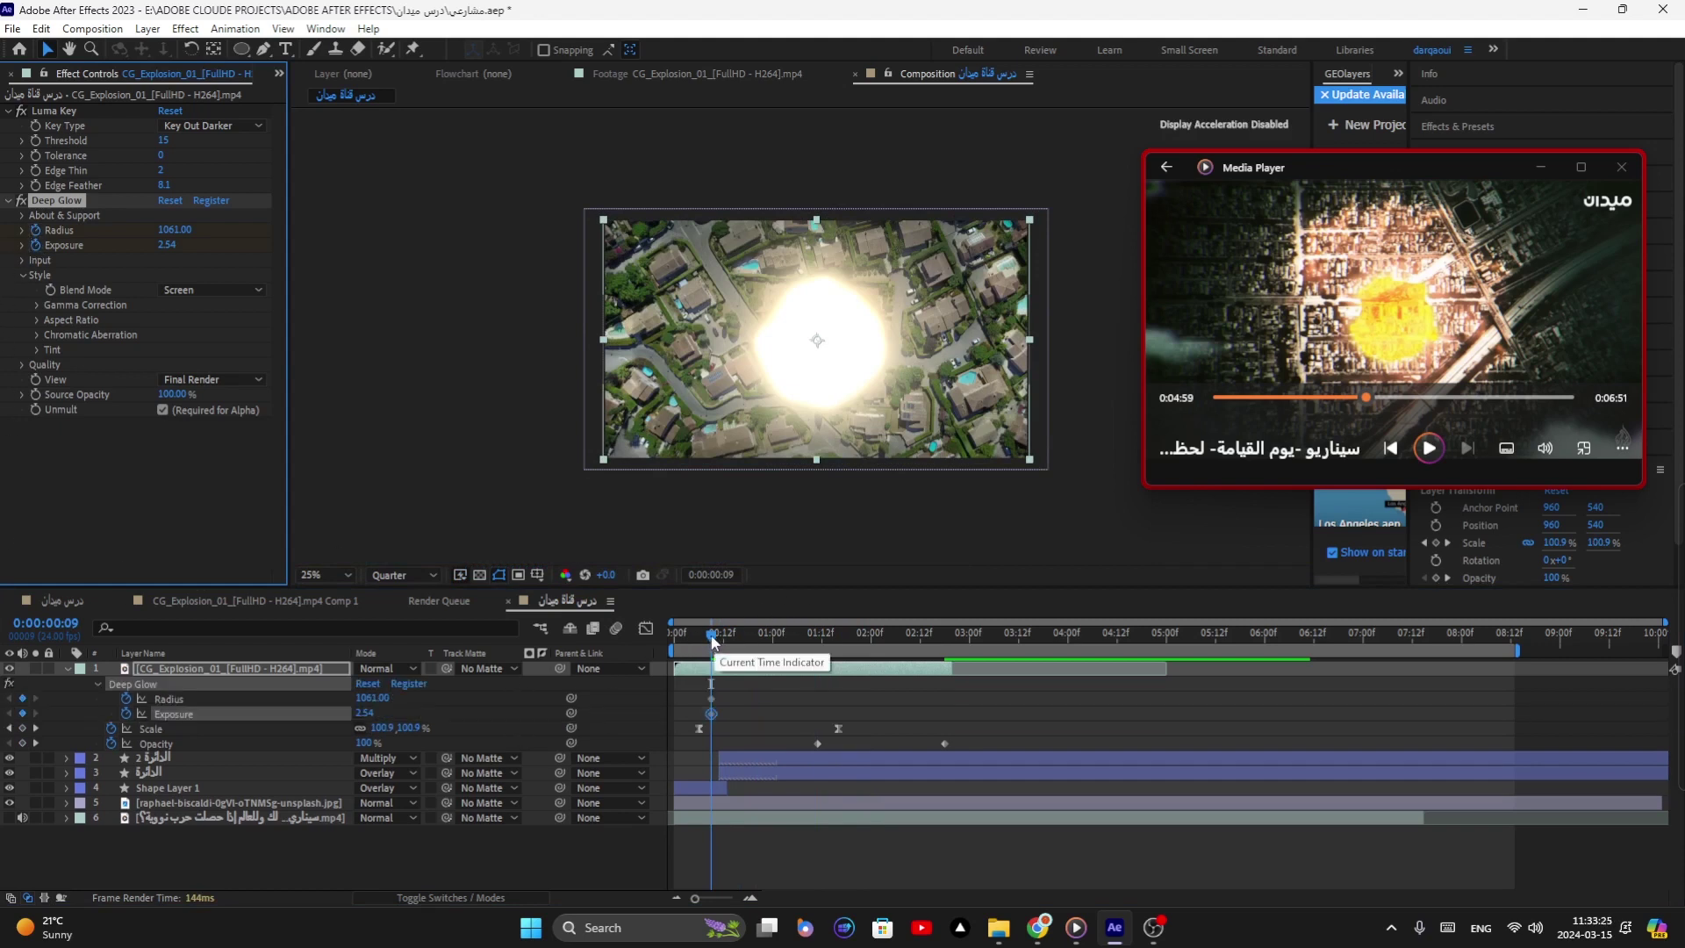
Step: Move the explosion's radius and exposure keyframes to about 1:01, and key radius 886 and exposure 1.65 at 1:12
{"action": "left_click_drag", "start_coordinate": [711, 645], "coordinate": [824, 660]}
{"action": "left_click_drag", "start_coordinate": [725, 688], "coordinate": [777, 721]}
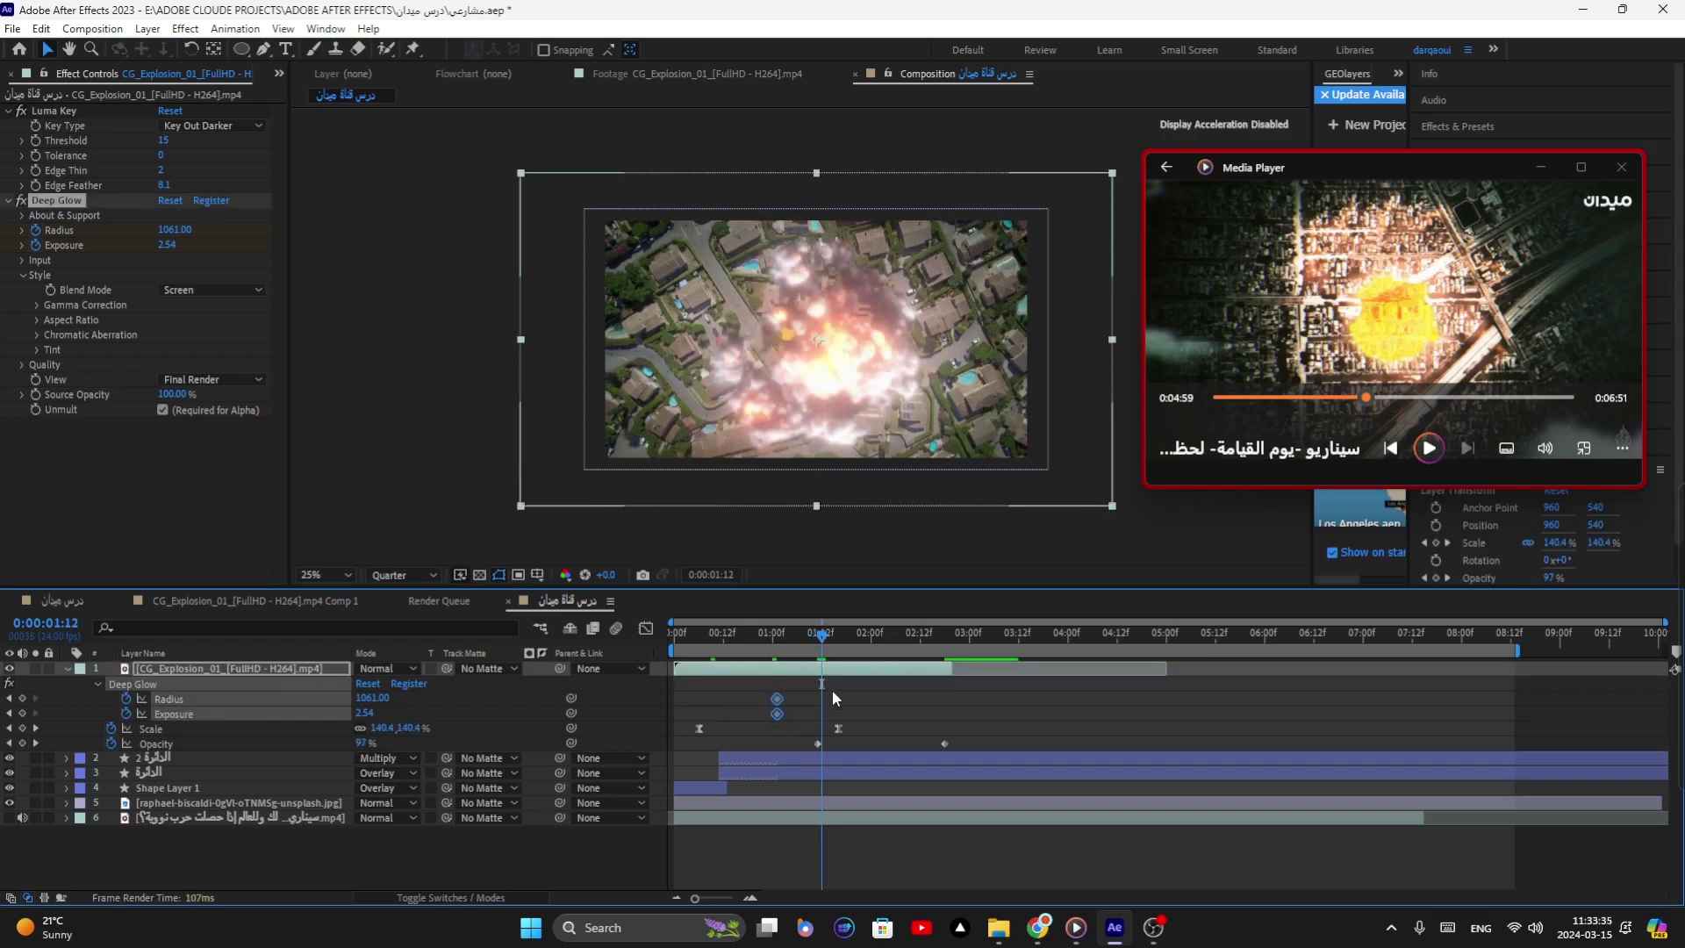
{"action": "left_click_drag", "start_coordinate": [176, 235], "coordinate": [35, 242]}
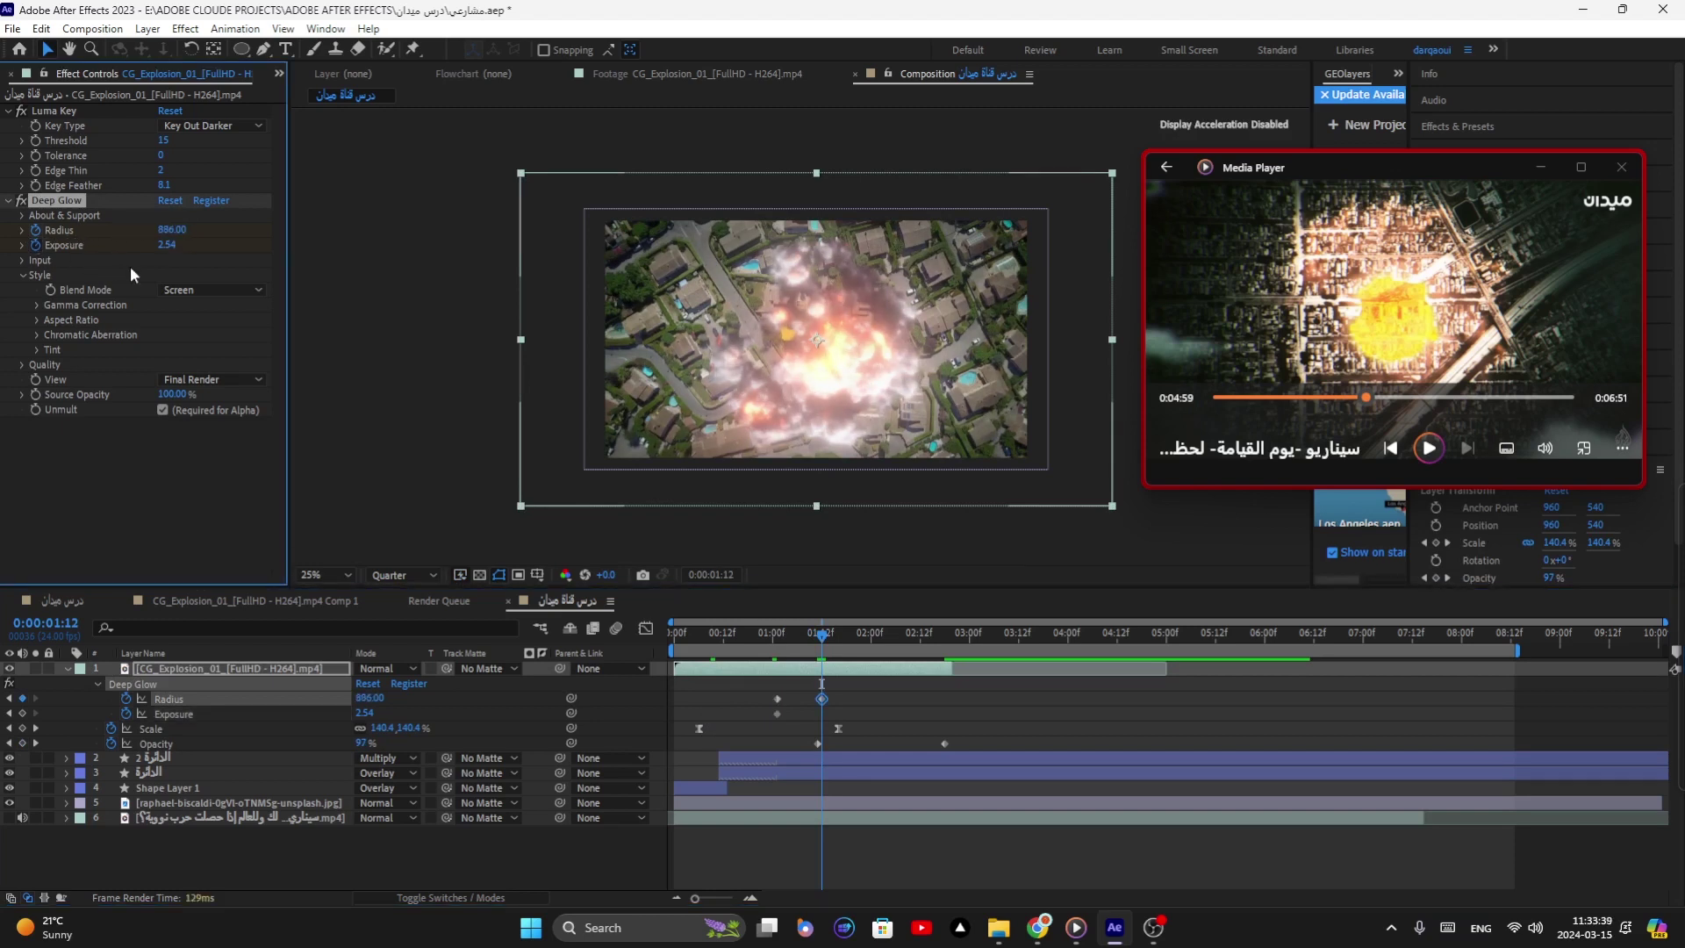
{"action": "left_click_drag", "start_coordinate": [167, 245], "coordinate": [96, 254]}
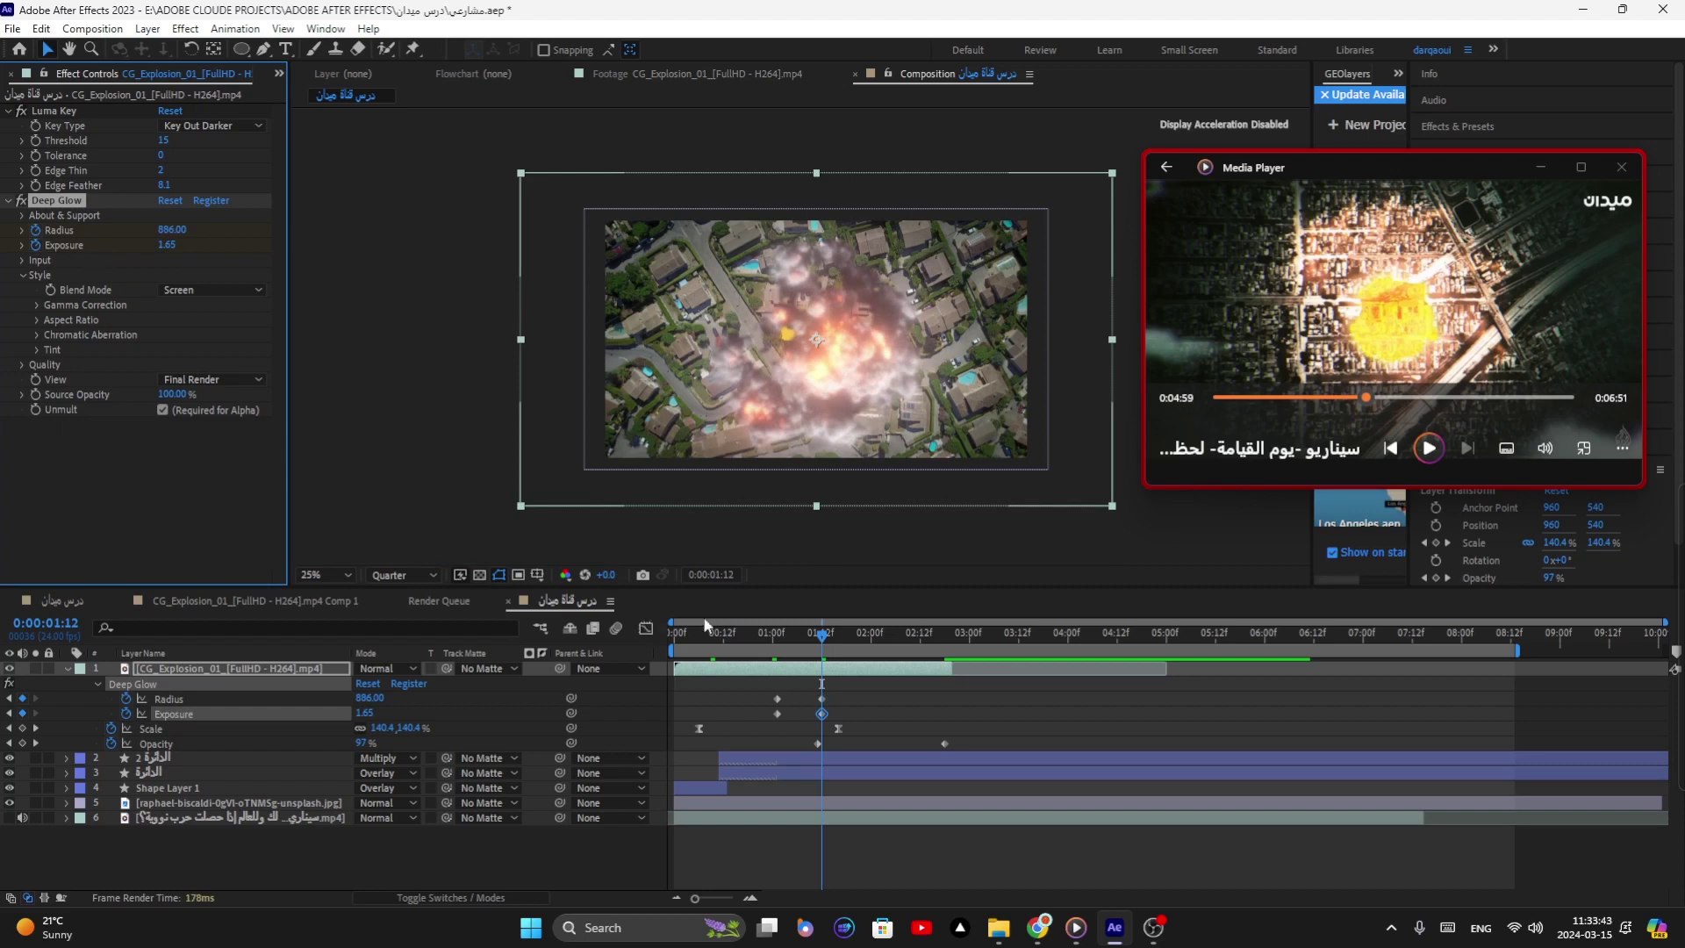
Step: Collapse the explosion layer's keyframes and preview how its glow and opacity fade out after the blast
{"action": "left_click_drag", "start_coordinate": [827, 641], "coordinate": [882, 671]}
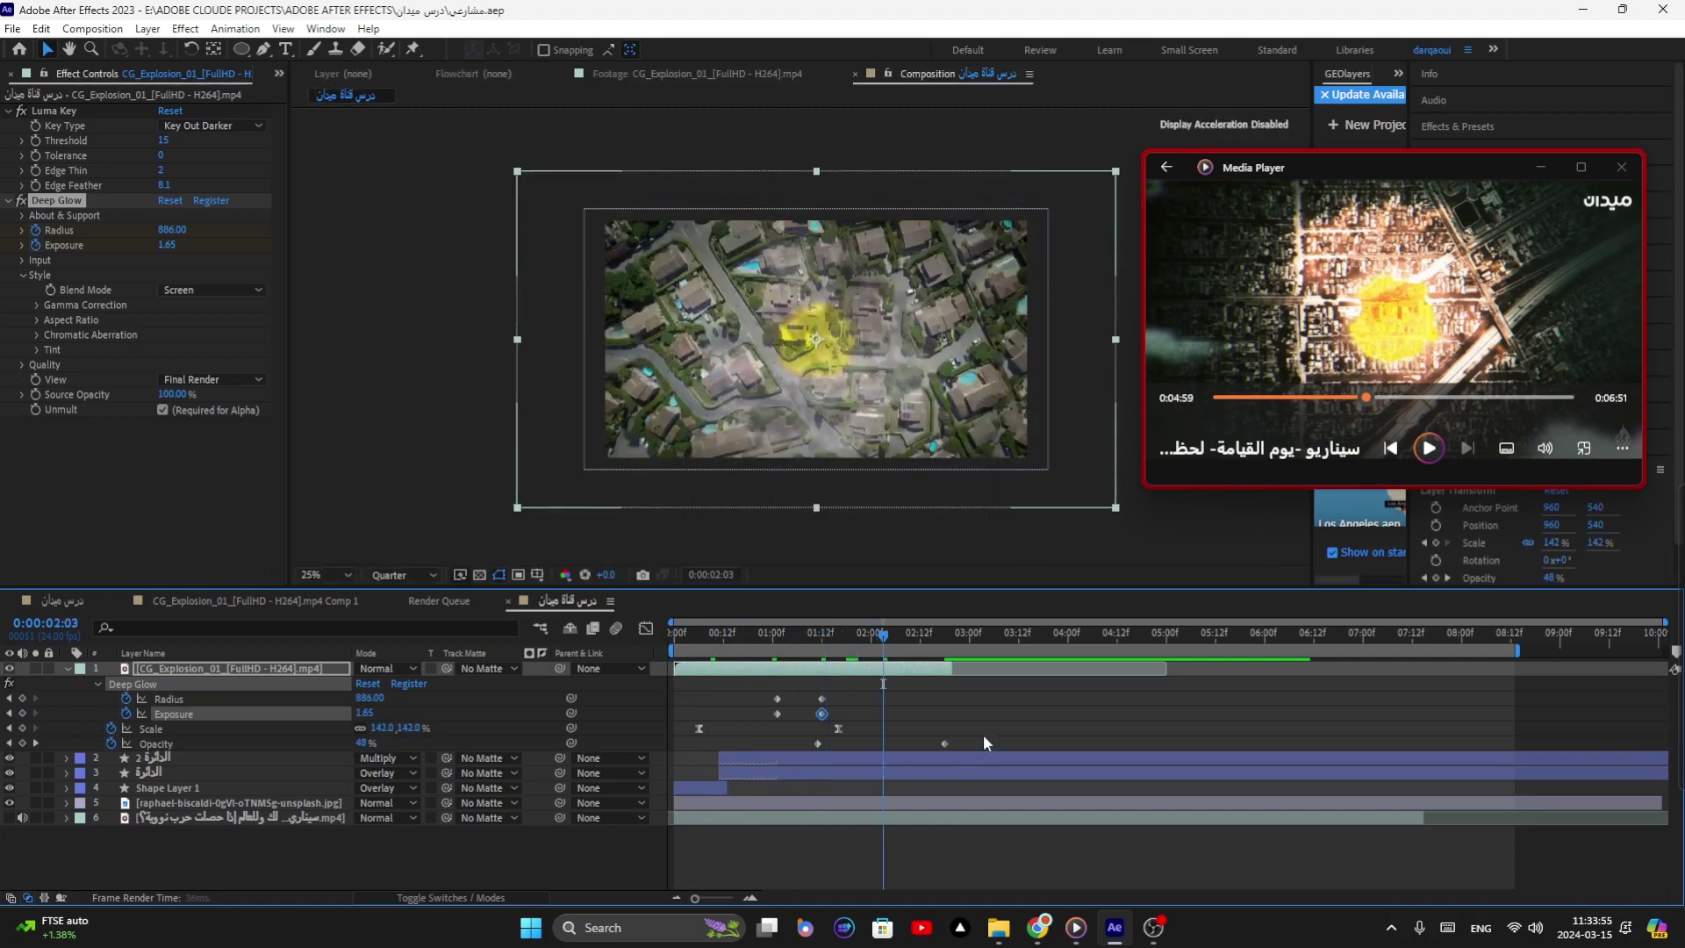
{"action": "key", "text": "u"}
{"action": "left_click", "coordinate": [951, 799]}
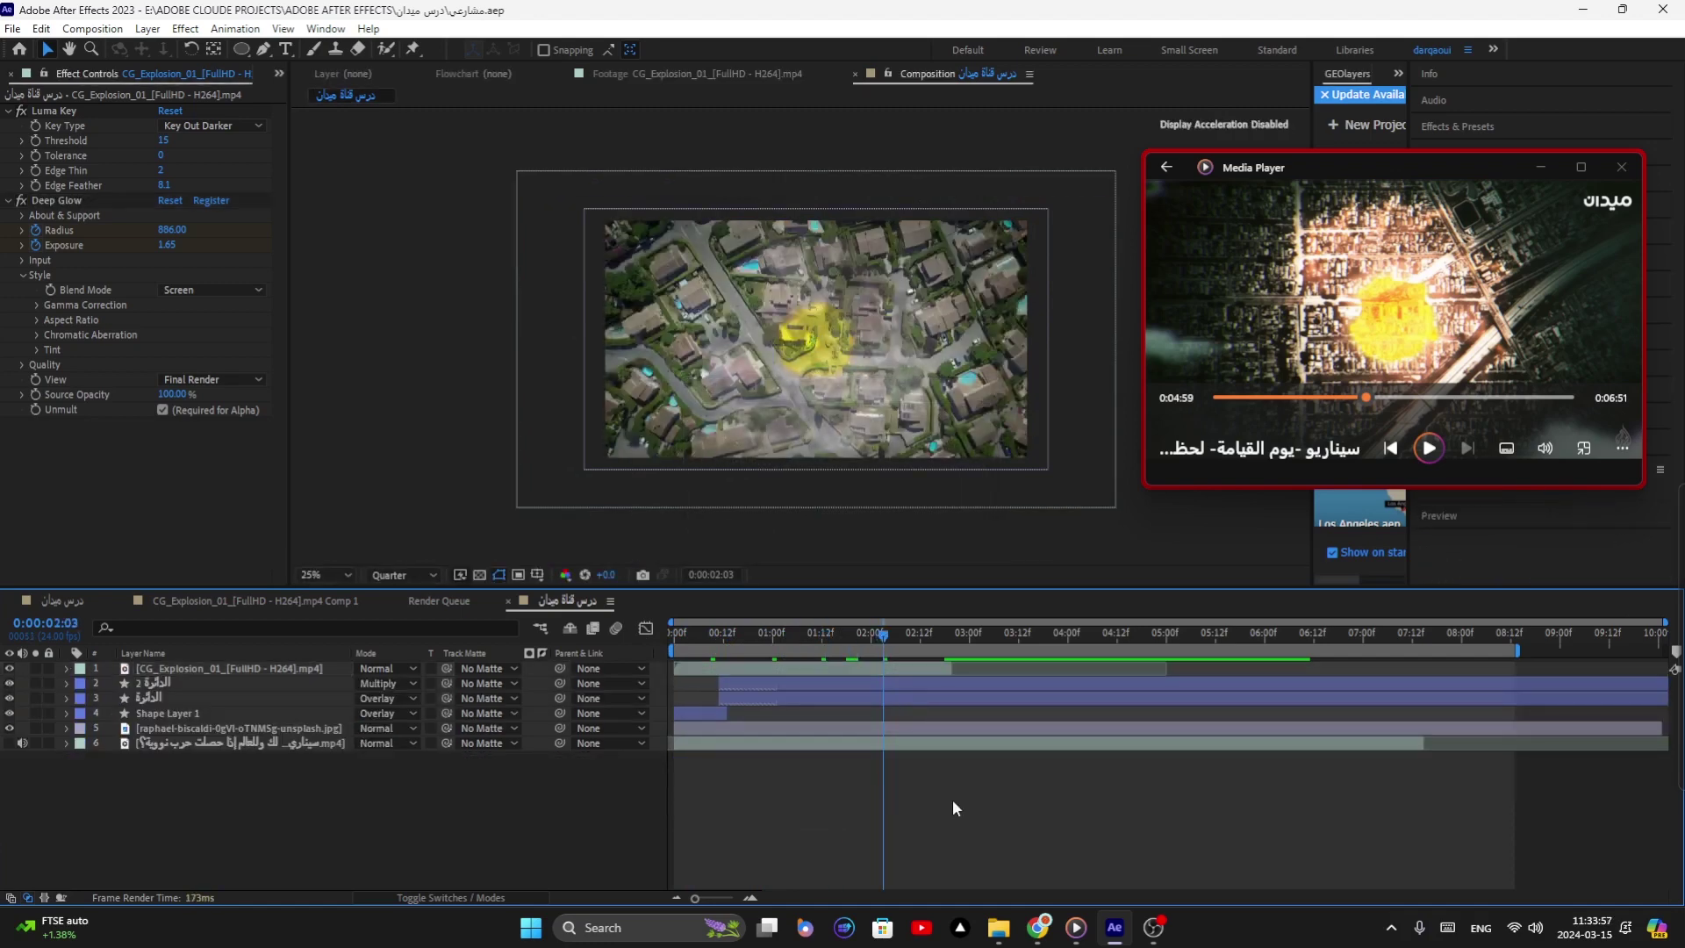
{"action": "left_click_drag", "start_coordinate": [882, 628], "coordinate": [815, 637]}
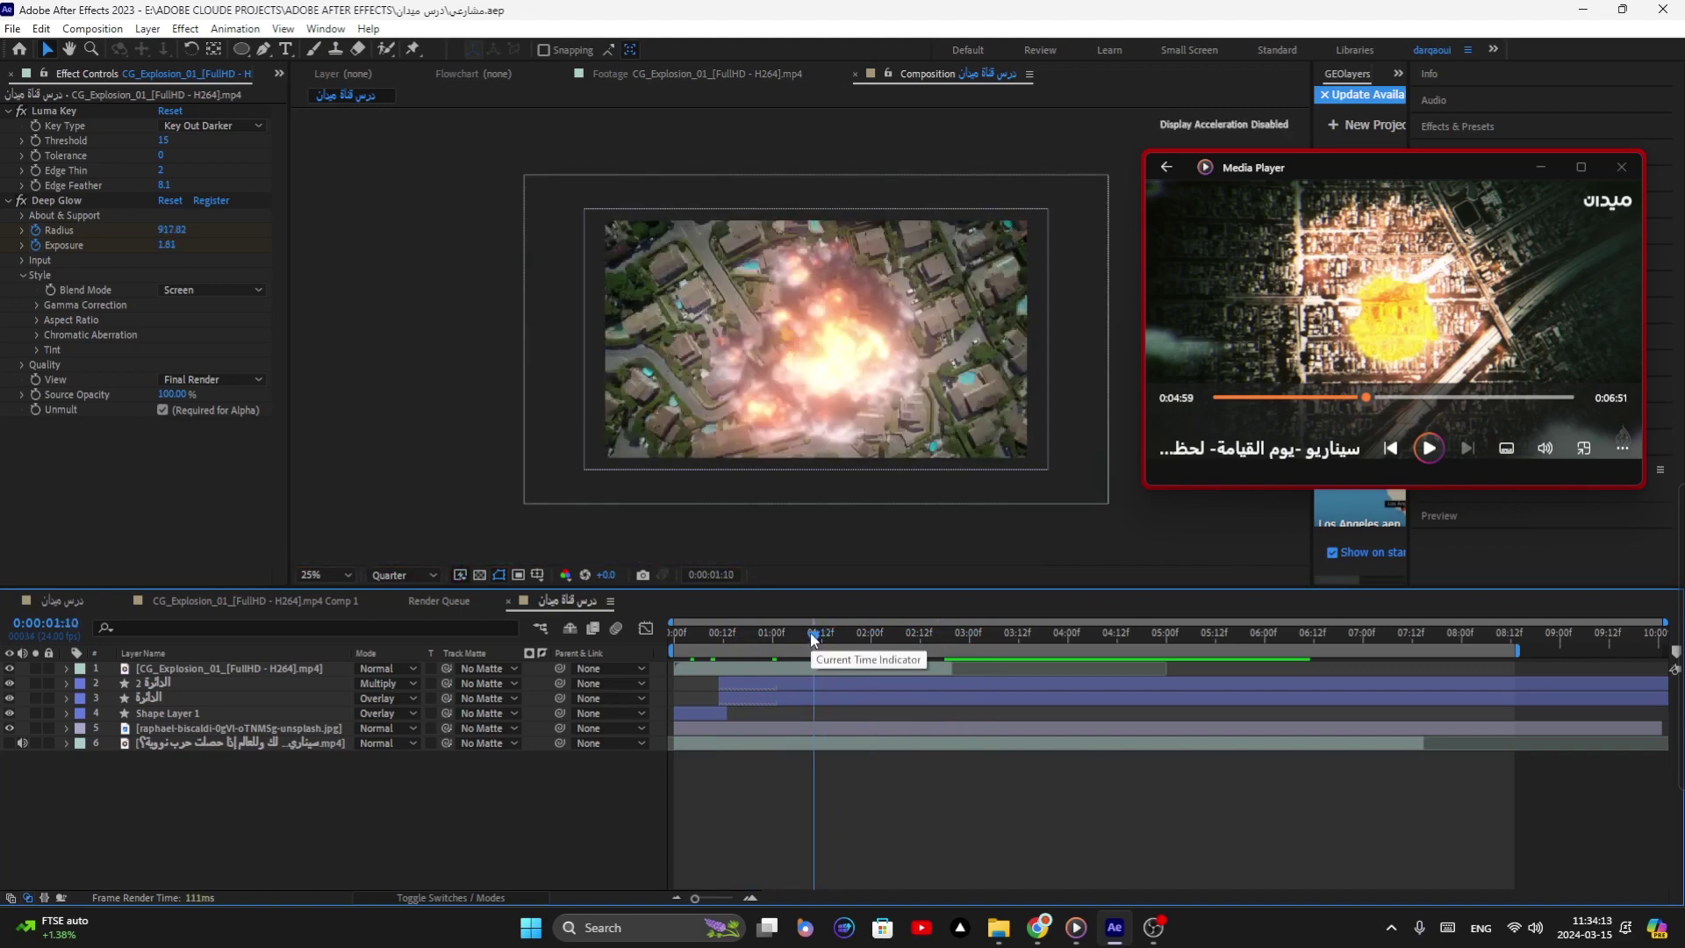
{"action": "key", "text": "space"}
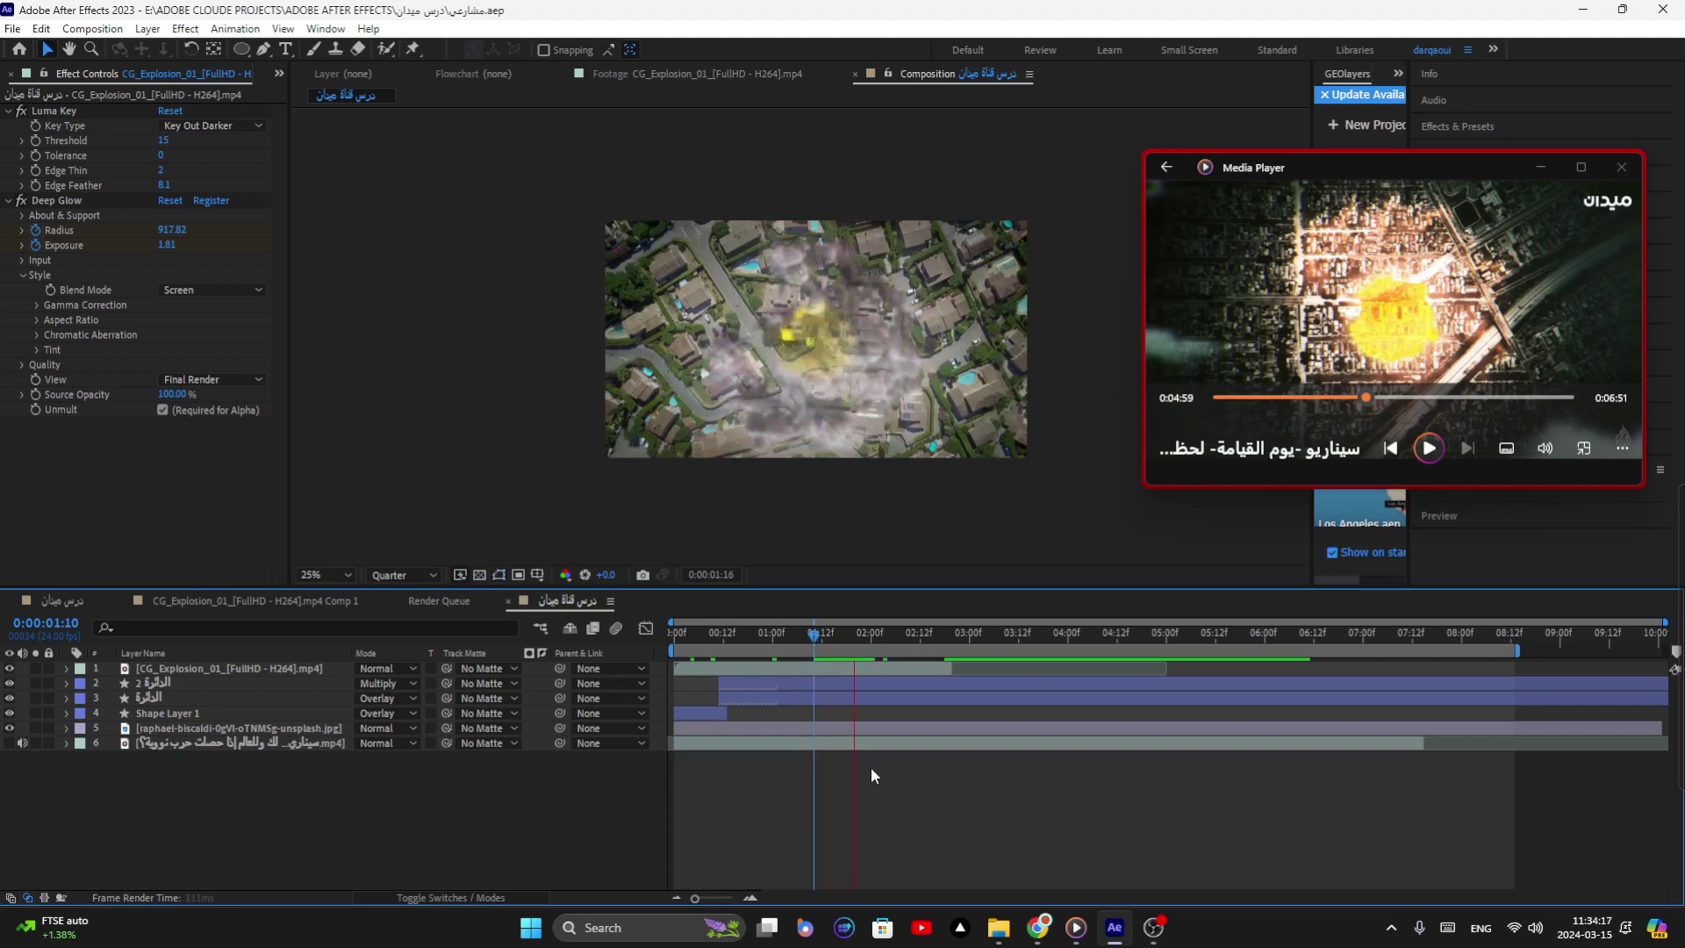
{"action": "left_click", "coordinate": [777, 632]}
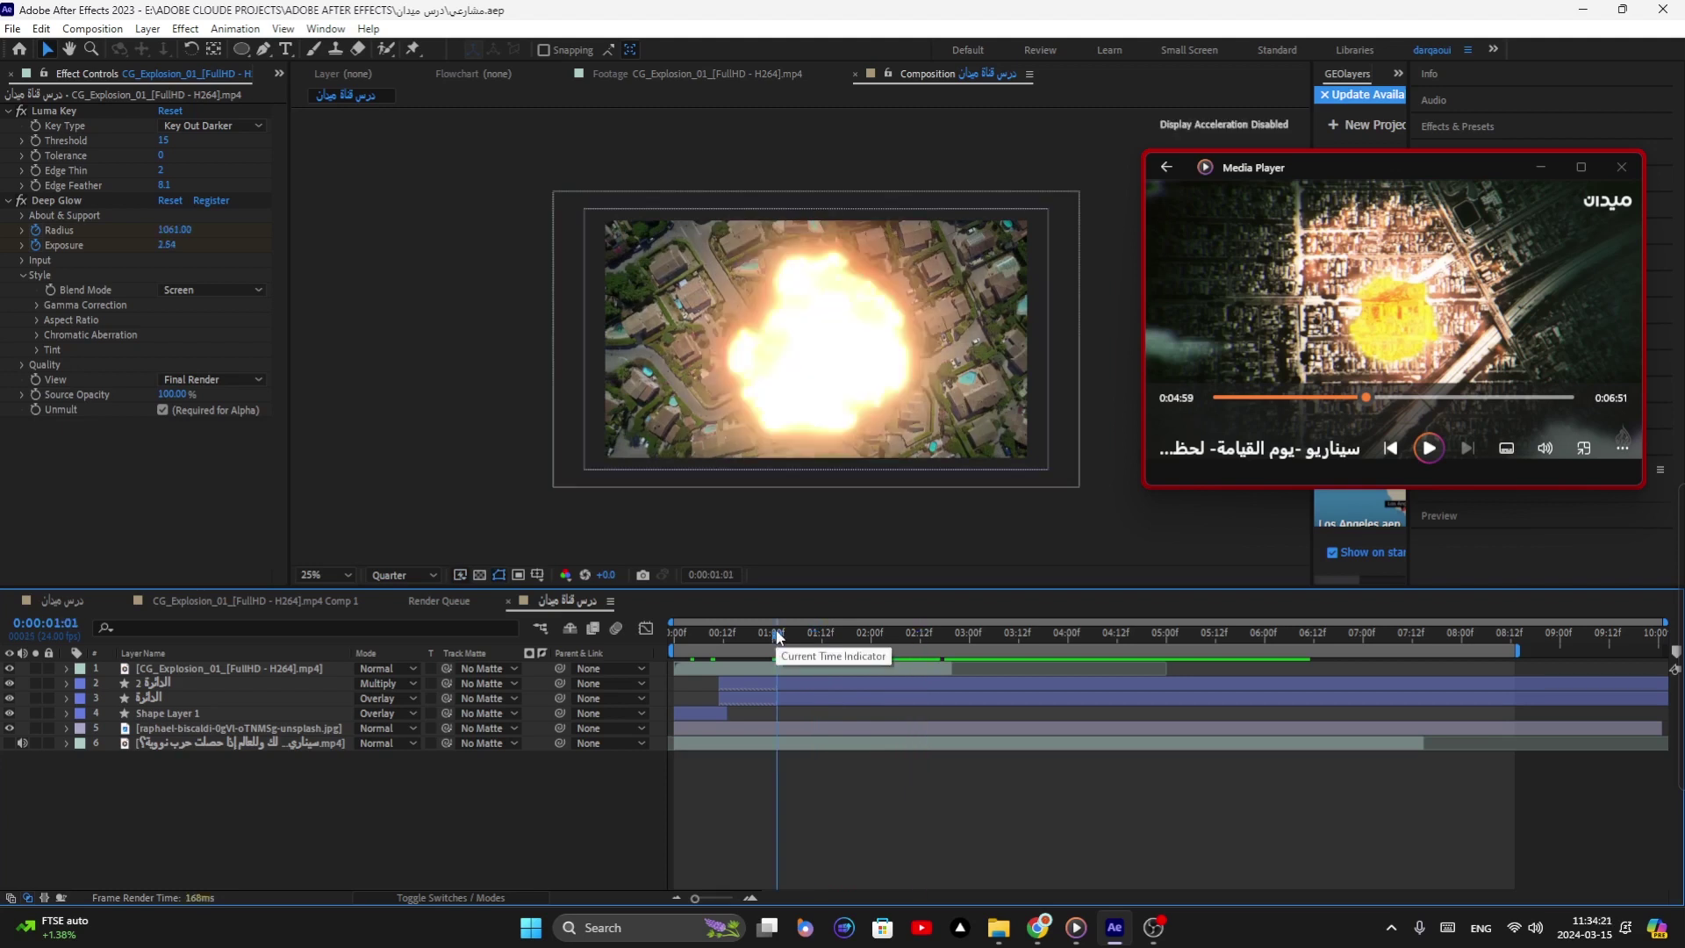
{"action": "left_click_drag", "start_coordinate": [776, 631], "coordinate": [763, 636]}
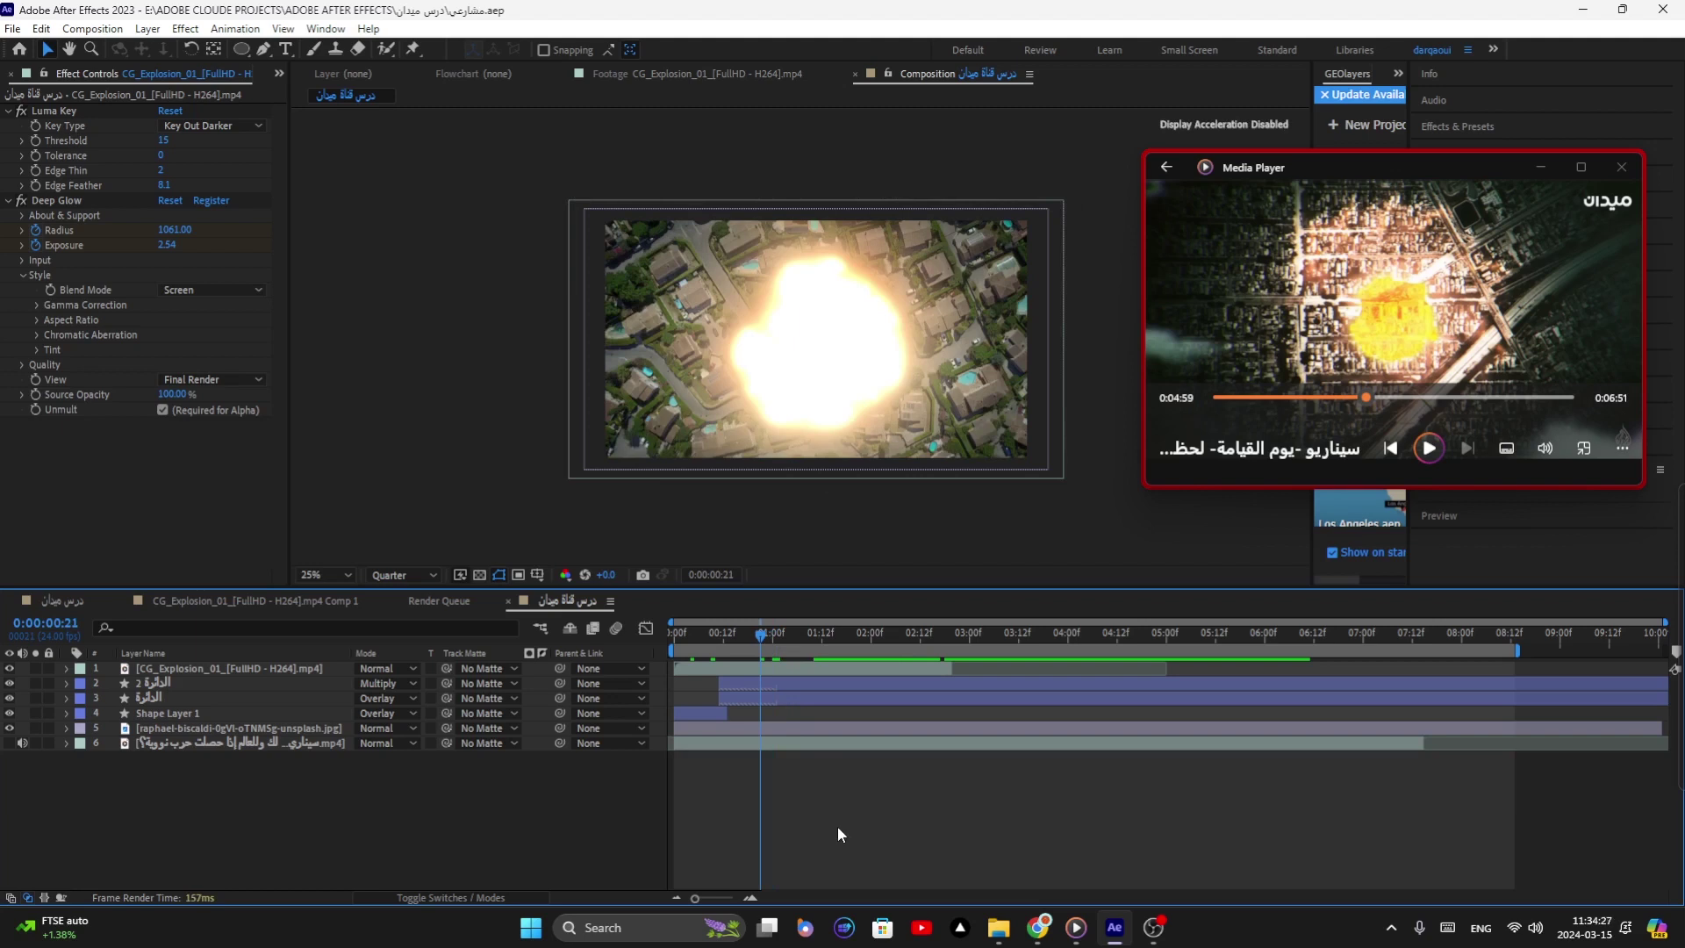
Step: Reveal the two circle shape layers' keyframes and move their starting keyframes earlier, with the first scale keyframes at about 1:07
{"action": "left_click", "coordinate": [773, 667]}
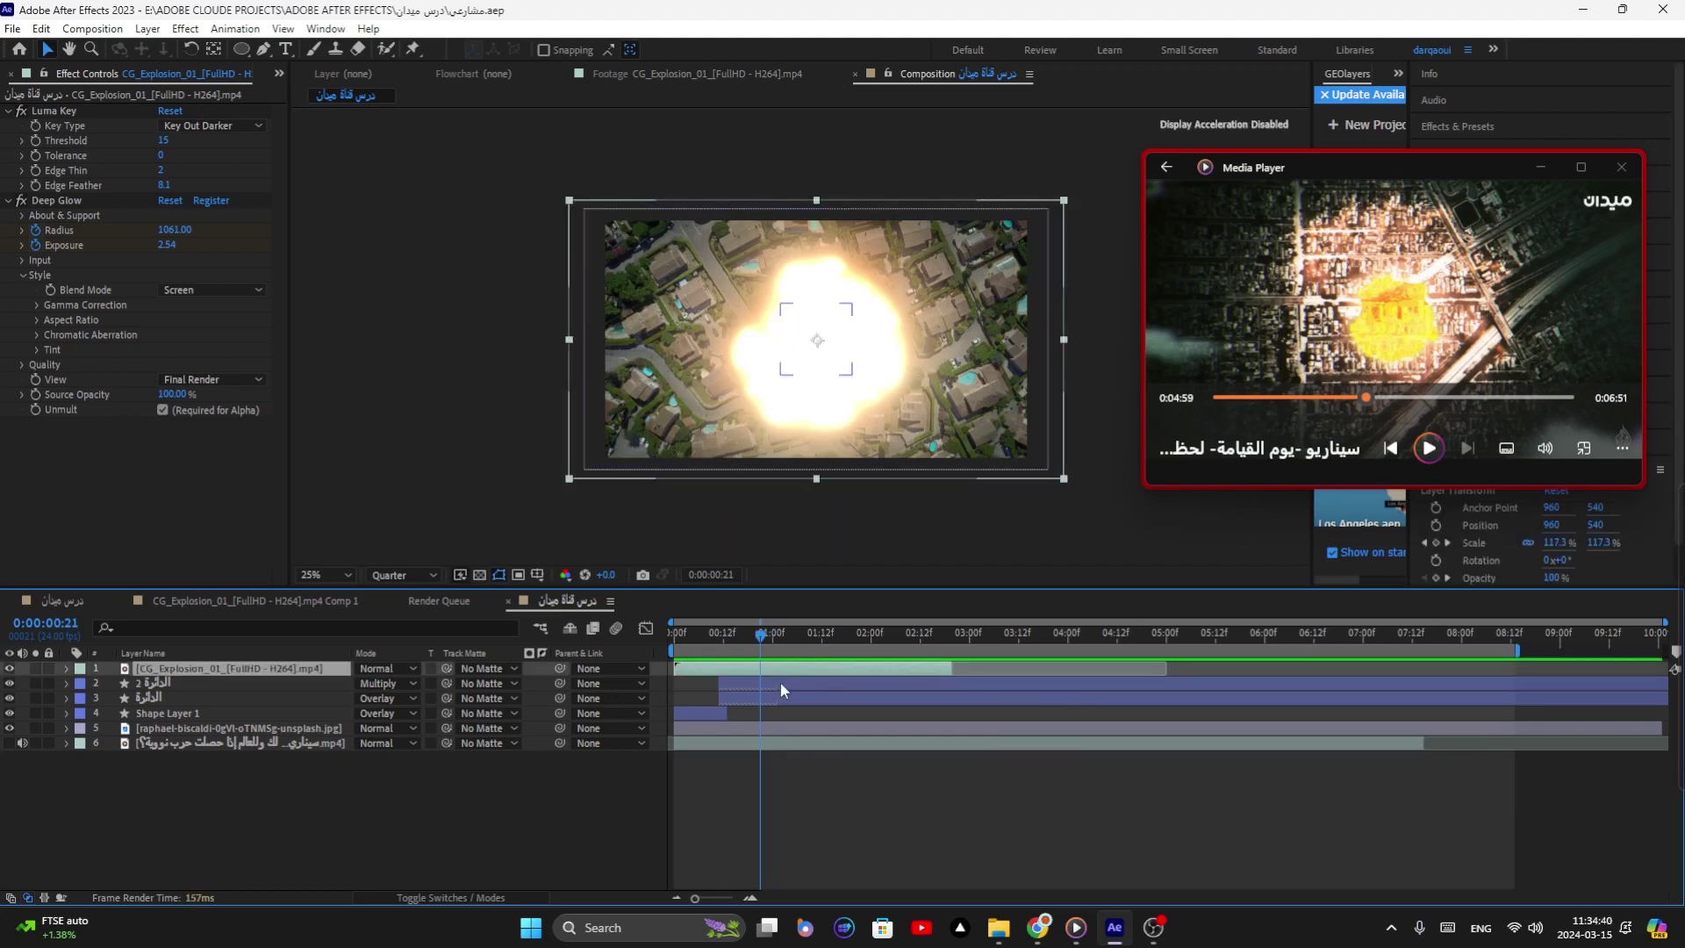
{"action": "left_click", "coordinate": [780, 682]}
{"action": "left_click", "coordinate": [787, 699], "text": "shift"}
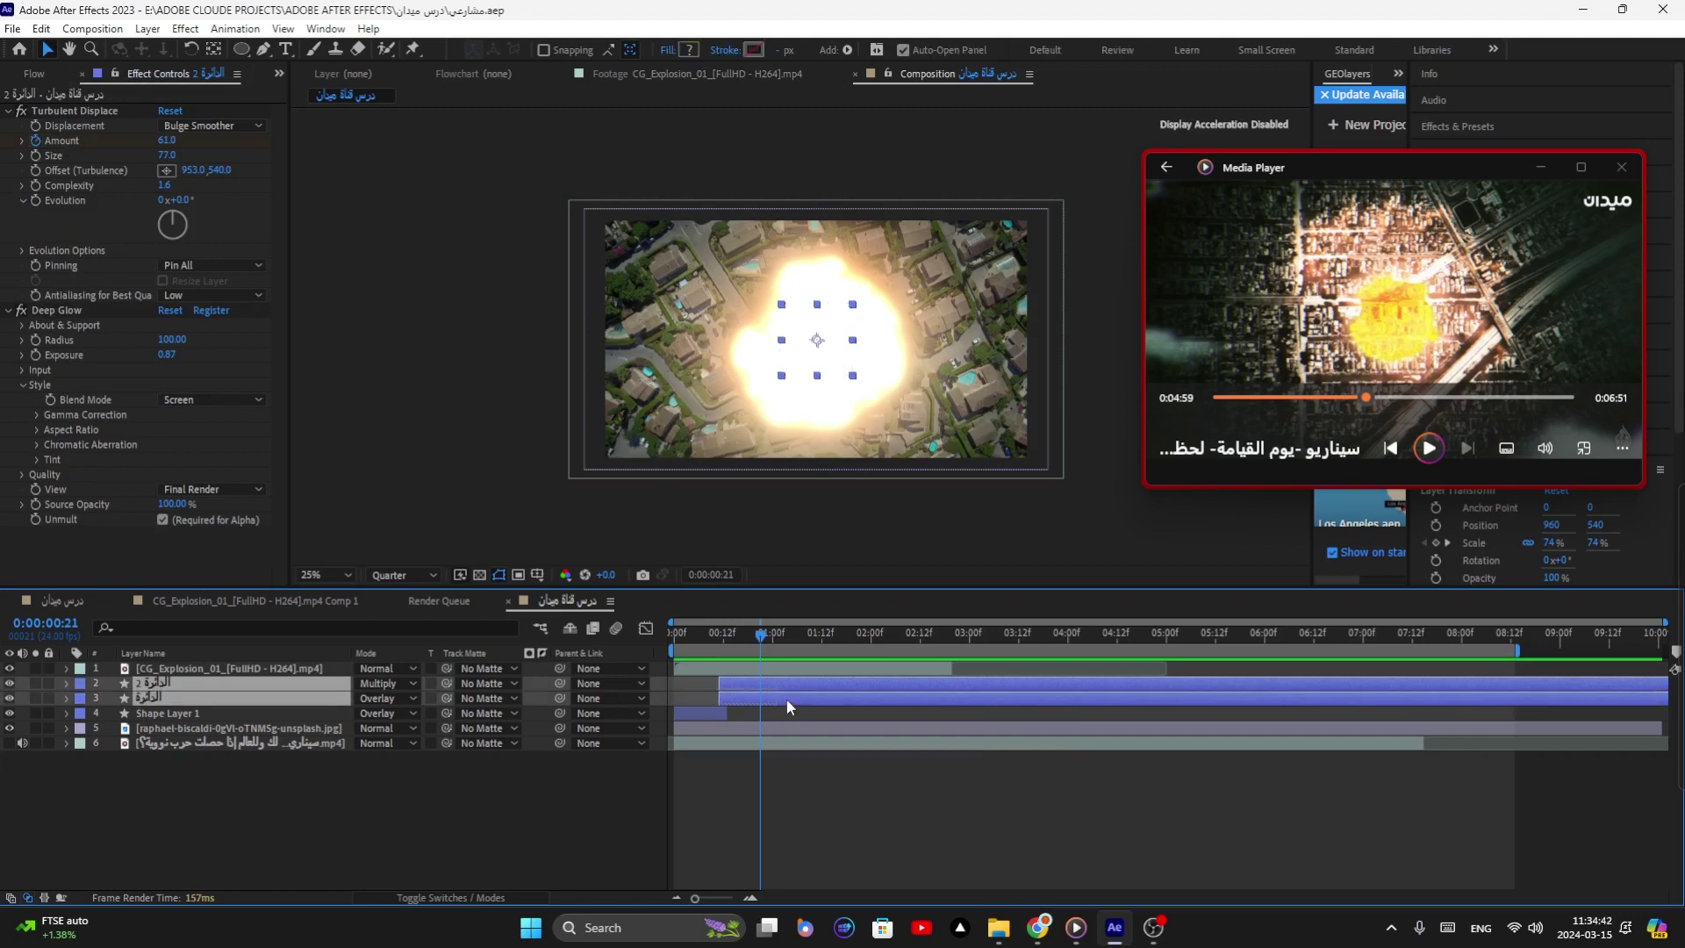
{"action": "key", "text": "u"}
{"action": "left_click", "coordinate": [773, 634]}
{"action": "left_click_drag", "start_coordinate": [777, 647], "coordinate": [780, 648]}
{"action": "left_click_drag", "start_coordinate": [1039, 700], "coordinate": [801, 788]}
{"action": "left_click", "coordinate": [815, 691]}
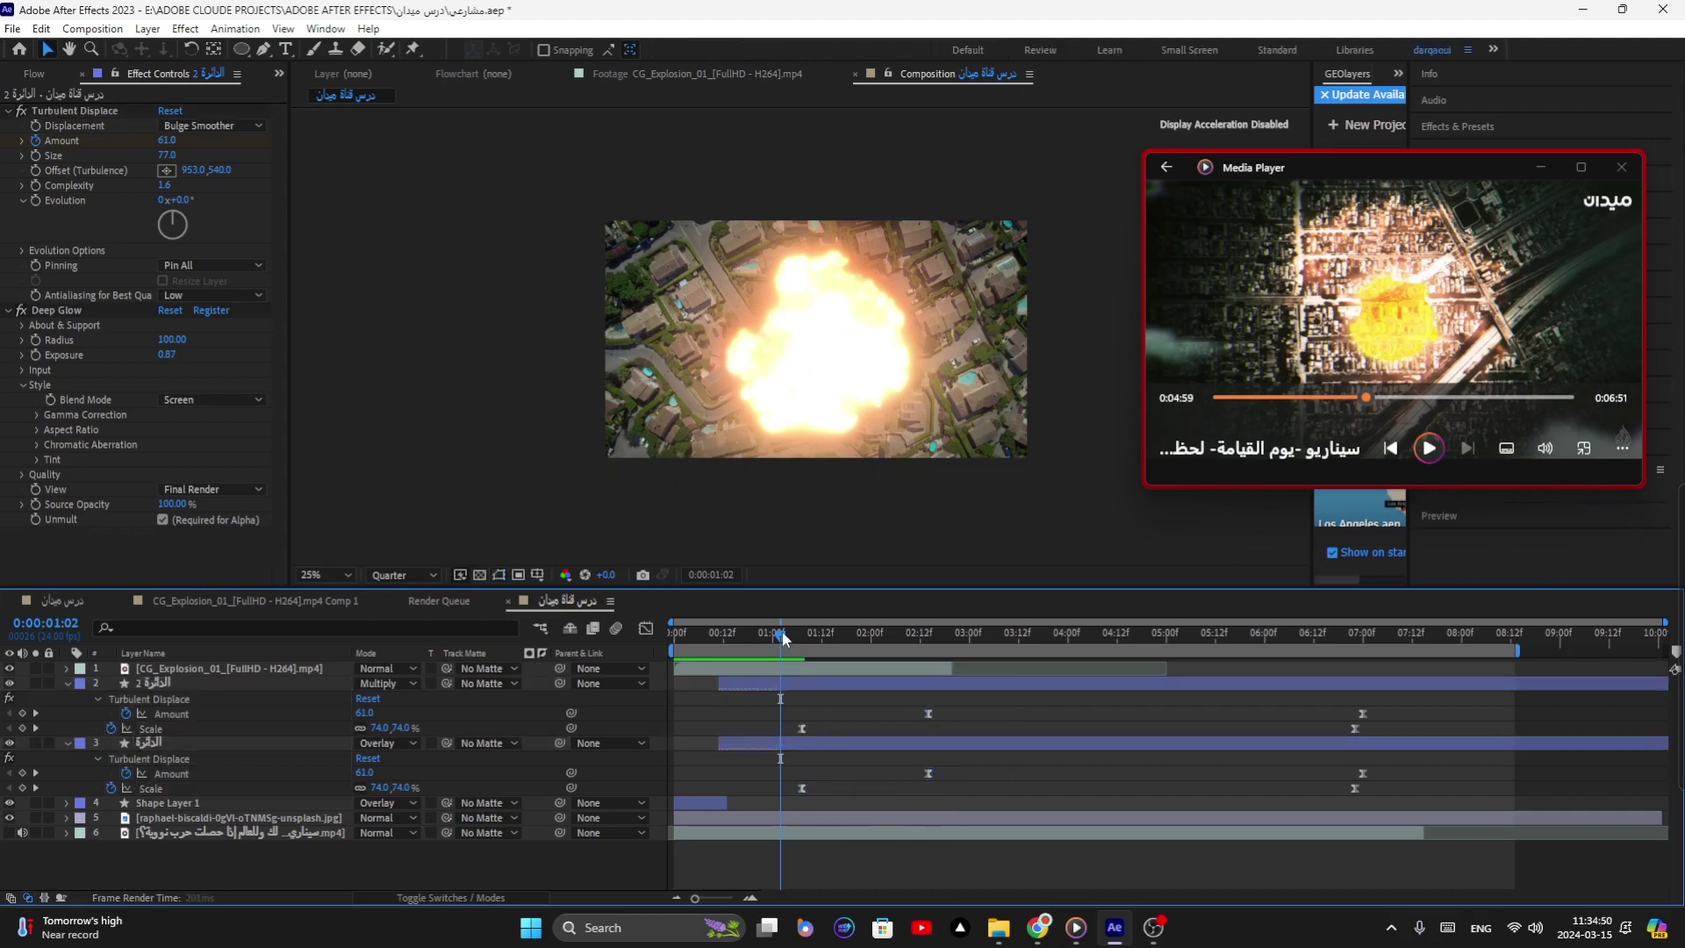
Step: Move the first Turbulent Displace amount keyframes of both circle layers to about 2:01 and preview the timing
{"action": "key", "text": "space"}
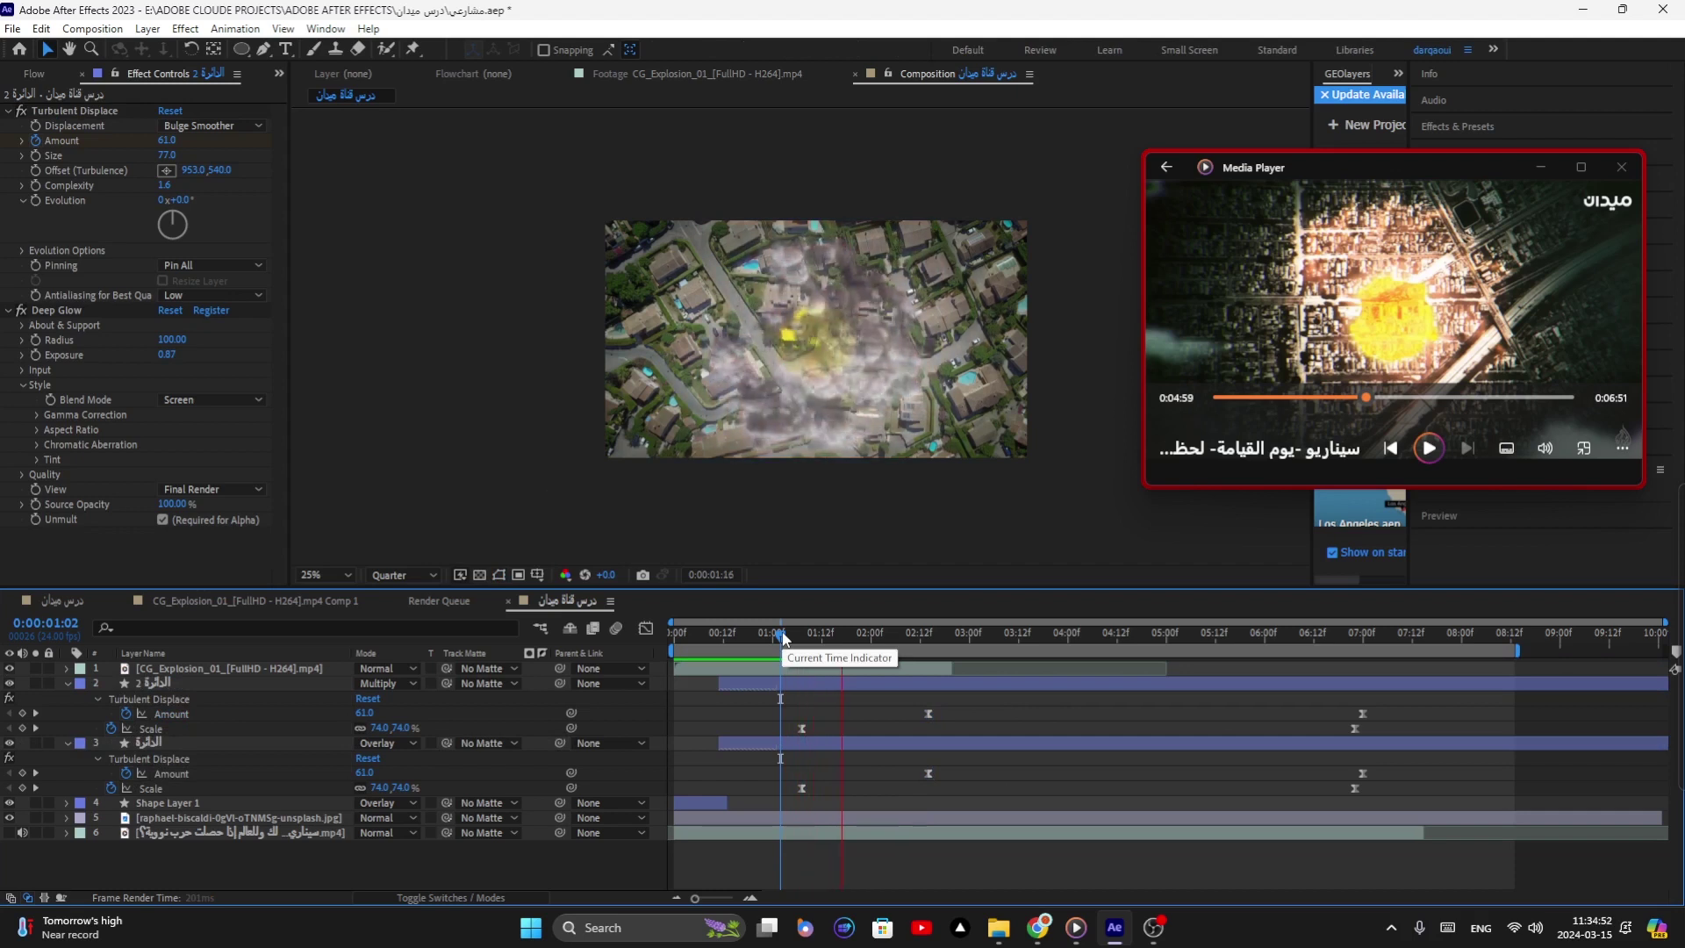
{"action": "key", "text": "space"}
{"action": "left_click_drag", "start_coordinate": [955, 710], "coordinate": [873, 777]}
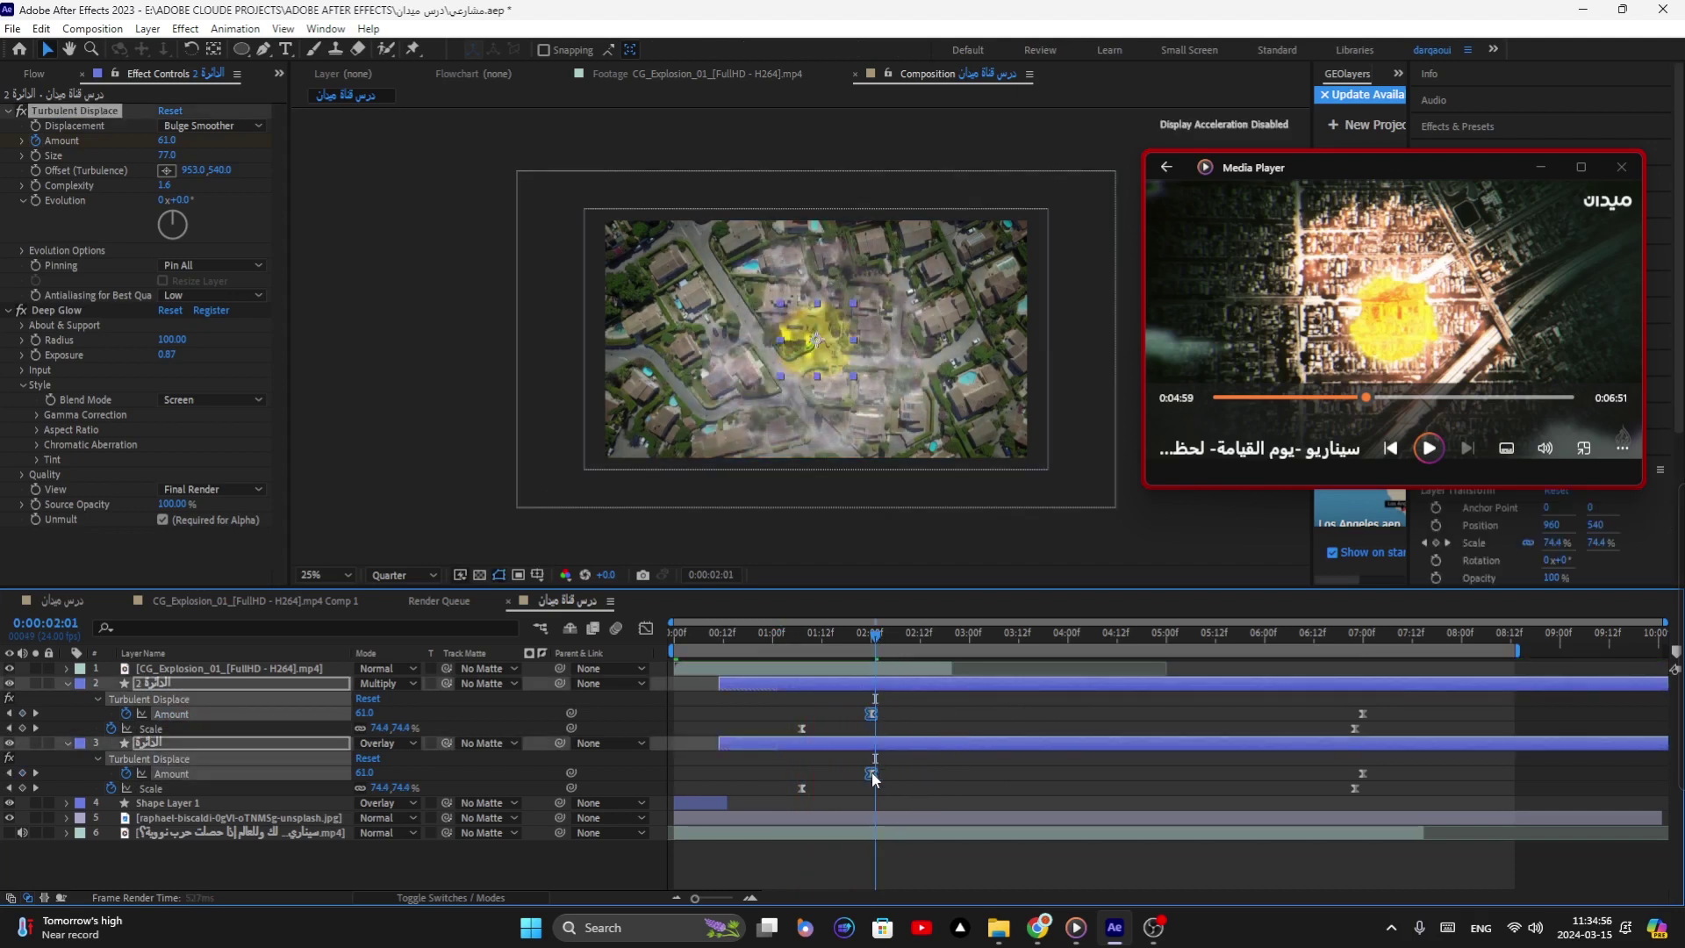
{"action": "key", "text": "space"}
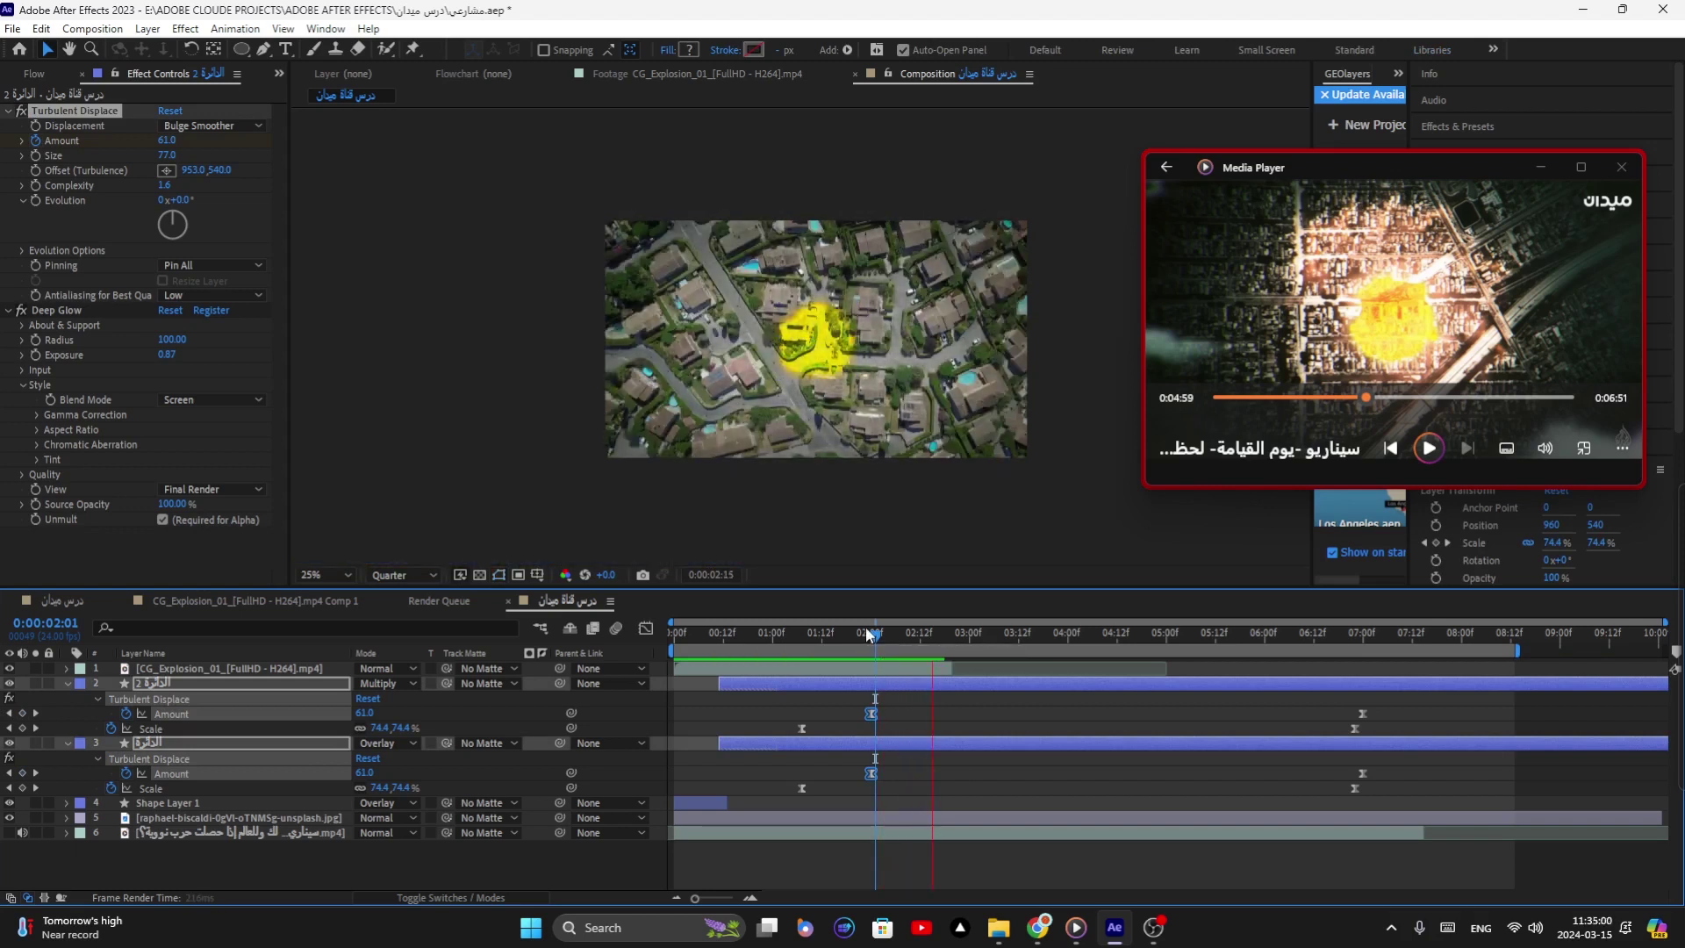
{"action": "key", "text": "space"}
{"action": "left_click", "coordinate": [67, 683]}
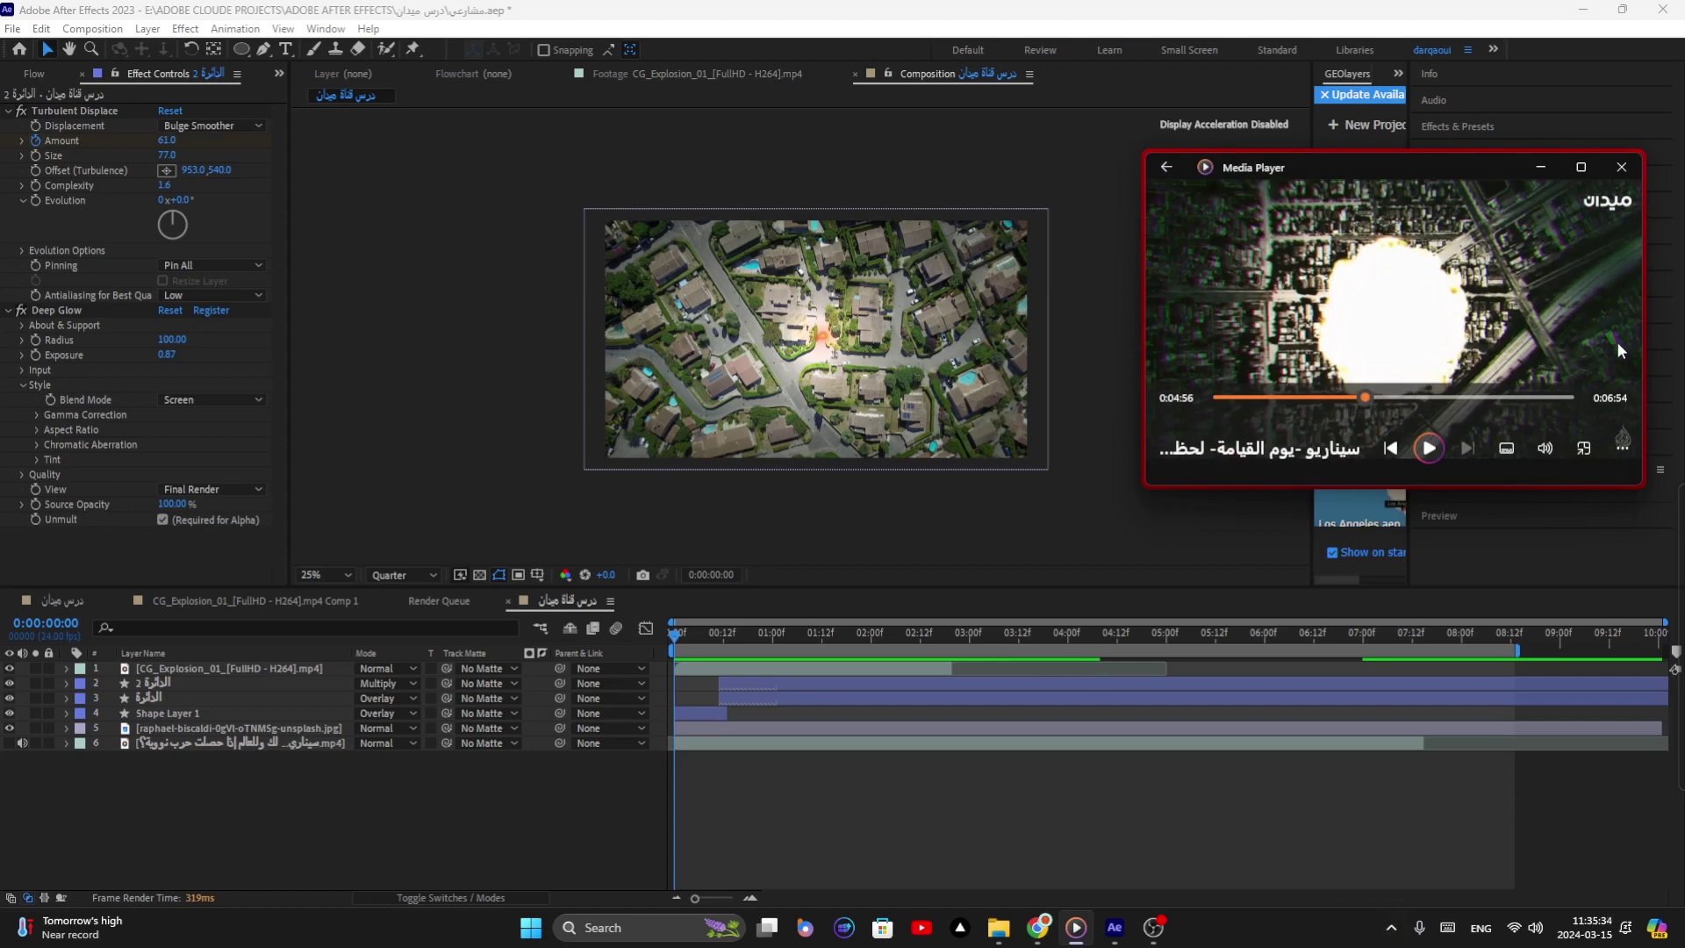
Step: Enlarge the reference video in Media Player and play a moment of its explosion to examine the color fringing
{"action": "left_click", "coordinate": [1574, 173]}
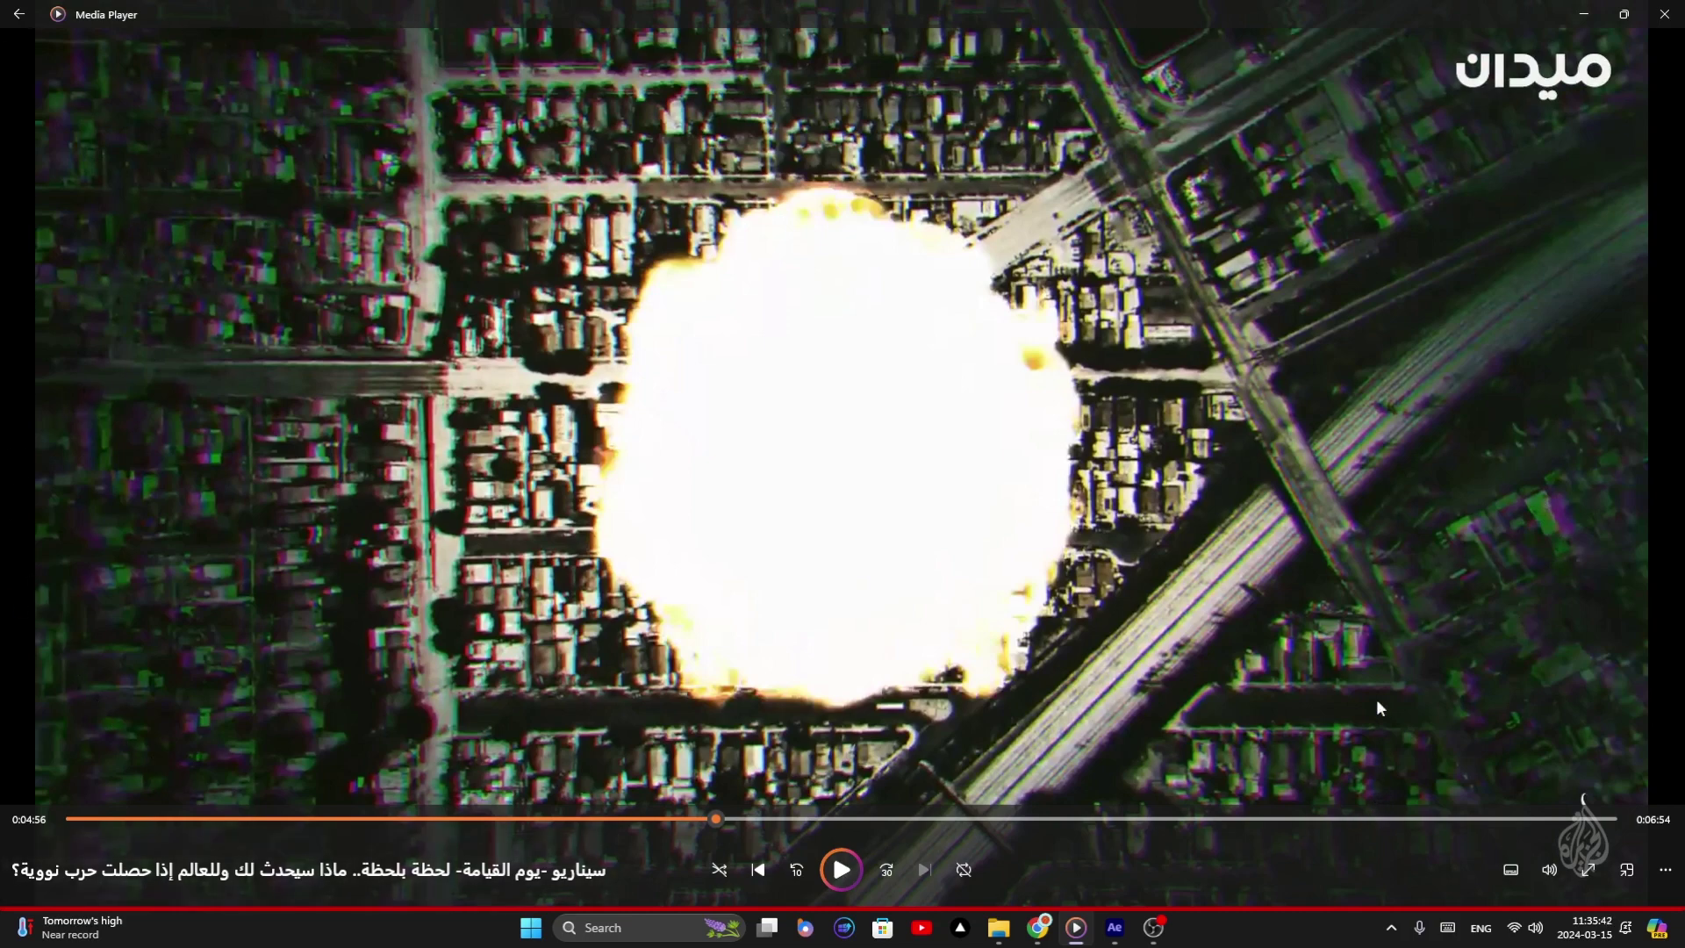
{"action": "key", "text": "space"}
{"action": "key", "text": "space"}
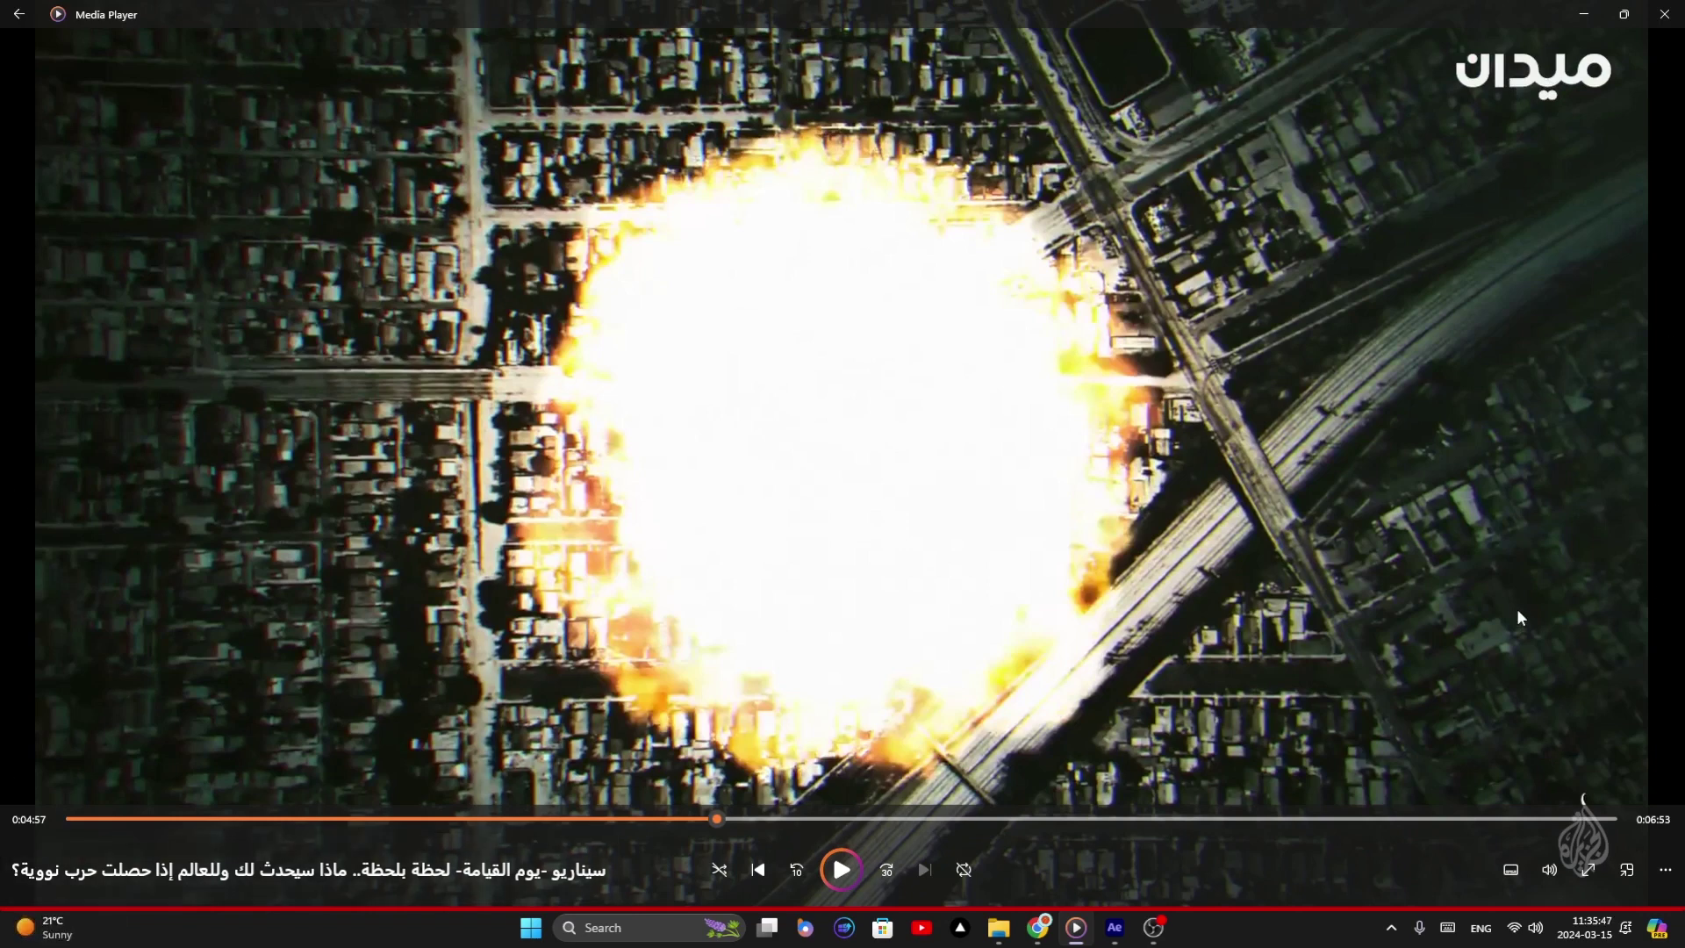
{"action": "left_click", "coordinate": [1624, 14]}
Step: Add an adjustment layer above all other layers in the composition
{"action": "right_click", "coordinate": [179, 805]}
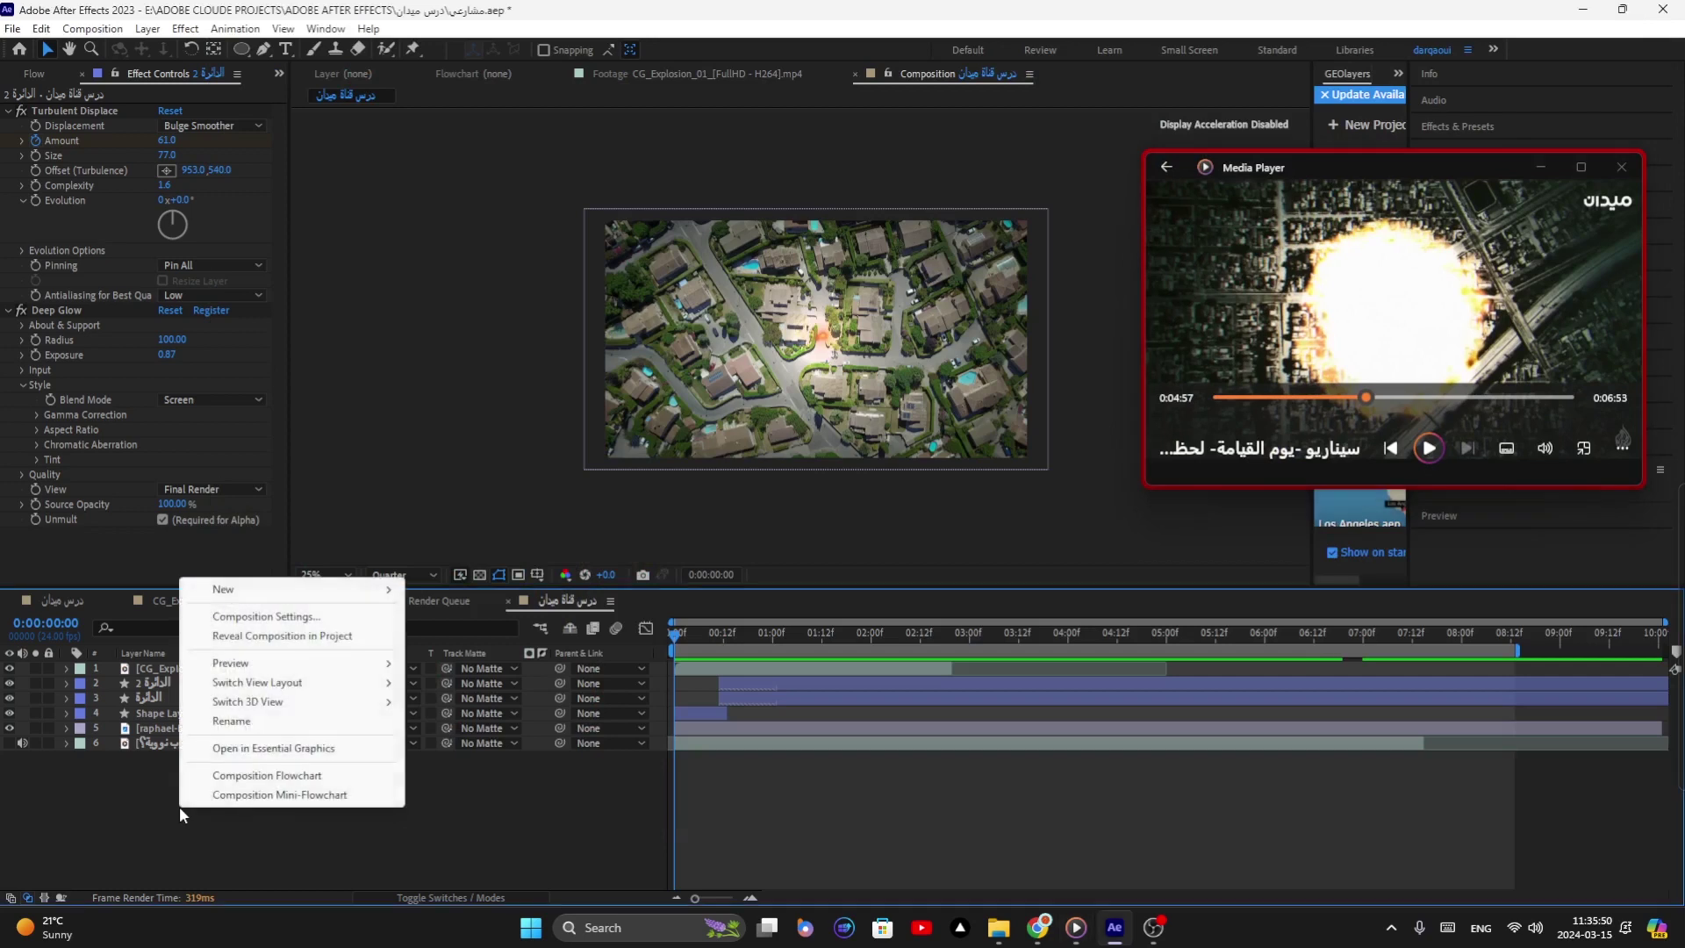
{"action": "mouse_move", "coordinate": [270, 594]}
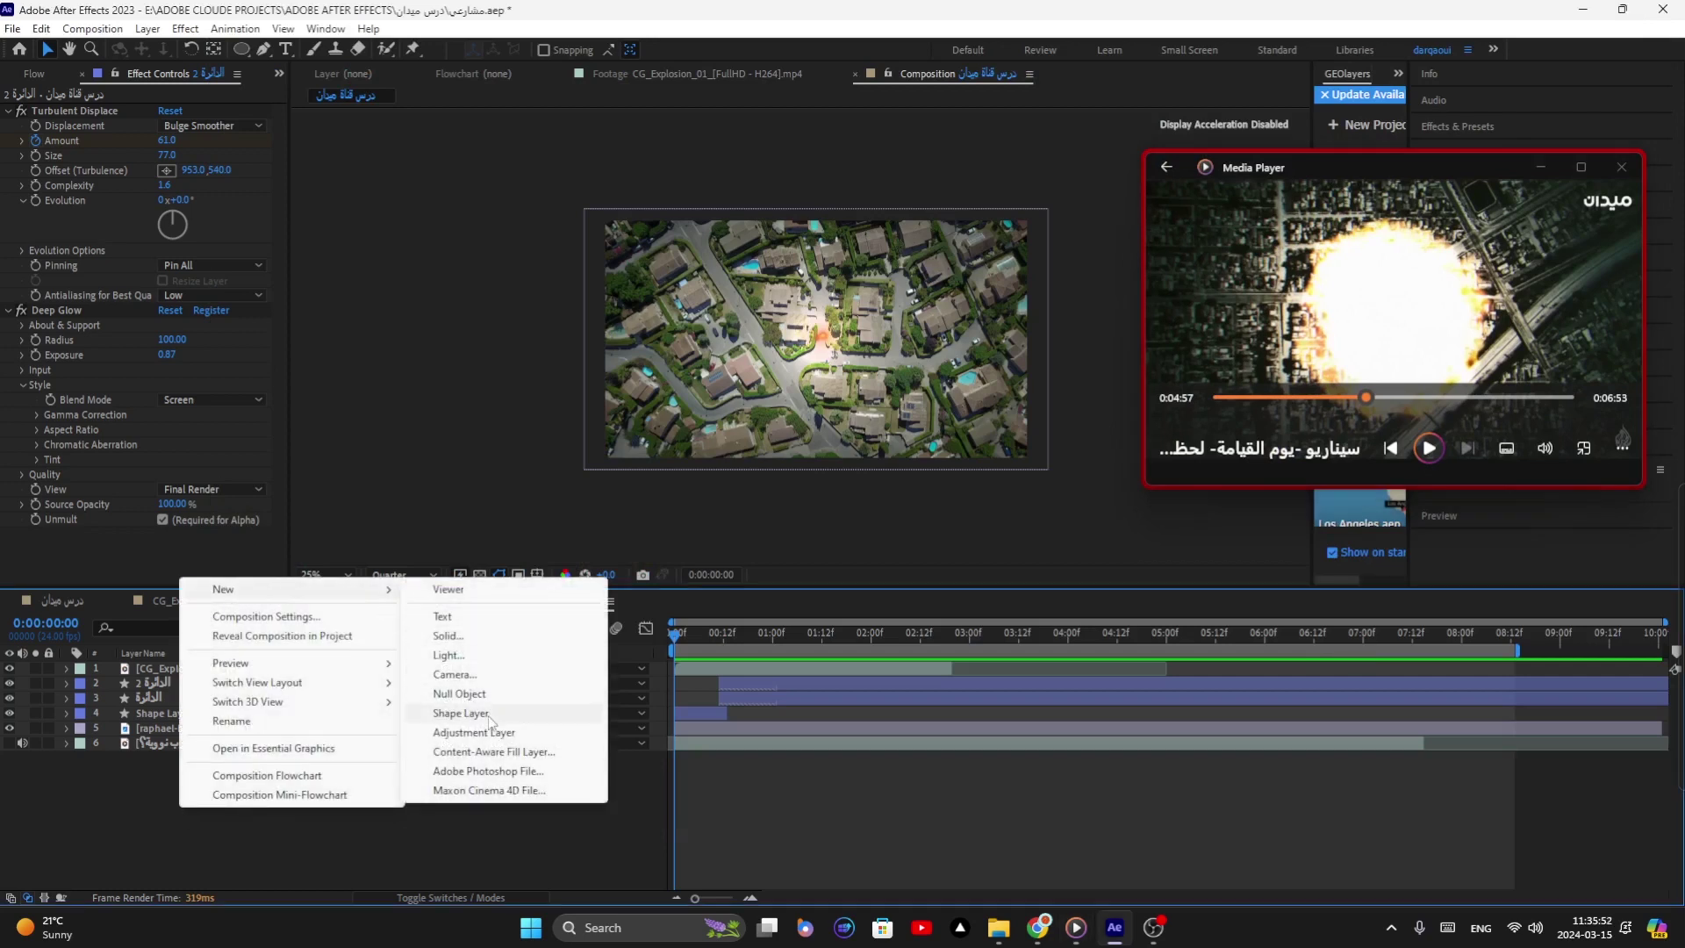
{"action": "left_click", "coordinate": [492, 735]}
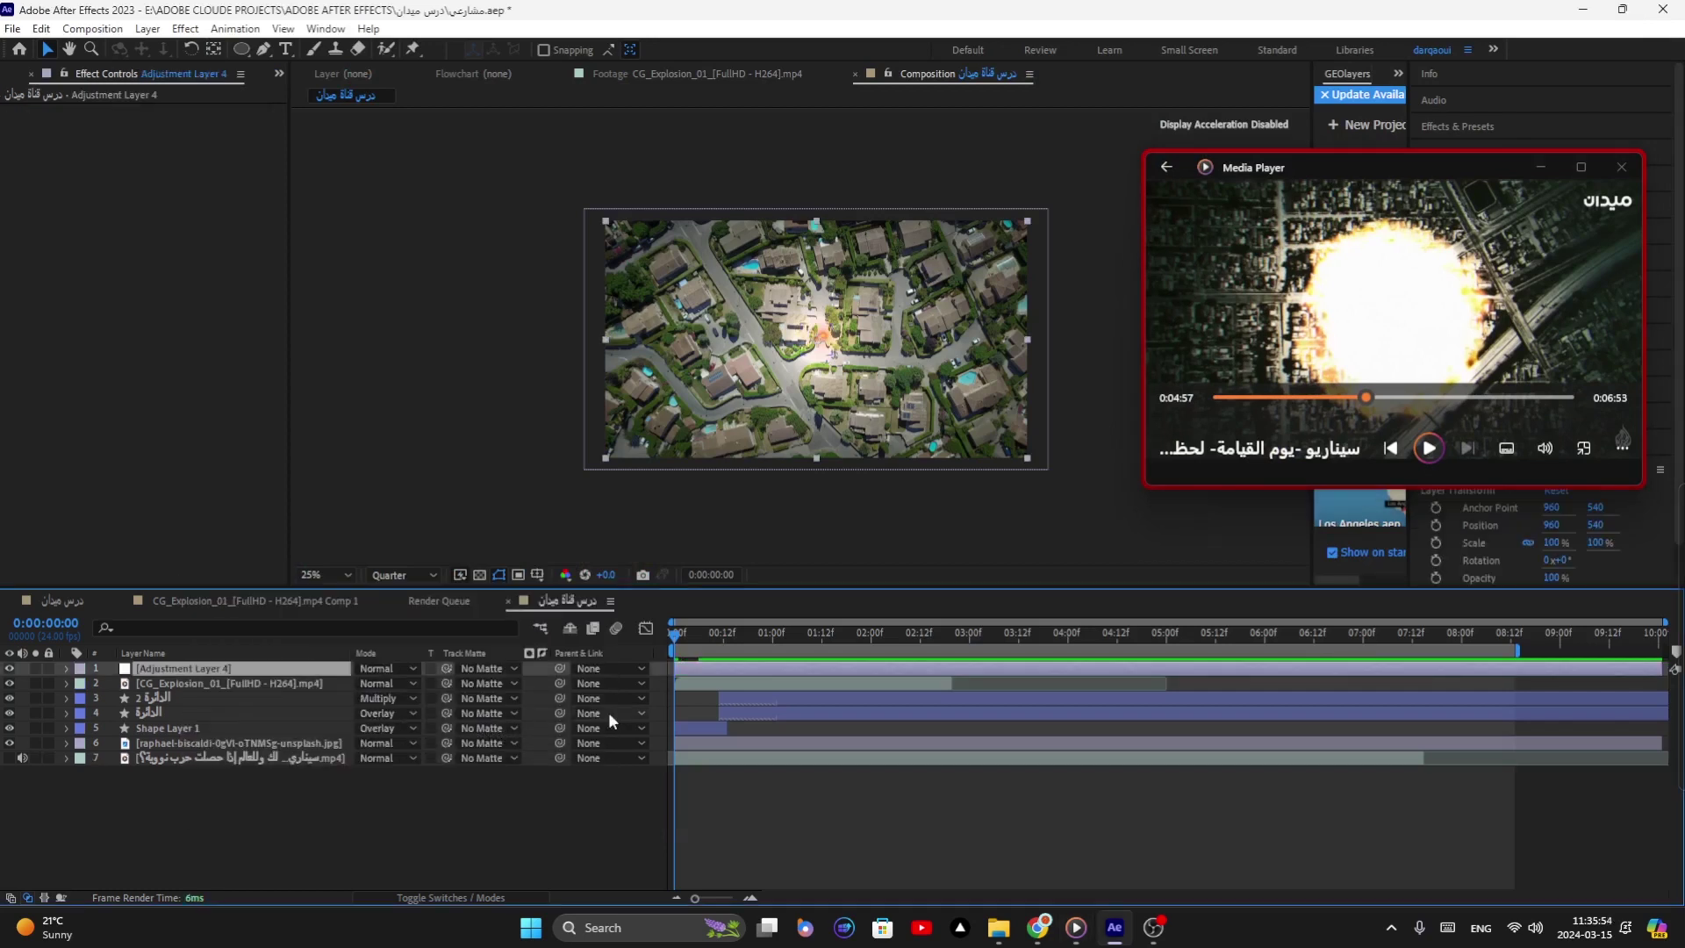
{"action": "left_click", "coordinate": [198, 849]}
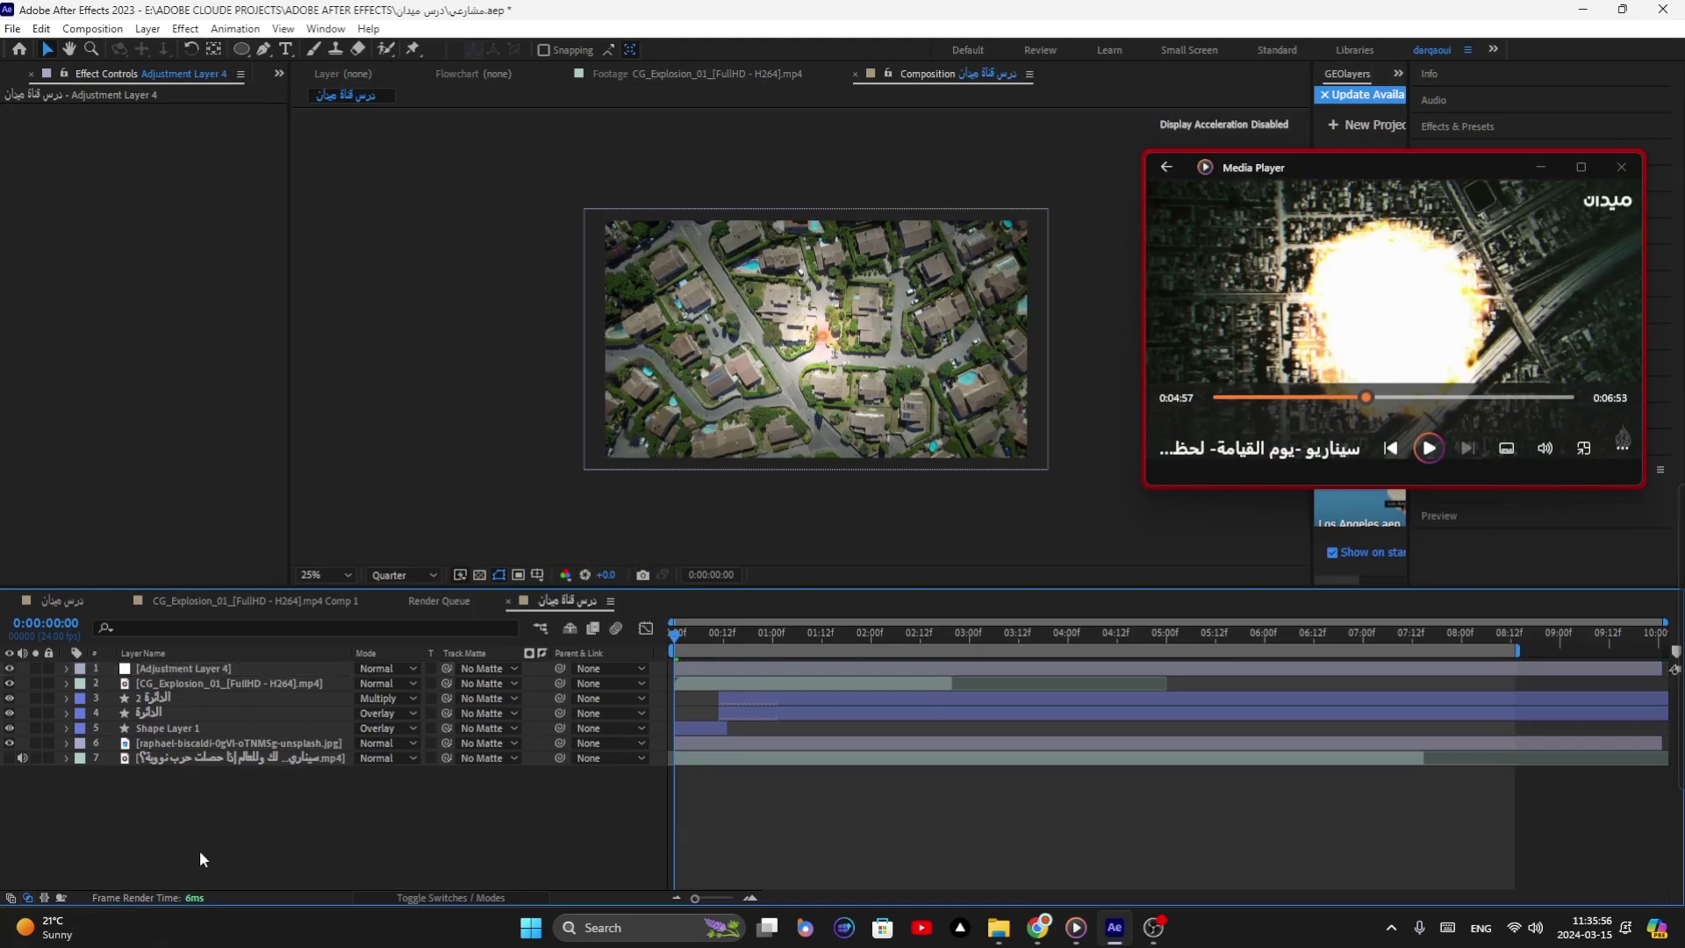
Step: Apply the Quick Chromatic Aberration 3 effect to the new adjustment layer
{"action": "left_click", "coordinate": [158, 667]}
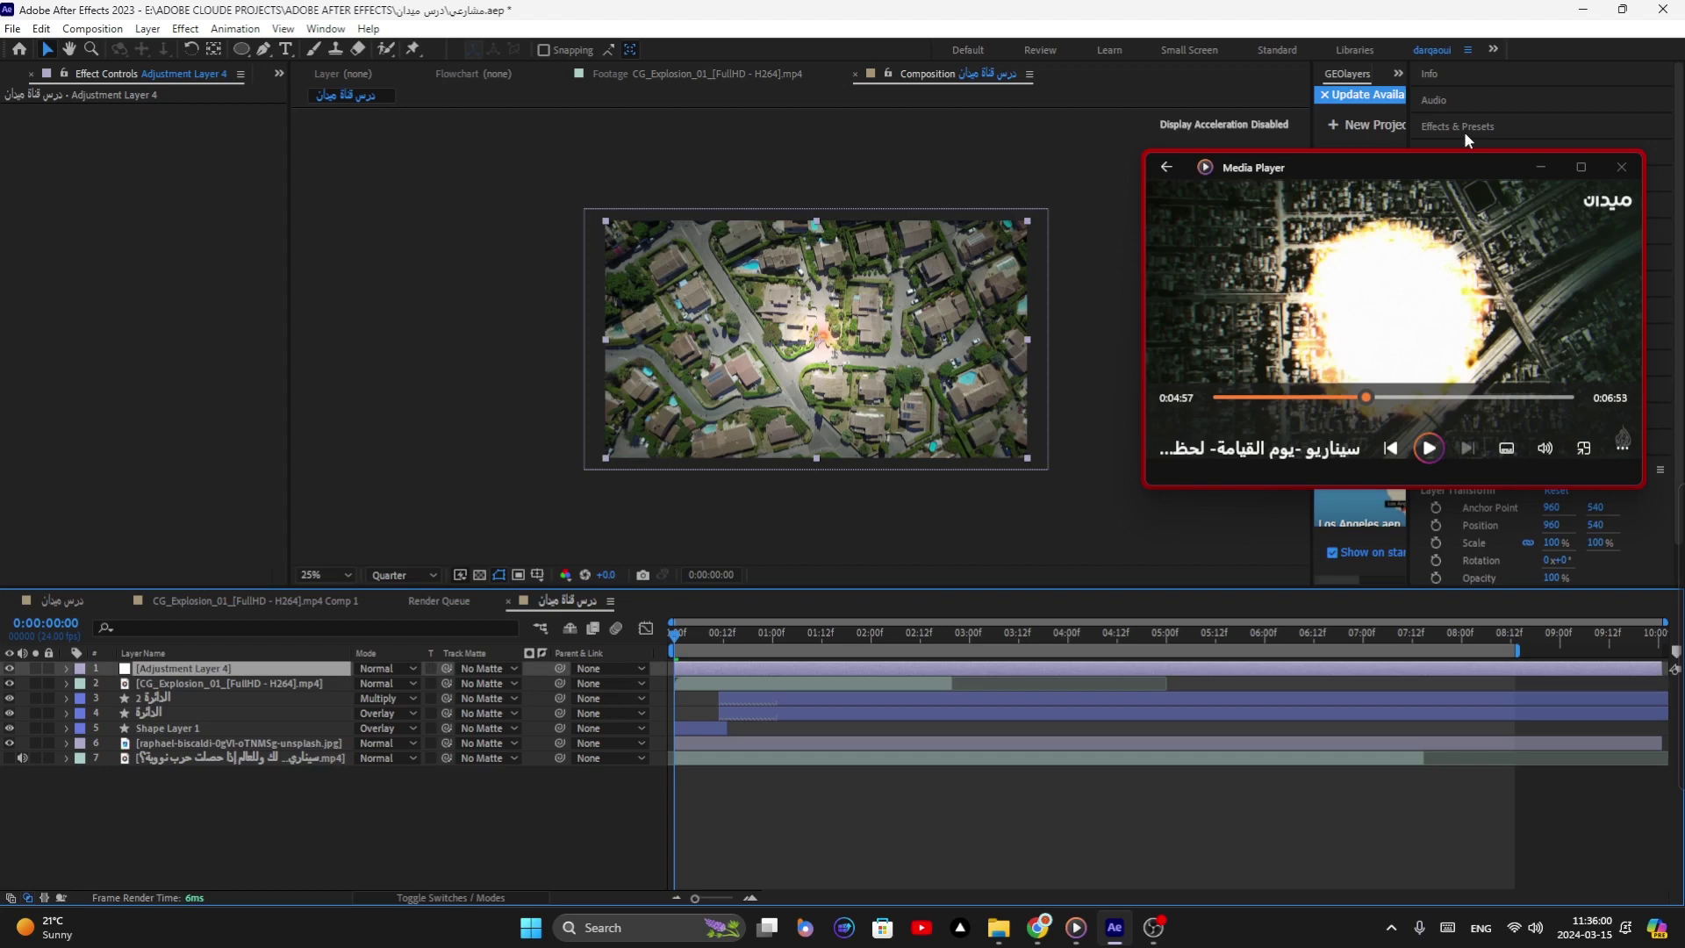
{"action": "key", "text": "ctrl+space"}
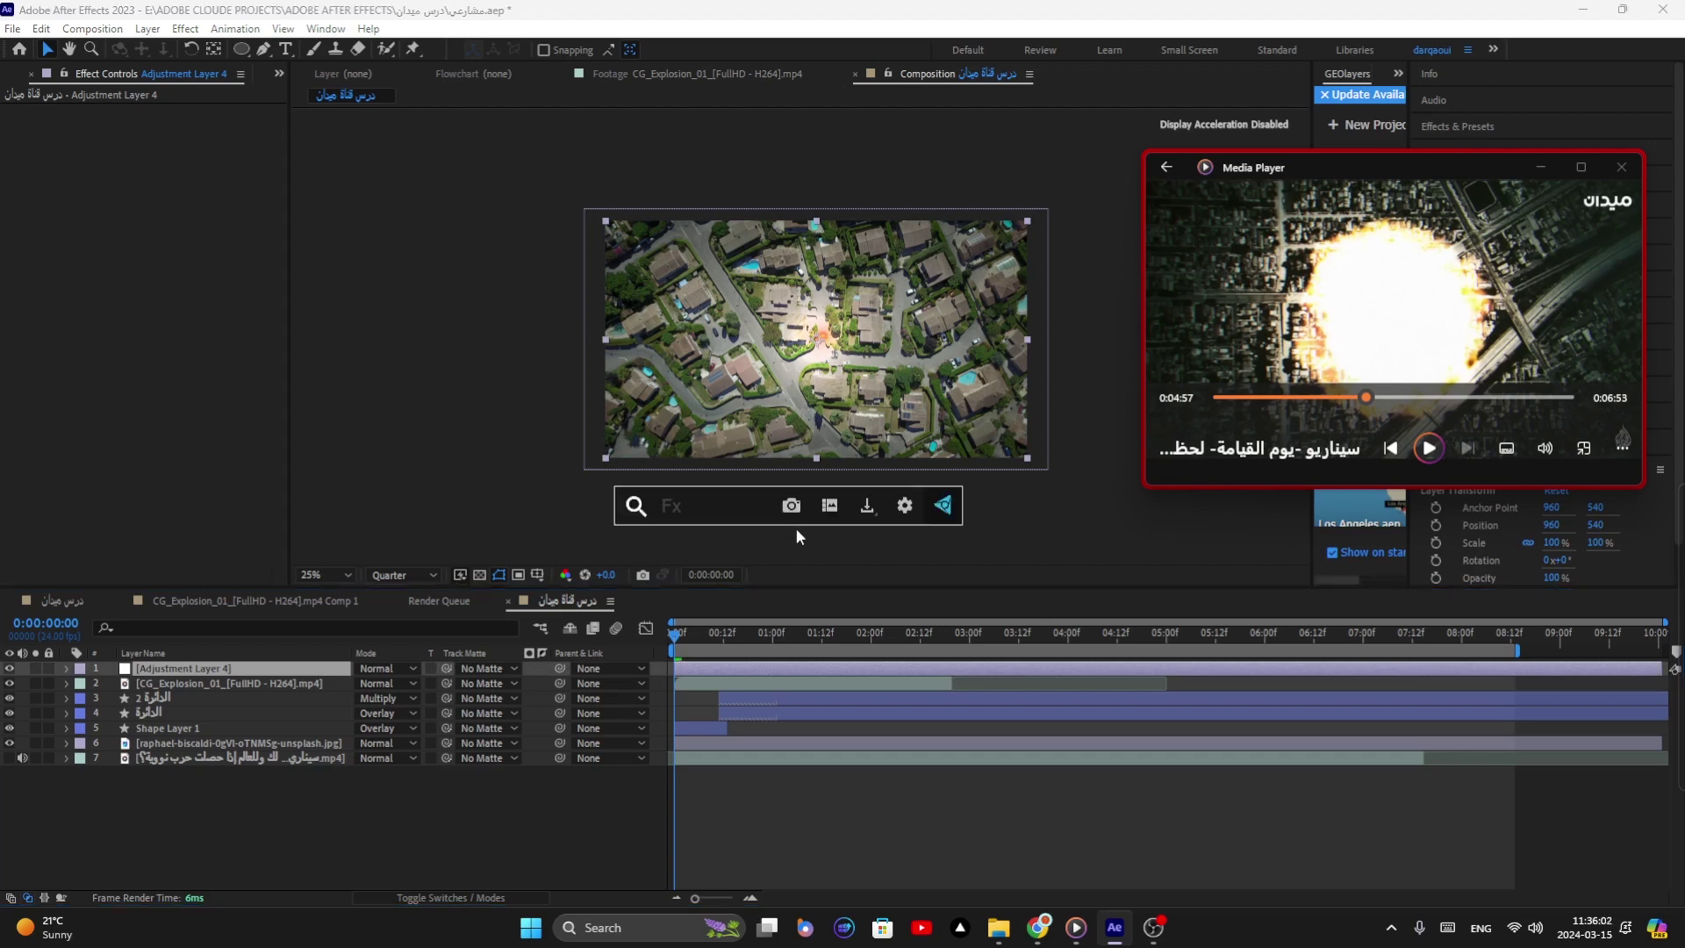
{"action": "type", "text": "q"}
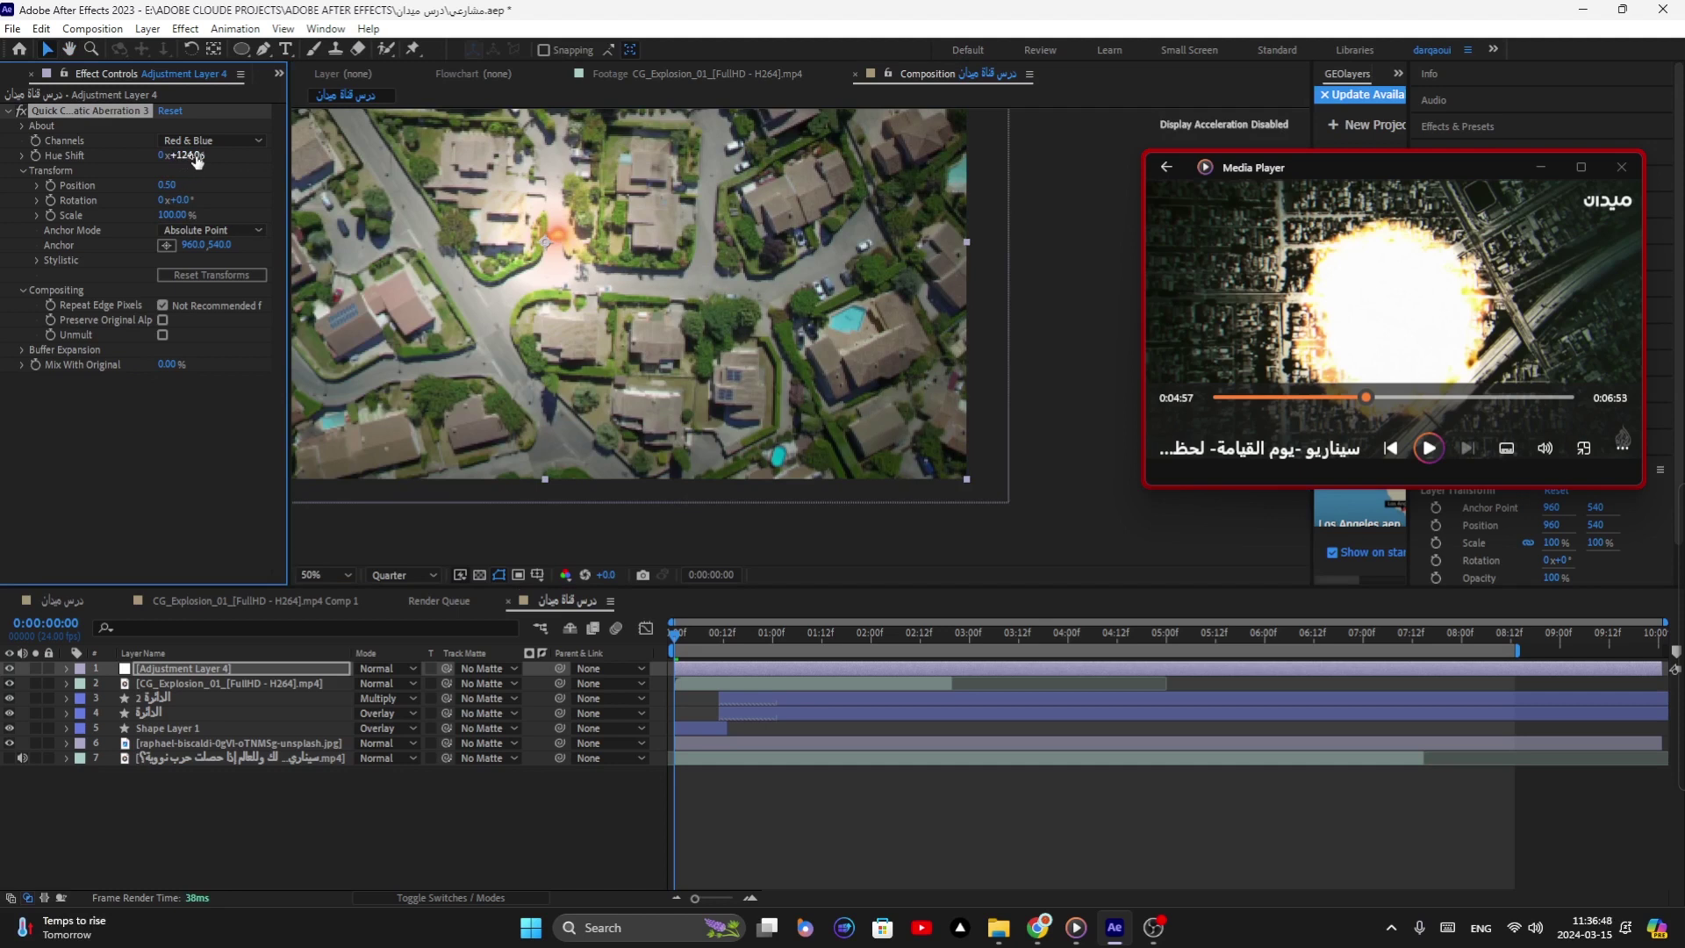
Step: Try different position offsets for the chromatic aberration while inspecting the image, and set the offset to 6
{"action": "left_click_drag", "start_coordinate": [163, 191], "coordinate": [215, 204]}
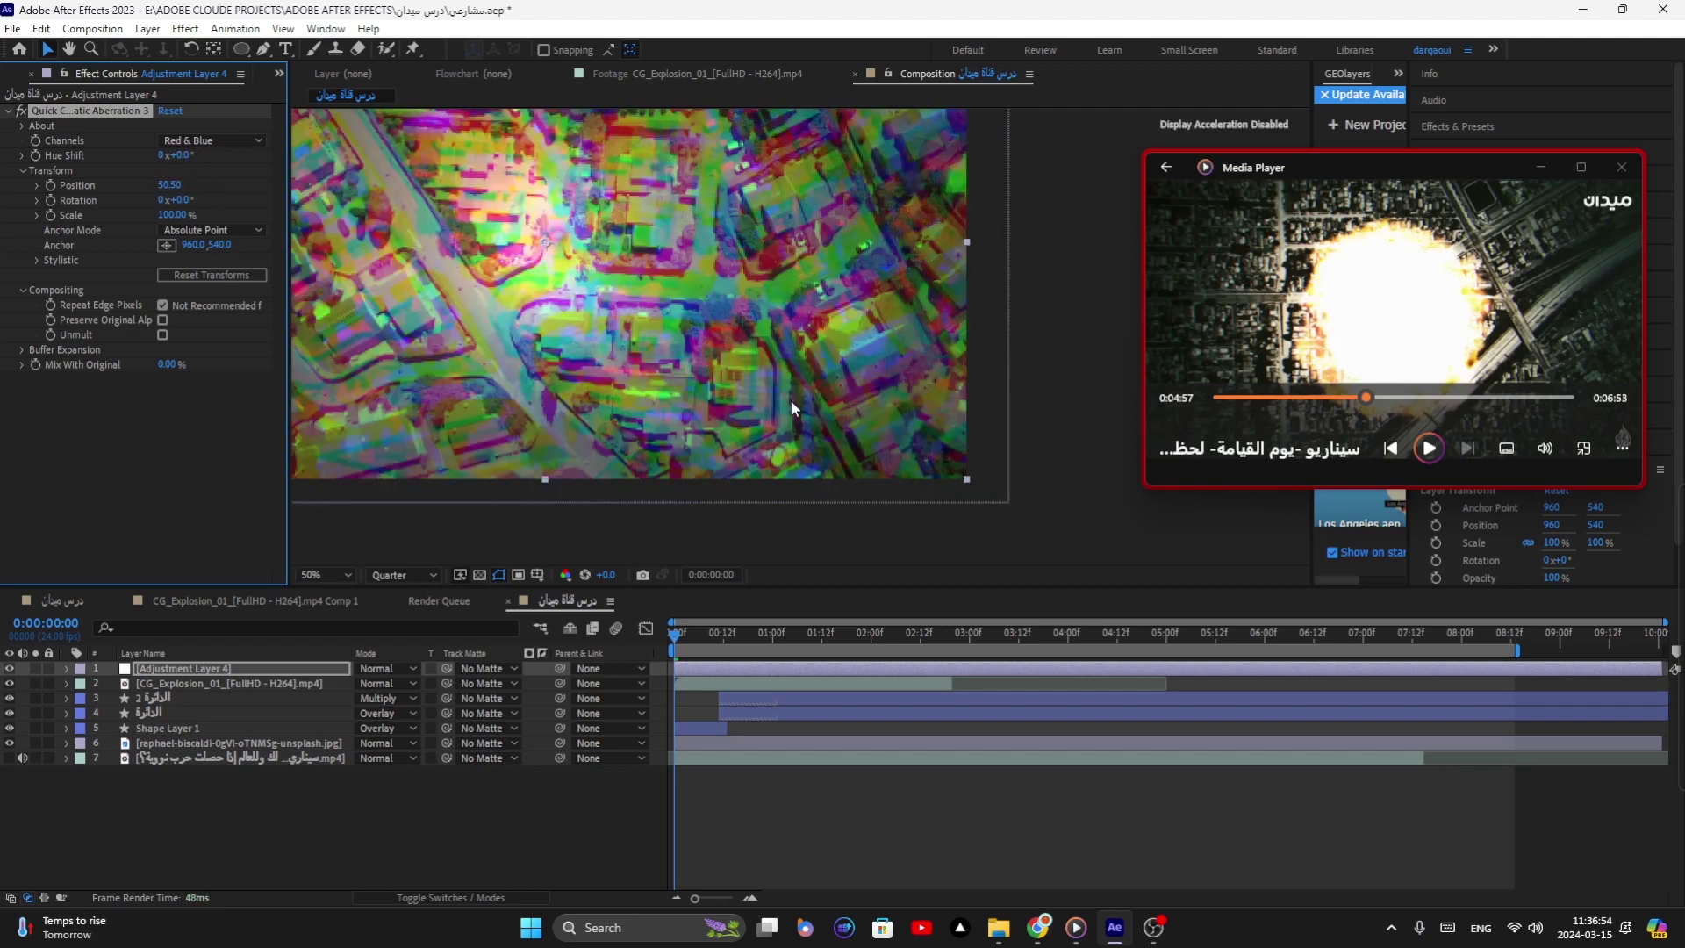
{"action": "scroll", "coordinate": [767, 379], "scroll_direction": "down", "scroll_amount": 2}
{"action": "scroll", "coordinate": [616, 330], "scroll_direction": "up", "scroll_amount": 2}
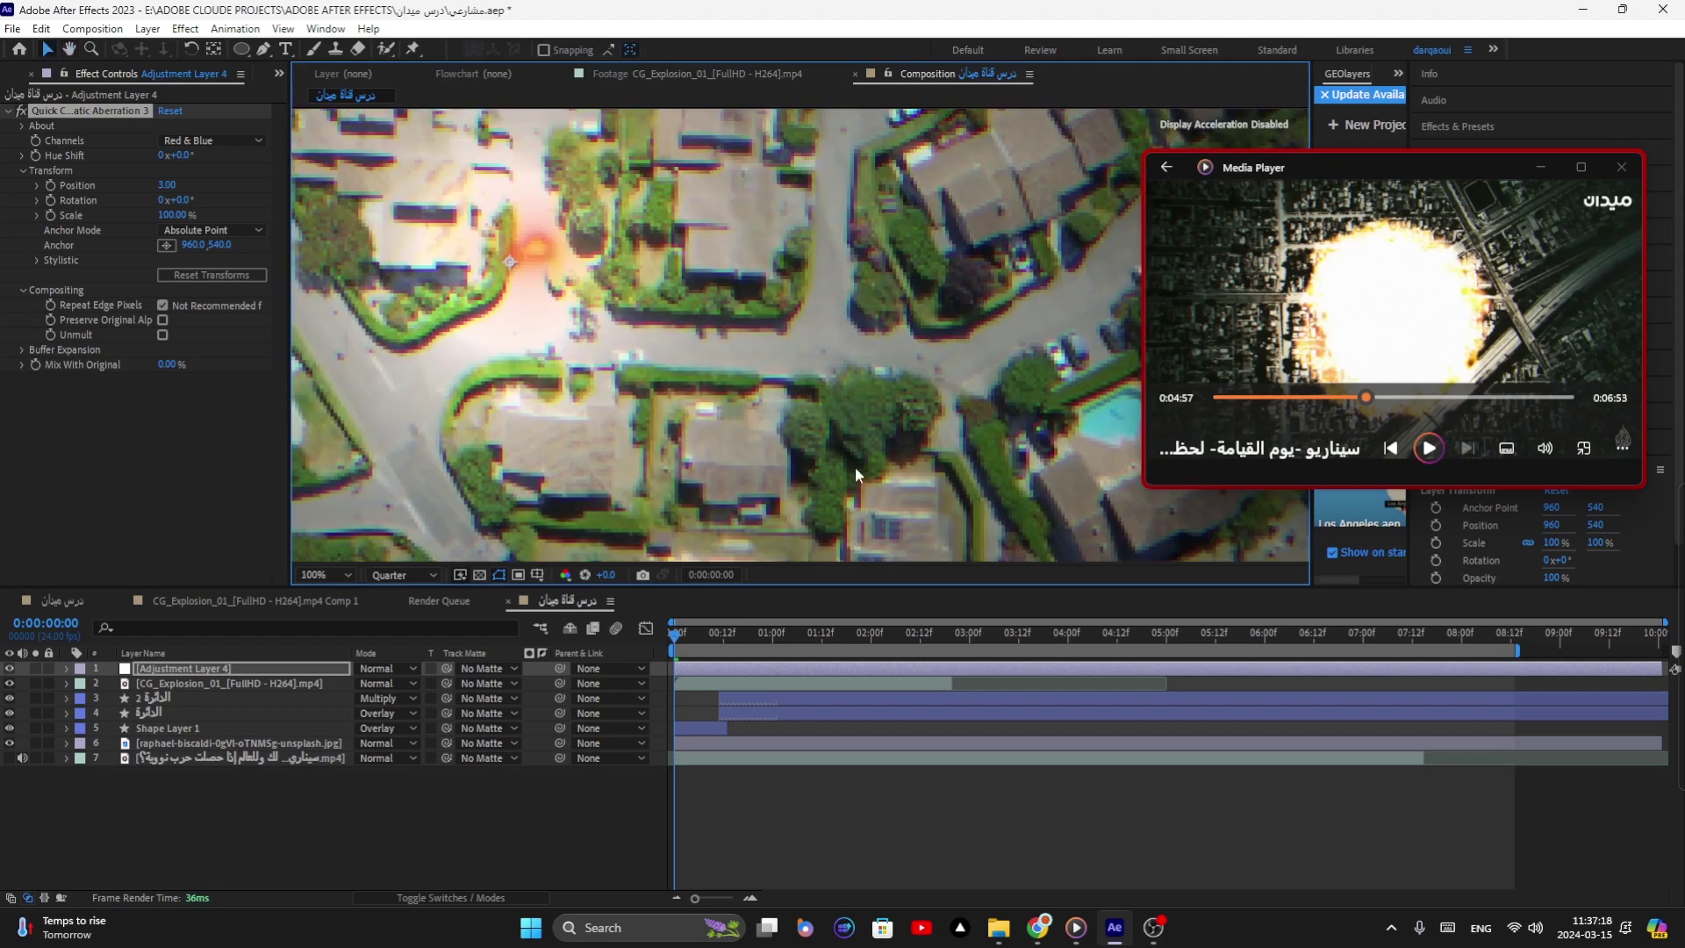
{"action": "left_click", "coordinate": [167, 185]}
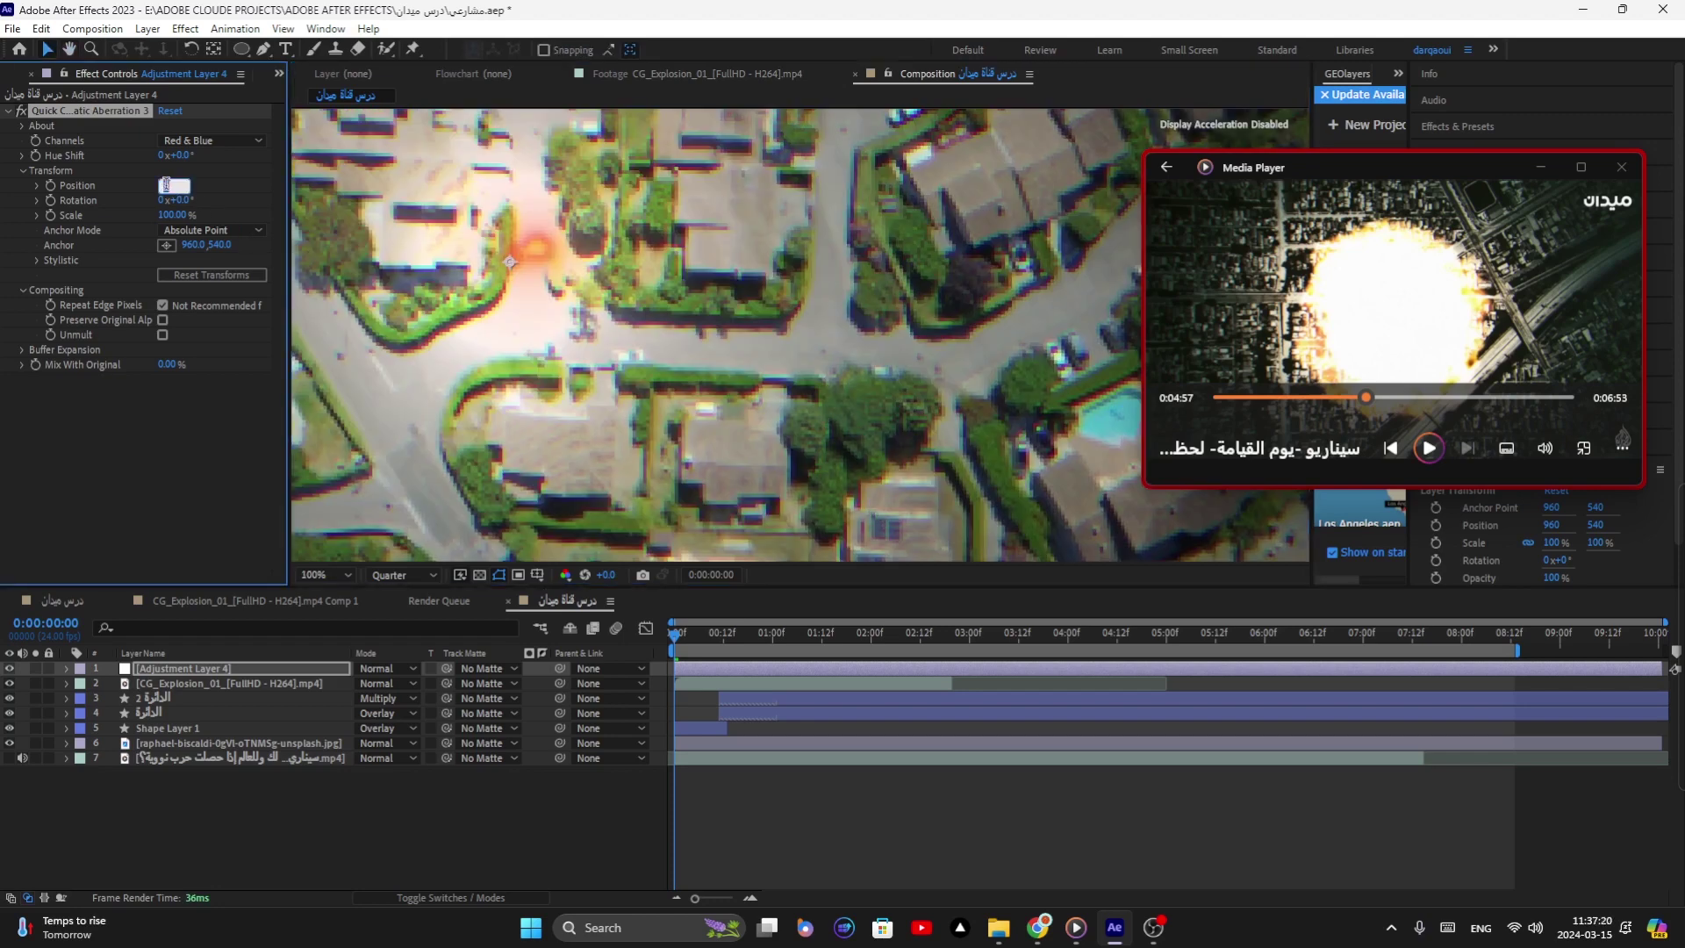
{"action": "key", "text": "Return"}
{"action": "scroll", "coordinate": [793, 470], "scroll_direction": "down", "scroll_amount": 2}
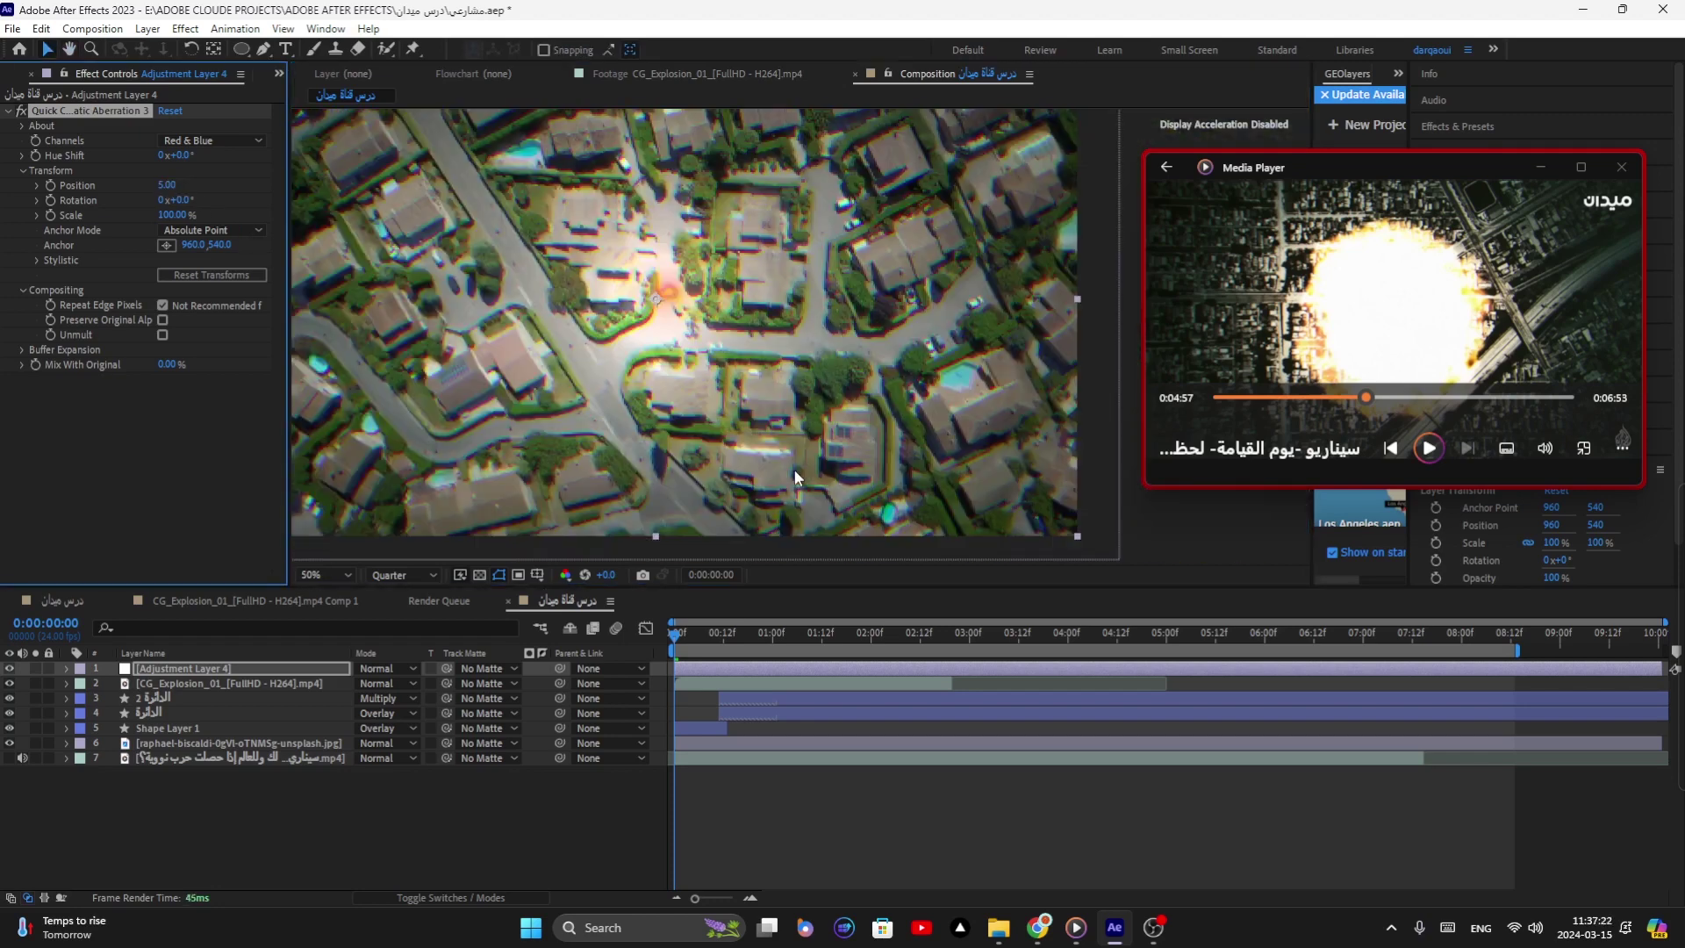
{"action": "scroll", "coordinate": [874, 418], "scroll_direction": "up", "scroll_amount": 2}
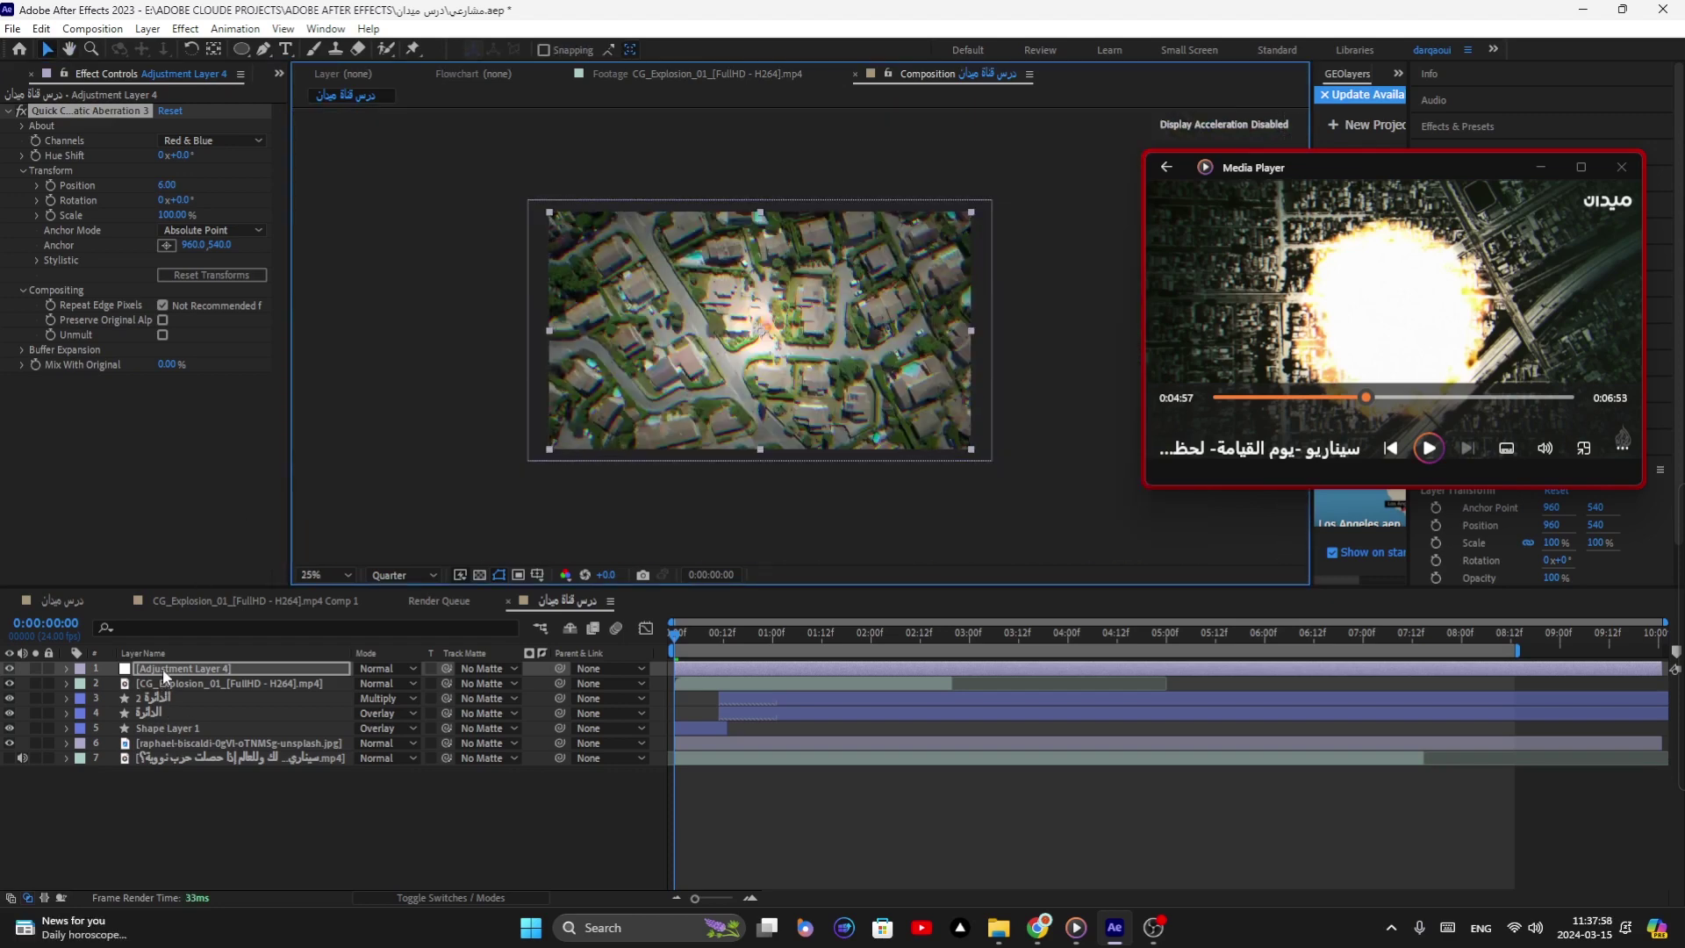
Step: Apply the CC Vignette effect to the top adjustment layer
{"action": "left_click", "coordinate": [162, 667]}
{"action": "key", "text": "ctrl+space"}
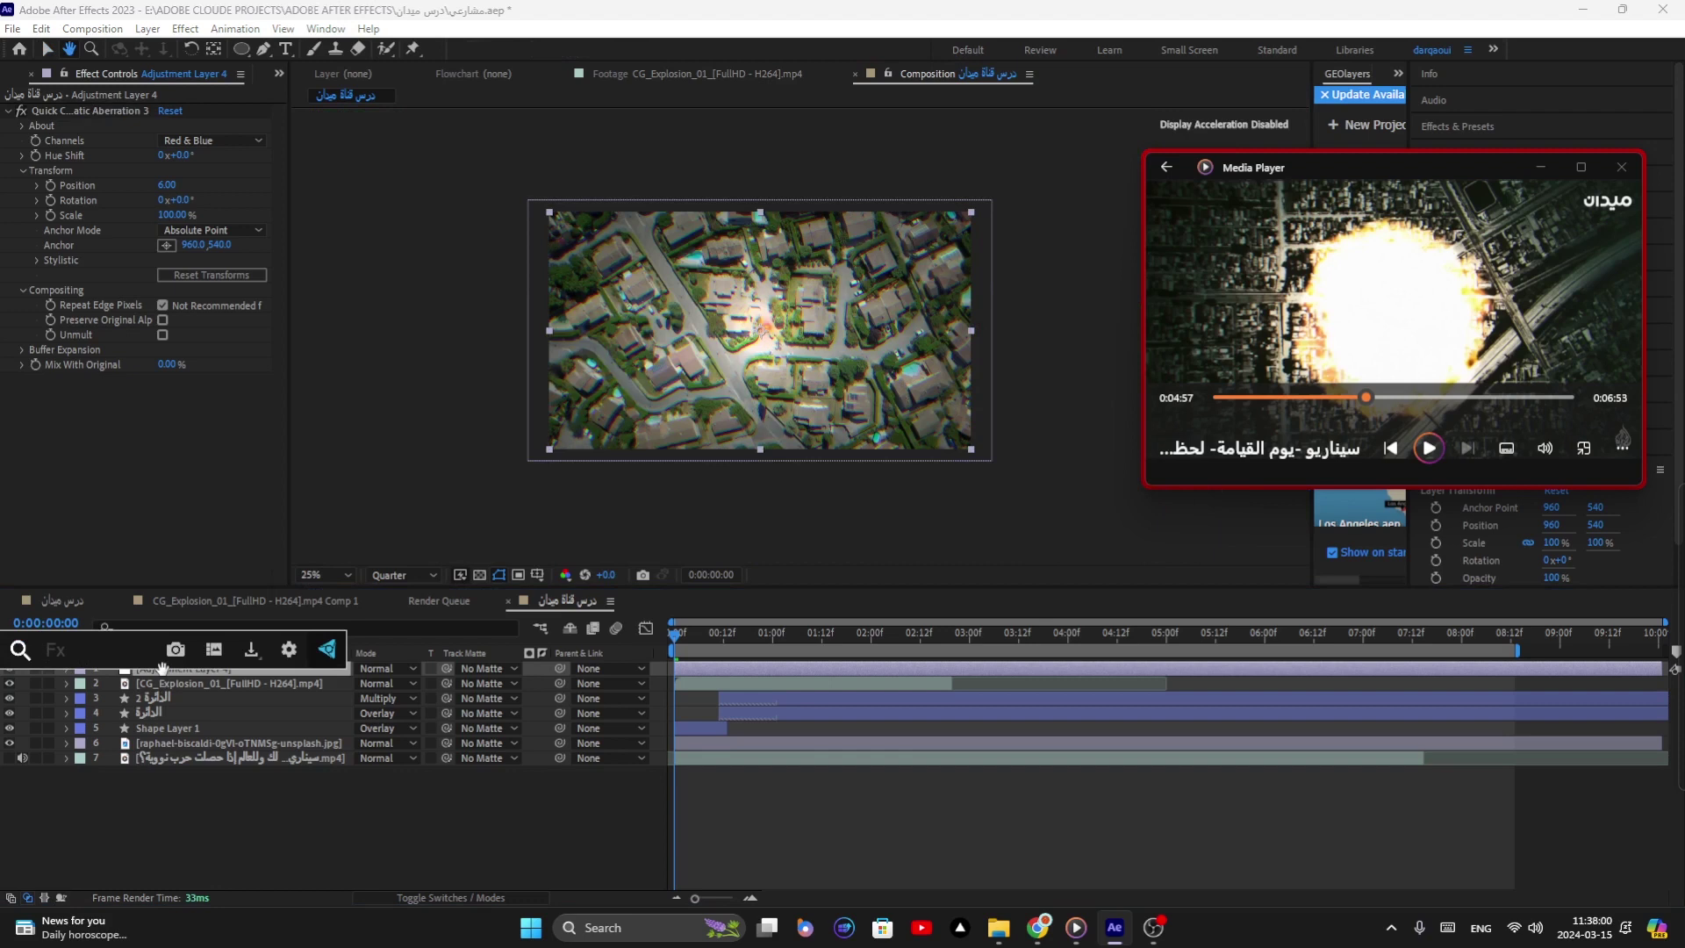
{"action": "type", "text": "cc"}
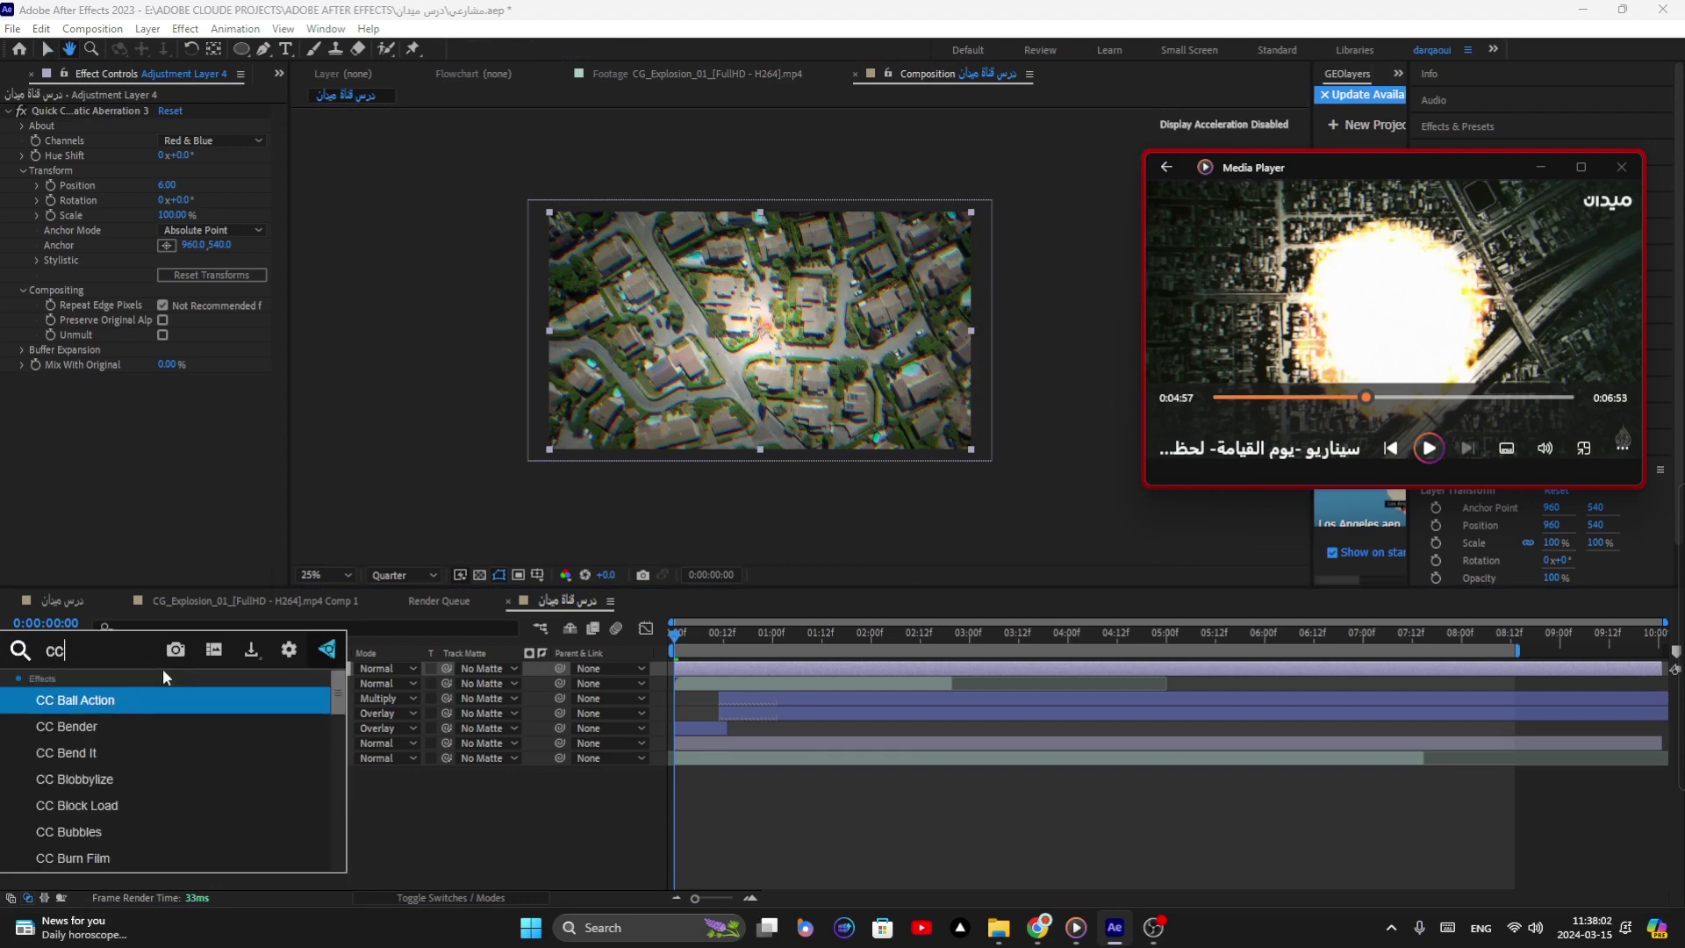
{"action": "type", "text": " vig"}
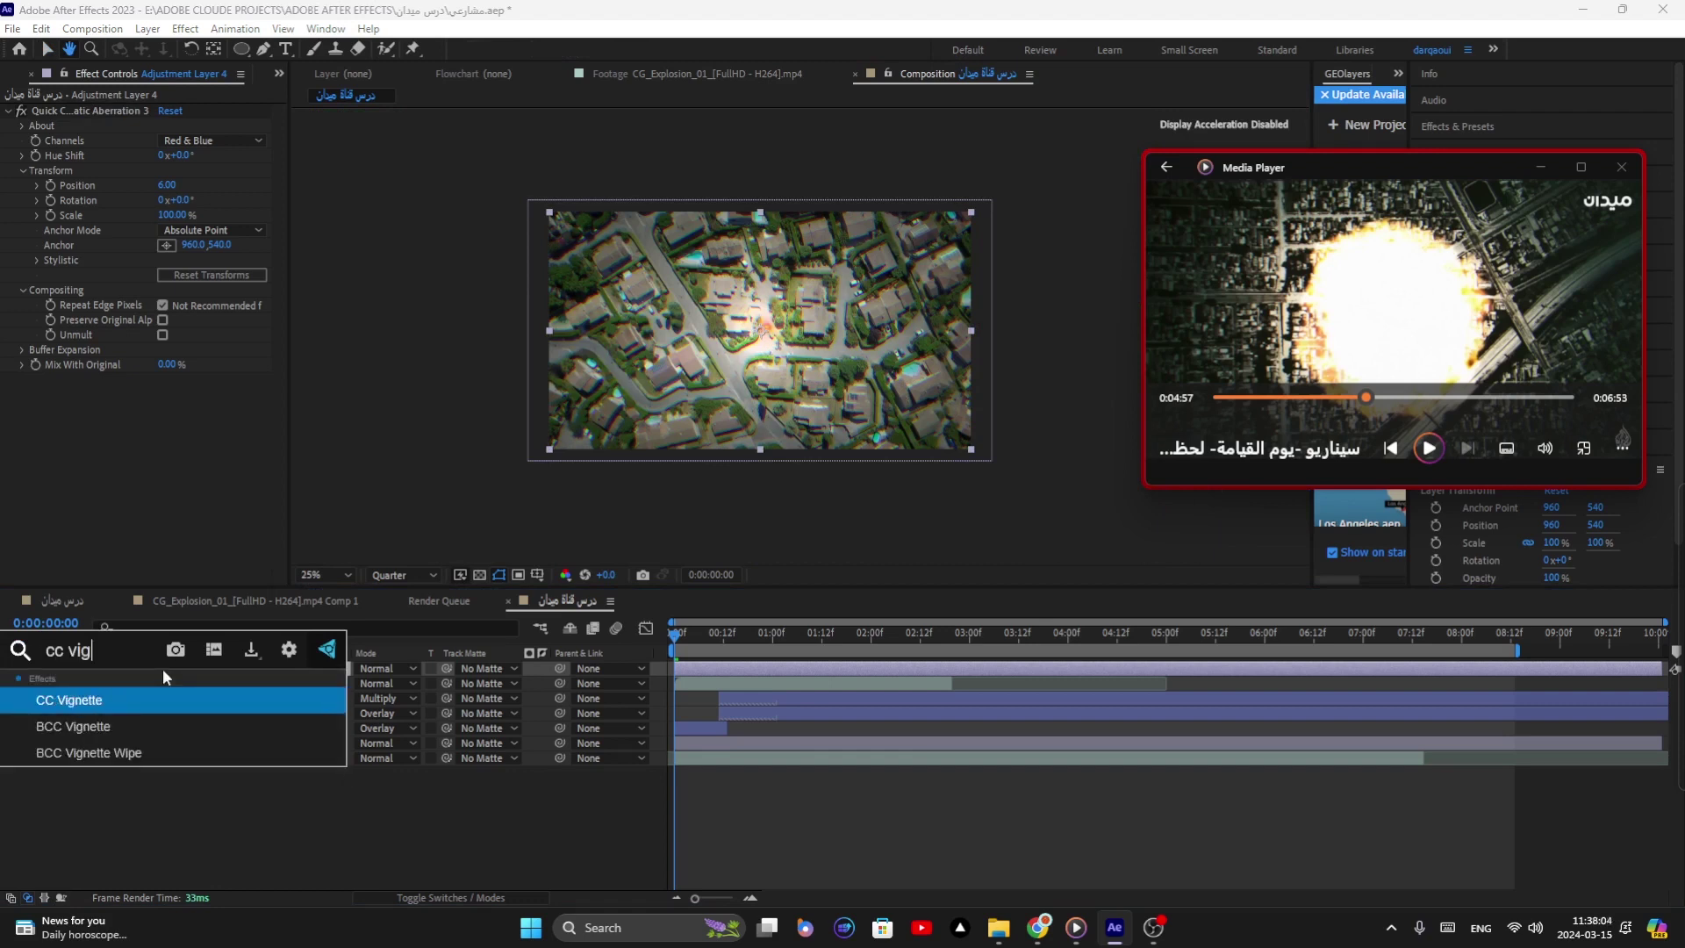
{"action": "key", "text": "Return"}
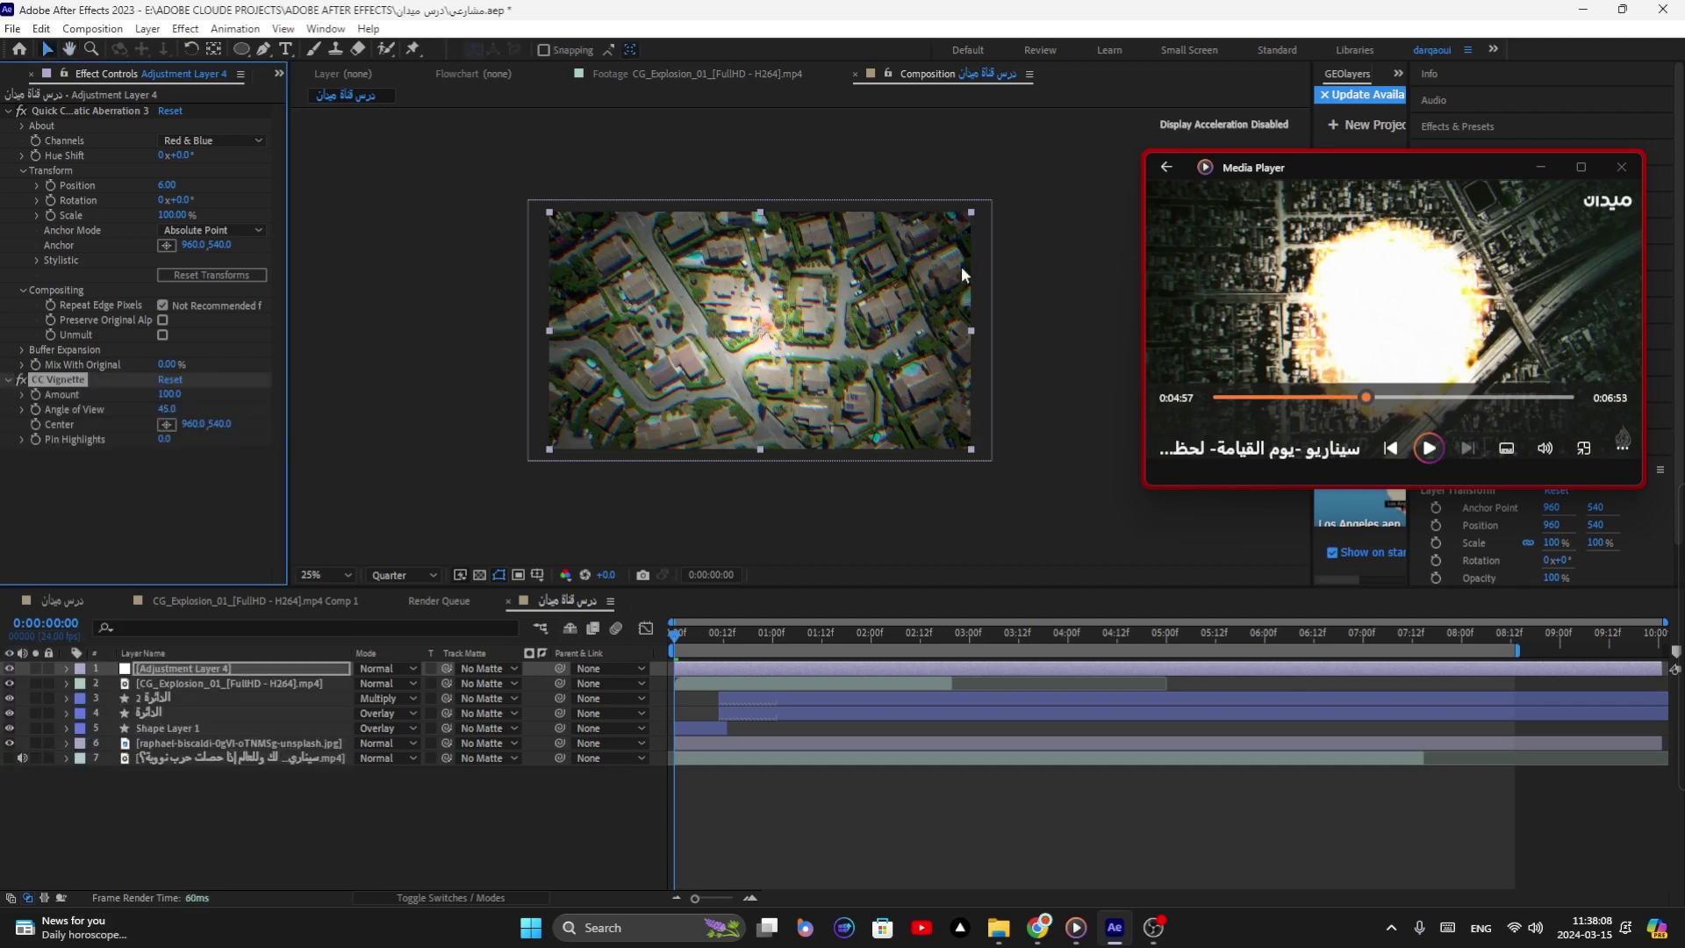
Step: Set the vignette amount to 179 and compare the image with the effect off and on
{"action": "left_click_drag", "start_coordinate": [169, 394], "coordinate": [234, 393]}
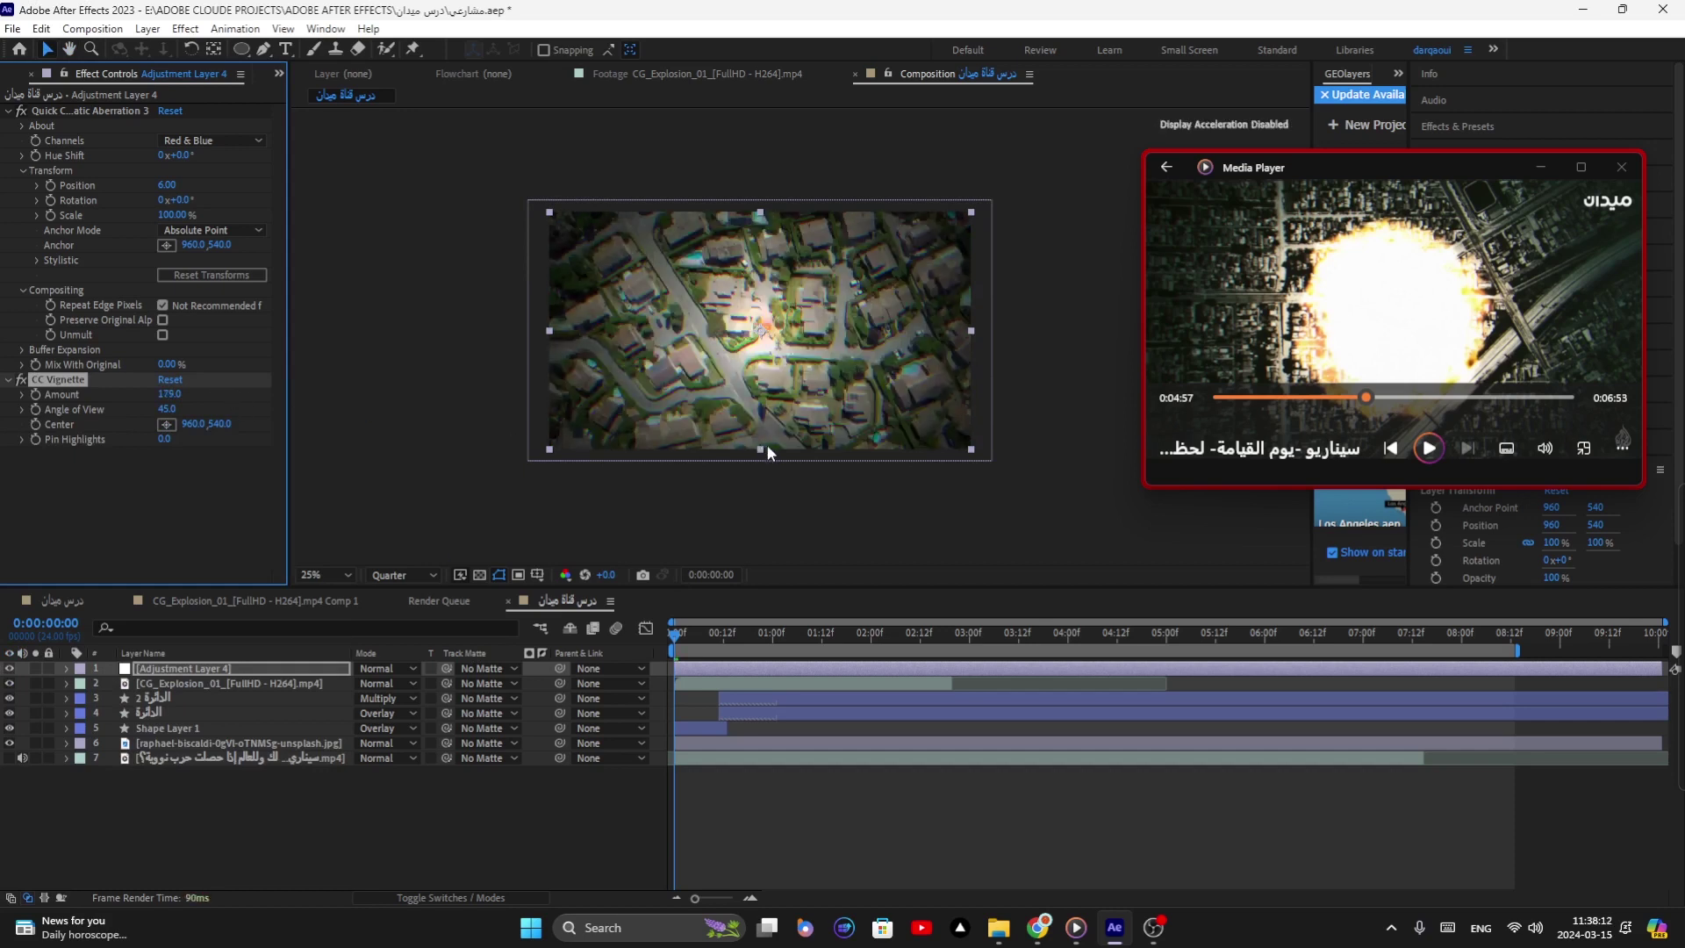
{"action": "left_click", "coordinate": [20, 379]}
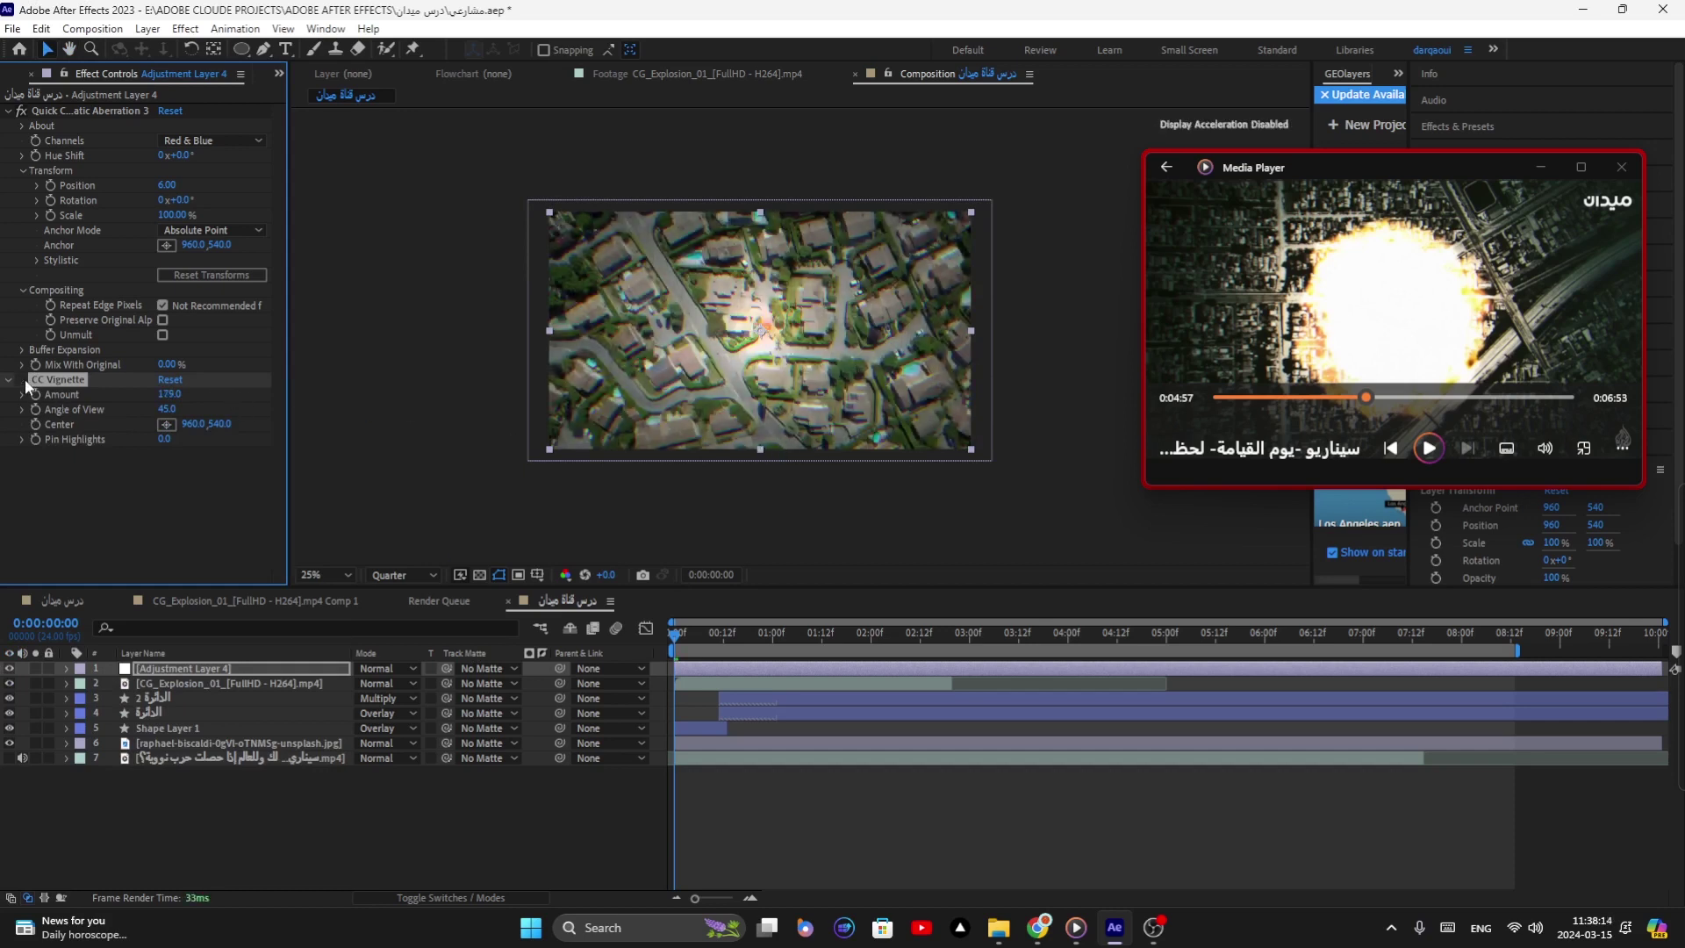
{"action": "left_click", "coordinate": [22, 380]}
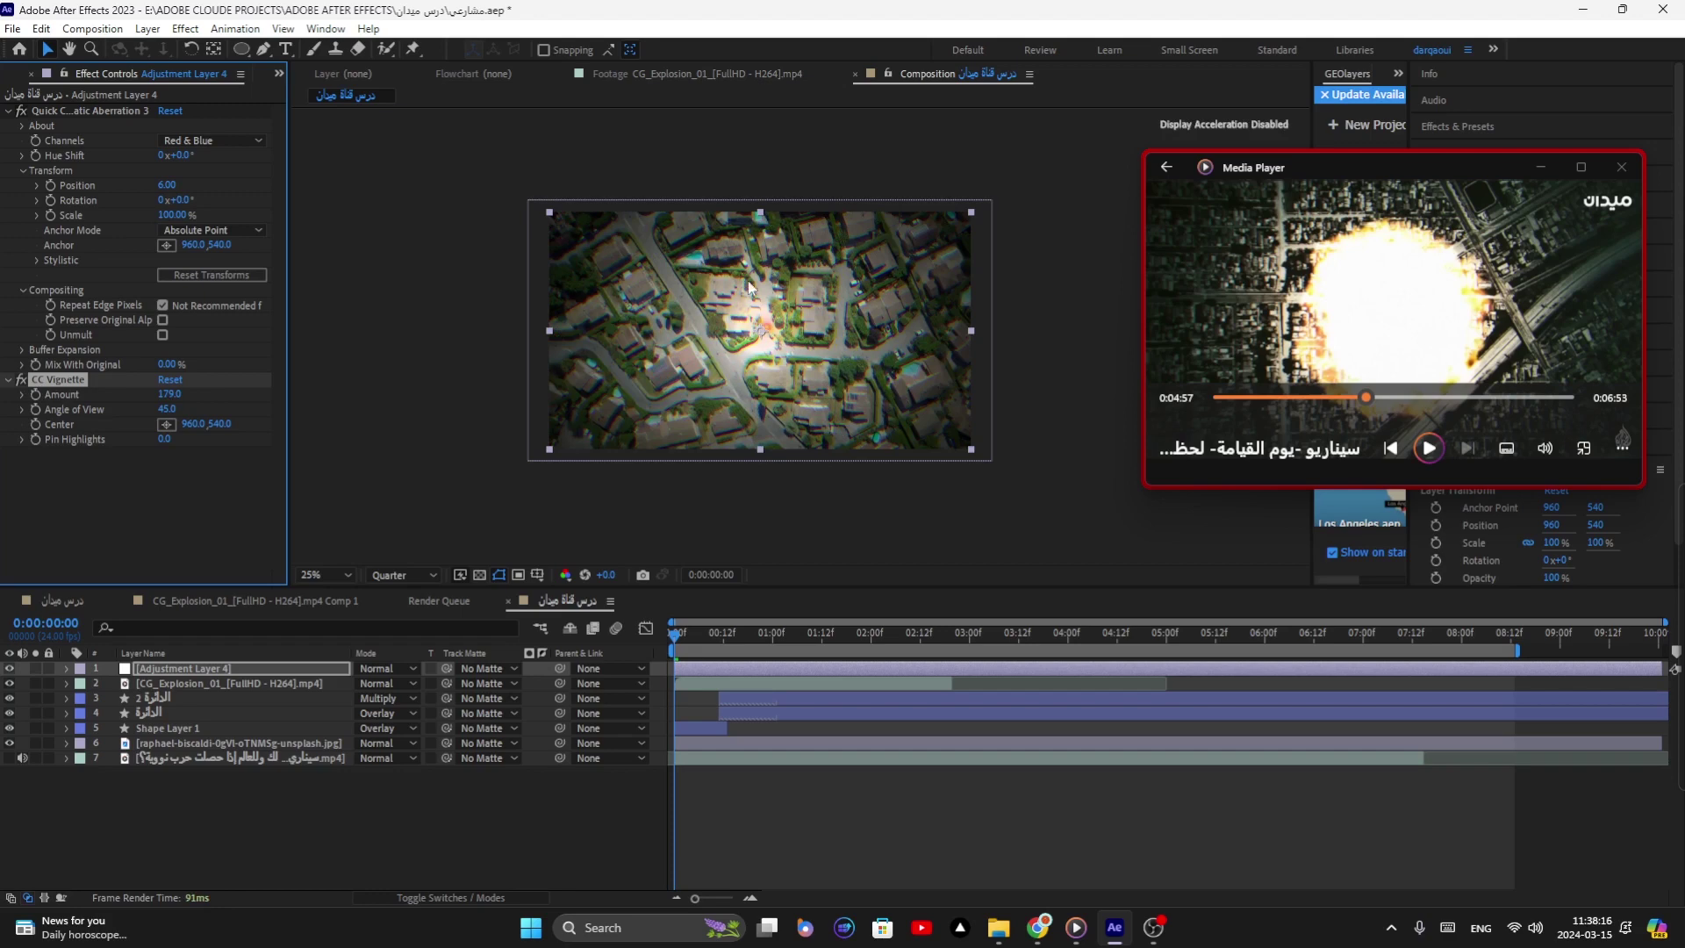
{"action": "scroll", "coordinate": [773, 333], "scroll_direction": "up", "scroll_amount": 1}
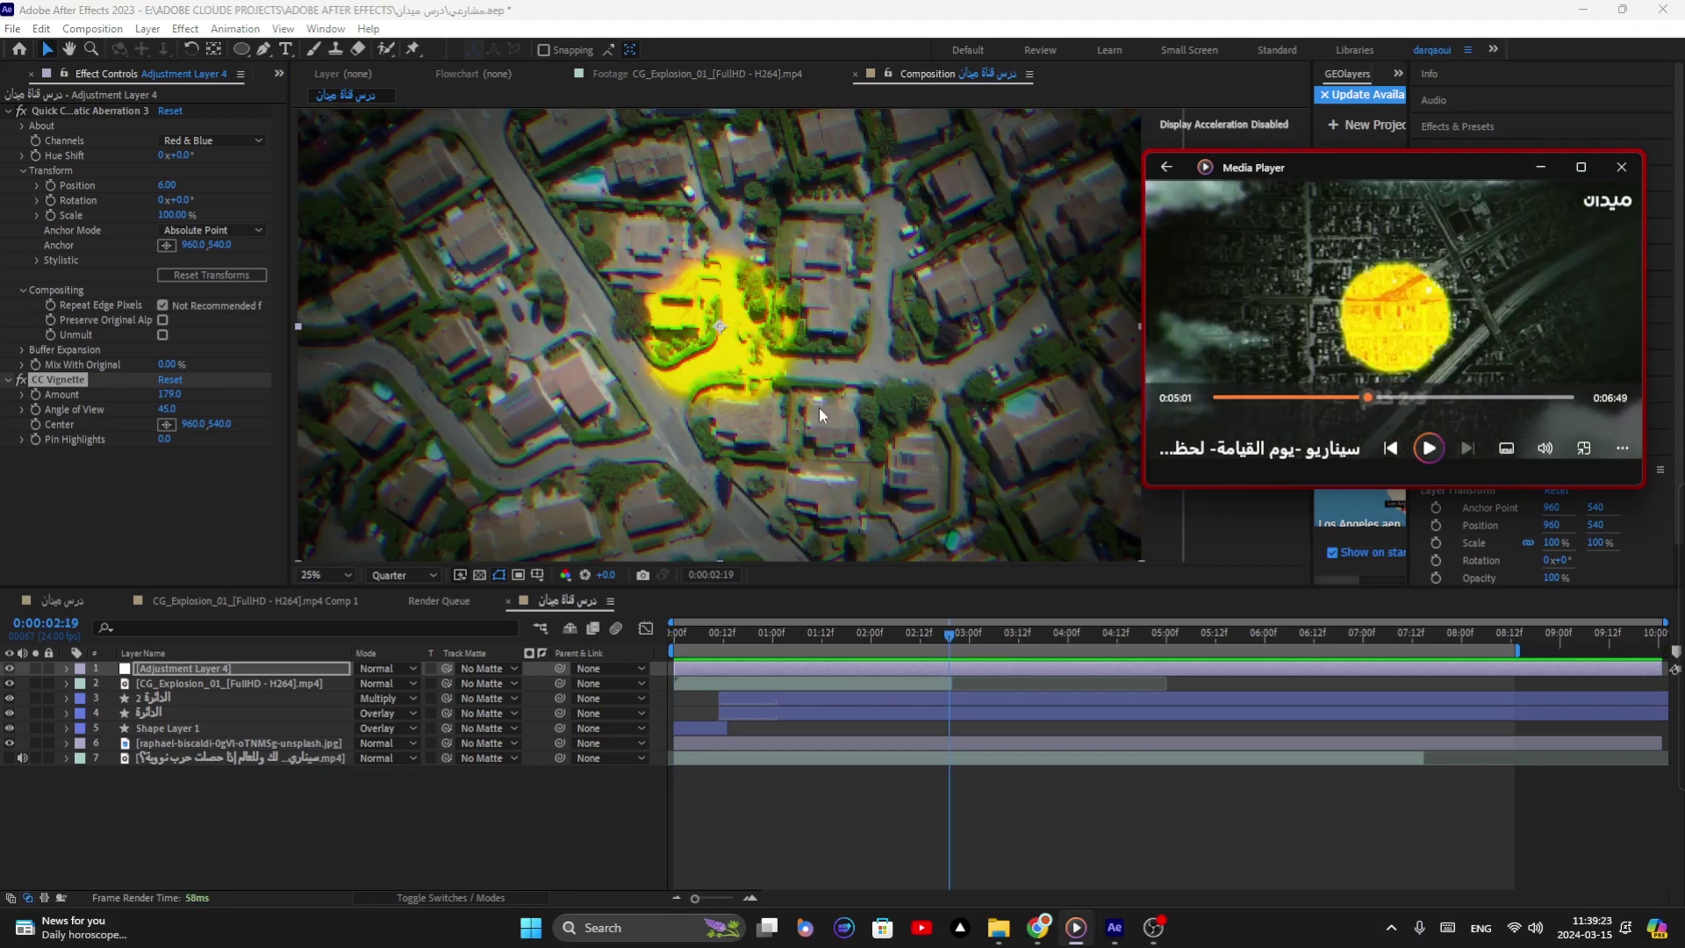
{"action": "scroll", "coordinate": [819, 407], "scroll_direction": "down", "scroll_amount": 1}
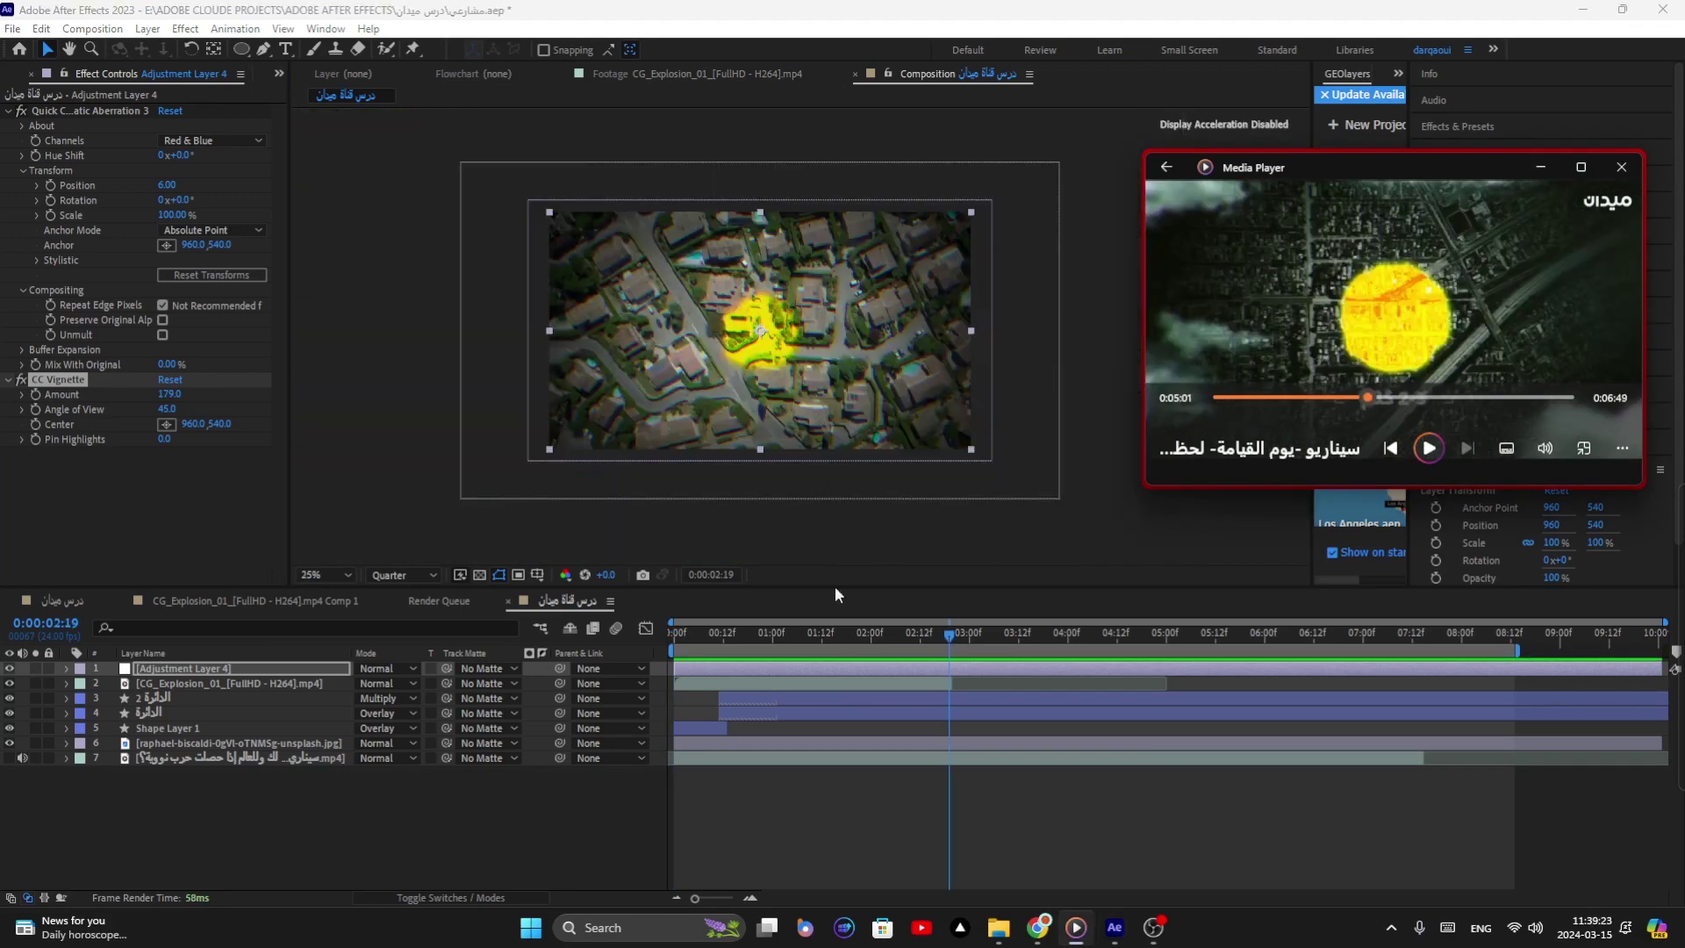
Step: Add a full-frame elliptical mask to the adjustment layer and invert it
{"action": "left_click", "coordinate": [831, 666]}
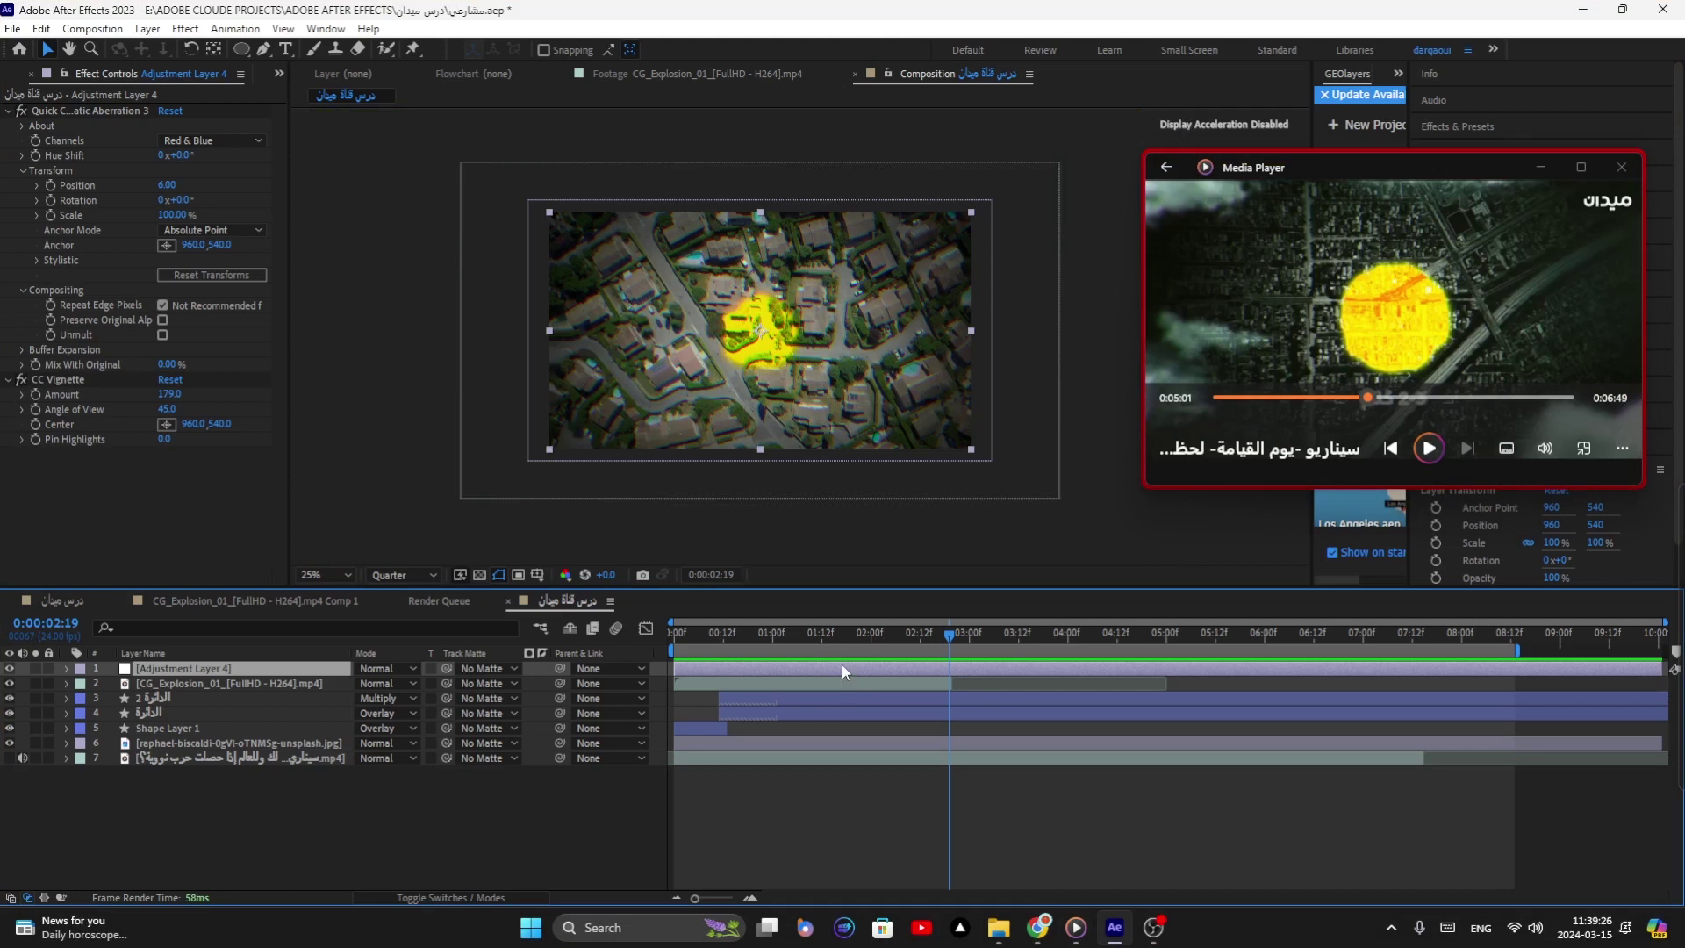
{"action": "double_click", "coordinate": [242, 49]}
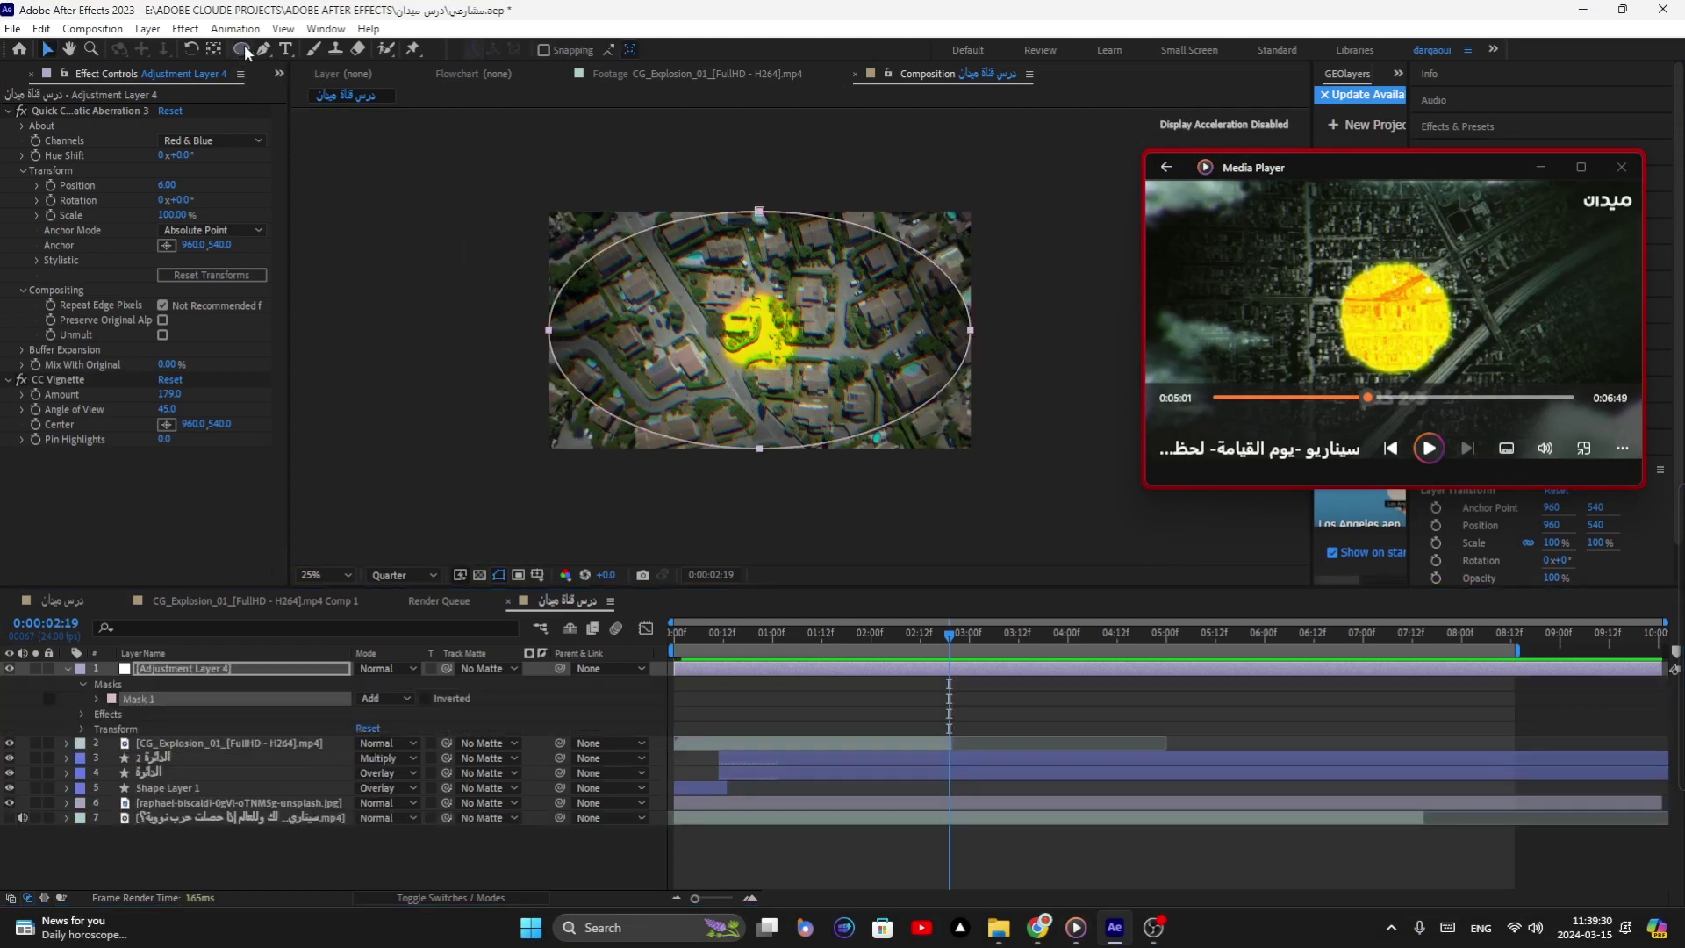
{"action": "left_click", "coordinate": [425, 698]}
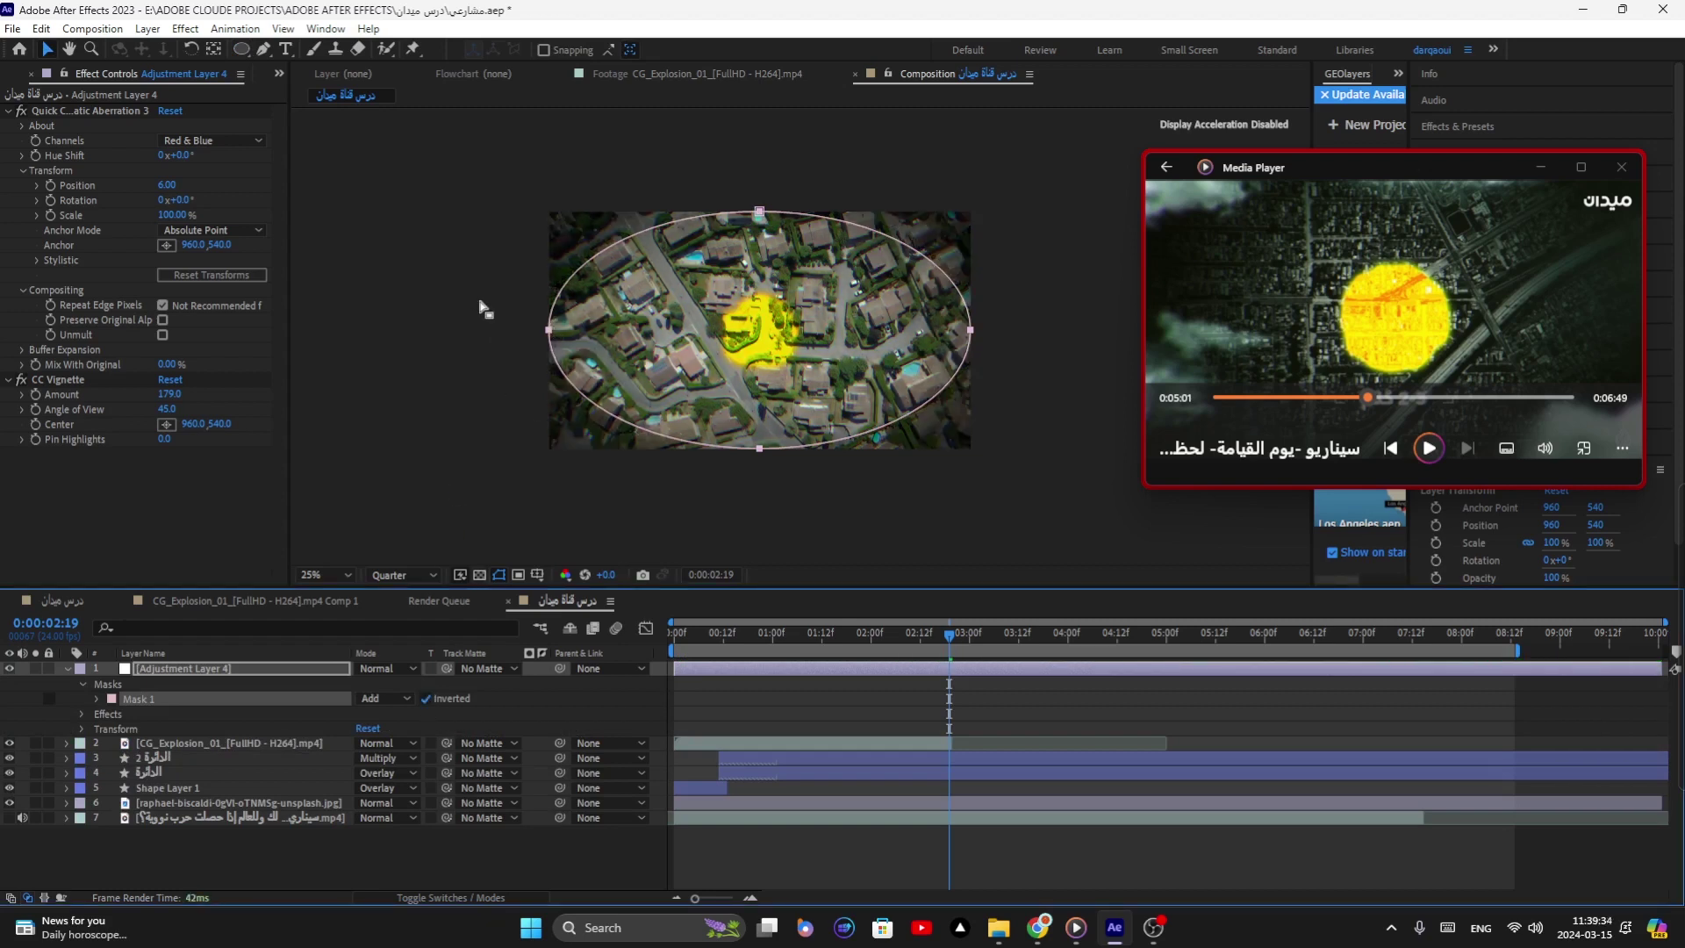
Step: Shrink the elliptical mask on all four sides to a roughly circular shape just around the yellow glow
{"action": "double_click", "coordinate": [546, 332]}
{"action": "left_click_drag", "start_coordinate": [547, 332], "coordinate": [681, 337]}
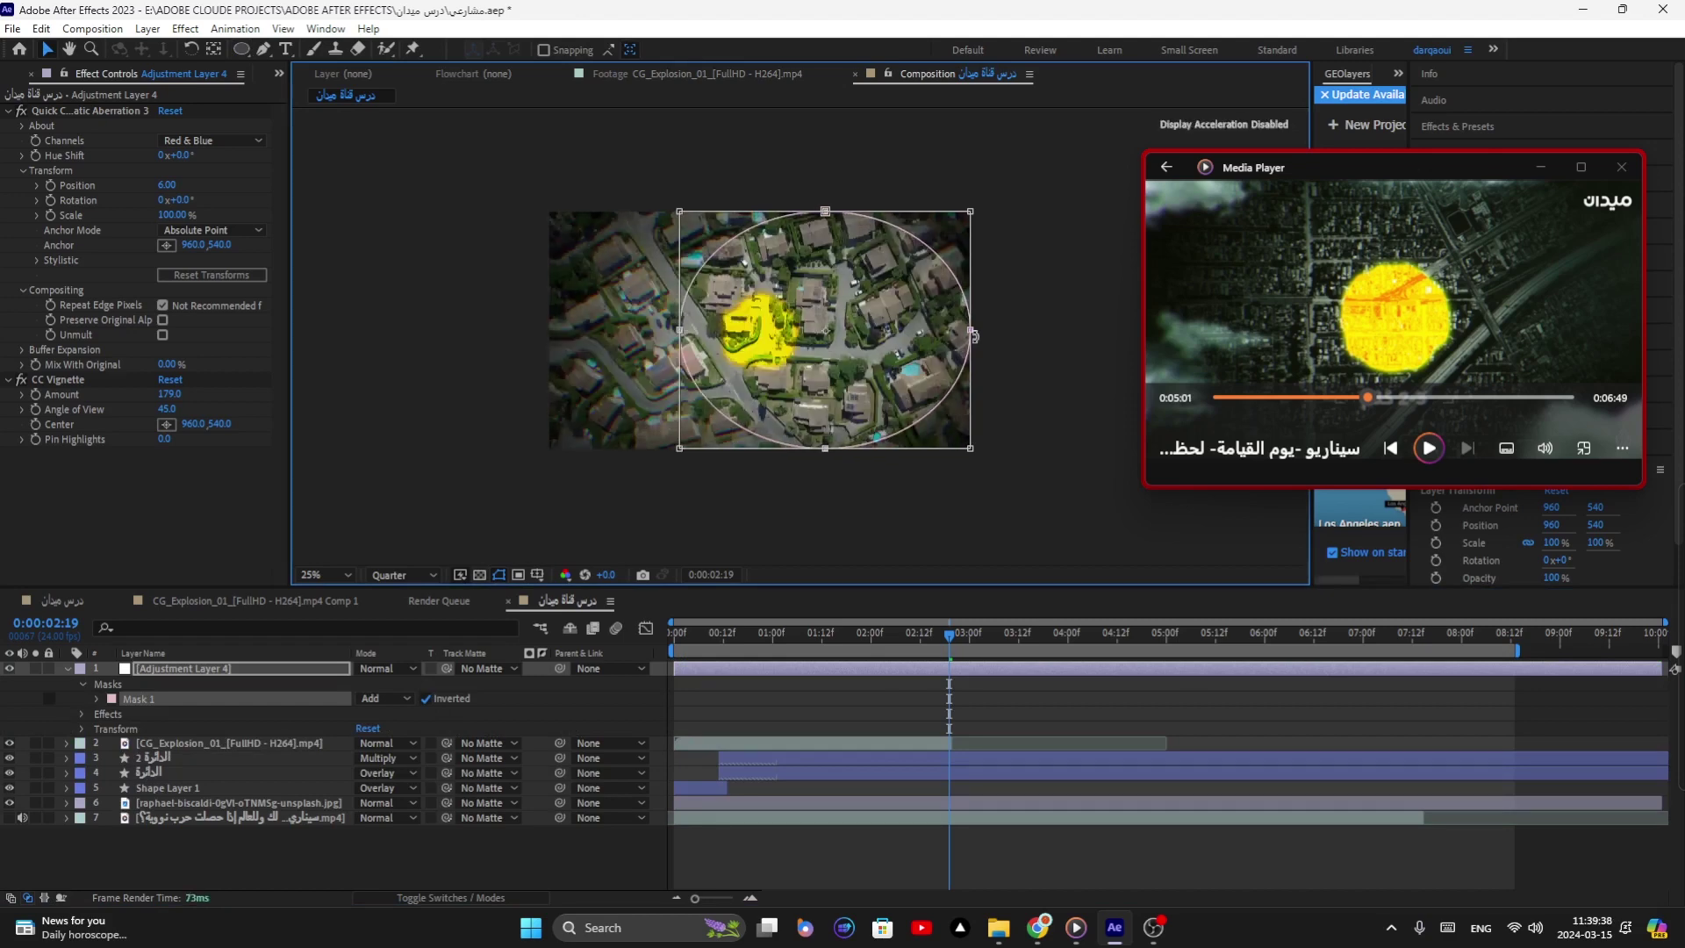
{"action": "left_click_drag", "start_coordinate": [970, 330], "coordinate": [829, 327]}
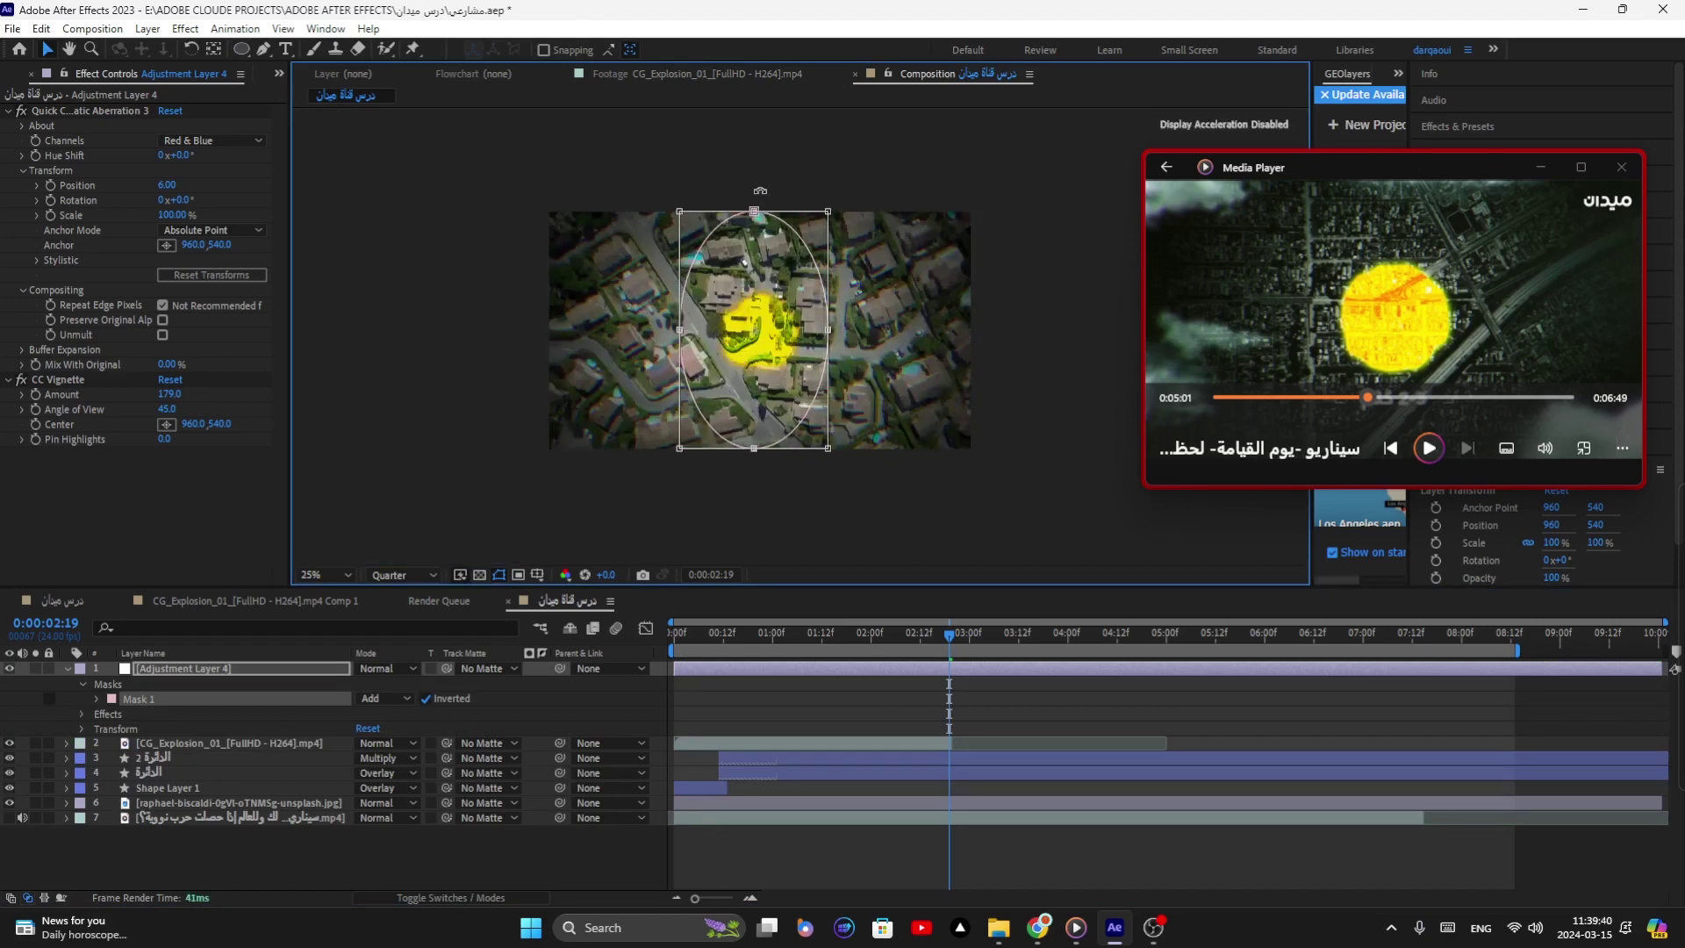
{"action": "left_click_drag", "start_coordinate": [752, 212], "coordinate": [760, 264]}
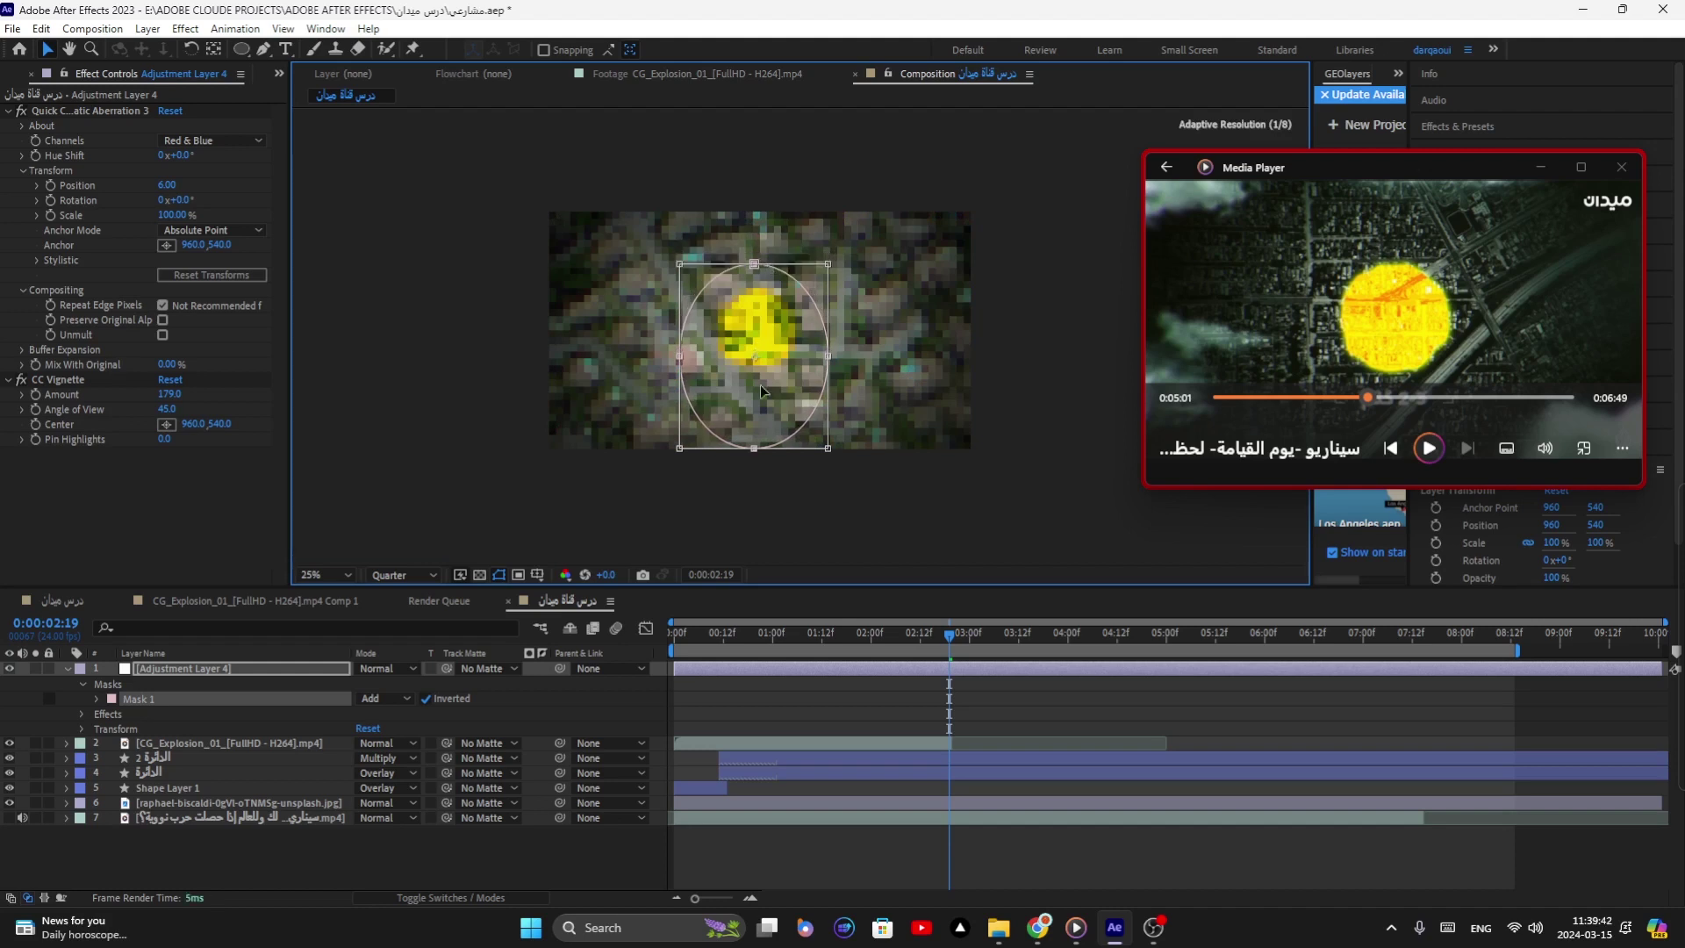
{"action": "left_click_drag", "start_coordinate": [754, 450], "coordinate": [762, 399]}
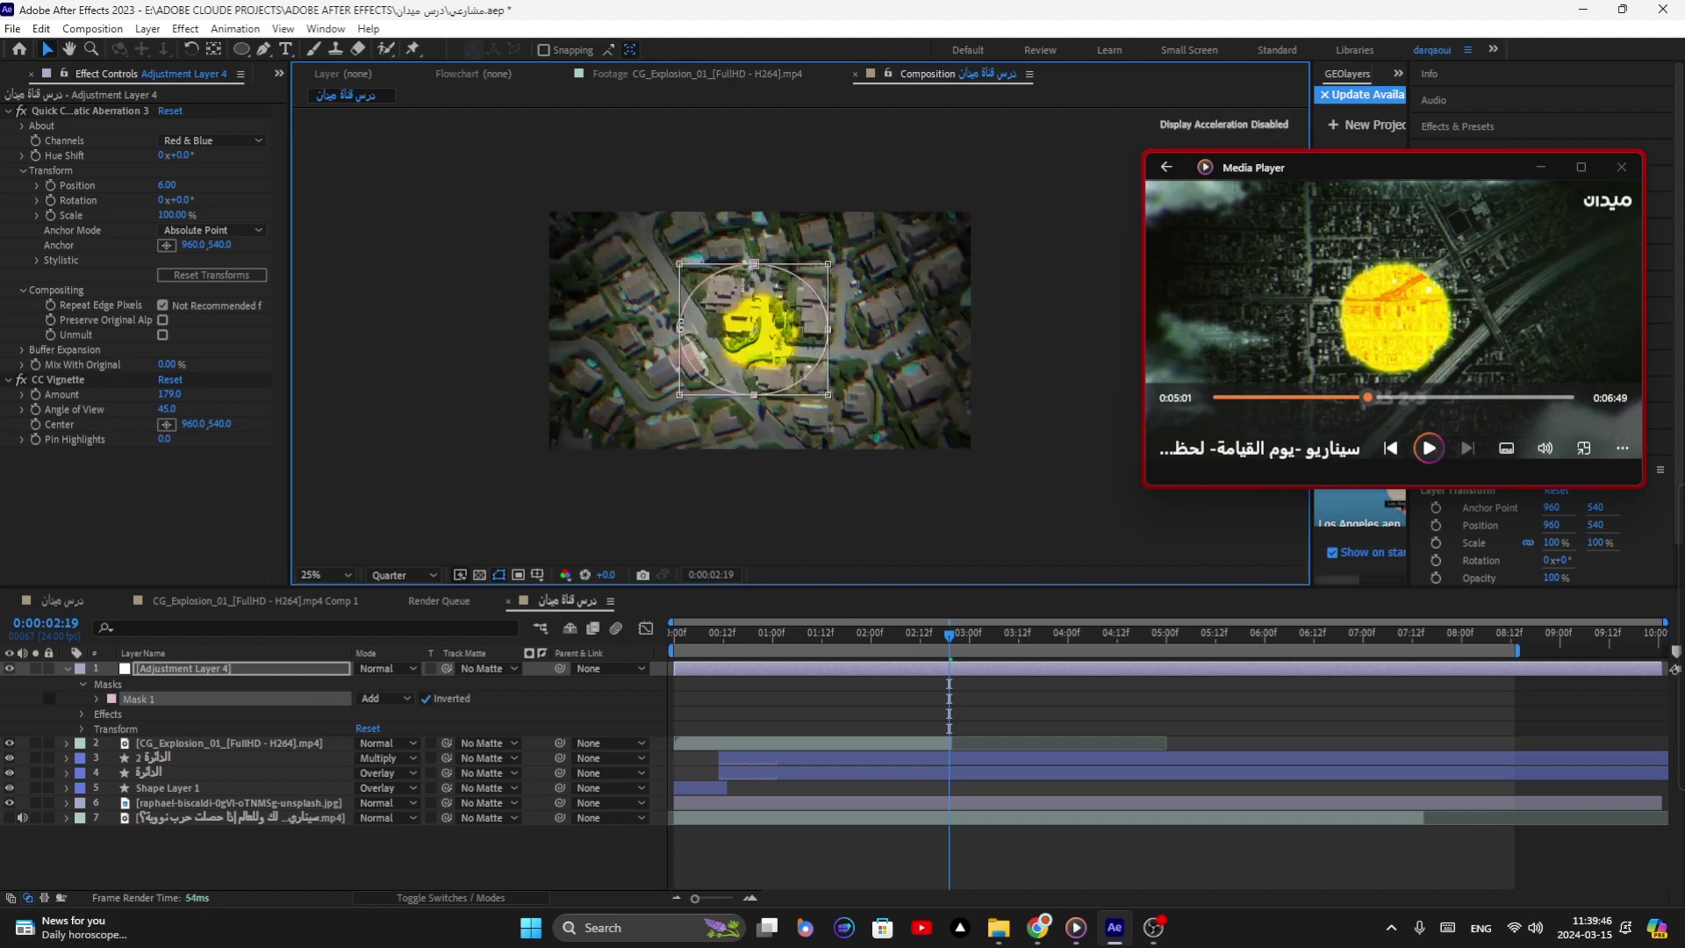
{"action": "left_click_drag", "start_coordinate": [678, 329], "coordinate": [702, 329]}
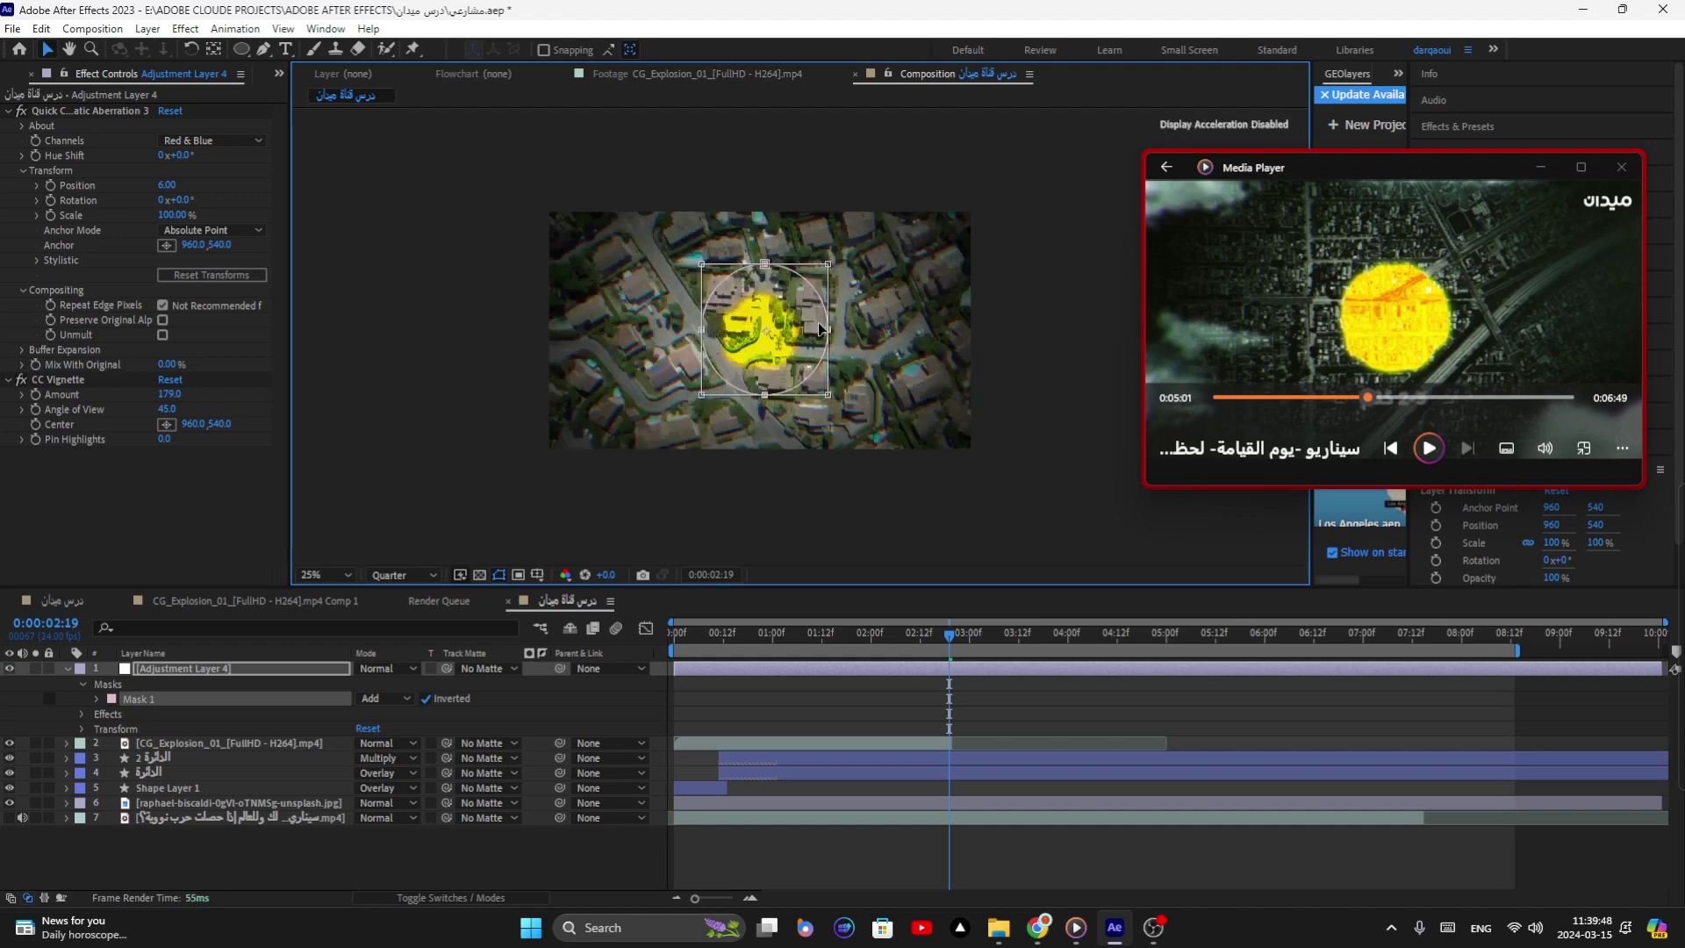
{"action": "left_click_drag", "start_coordinate": [827, 330], "coordinate": [809, 331]}
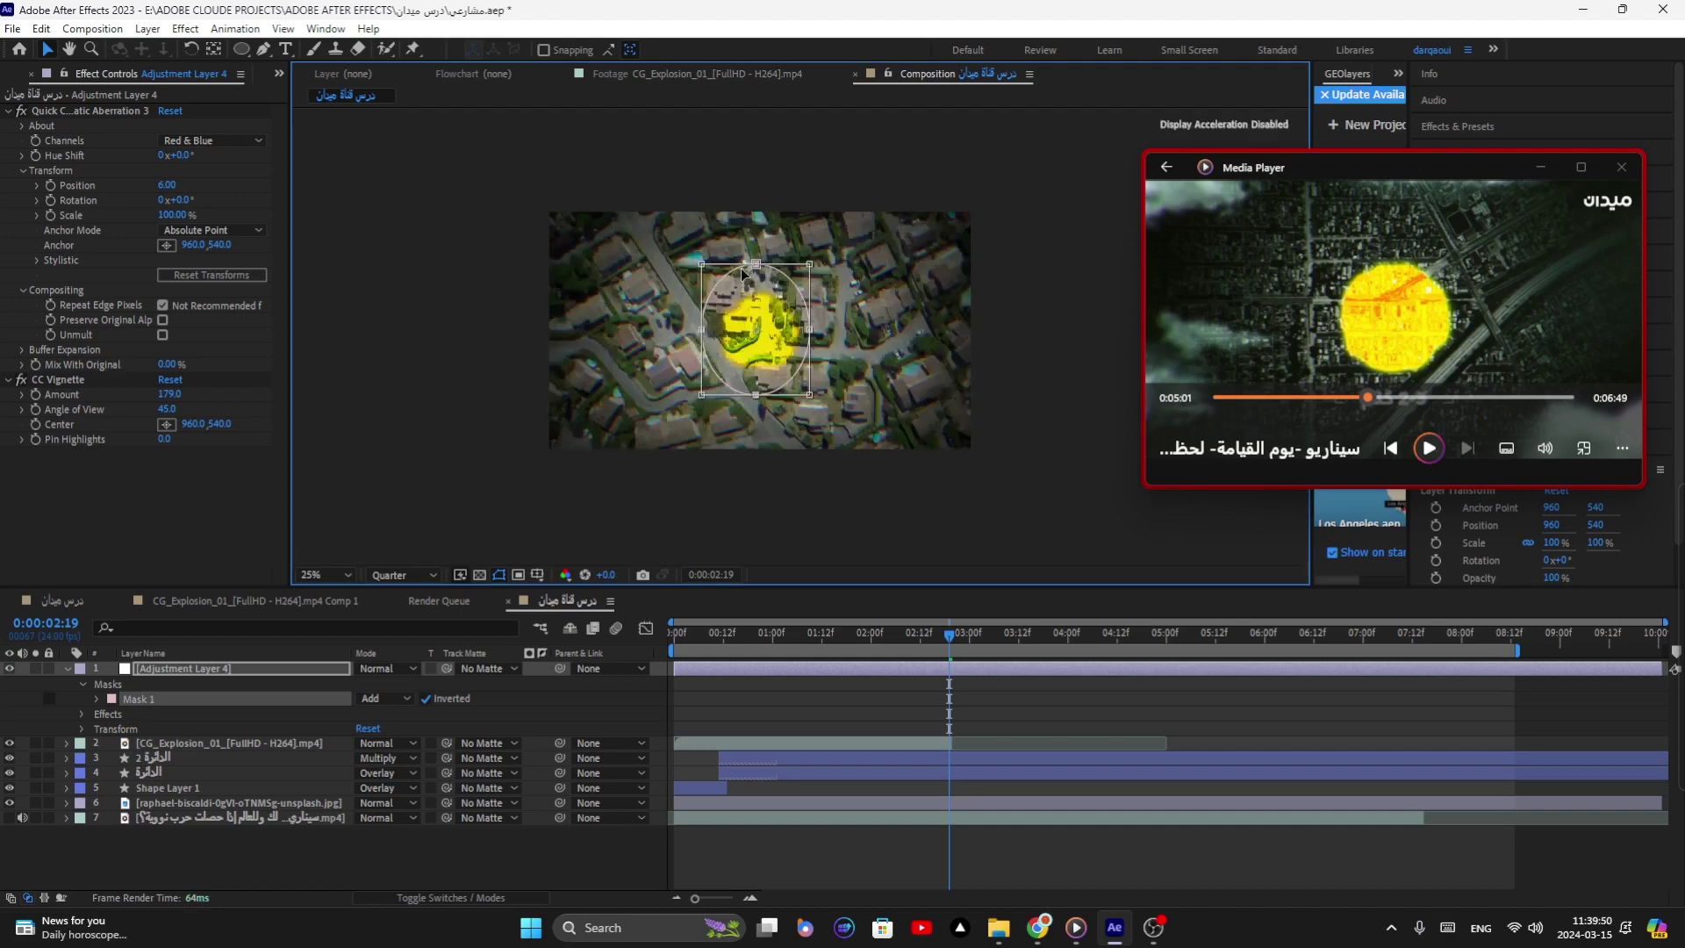
{"action": "left_click_drag", "start_coordinate": [755, 263], "coordinate": [756, 283]}
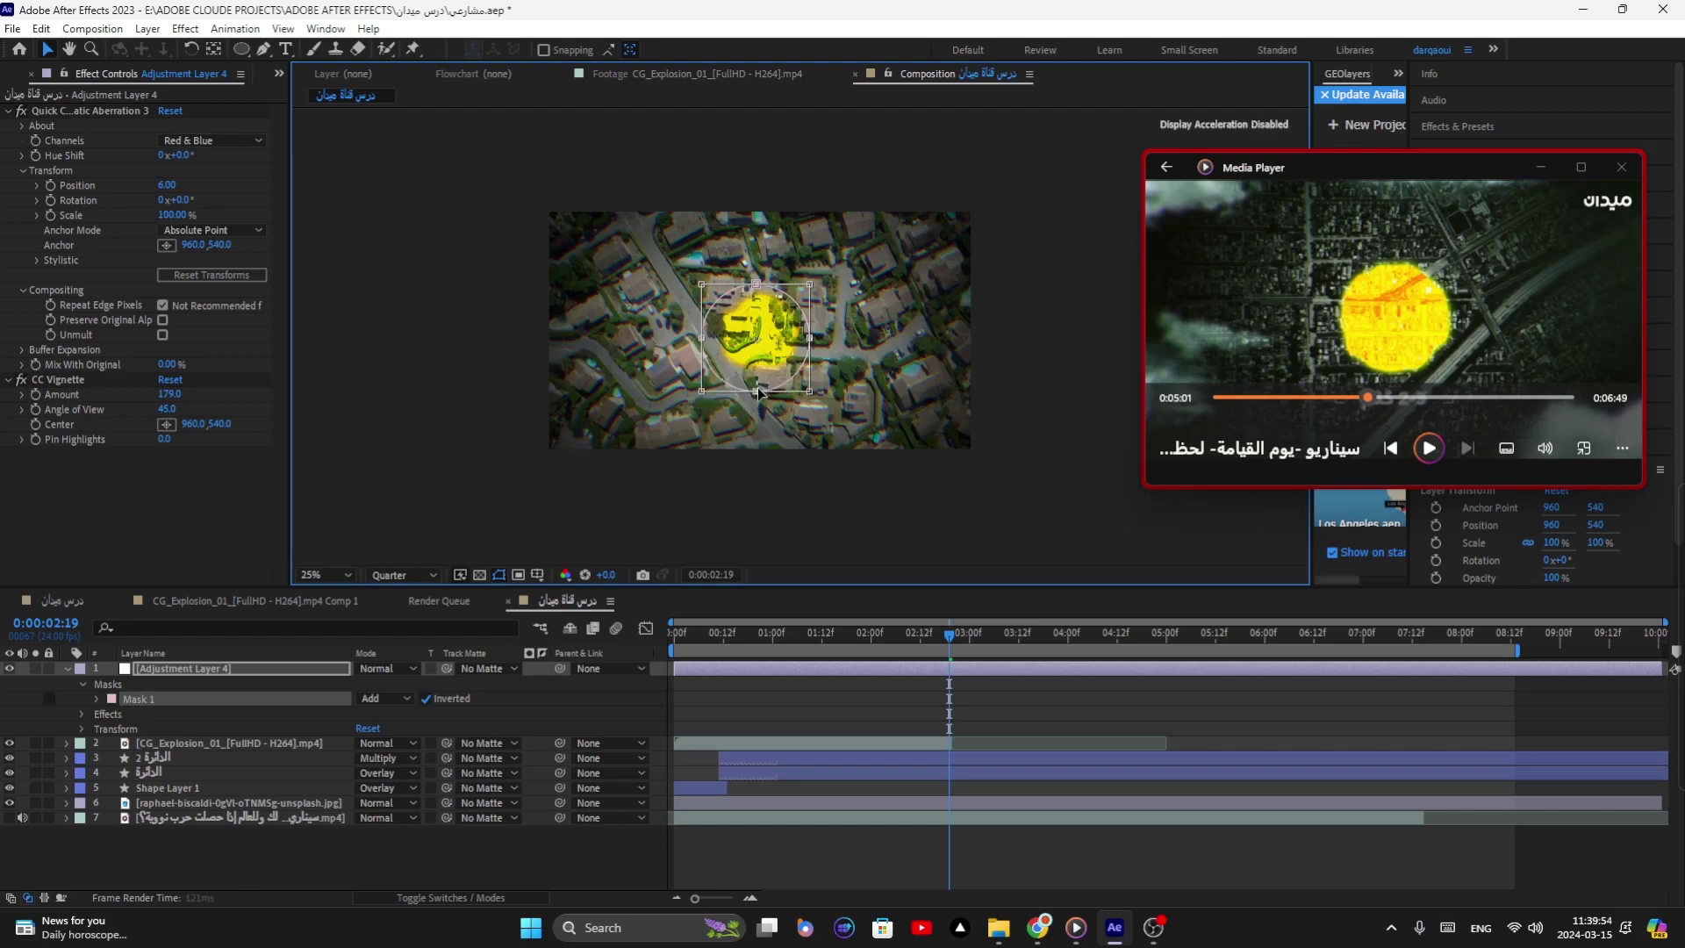
{"action": "left_click_drag", "start_coordinate": [759, 394], "coordinate": [760, 386]}
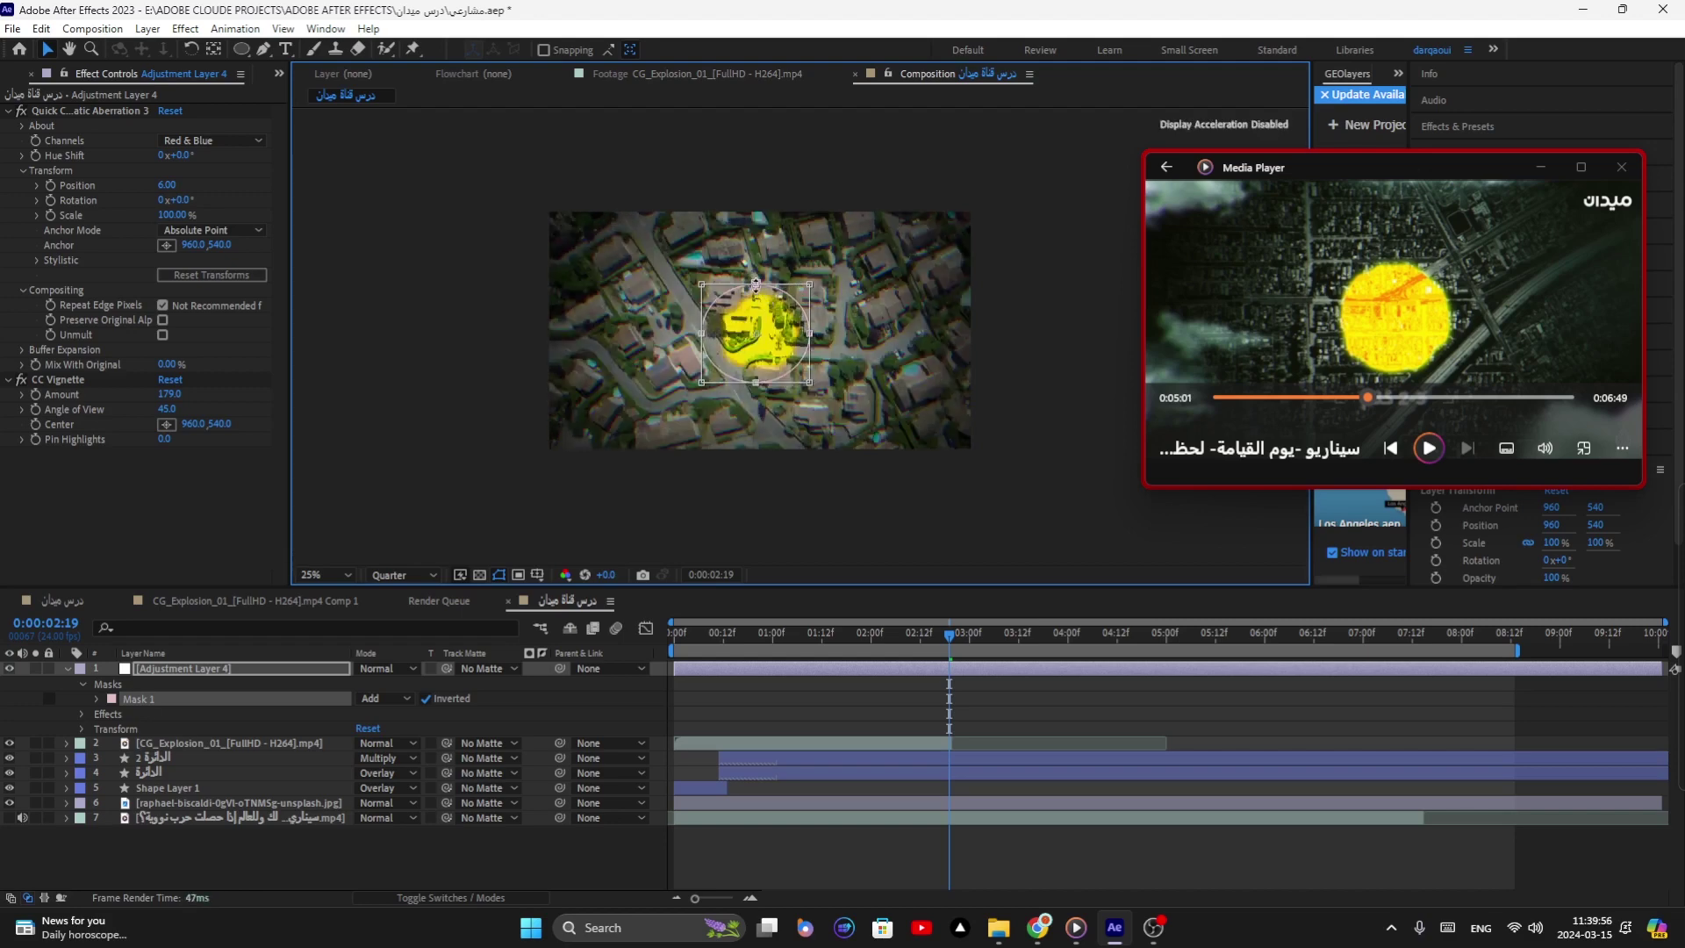
{"action": "left_click_drag", "start_coordinate": [756, 284], "coordinate": [759, 277]}
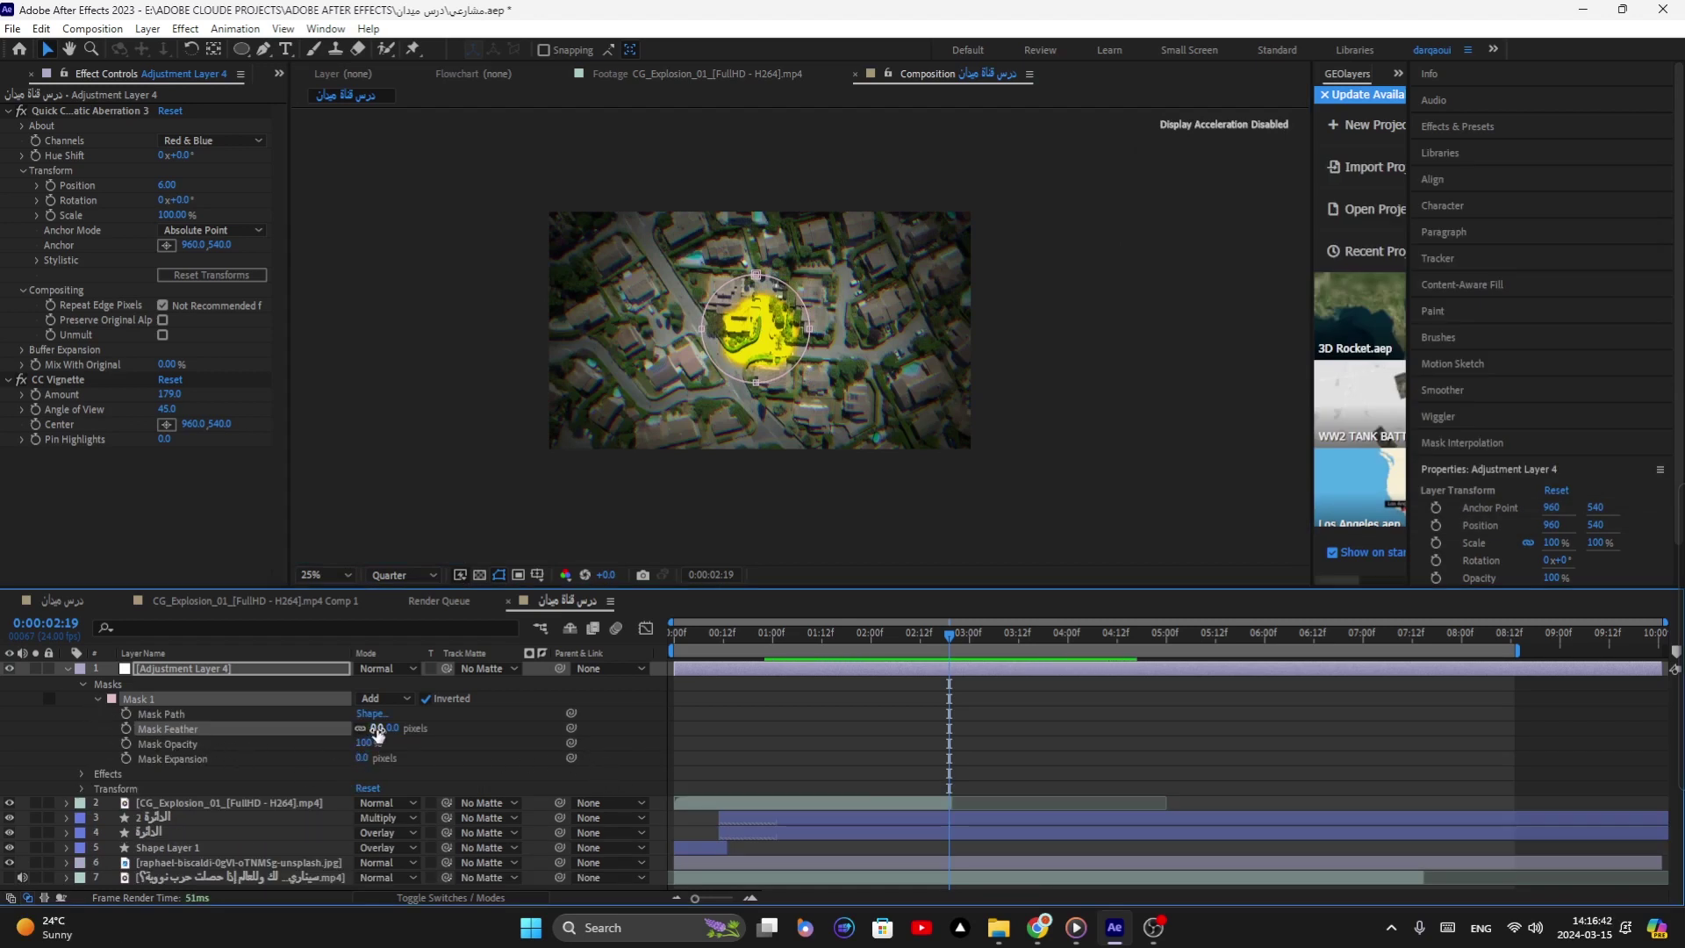
Step: Try different feather amounts on the adjustment layer's mask and set the feather to 390 pixels
{"action": "left_click_drag", "start_coordinate": [392, 729], "coordinate": [506, 729]}
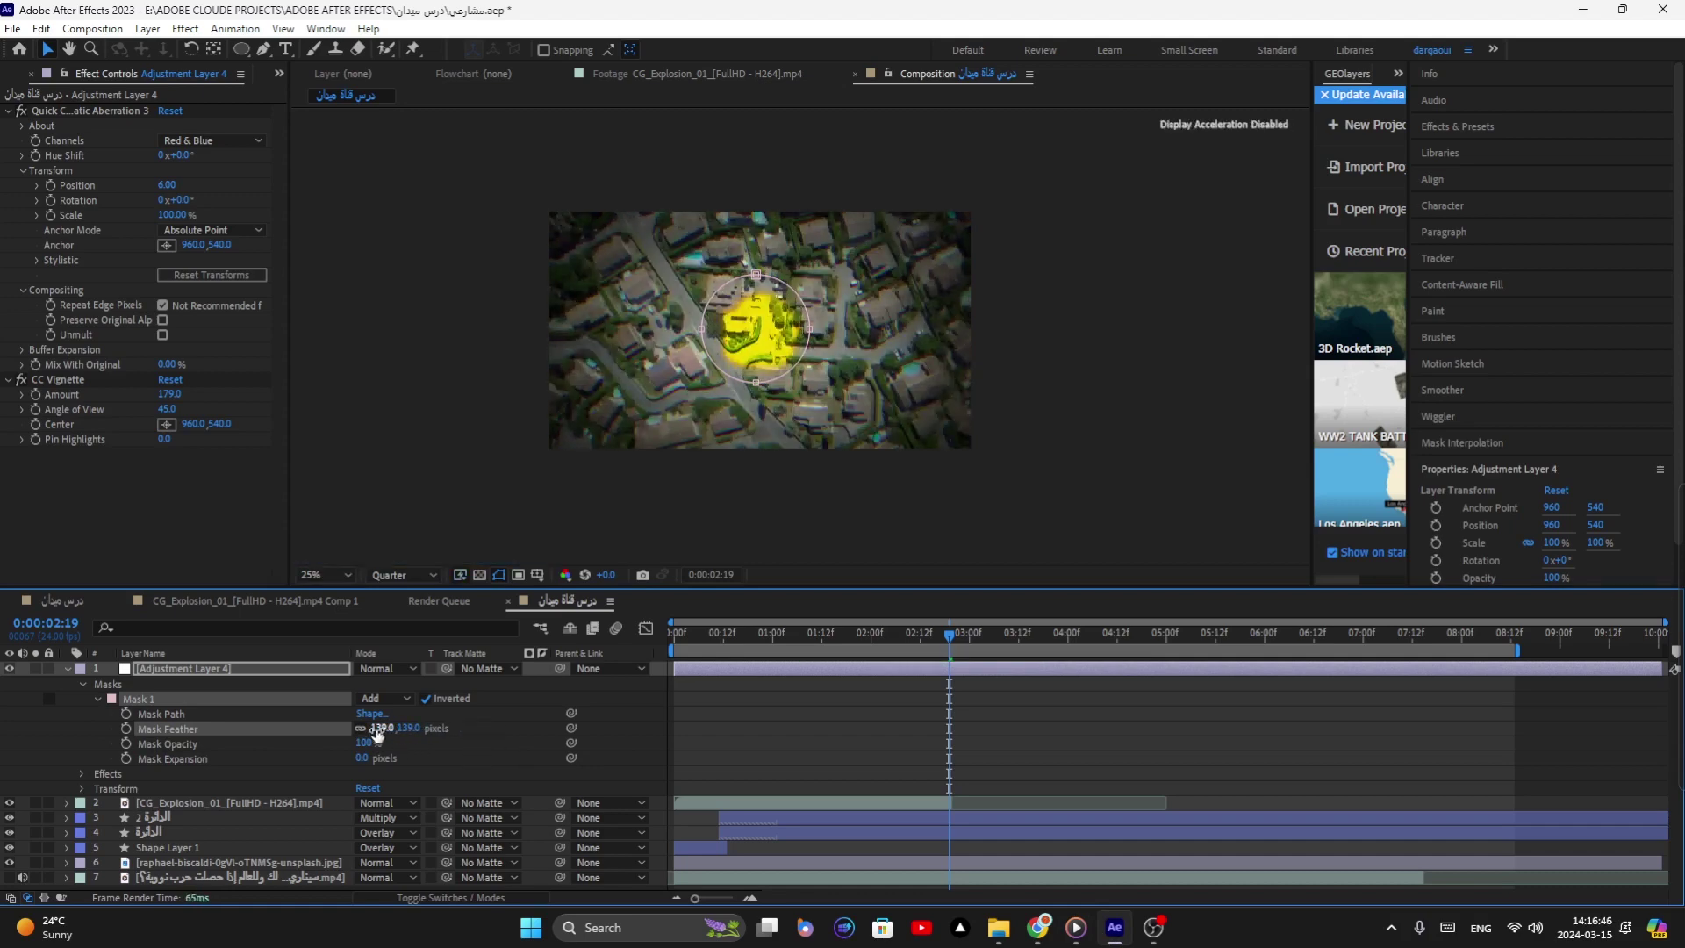
{"action": "left_click_drag", "start_coordinate": [381, 727], "coordinate": [419, 728]}
{"action": "key", "text": "period"}
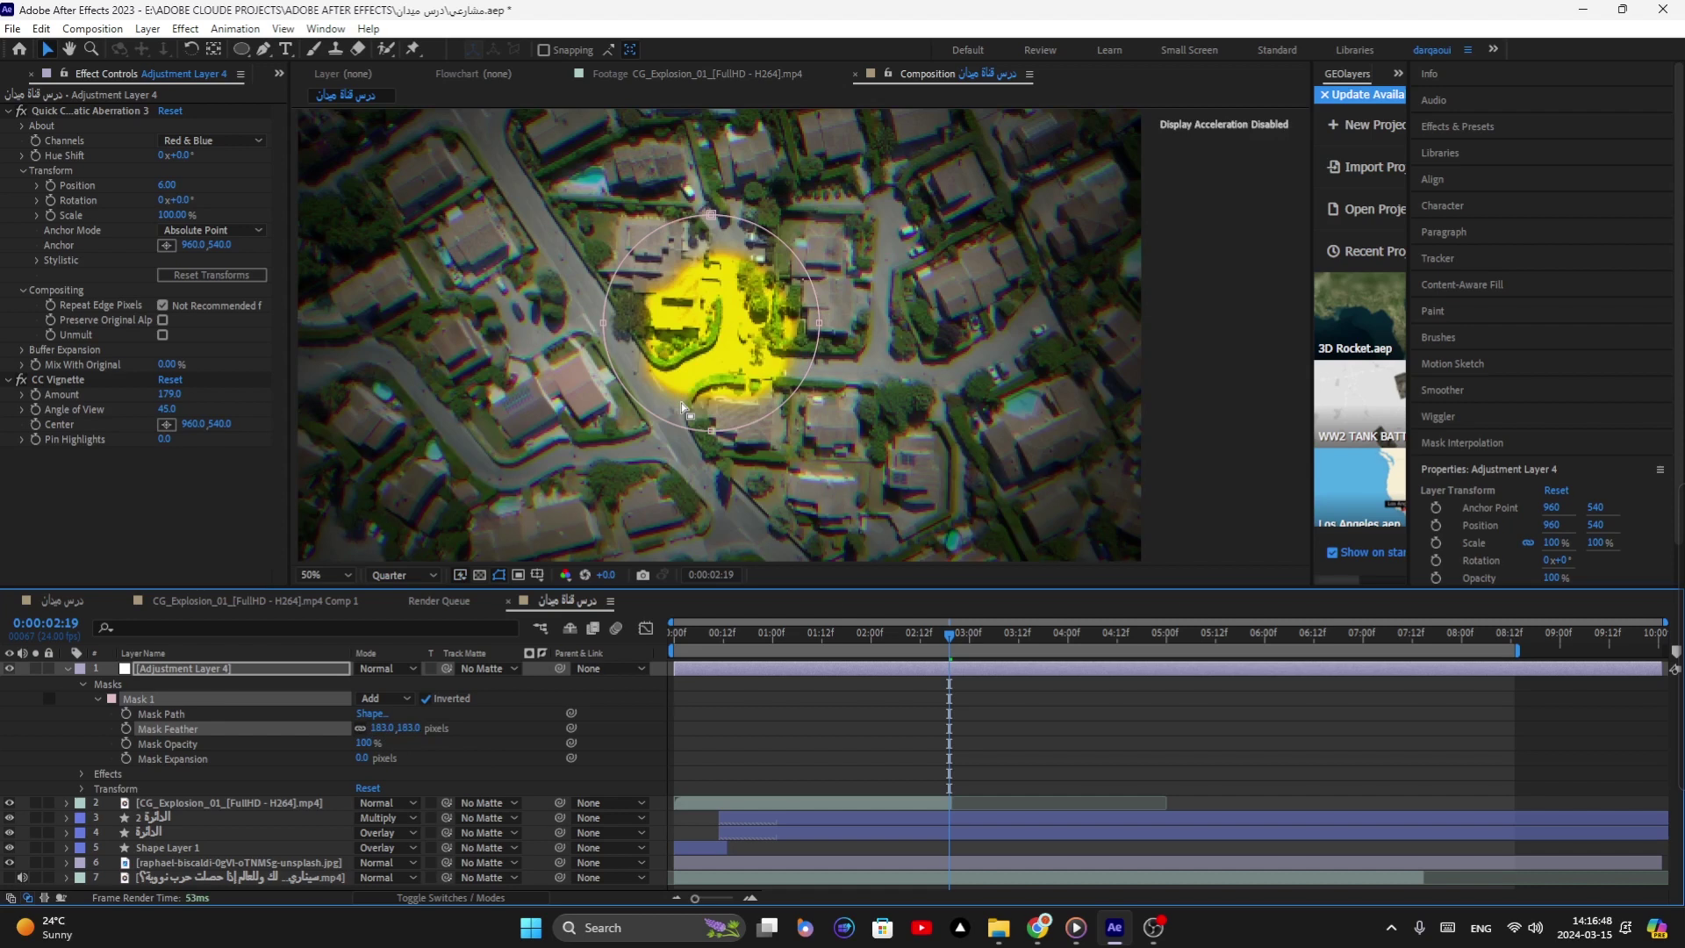
{"action": "scroll", "coordinate": [681, 406], "scroll_direction": "left", "scroll_amount": 4}
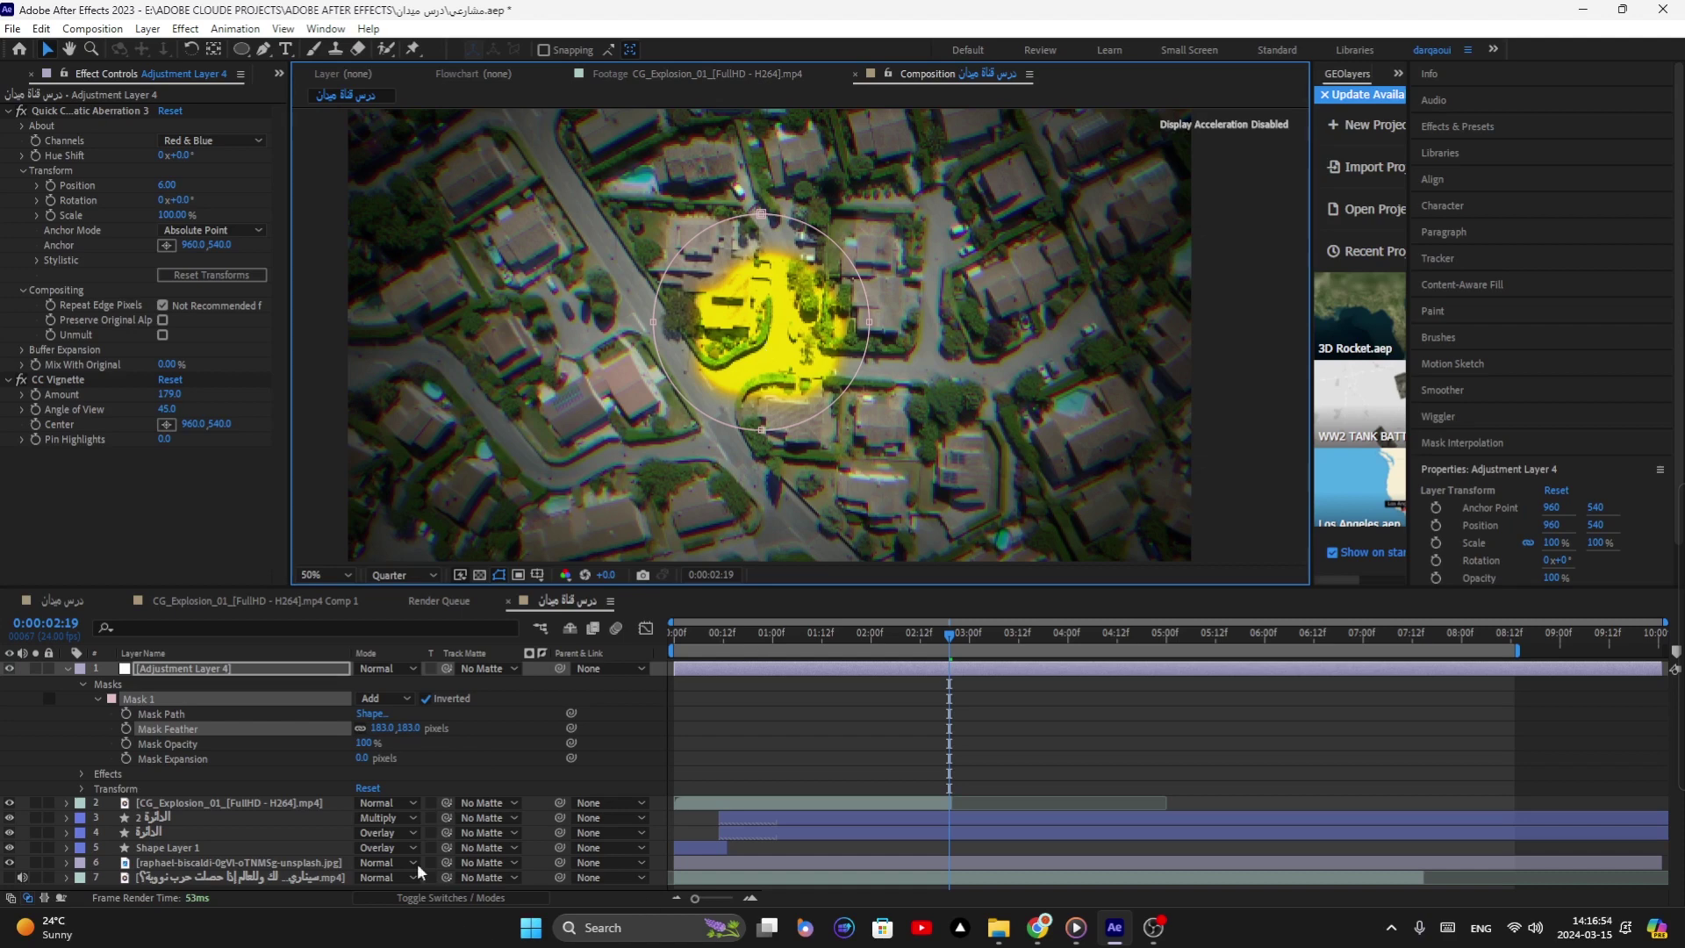
{"action": "left_click_drag", "start_coordinate": [386, 728], "coordinate": [790, 728]}
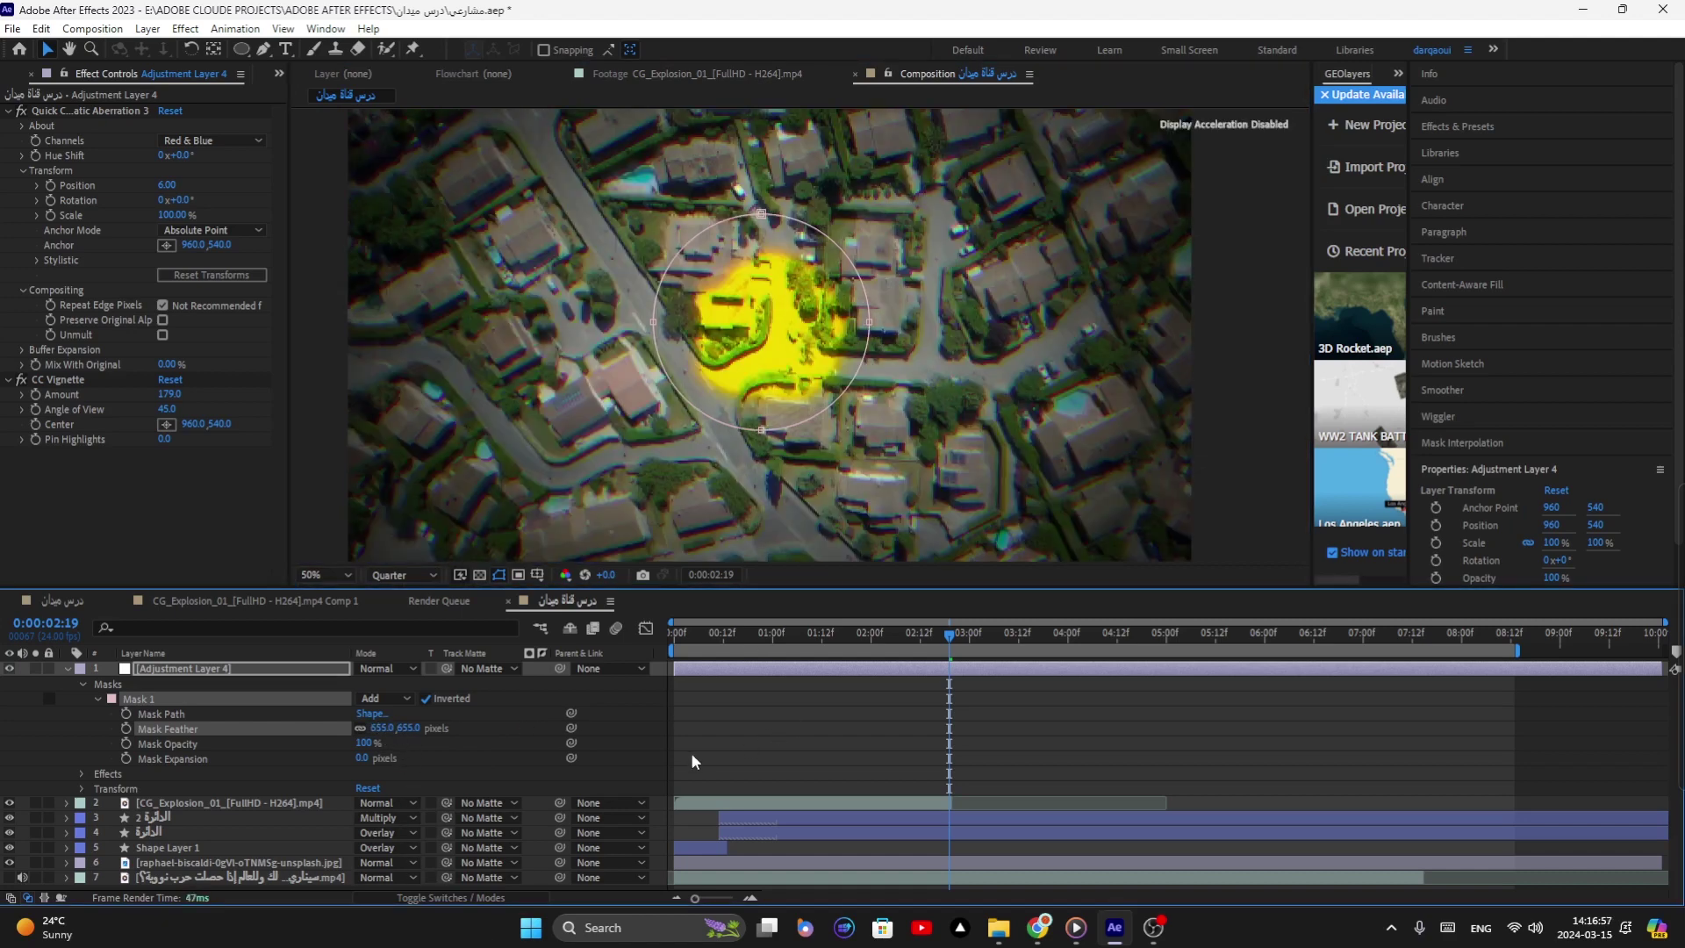
{"action": "left_click", "coordinate": [514, 769]}
{"action": "left_click_drag", "start_coordinate": [386, 728], "coordinate": [223, 743]}
{"action": "left_click_drag", "start_coordinate": [358, 729], "coordinate": [348, 731]}
Step: Bring up the reference video in Media Player and inspect the composition's yellow glow up close against it
{"action": "left_click", "coordinate": [1076, 932]}
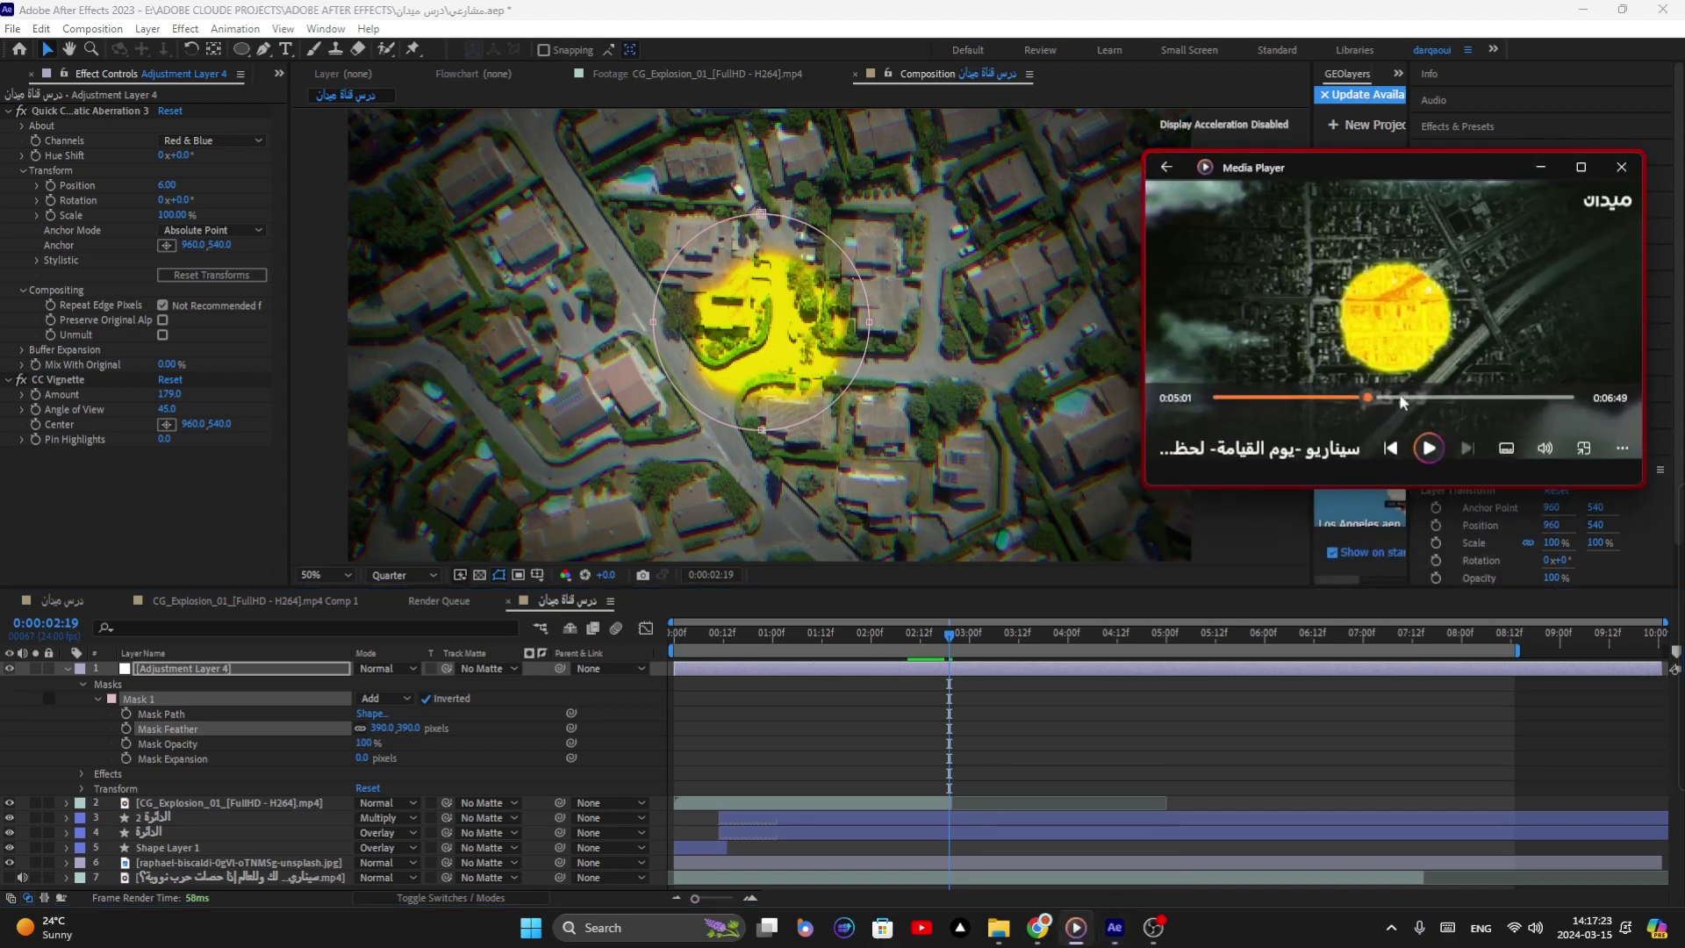
{"action": "scroll", "coordinate": [816, 381], "scroll_direction": "up", "scroll_amount": 2}
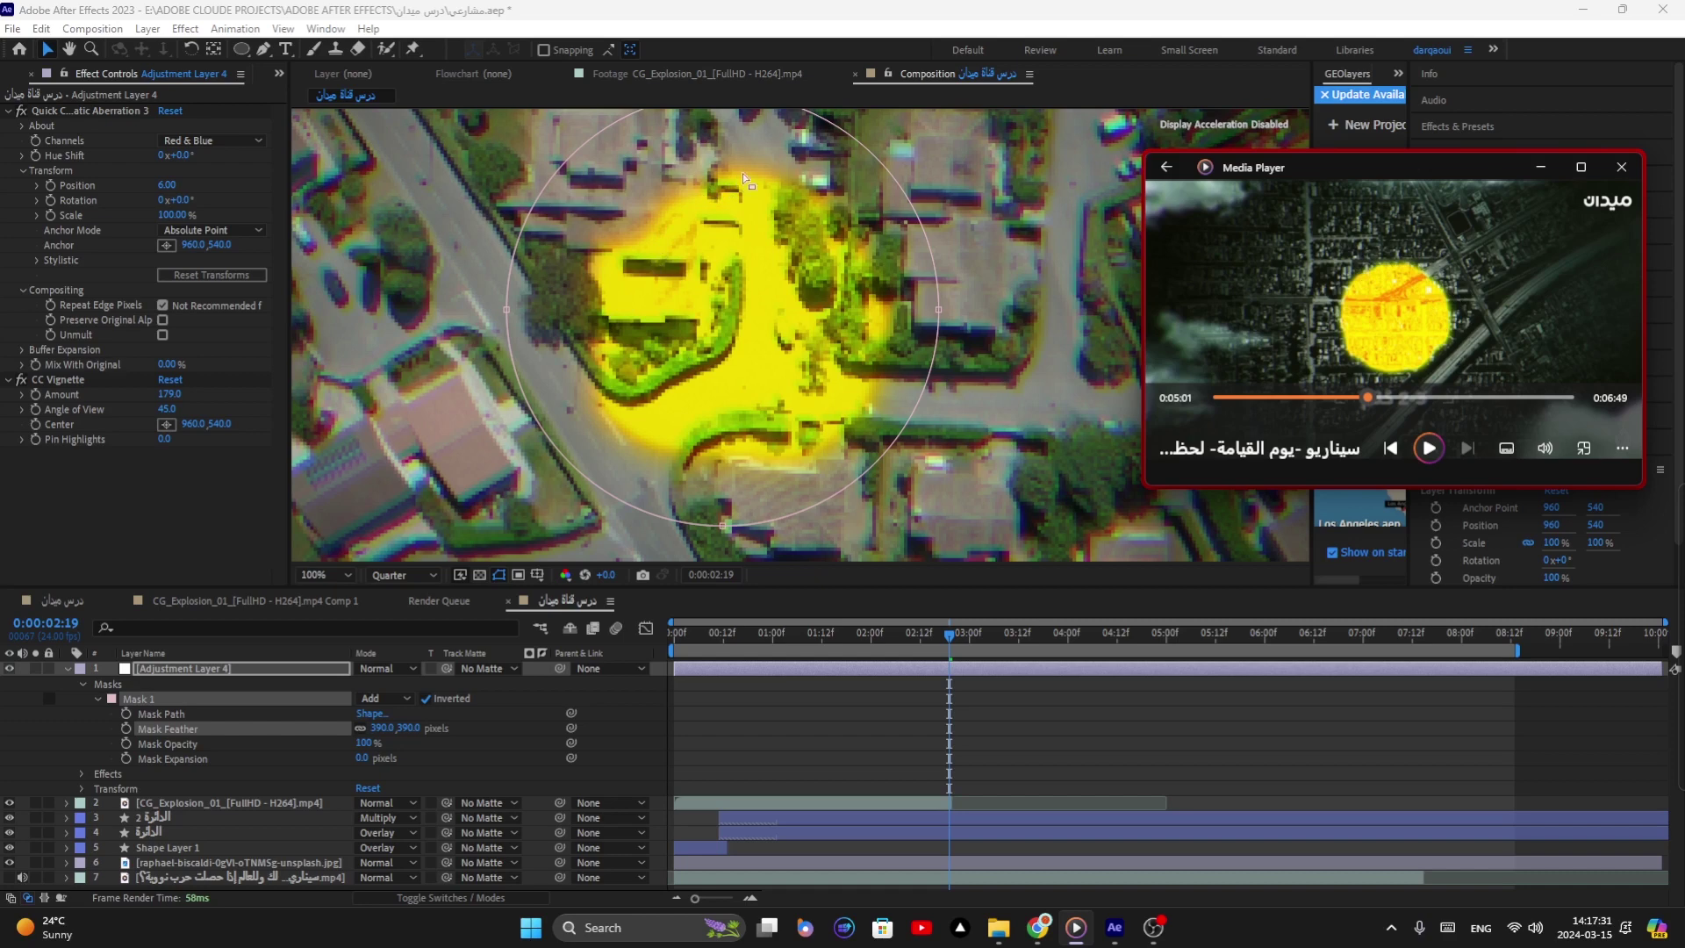
{"action": "key", "text": "comma"}
{"action": "key", "text": "comma"}
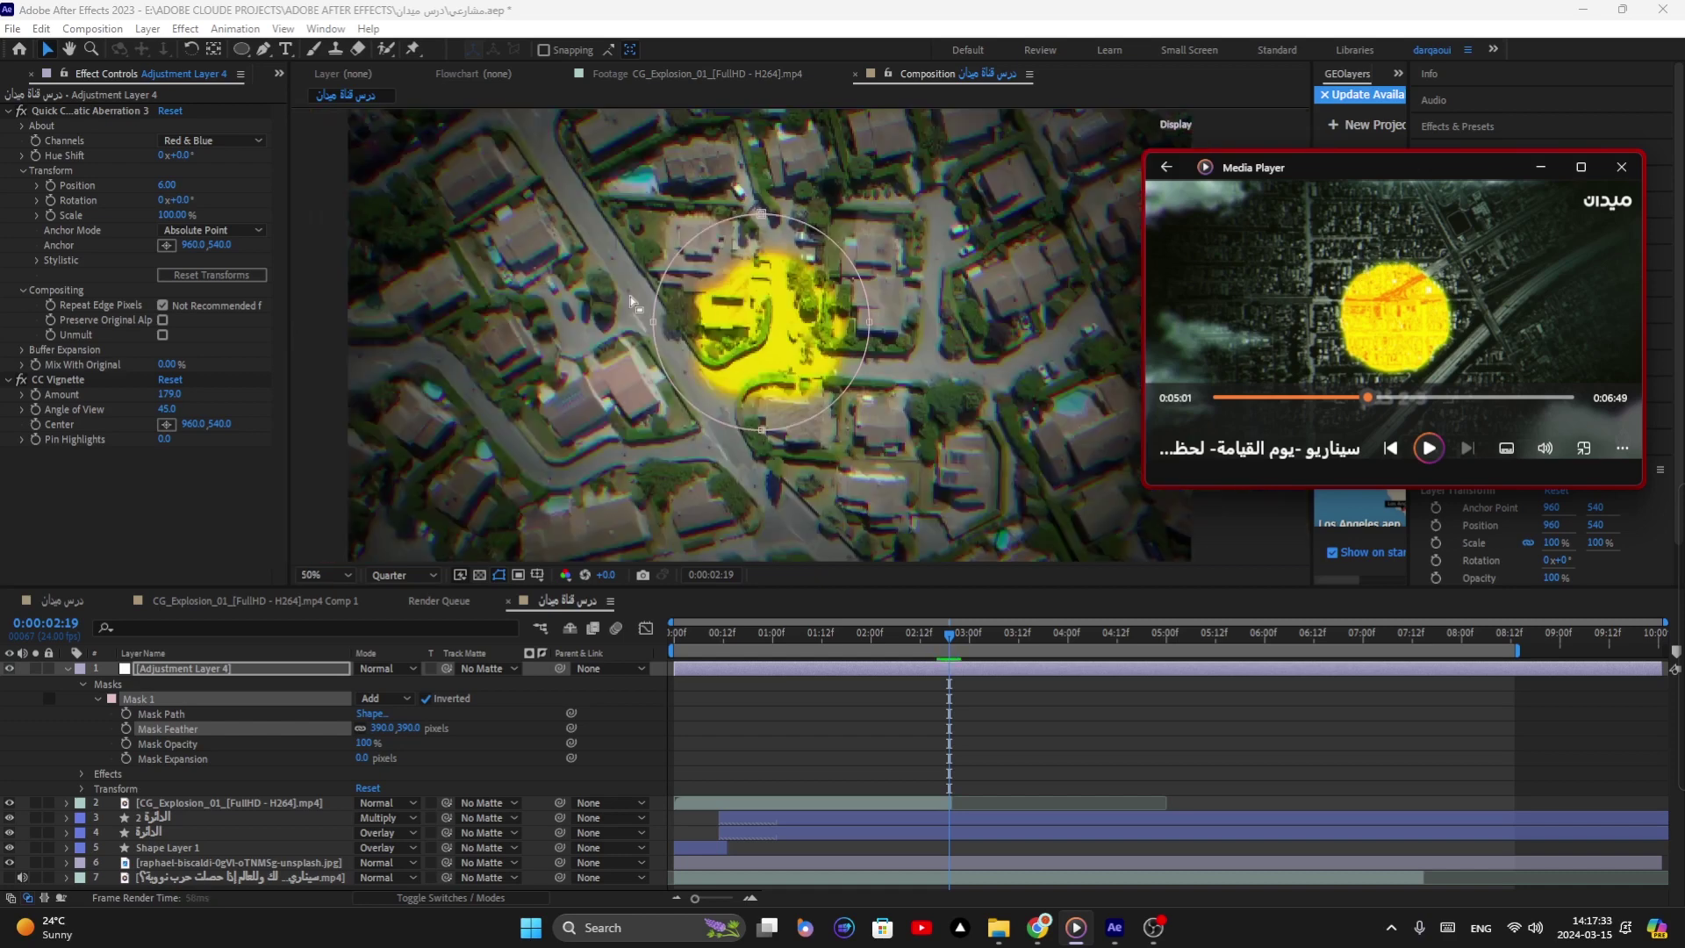
Step: Toggle the adjustment layer's visibility to compare the image with and without its effects
{"action": "left_click", "coordinate": [10, 669]}
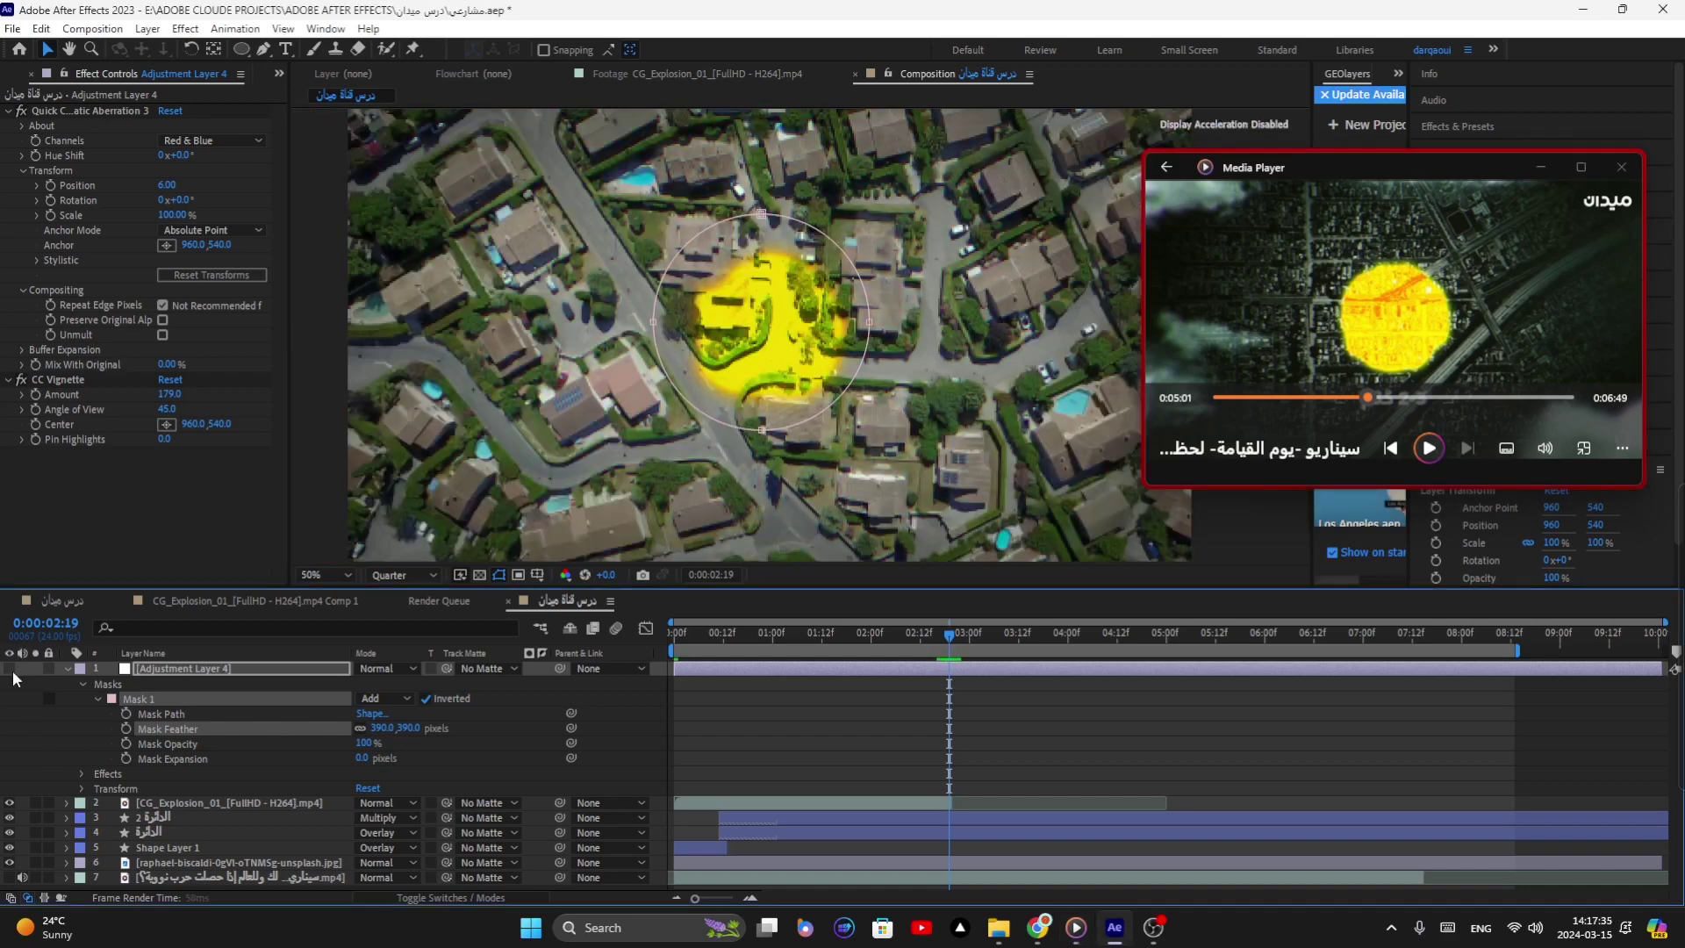
{"action": "left_click", "coordinate": [11, 669]}
{"action": "left_click", "coordinate": [10, 670]}
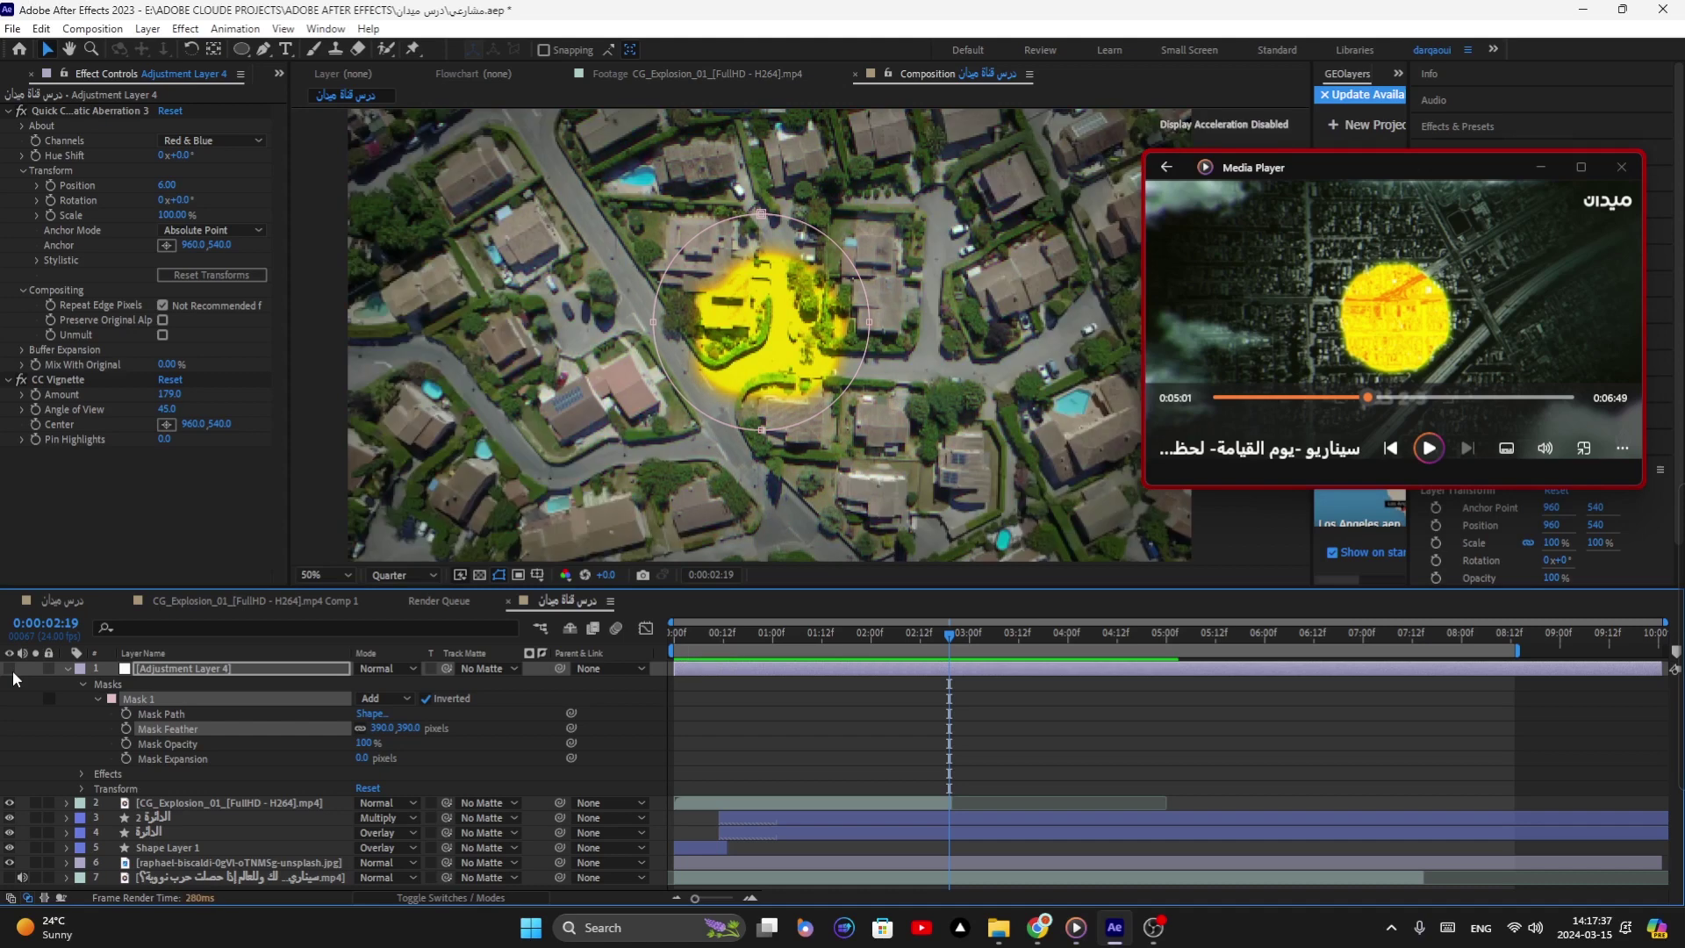
{"action": "left_click", "coordinate": [12, 671]}
{"action": "left_click", "coordinate": [11, 670]}
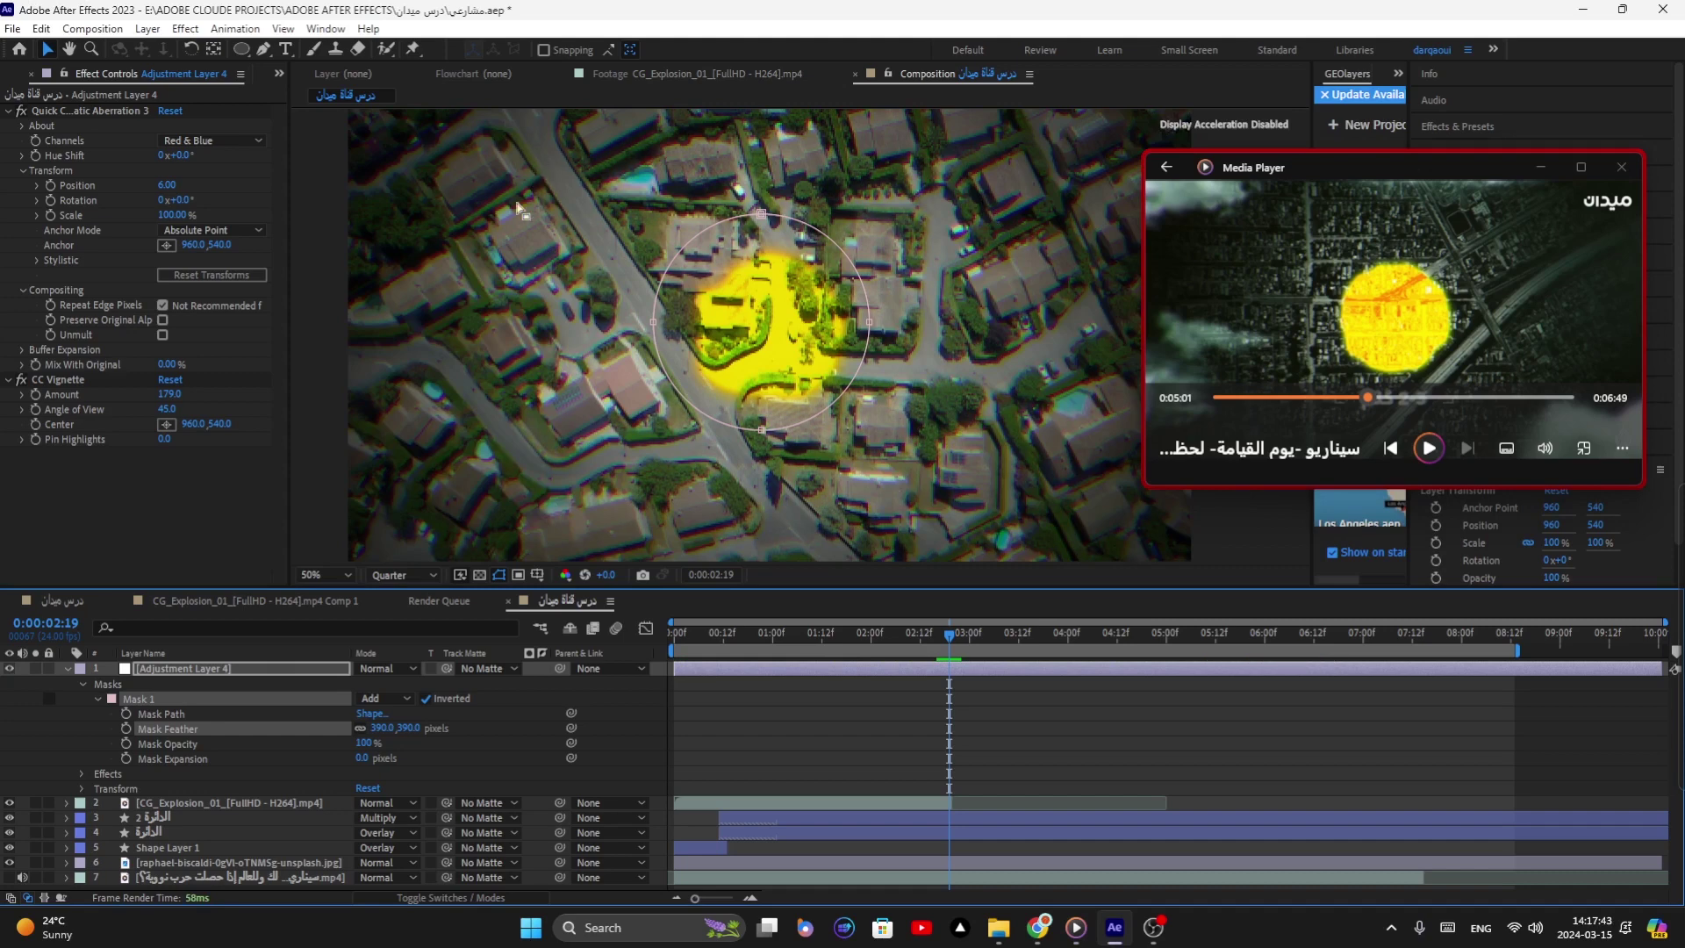
{"action": "left_click", "coordinate": [10, 670]}
{"action": "left_click", "coordinate": [10, 670]}
Step: Deselect the adjustment layer, recheck the glow and surroundings with the layer off and on, and collapse its properties
{"action": "left_click", "coordinate": [515, 772]}
{"action": "scroll", "coordinate": [756, 429], "scroll_direction": "up", "scroll_amount": 2}
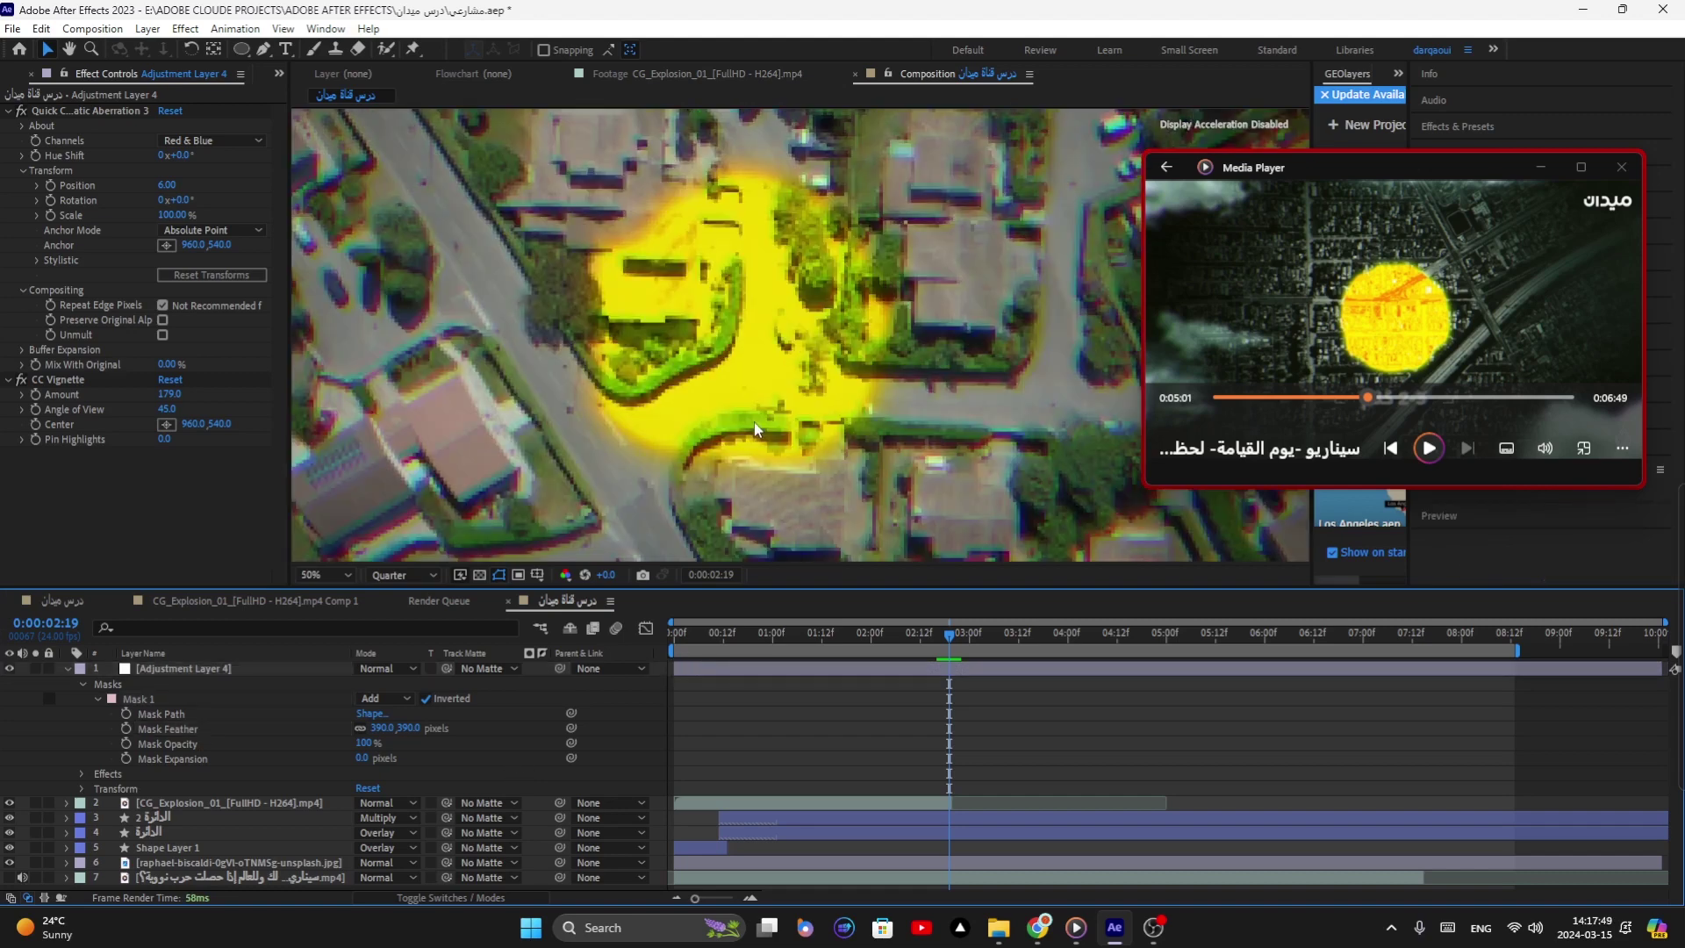
{"action": "scroll", "coordinate": [755, 429], "scroll_direction": "down", "scroll_amount": 3}
{"action": "scroll", "coordinate": [756, 429], "scroll_direction": "up", "scroll_amount": 1}
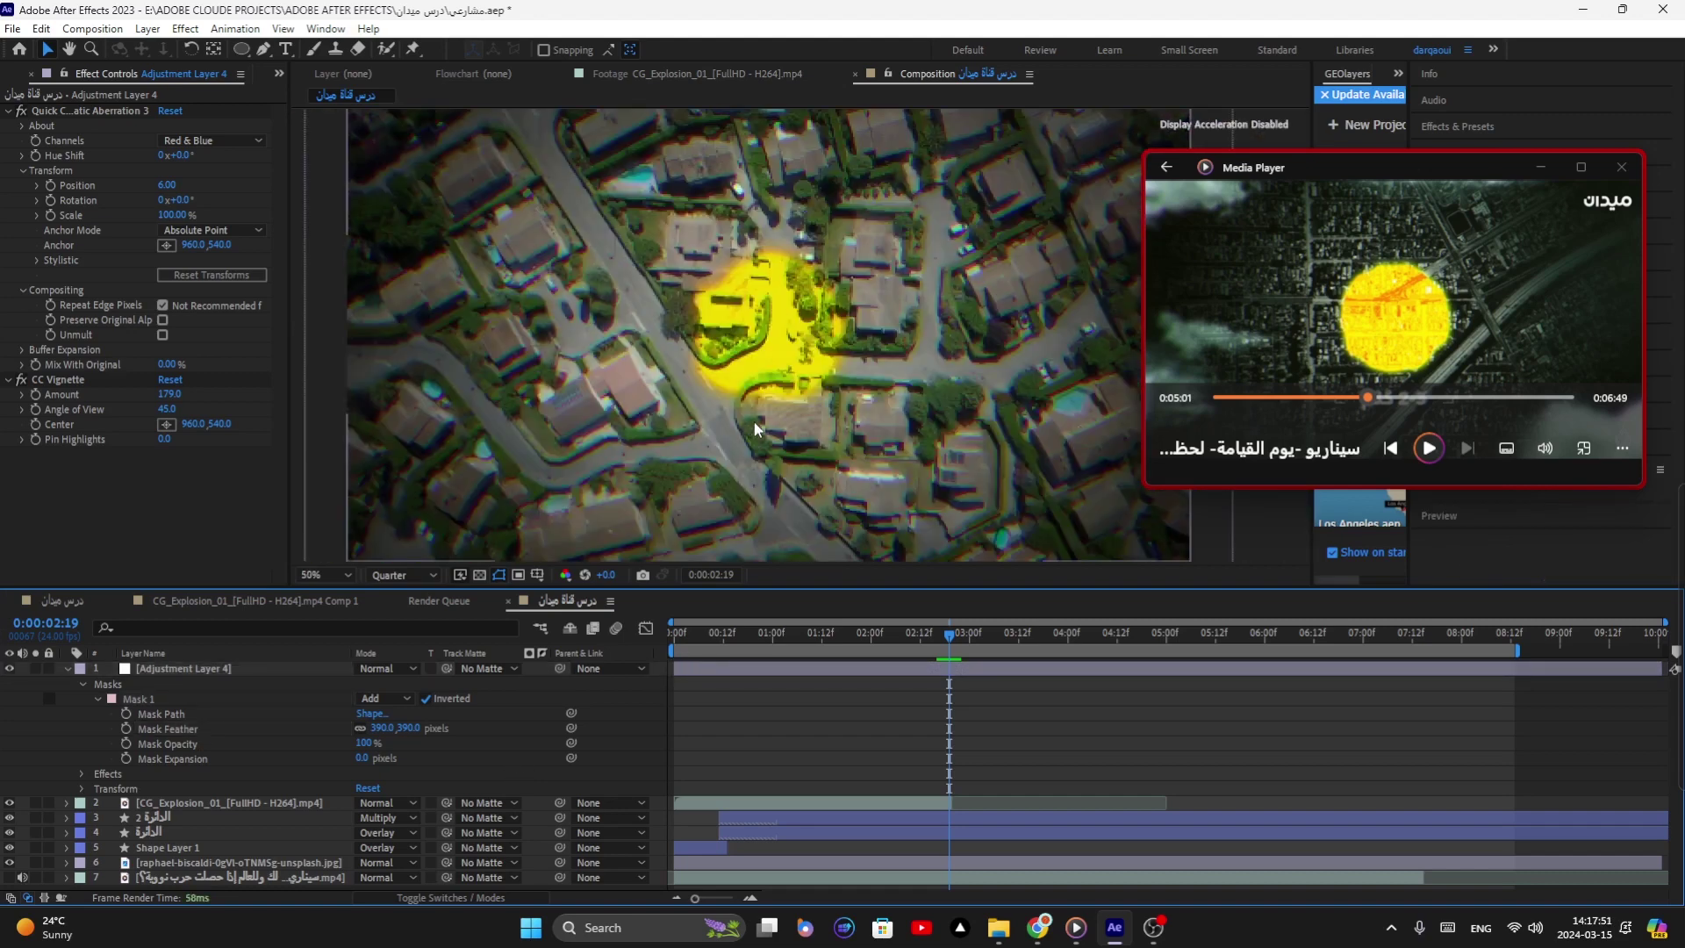
{"action": "left_click", "coordinate": [10, 669]}
{"action": "left_click", "coordinate": [9, 668]}
{"action": "left_click", "coordinate": [9, 668]}
{"action": "left_click", "coordinate": [10, 669]}
{"action": "left_click", "coordinate": [10, 669]}
{"action": "left_click", "coordinate": [10, 669]}
{"action": "left_click", "coordinate": [67, 669]}
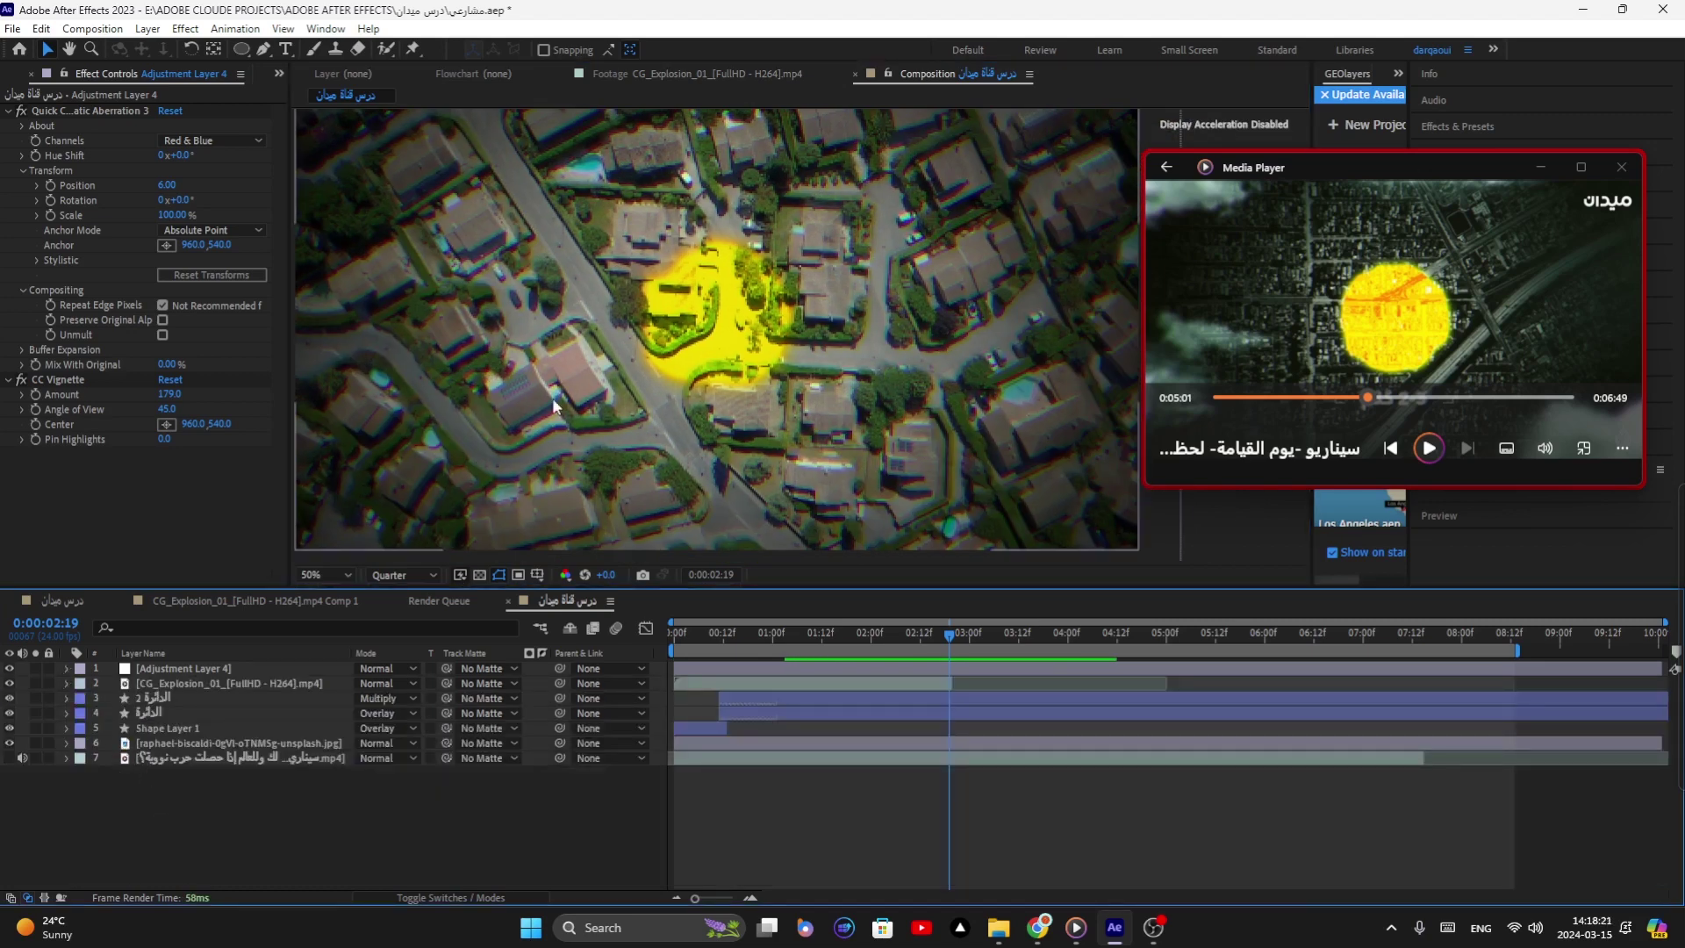
{"action": "scroll", "coordinate": [553, 400], "scroll_direction": "down", "scroll_amount": 2}
{"action": "scroll", "coordinate": [554, 405], "scroll_direction": "up", "scroll_amount": 2}
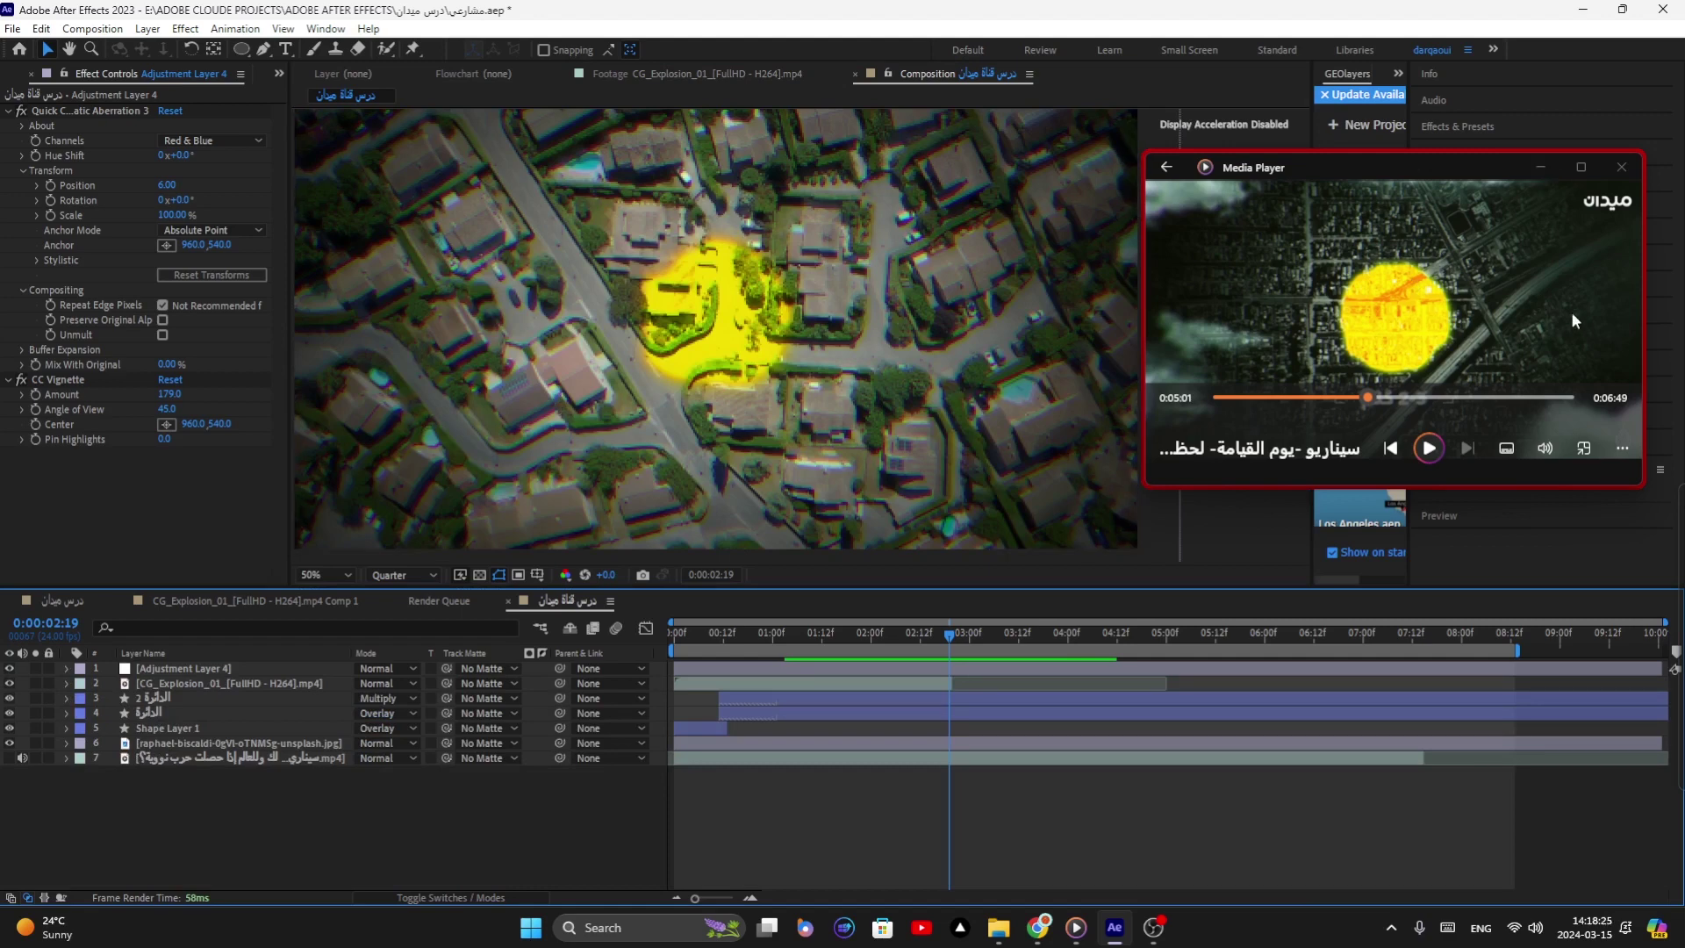
Step: Inspect the reference video enlarged in Media Player, return to the composition and add a new adjustment layer above the other layers
{"action": "double_click", "coordinate": [1483, 300]}
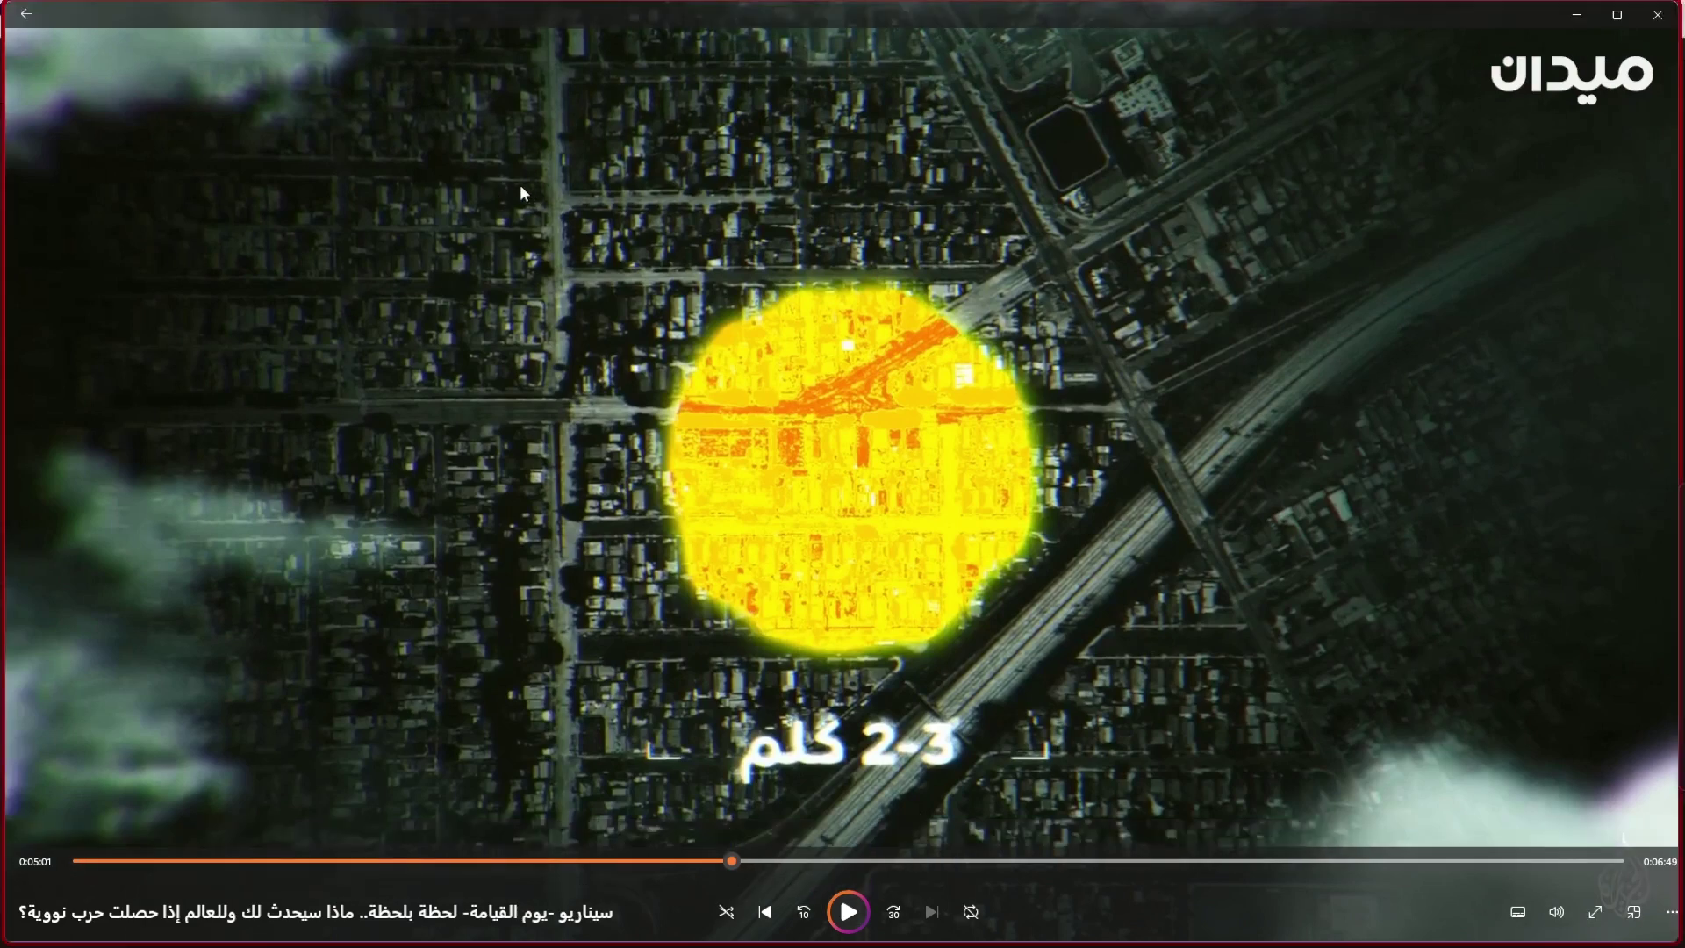
{"action": "double_click", "coordinate": [520, 186]}
{"action": "left_click", "coordinate": [188, 805]}
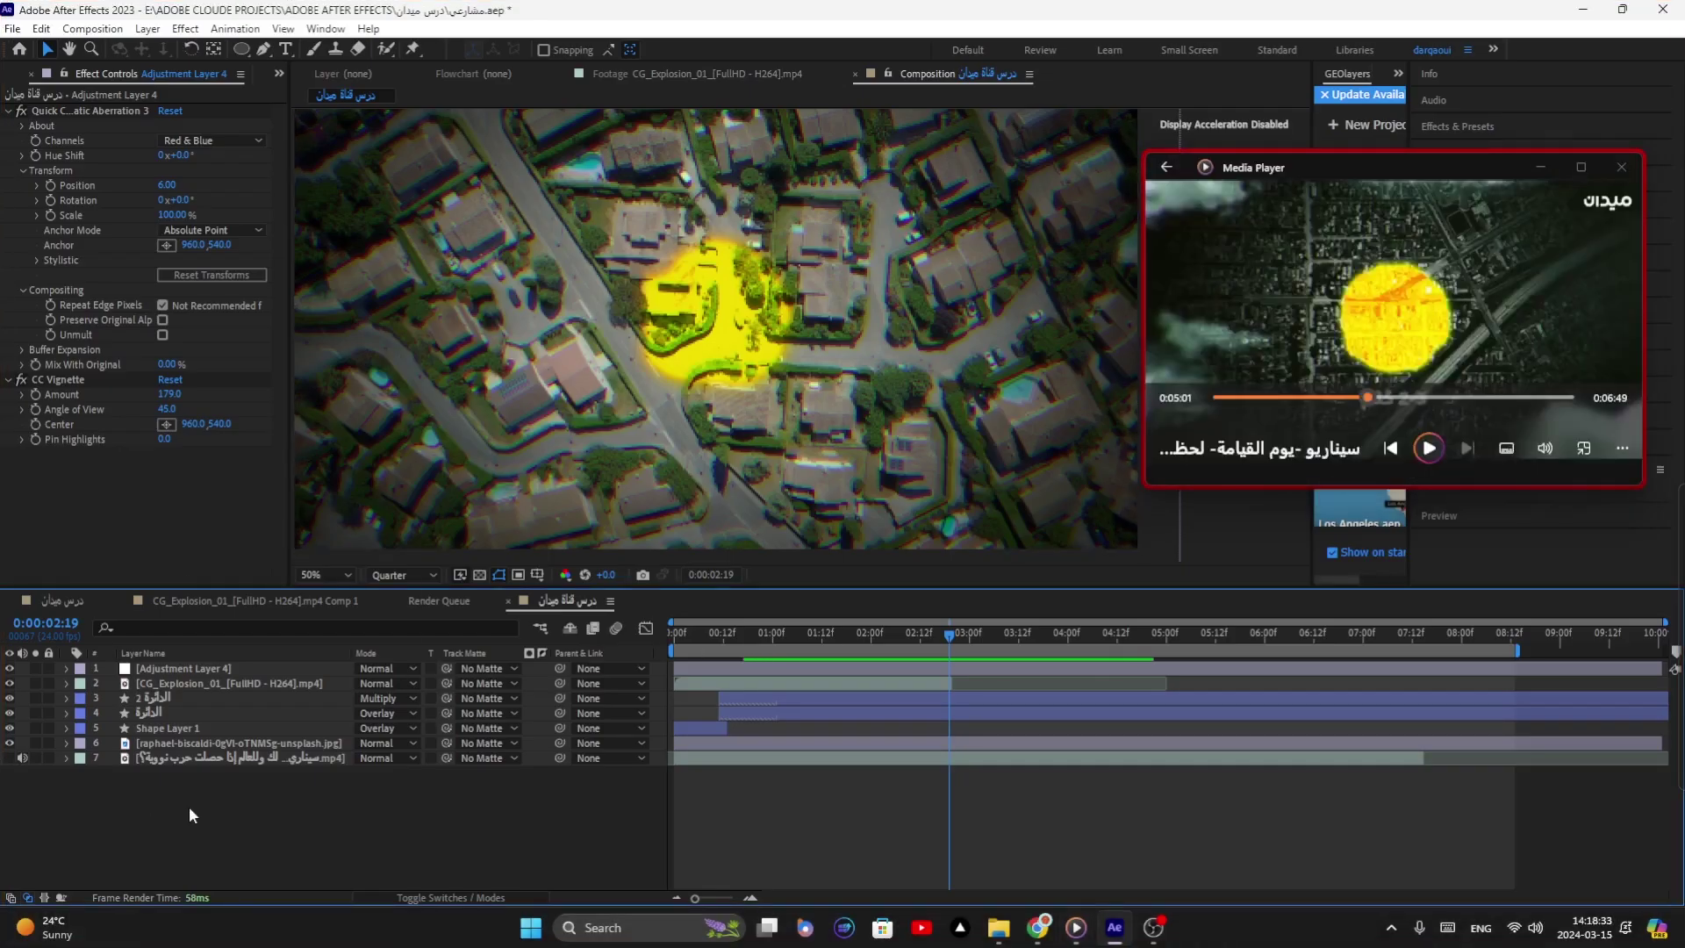
{"action": "right_click", "coordinate": [188, 805]}
{"action": "mouse_move", "coordinate": [232, 589]}
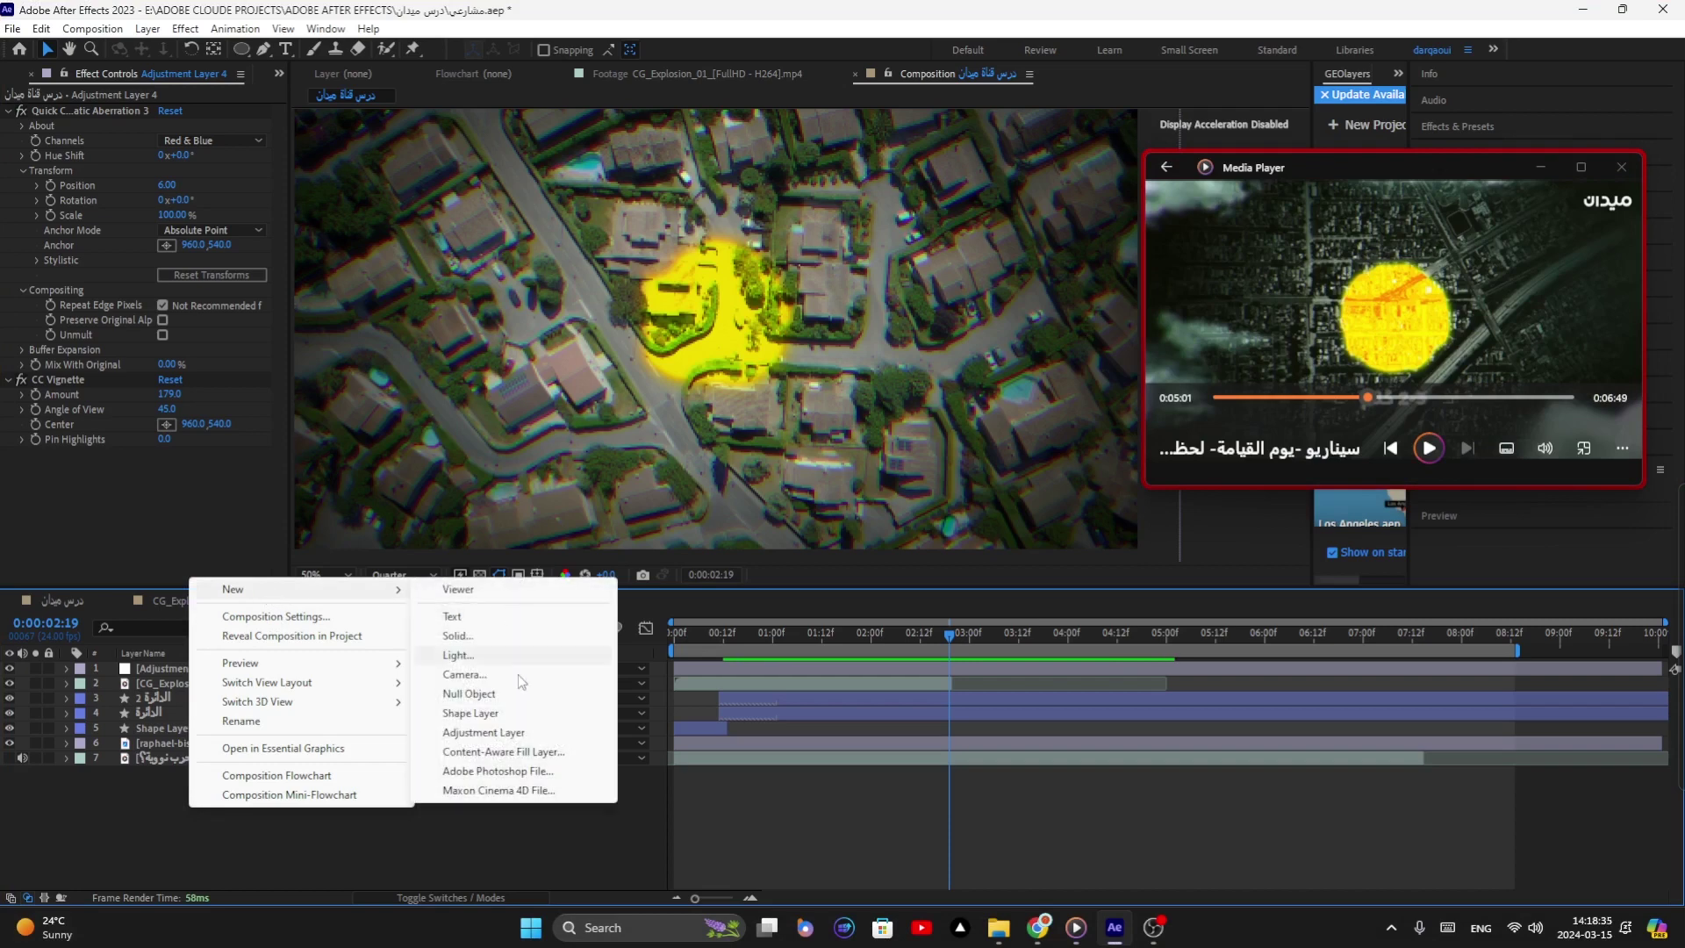
{"action": "left_click", "coordinate": [503, 737]}
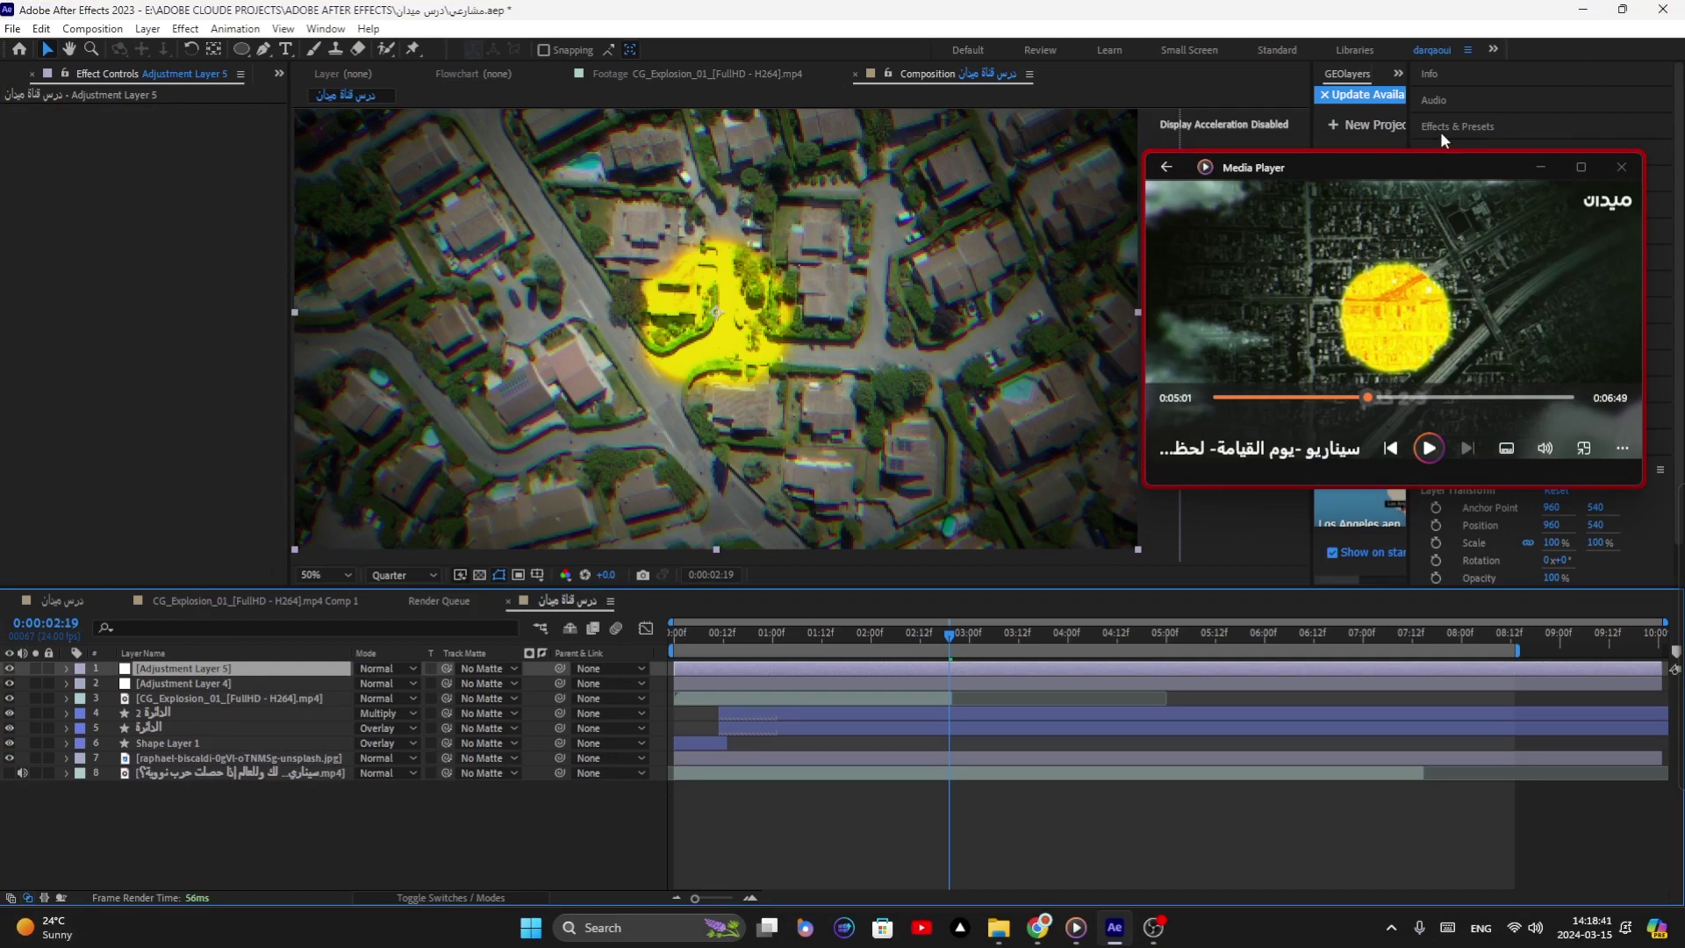
Step: Apply the Tint effect to the new adjustment layer and inspect the image in the viewer
{"action": "key", "text": "ctrl+space"}
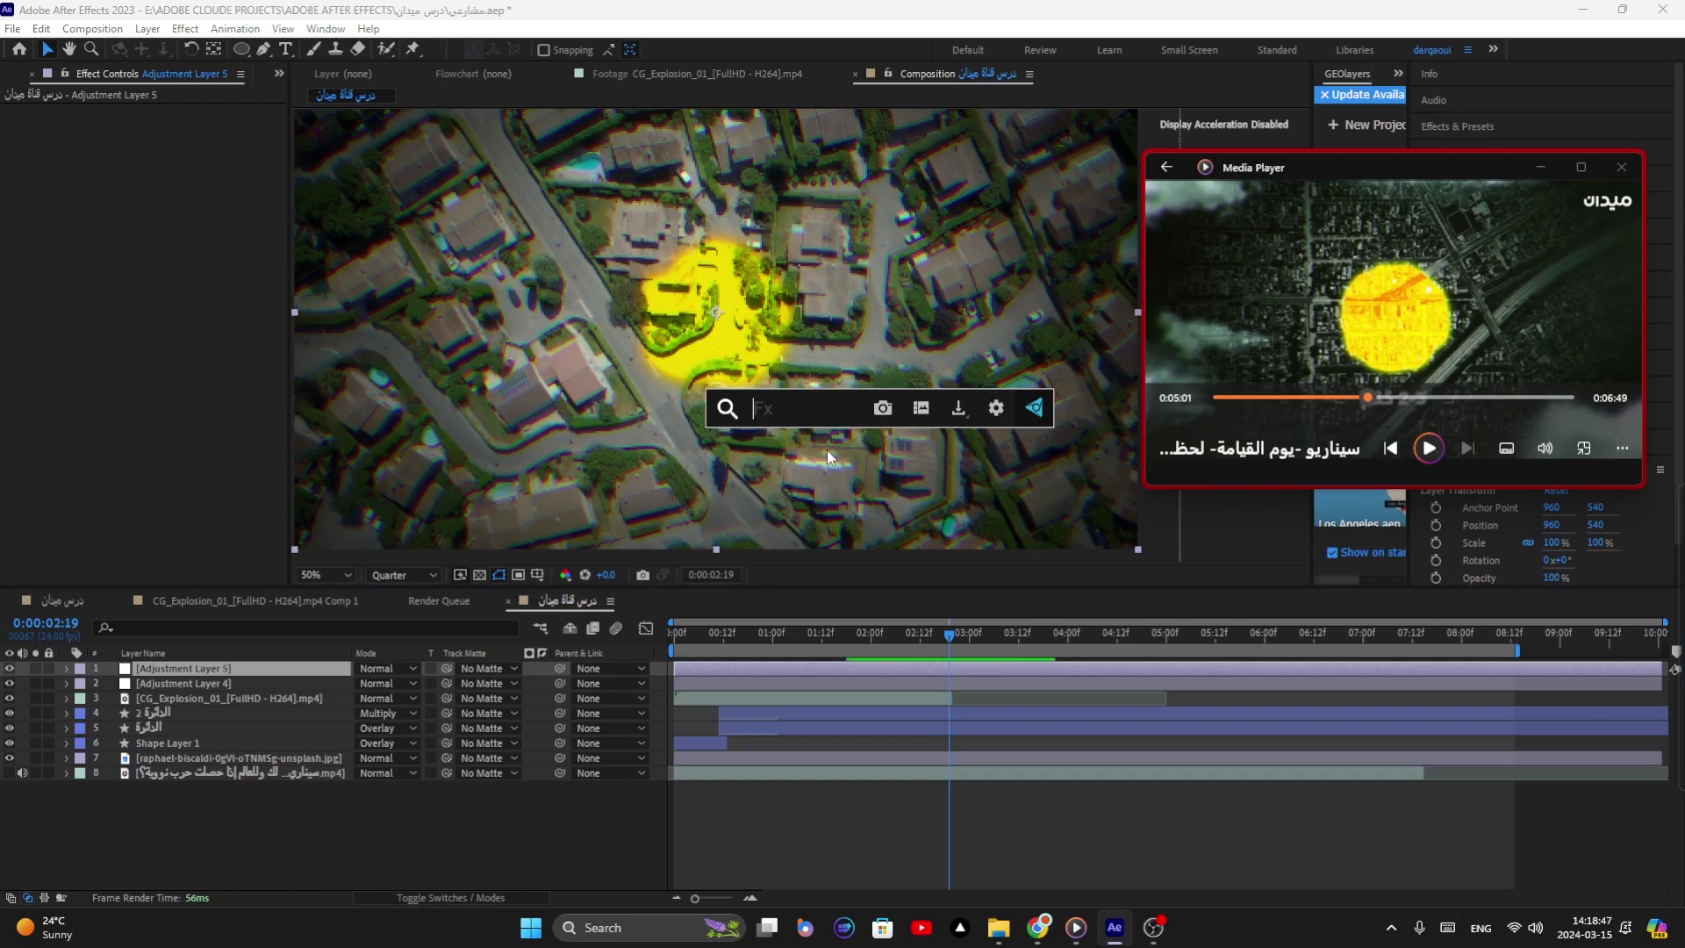
{"action": "type", "text": "tint"}
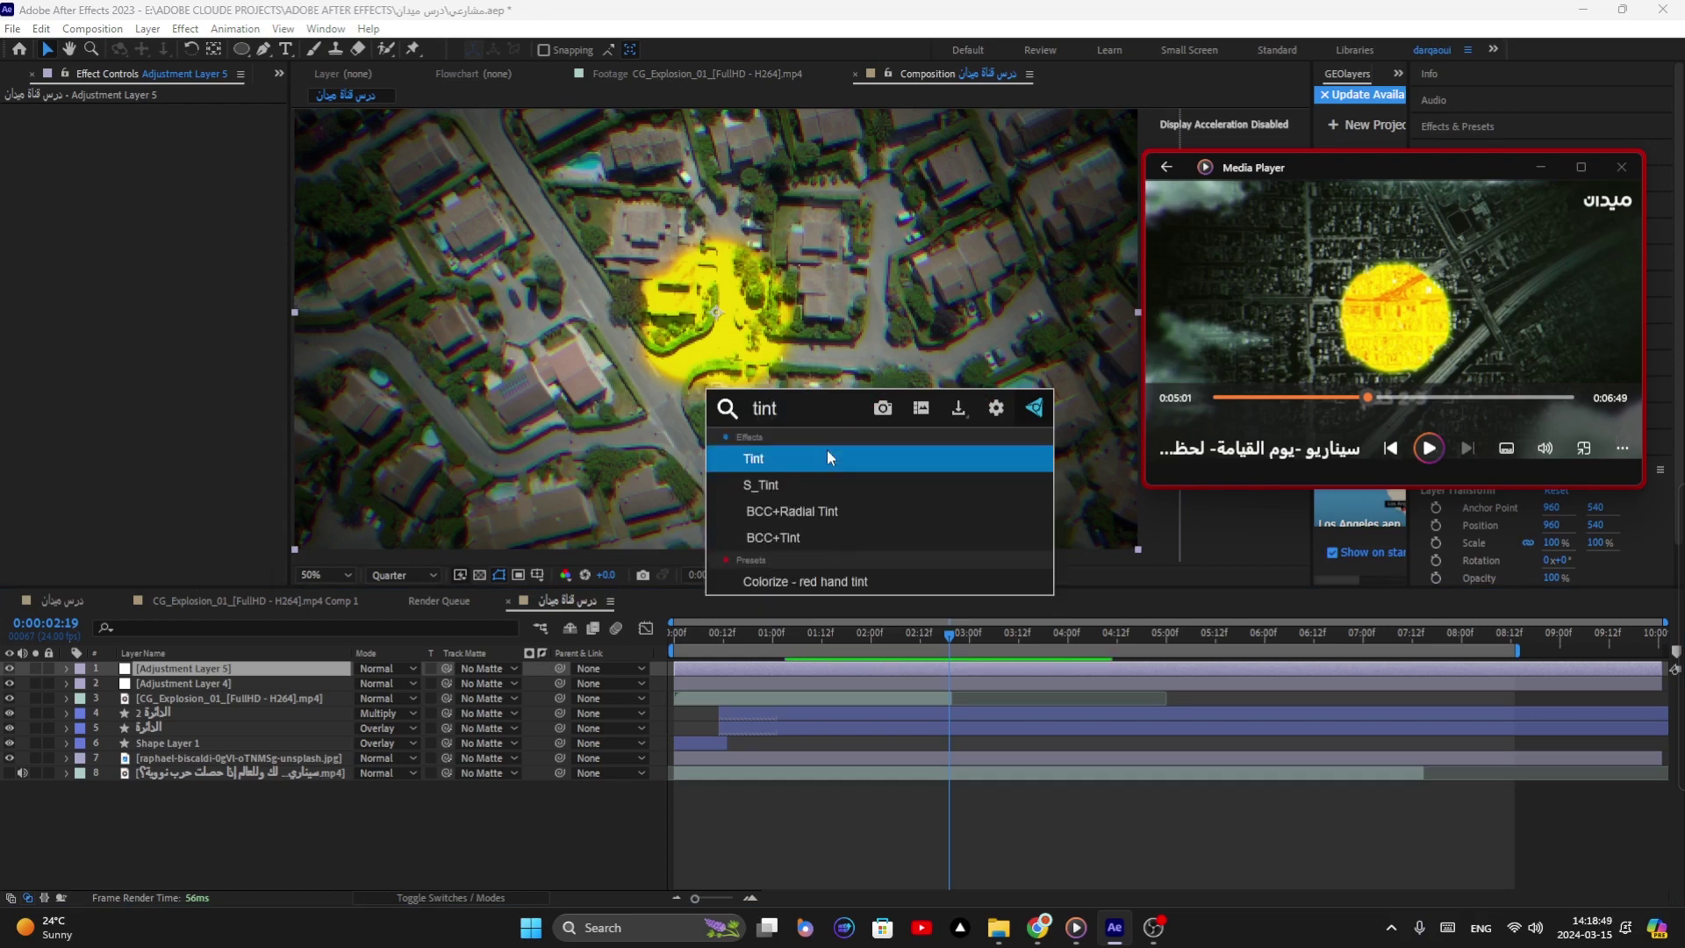
{"action": "key", "text": "Return"}
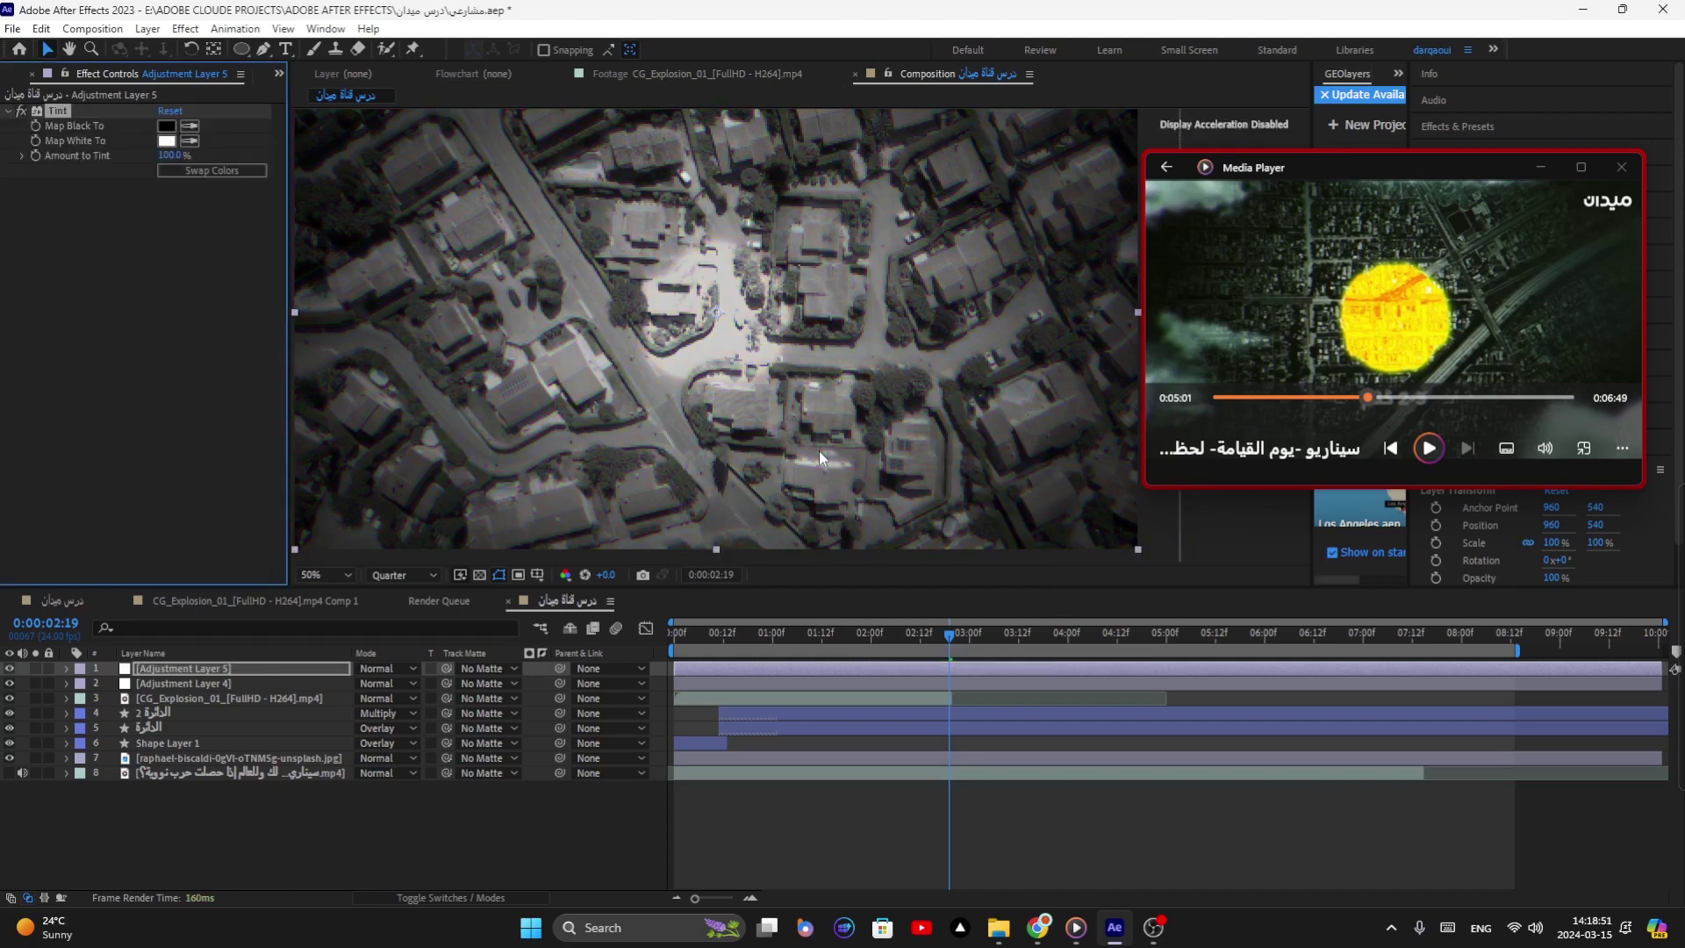
{"action": "scroll", "coordinate": [713, 271], "scroll_direction": "down", "scroll_amount": 2}
{"action": "scroll", "coordinate": [713, 270], "scroll_direction": "up", "scroll_amount": 2}
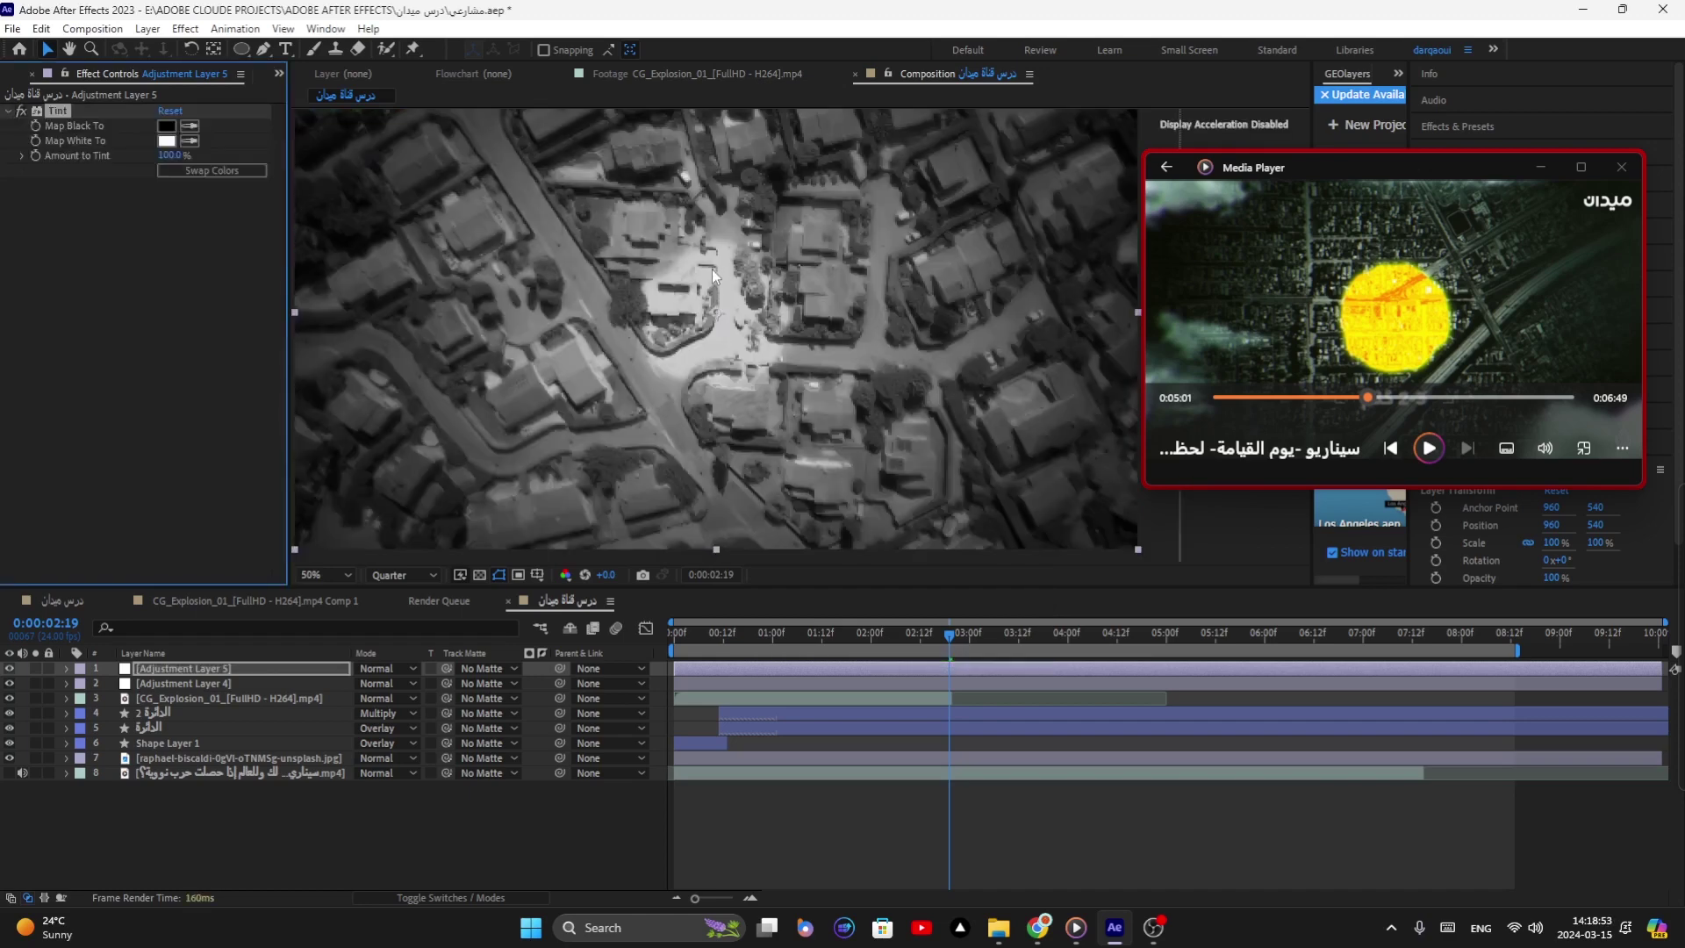
Step: Set the Tint effect's Map White To color to pale green D7FBDF and scrub through the explosion to check the look
{"action": "left_click", "coordinate": [166, 140]}
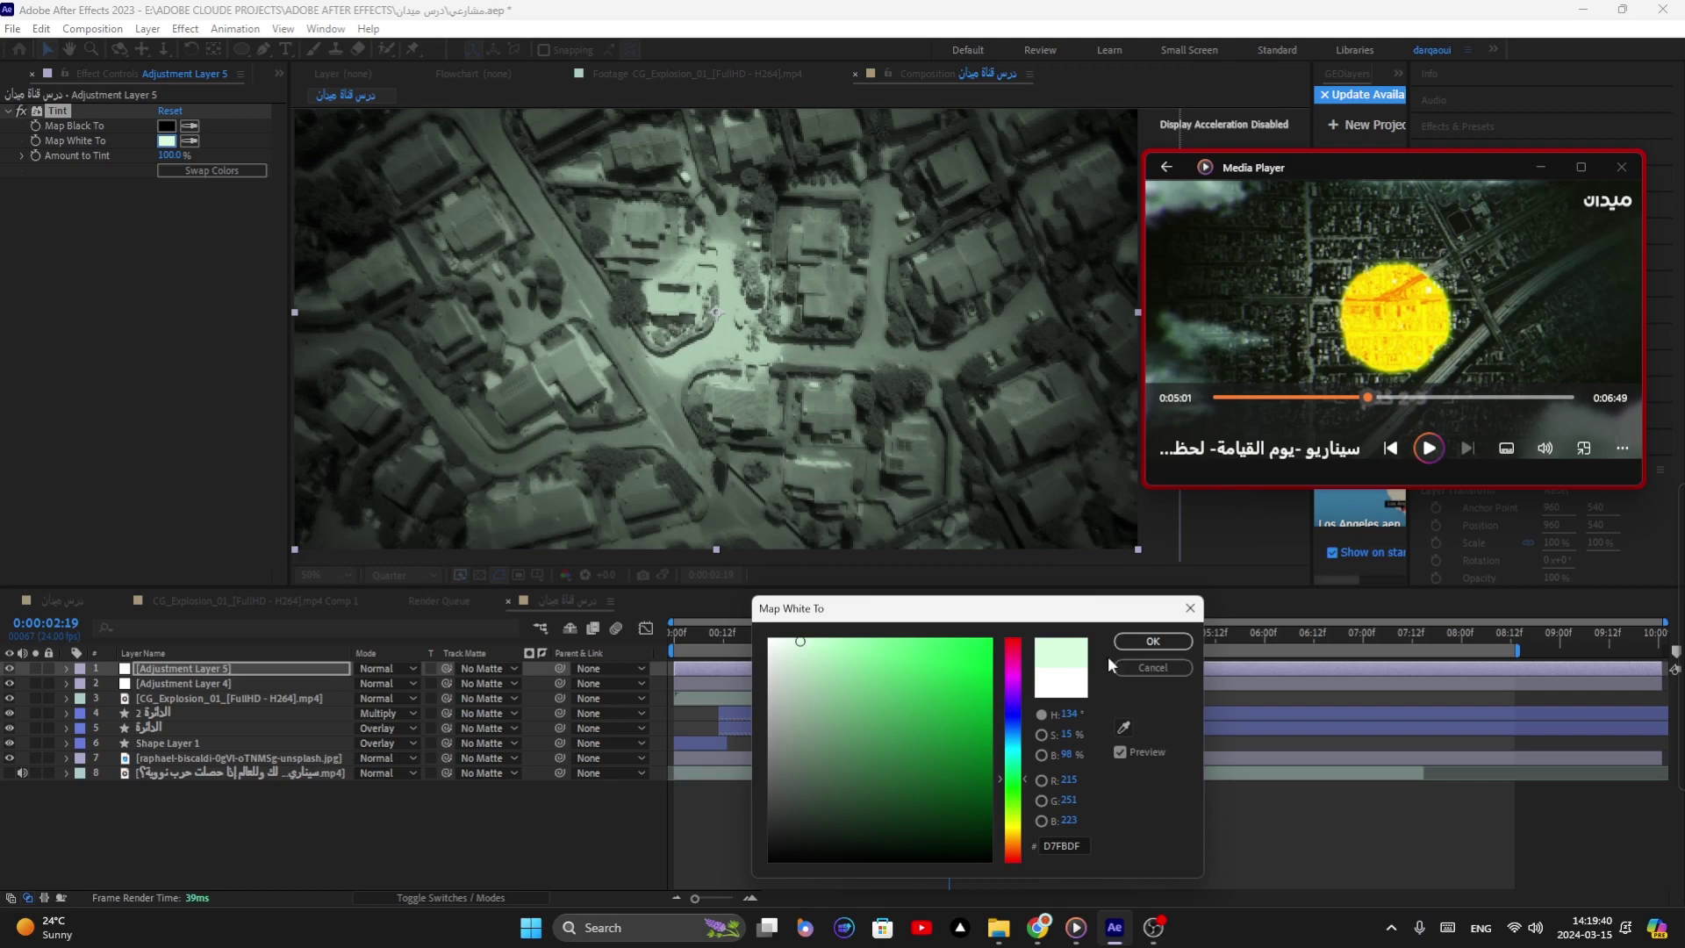
{"action": "left_click", "coordinate": [1149, 641]}
{"action": "scroll", "coordinate": [718, 432], "scroll_direction": "down", "scroll_amount": 2}
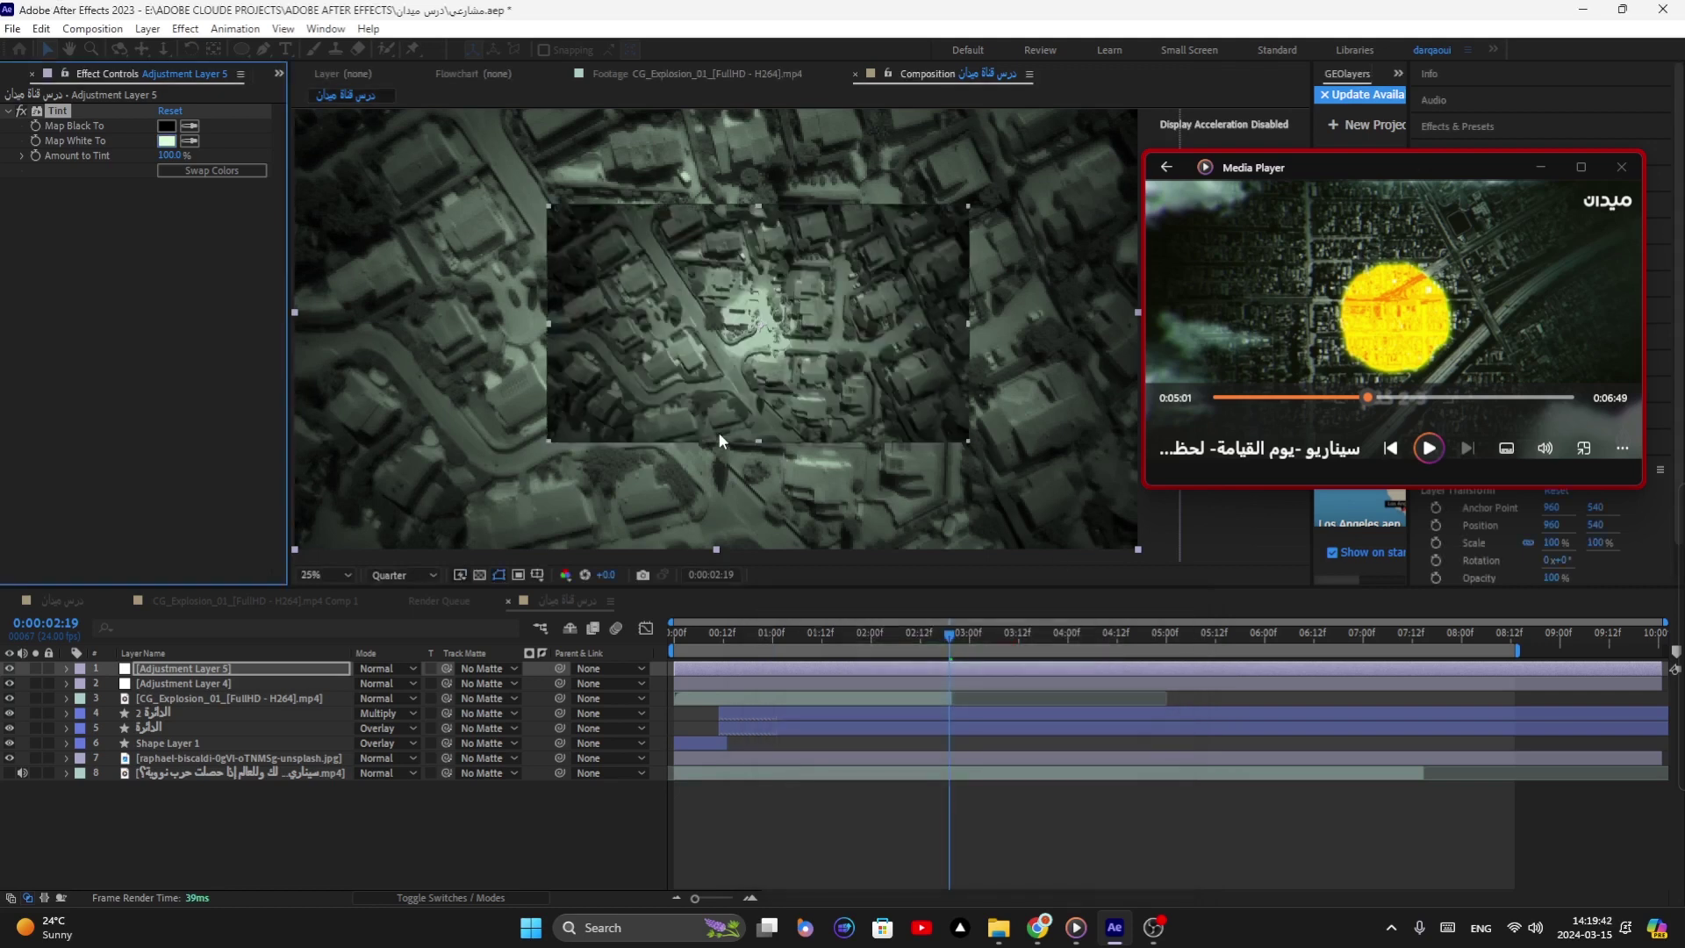
{"action": "left_click", "coordinate": [679, 643]}
{"action": "left_click_drag", "start_coordinate": [679, 643], "coordinate": [890, 657]}
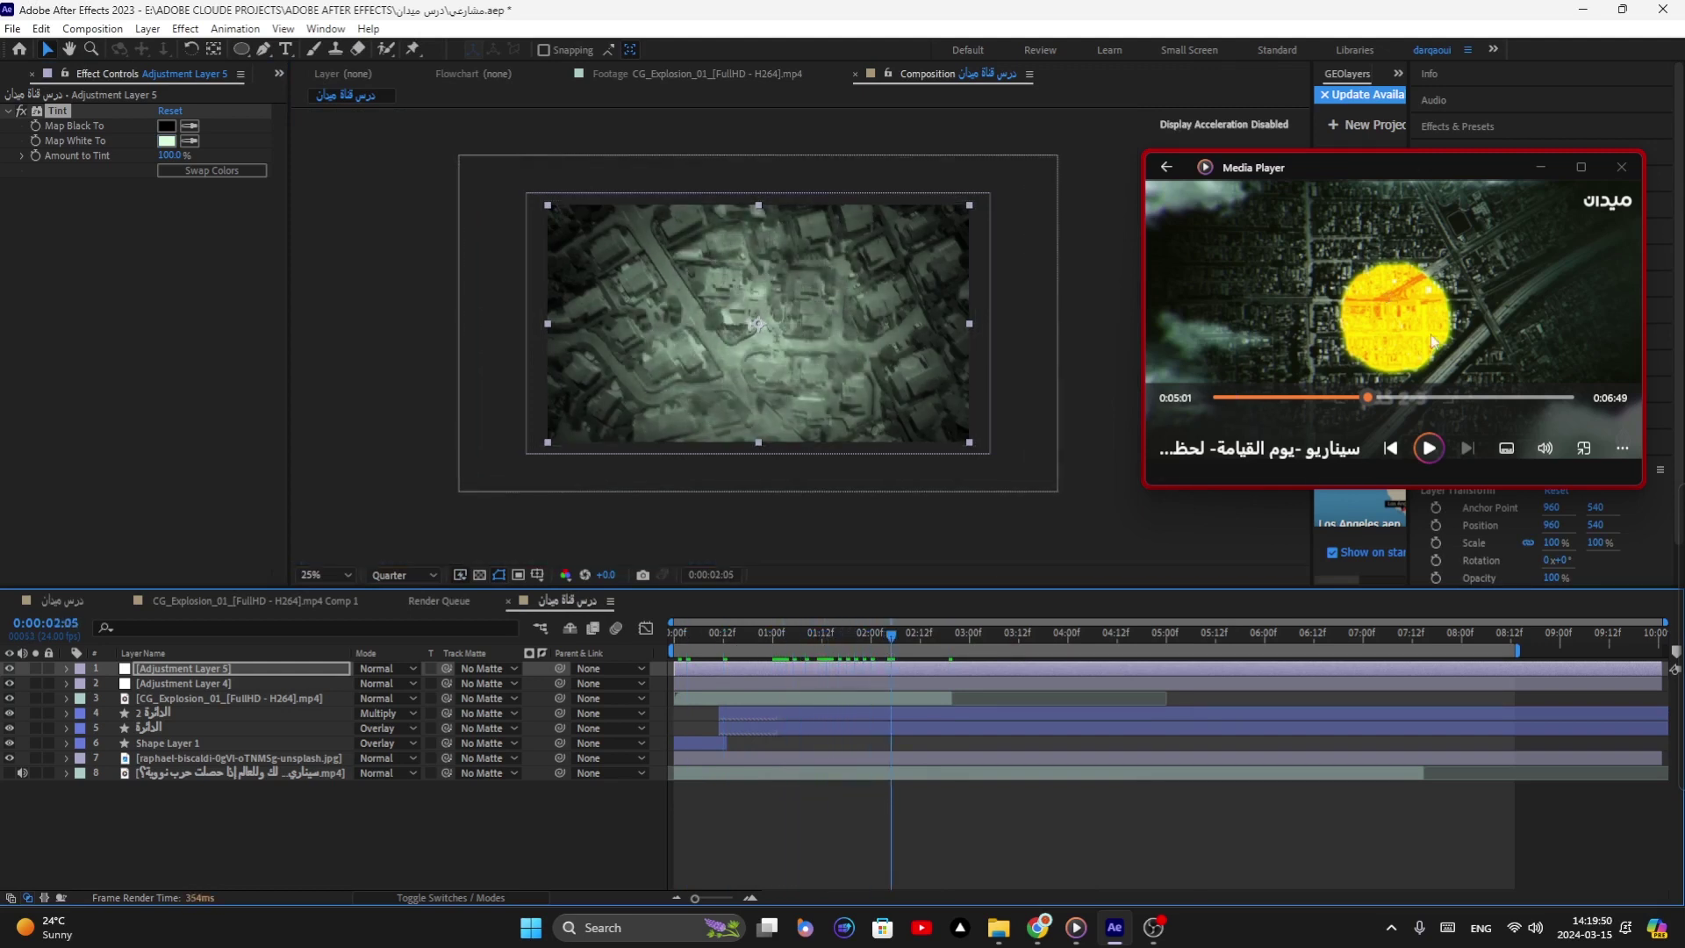
{"action": "left_click_drag", "start_coordinate": [896, 641], "coordinate": [955, 646]}
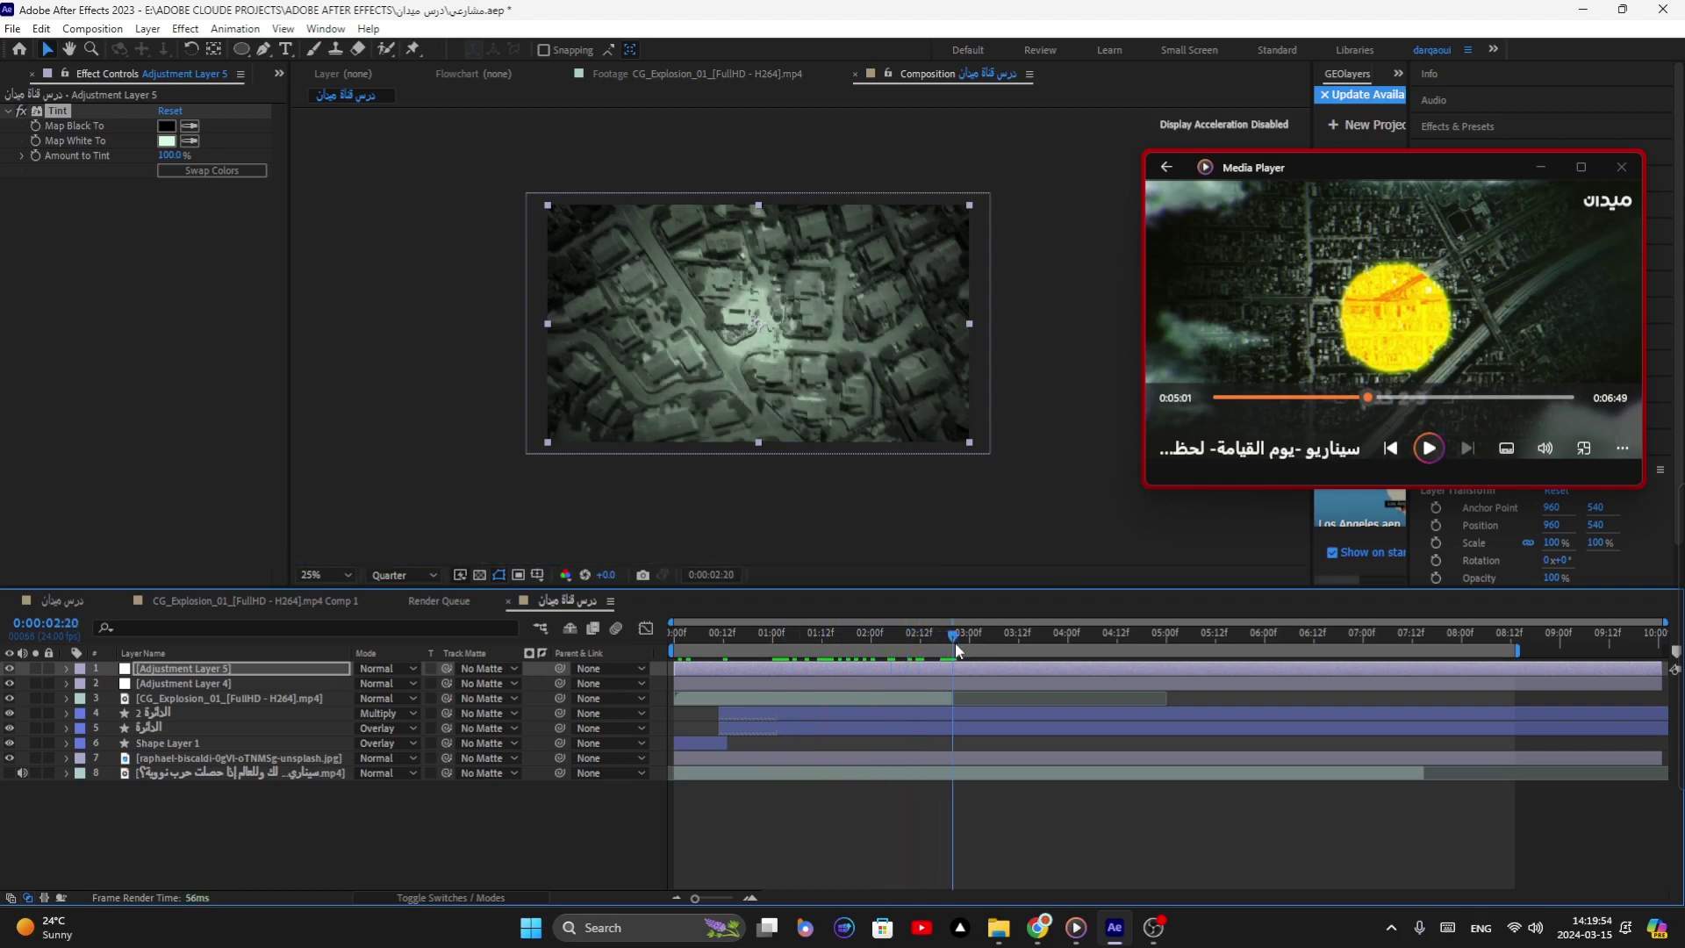
Step: Copy the inverted circular mask from Adjustment Layer 4 onto Adjustment Layer 5 and save the project
{"action": "left_click", "coordinate": [871, 682]}
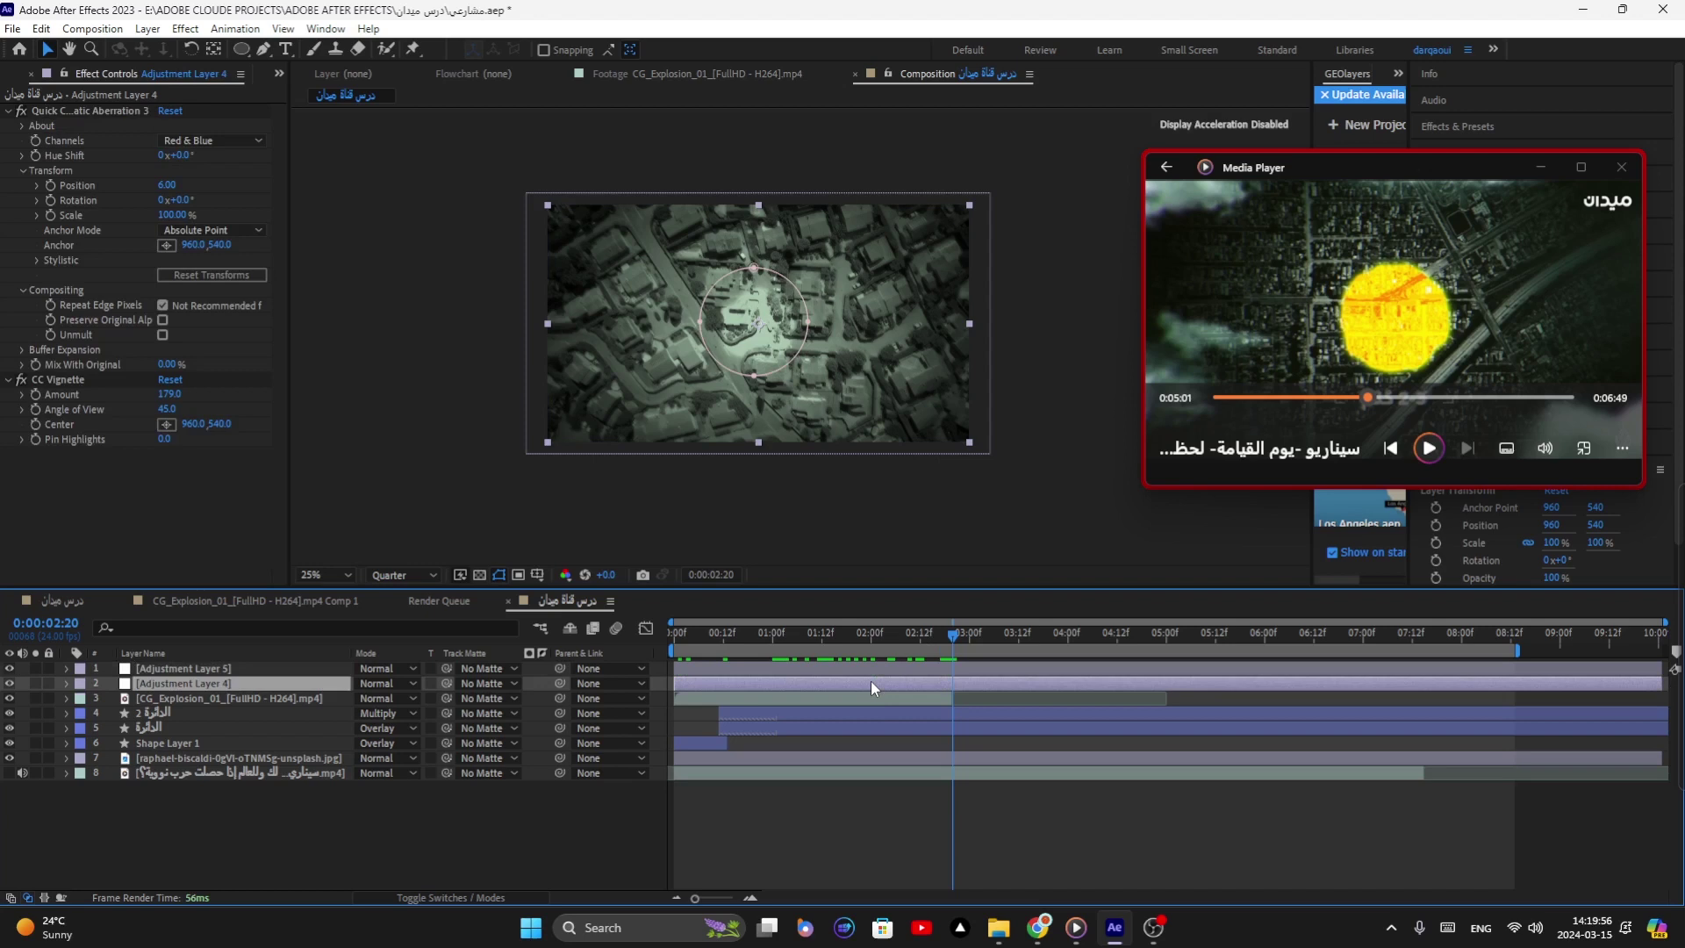
{"action": "left_click", "coordinate": [67, 684]}
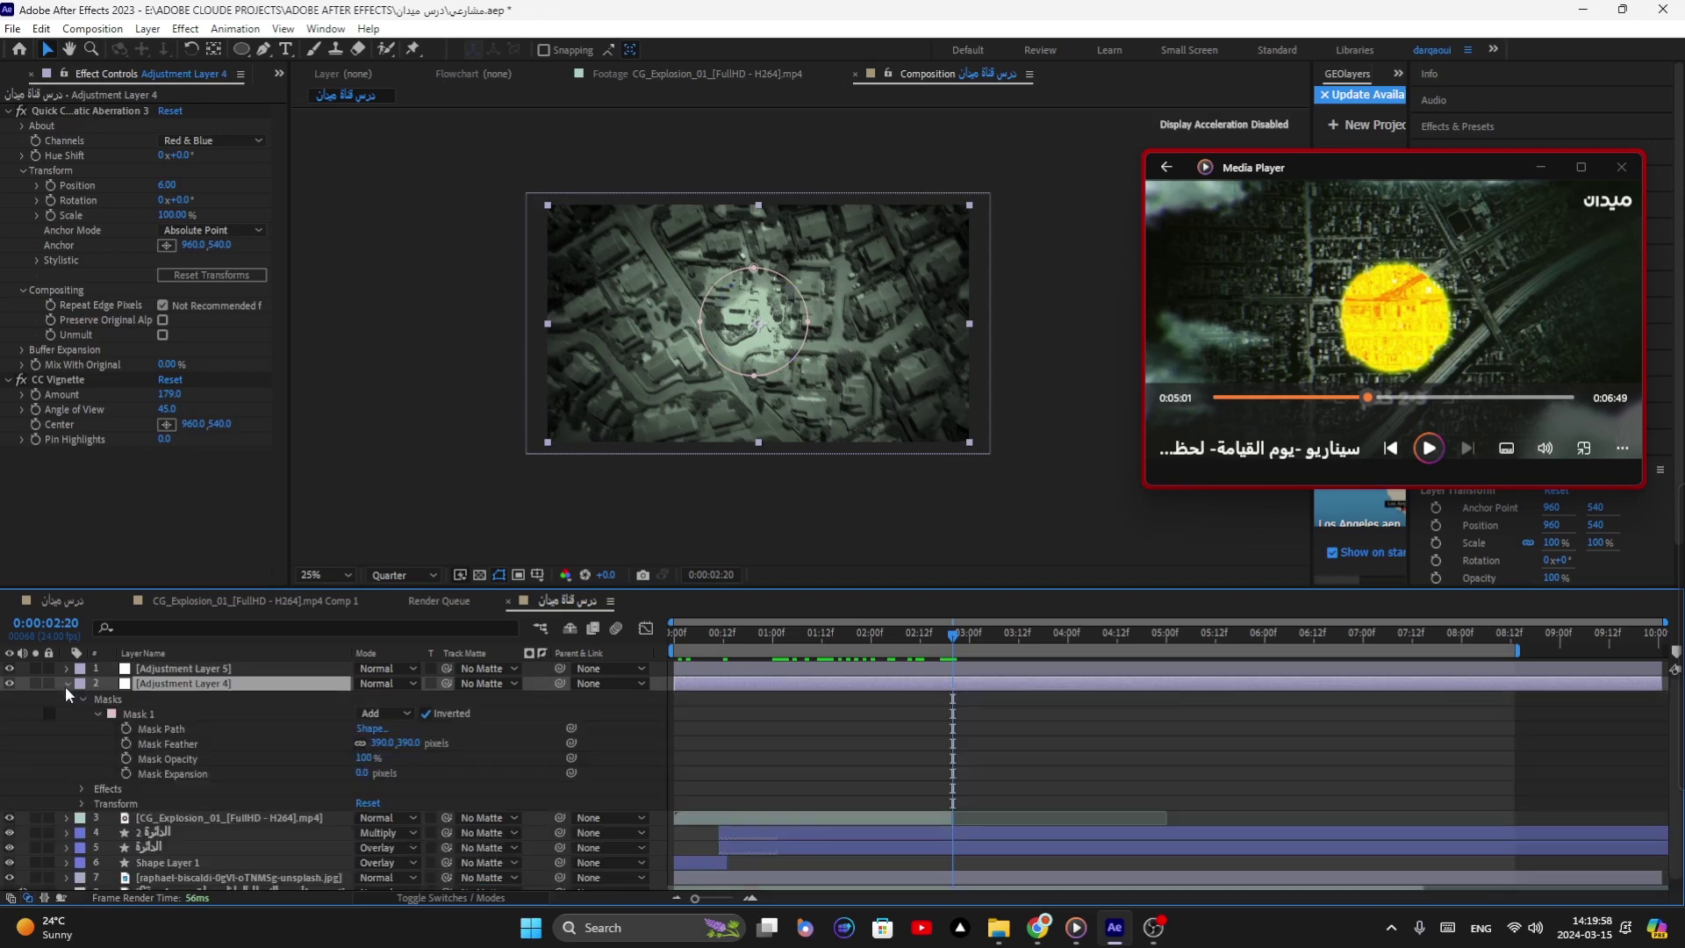
{"action": "left_click", "coordinate": [129, 711]}
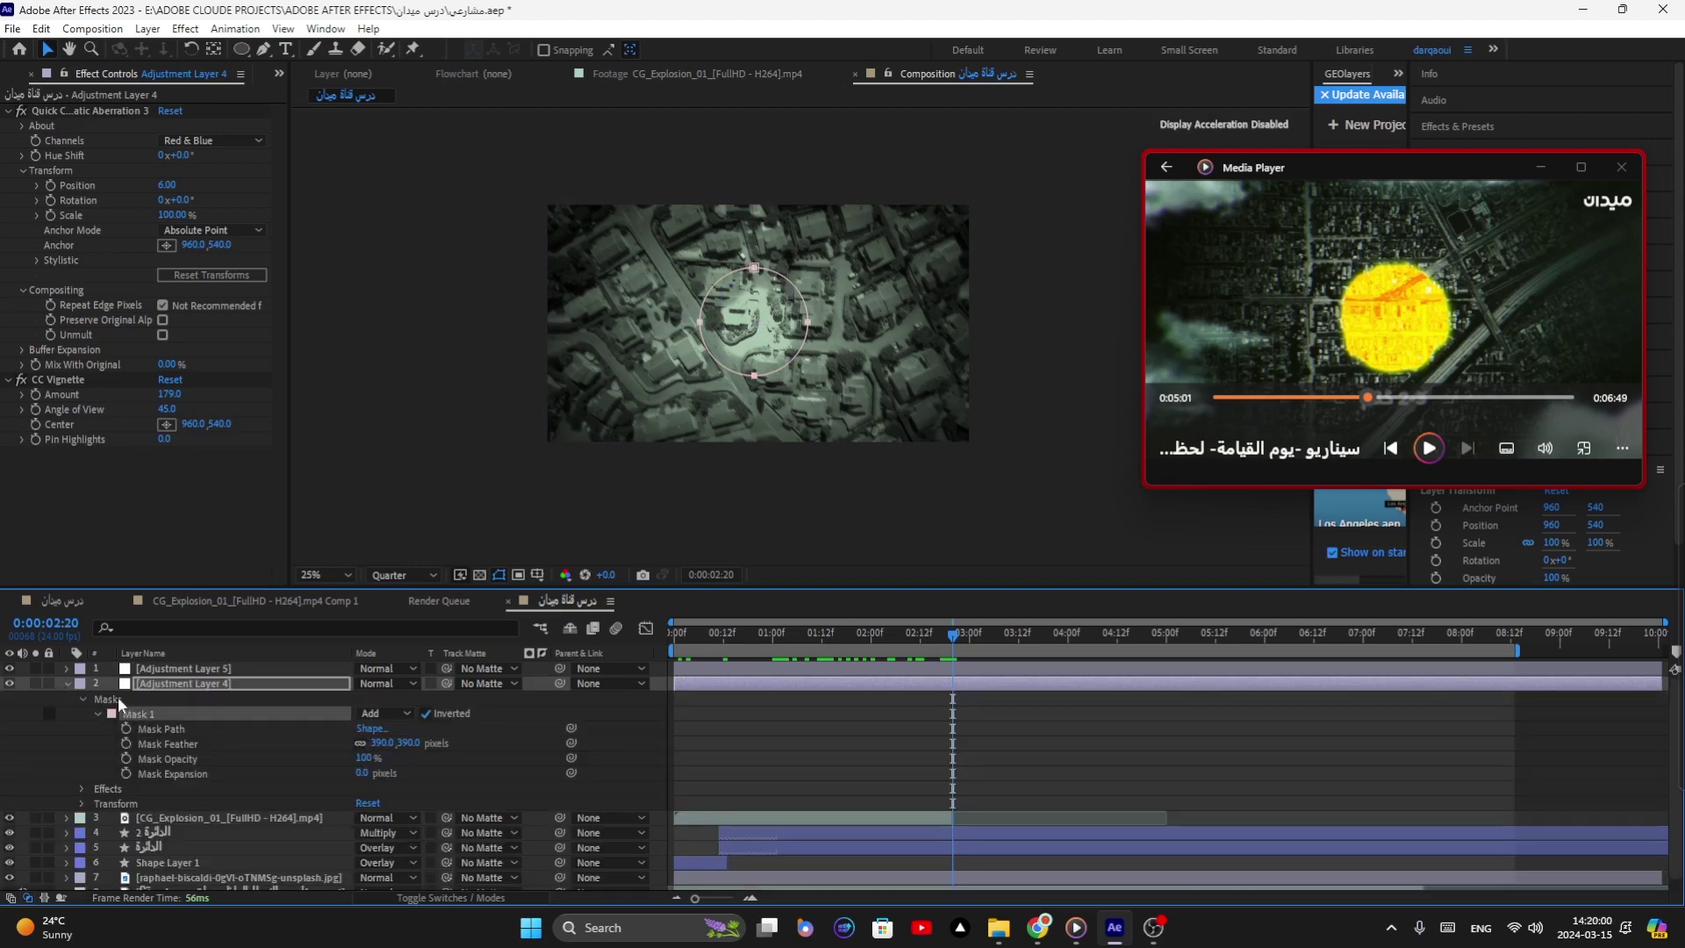
{"action": "left_click", "coordinate": [119, 699]}
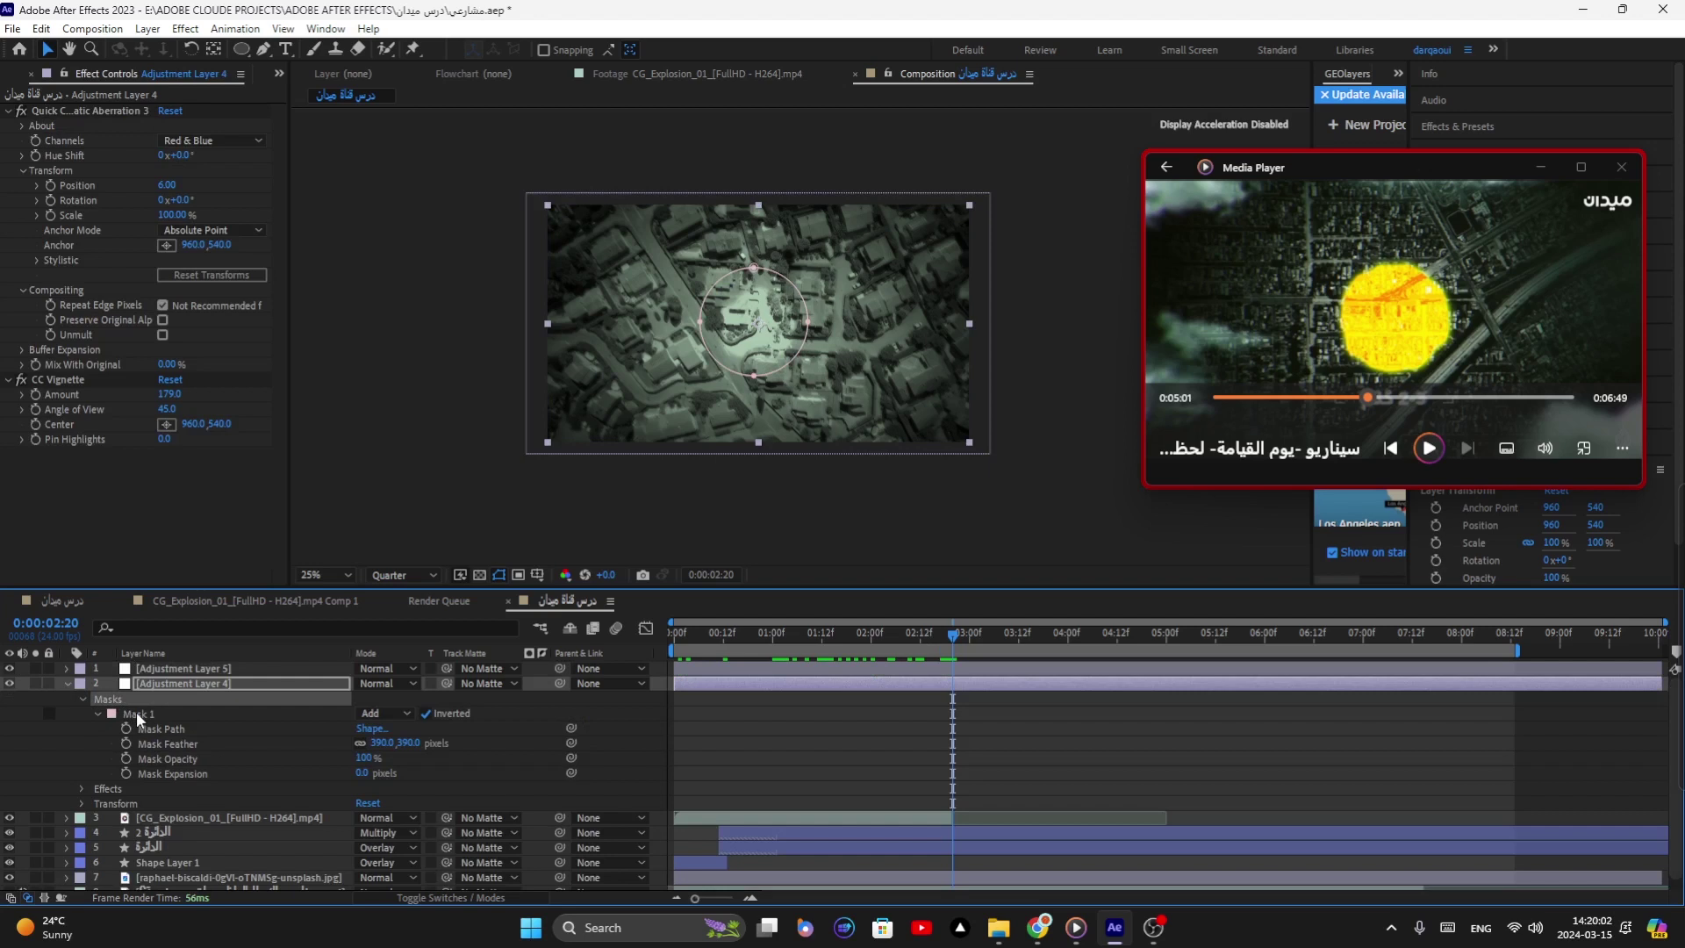
{"action": "left_click", "coordinate": [156, 667]}
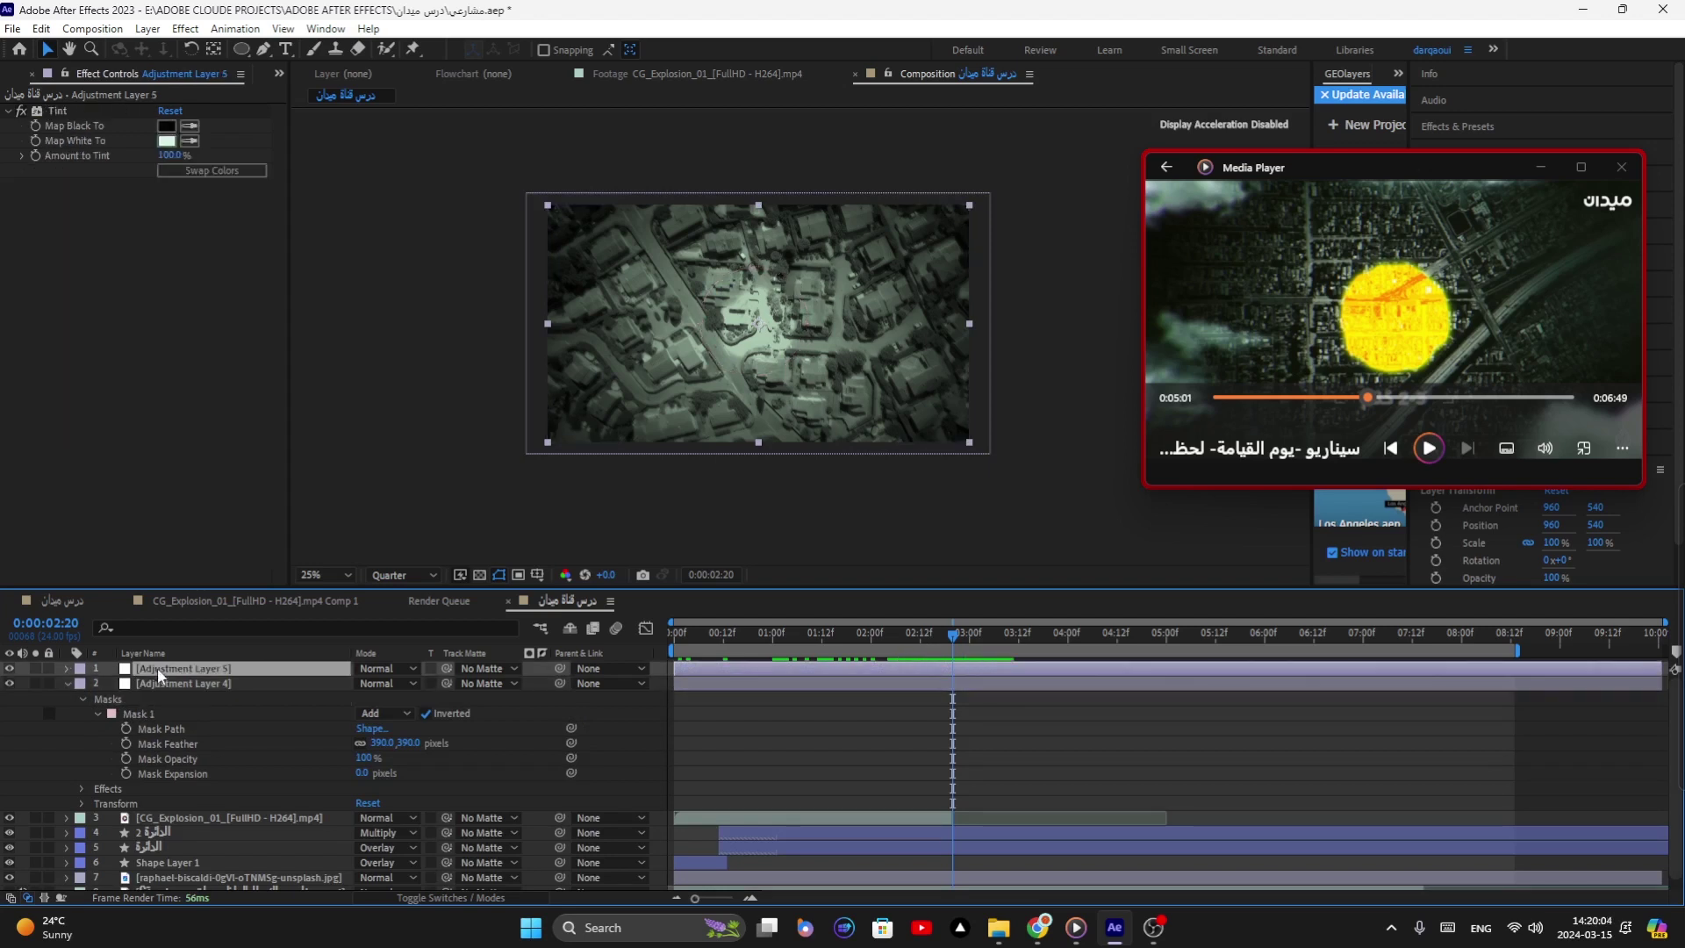
{"action": "key", "text": "Return"}
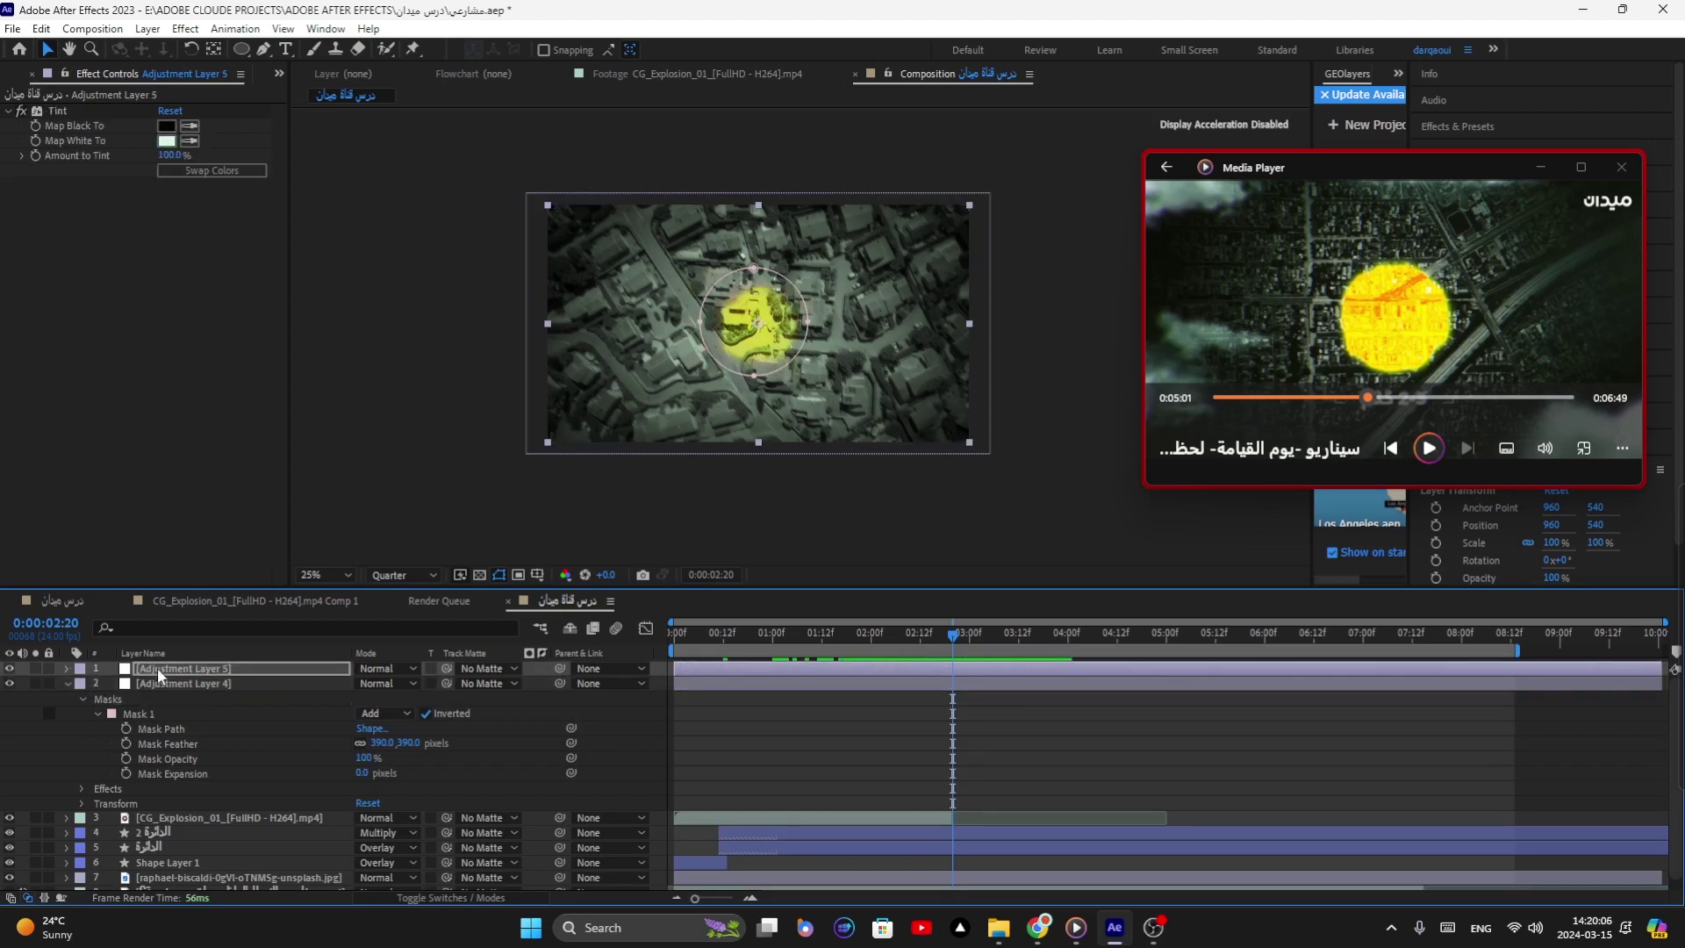
{"action": "left_click", "coordinate": [70, 682]}
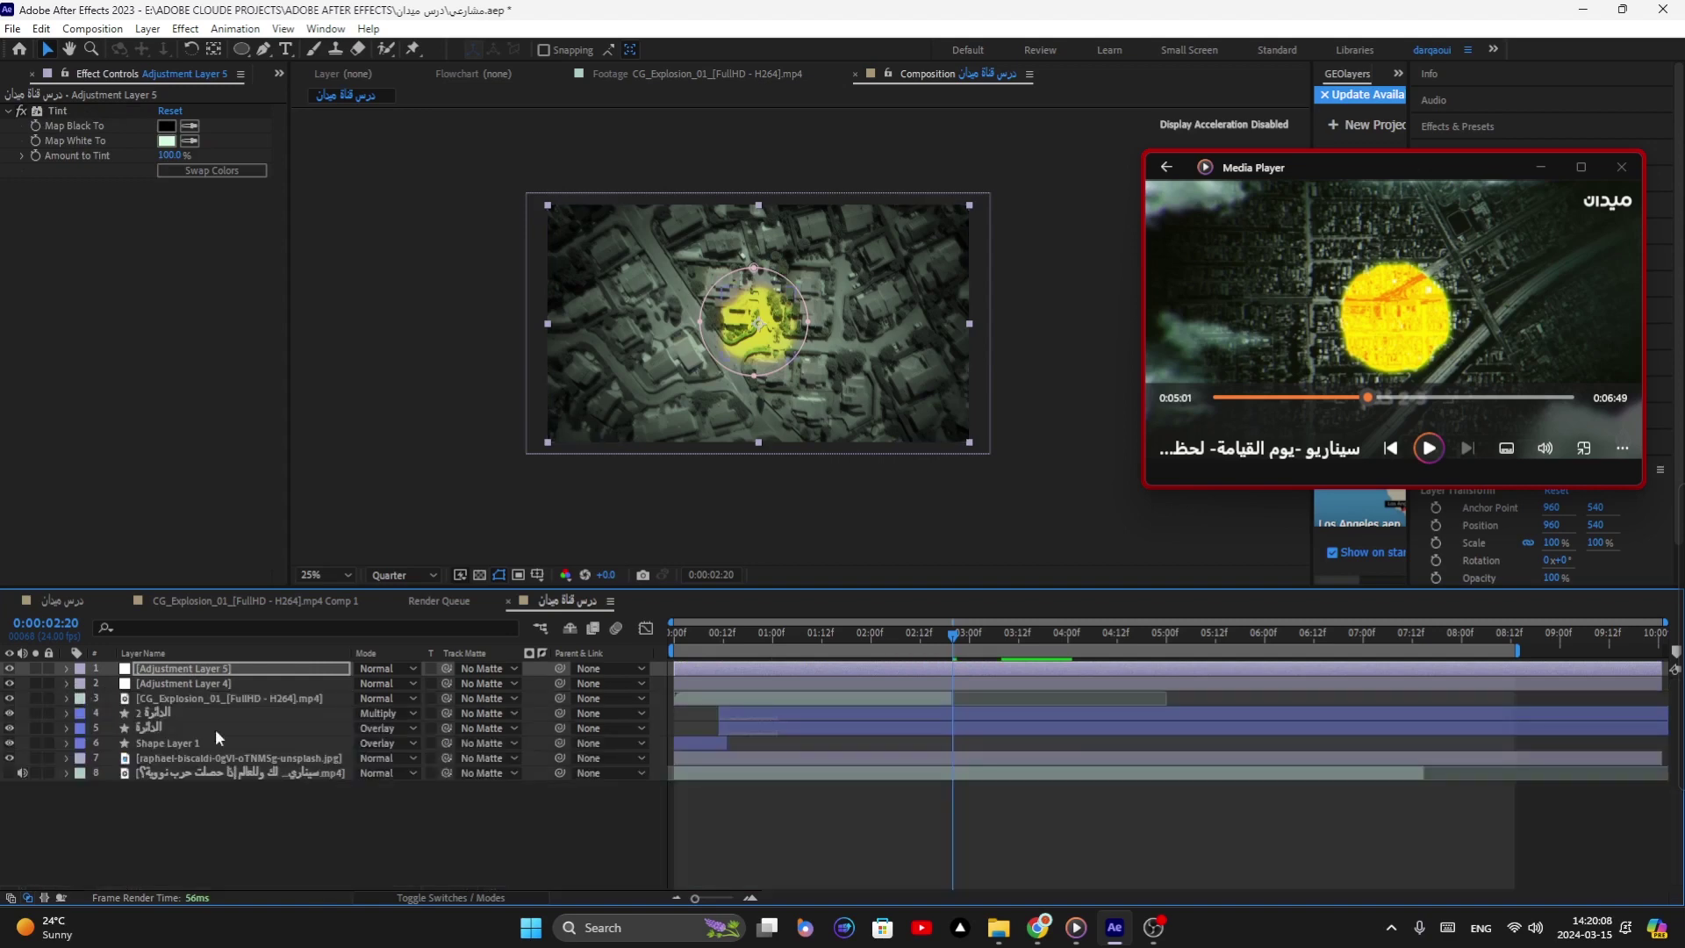
{"action": "key", "text": "ctrl+s"}
Step: Expand the mask properties of Adjustment Layer 5 and set the mask feather to 155 pixels
{"action": "scroll", "coordinate": [766, 345], "scroll_direction": "up", "scroll_amount": 2}
{"action": "left_click", "coordinate": [66, 668]}
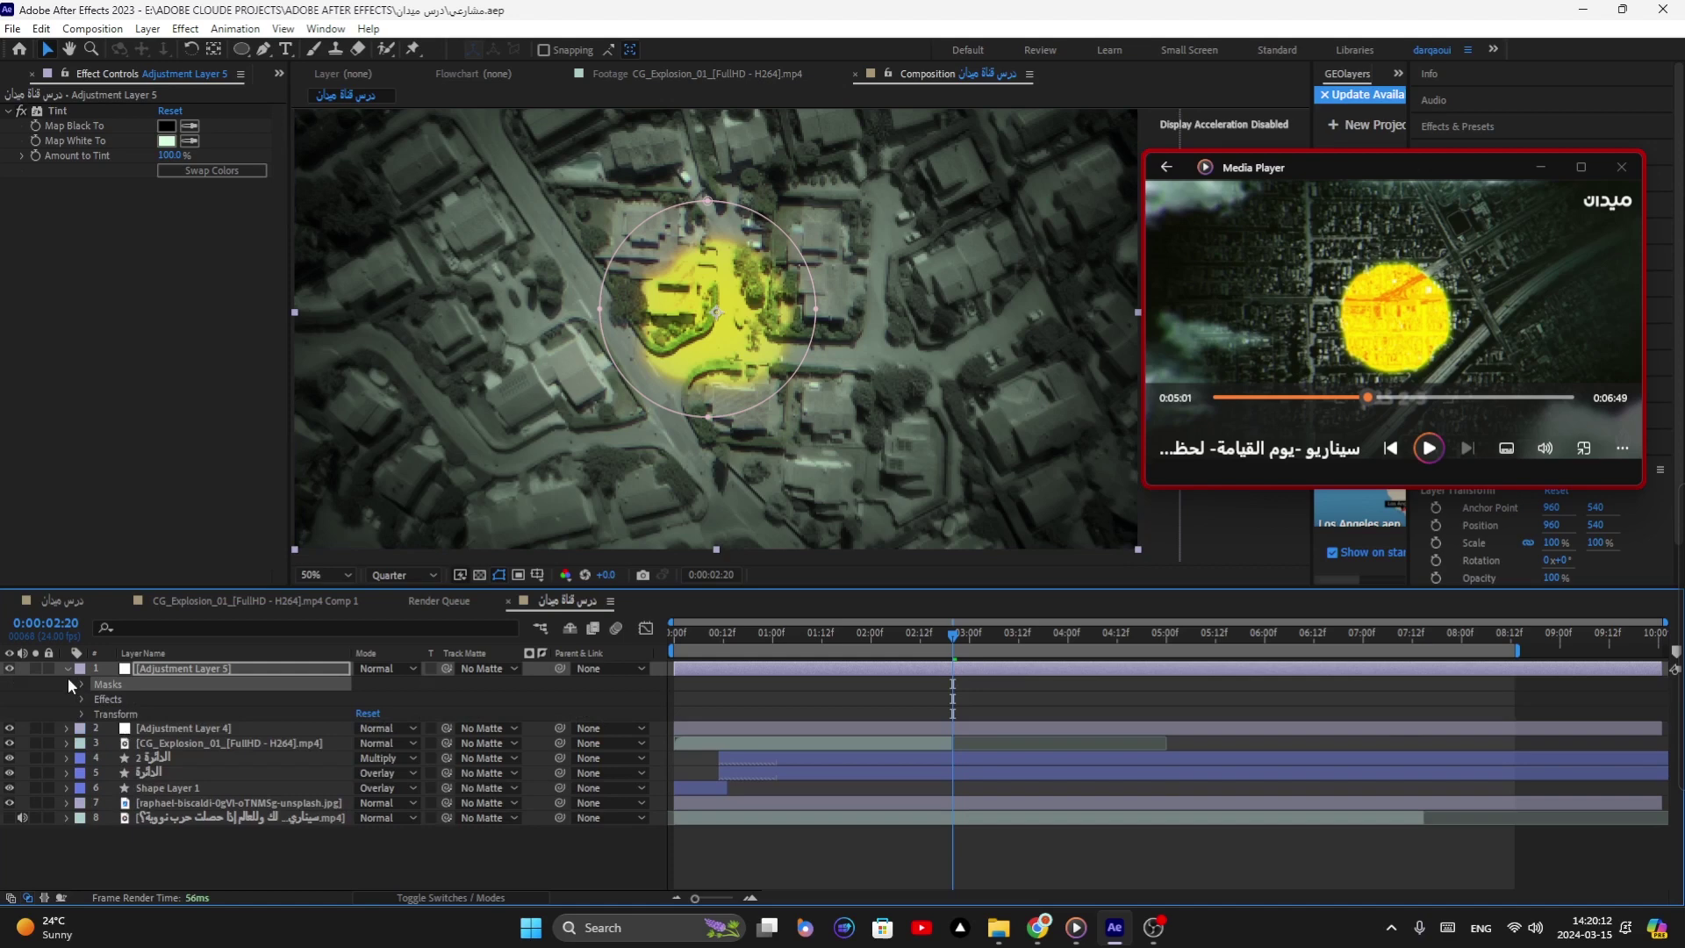
{"action": "left_click", "coordinate": [82, 683]}
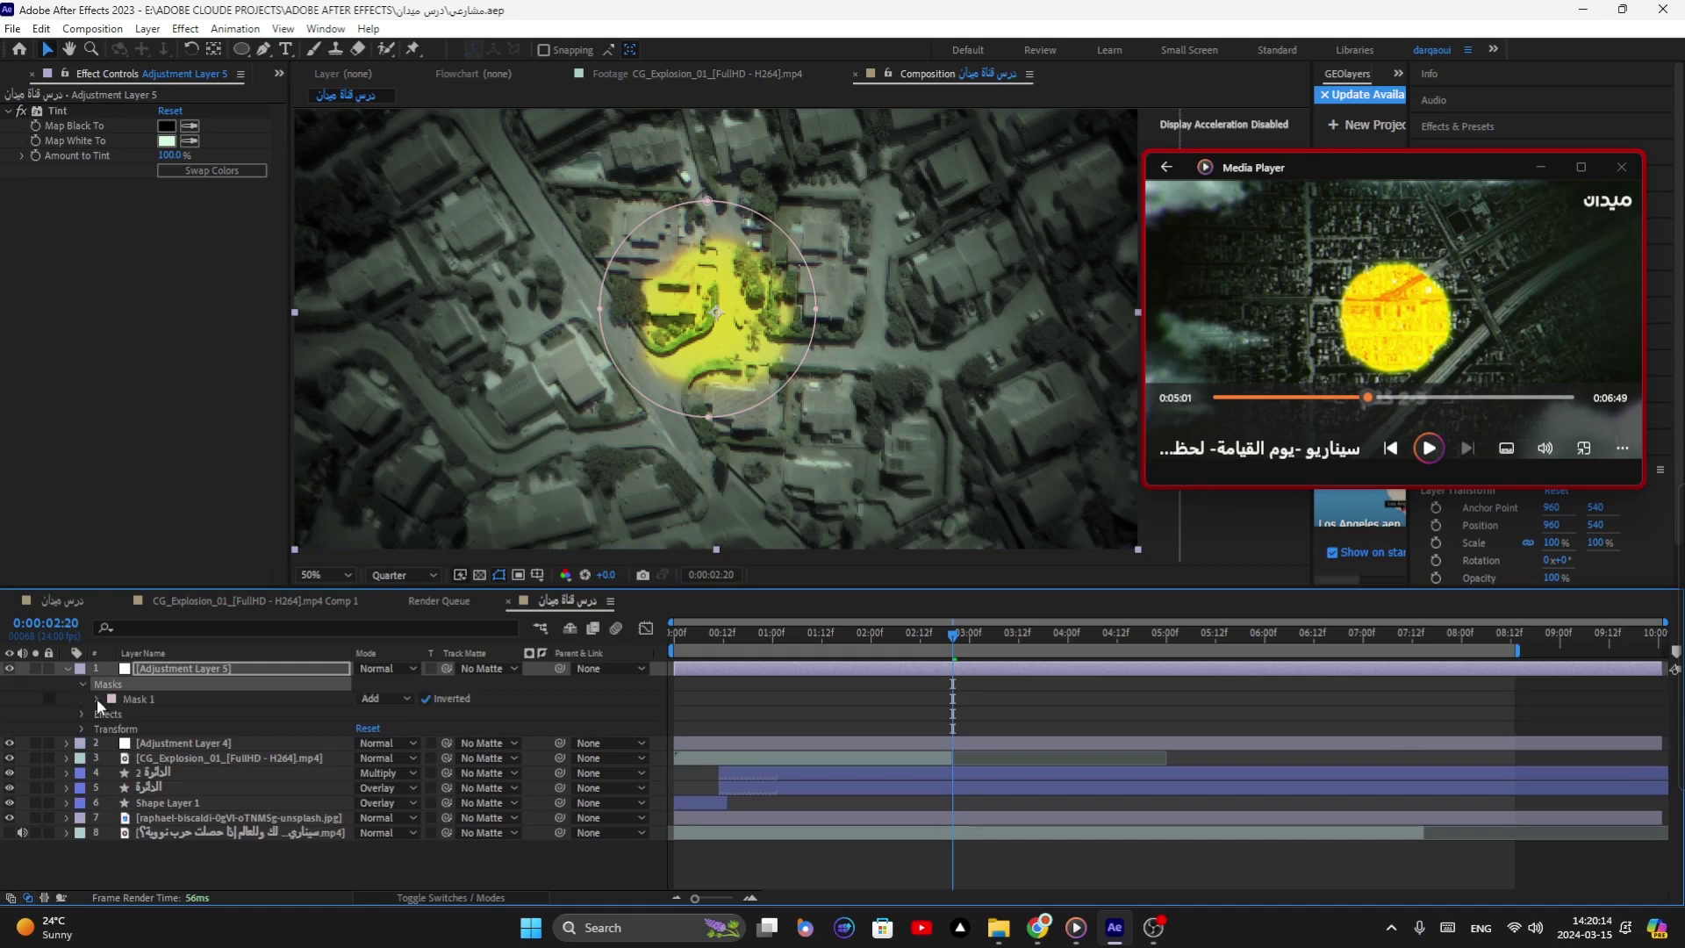
{"action": "left_click", "coordinate": [97, 698]}
{"action": "left_click_drag", "start_coordinate": [387, 729], "coordinate": [347, 731]}
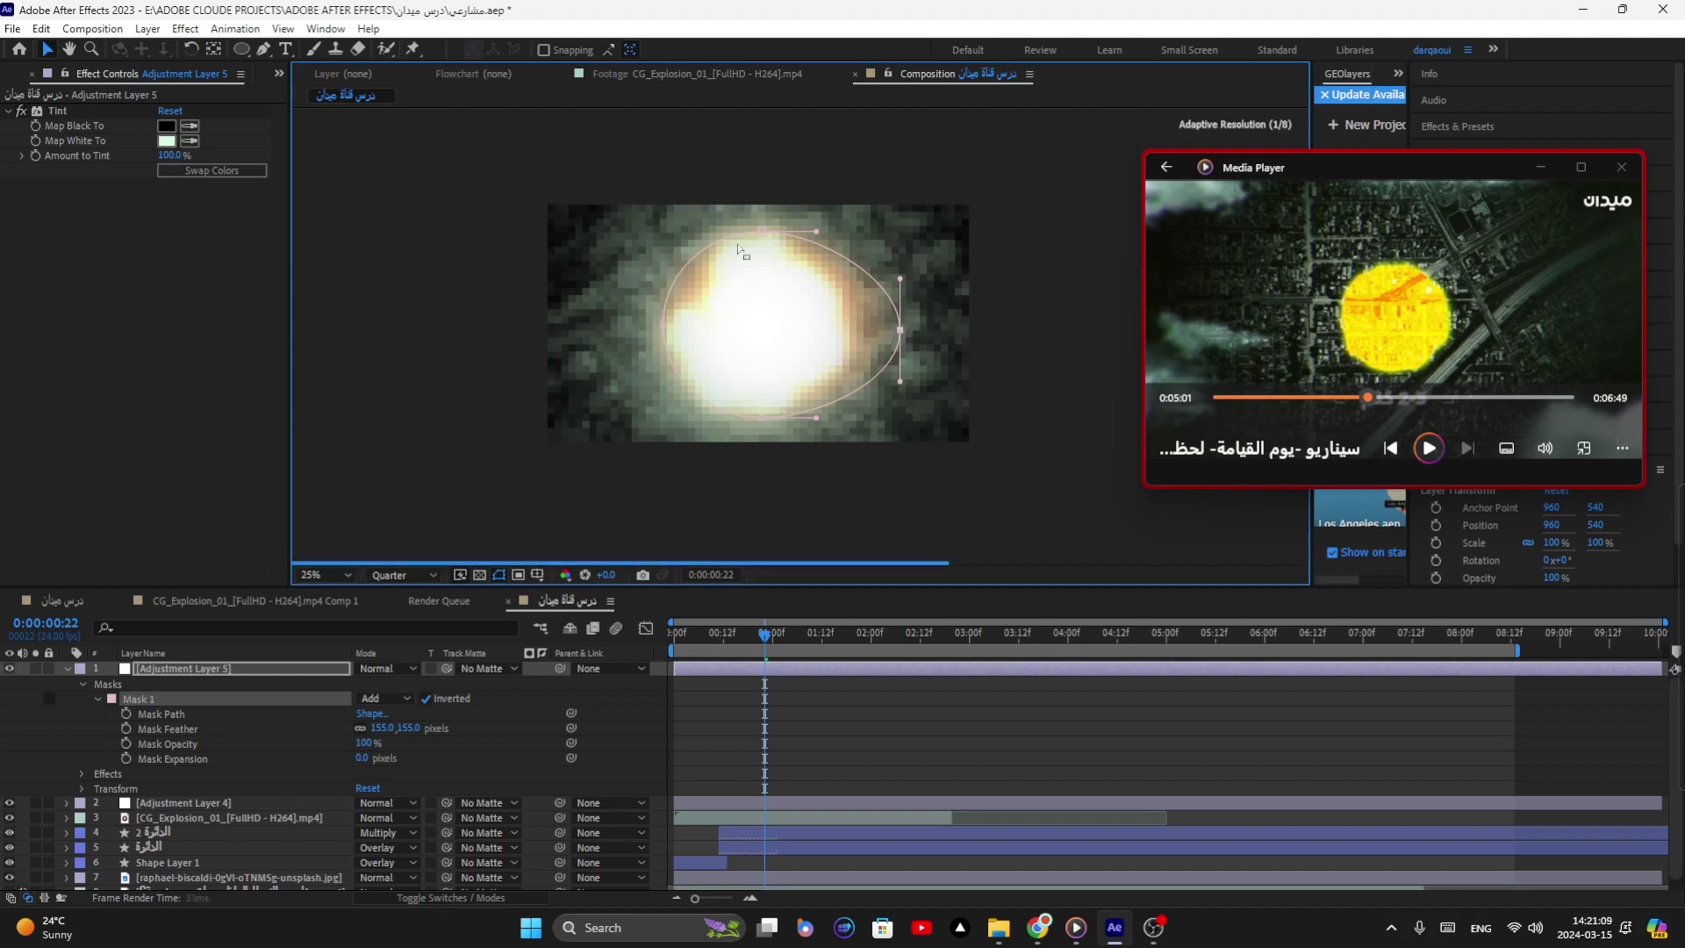
Step: Enlarge Adjustment Layer 5's mask path at 0:00:00:22 by moving its points outward until it surrounds the whole explosion
{"action": "left_click_drag", "start_coordinate": [763, 231], "coordinate": [762, 209]}
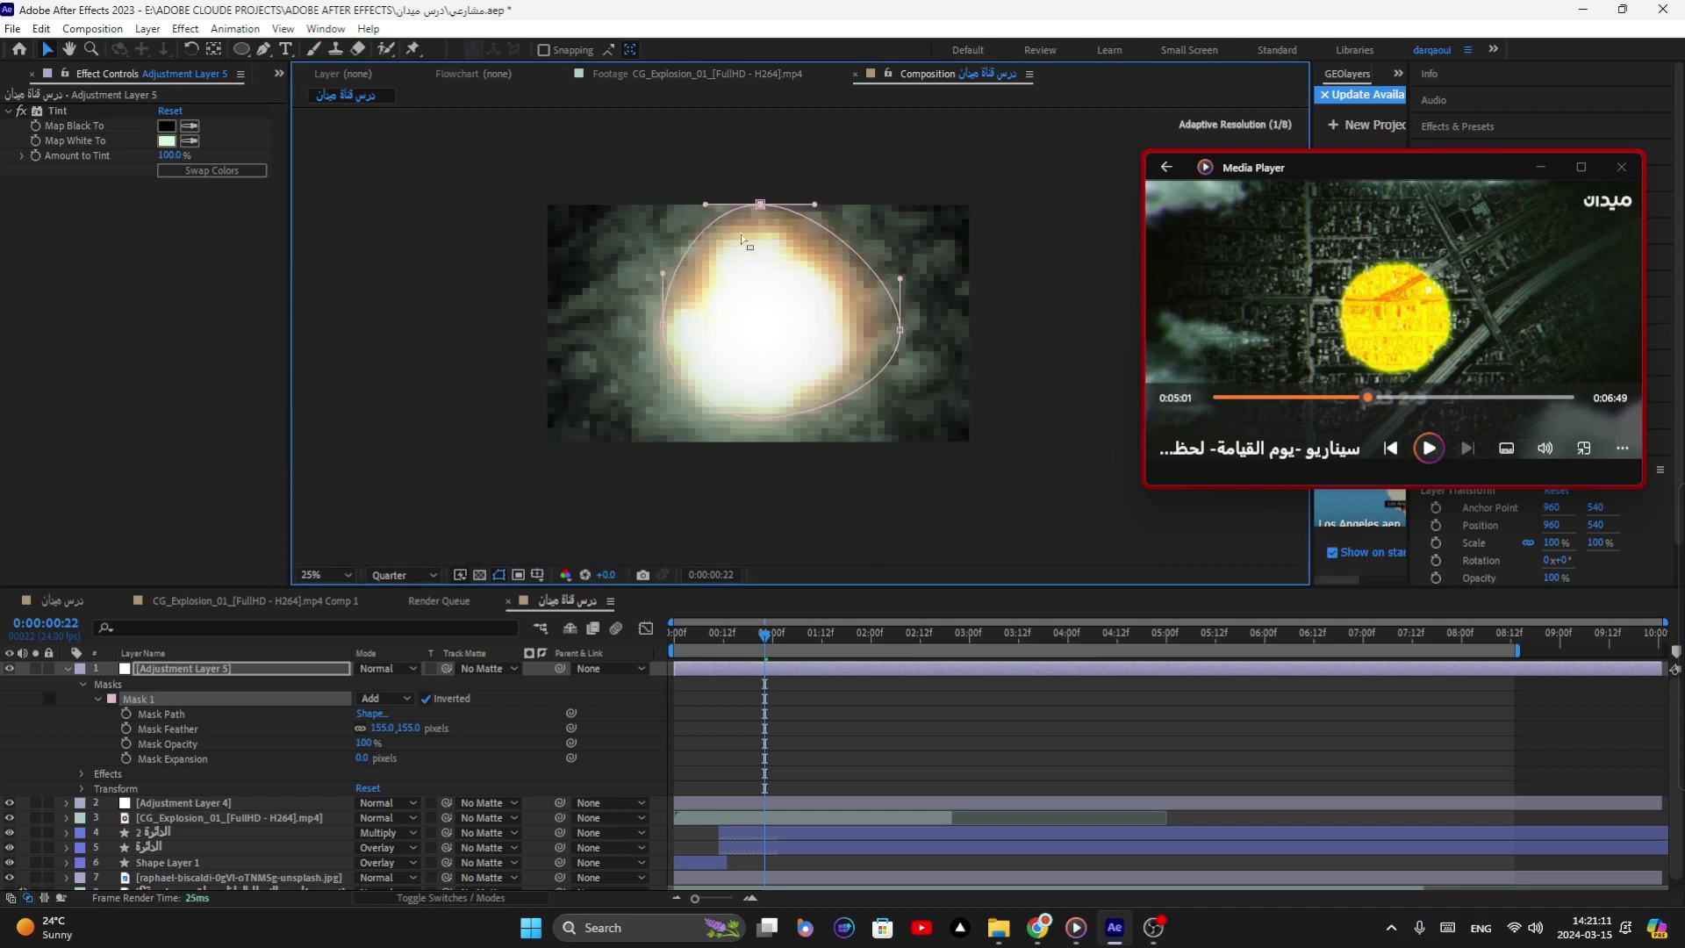
{"action": "left_click_drag", "start_coordinate": [662, 325], "coordinate": [626, 329]}
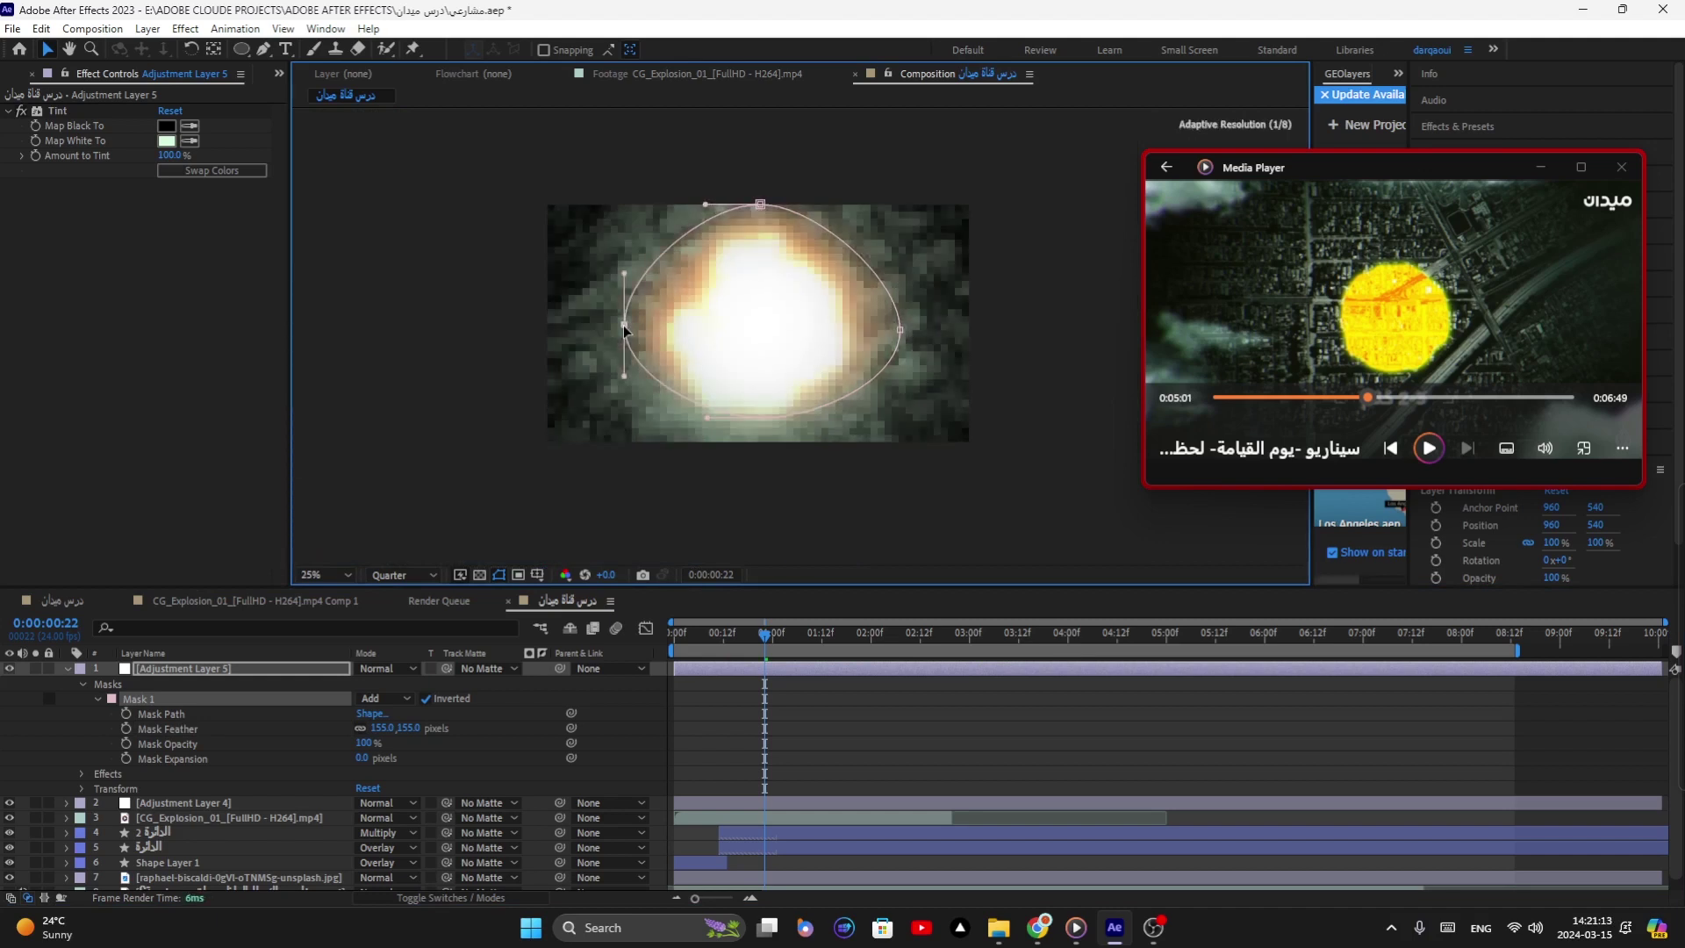
{"action": "left_click_drag", "start_coordinate": [763, 417], "coordinate": [764, 460]}
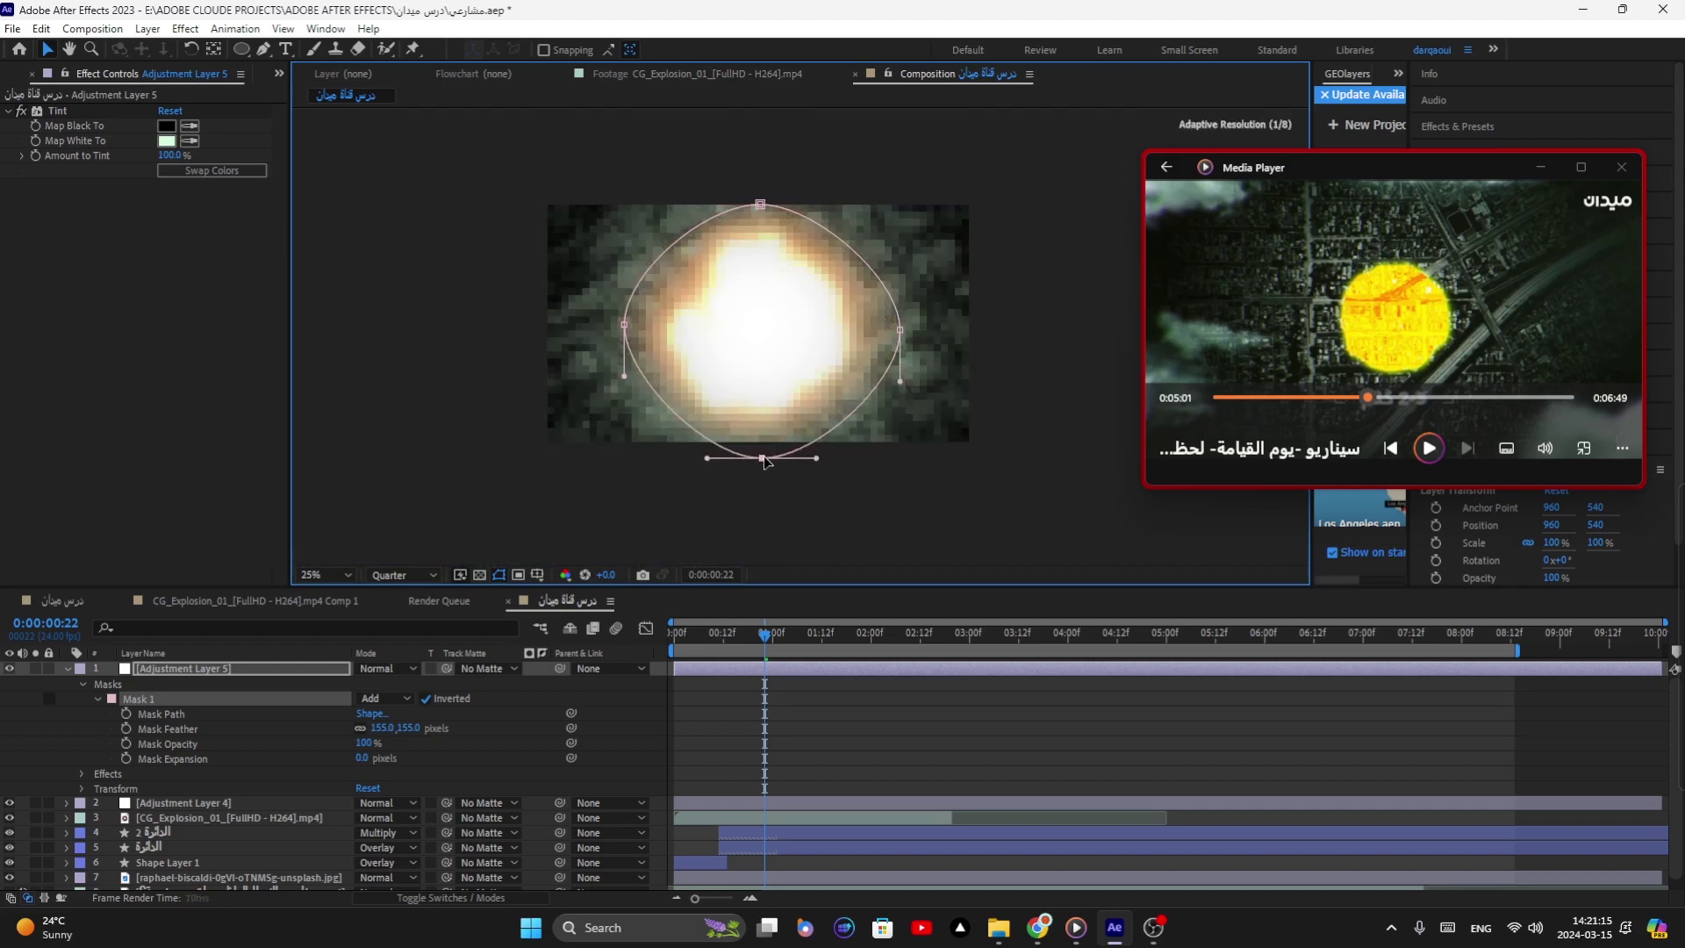
{"action": "left_click_drag", "start_coordinate": [678, 239], "coordinate": [677, 242]}
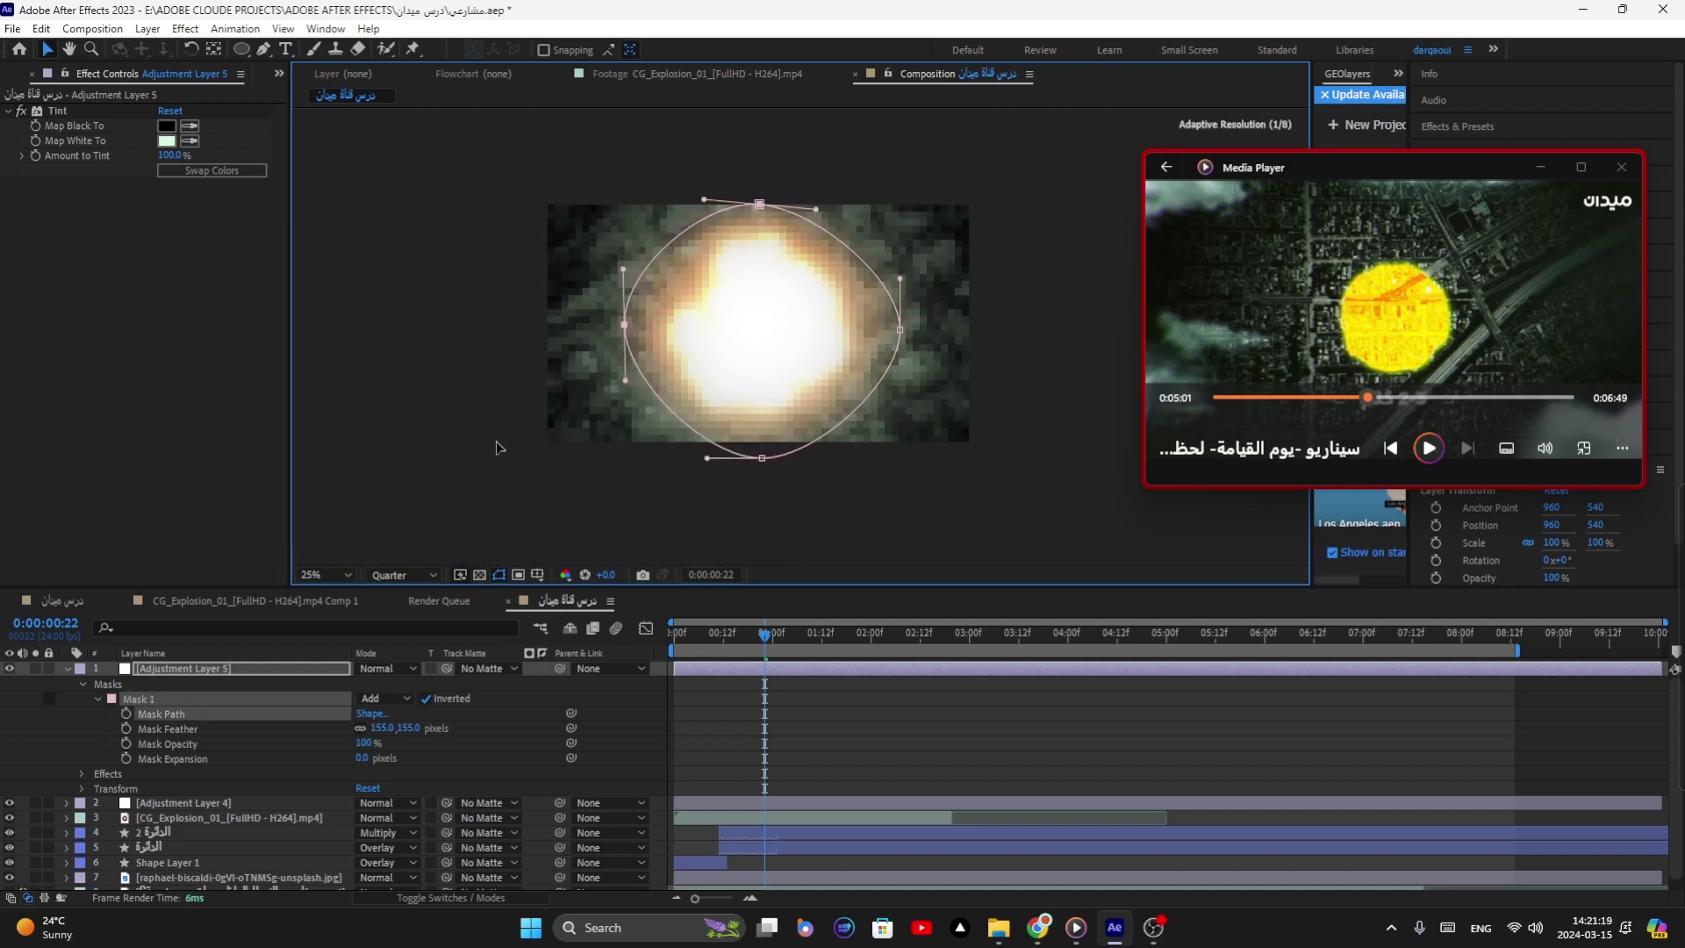
Step: Check the tint layer's visibility and set its mask feather to 287 pixels
{"action": "left_click", "coordinate": [10, 669]}
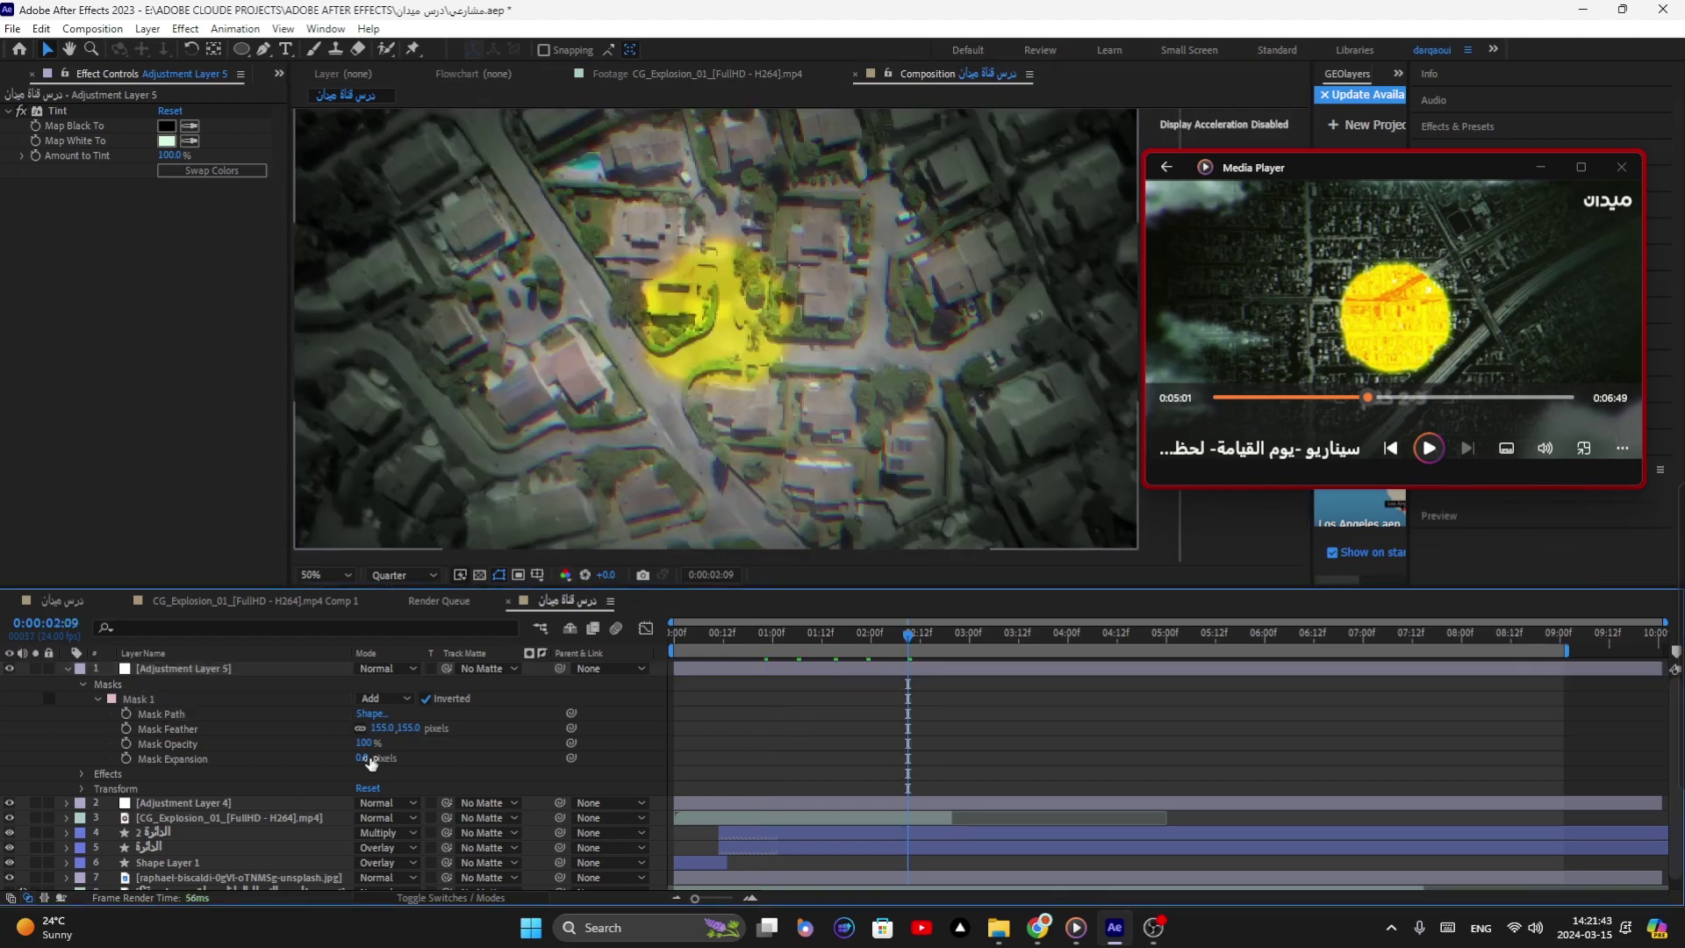
{"action": "left_click_drag", "start_coordinate": [379, 734], "coordinate": [455, 732]}
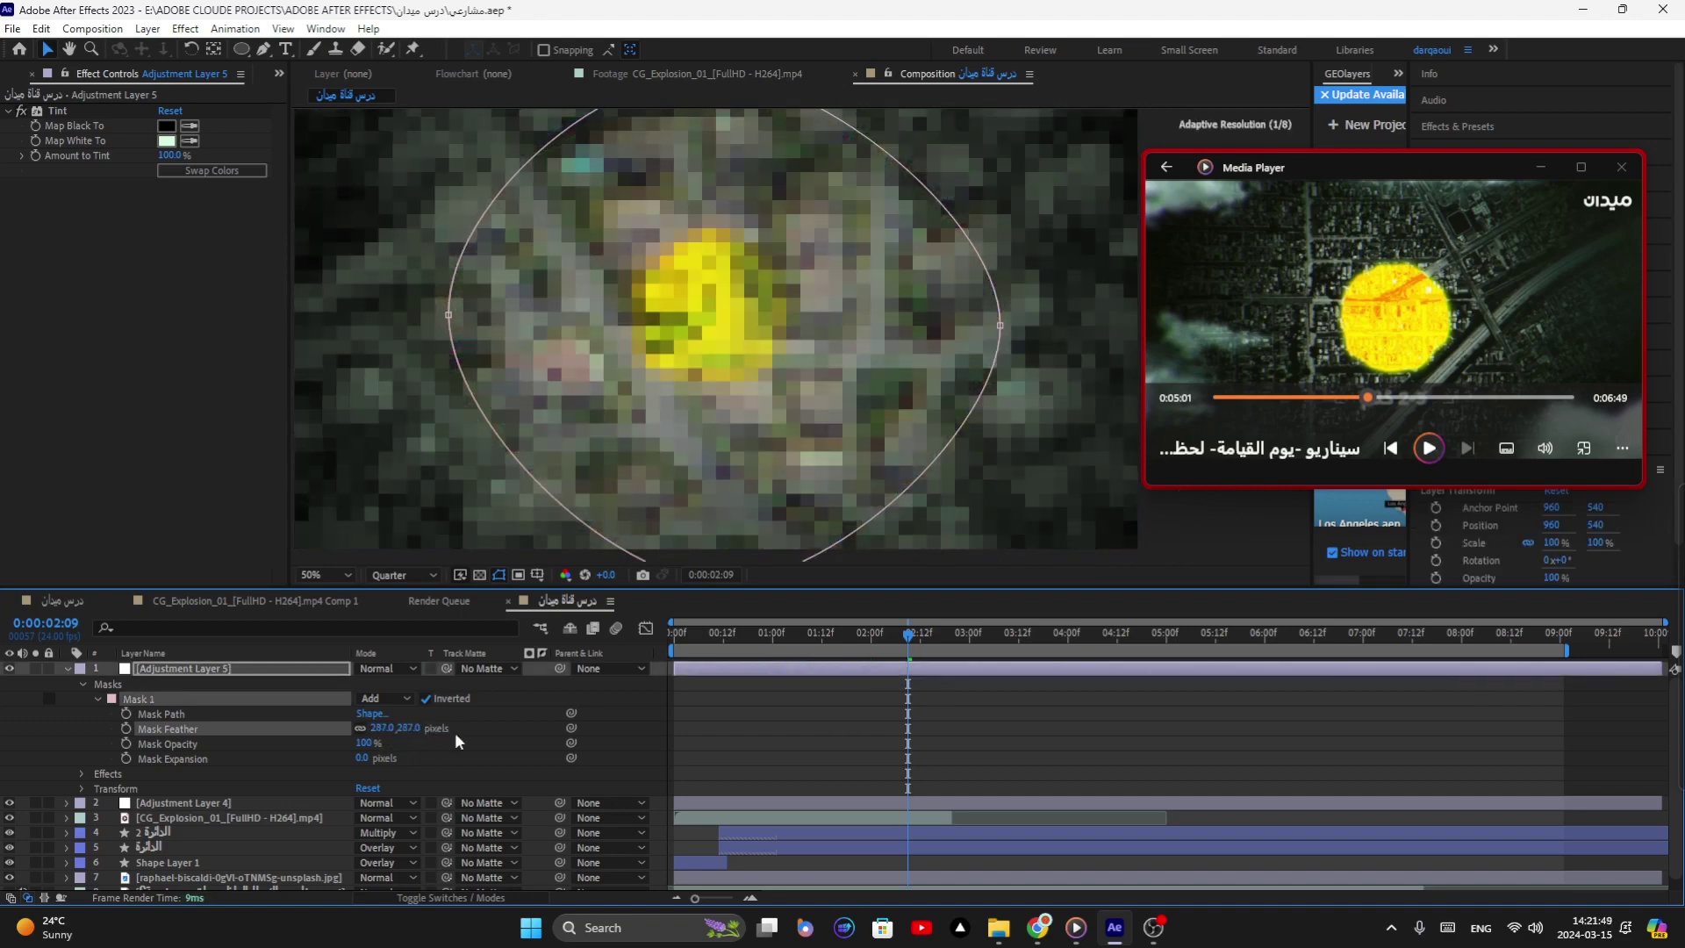
{"action": "left_click", "coordinate": [509, 739]}
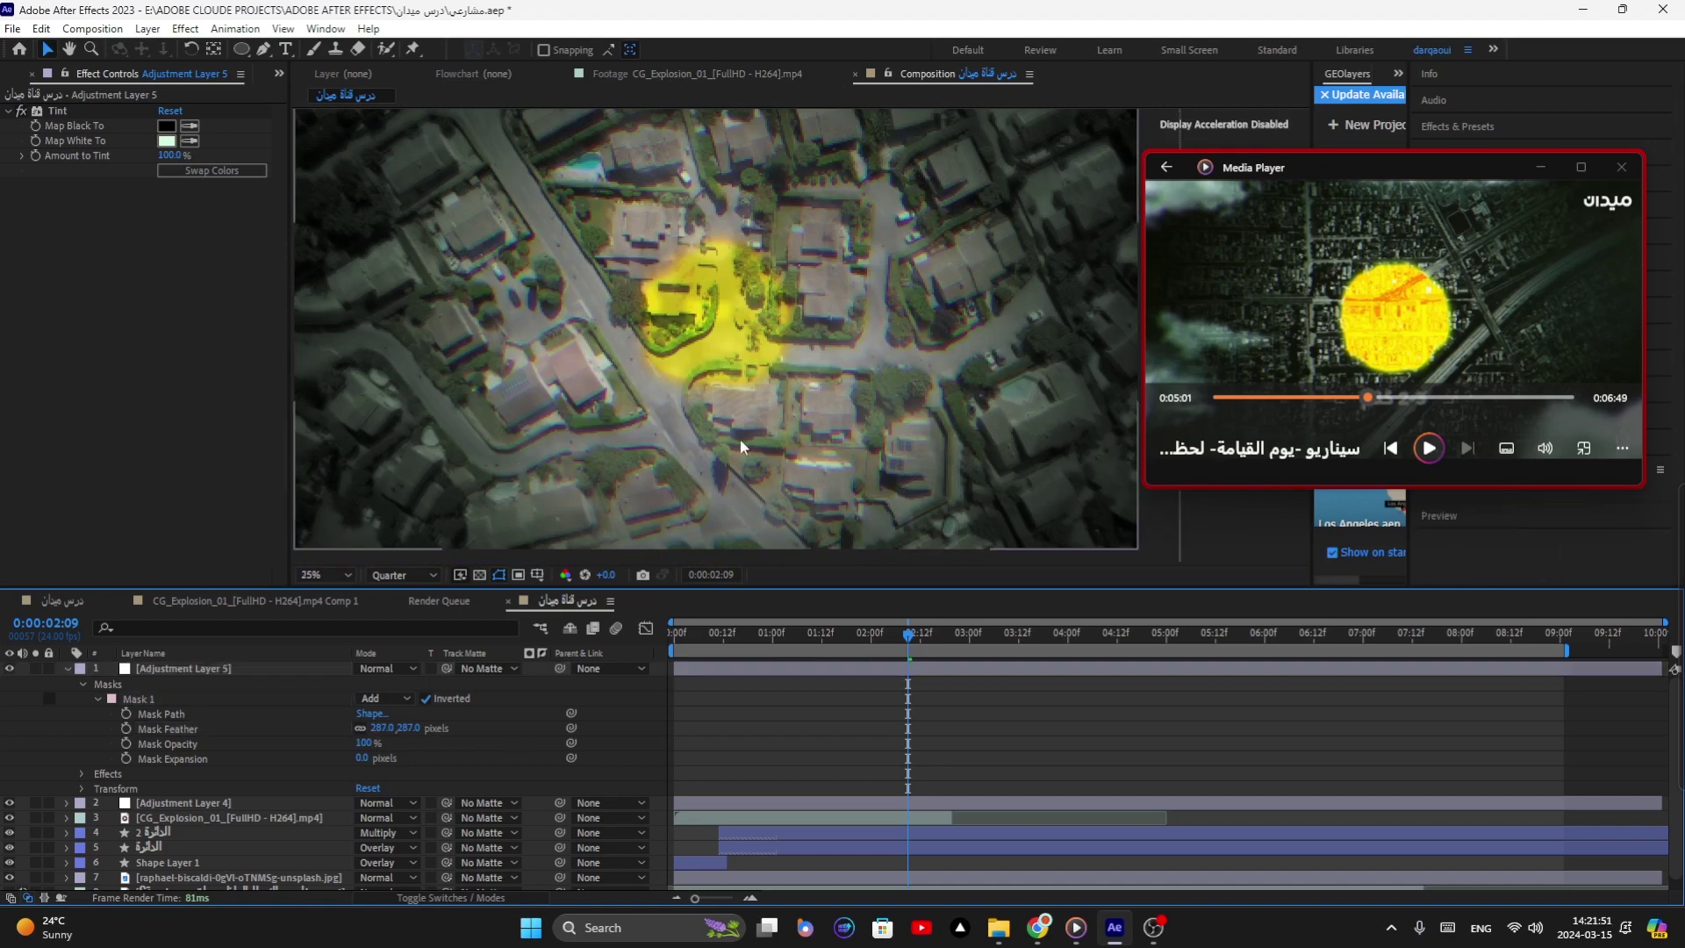
Step: Compare the composition with the tint layer off and on, and play the animation from near the start
{"action": "scroll", "coordinate": [740, 439], "scroll_direction": "down", "scroll_amount": 2}
{"action": "left_click", "coordinate": [10, 670]}
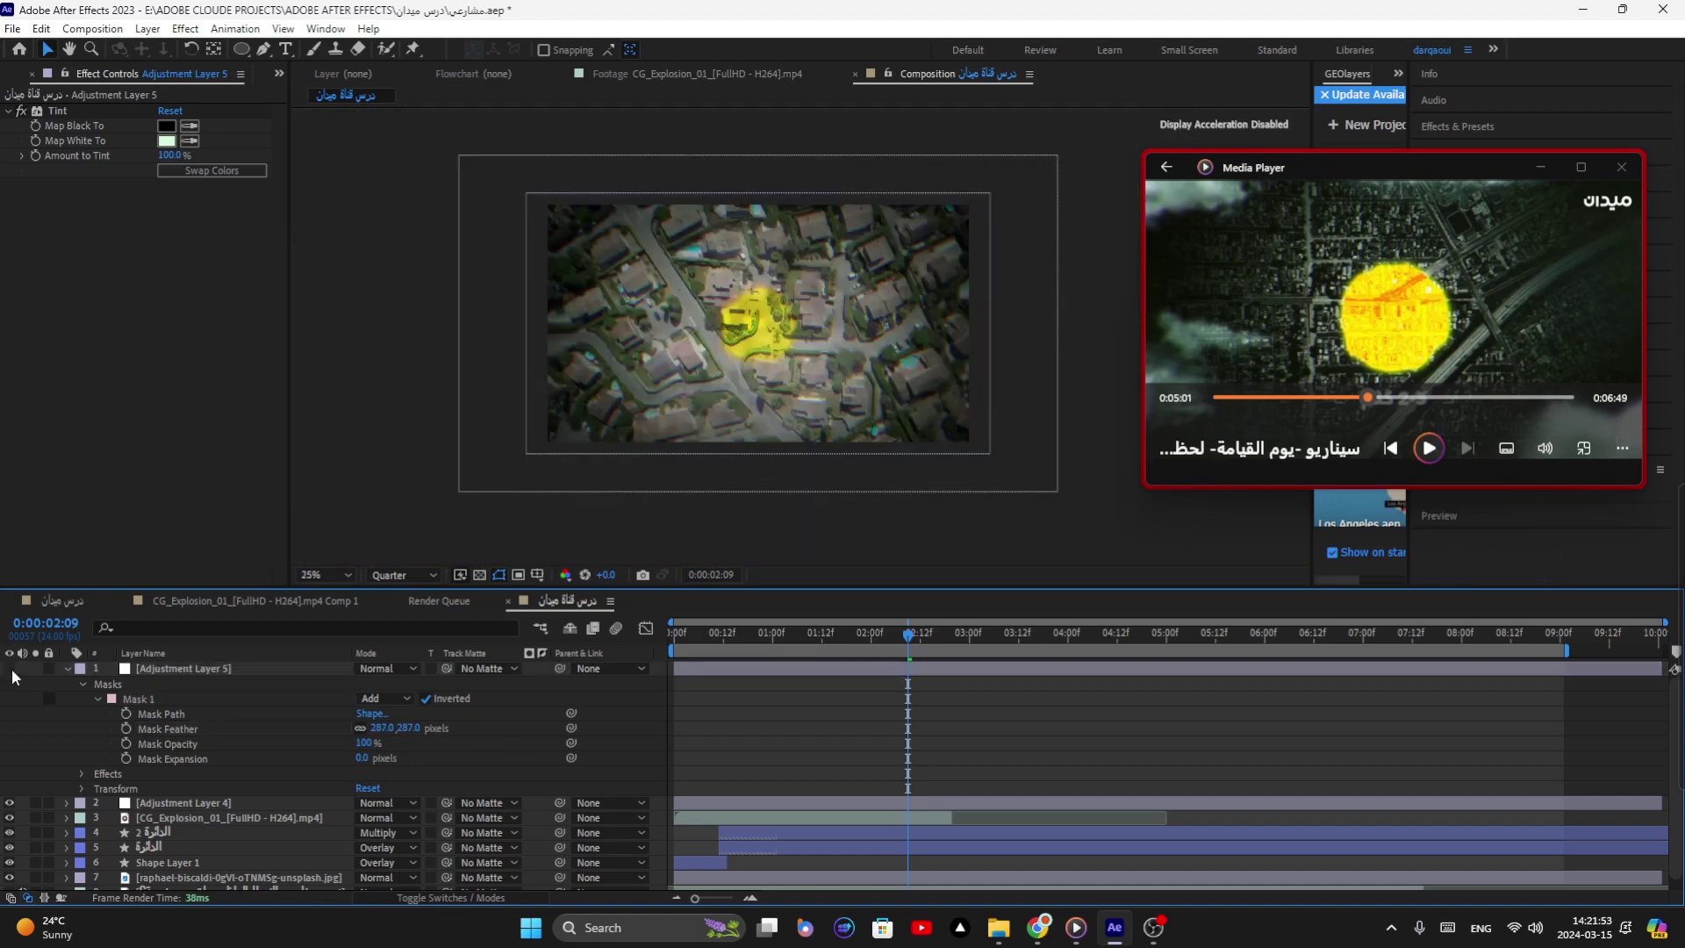
{"action": "left_click", "coordinate": [10, 669]}
{"action": "left_click", "coordinate": [11, 669]}
{"action": "left_click", "coordinate": [11, 670]}
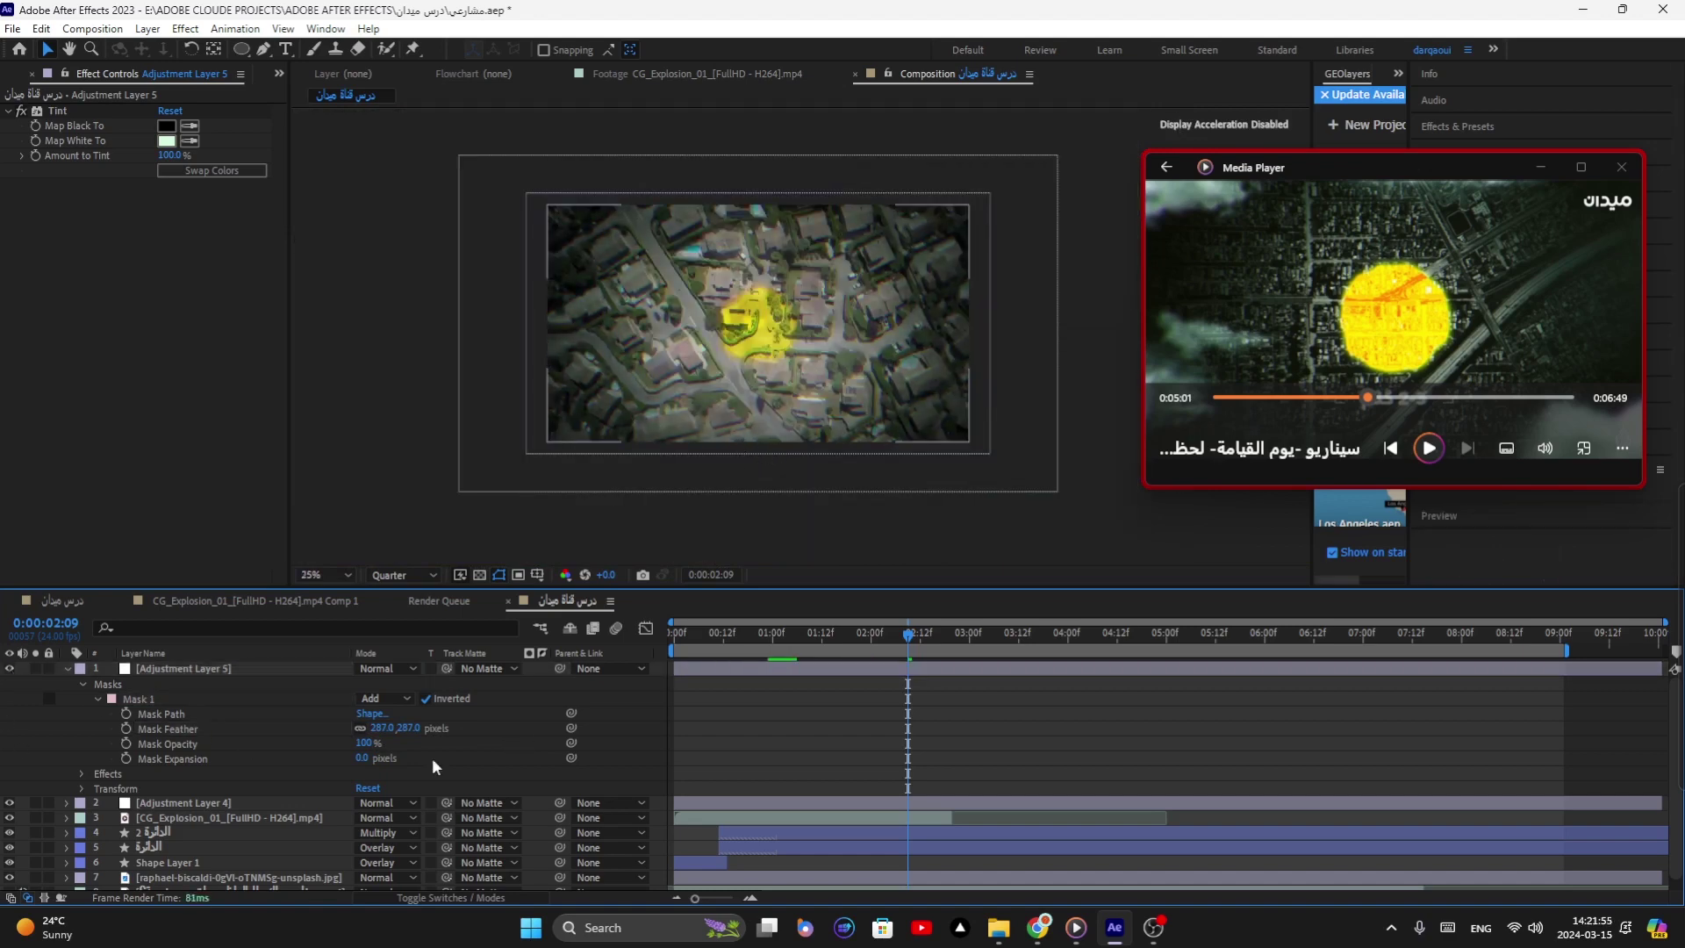
{"action": "left_click", "coordinate": [703, 634]}
{"action": "key", "text": "space"}
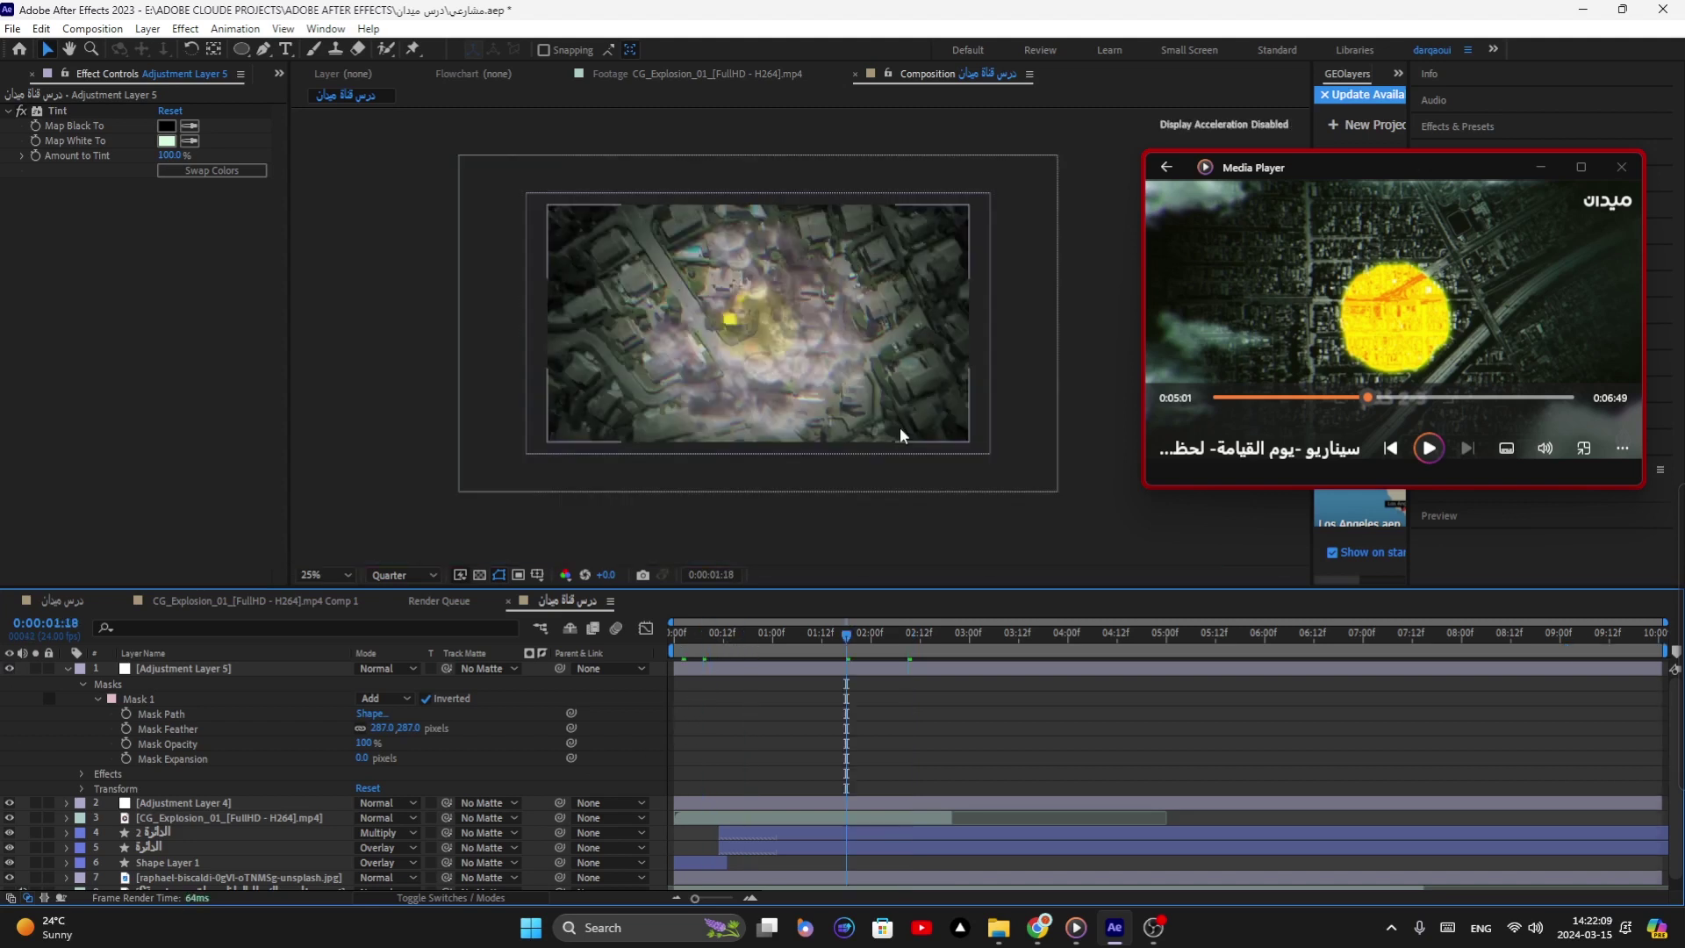
Step: Reveal the opacity of Adjustment Layer 5 and set it to 78%
{"action": "left_click", "coordinate": [829, 669]}
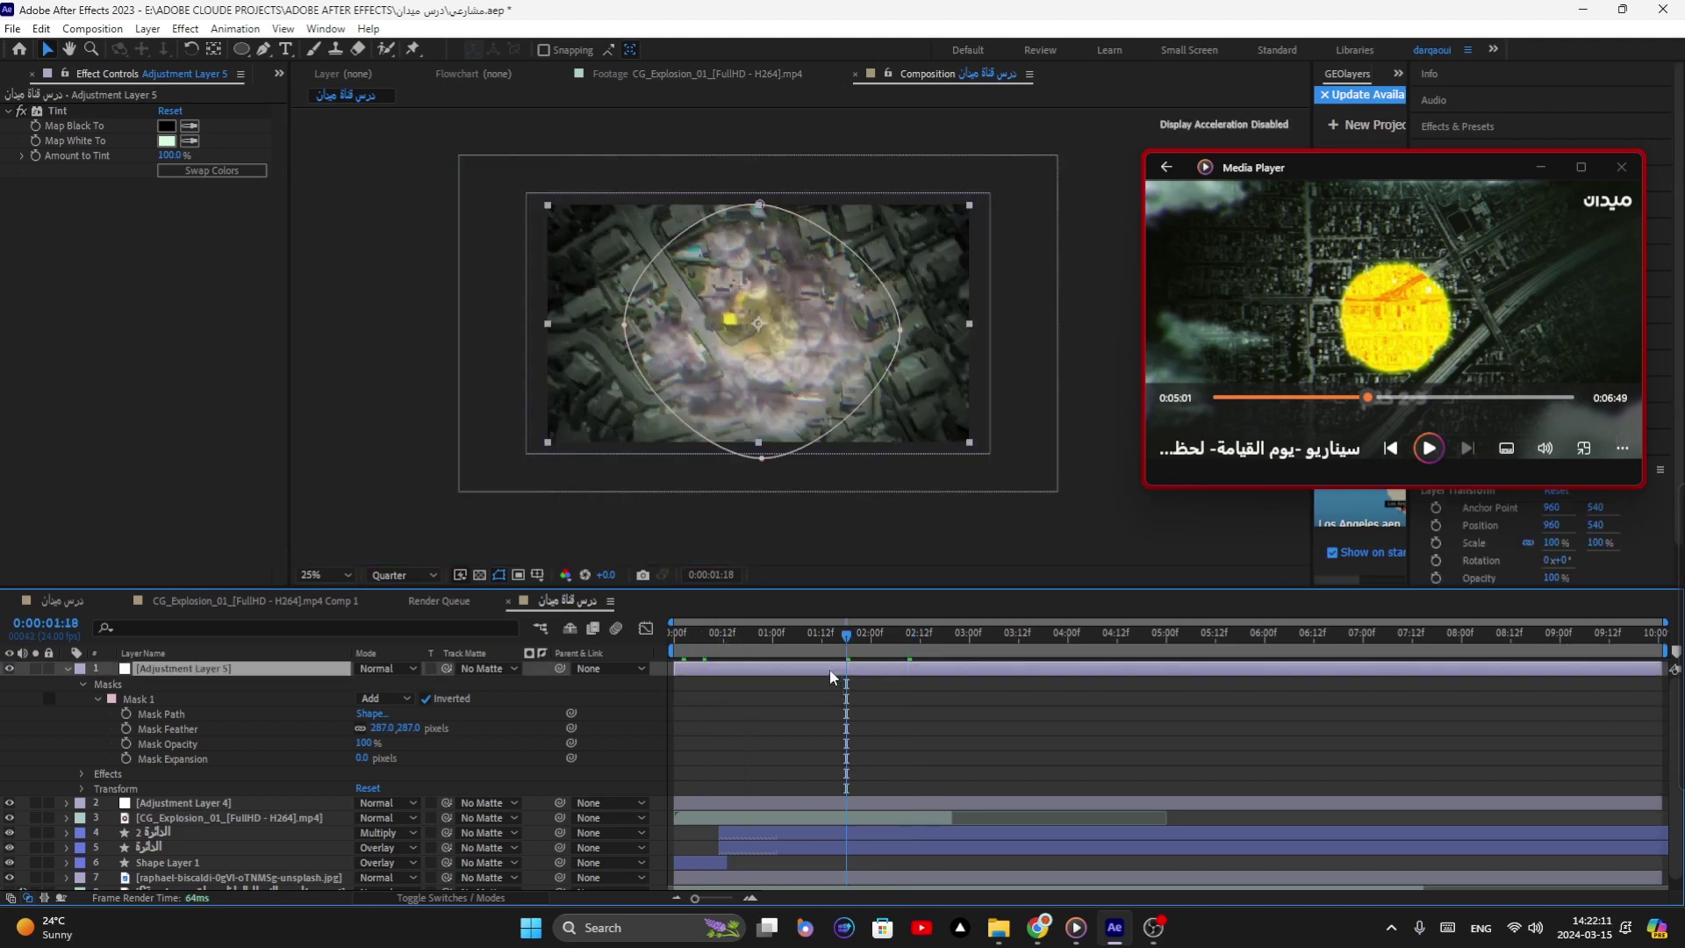
{"action": "key", "text": "t"}
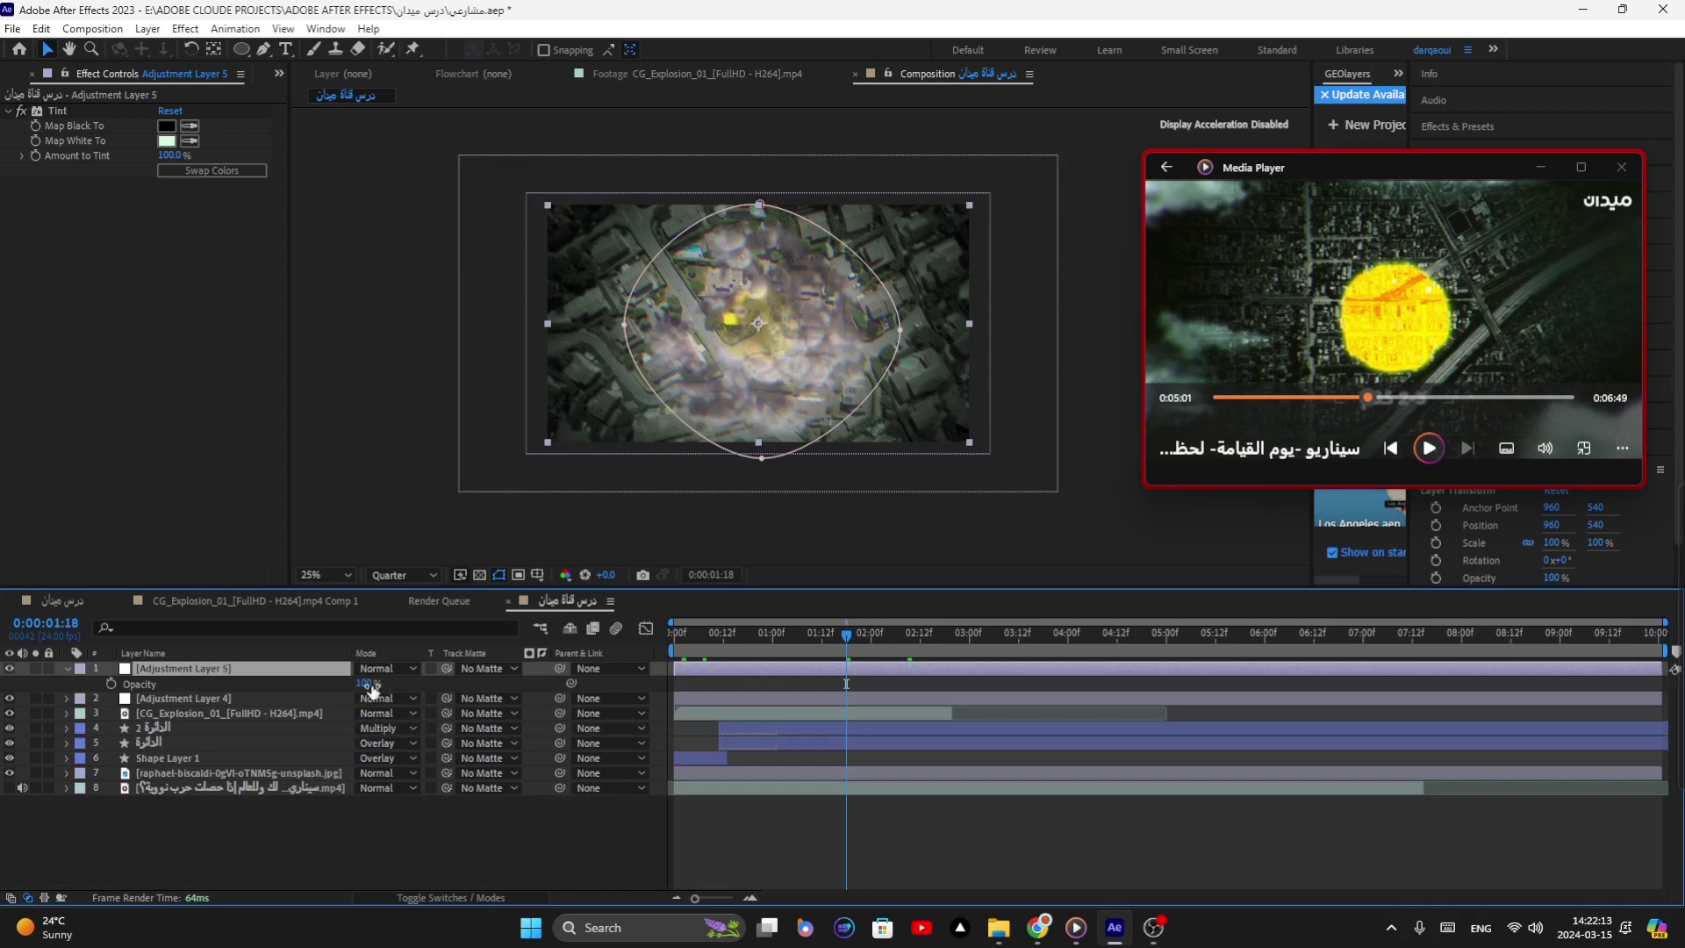
{"action": "left_click_drag", "start_coordinate": [363, 683], "coordinate": [347, 683]}
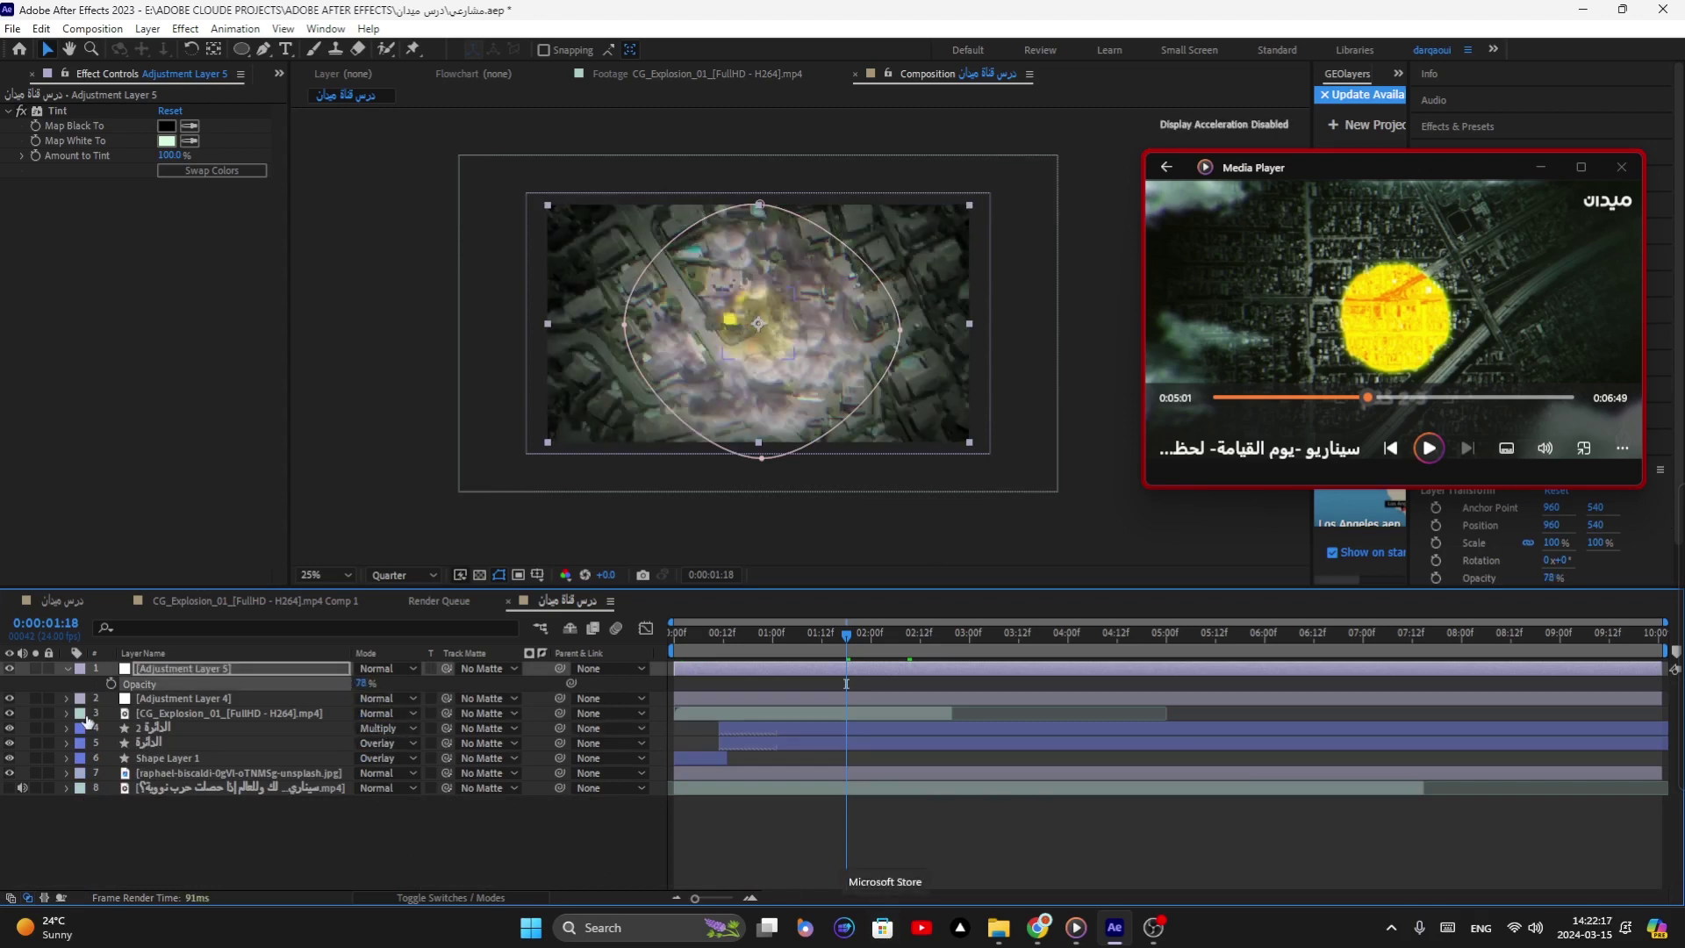
Step: Compare the composition with the tint layer off and on, and examine the reference video's explosion full screen in Media Player
{"action": "left_click", "coordinate": [10, 670]}
{"action": "left_click", "coordinate": [892, 839]}
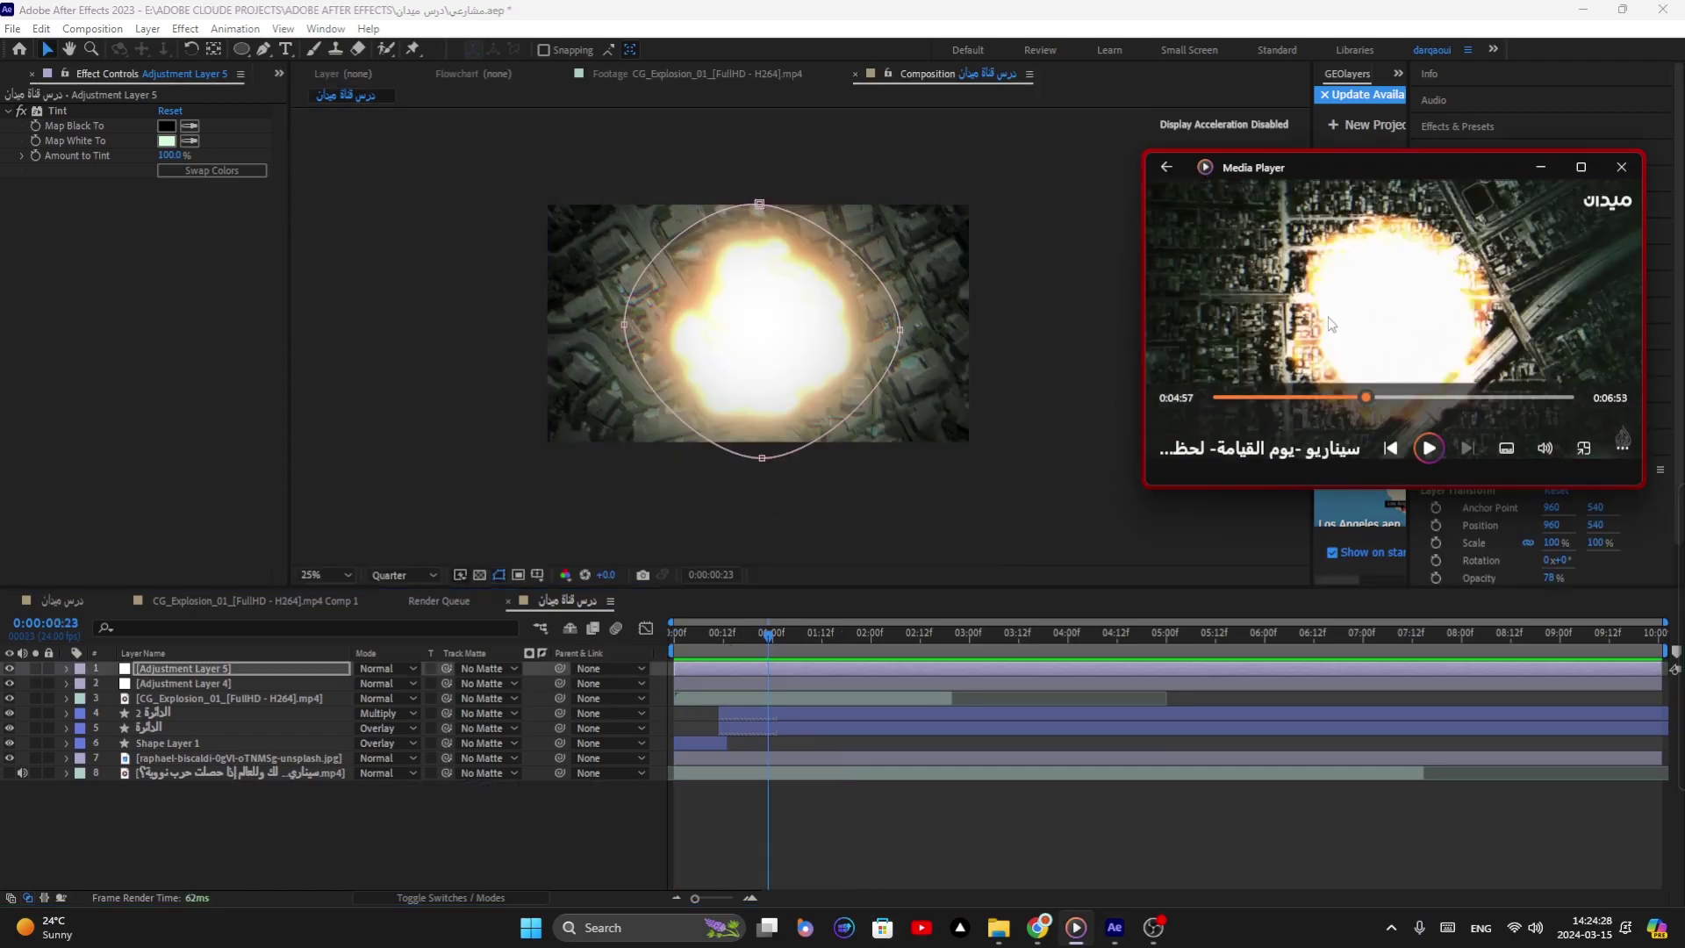
{"action": "double_click", "coordinate": [1331, 325]}
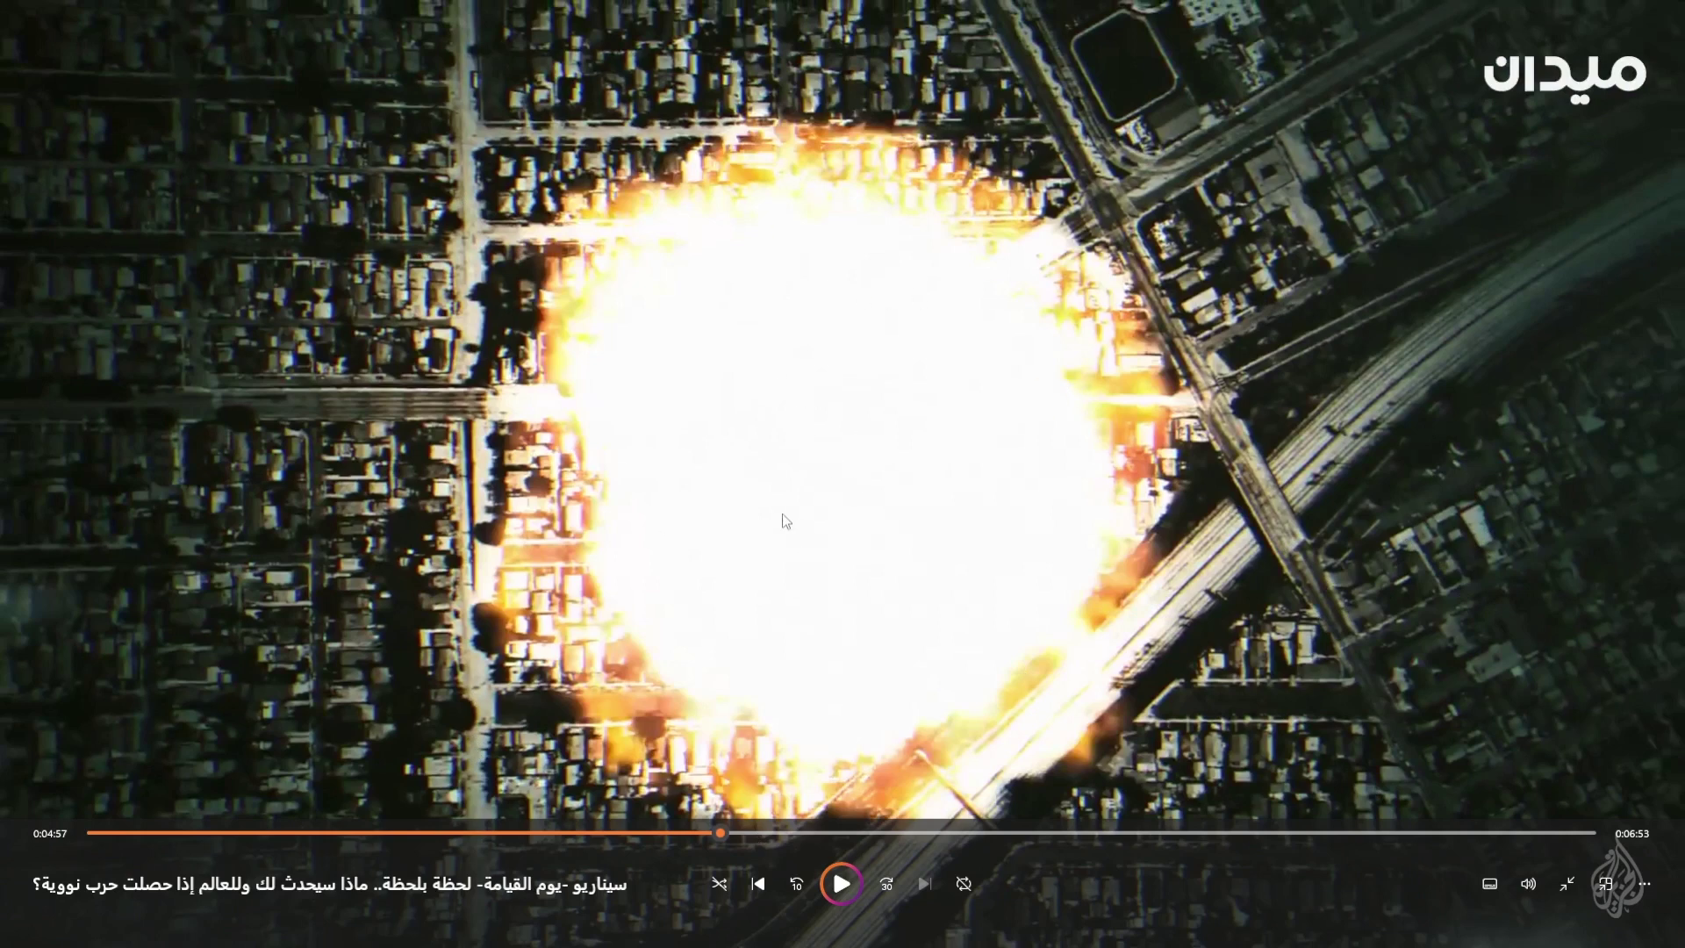
{"action": "key", "text": "Right"}
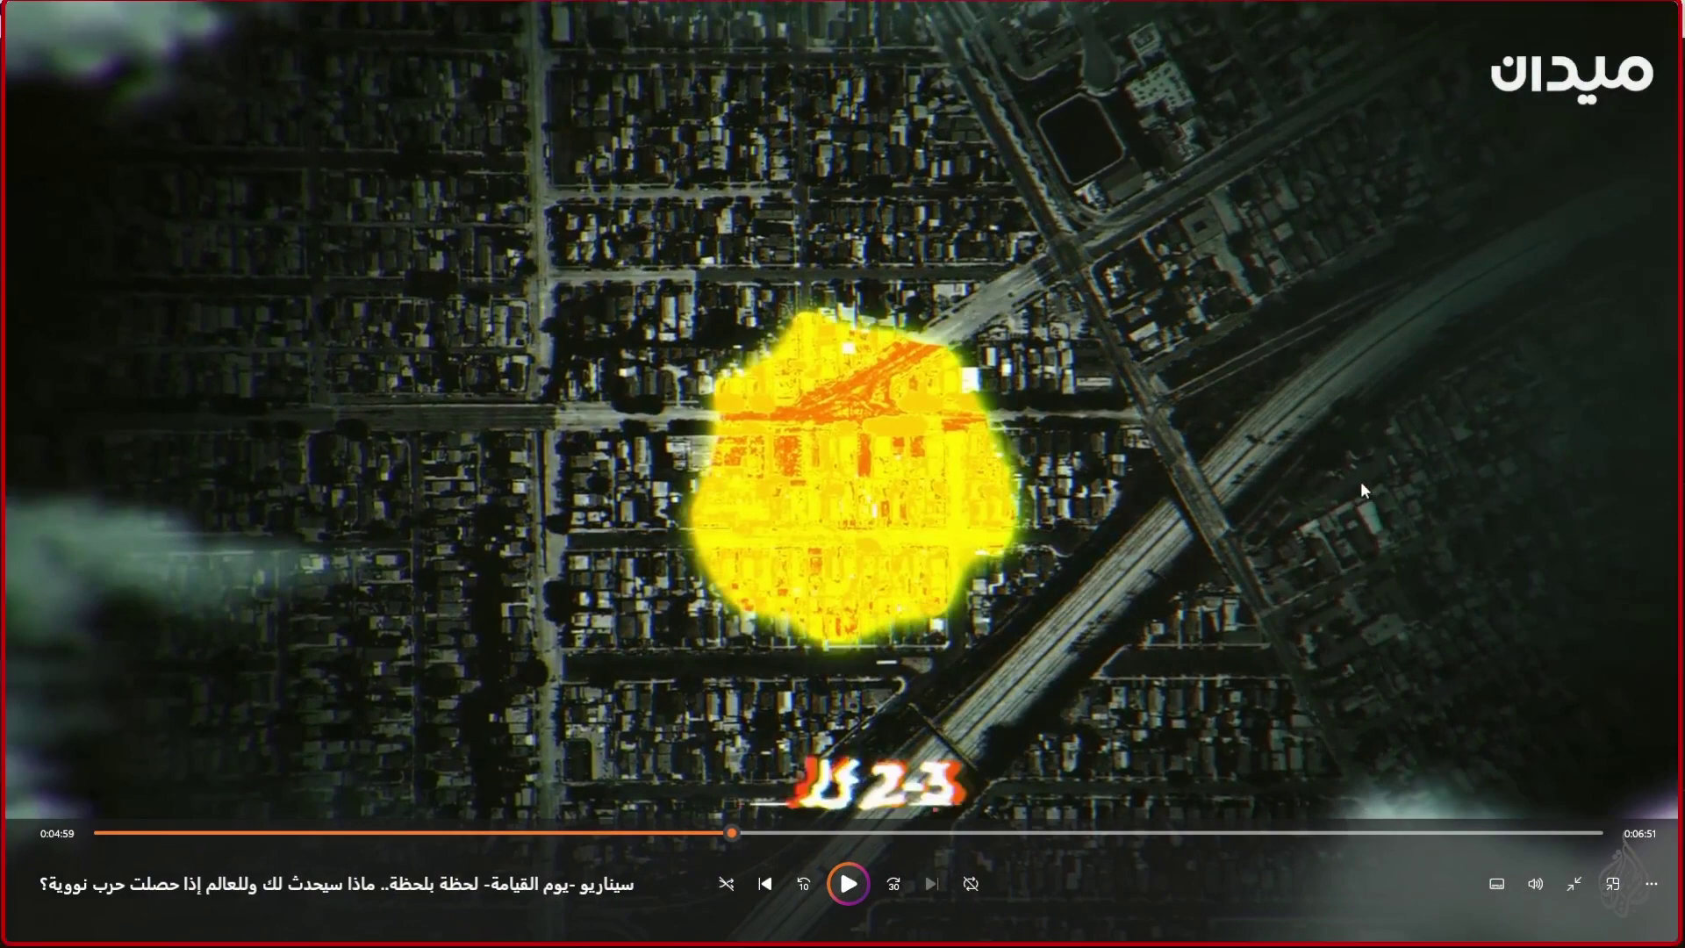
{"action": "key", "text": "Escape"}
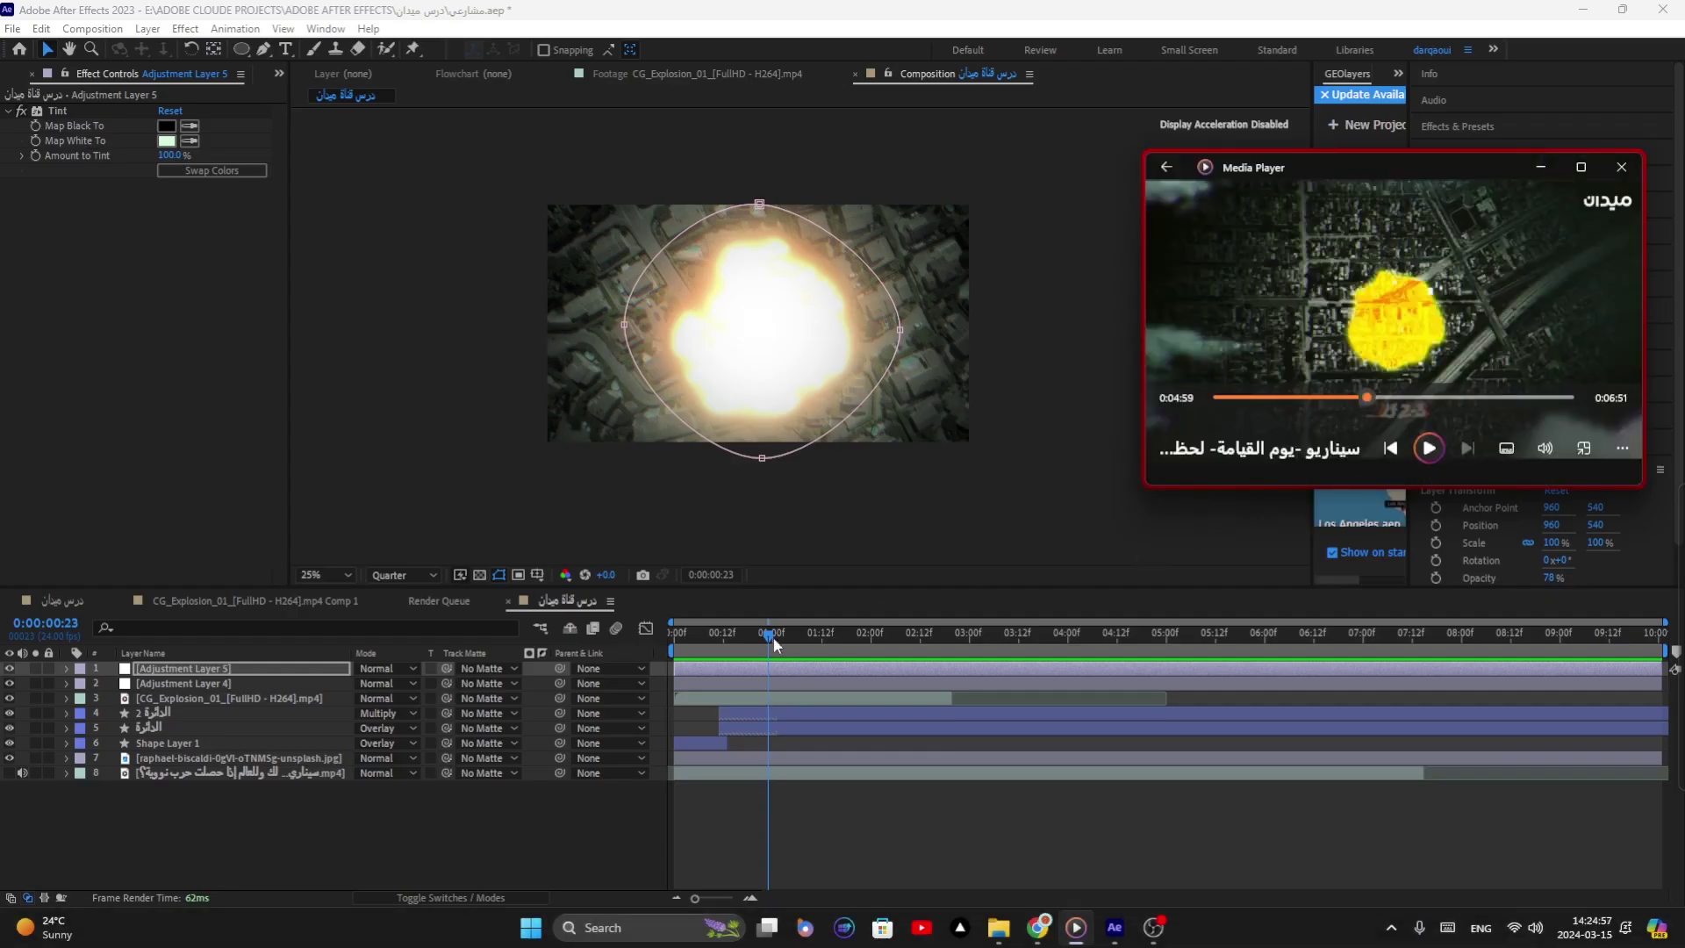
Step: Create a new adjustment layer at the start of the composition and apply the Deep Glow effect to it
{"action": "left_click_drag", "start_coordinate": [732, 635], "coordinate": [694, 635]}
{"action": "key", "text": "Home"}
{"action": "right_click", "coordinate": [334, 802]}
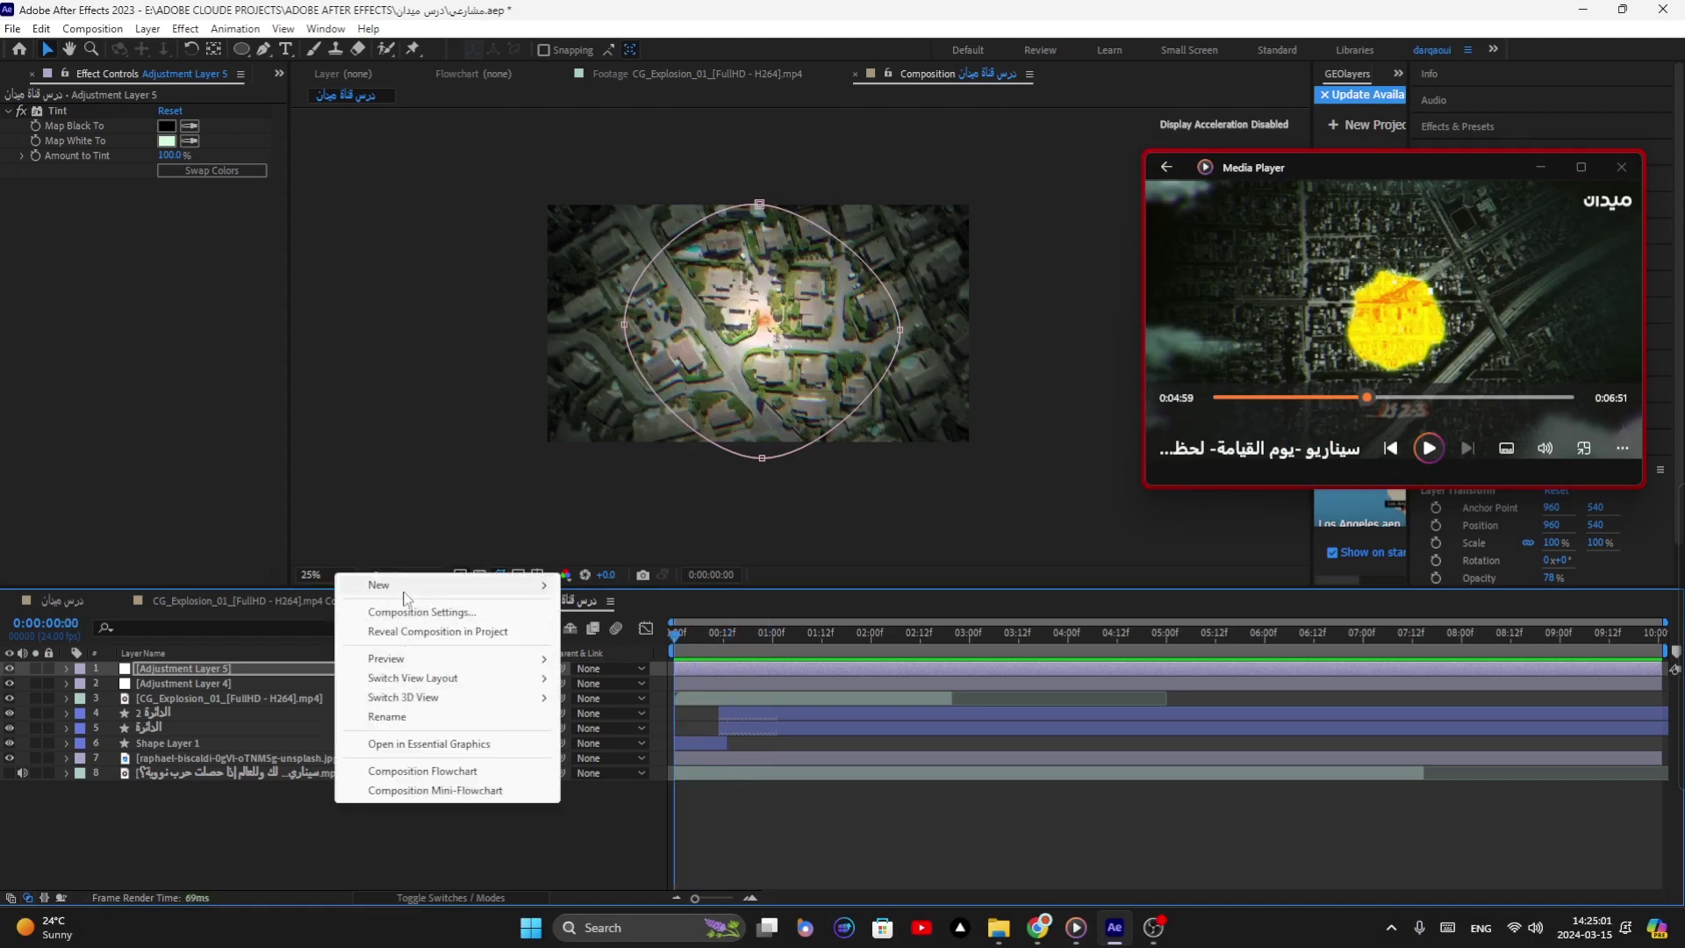
{"action": "mouse_move", "coordinate": [405, 597]}
{"action": "left_click", "coordinate": [682, 728]}
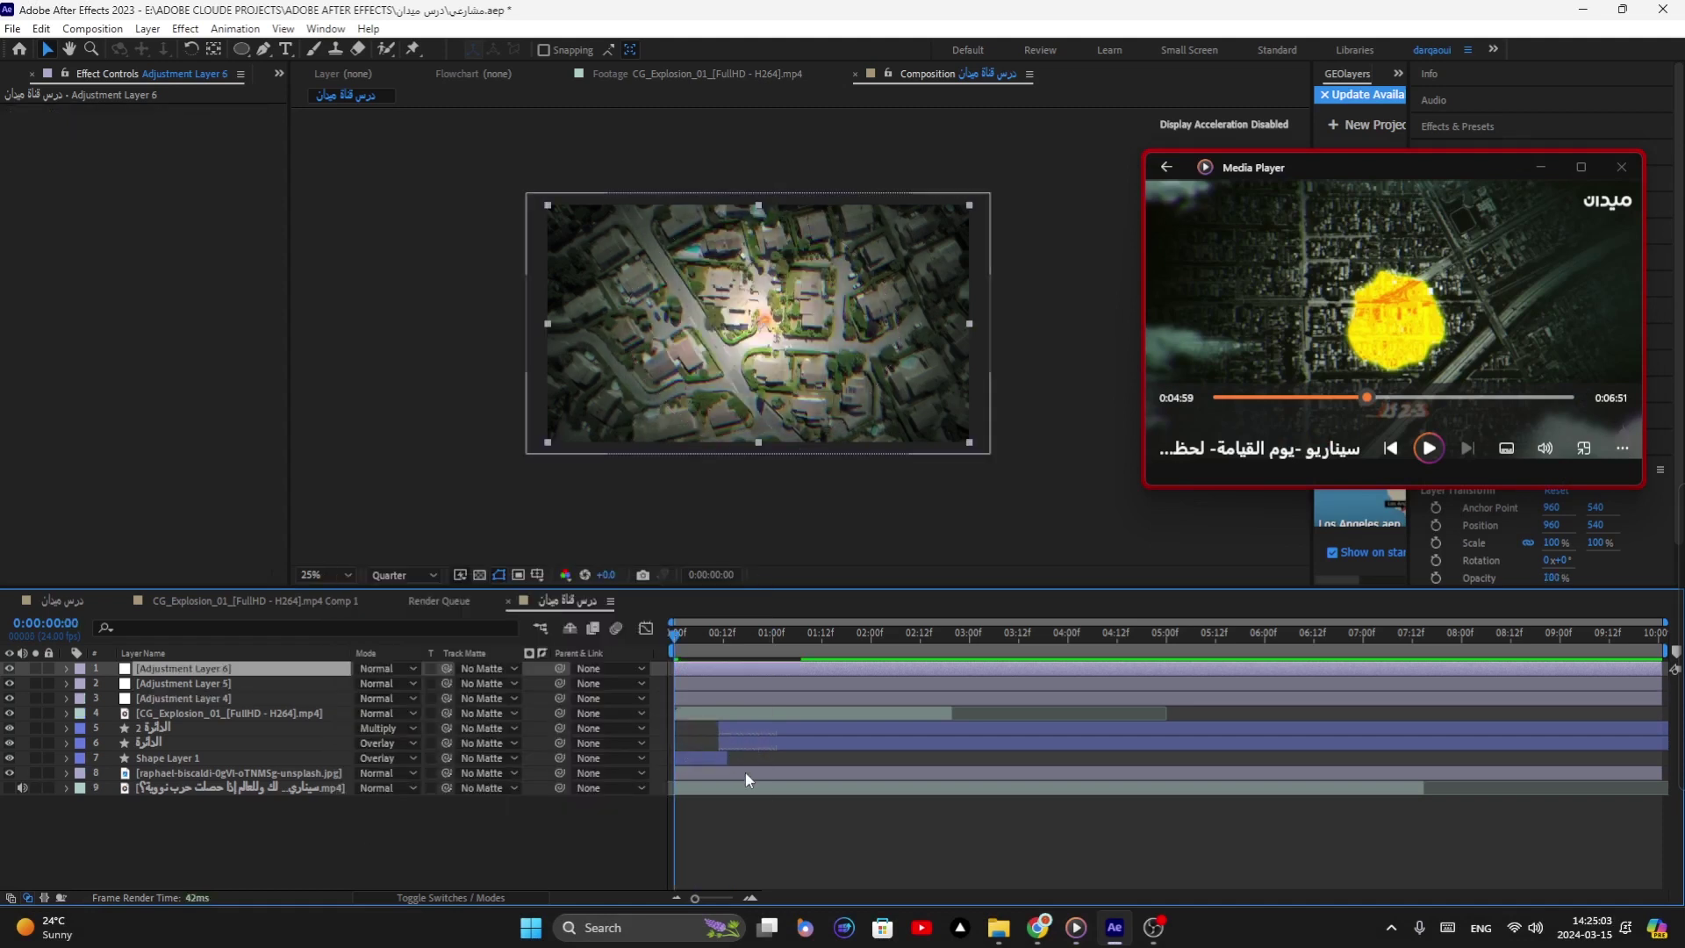
{"action": "key", "text": "ctrl+space"}
{"action": "type", "text": "deep"}
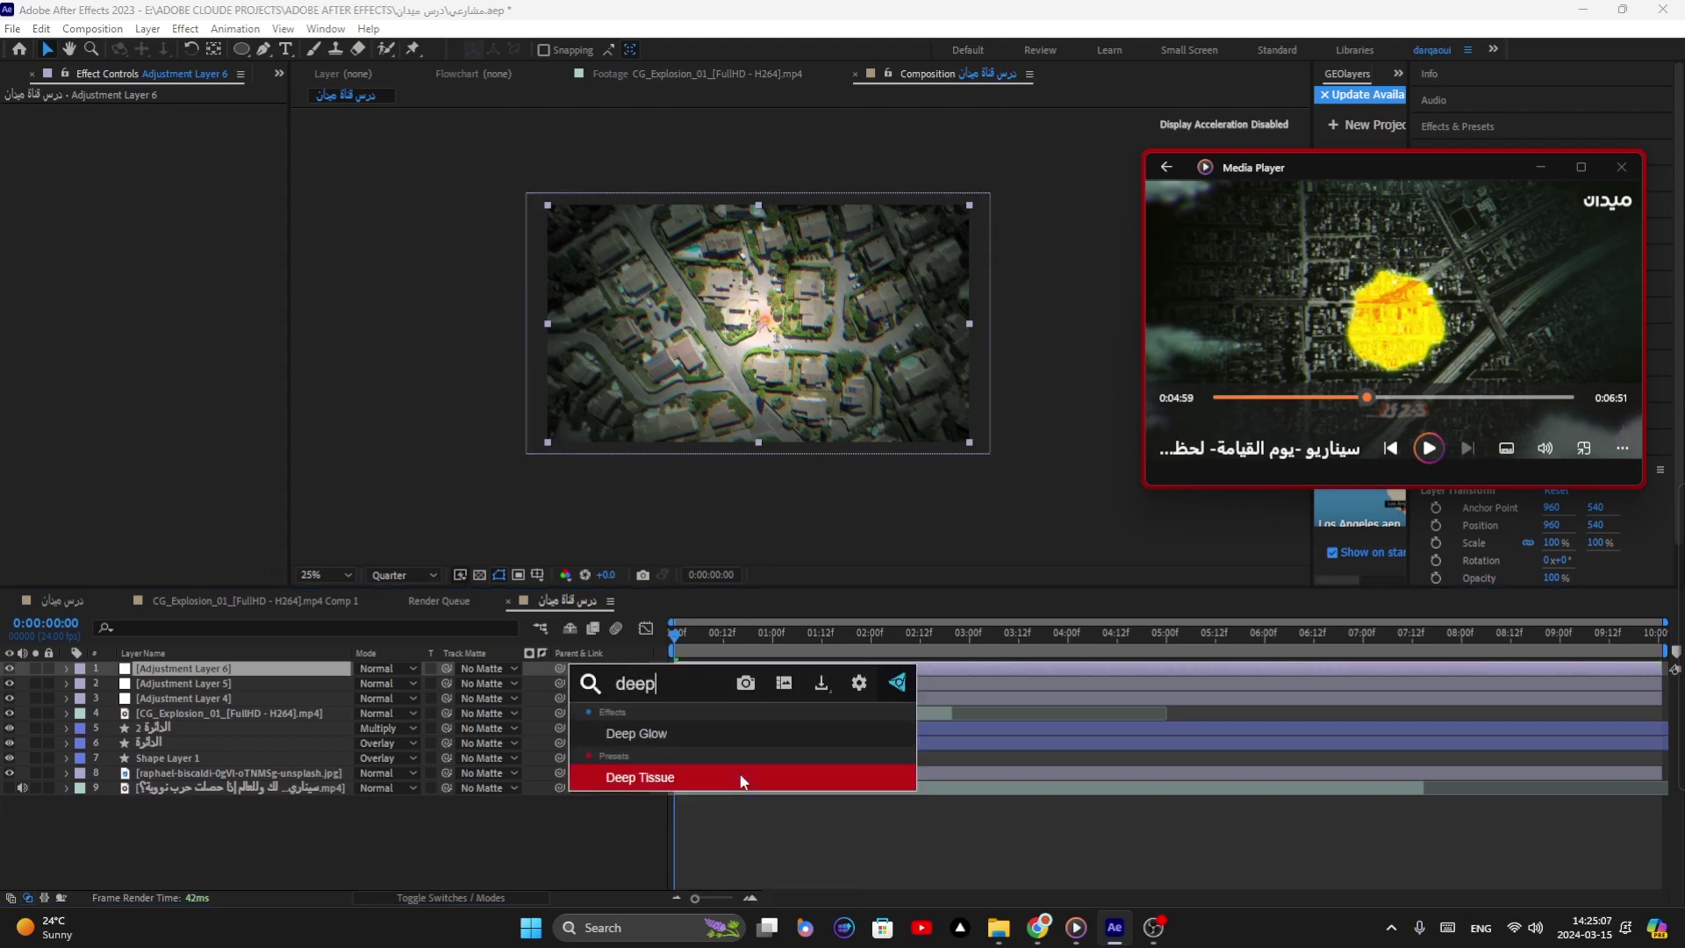
{"action": "left_click", "coordinate": [692, 734]}
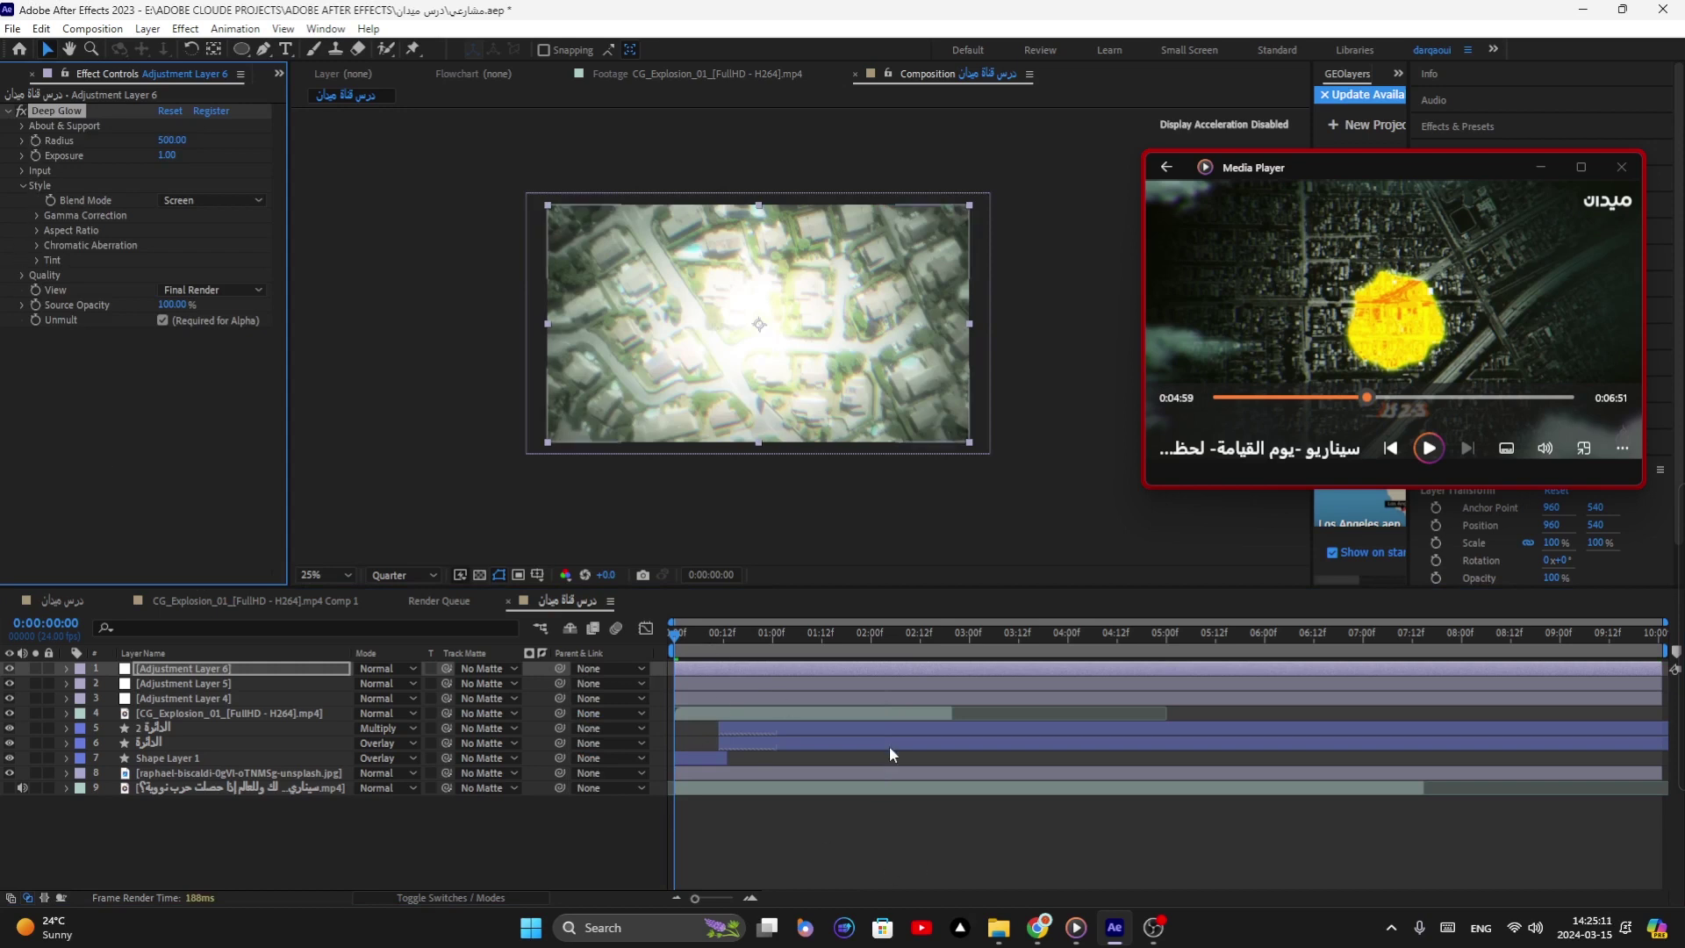
Step: Reorder the adjustment layers so Adjustment Layer 4 is on top and the Deep Glow layer sits beneath Adjustment Layer 5
{"action": "left_click_drag", "start_coordinate": [683, 641], "coordinate": [719, 636]}
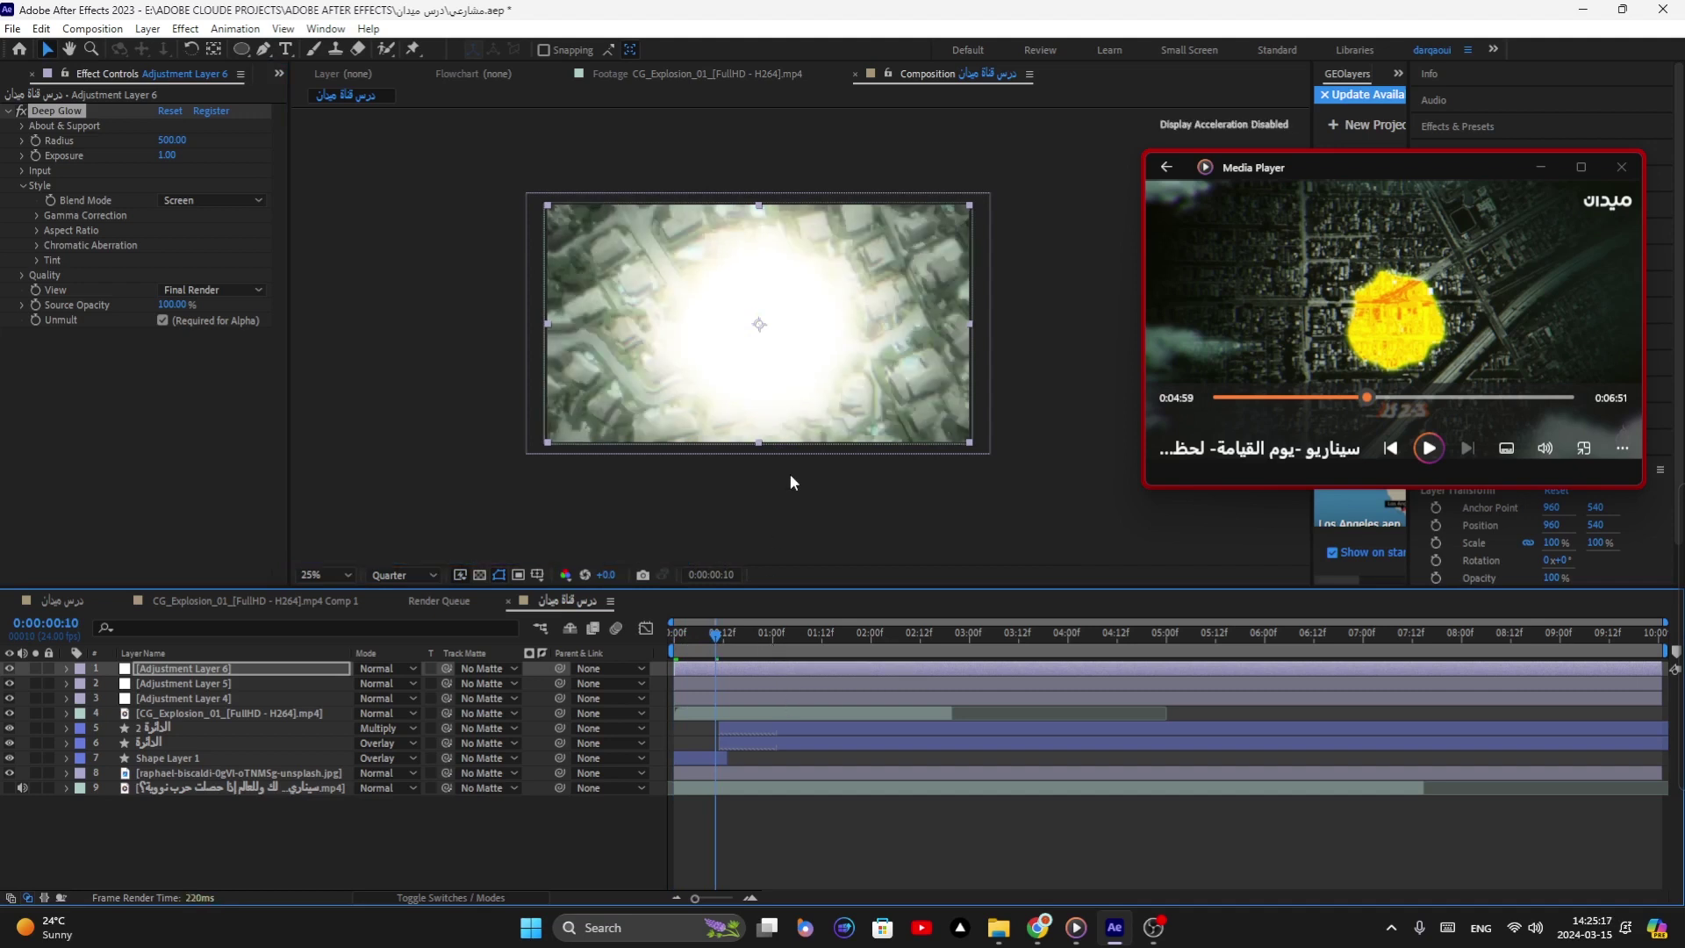
{"action": "left_click_drag", "start_coordinate": [197, 682], "coordinate": [196, 682]}
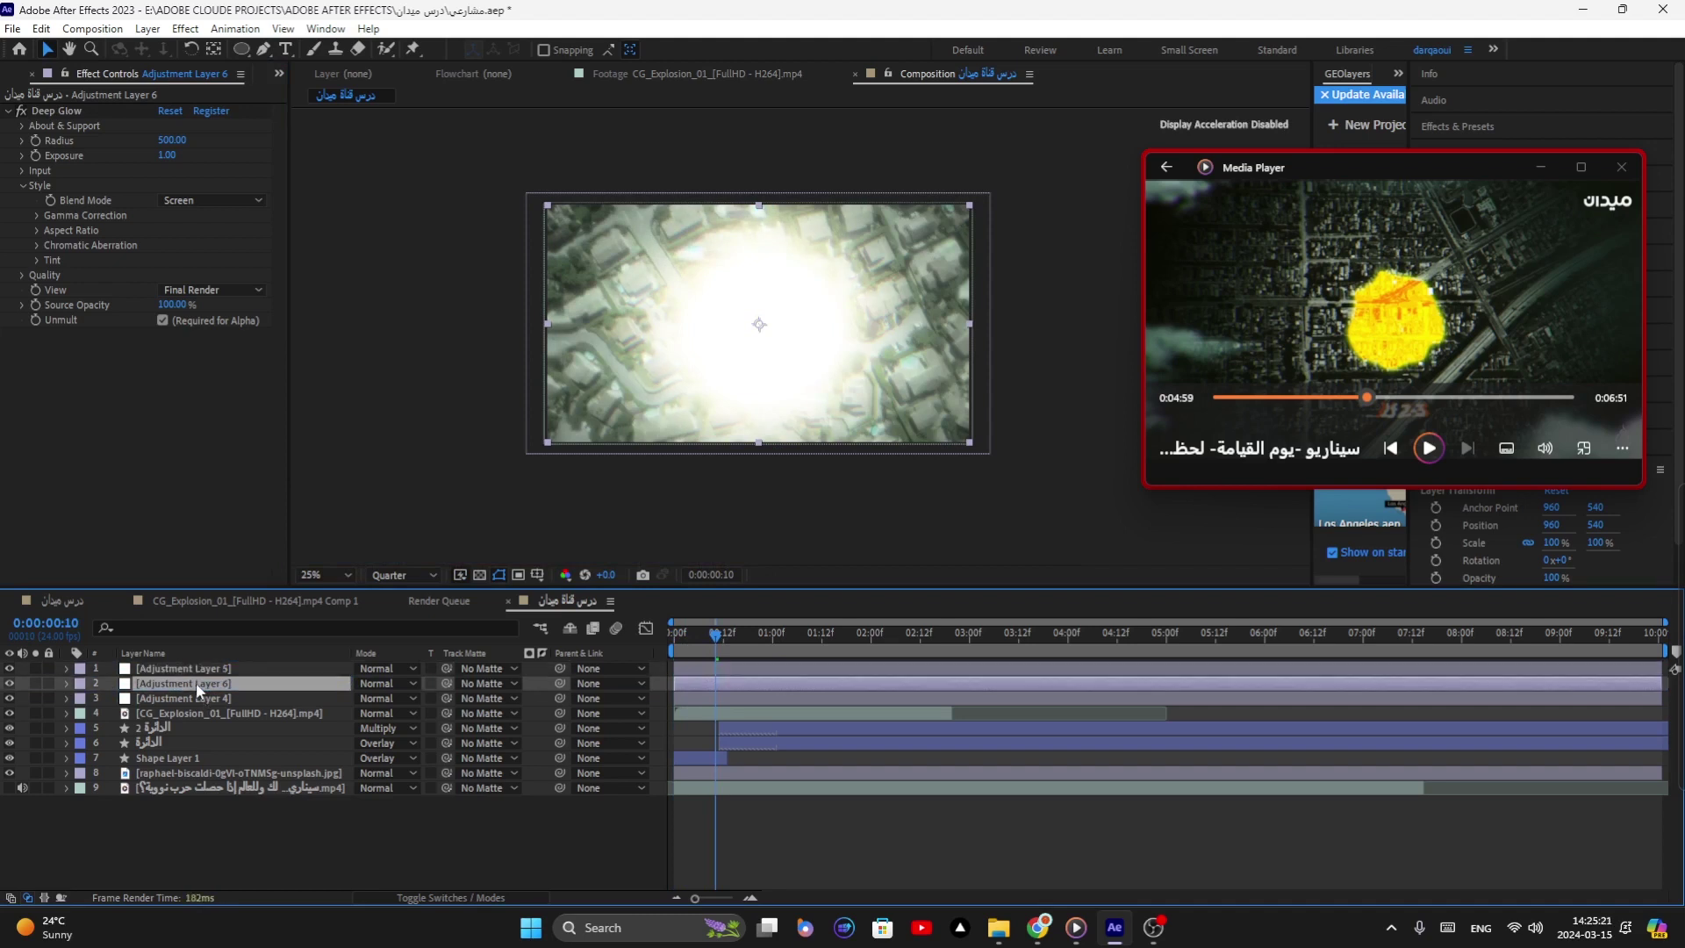
{"action": "left_click", "coordinate": [194, 697]}
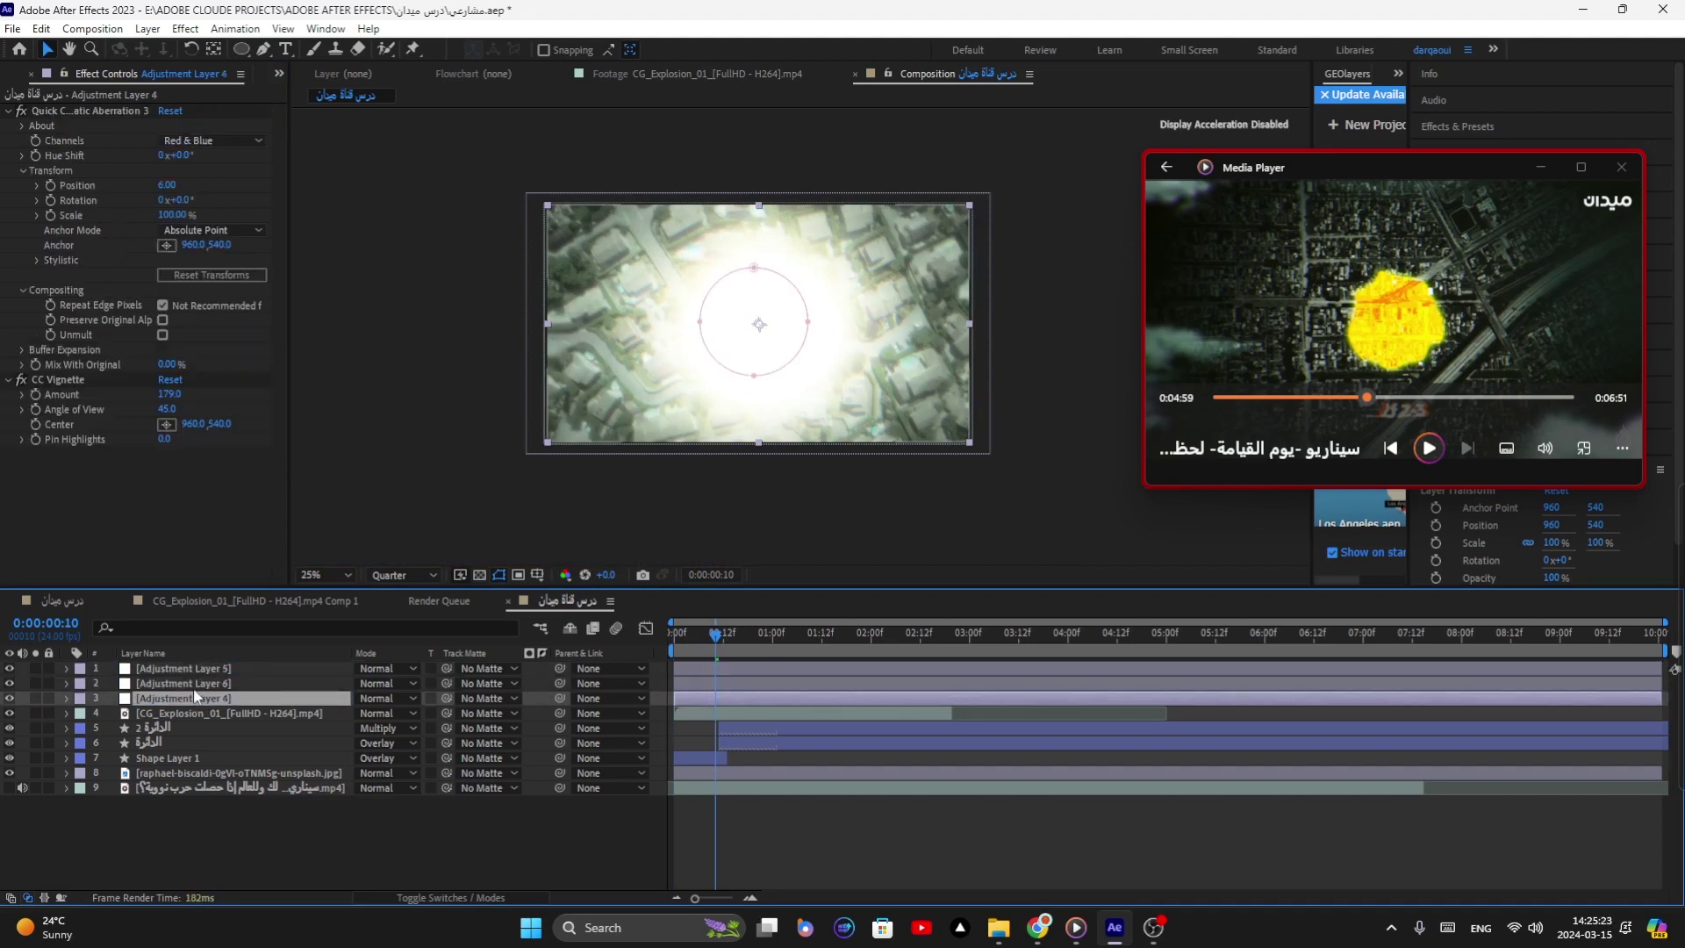
{"action": "mouse_move", "coordinate": [191, 683]}
{"action": "left_mouse_down"}
{"action": "mouse_move", "coordinate": [196, 704]}
{"action": "mouse_move", "coordinate": [180, 662]}
{"action": "left_mouse_up"}
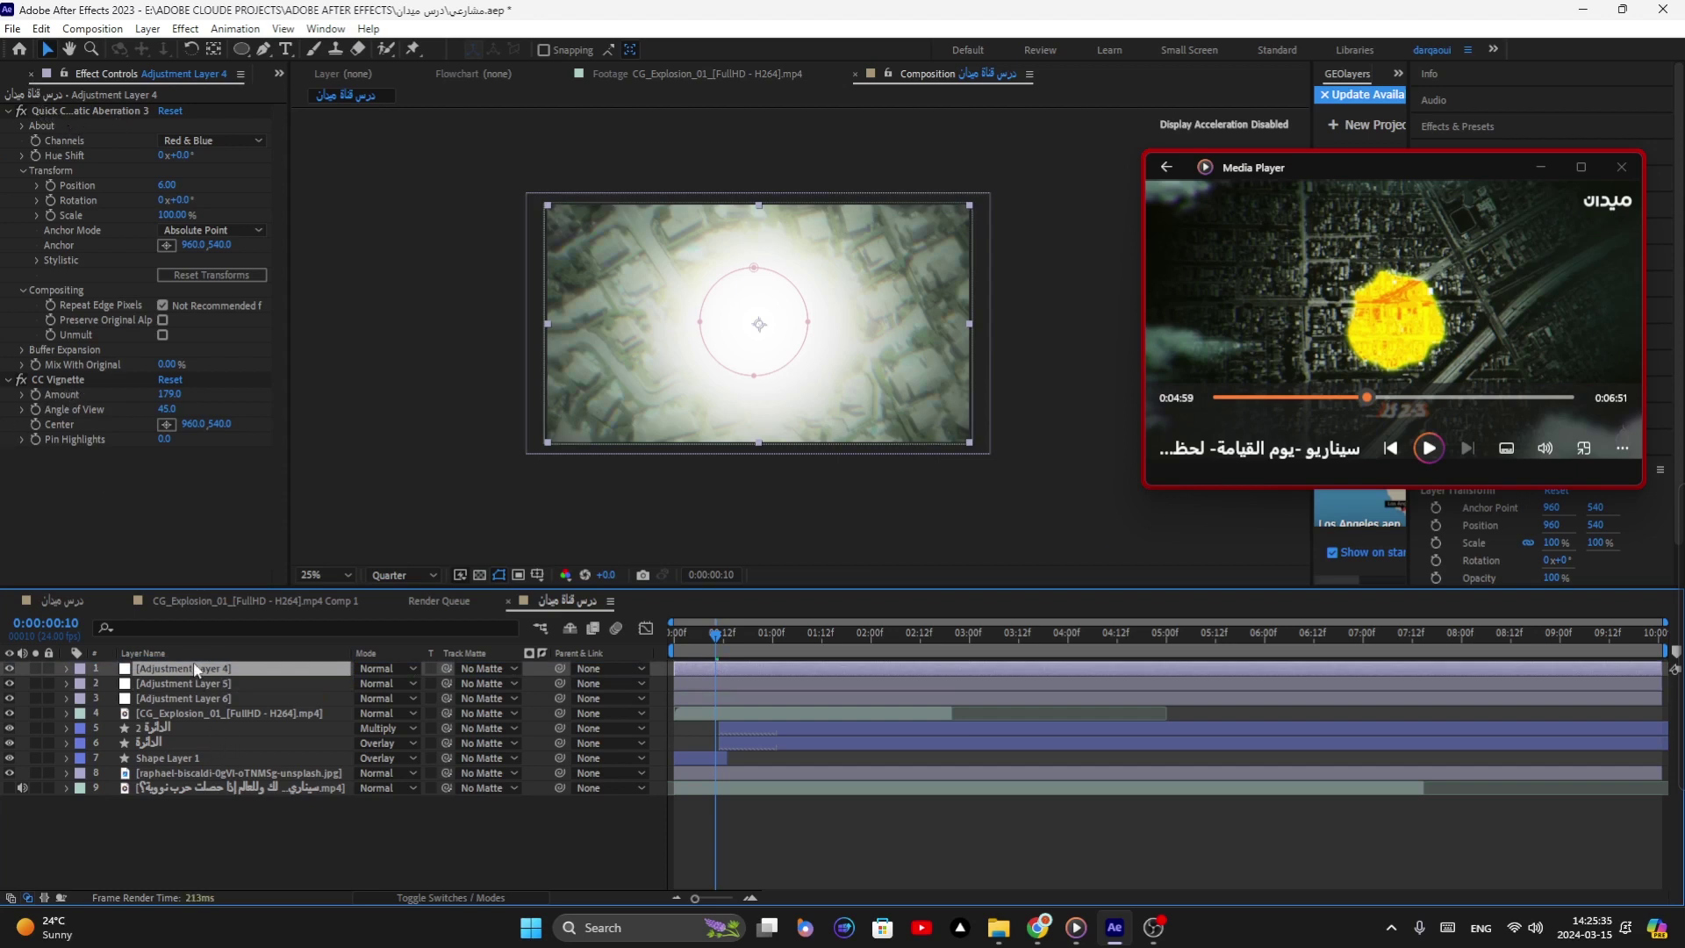
{"action": "left_click", "coordinate": [145, 684]}
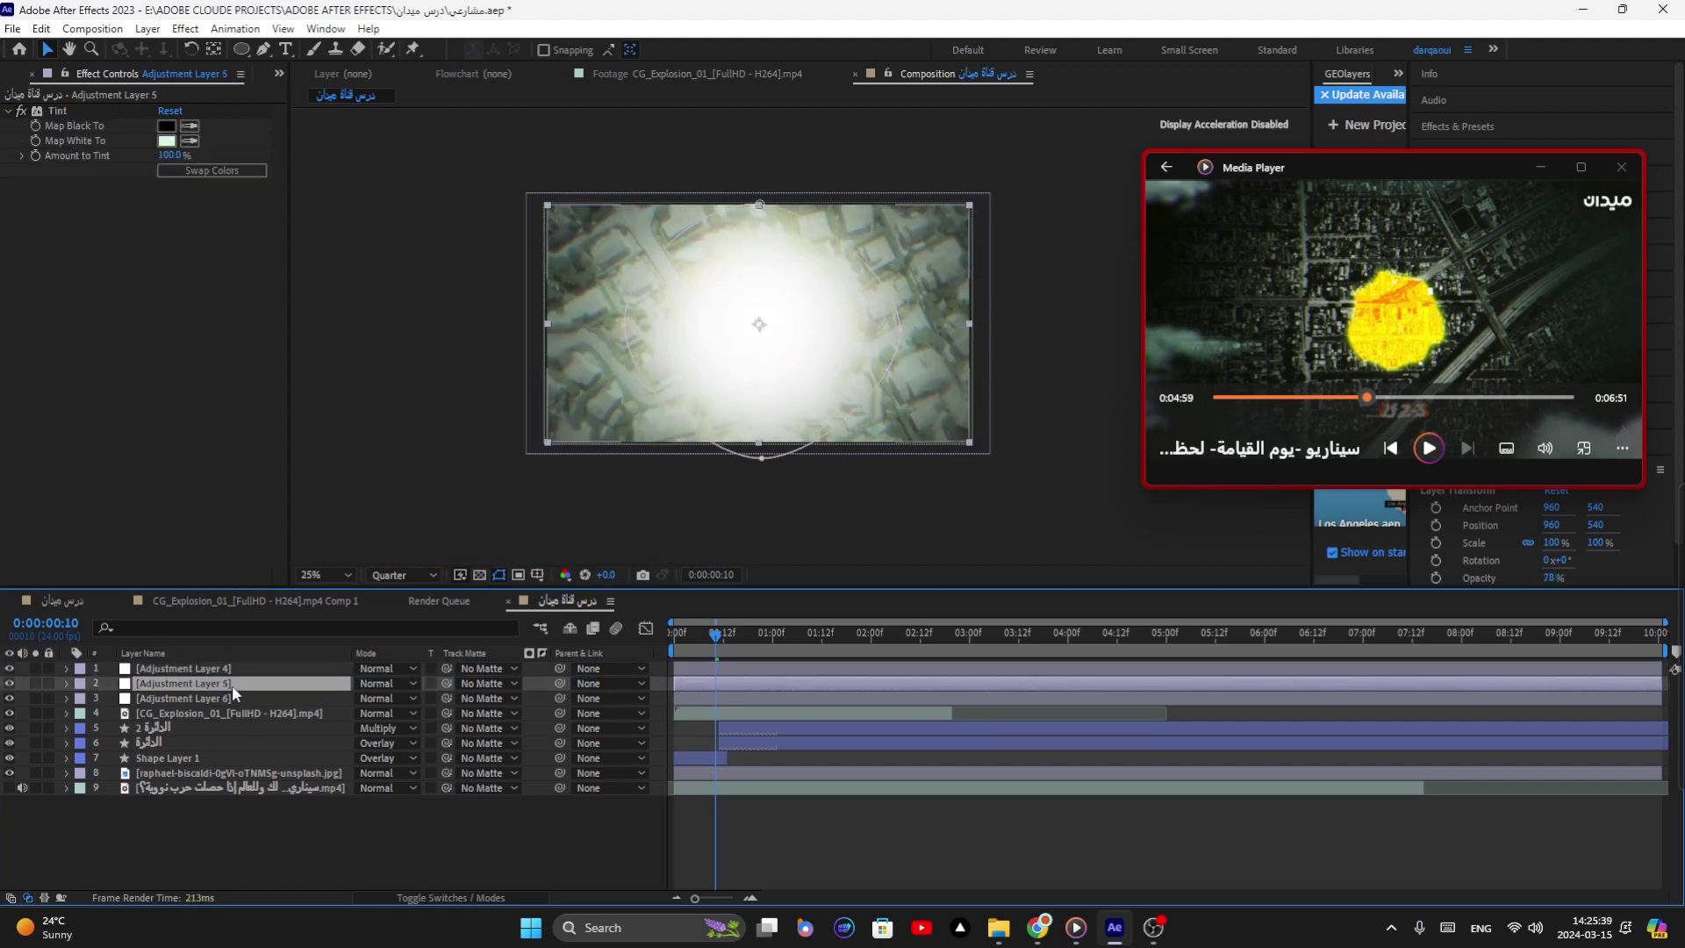
{"action": "left_click", "coordinate": [195, 698]}
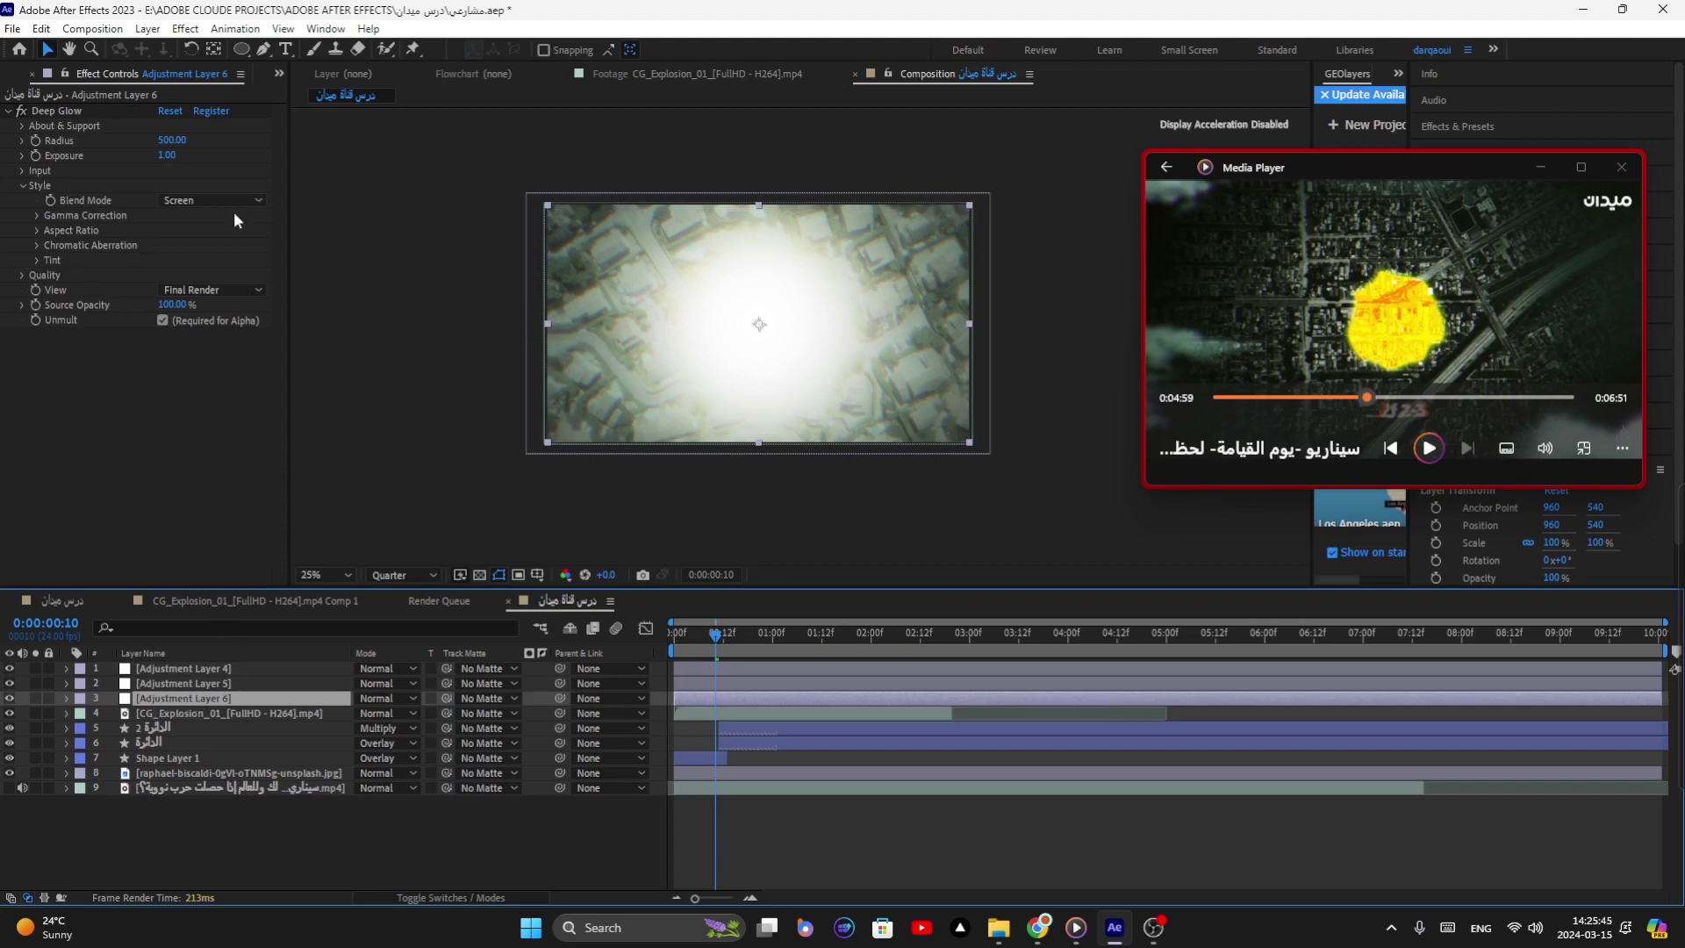
Step: Keep Deep Glow's blend mode at Screen and set its radius to 174
{"action": "left_click", "coordinate": [193, 199]}
{"action": "left_click", "coordinate": [127, 320]}
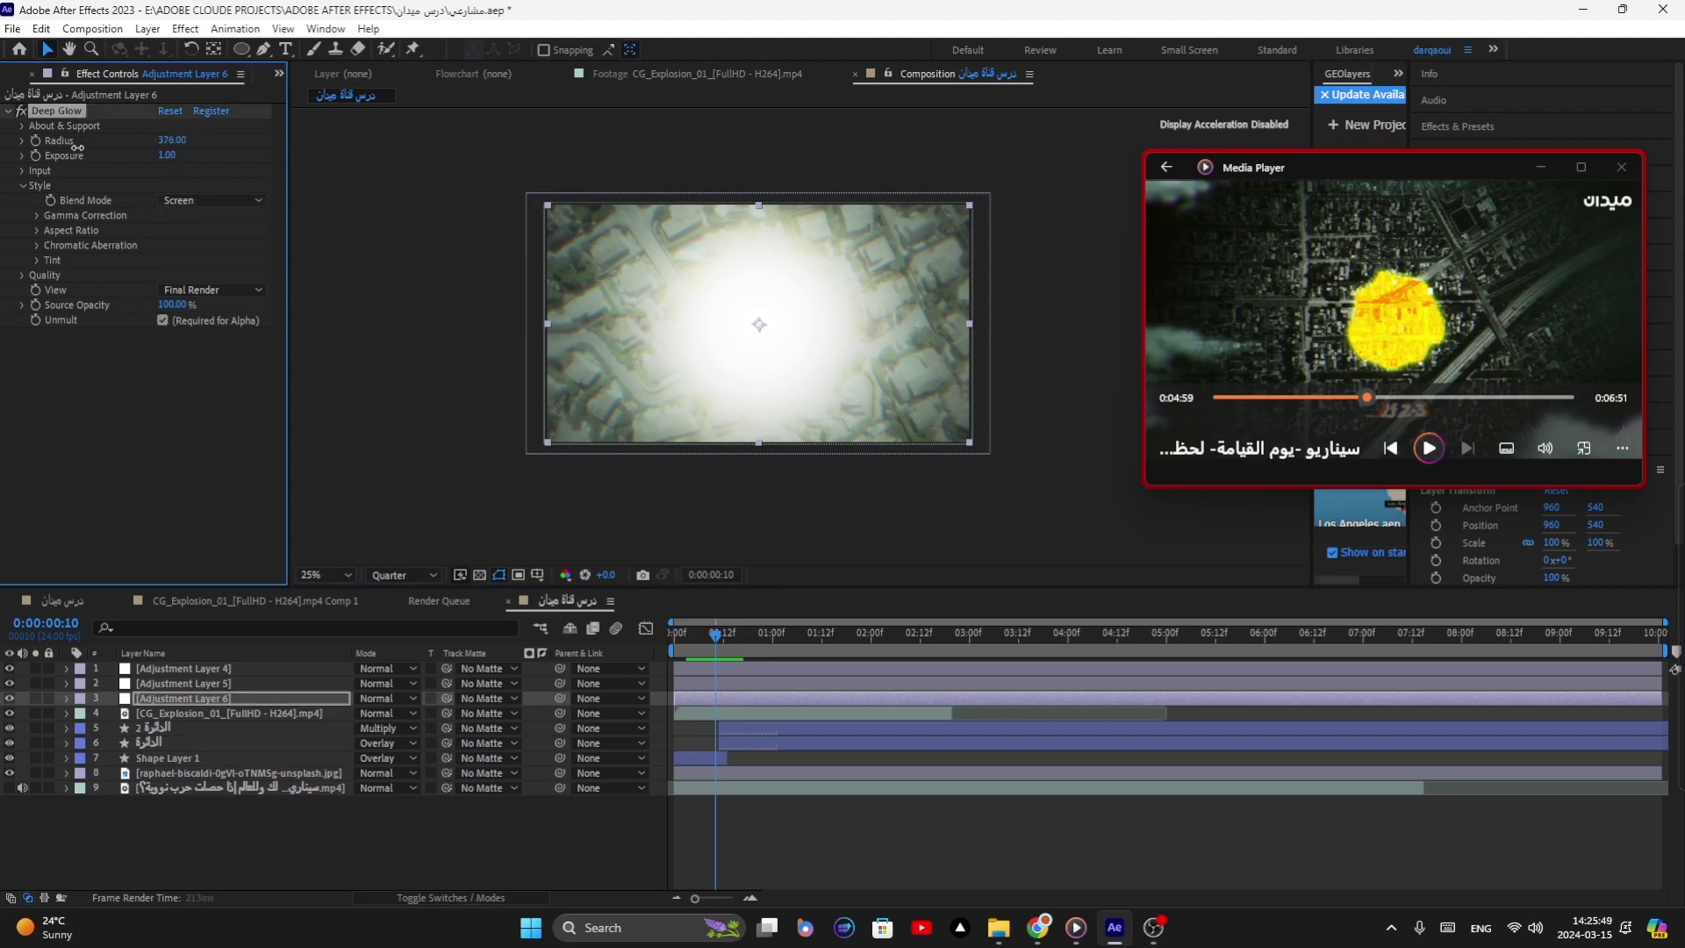
{"action": "left_click", "coordinate": [172, 140]}
{"action": "type", "text": "174"}
{"action": "key", "text": "Return"}
Step: Add Deep Glow Radius and Exposure keyframes at 0:00:00:23 and reveal the layer's keyframes in the timeline
{"action": "left_click_drag", "start_coordinate": [715, 641], "coordinate": [768, 647]}
{"action": "left_click", "coordinate": [788, 698]}
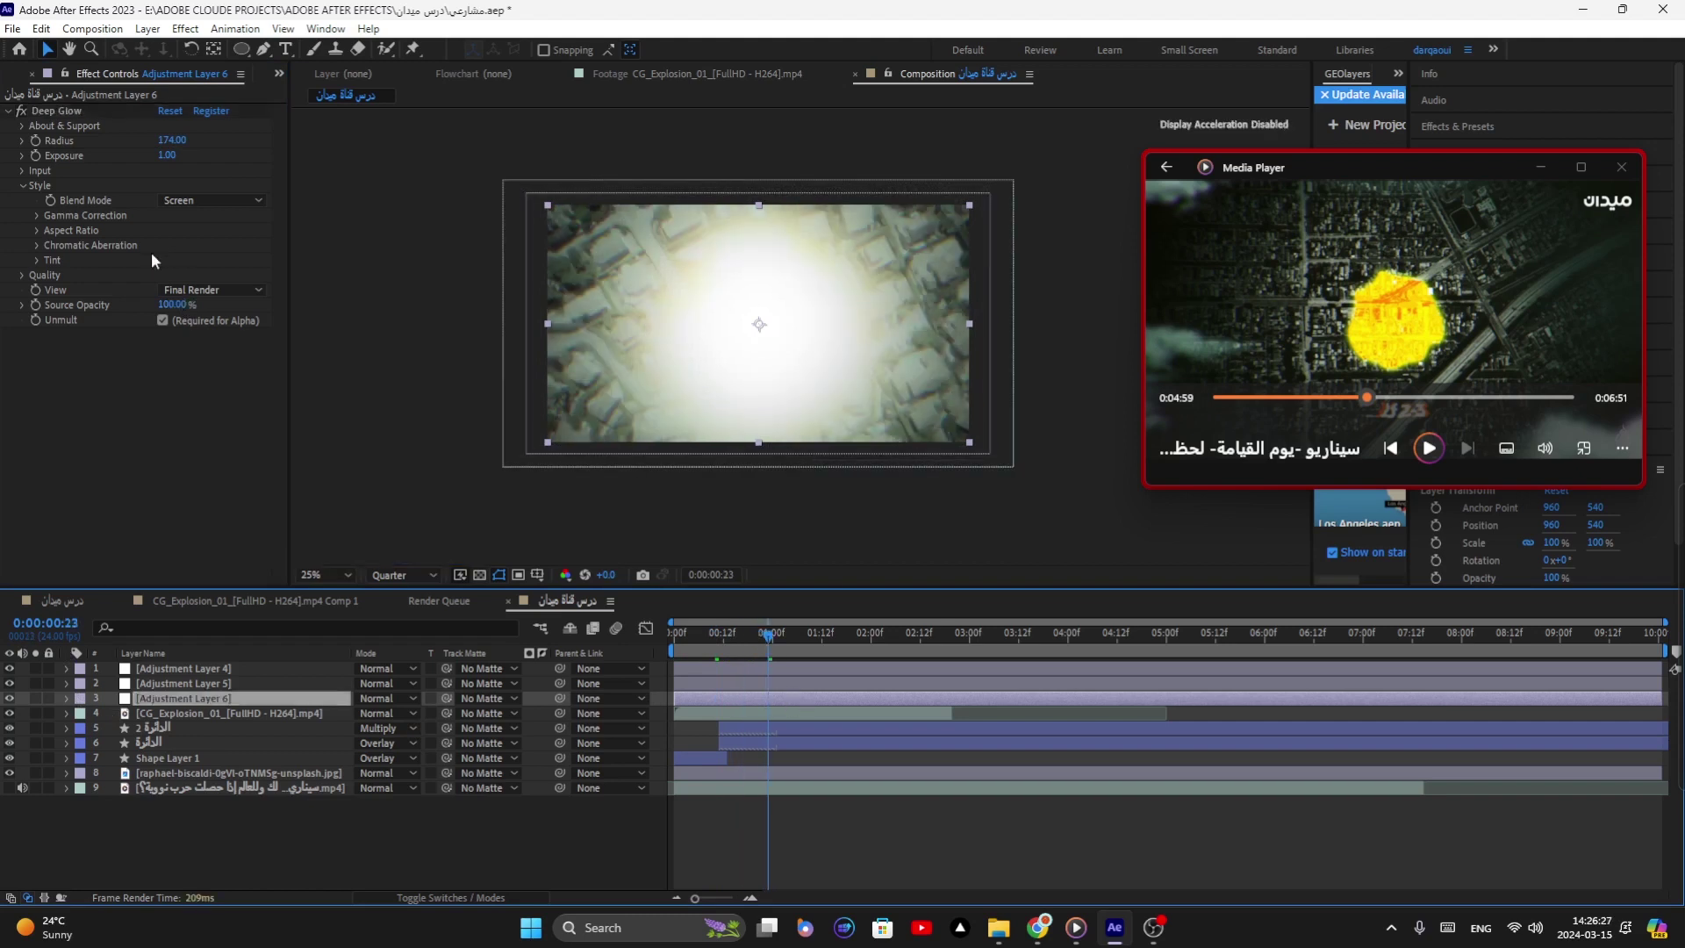
{"action": "left_click", "coordinate": [38, 137]}
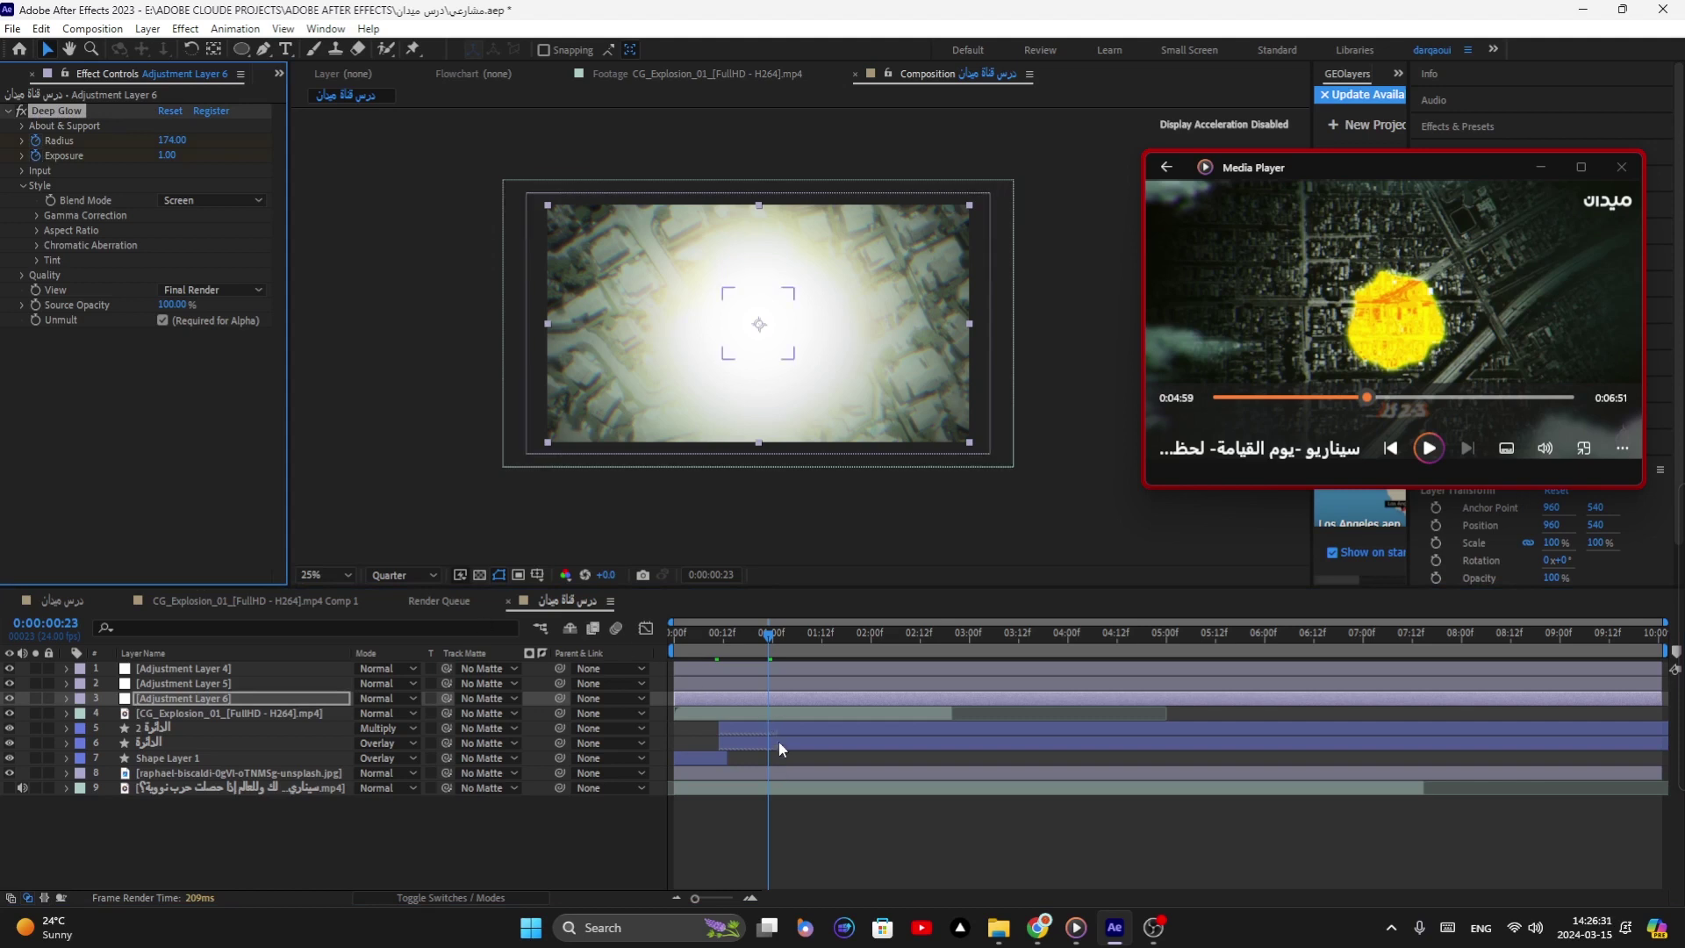
{"action": "key", "text": "u"}
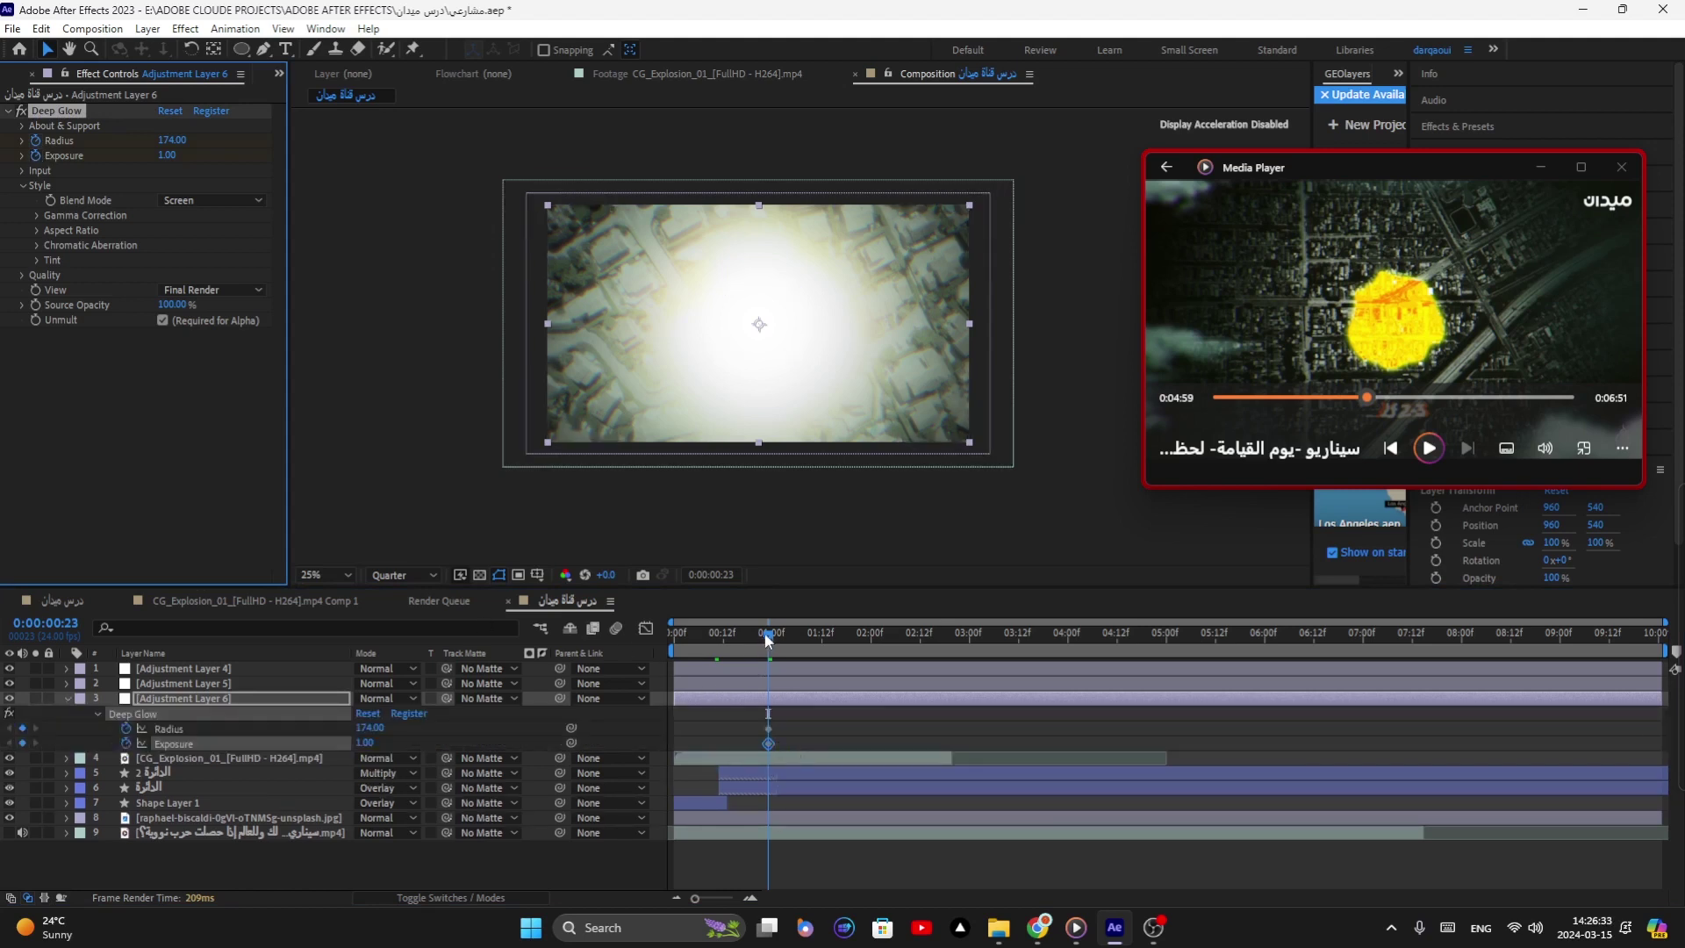
Step: Set Deep Glow's Radius and Exposure to 0 at 0:00:00:00 so the glow builds up from nothing
{"action": "left_click_drag", "start_coordinate": [769, 638], "coordinate": [675, 646]}
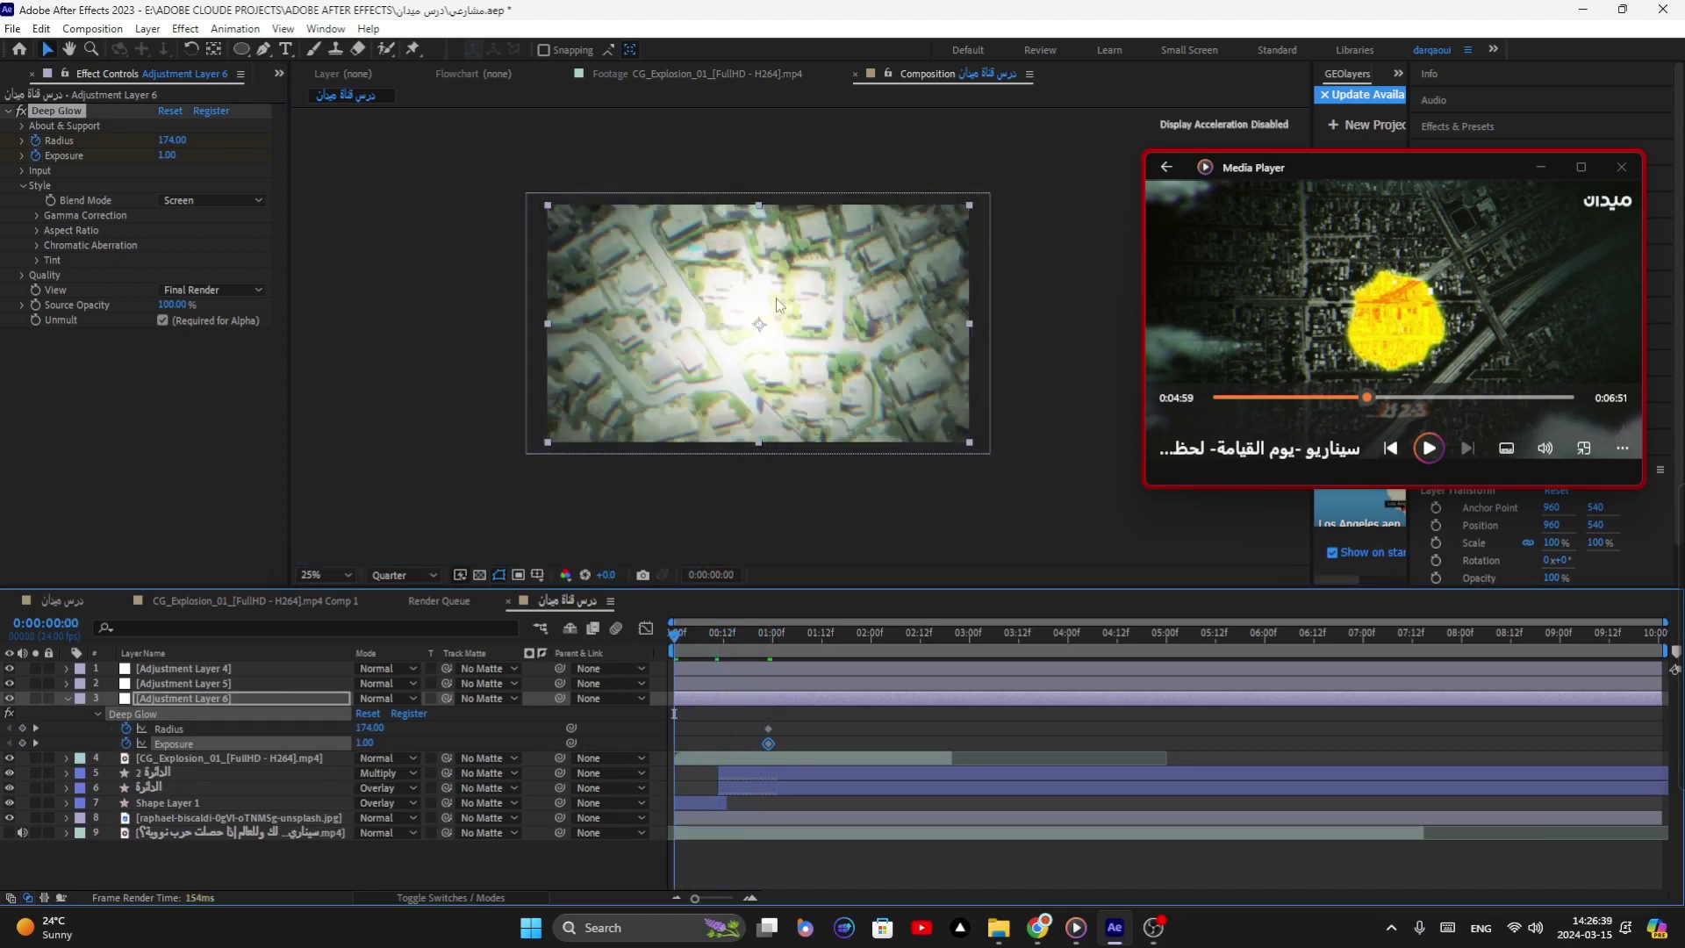
{"action": "left_click", "coordinate": [171, 140]}
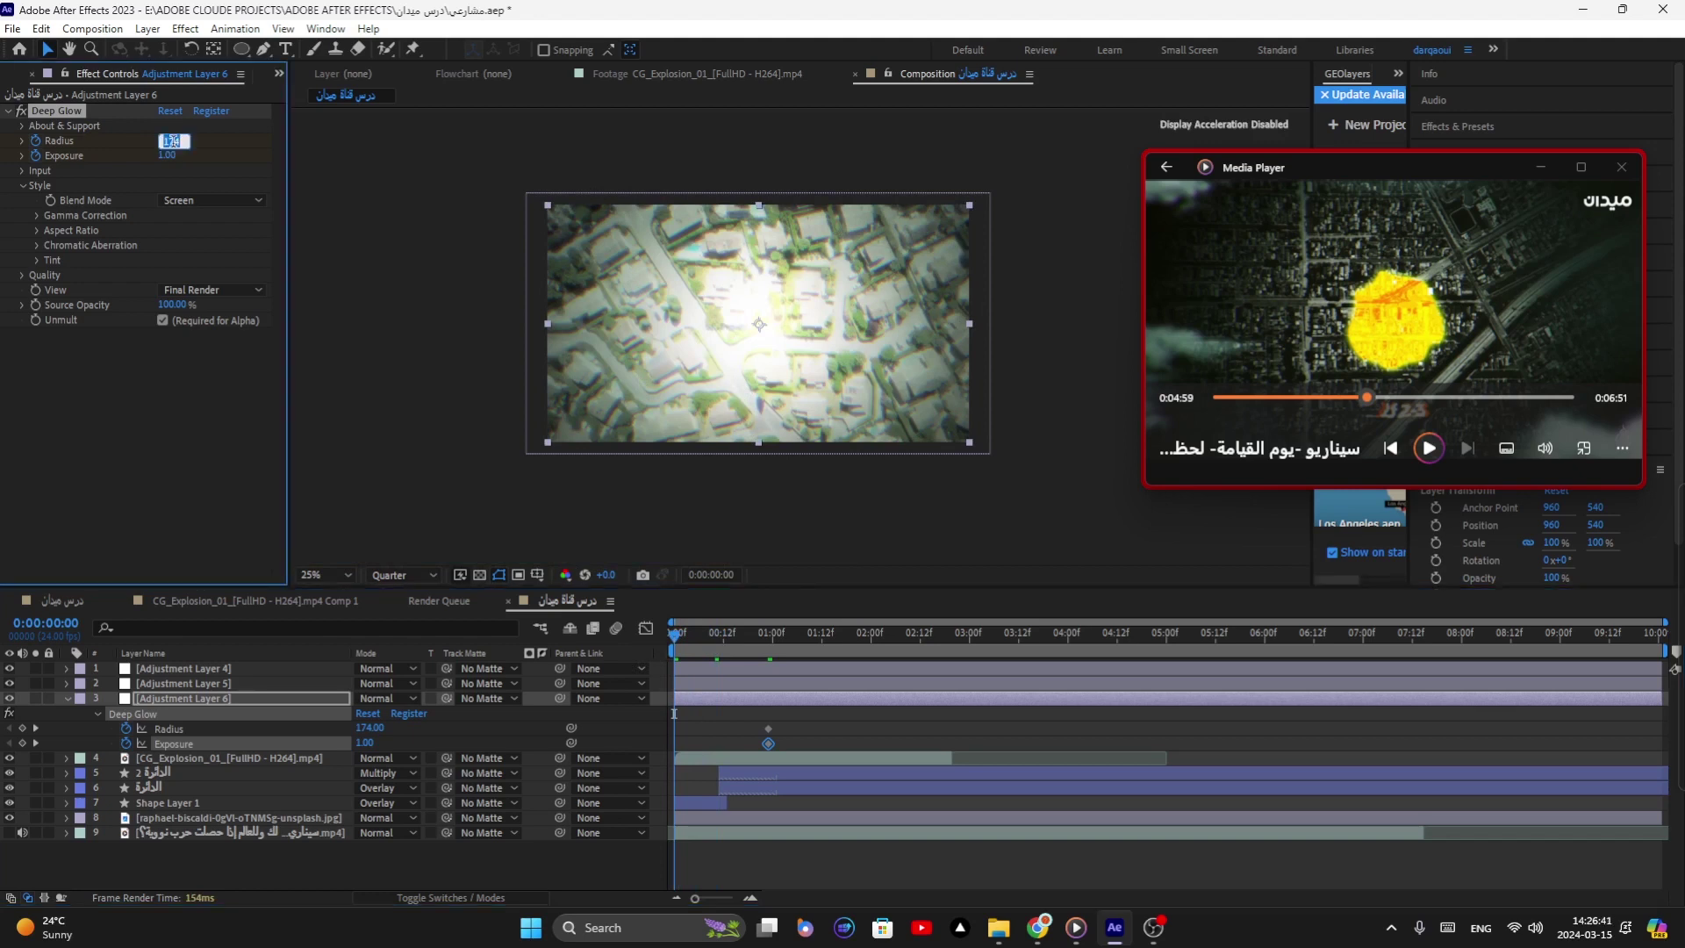
{"action": "key", "text": "Return"}
{"action": "left_click", "coordinate": [168, 156]}
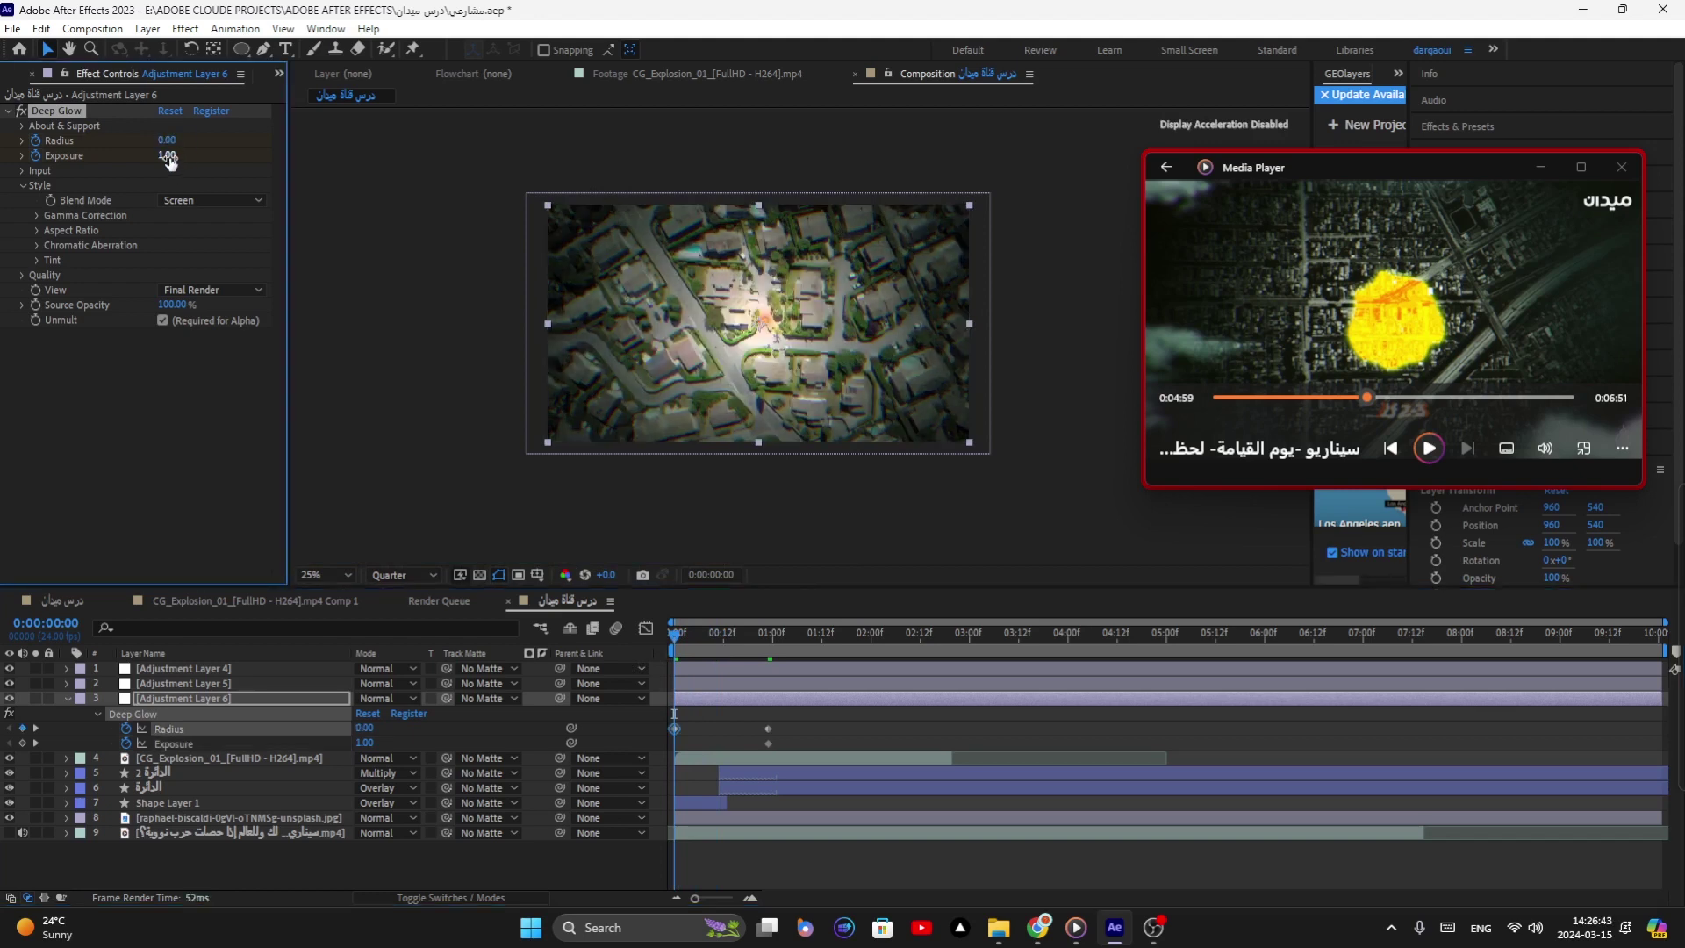
{"action": "key", "text": "Return"}
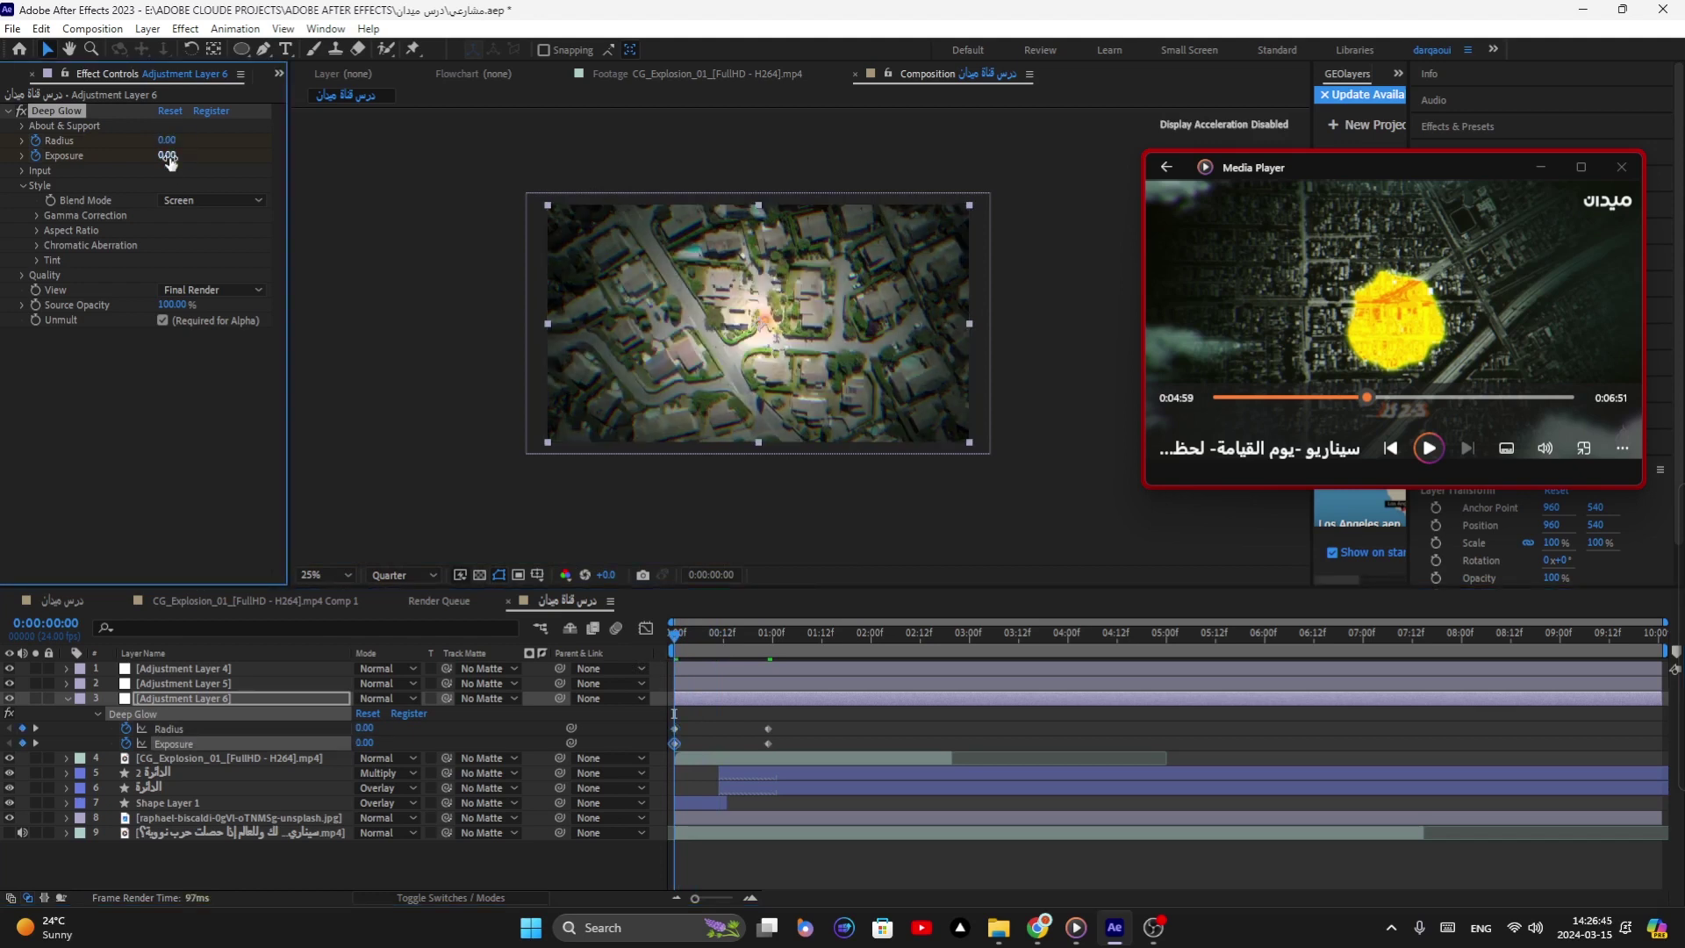
Step: Preview the glow animation and apply Easy Ease to all four Radius and Exposure keyframes
{"action": "key", "text": "space"}
{"action": "left_click_drag", "start_coordinate": [757, 735], "coordinate": [660, 760]}
{"action": "key", "text": "F9"}
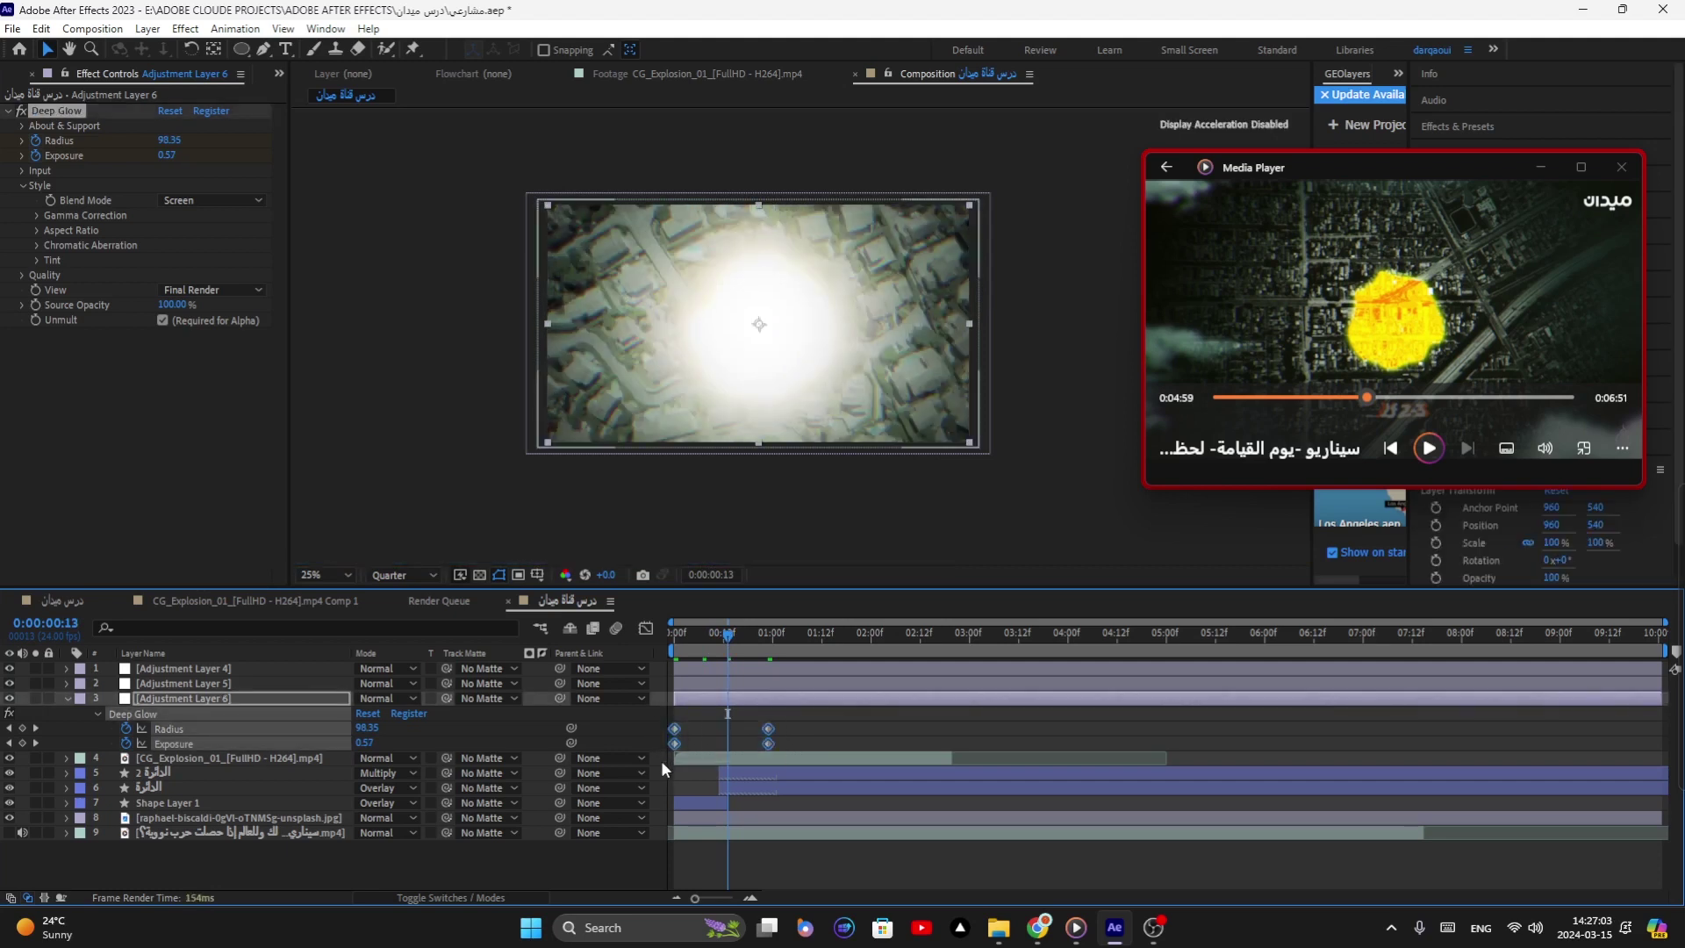
Step: Copy Deep Glow's starting Radius and Exposure keyframes to 0:00:02:12 so the glow fades out as the explosion clears
{"action": "left_click_drag", "start_coordinate": [730, 640], "coordinate": [752, 639]}
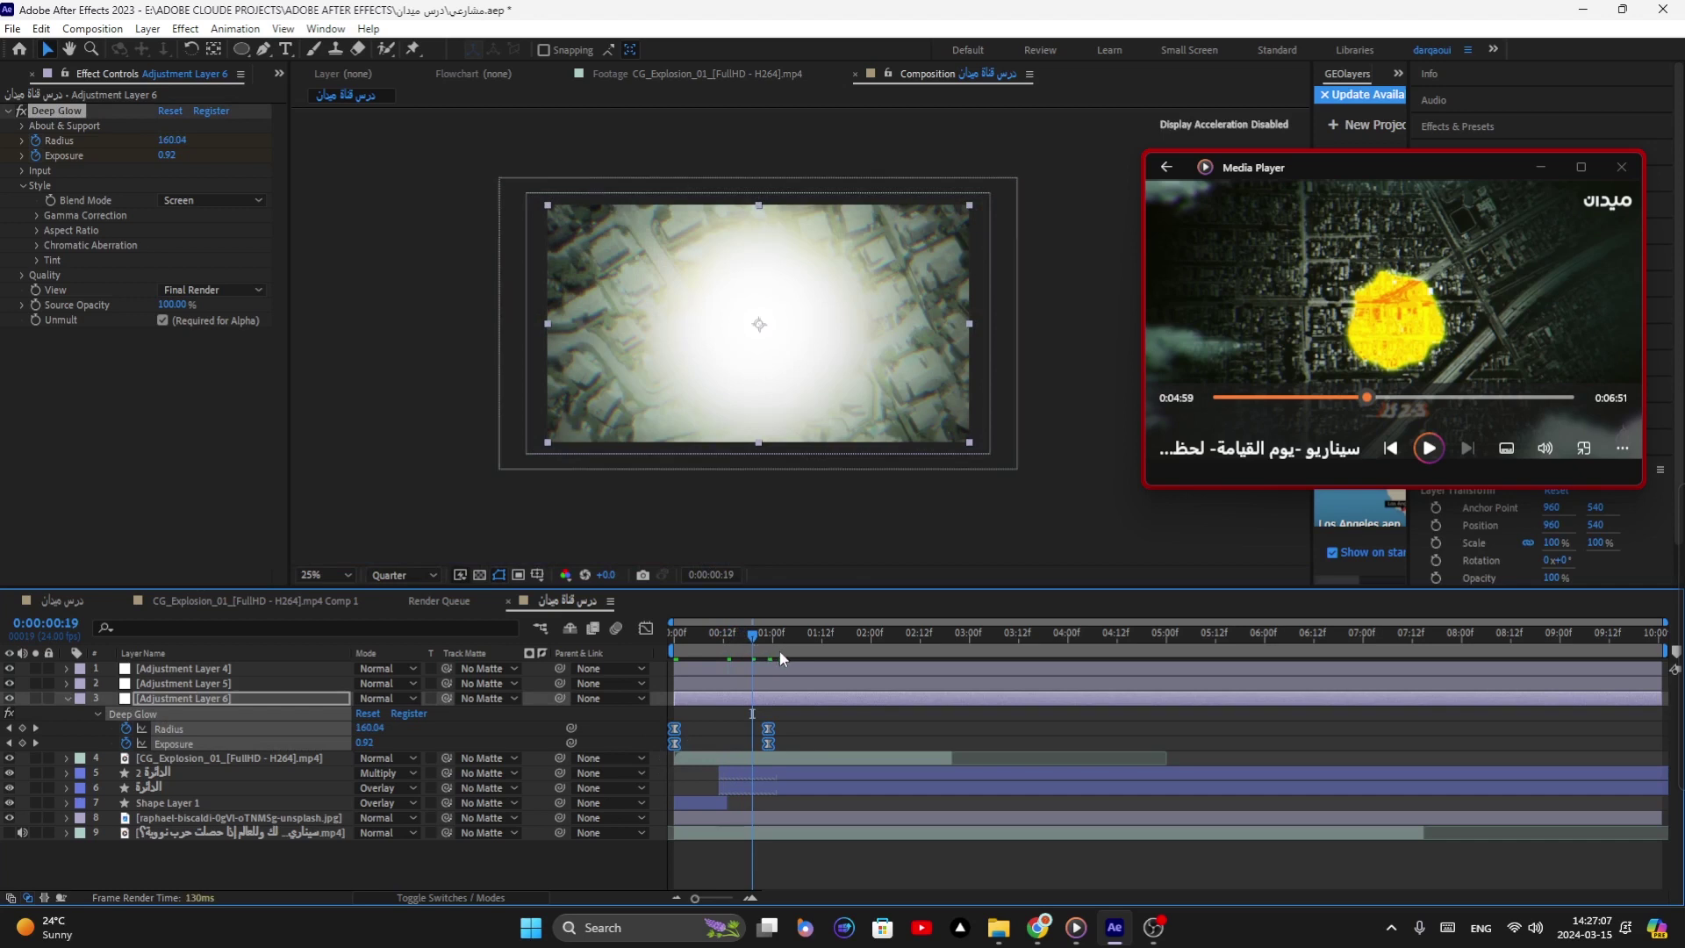
{"action": "left_click", "coordinate": [783, 656]}
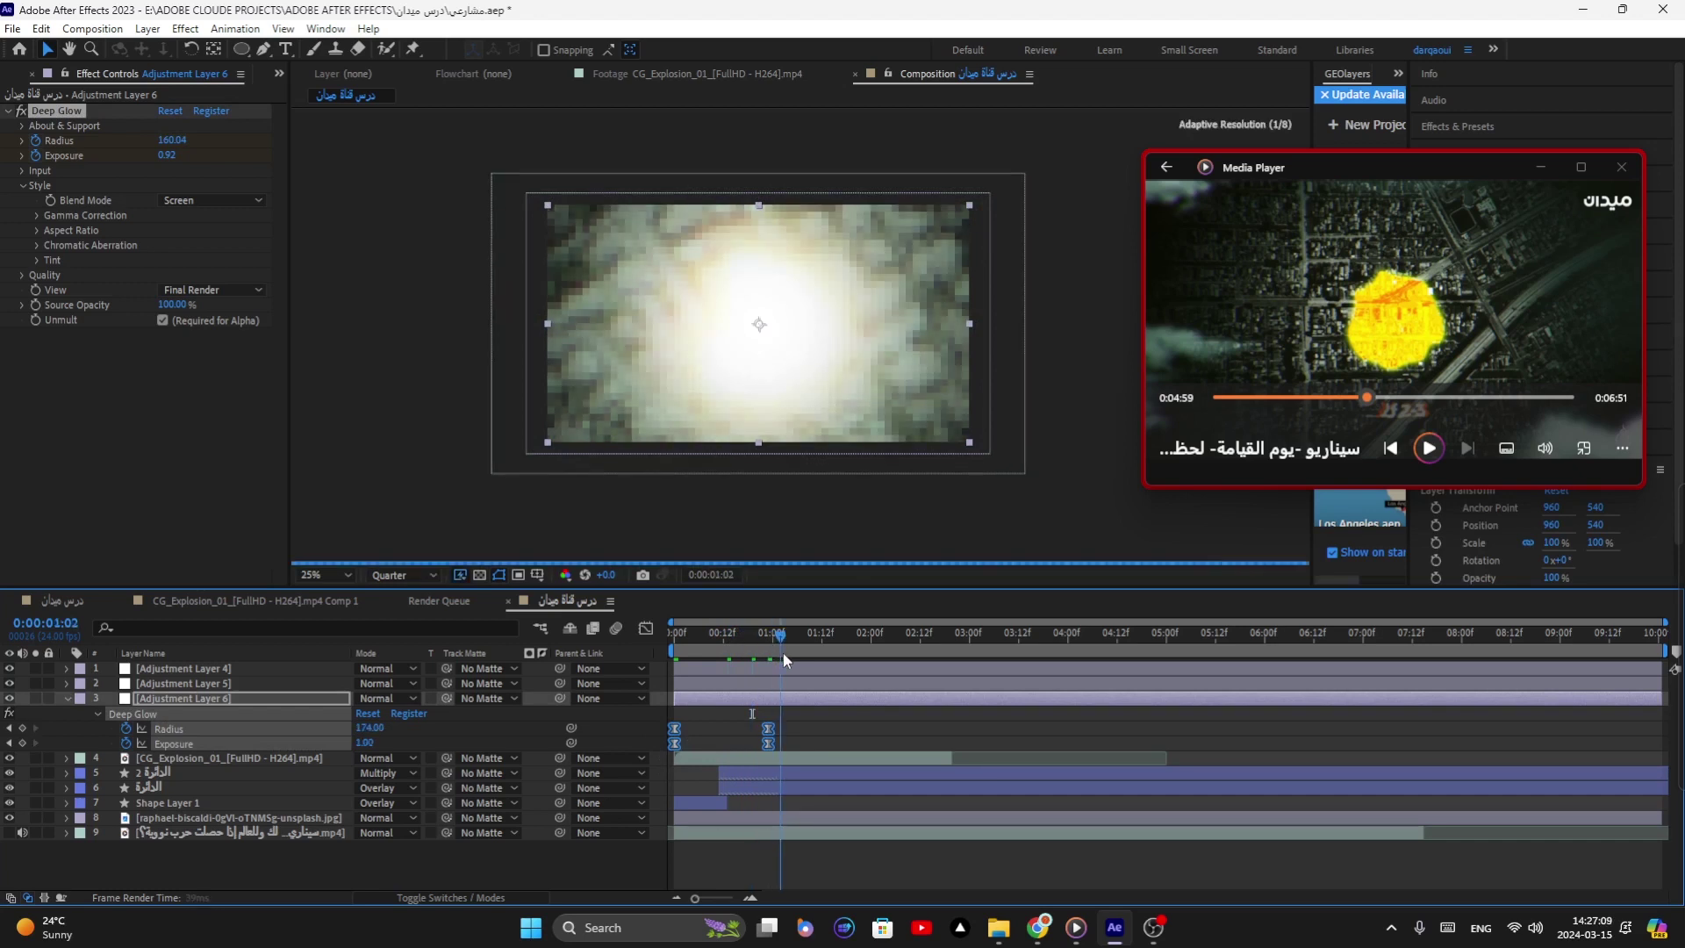
{"action": "left_click", "coordinate": [757, 530]}
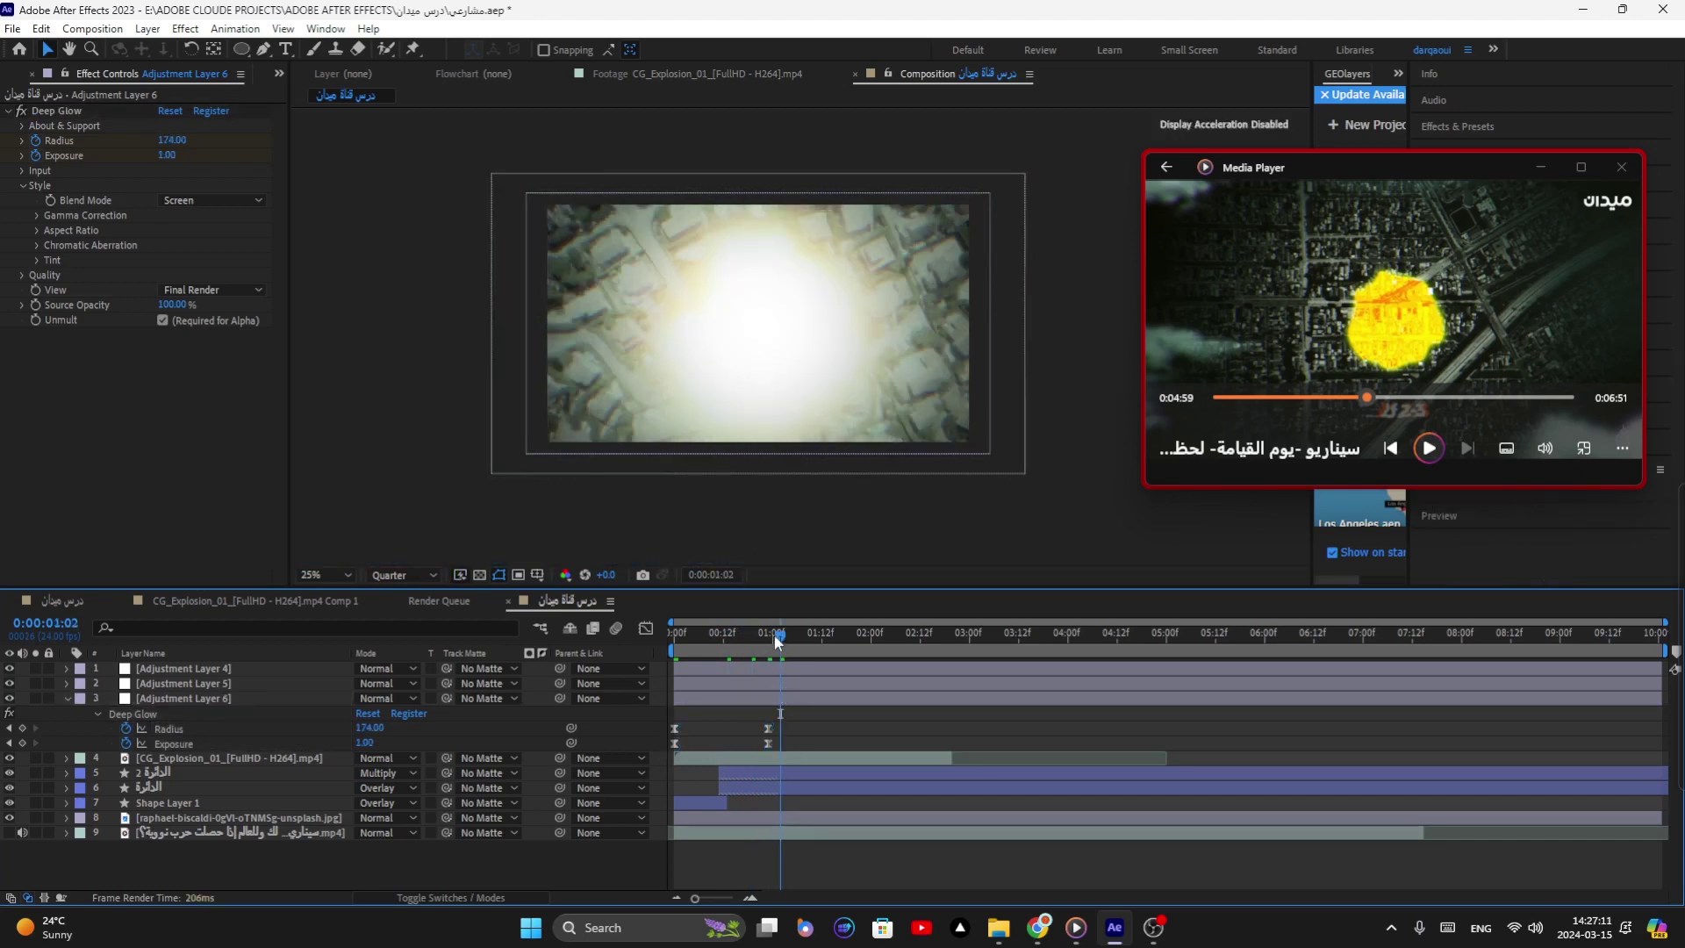
{"action": "left_click_drag", "start_coordinate": [784, 641], "coordinate": [806, 640]}
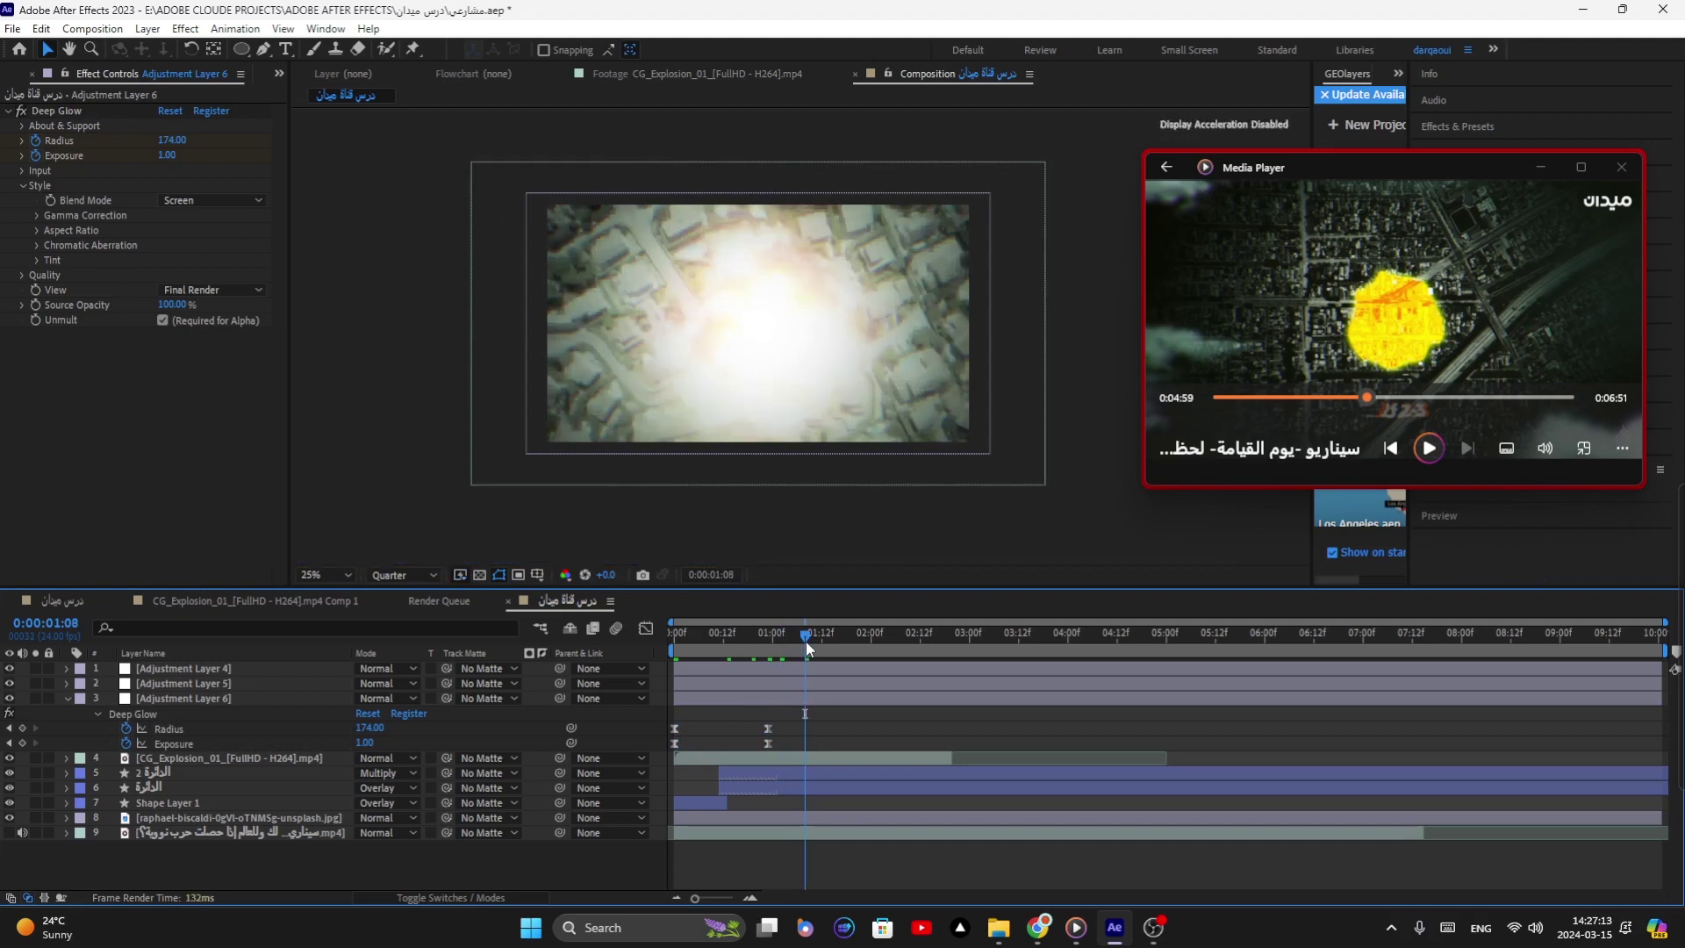
{"action": "left_click_drag", "start_coordinate": [807, 638], "coordinate": [846, 639]}
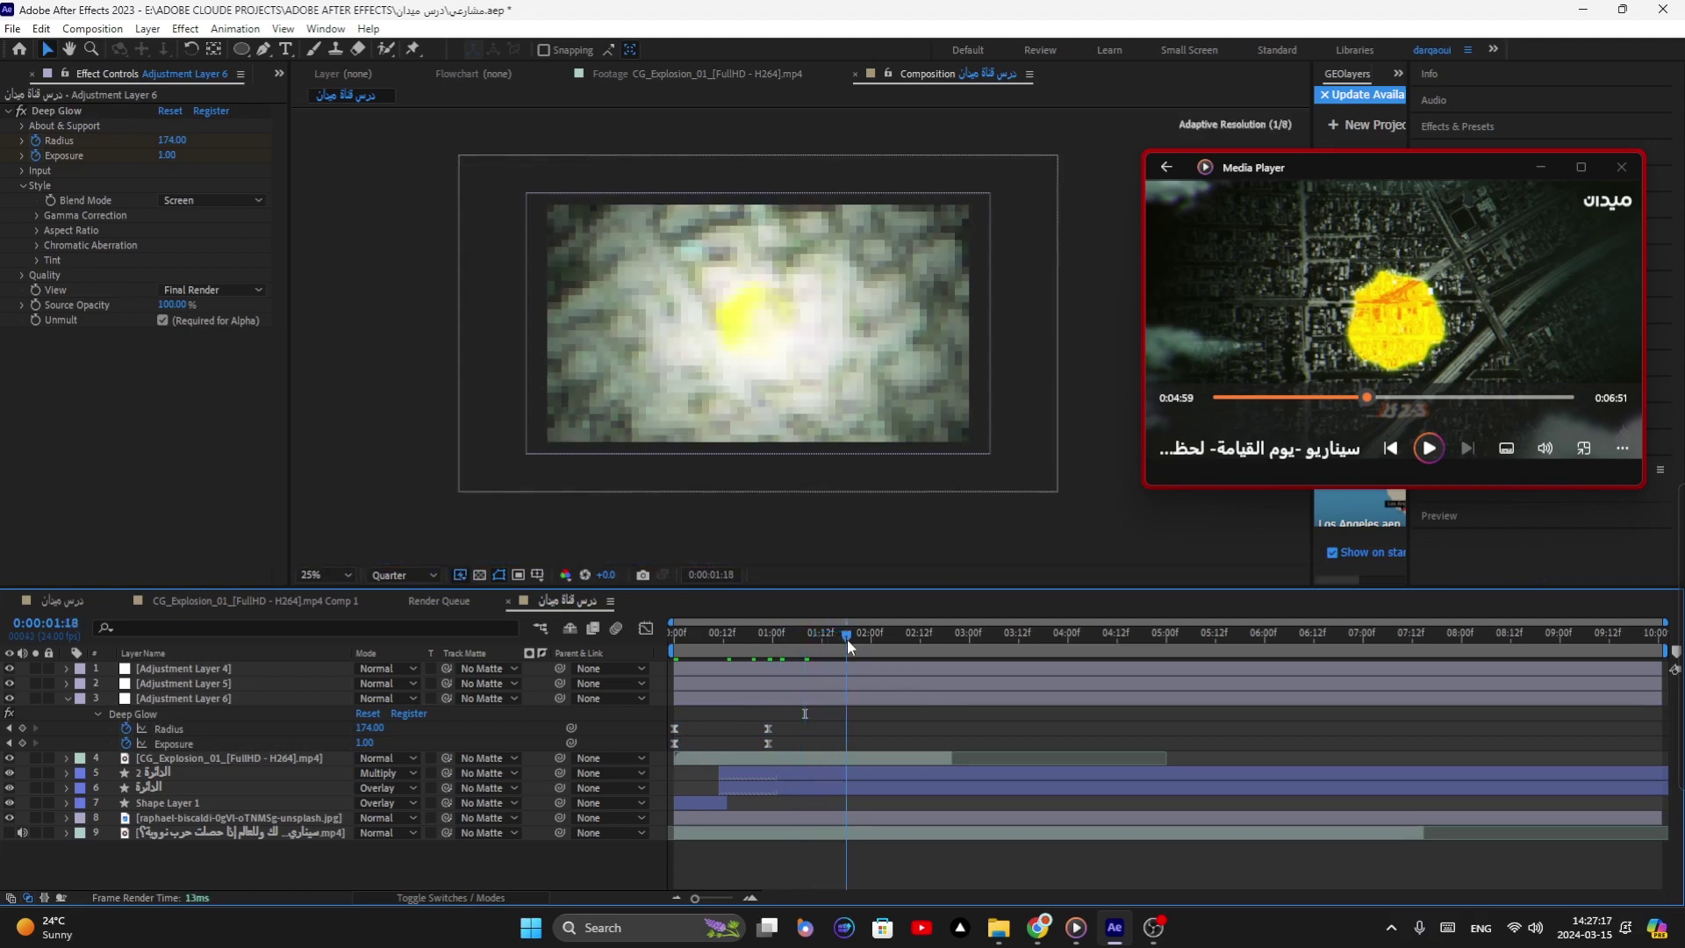
{"action": "left_click_drag", "start_coordinate": [848, 639], "coordinate": [918, 651]}
{"action": "left_click_drag", "start_coordinate": [688, 718], "coordinate": [667, 772]}
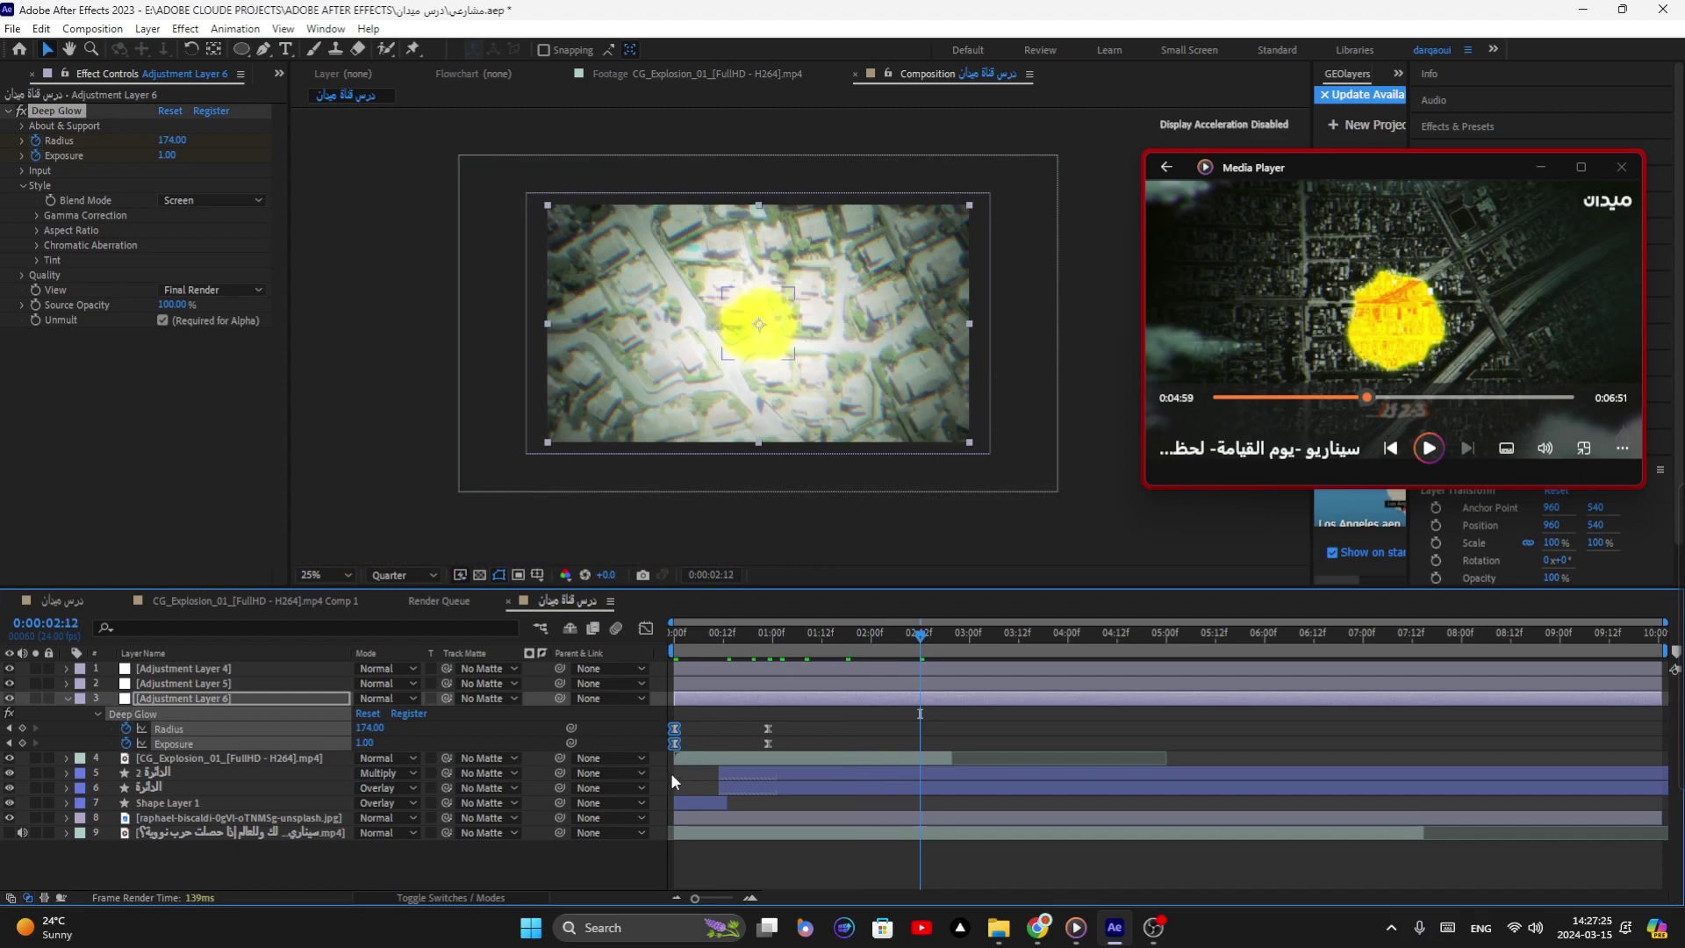
{"action": "key", "text": "ctrl+v"}
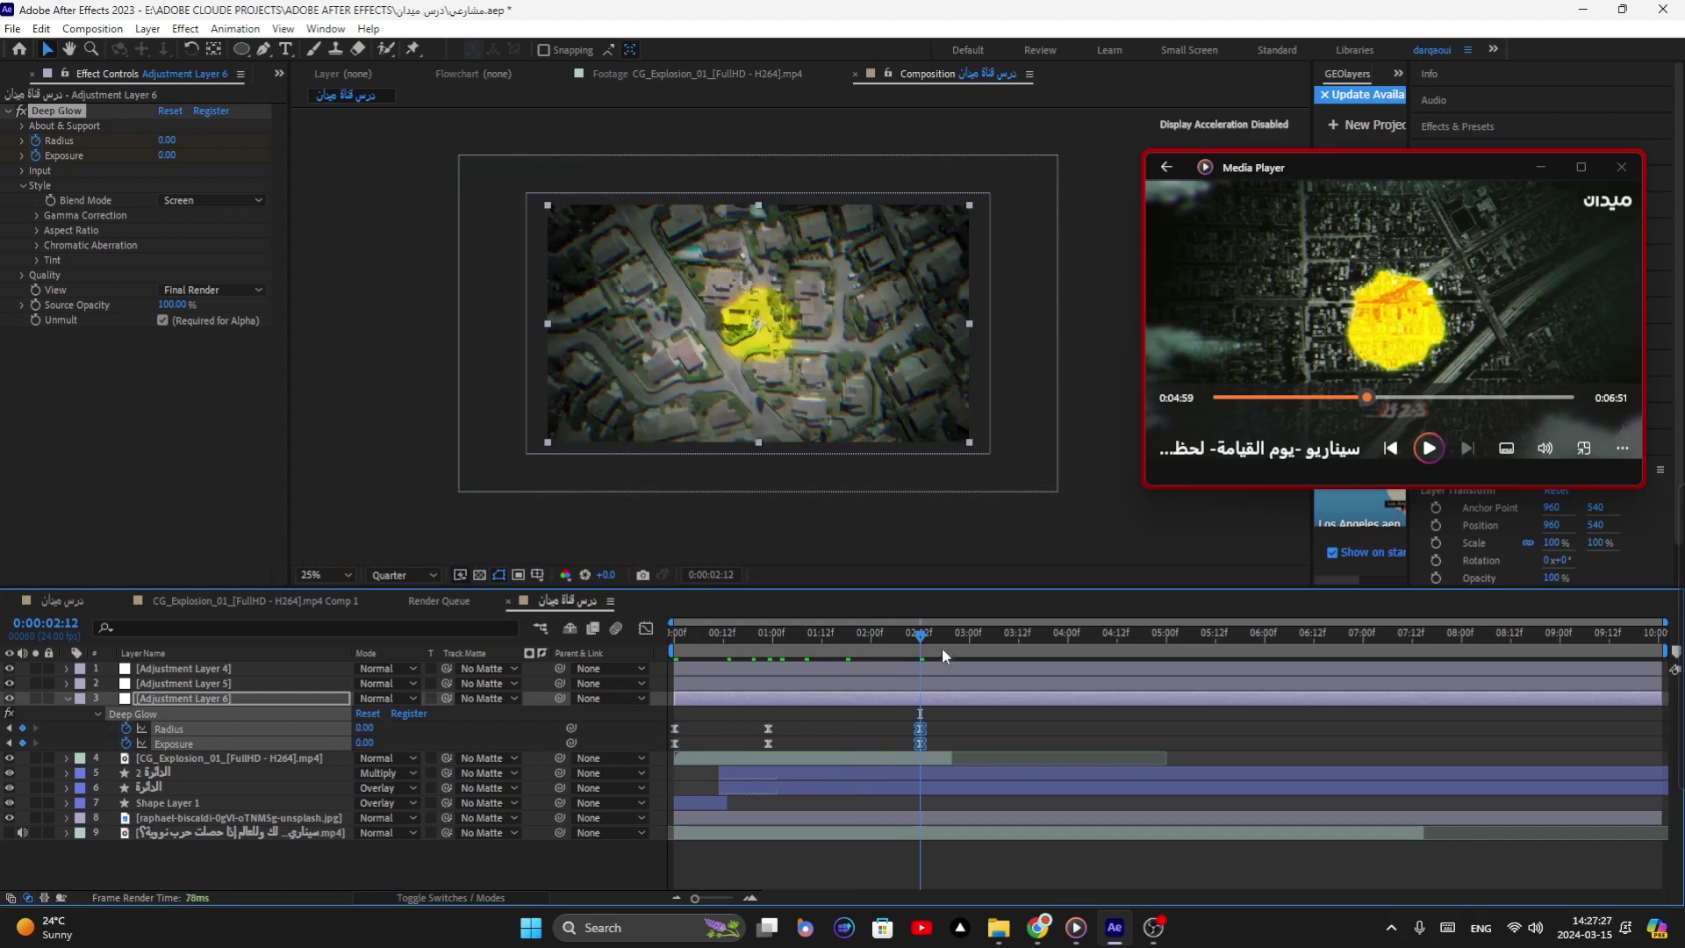
Step: Shift Deep Glow's ending keyframes earlier to 0:00:02:05 and move Adjustment Layer 6 to the top of the layer stack
{"action": "left_click", "coordinate": [895, 633]}
{"action": "left_click_drag", "start_coordinate": [921, 736], "coordinate": [890, 735]}
{"action": "key", "text": "j"}
{"action": "key", "text": "j"}
{"action": "left_click_drag", "start_coordinate": [184, 696], "coordinate": [186, 664]}
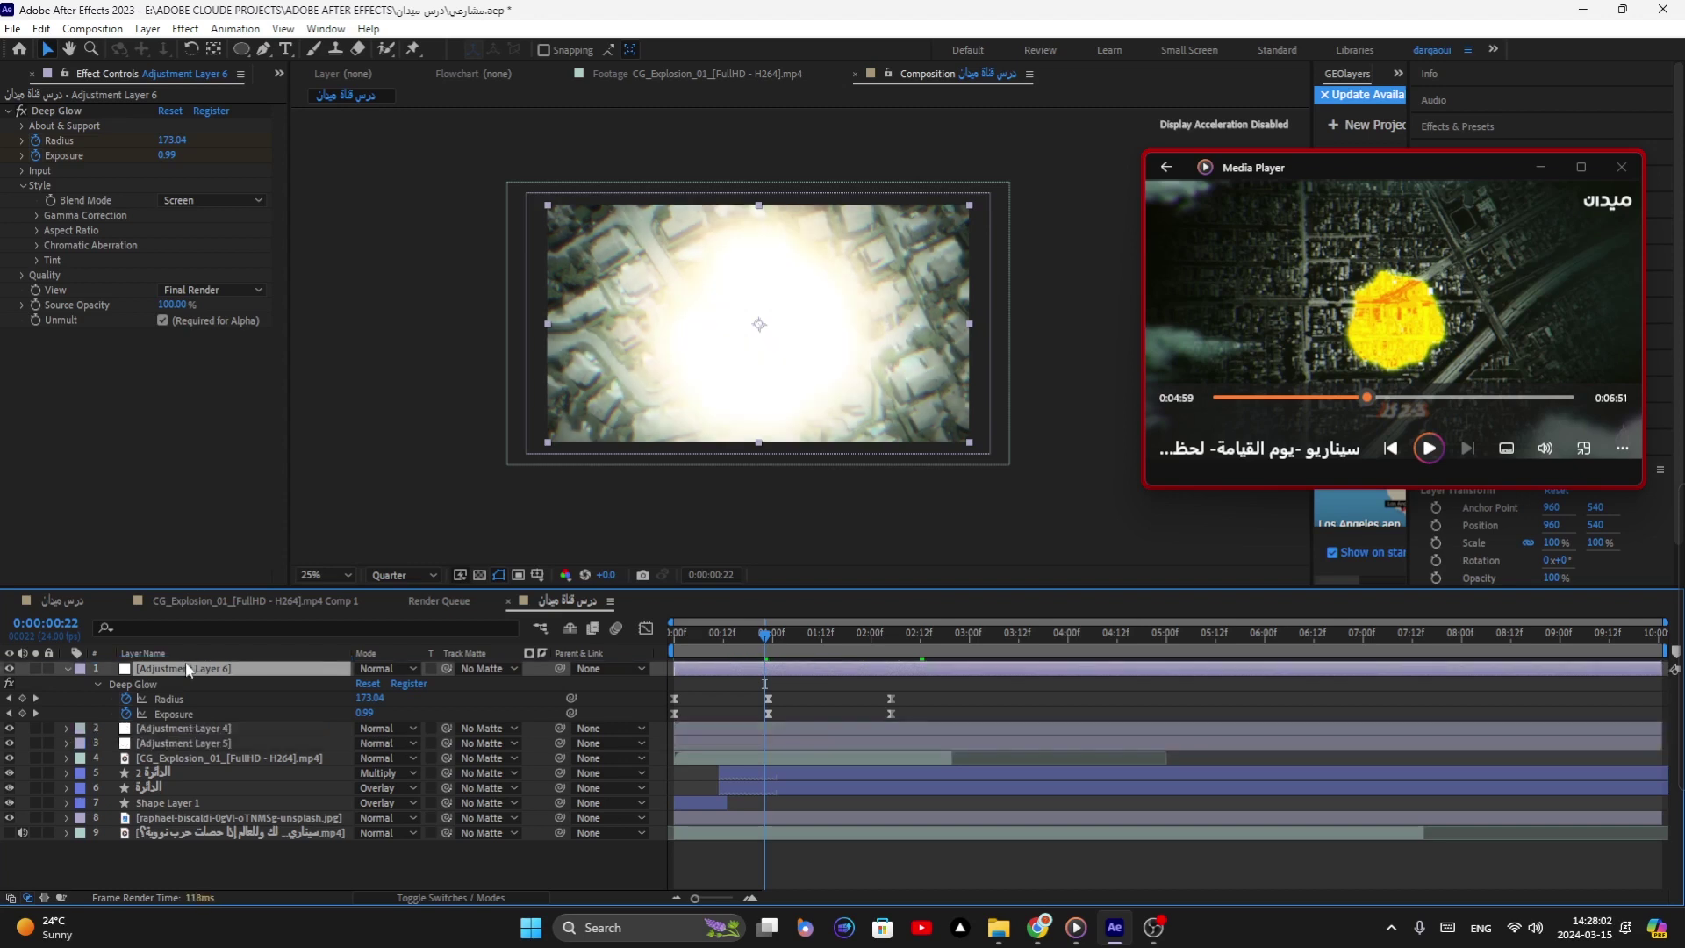
Step: Check the glow's fade-out through the explosion and split Adjustment Layer 6 at the last keyframes, 0:00:02:05
{"action": "left_click", "coordinate": [779, 634]}
{"action": "left_click", "coordinate": [784, 633]}
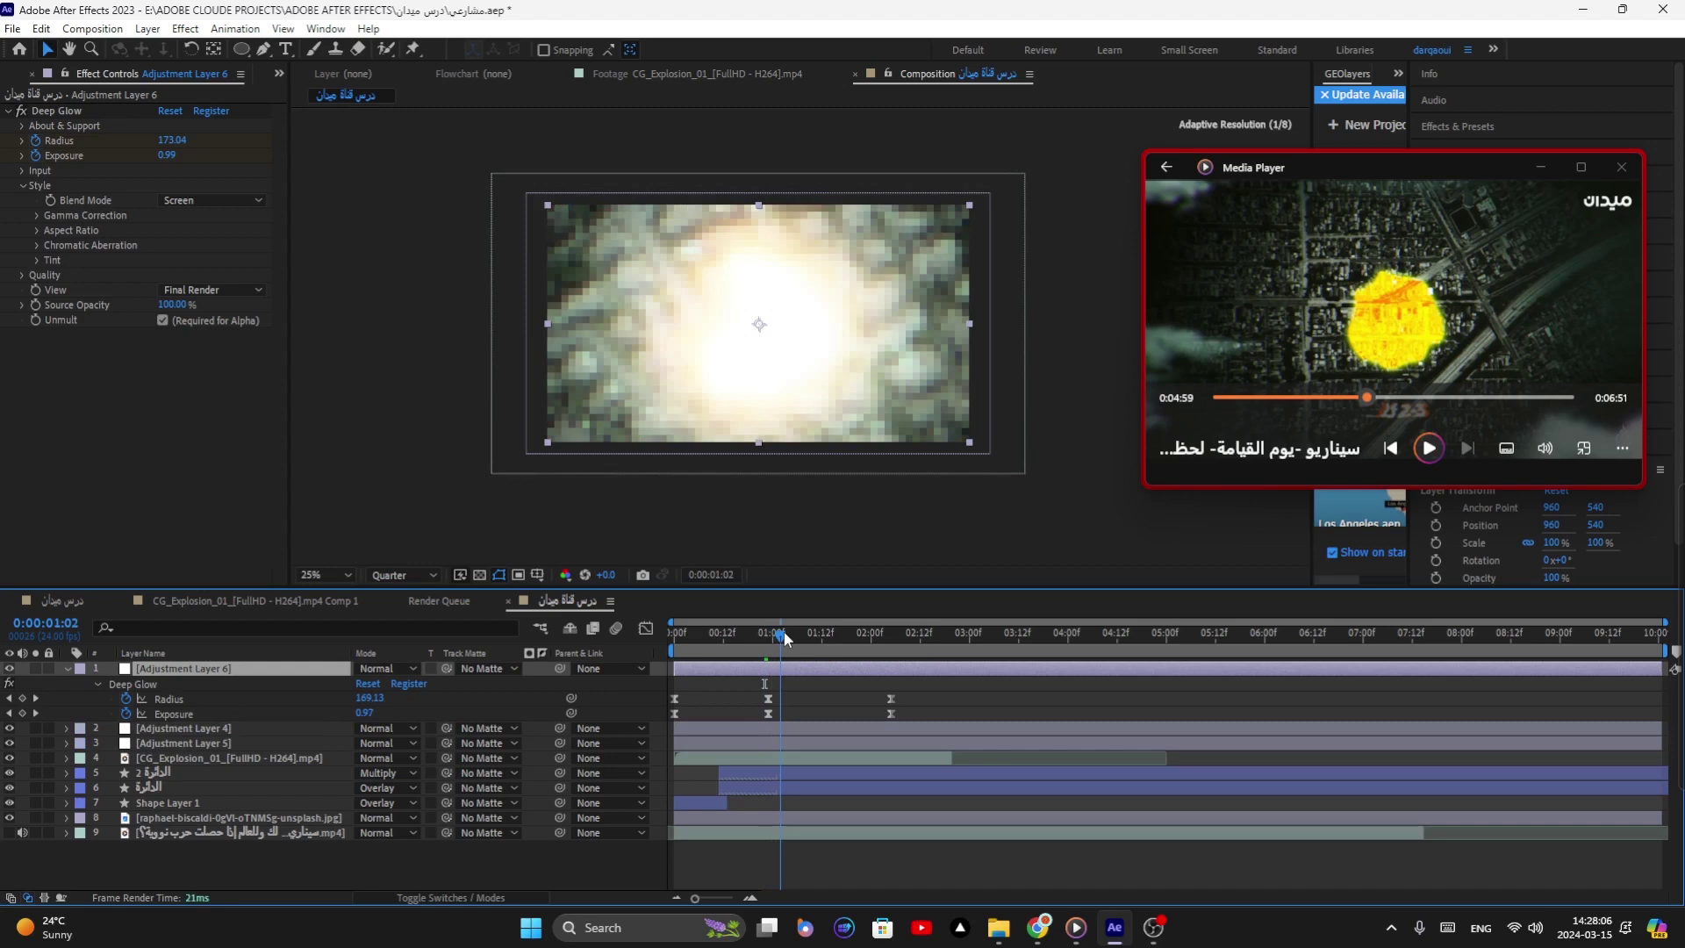
{"action": "left_click", "coordinate": [815, 634]}
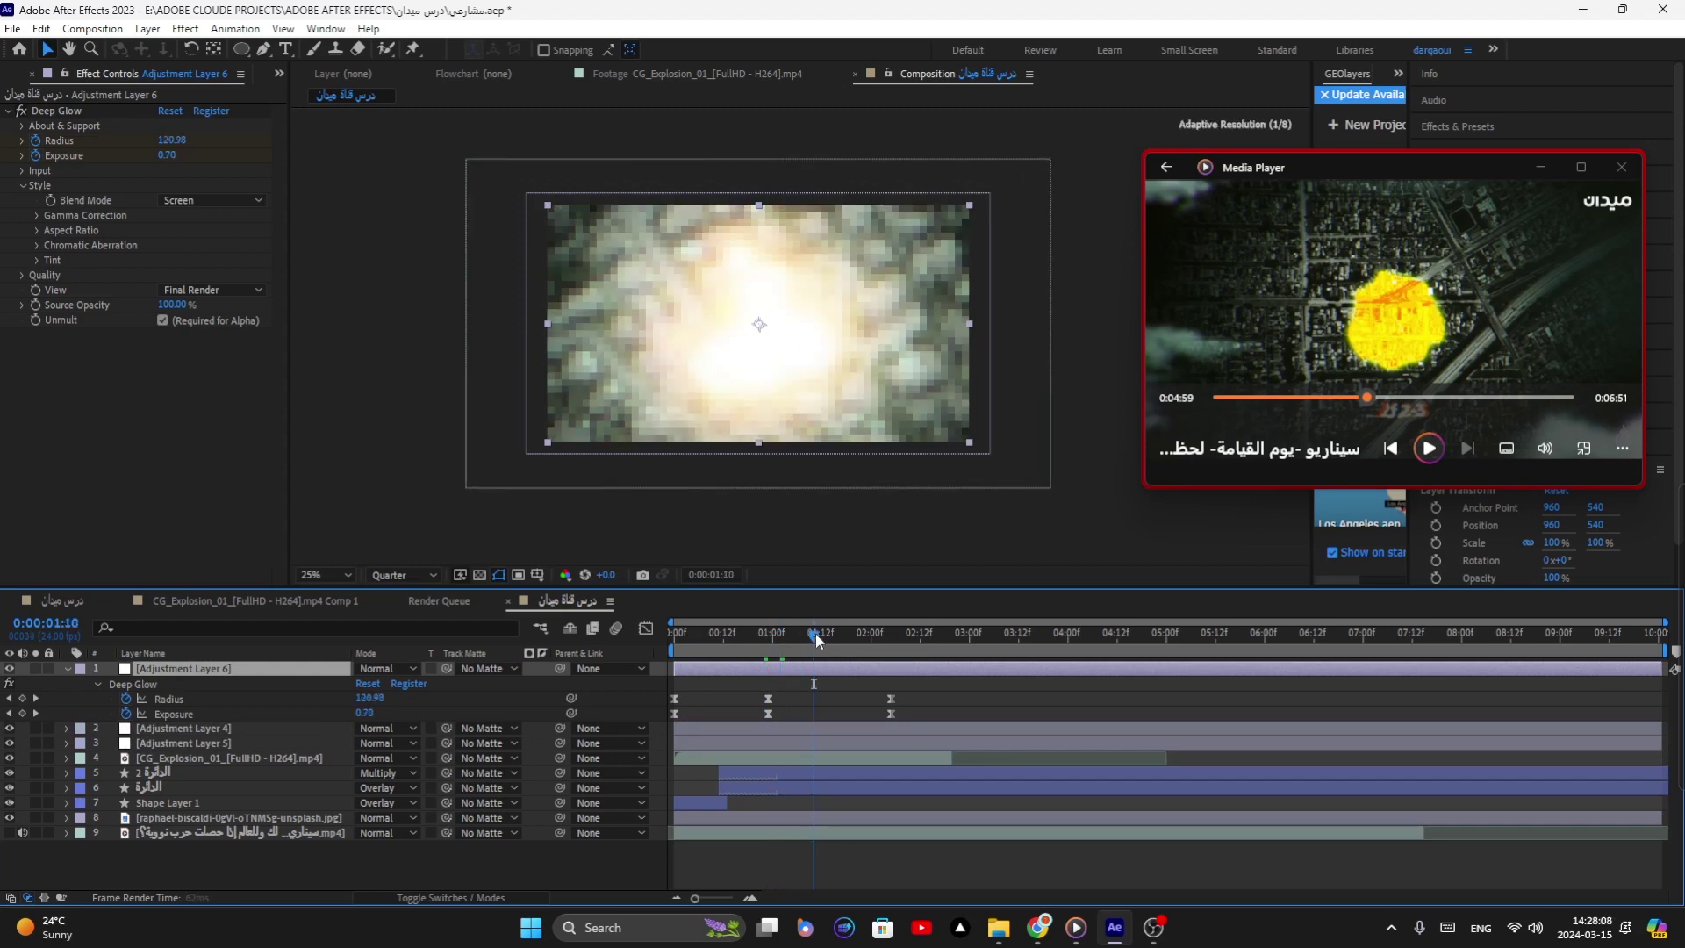
{"action": "left_click", "coordinate": [829, 634]}
{"action": "key", "text": "k"}
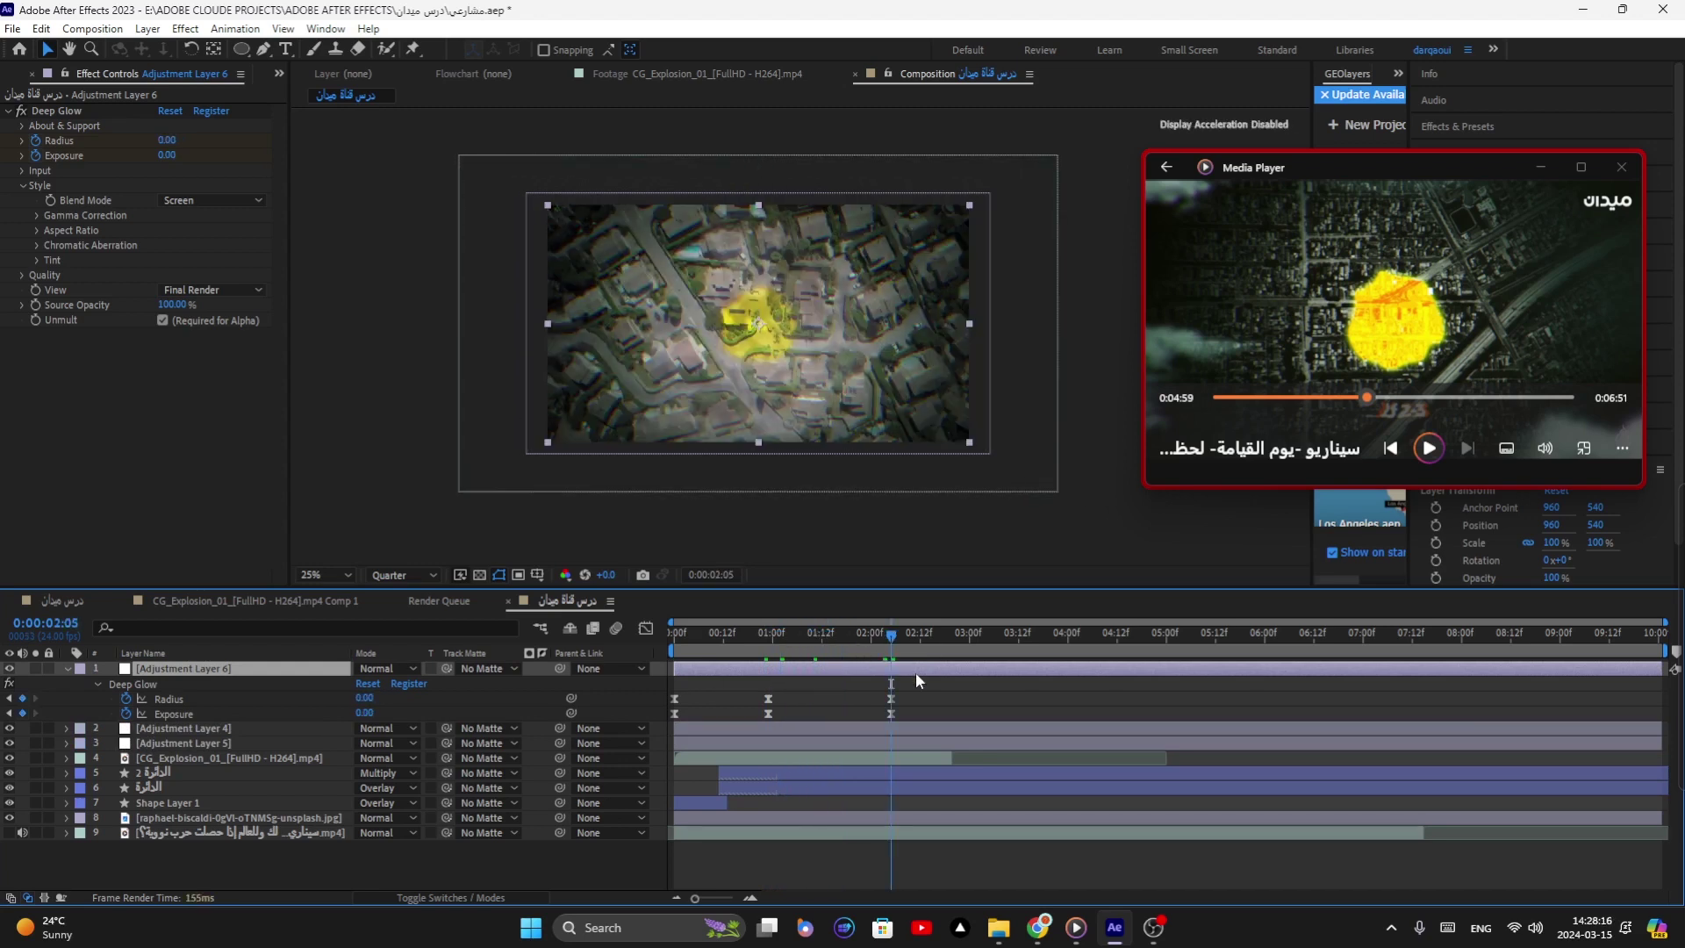
{"action": "key", "text": "ctrl+shift+d"}
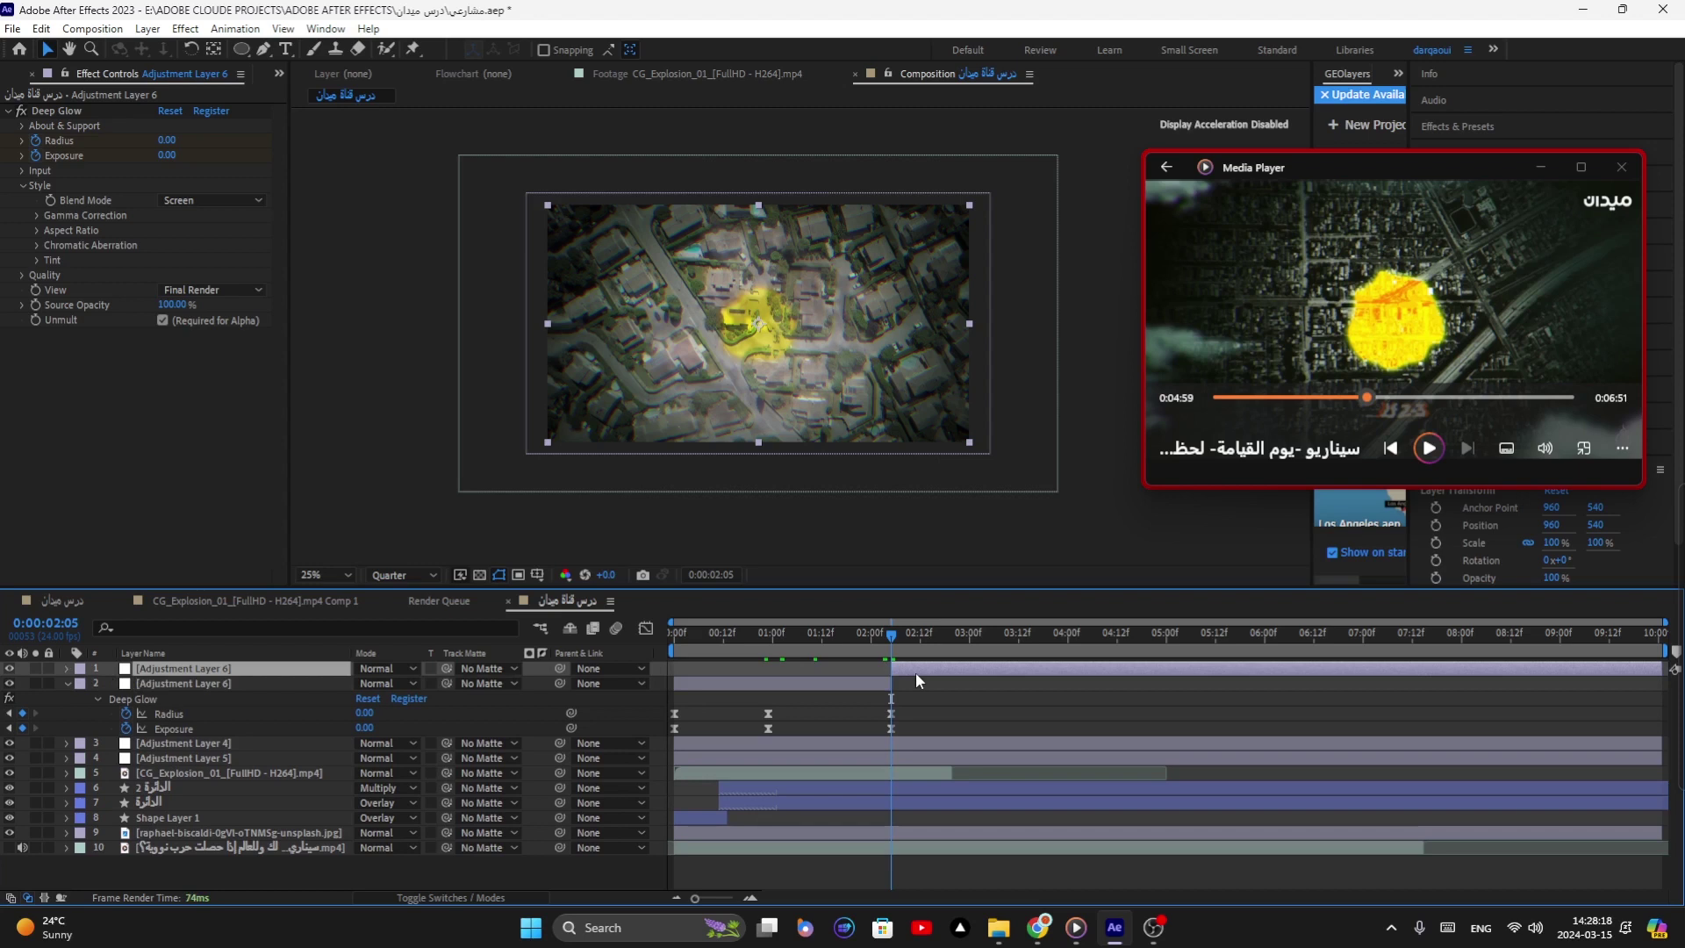
Step: Delete the part of Adjustment Layer 6 after 0:00:02:05 and collapse the open layer properties
{"action": "key", "text": "Delete"}
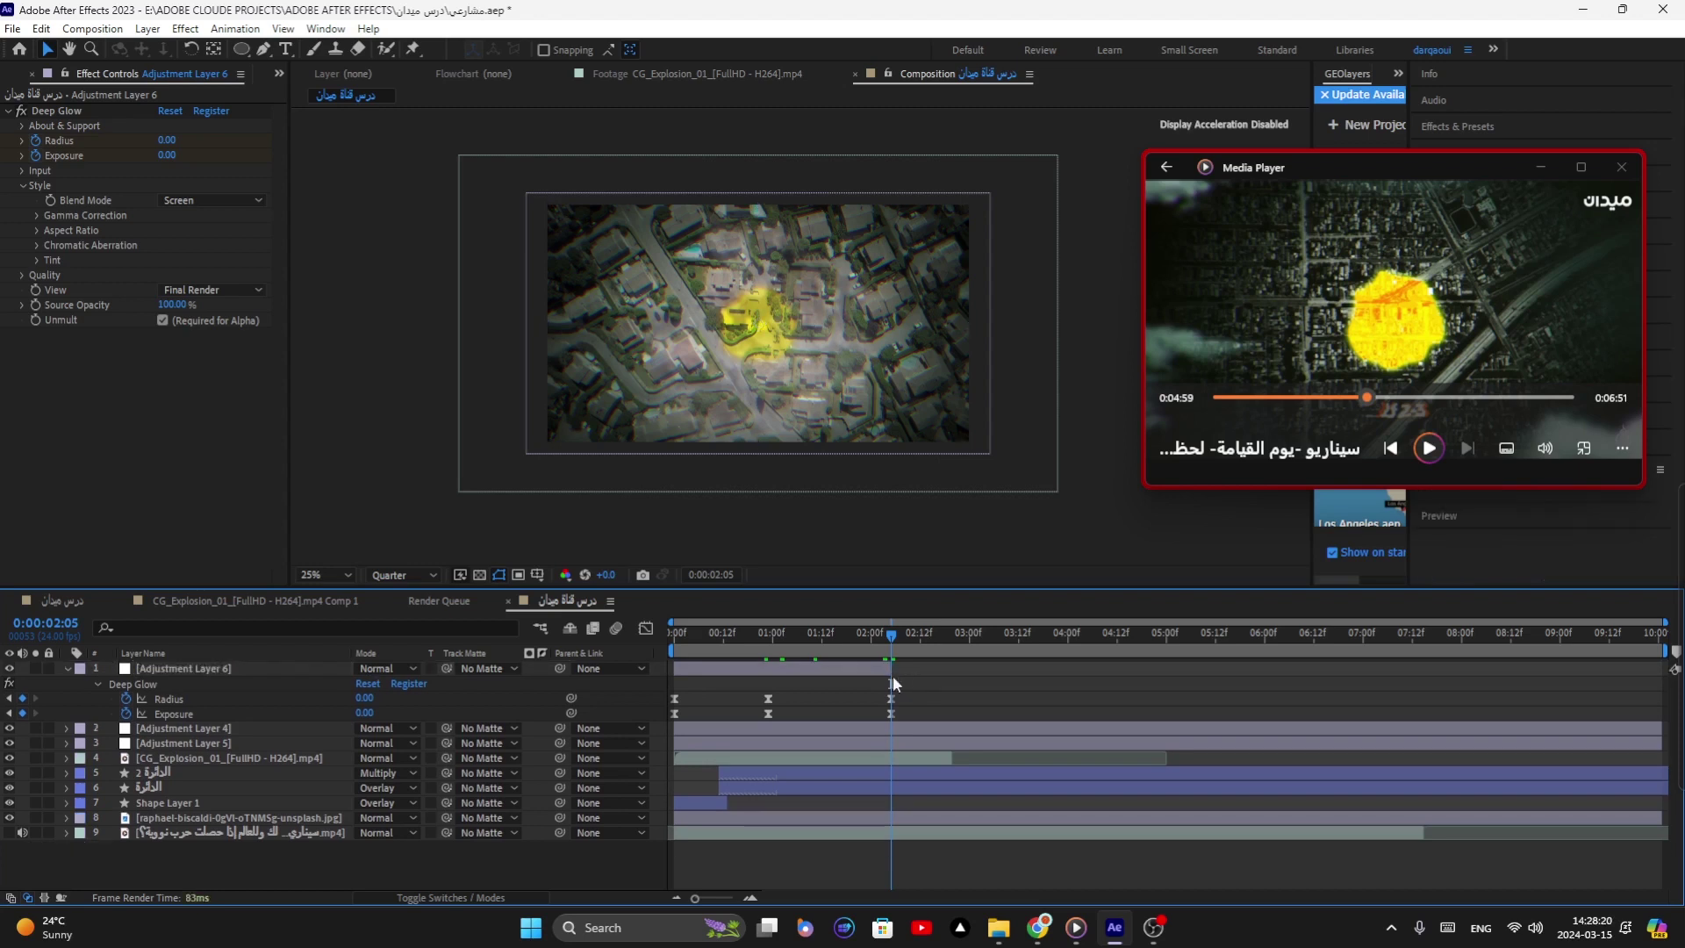
{"action": "key", "text": "s"}
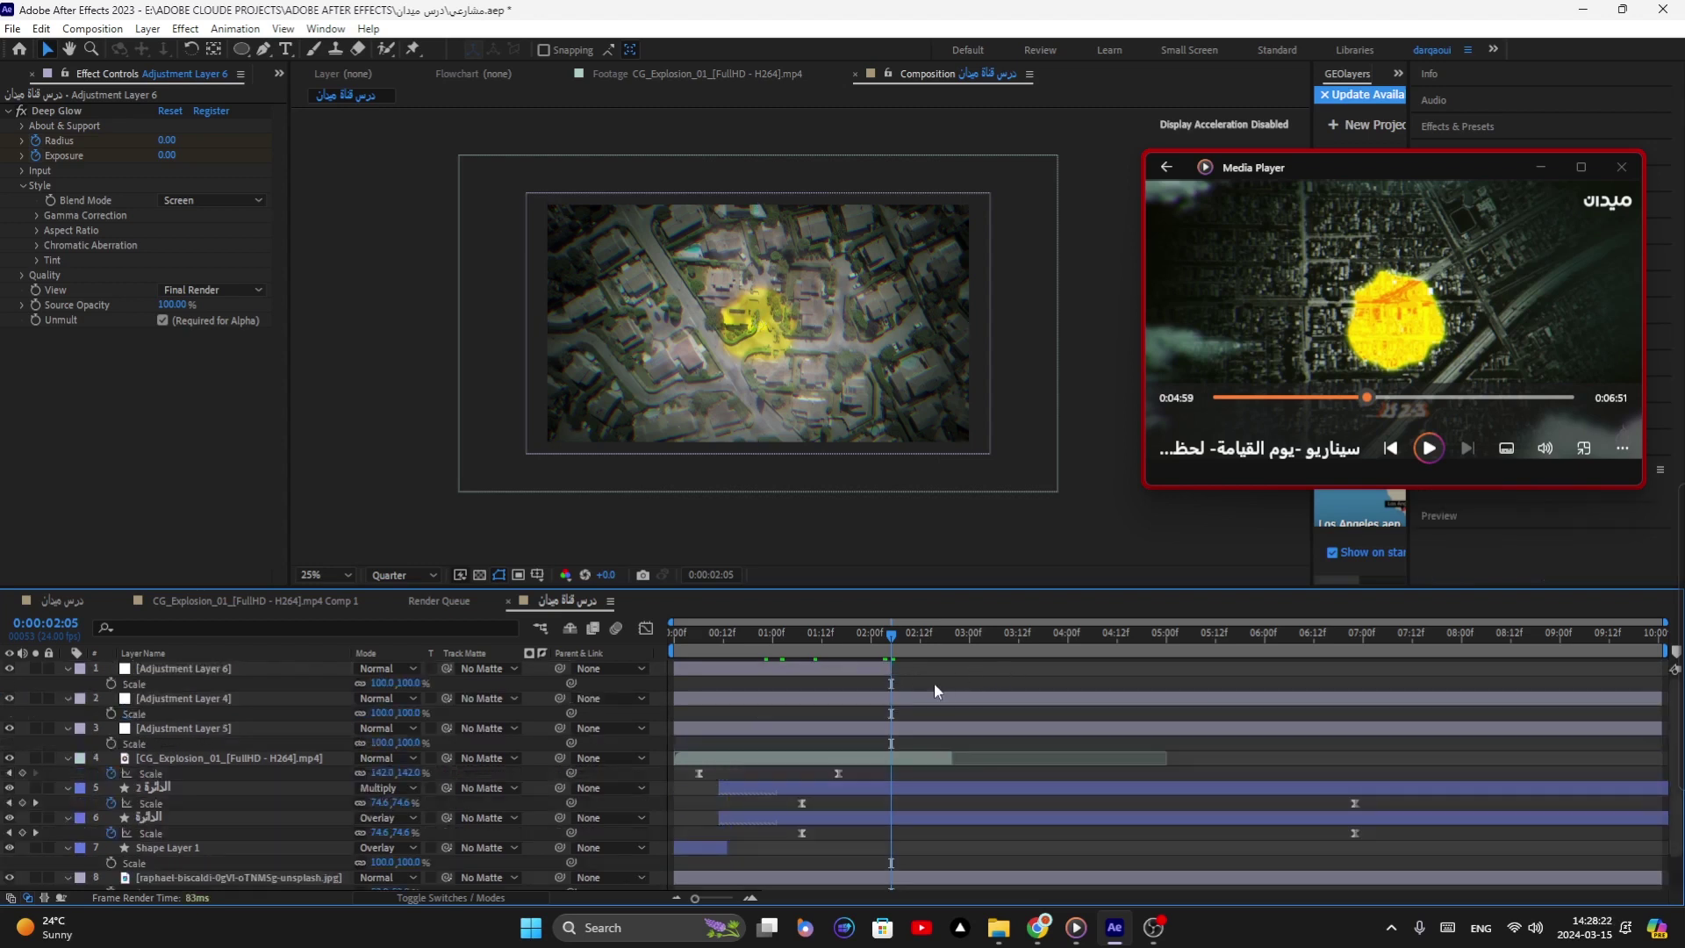
{"action": "key", "text": "s"}
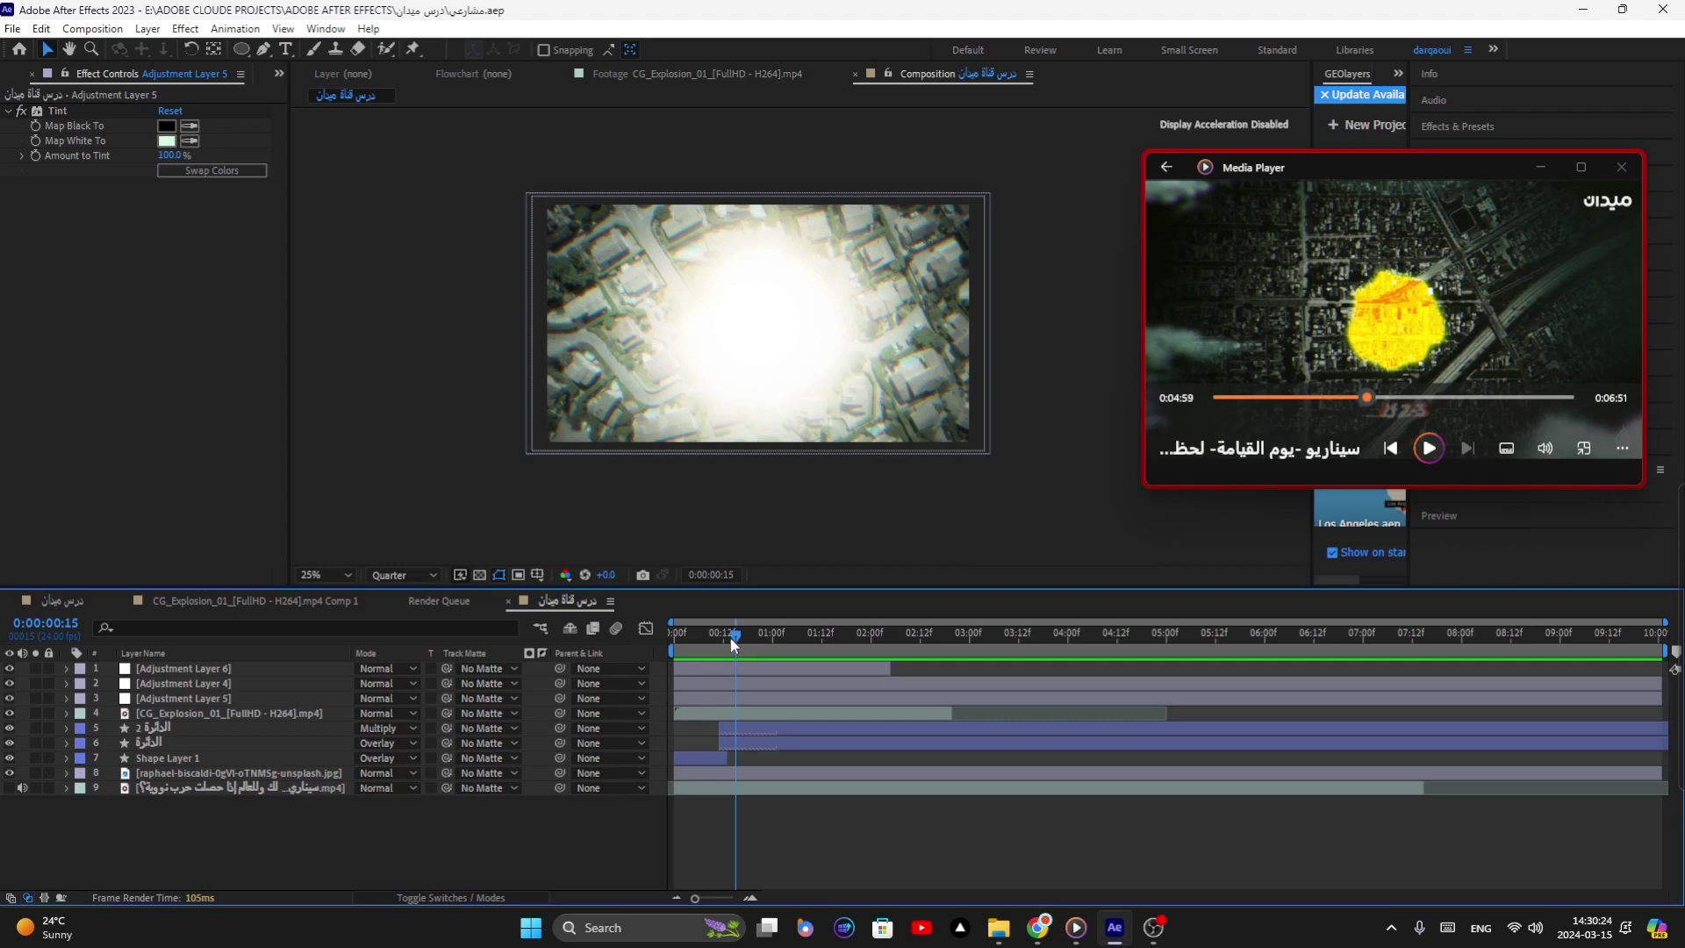
Step: Return to 0:00:00:00 and add a new camera layer to the composition
{"action": "left_click_drag", "start_coordinate": [735, 634], "coordinate": [608, 643]}
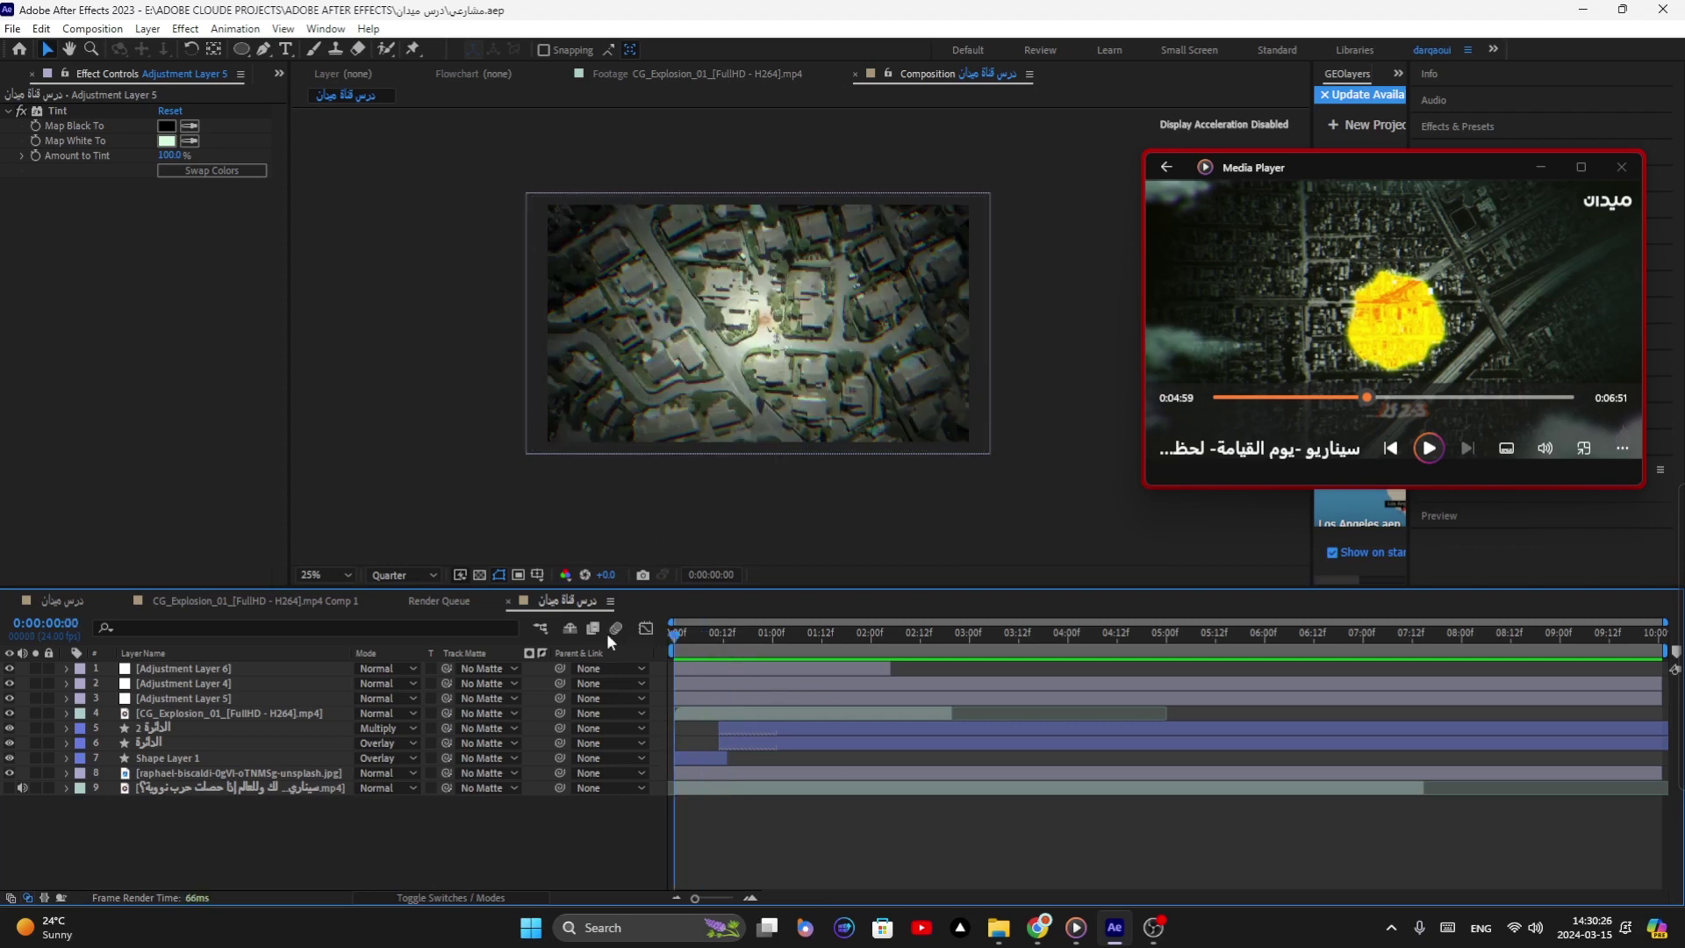
{"action": "right_click", "coordinate": [134, 855]}
{"action": "mouse_move", "coordinate": [211, 638]}
{"action": "left_click", "coordinate": [456, 722]}
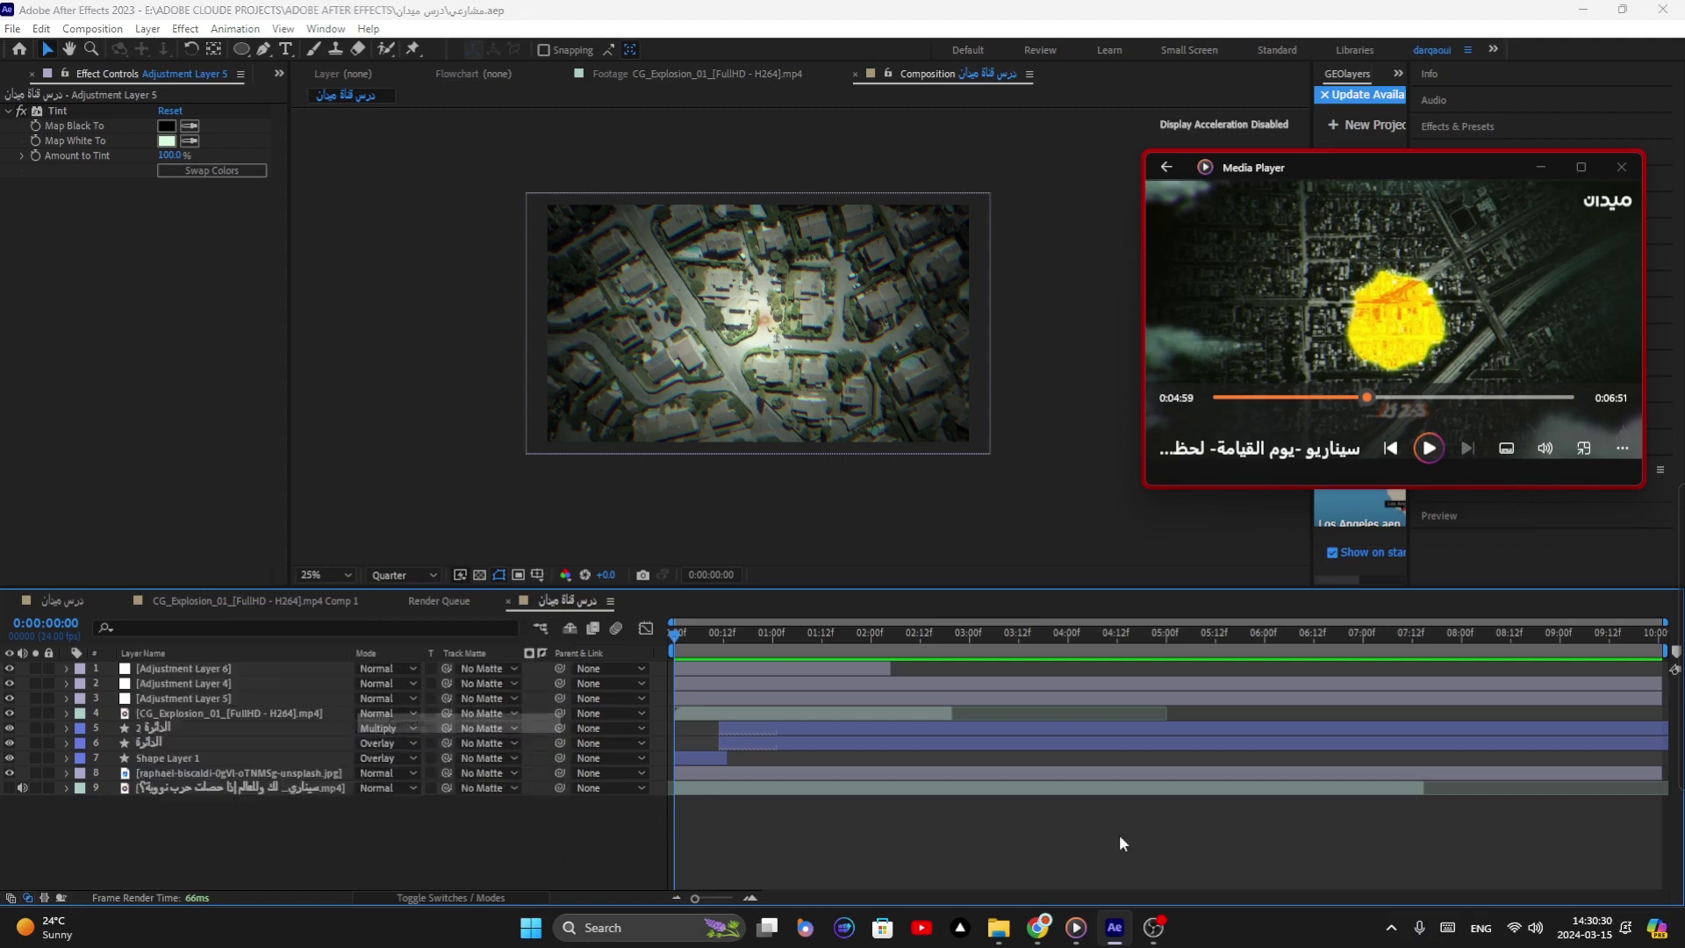
{"action": "left_click", "coordinate": [1021, 651]}
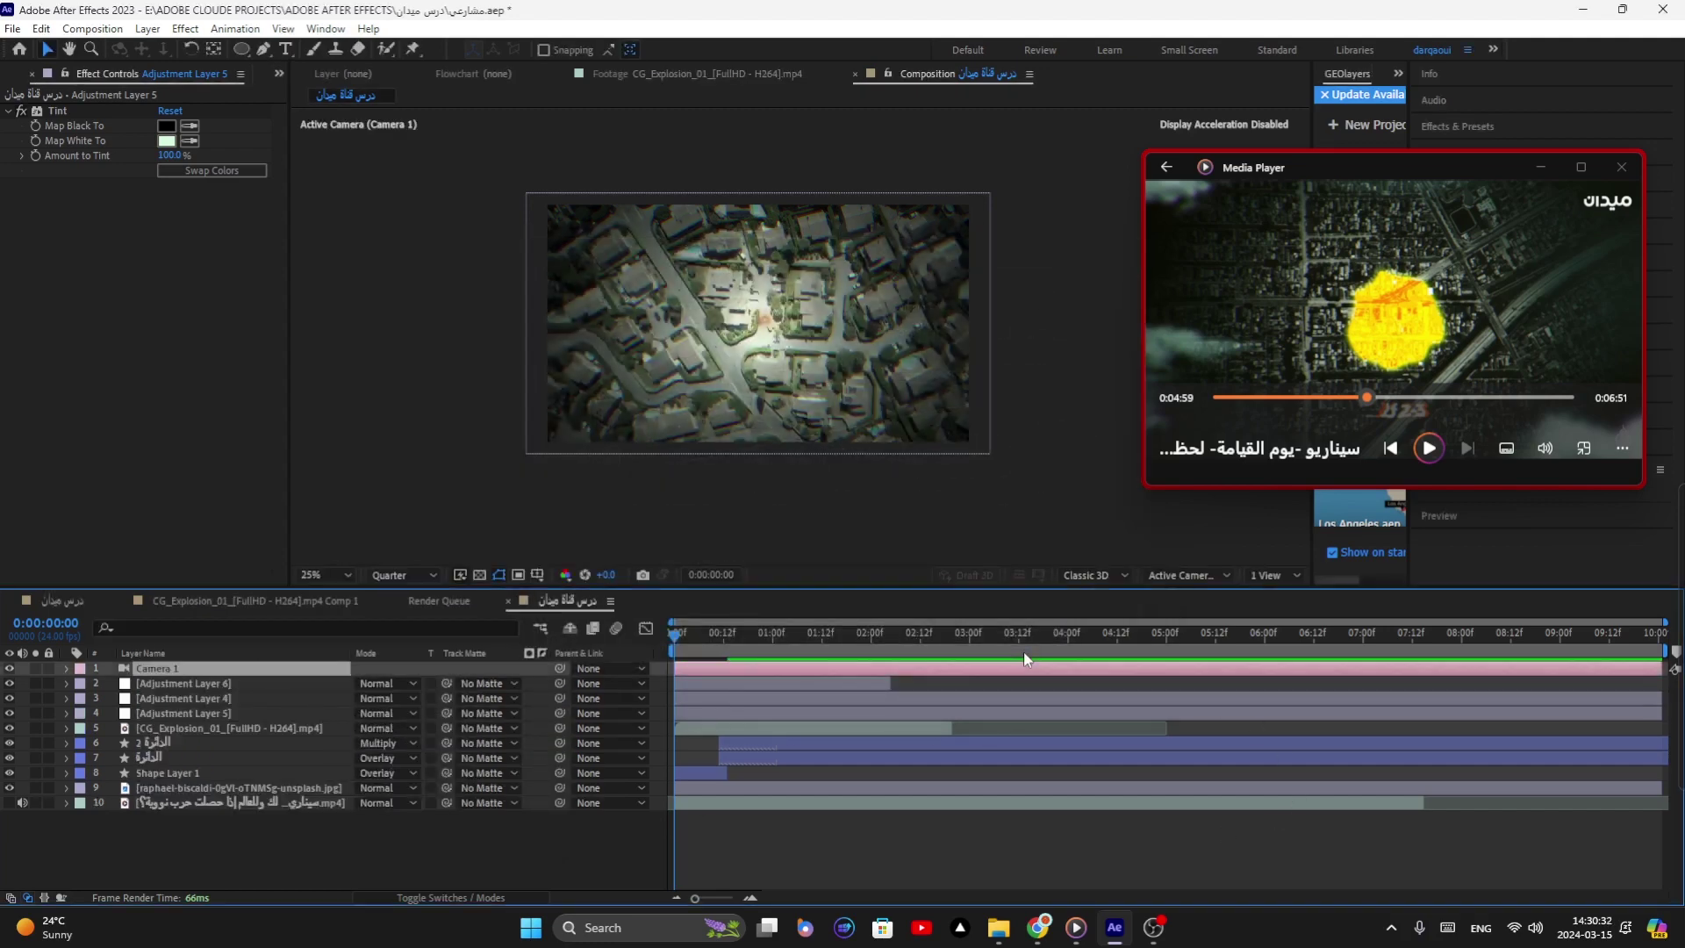
{"action": "left_click", "coordinate": [163, 666]}
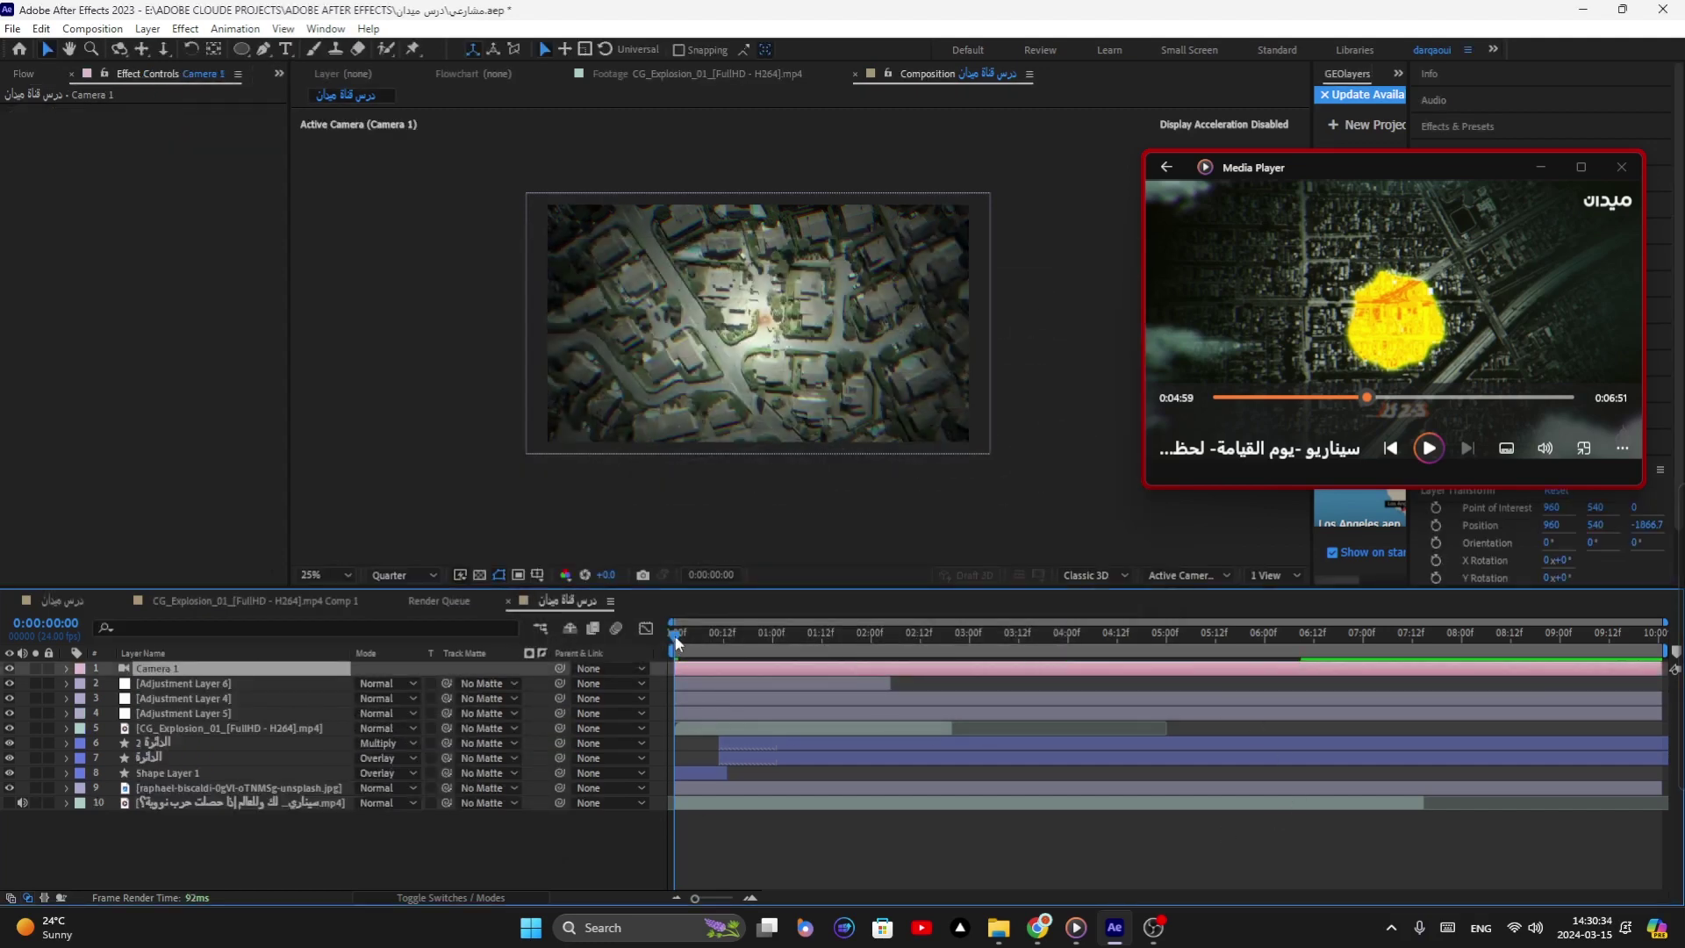
Step: Make the layers from Adjustment Layer 6 down to the raphael-biscaldi map image 3D
{"action": "left_click", "coordinate": [176, 686]}
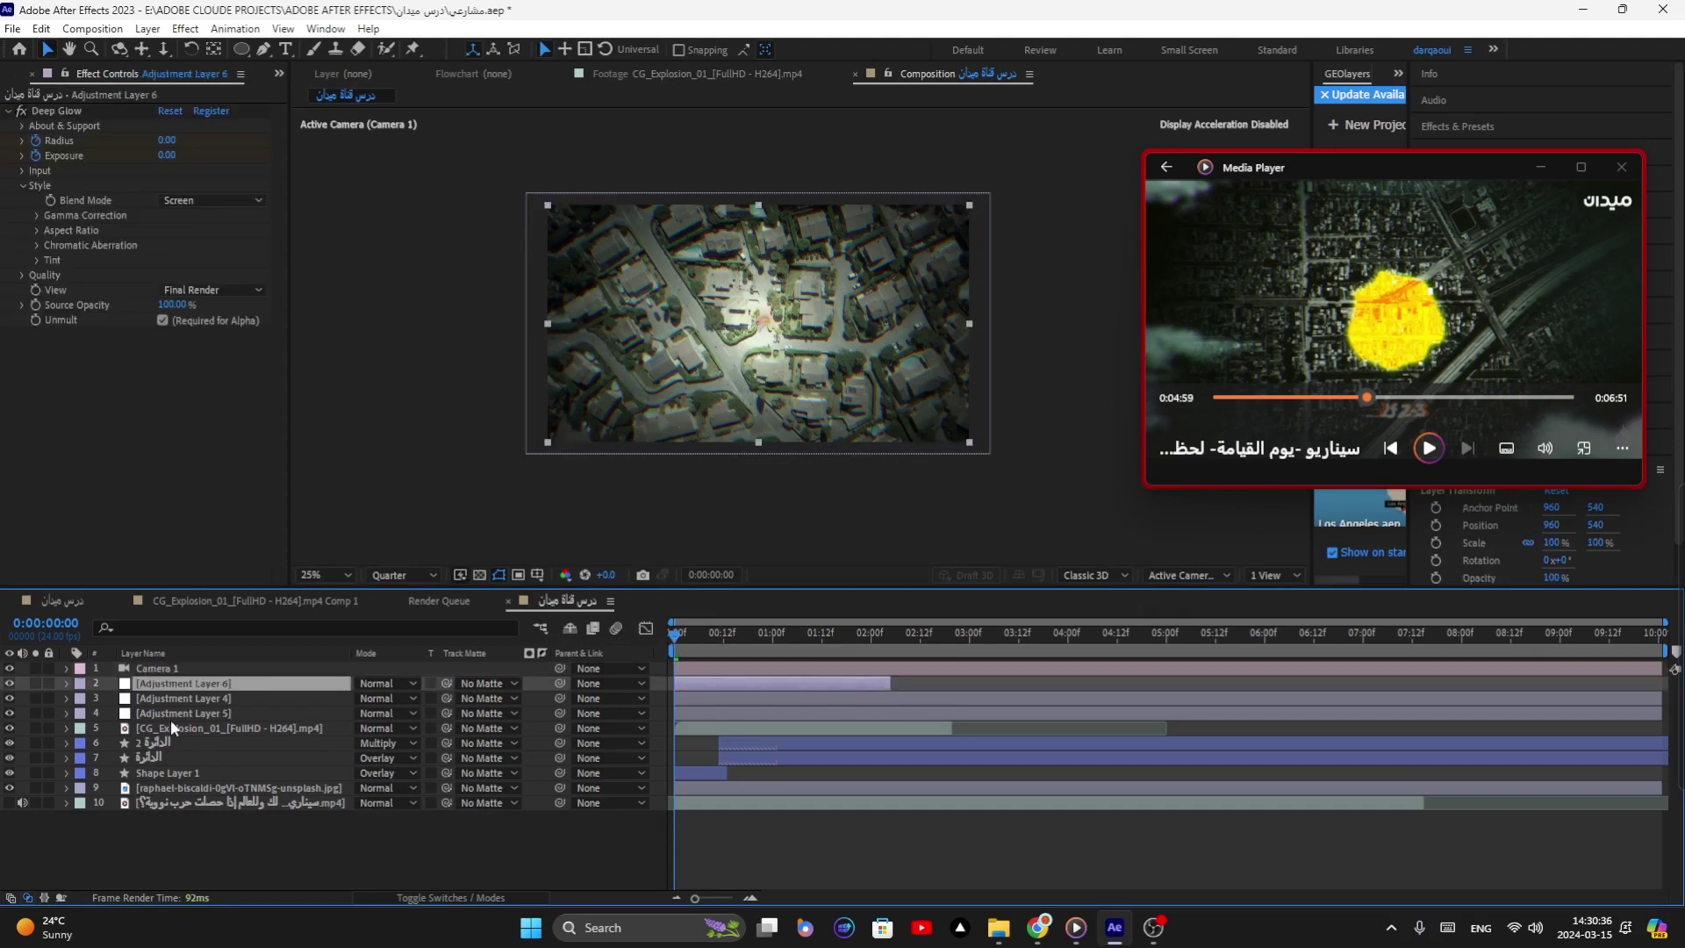
{"action": "left_click", "coordinate": [181, 801], "text": "shift"}
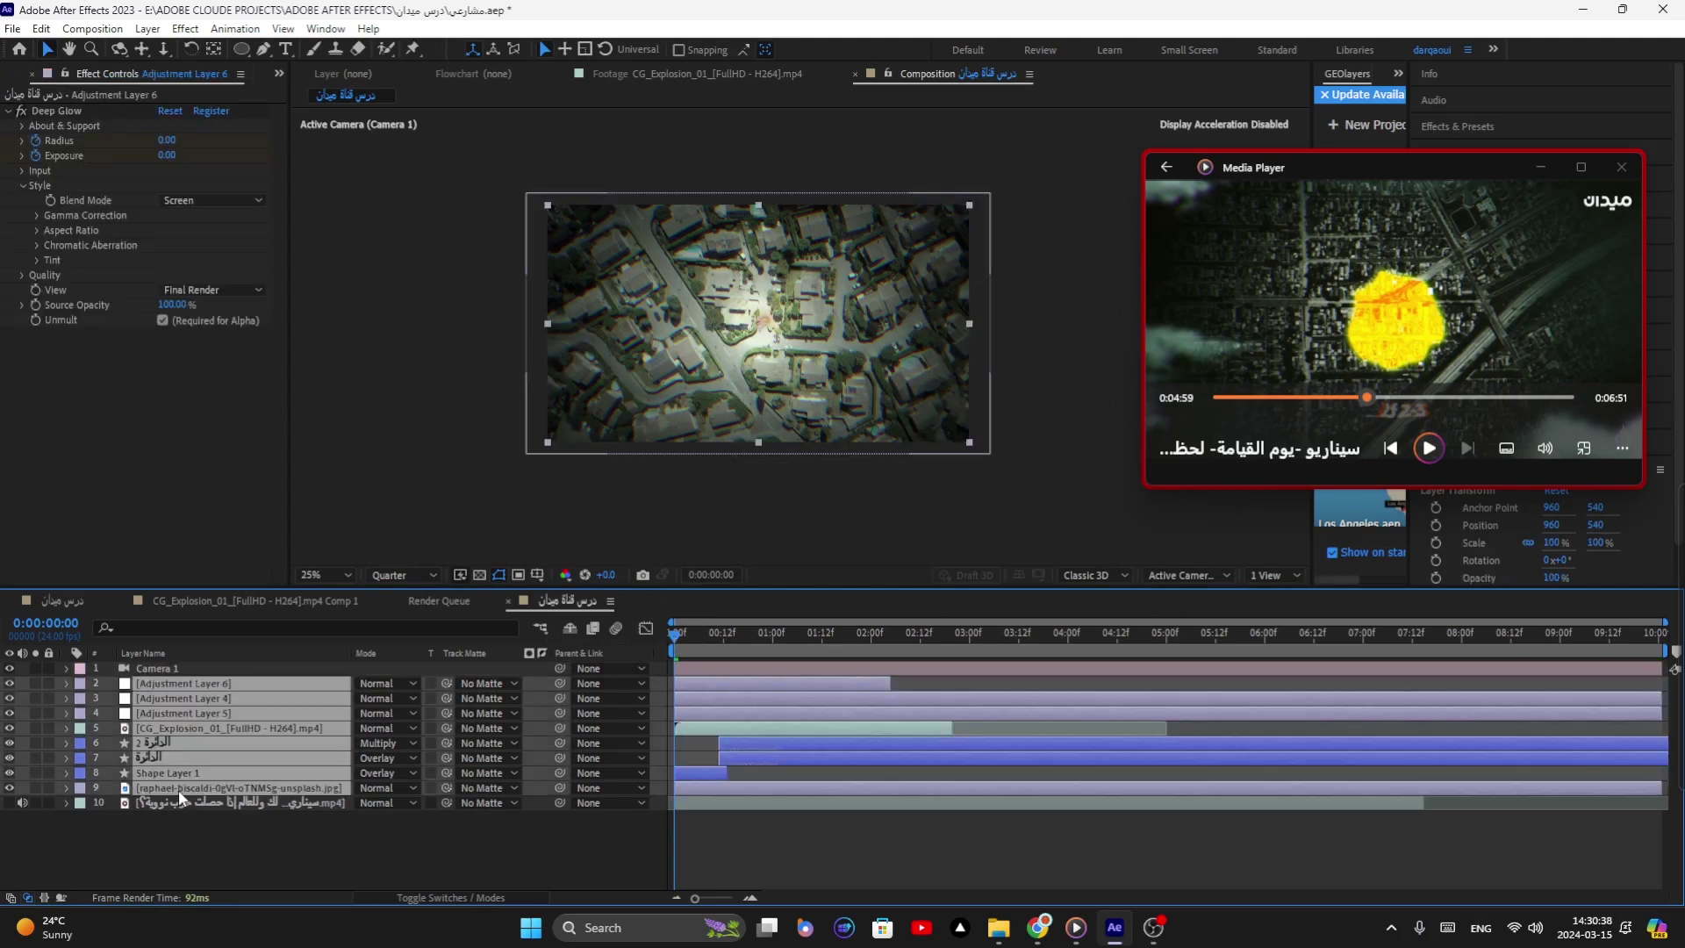
{"action": "left_click", "coordinate": [420, 896]}
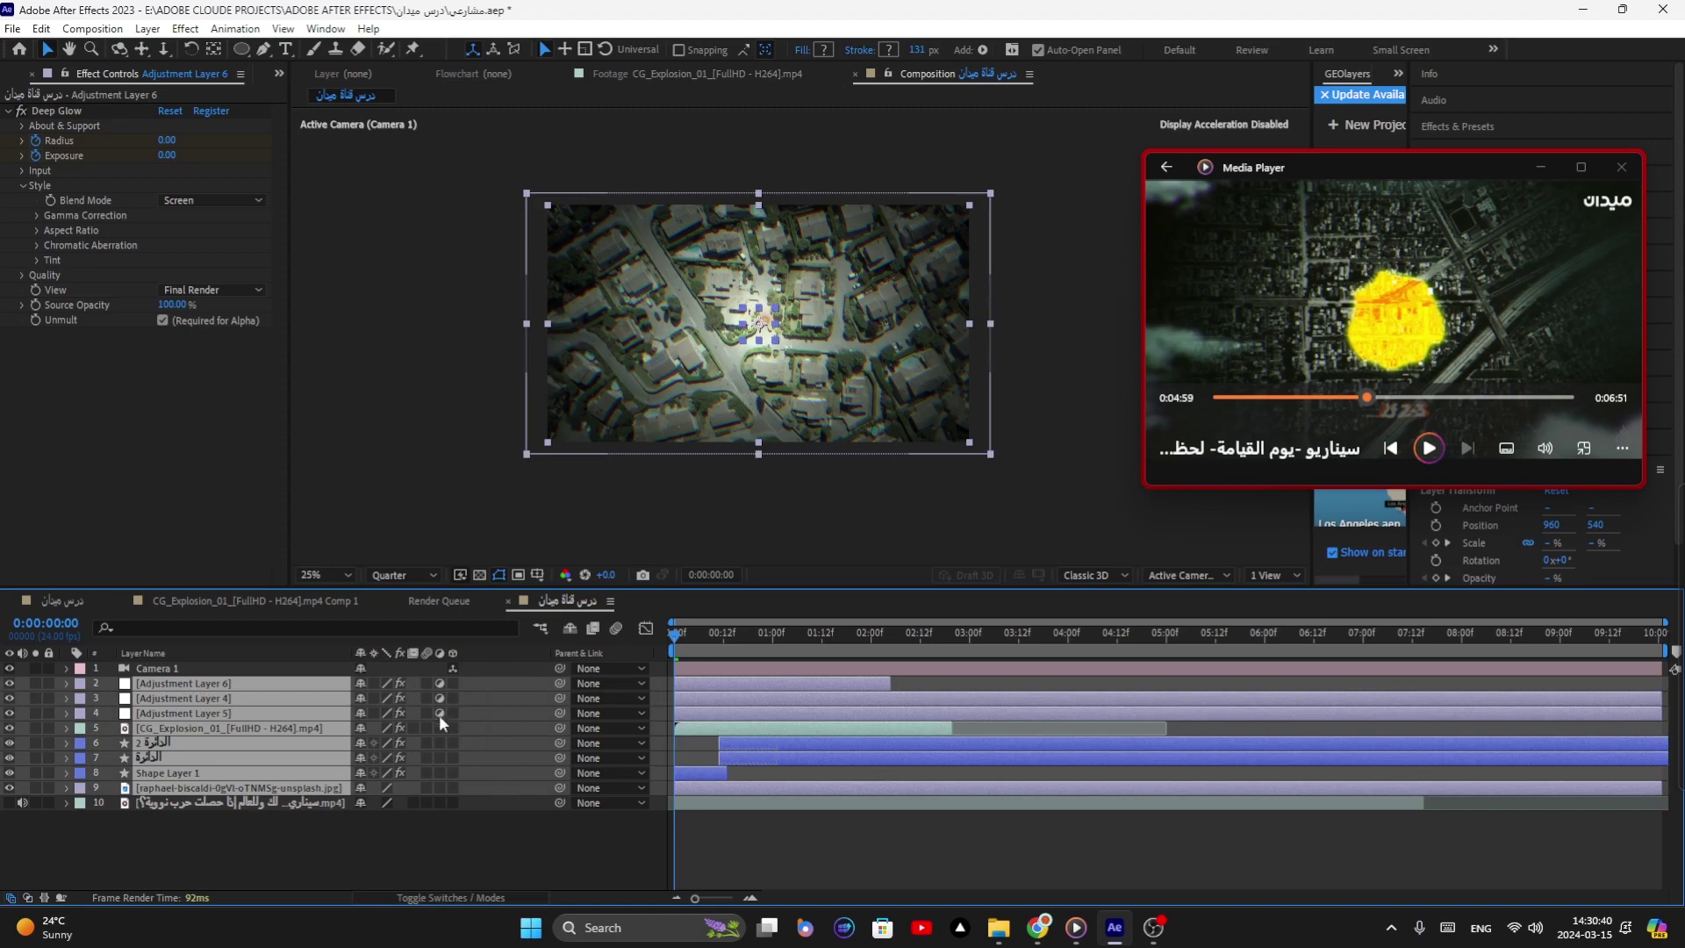
{"action": "left_click_drag", "start_coordinate": [452, 685], "coordinate": [468, 790]}
Step: Switch to File Explorer and bring the cloud image pngwing.com (21).png from Downloads into the composition above Camera 1
{"action": "mouse_move", "coordinate": [998, 928]}
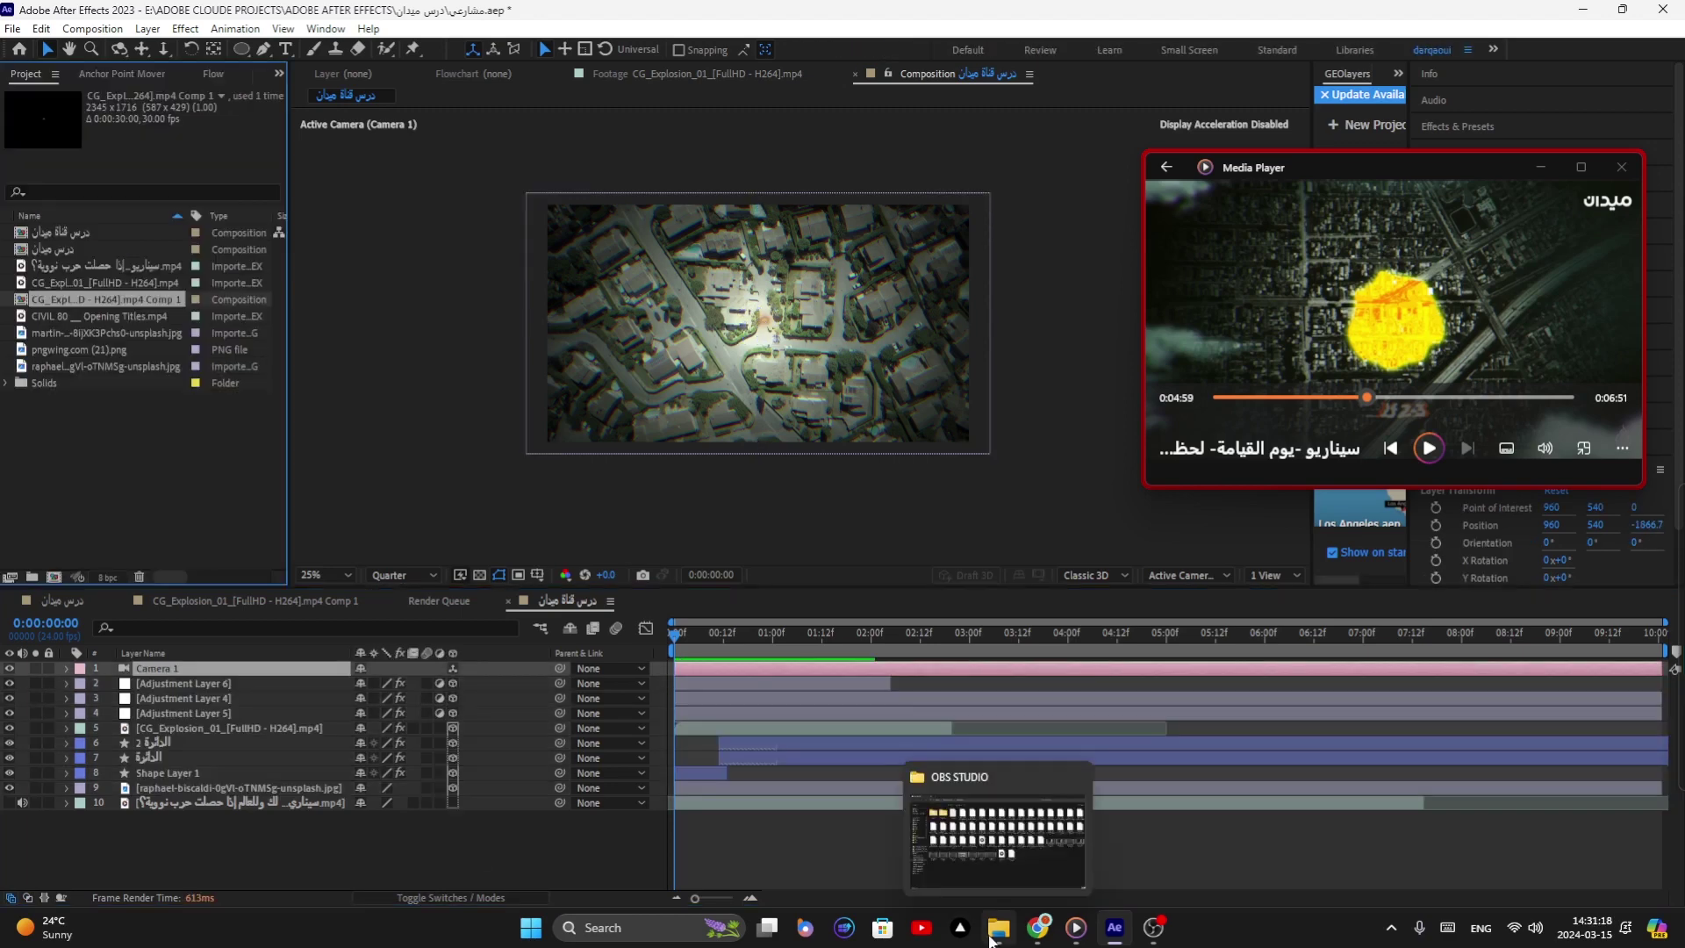
{"action": "left_click", "coordinate": [992, 856]}
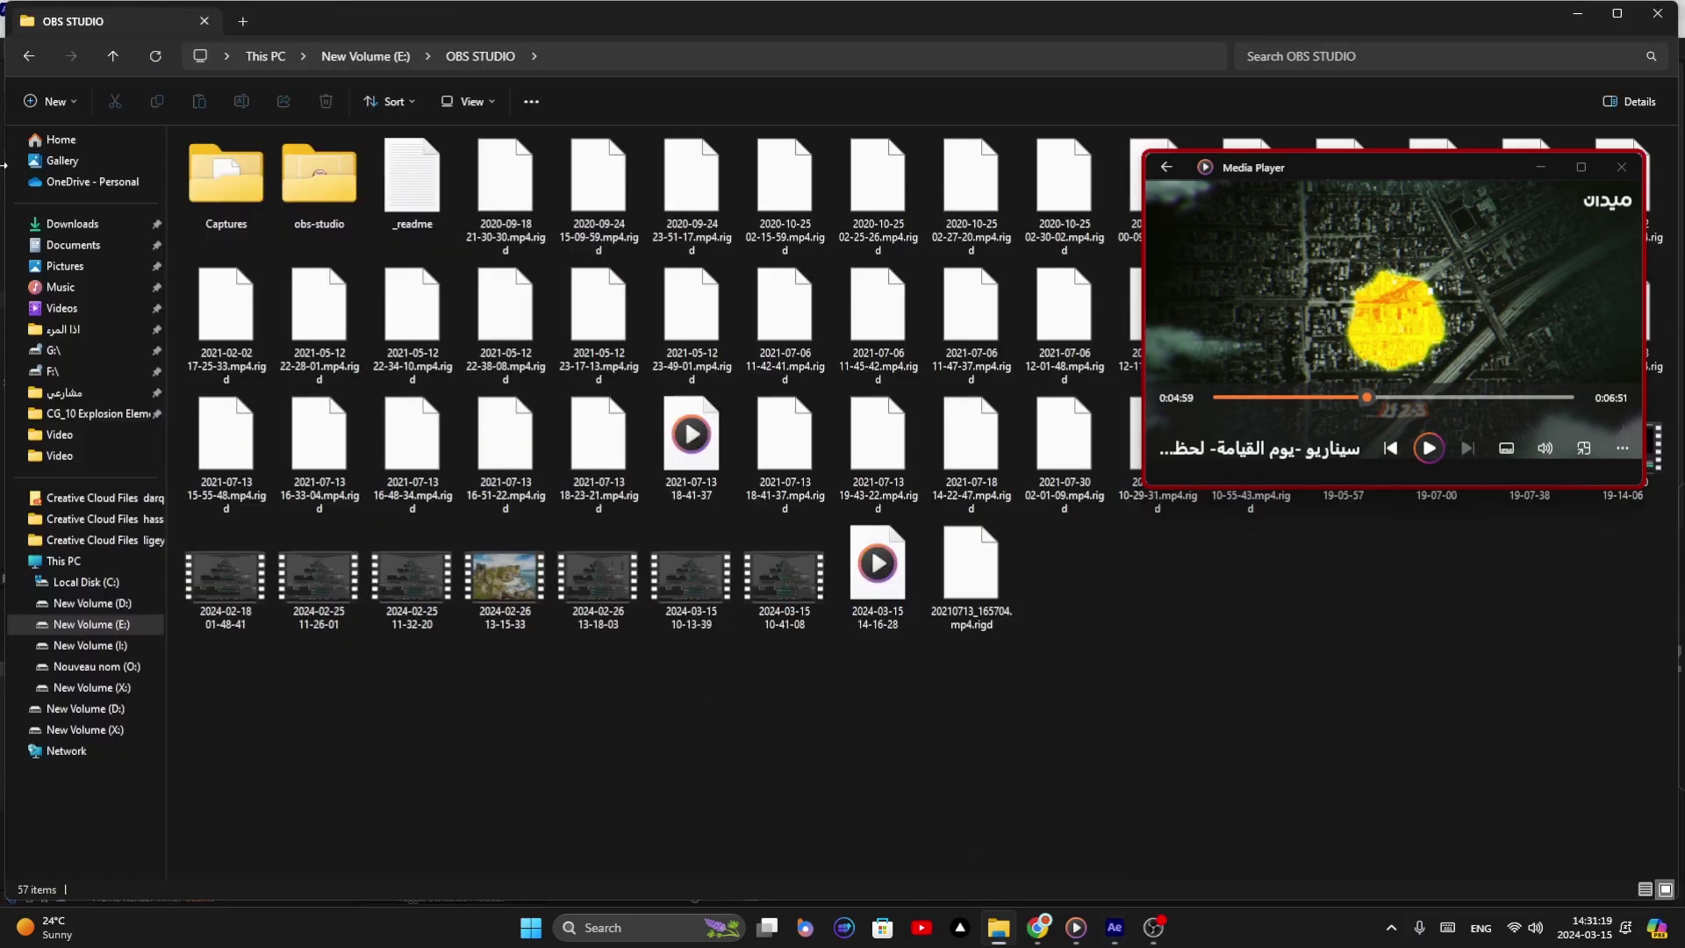
{"action": "left_click", "coordinate": [56, 226]}
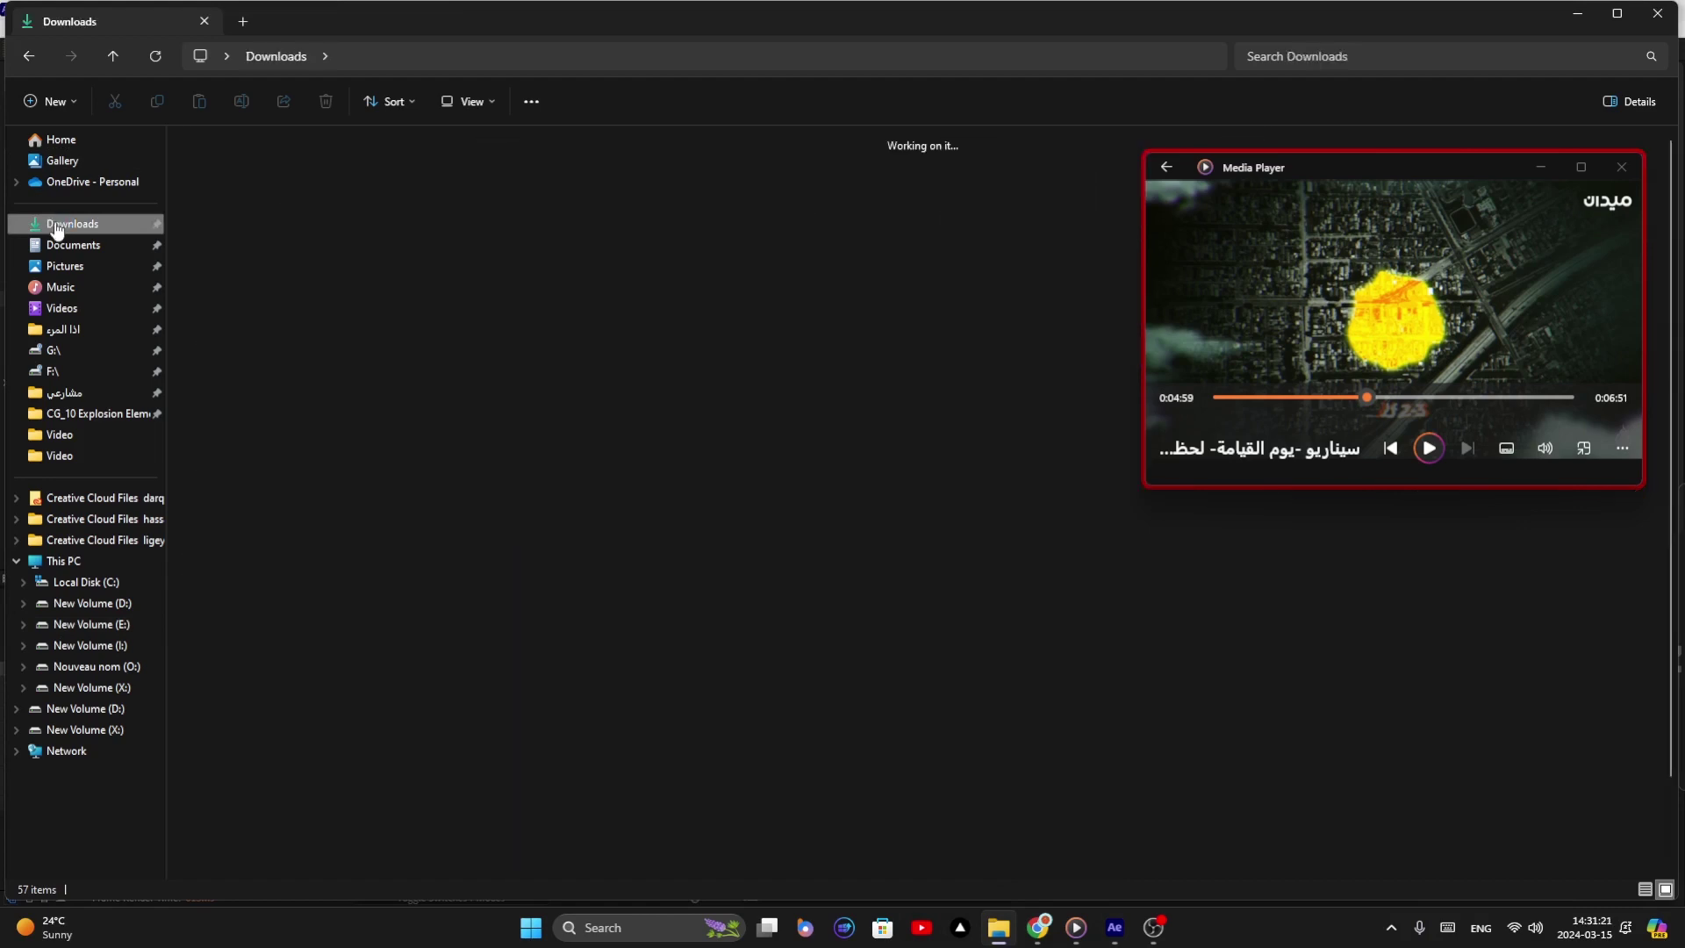
{"action": "left_click", "coordinate": [220, 219]}
{"action": "left_click_drag", "start_coordinate": [243, 237], "coordinate": [737, 218]}
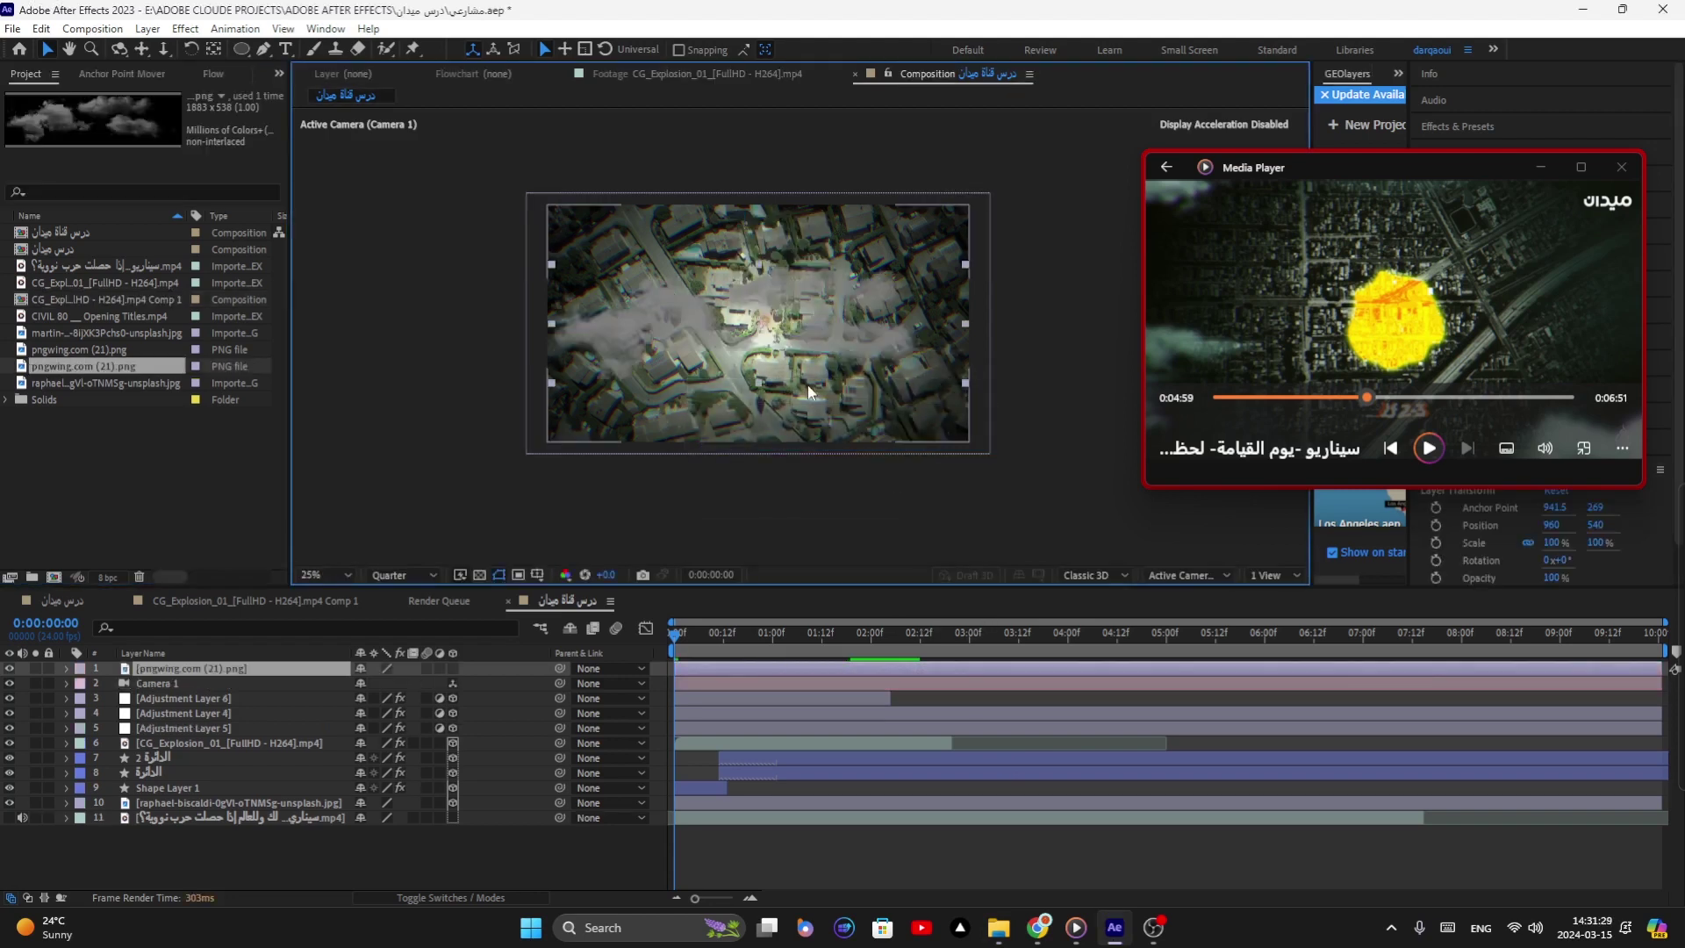
Step: Place the cloud image along the map's lower edge at 980, 900, scale it to about 108.9%, and make it 3D
{"action": "left_click_drag", "start_coordinate": [825, 331], "coordinate": [805, 412]}
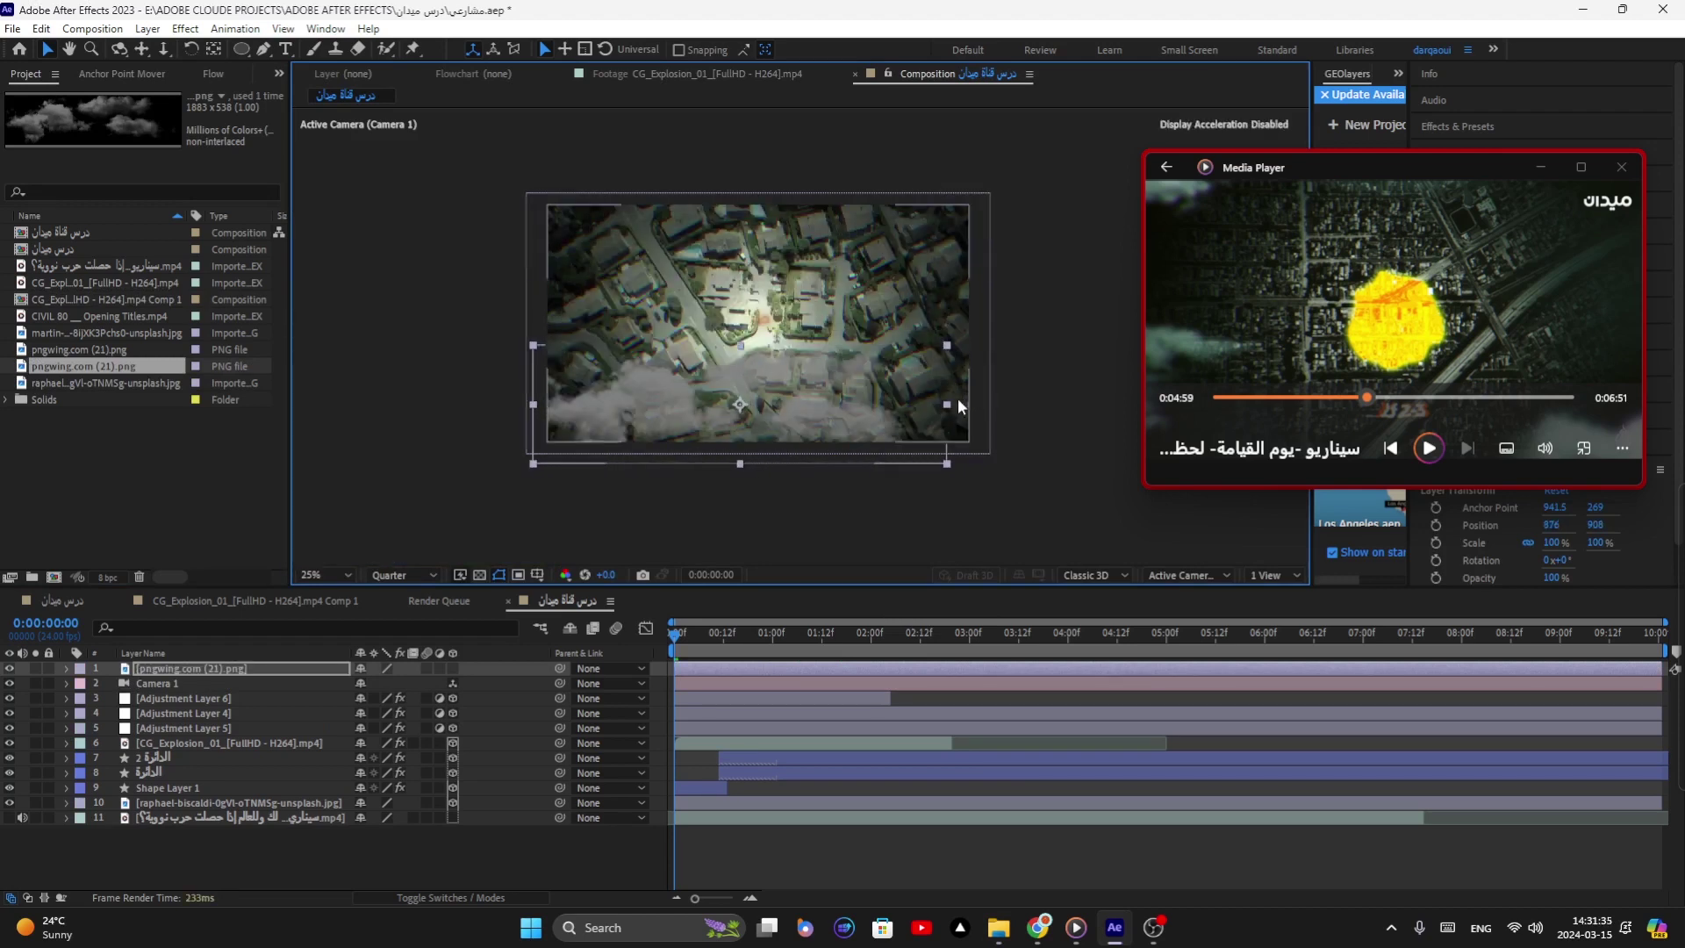
{"action": "left_click_drag", "start_coordinate": [950, 409], "coordinate": [968, 408]}
{"action": "left_click_drag", "start_coordinate": [807, 421], "coordinate": [835, 419]}
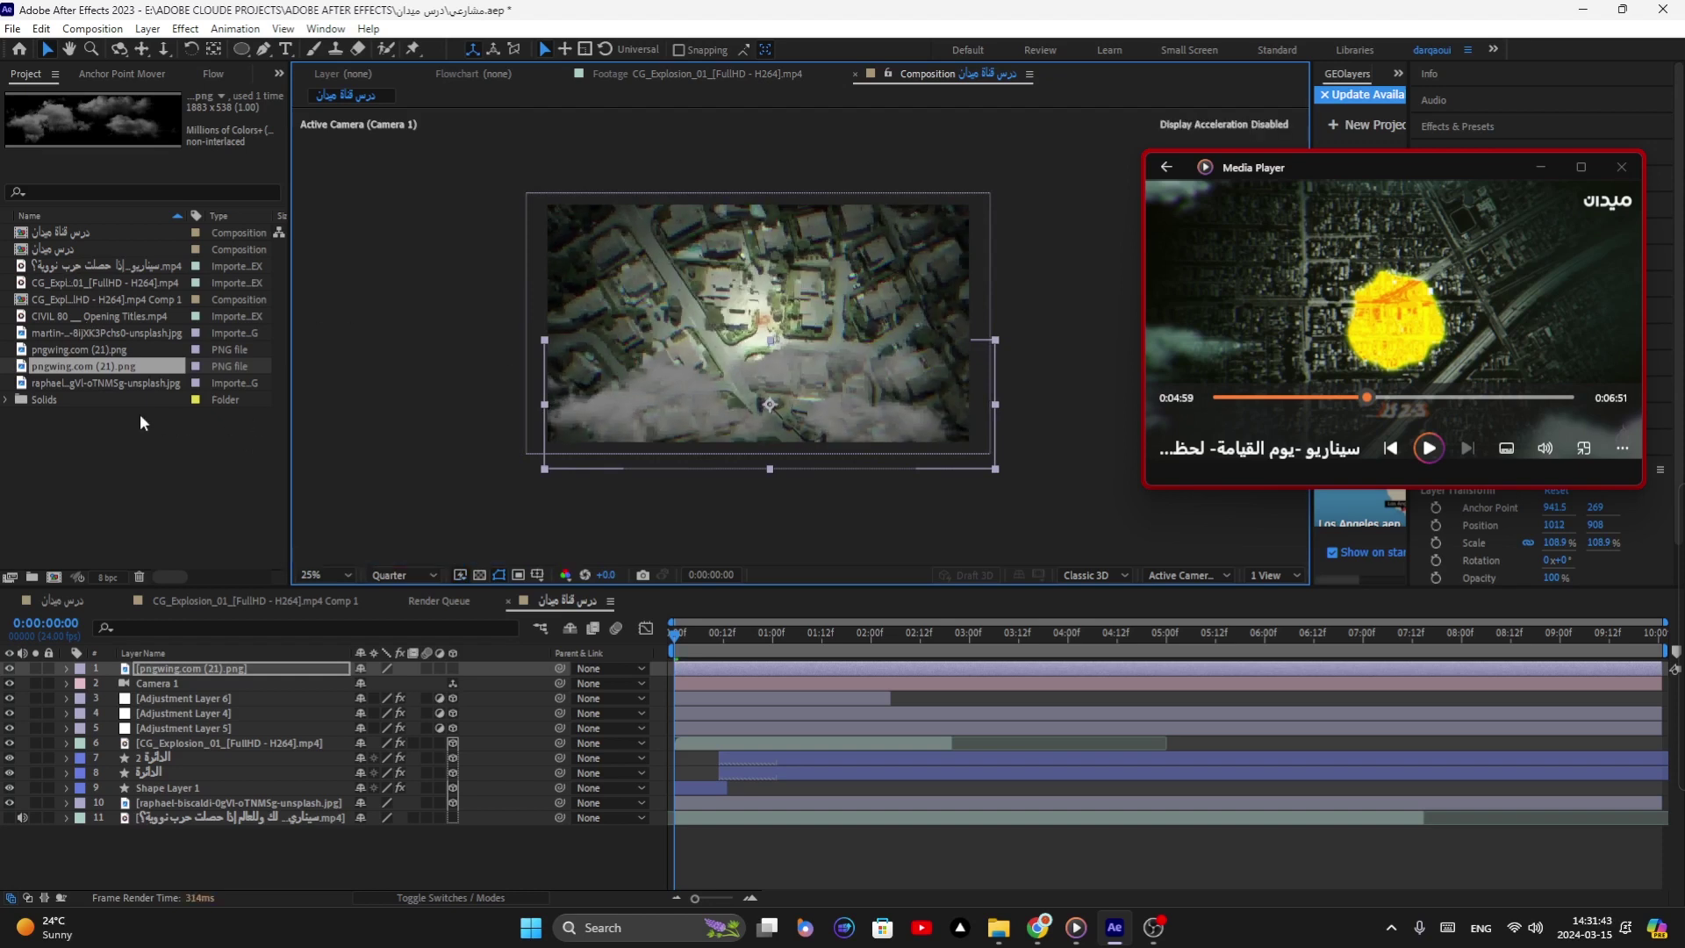
{"action": "left_click_drag", "start_coordinate": [679, 445], "coordinate": [673, 443]}
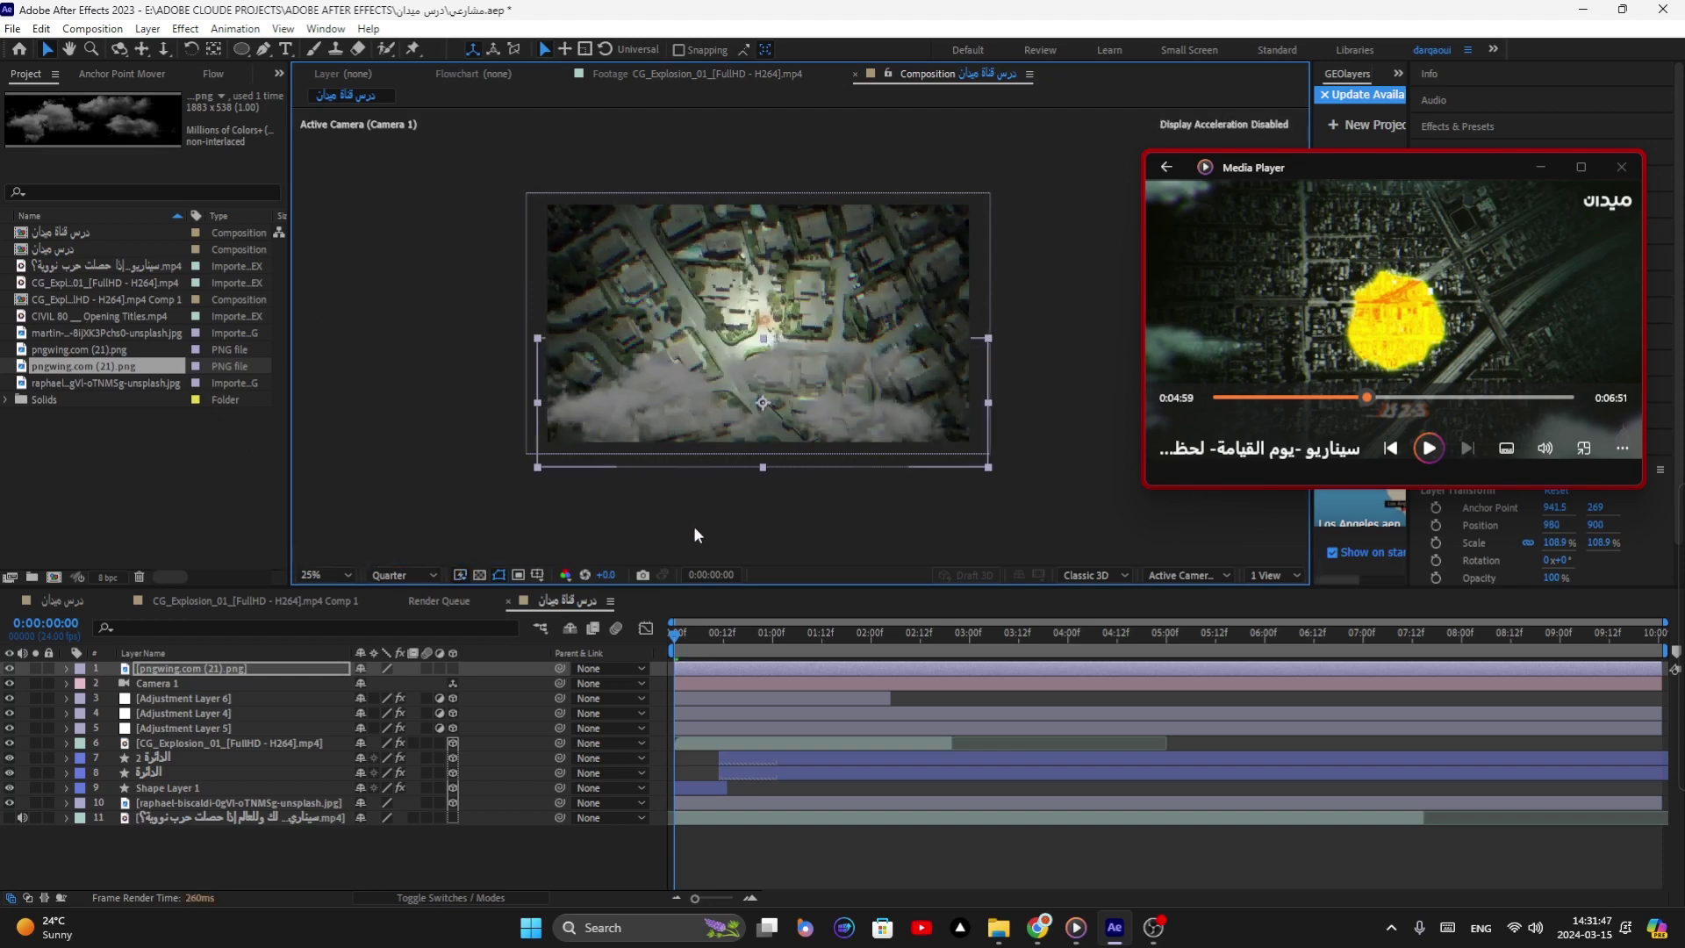
{"action": "left_click", "coordinate": [451, 672]}
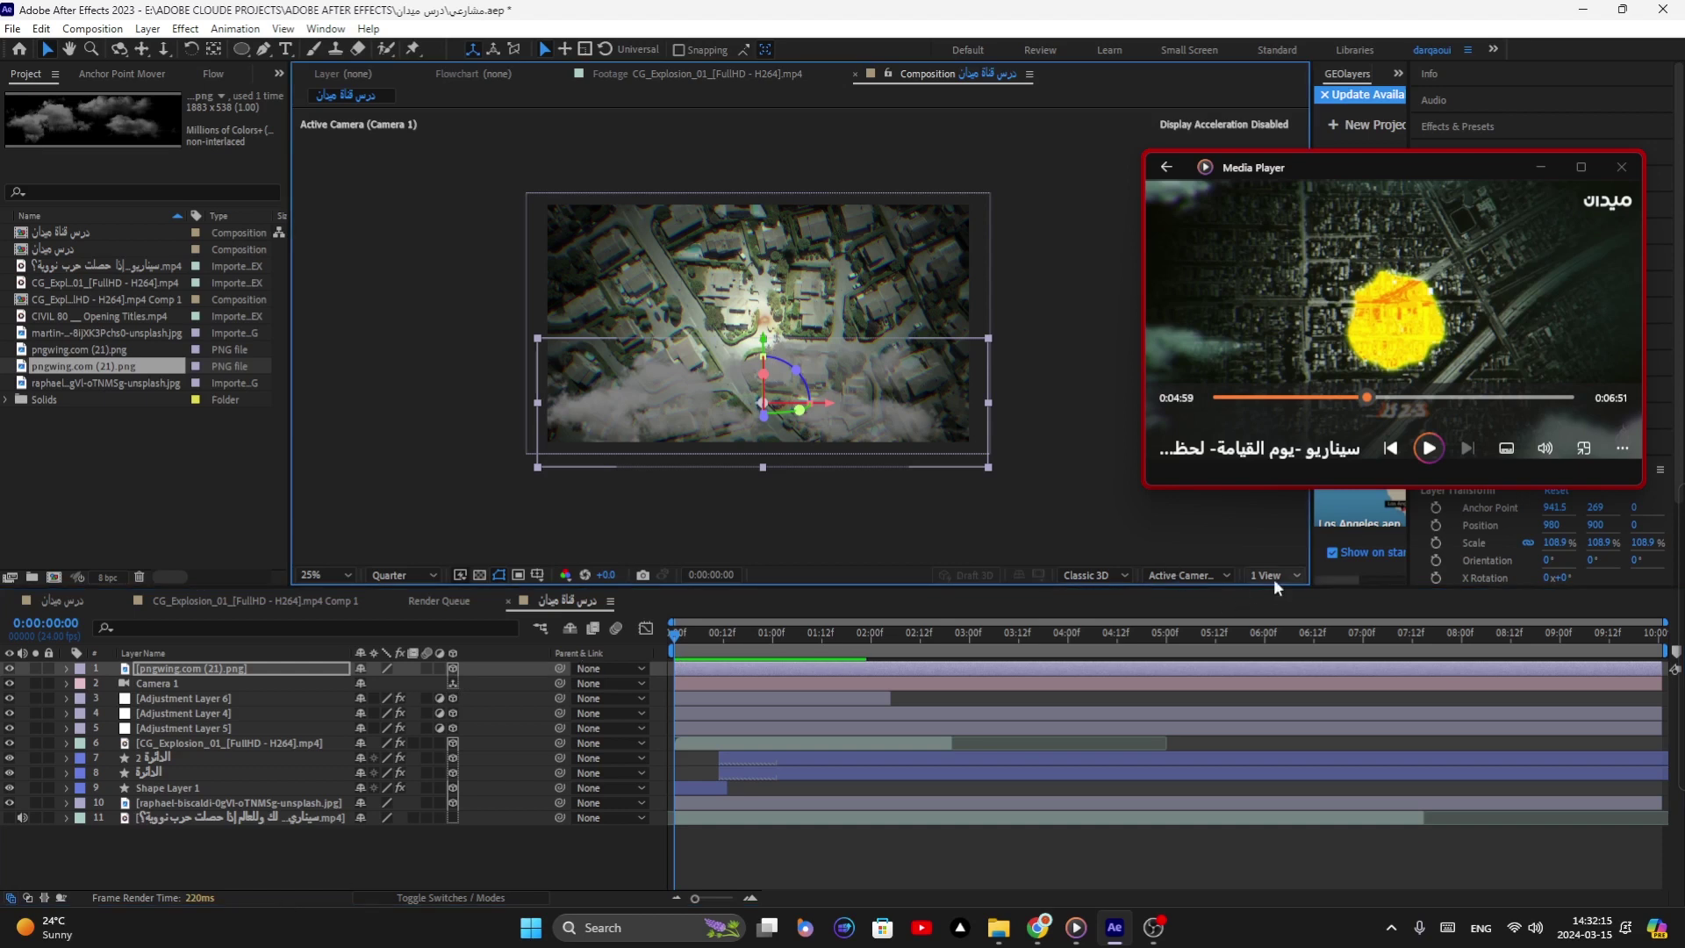
Step: Show the composition in two views, with a Left view beside the Active Camera
{"action": "left_click", "coordinate": [1273, 576]}
{"action": "left_click", "coordinate": [1280, 611]}
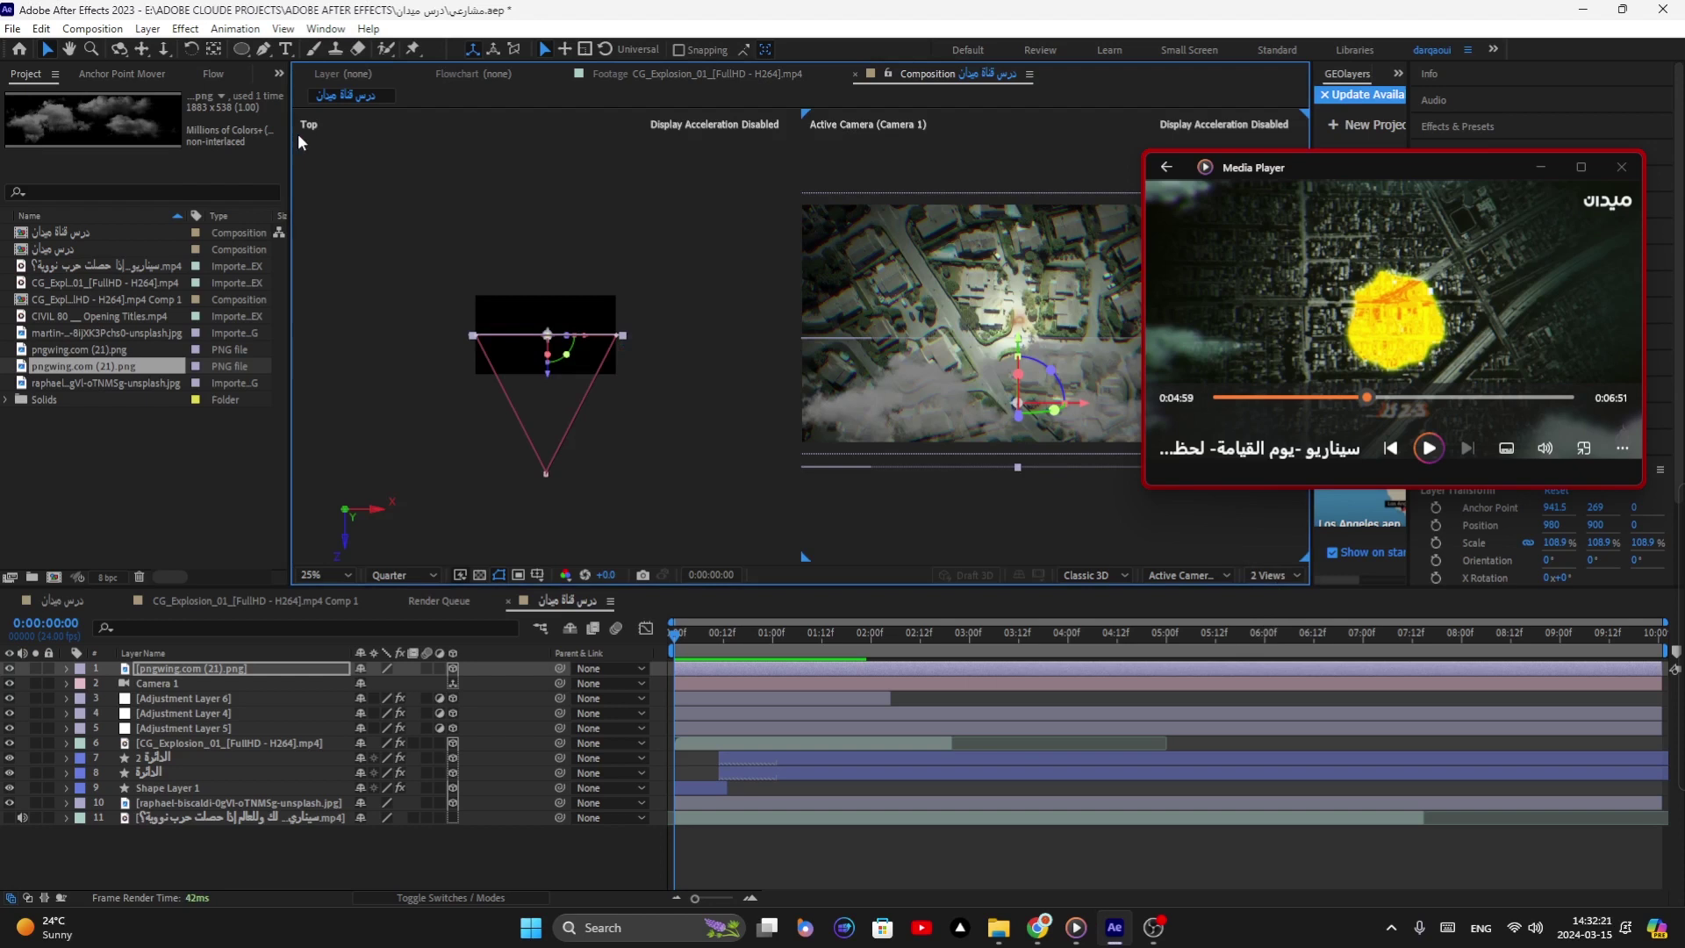
{"action": "right_click", "coordinate": [311, 127]}
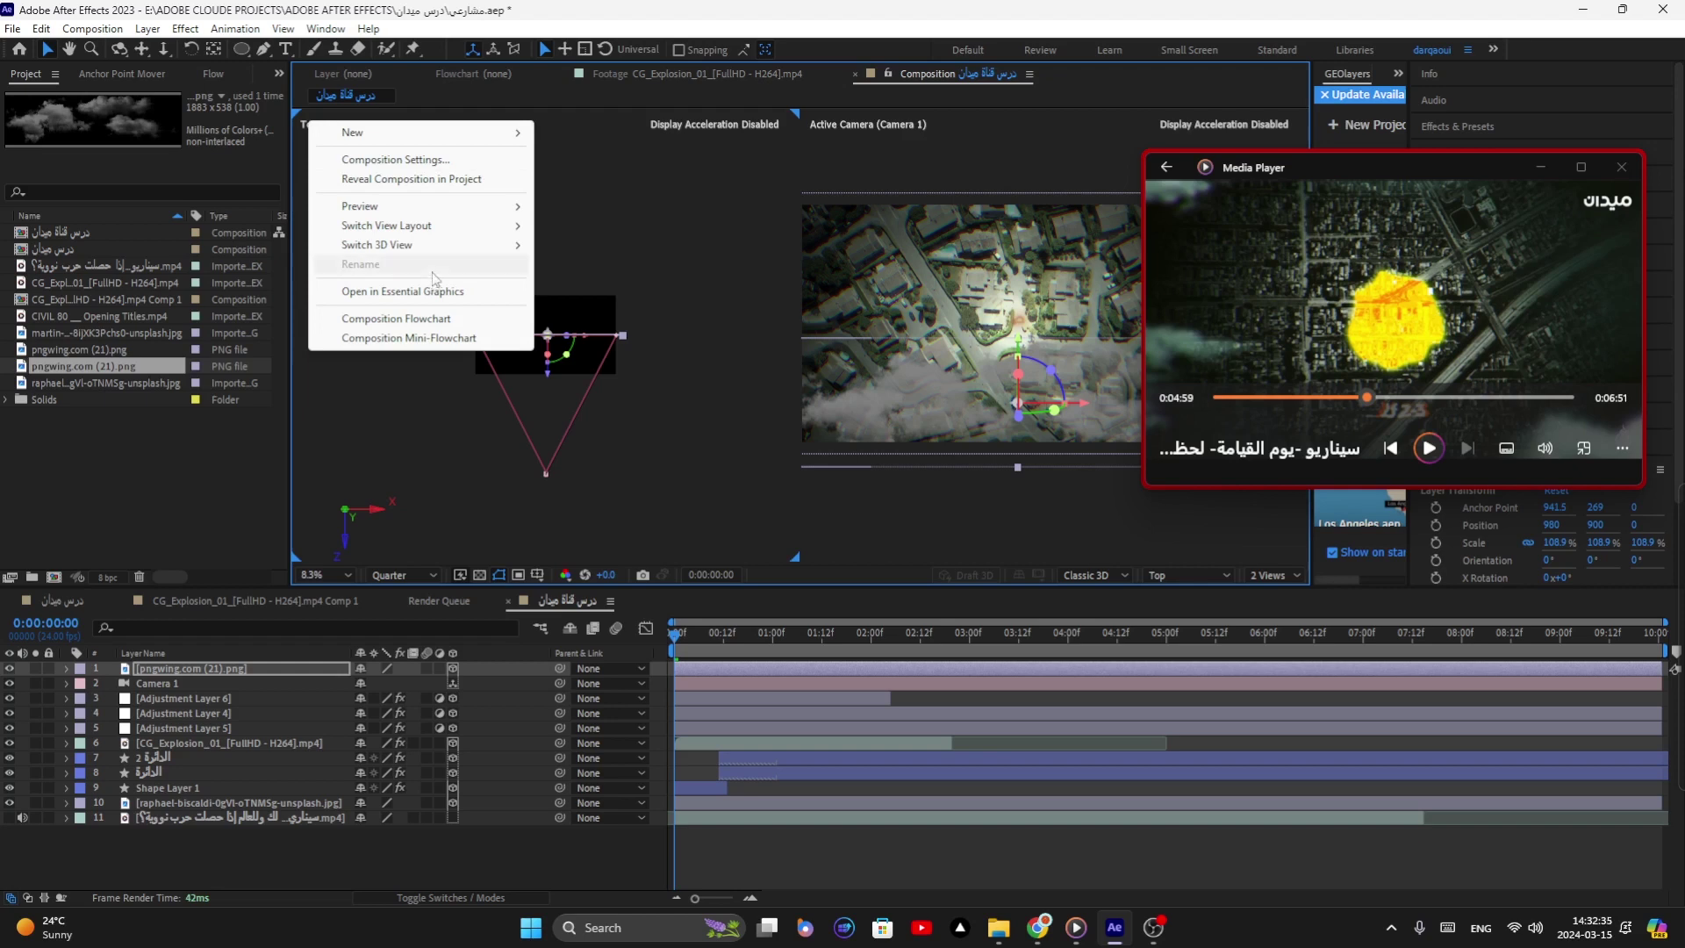
{"action": "mouse_move", "coordinate": [444, 251]}
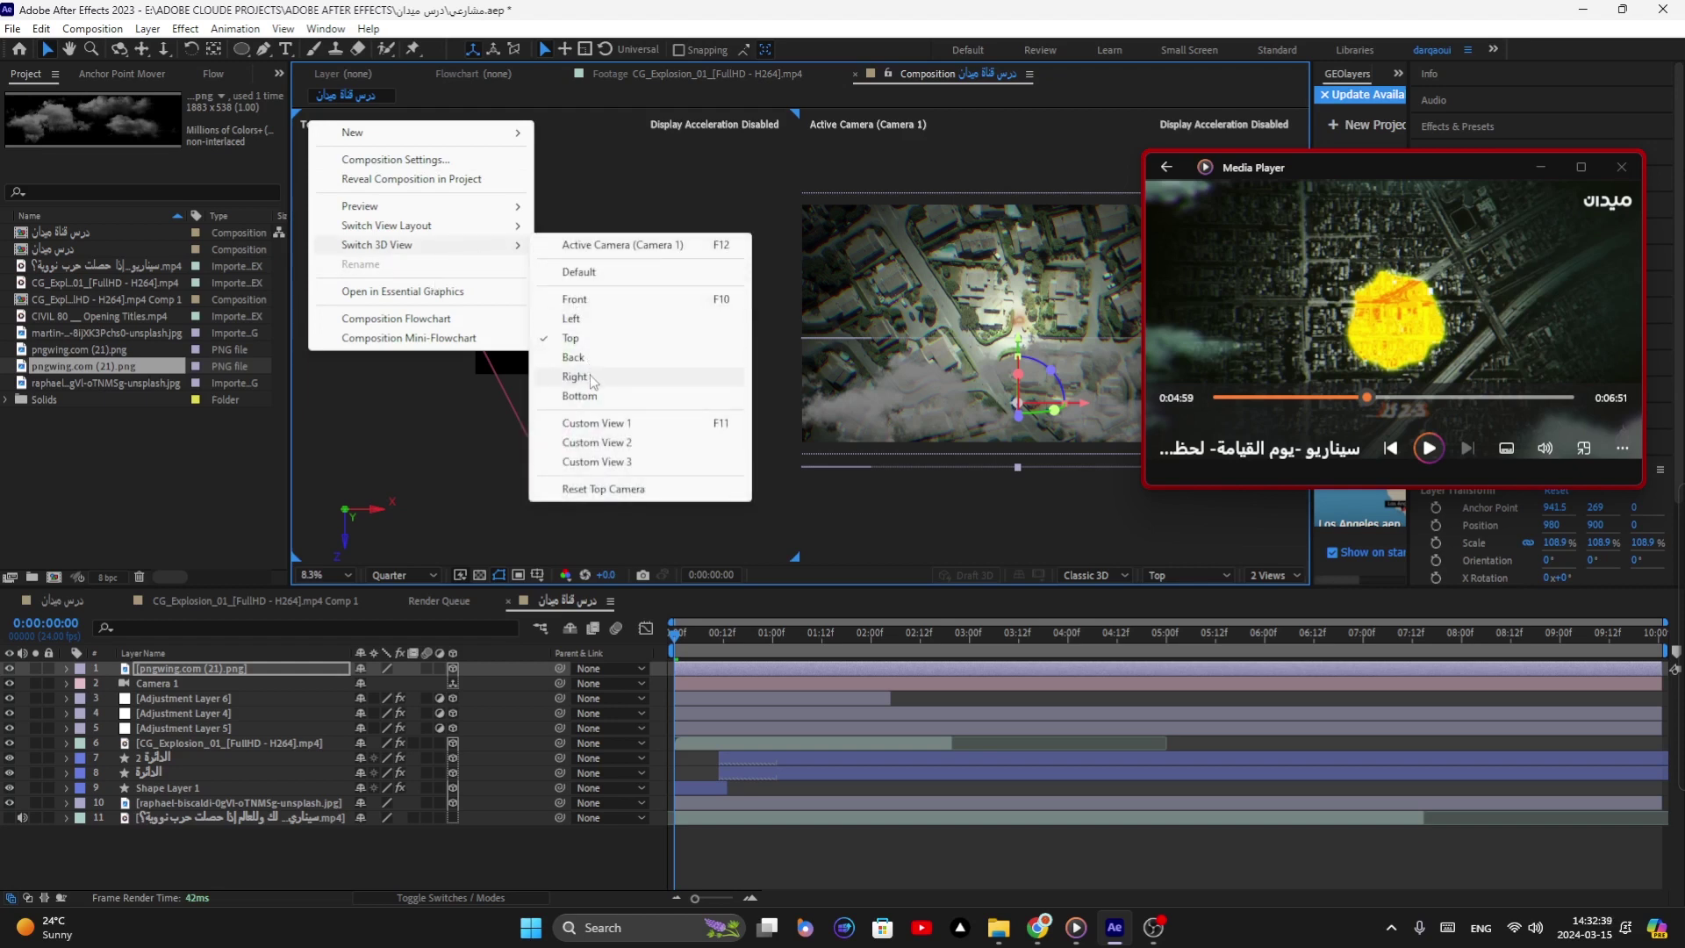
{"action": "left_click", "coordinate": [575, 318]}
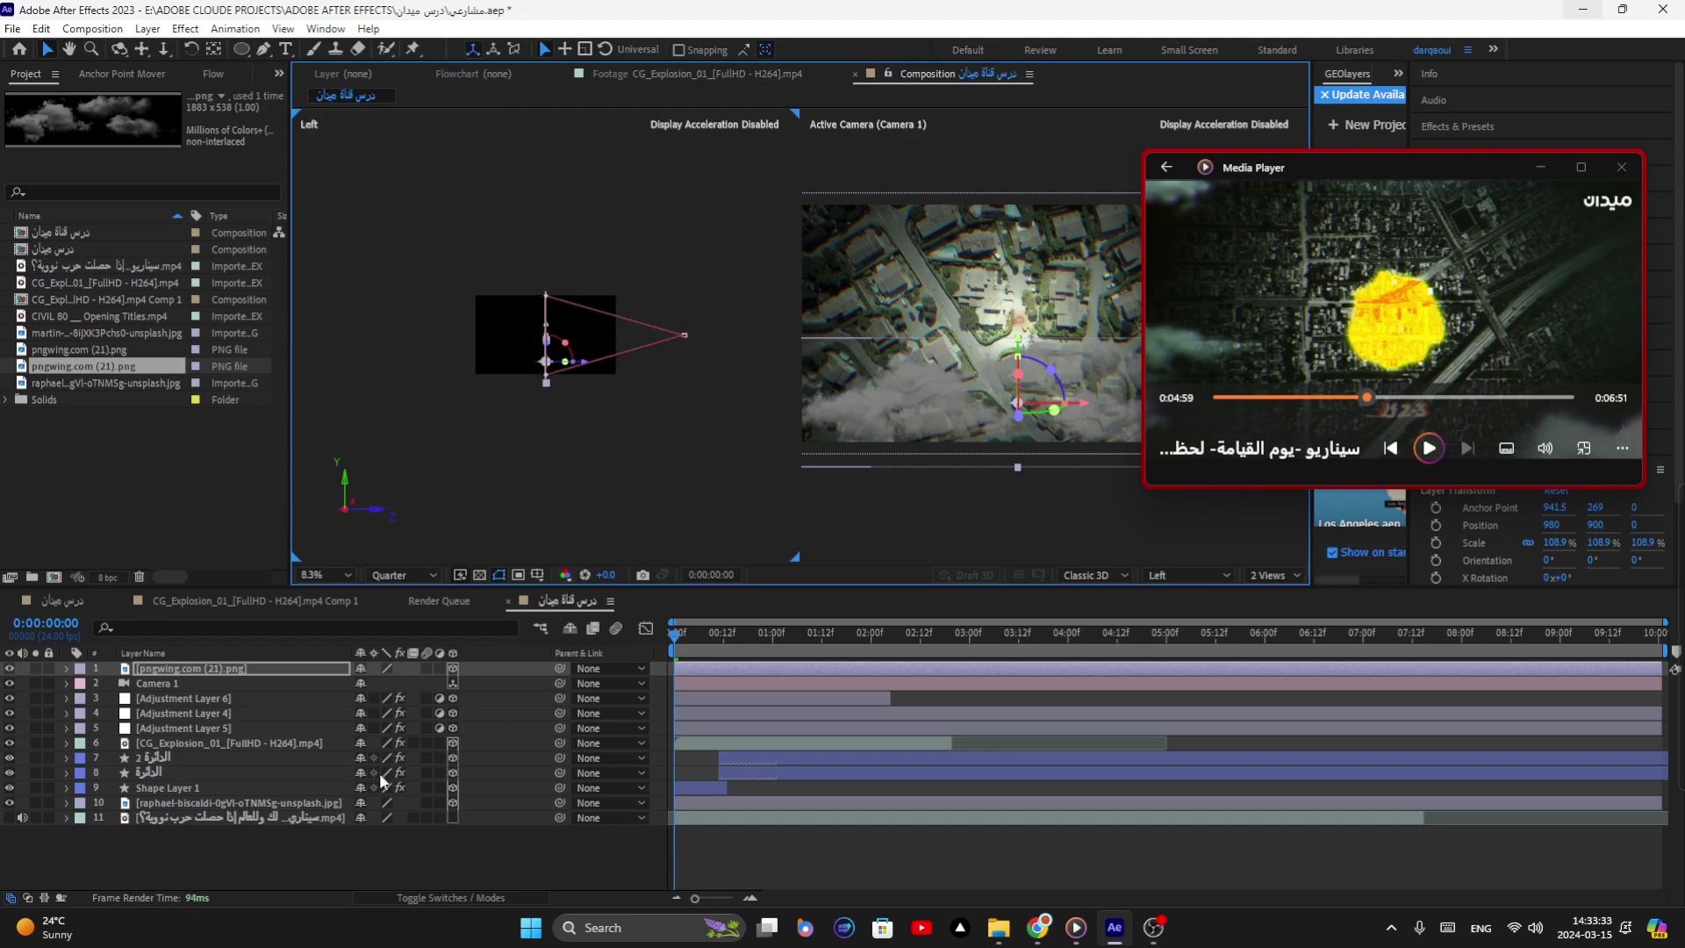
Step: Move the cloud layer along the Z axis toward the camera, to a Z position of about -119
{"action": "left_click", "coordinate": [198, 672]}
{"action": "left_click_drag", "start_coordinate": [578, 365], "coordinate": [422, 366]}
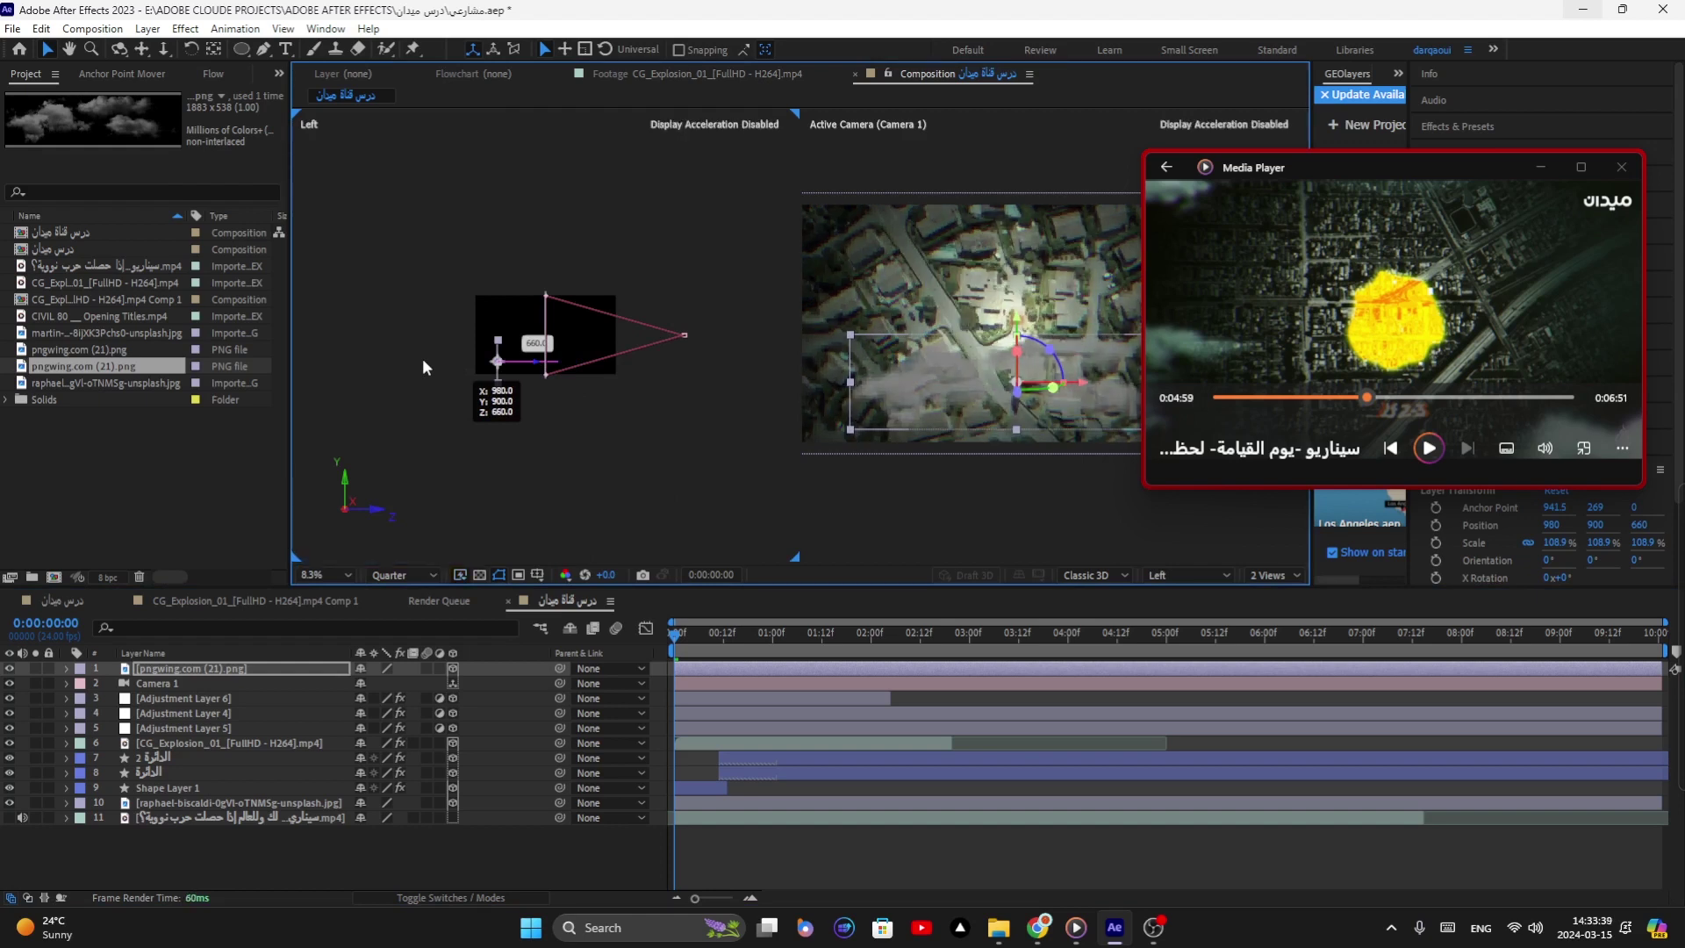
{"action": "left_click_drag", "start_coordinate": [423, 367], "coordinate": [481, 365]}
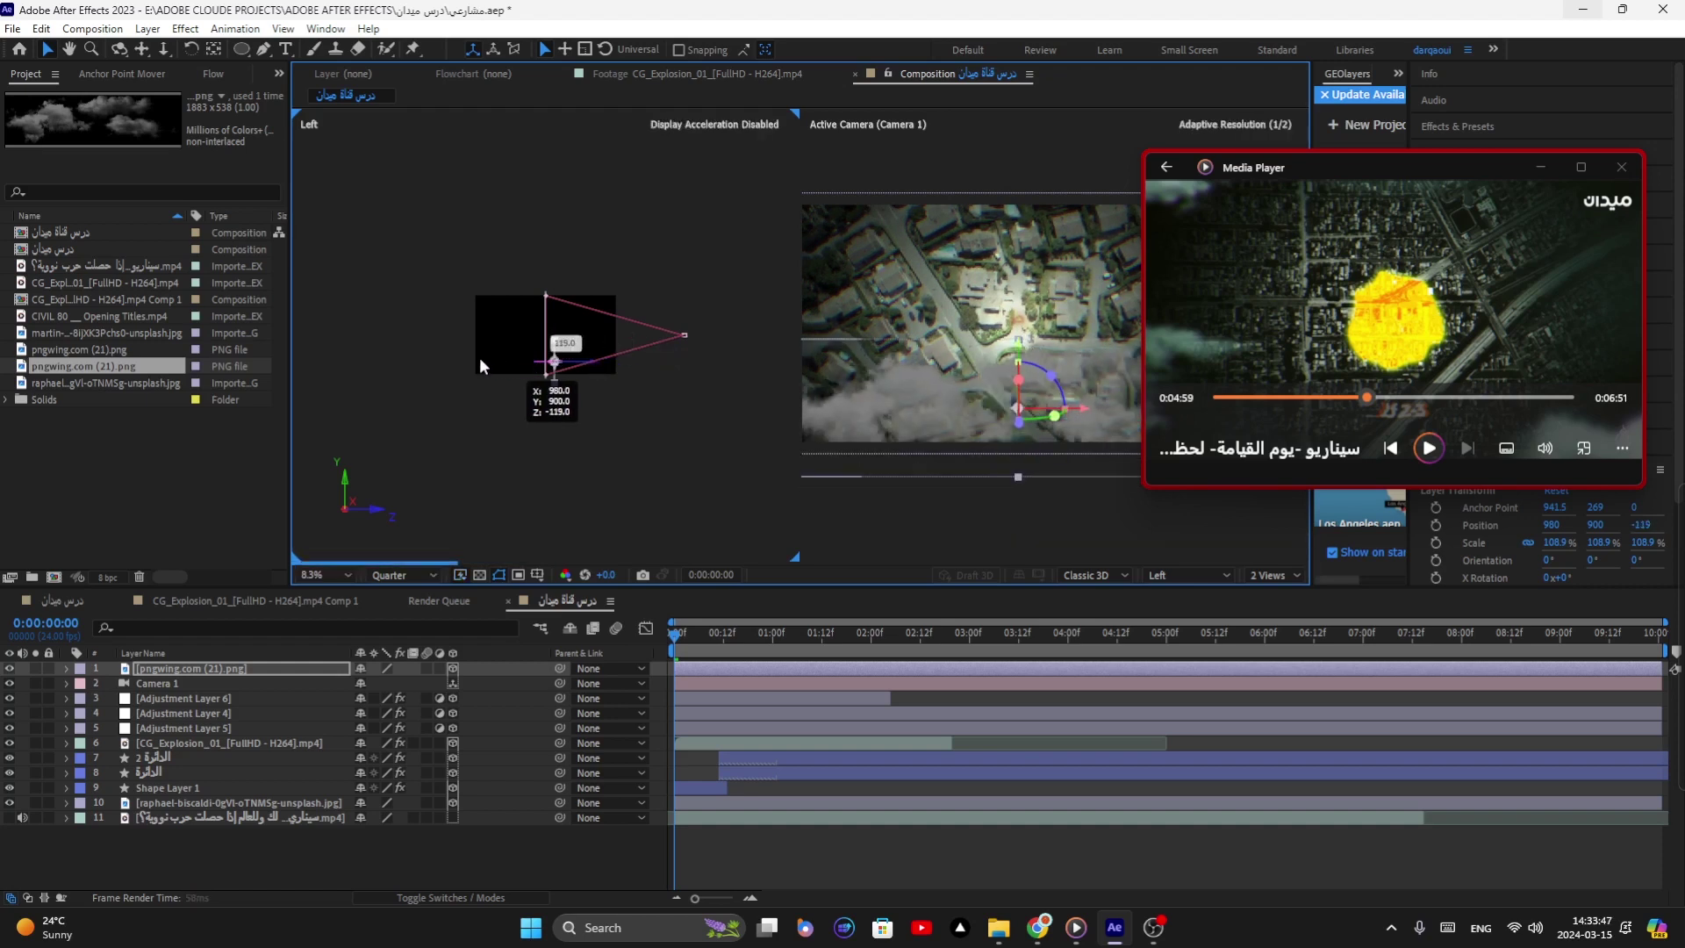
Step: Replay the reference video's map explosion from about 0:04:58 to examine its clouds, and minimize Media Player
{"action": "left_click", "coordinate": [1367, 397]}
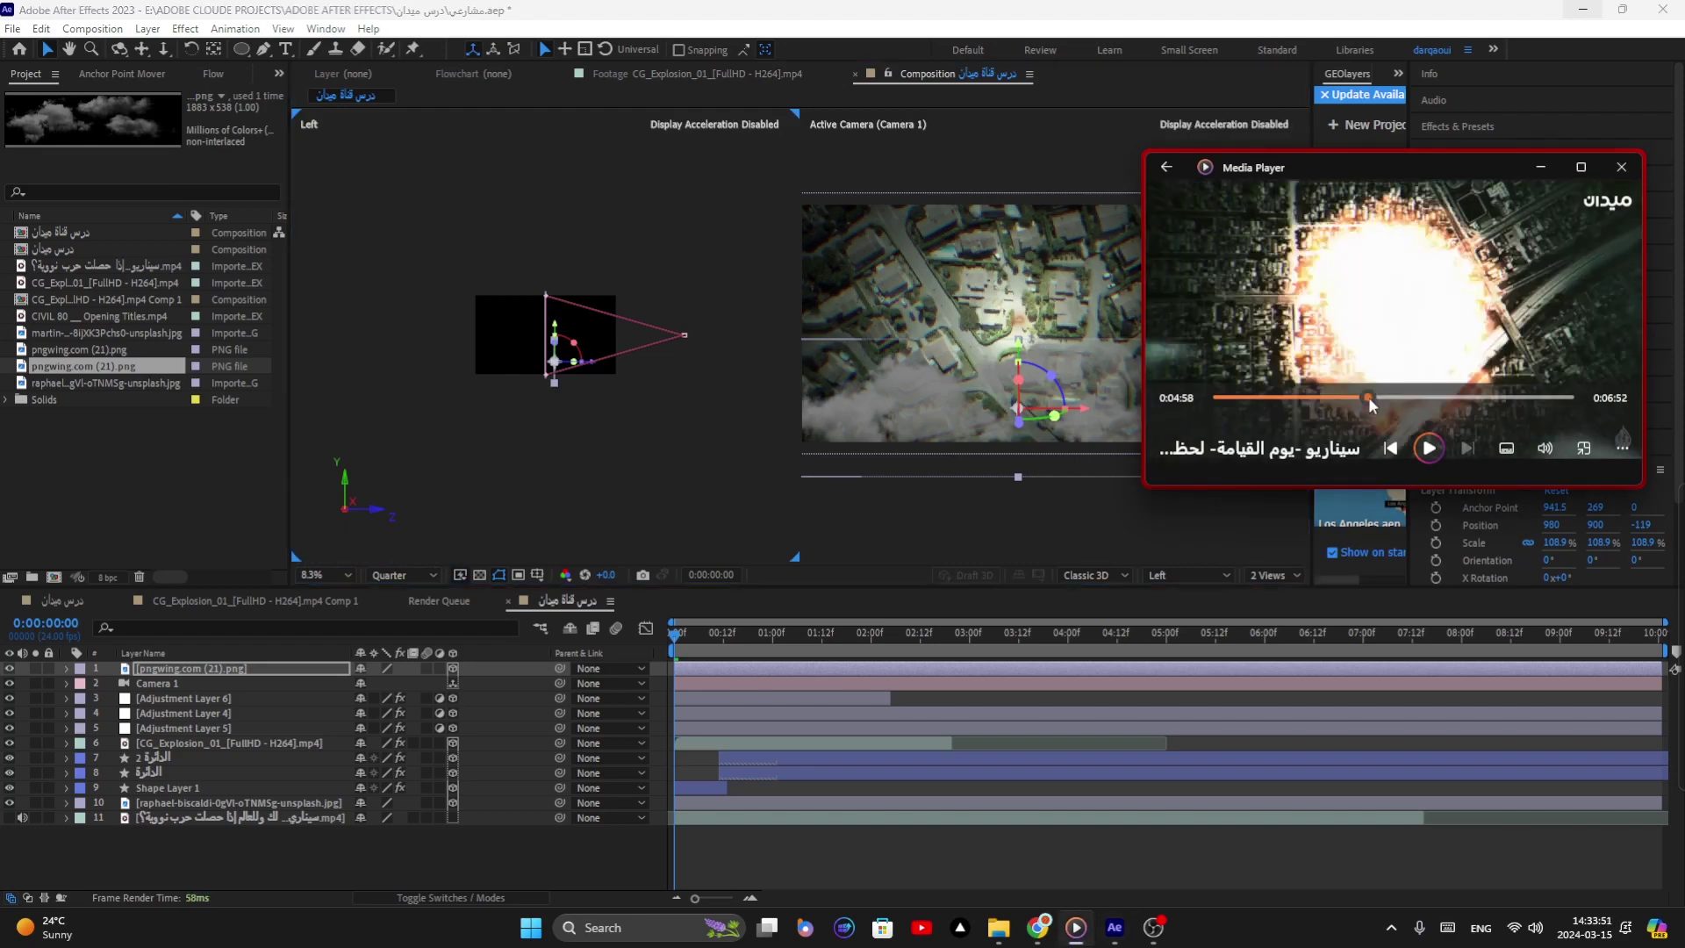
{"action": "left_click_drag", "start_coordinate": [1367, 396], "coordinate": [1369, 397]}
{"action": "left_click", "coordinate": [1367, 397]}
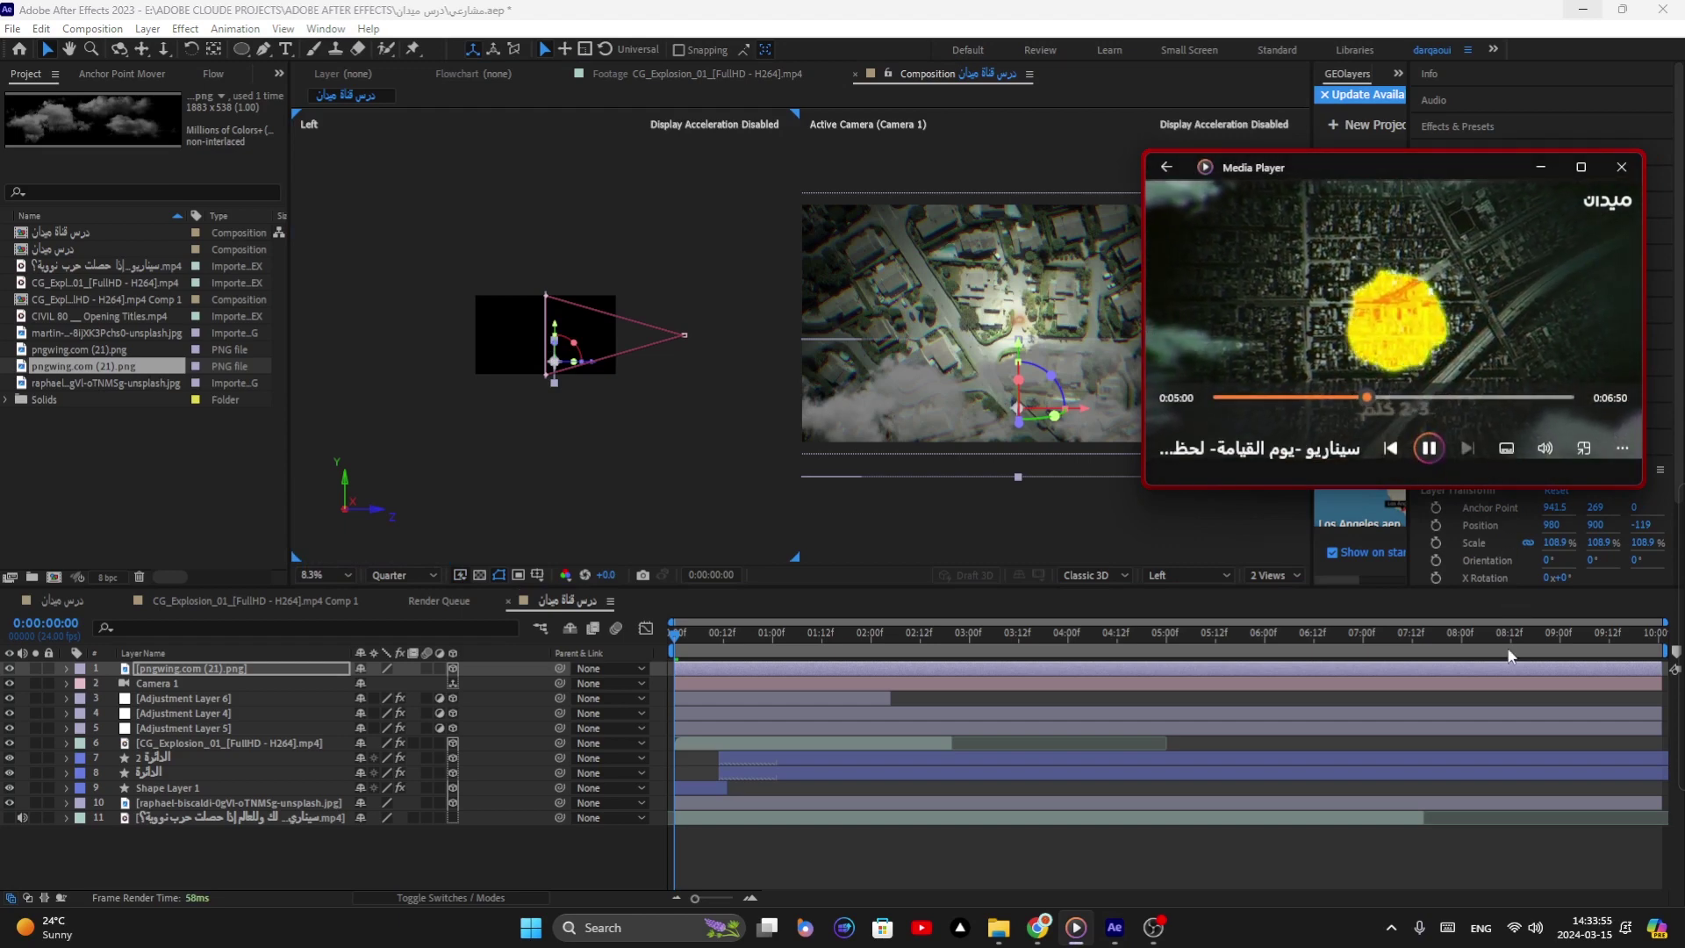
{"action": "left_click", "coordinate": [1529, 281]}
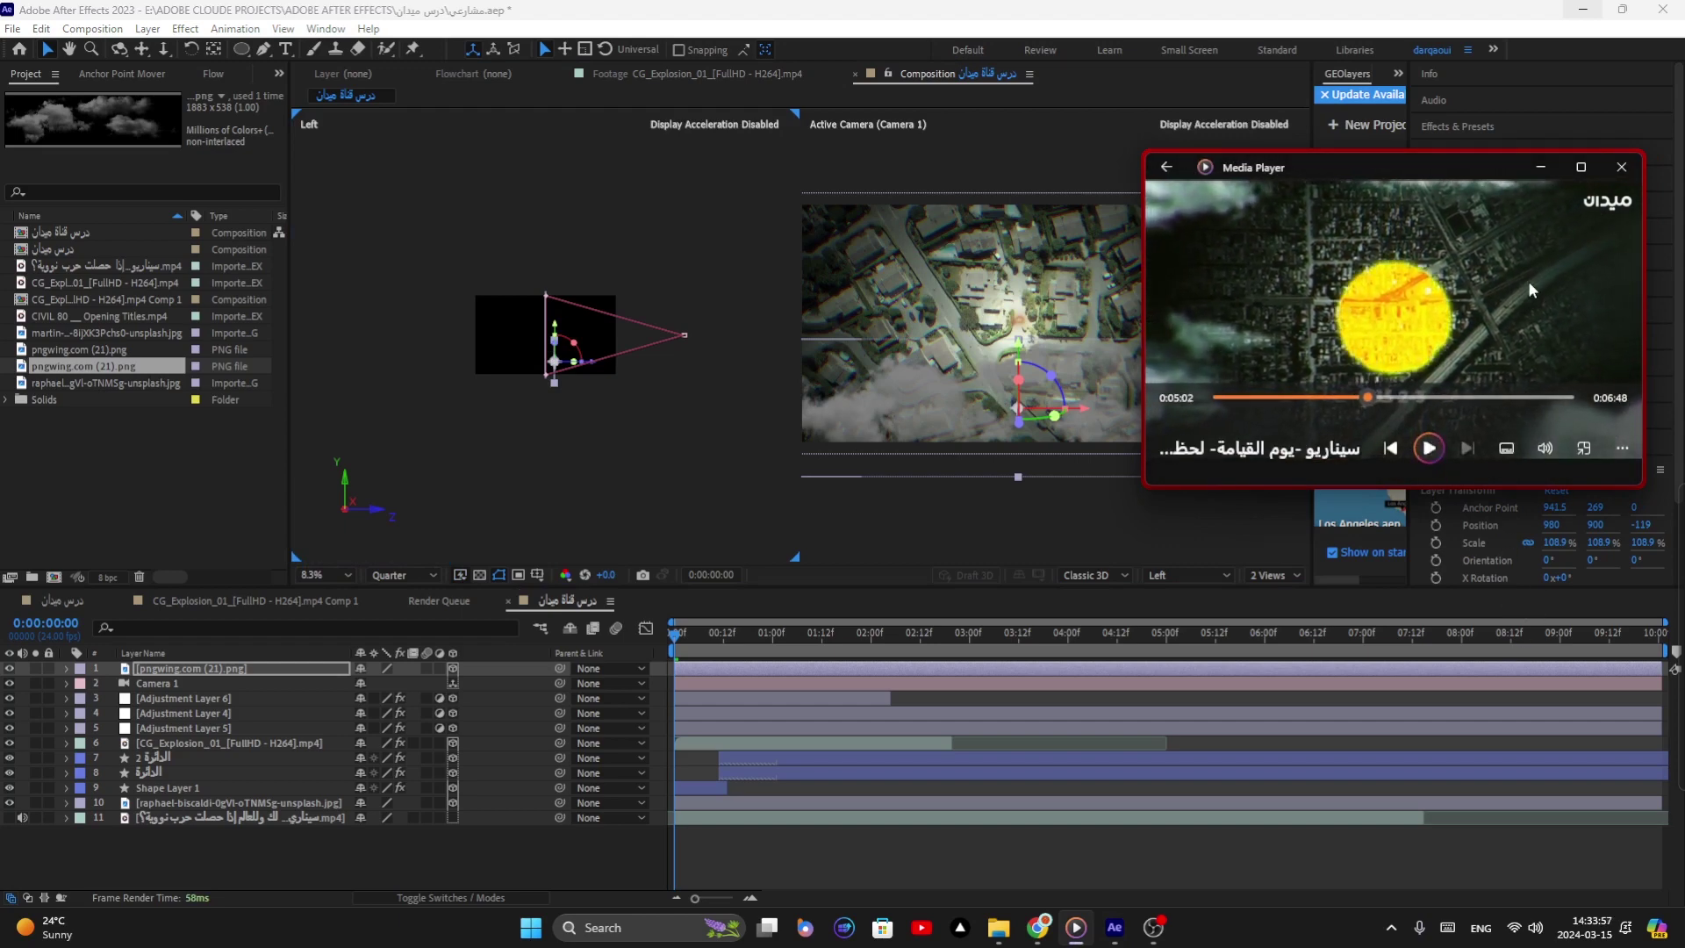
{"action": "left_click", "coordinate": [1542, 167]}
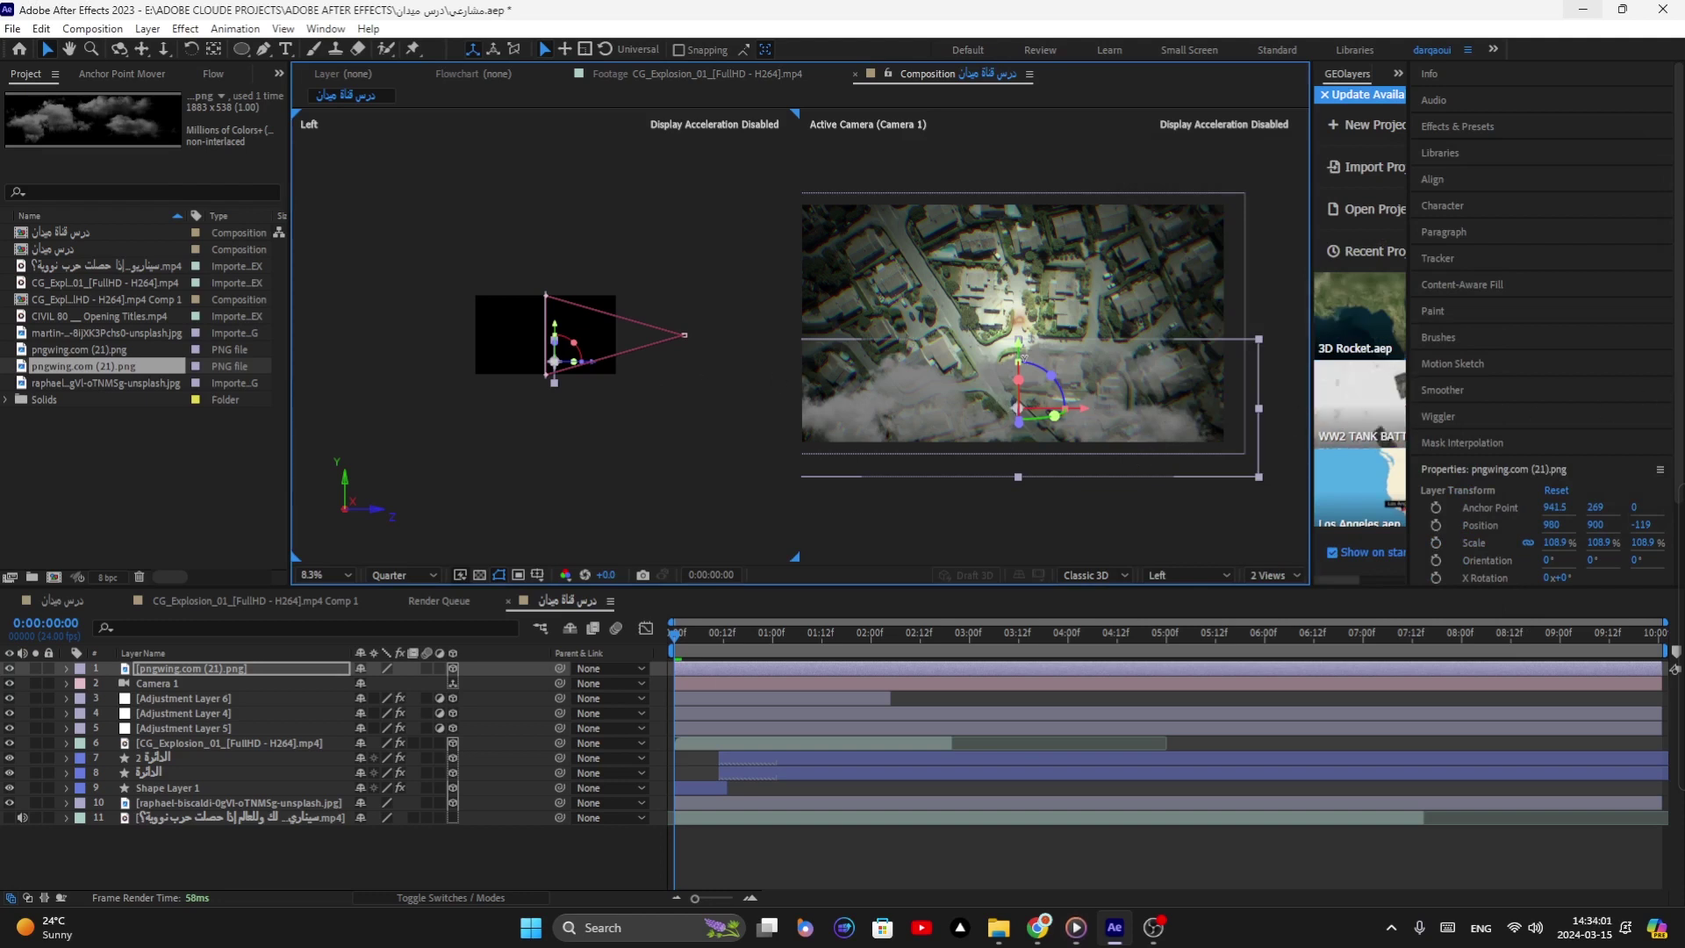
Step: Shift the cloud layer horizontally to an X position of about 1024.9
{"action": "left_click_drag", "start_coordinate": [1084, 416], "coordinate": [1106, 420]}
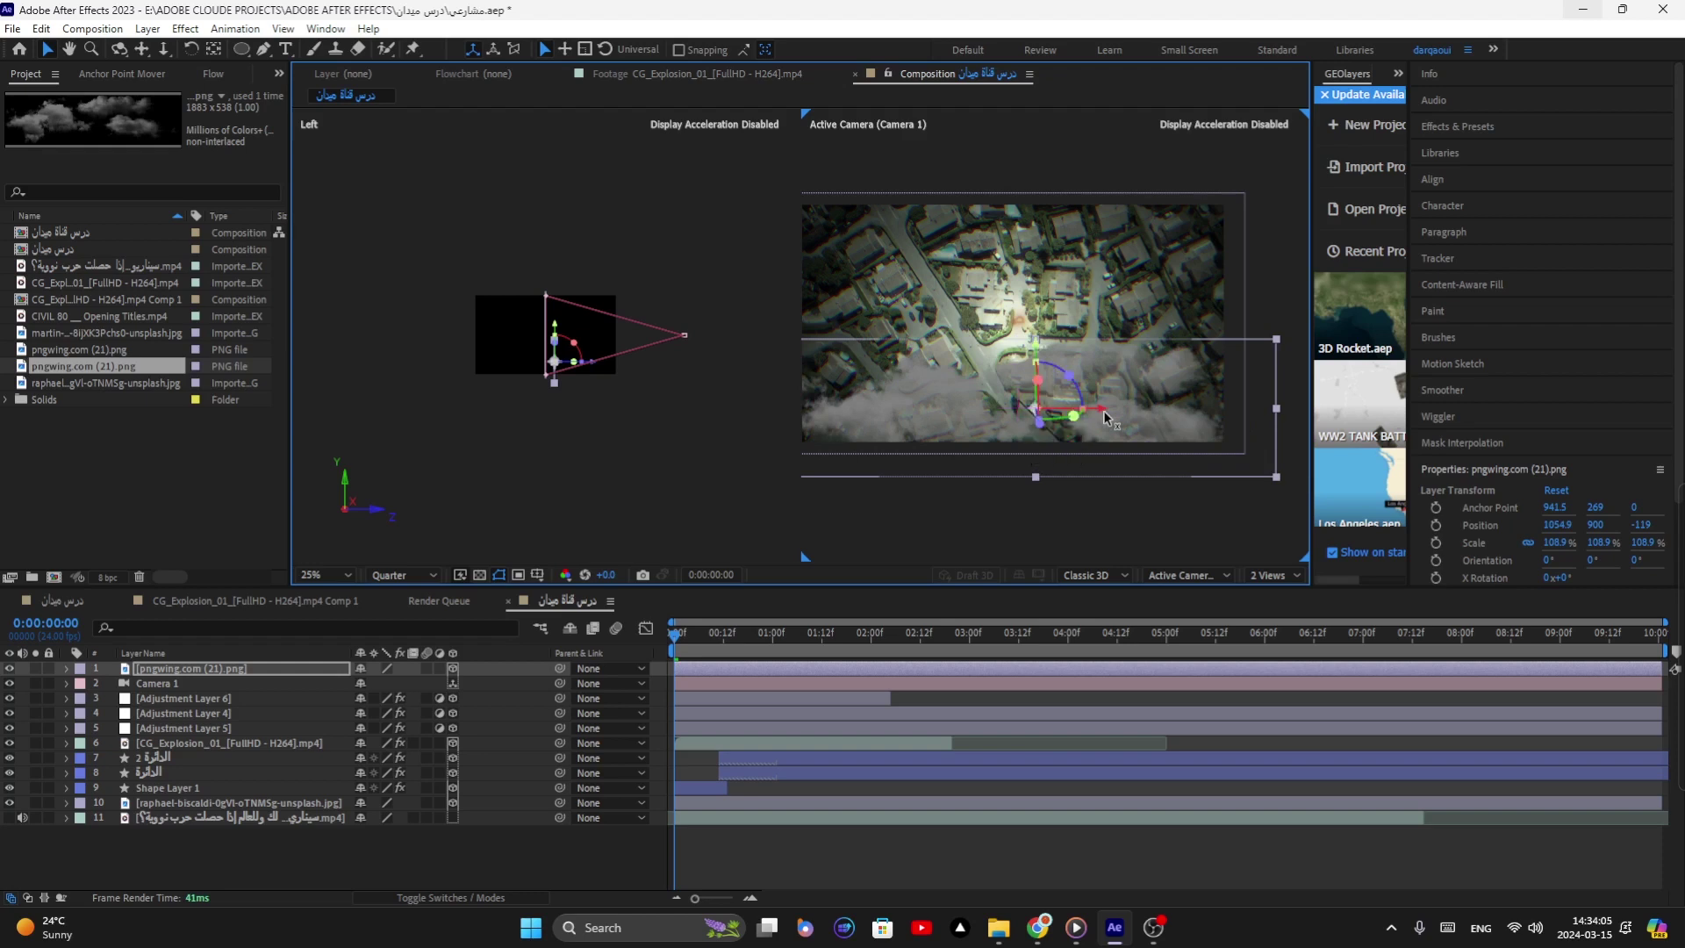
{"action": "scroll", "coordinate": [1104, 413], "scroll_direction": "down", "scroll_amount": 2}
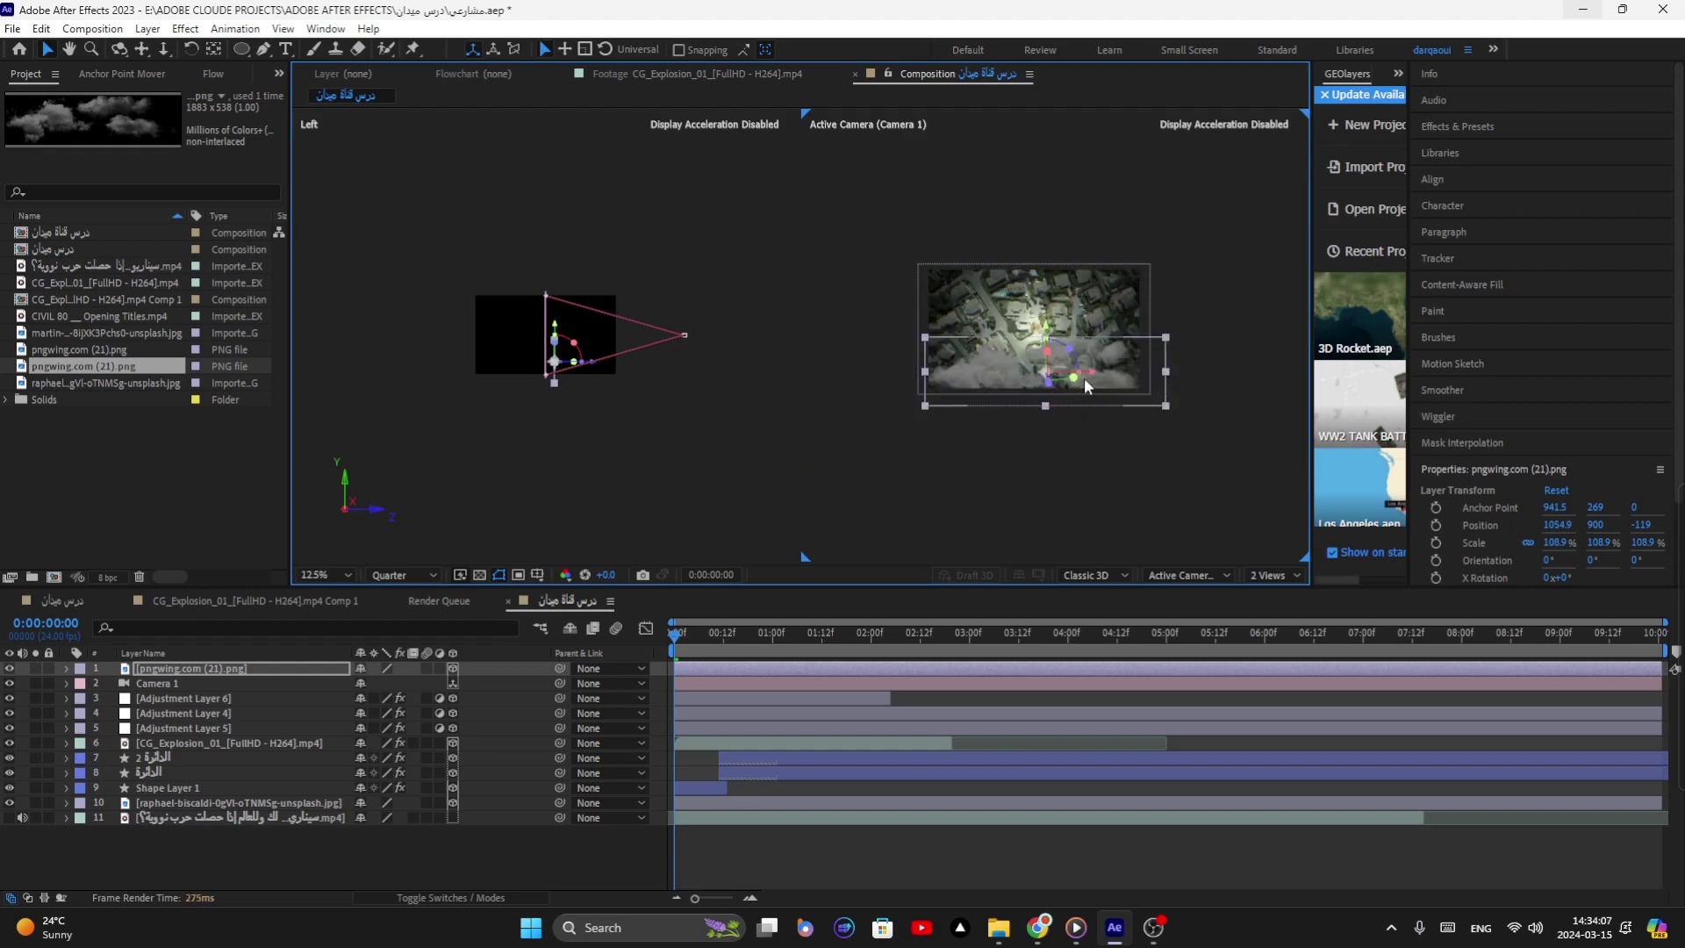
{"action": "left_click_drag", "start_coordinate": [1085, 380], "coordinate": [1086, 375]}
{"action": "scroll", "coordinate": [1086, 386], "scroll_direction": "up", "scroll_amount": 2}
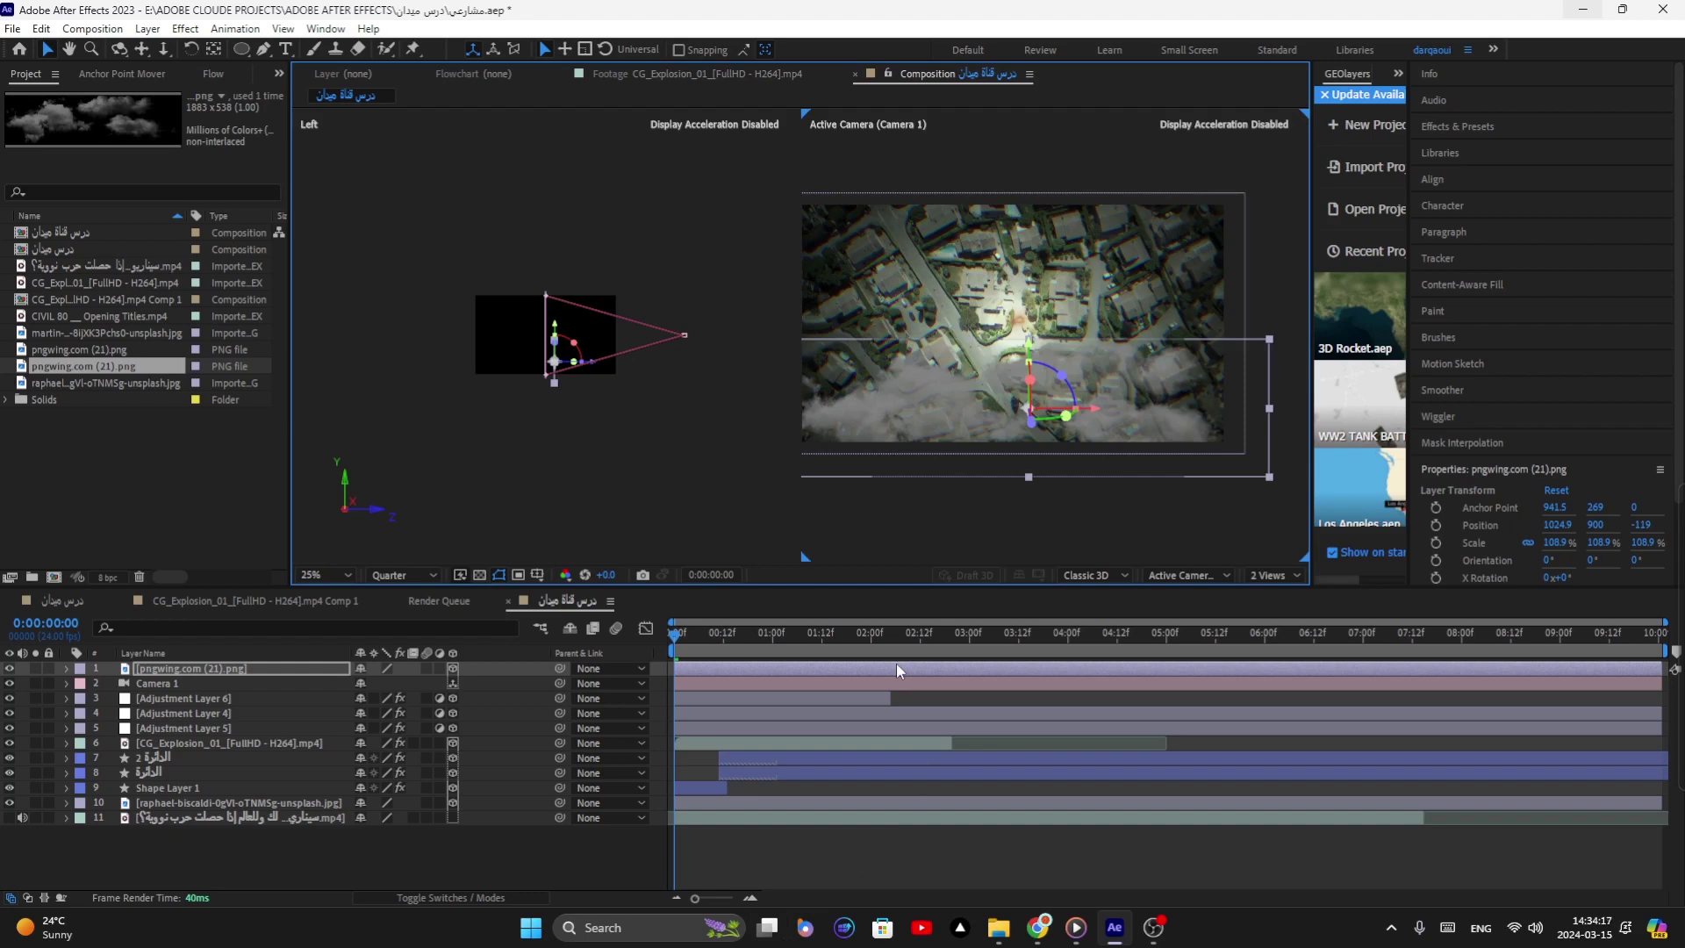
{"action": "left_click_drag", "start_coordinate": [1021, 493], "coordinate": [1056, 476]}
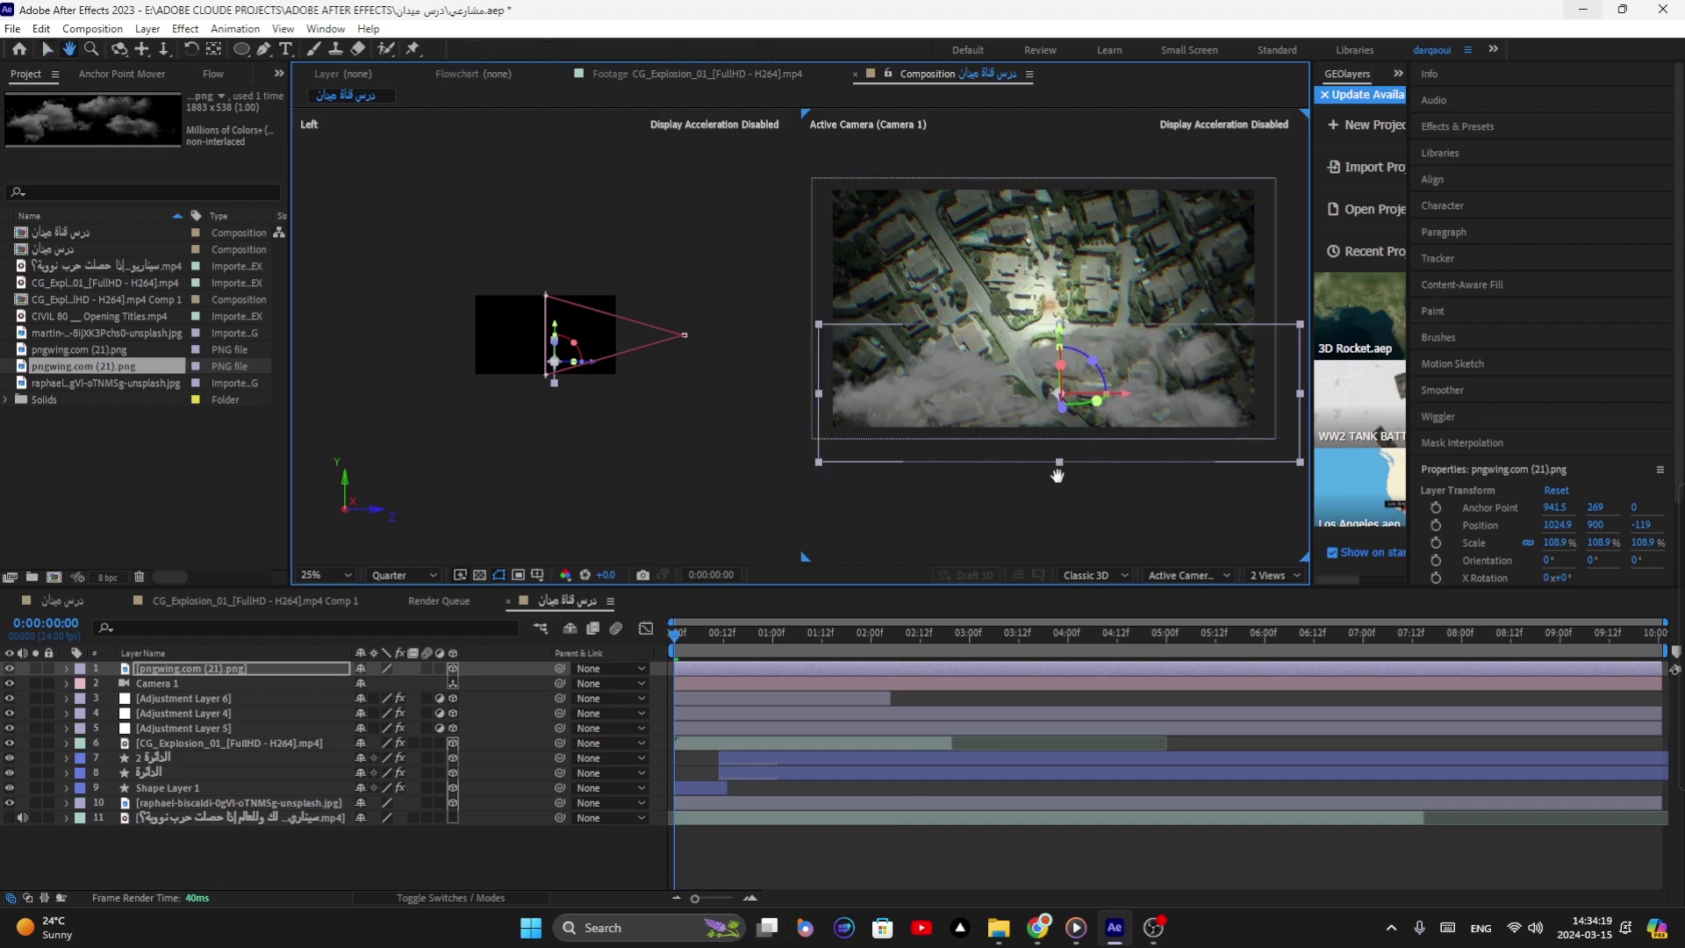
{"action": "key", "text": "v"}
Step: Duplicate the cloud layer, flip the copy vertically and move it up to a Y position of about 61
{"action": "key", "text": "ctrl+d"}
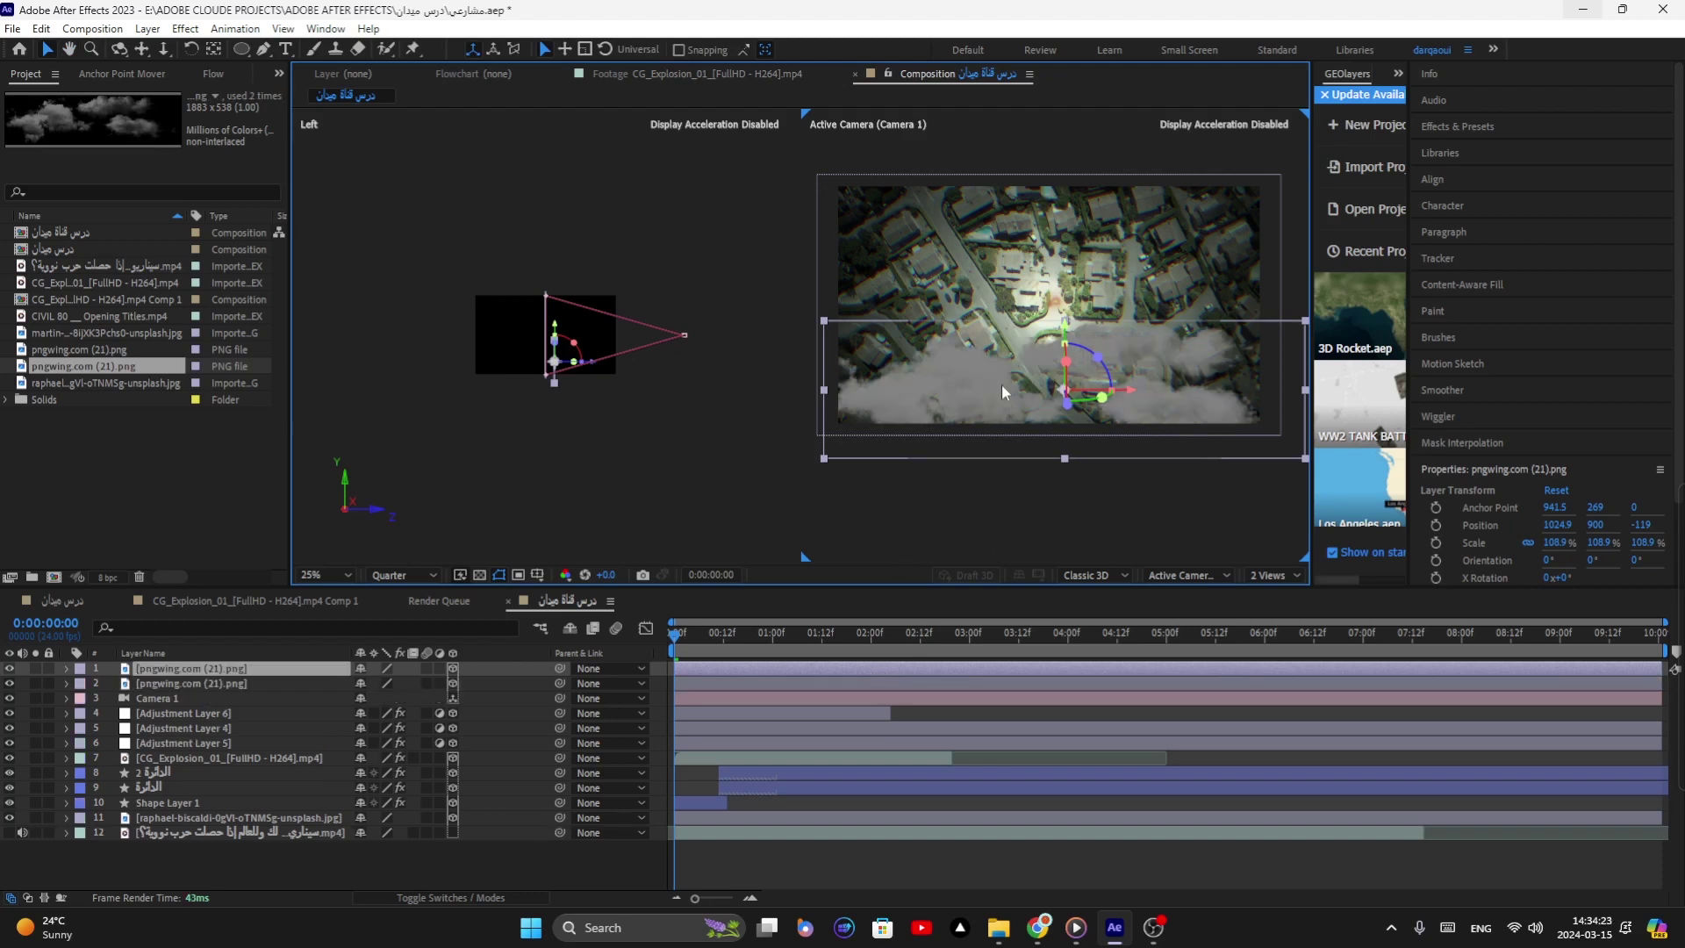
{"action": "right_click", "coordinate": [999, 381]}
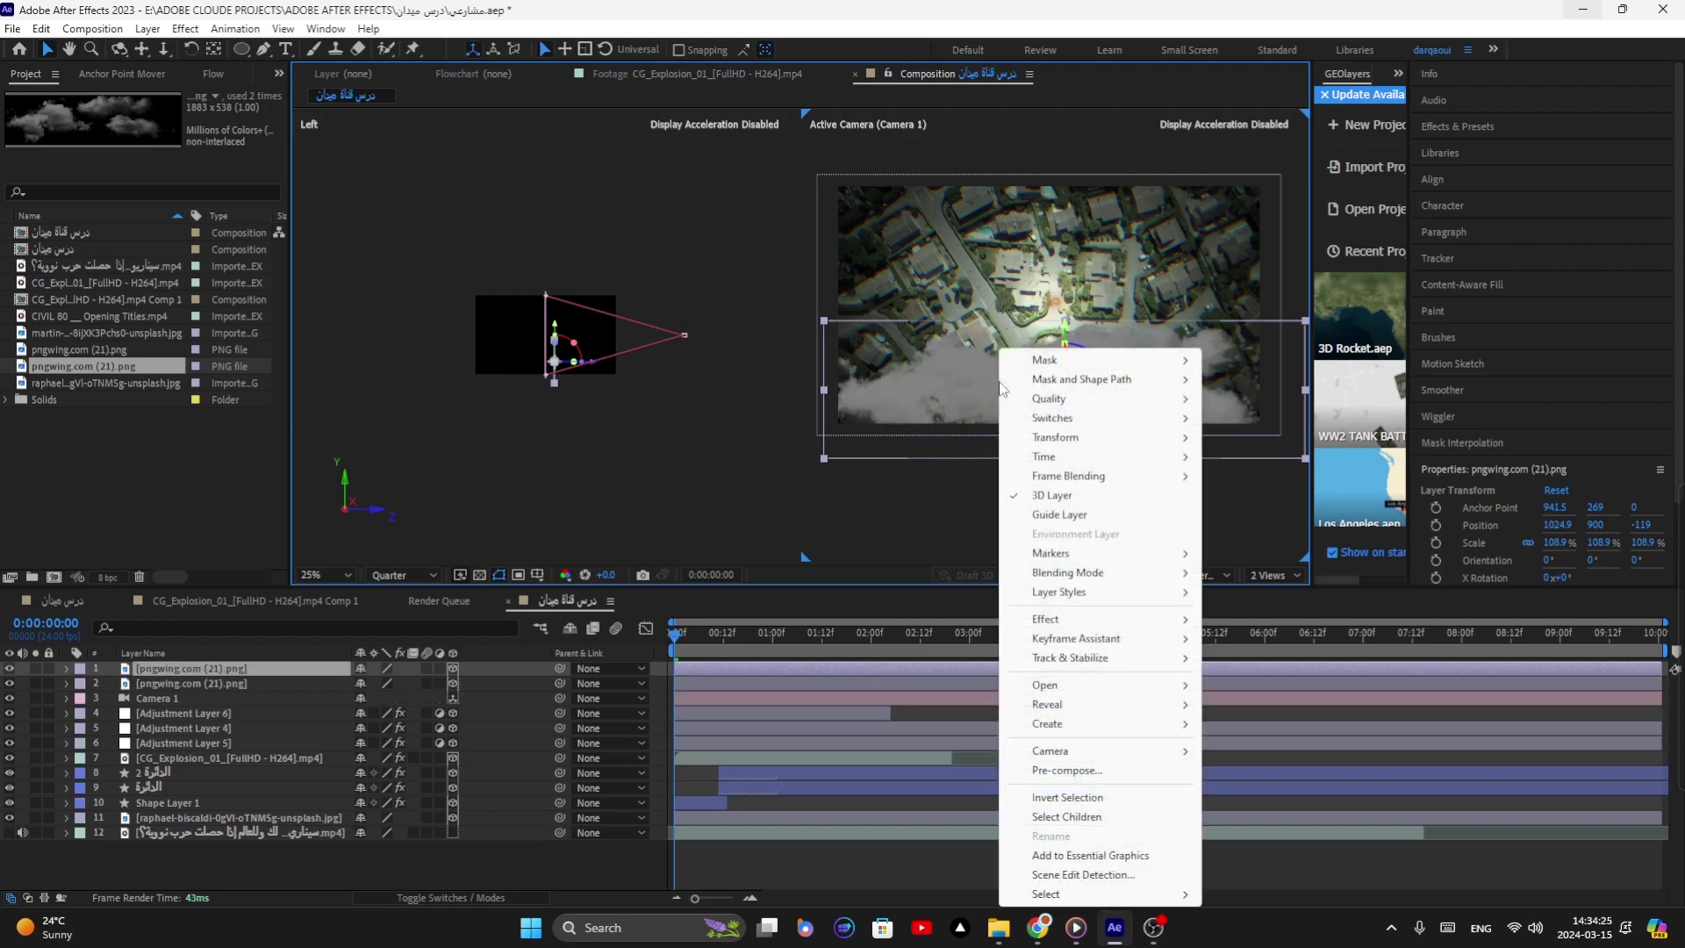
{"action": "mouse_move", "coordinate": [1057, 439]}
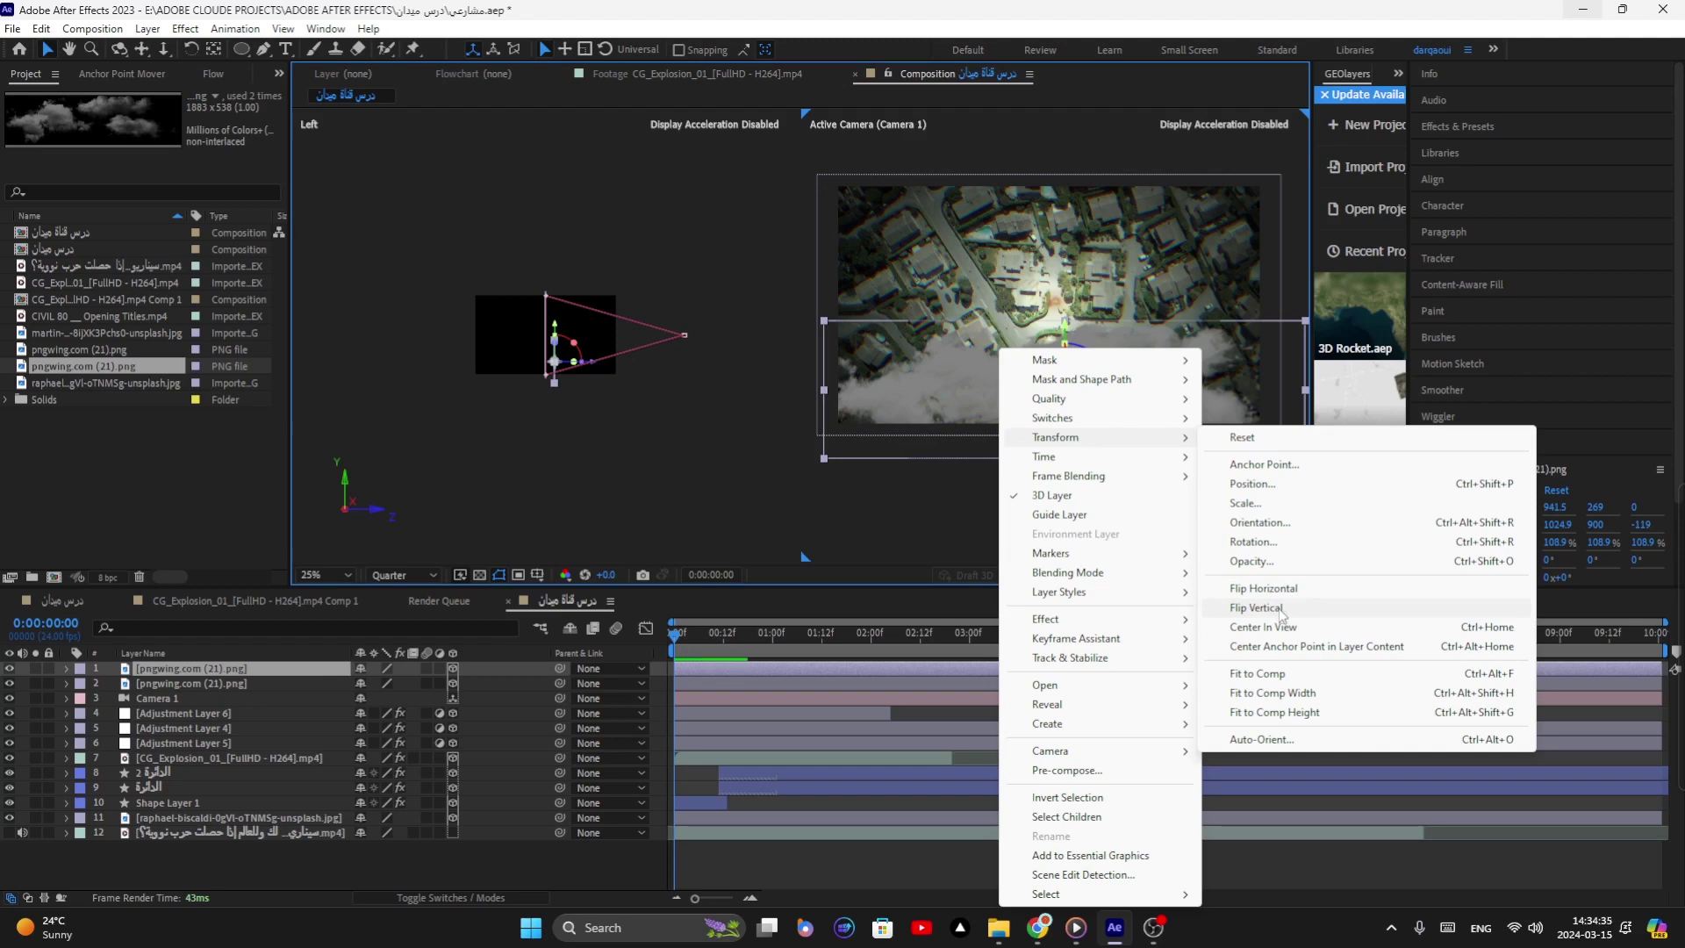
{"action": "left_click", "coordinate": [1279, 609]}
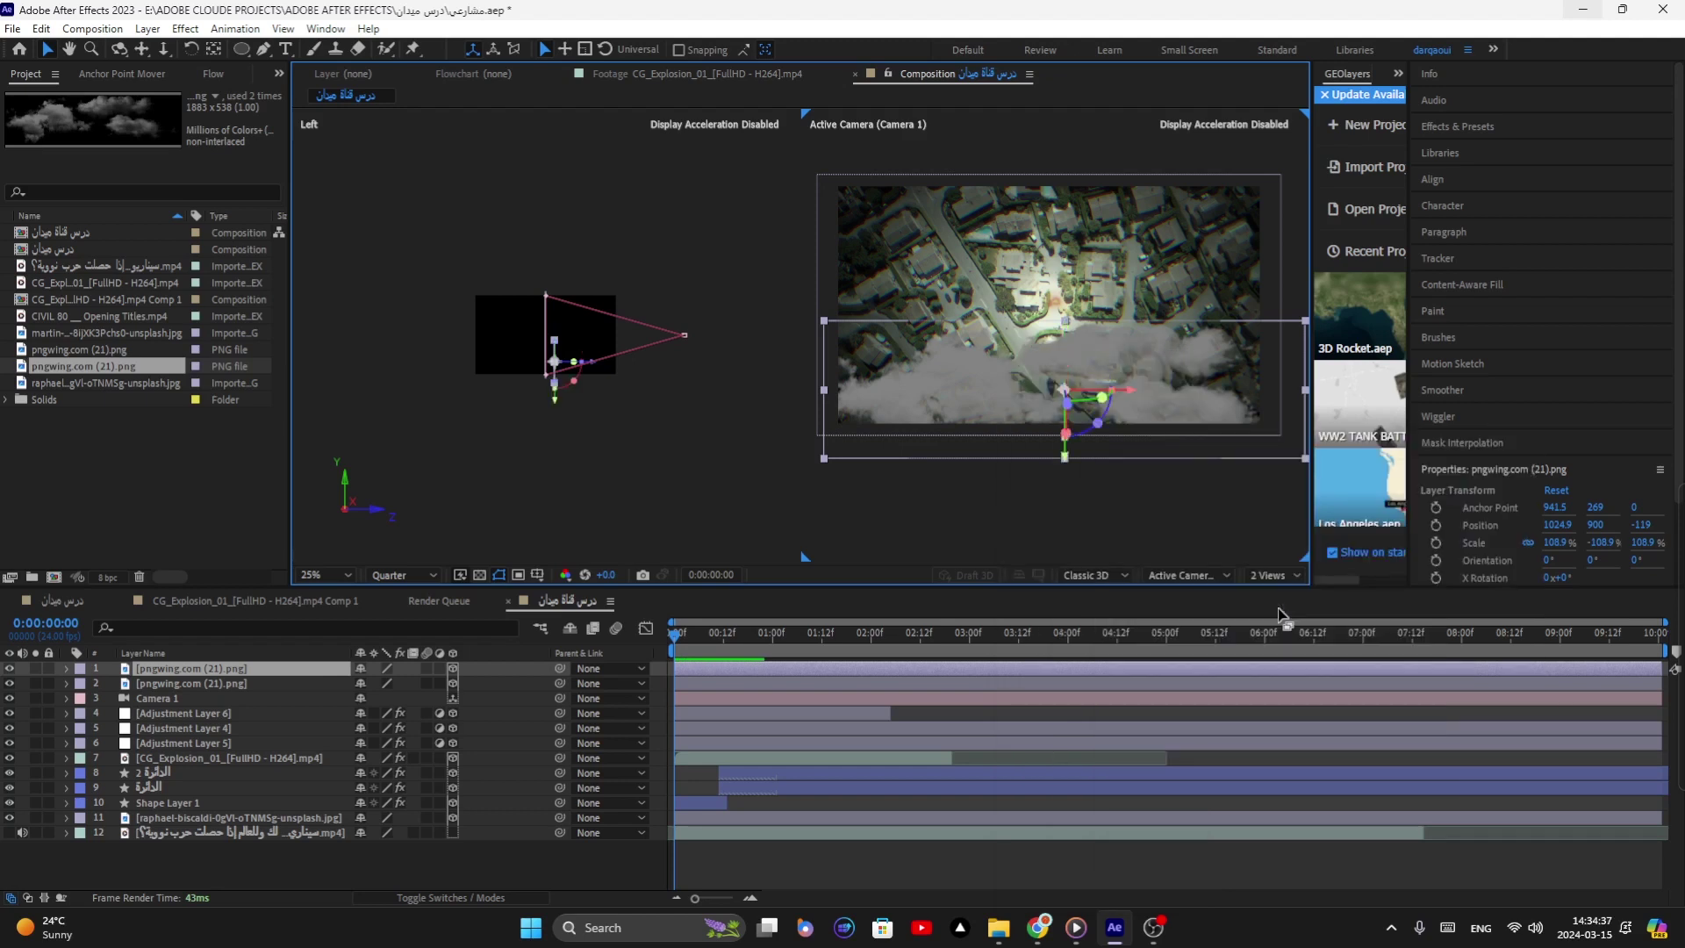
{"action": "left_click_drag", "start_coordinate": [1068, 461], "coordinate": [1082, 262]}
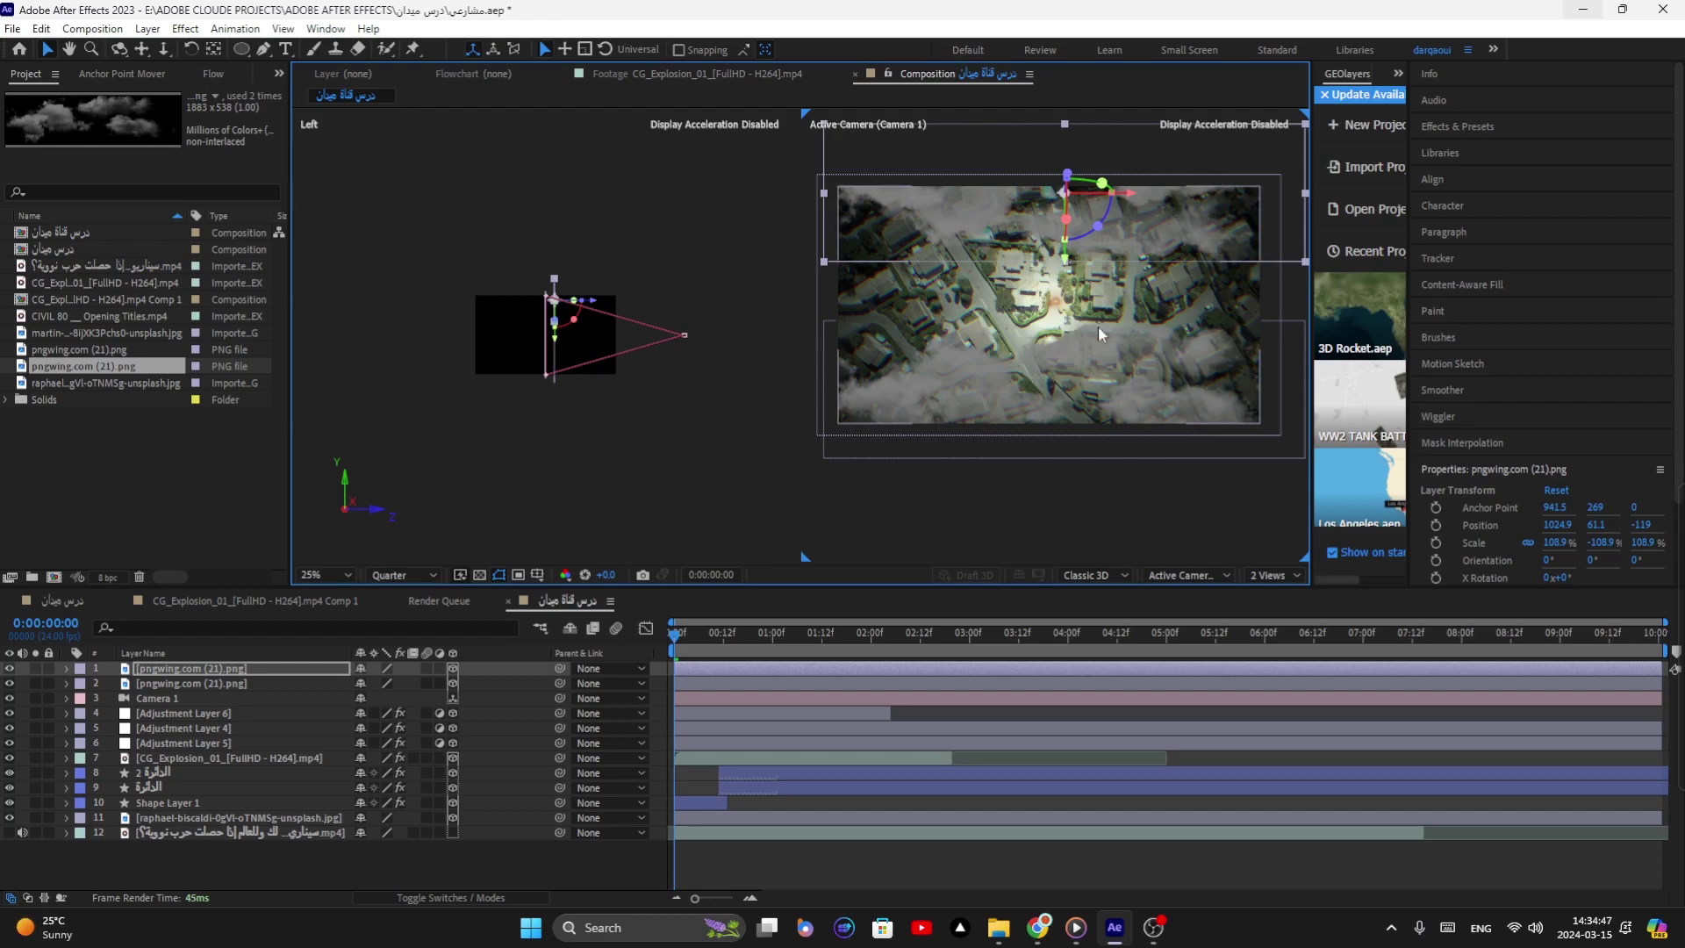
Step: Flip the upper cloud copy horizontally and lower it slightly to a Y position of about 102.3
{"action": "right_click", "coordinate": [1135, 233]}
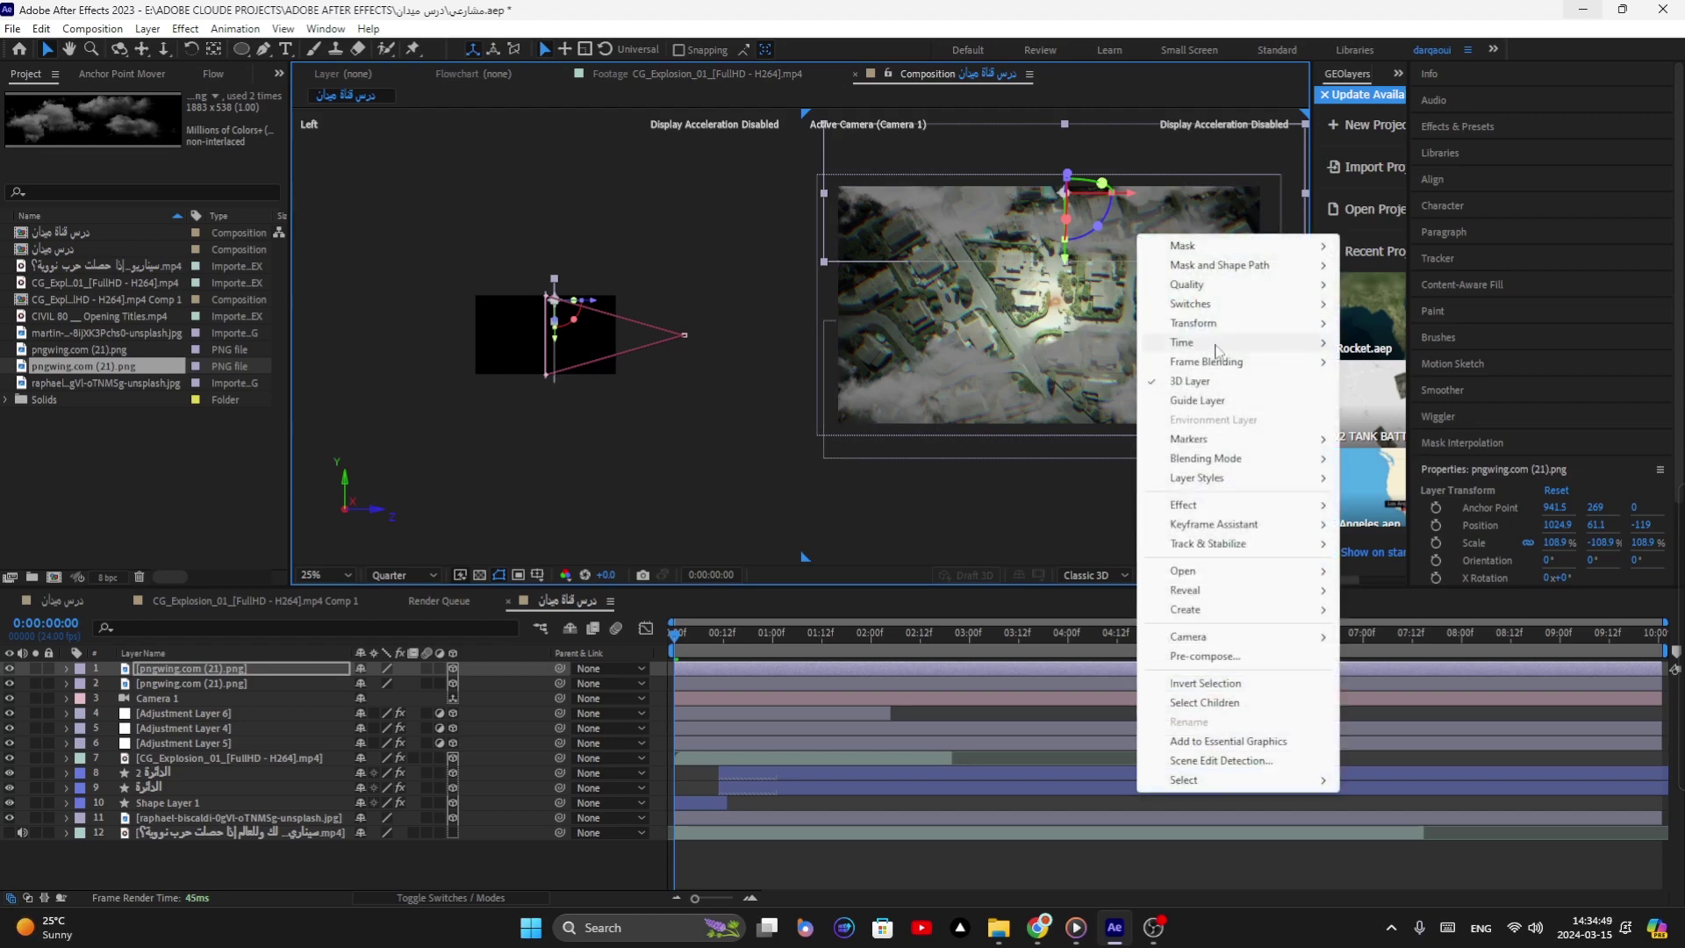
{"action": "mouse_move", "coordinate": [1211, 323]}
{"action": "left_click", "coordinate": [1397, 475]}
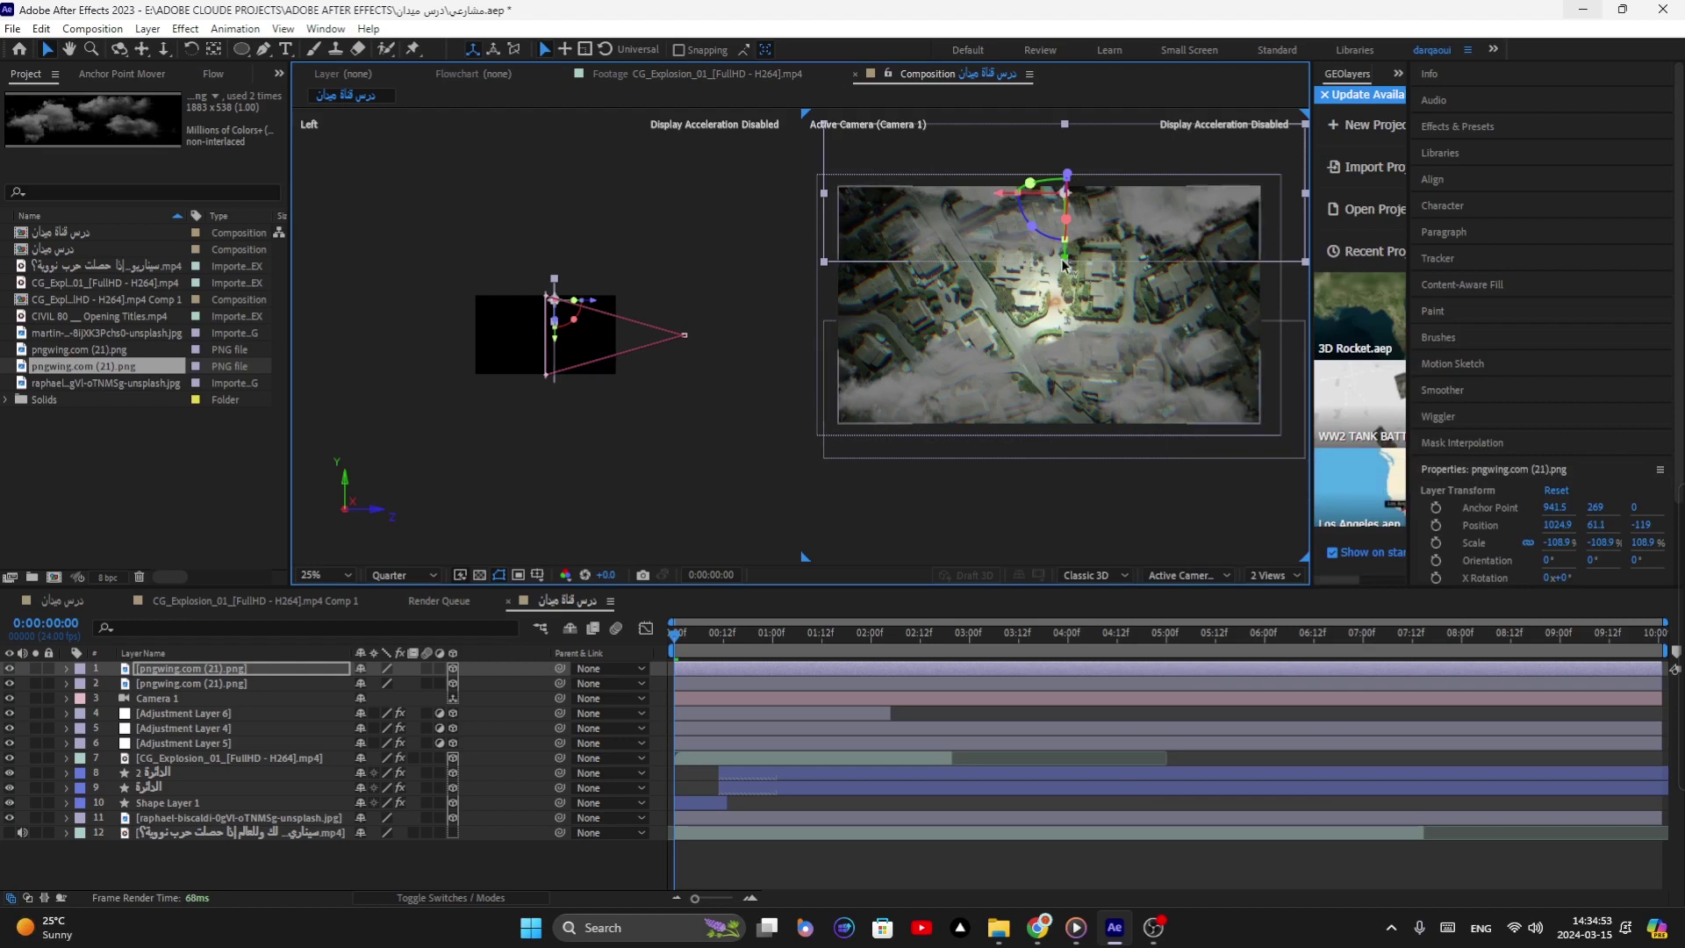
{"action": "left_click_drag", "start_coordinate": [1063, 265], "coordinate": [1067, 269]}
Step: Lower the original cloud to a Y position of about 993.6, and move both cloud layers behind the camera to a Z position of about -2099
{"action": "left_click", "coordinate": [1051, 399]}
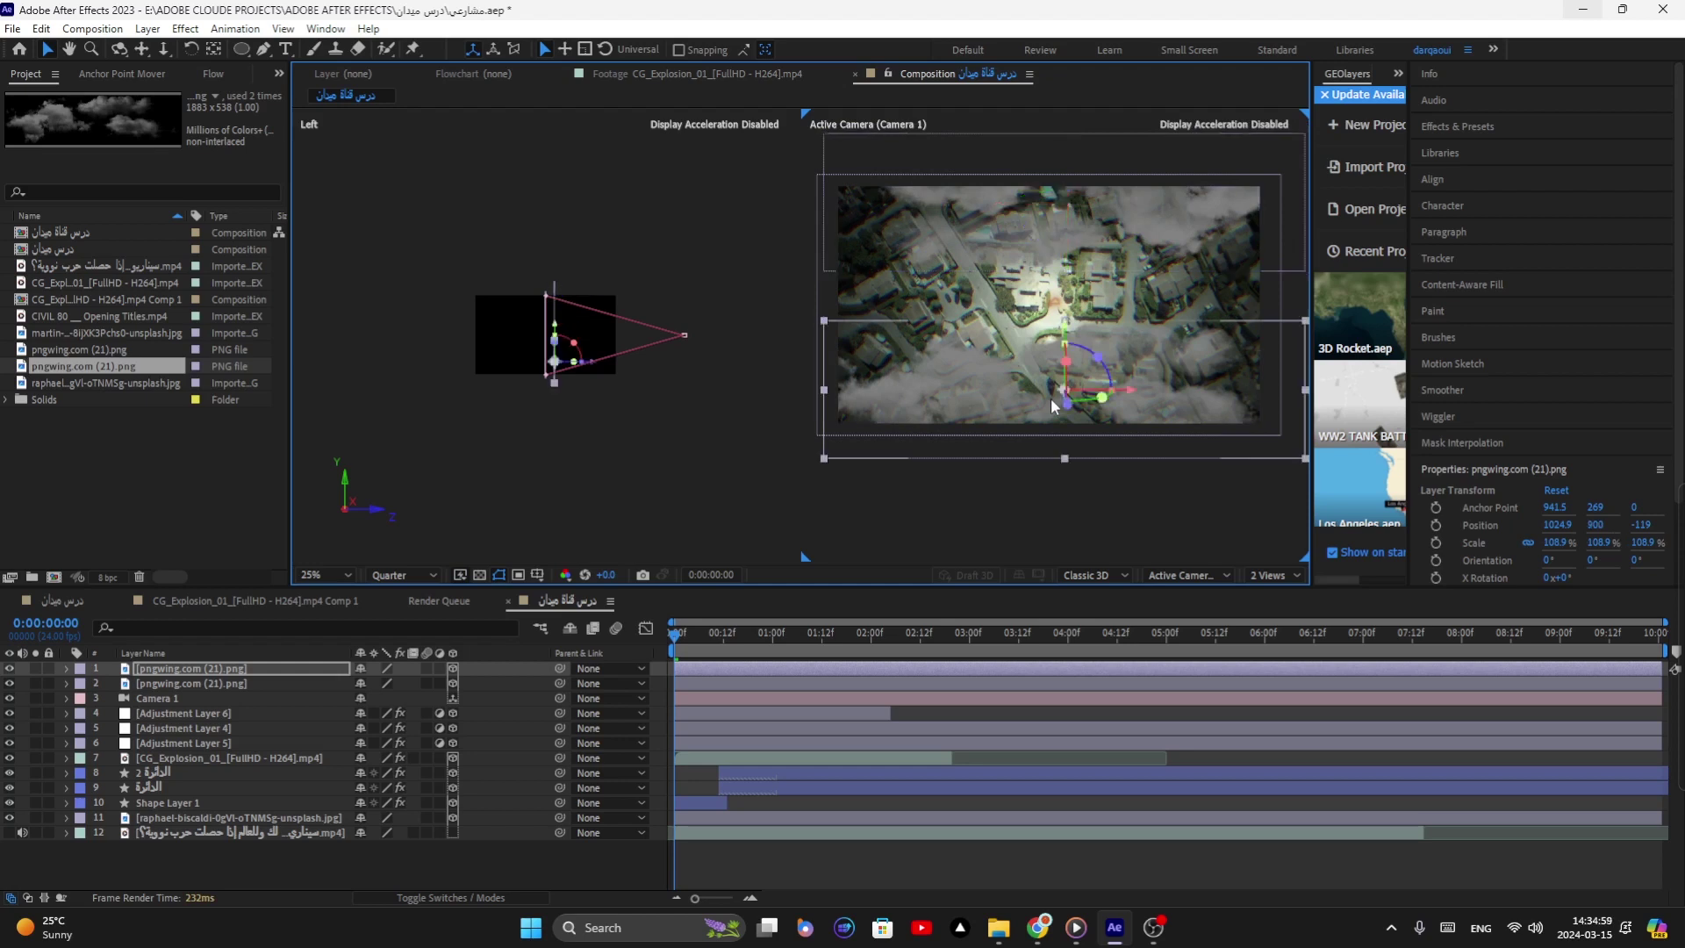
{"action": "left_click_drag", "start_coordinate": [1063, 329], "coordinate": [1067, 351]}
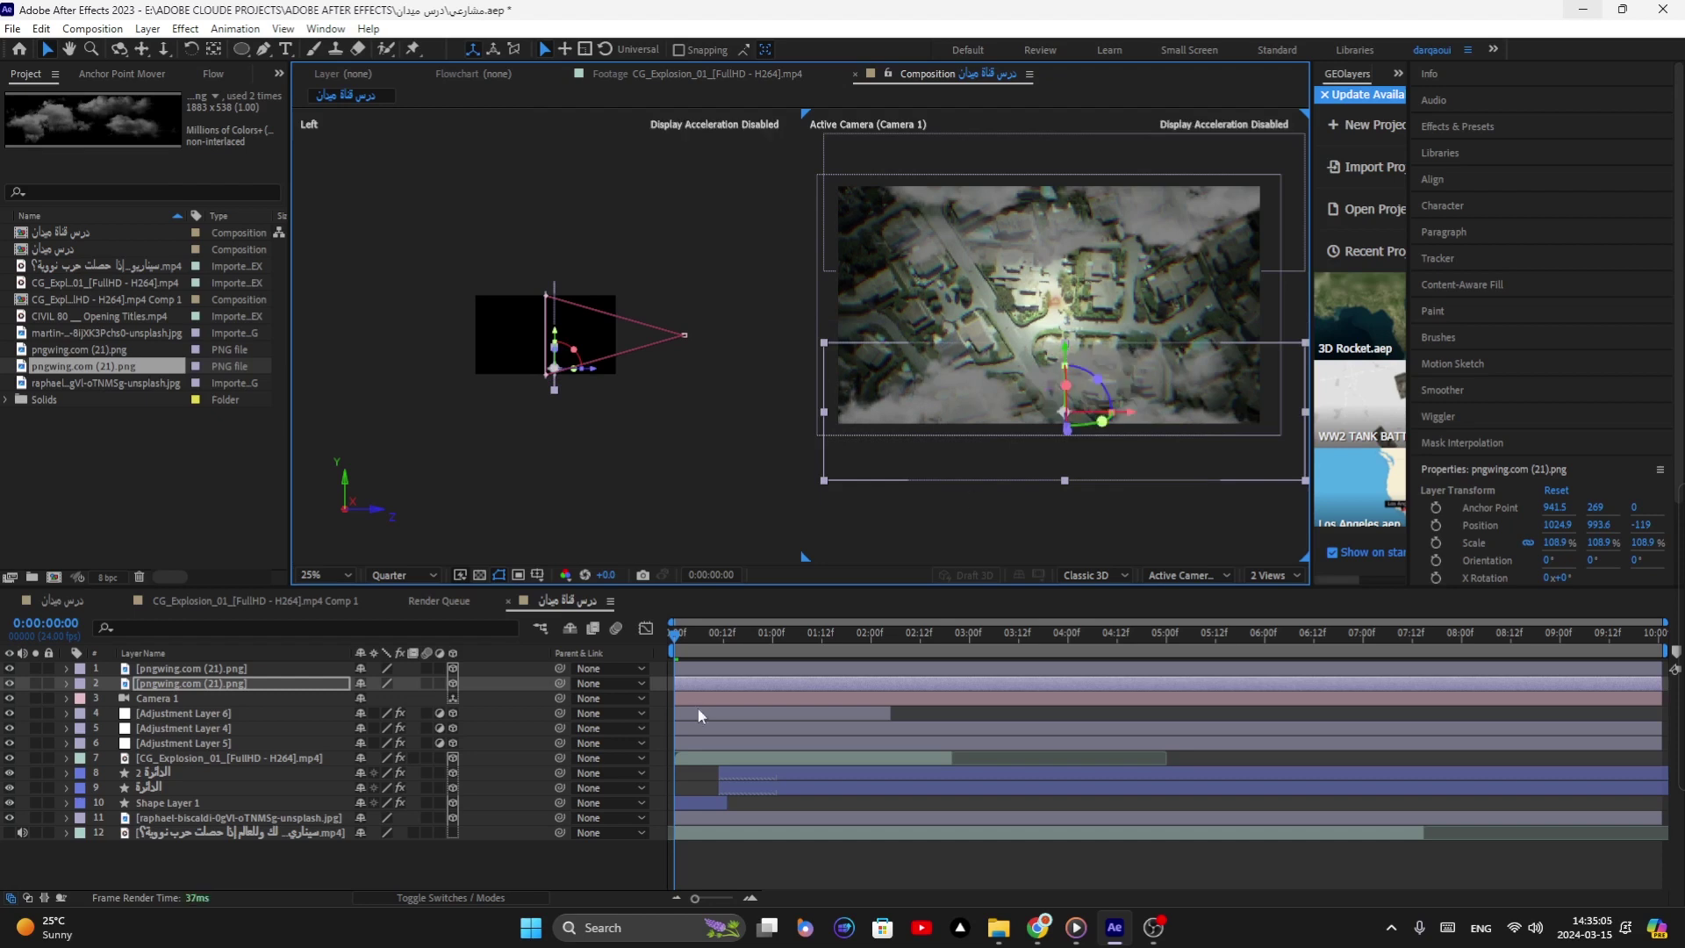
{"action": "left_click", "coordinate": [723, 666], "text": "shift"}
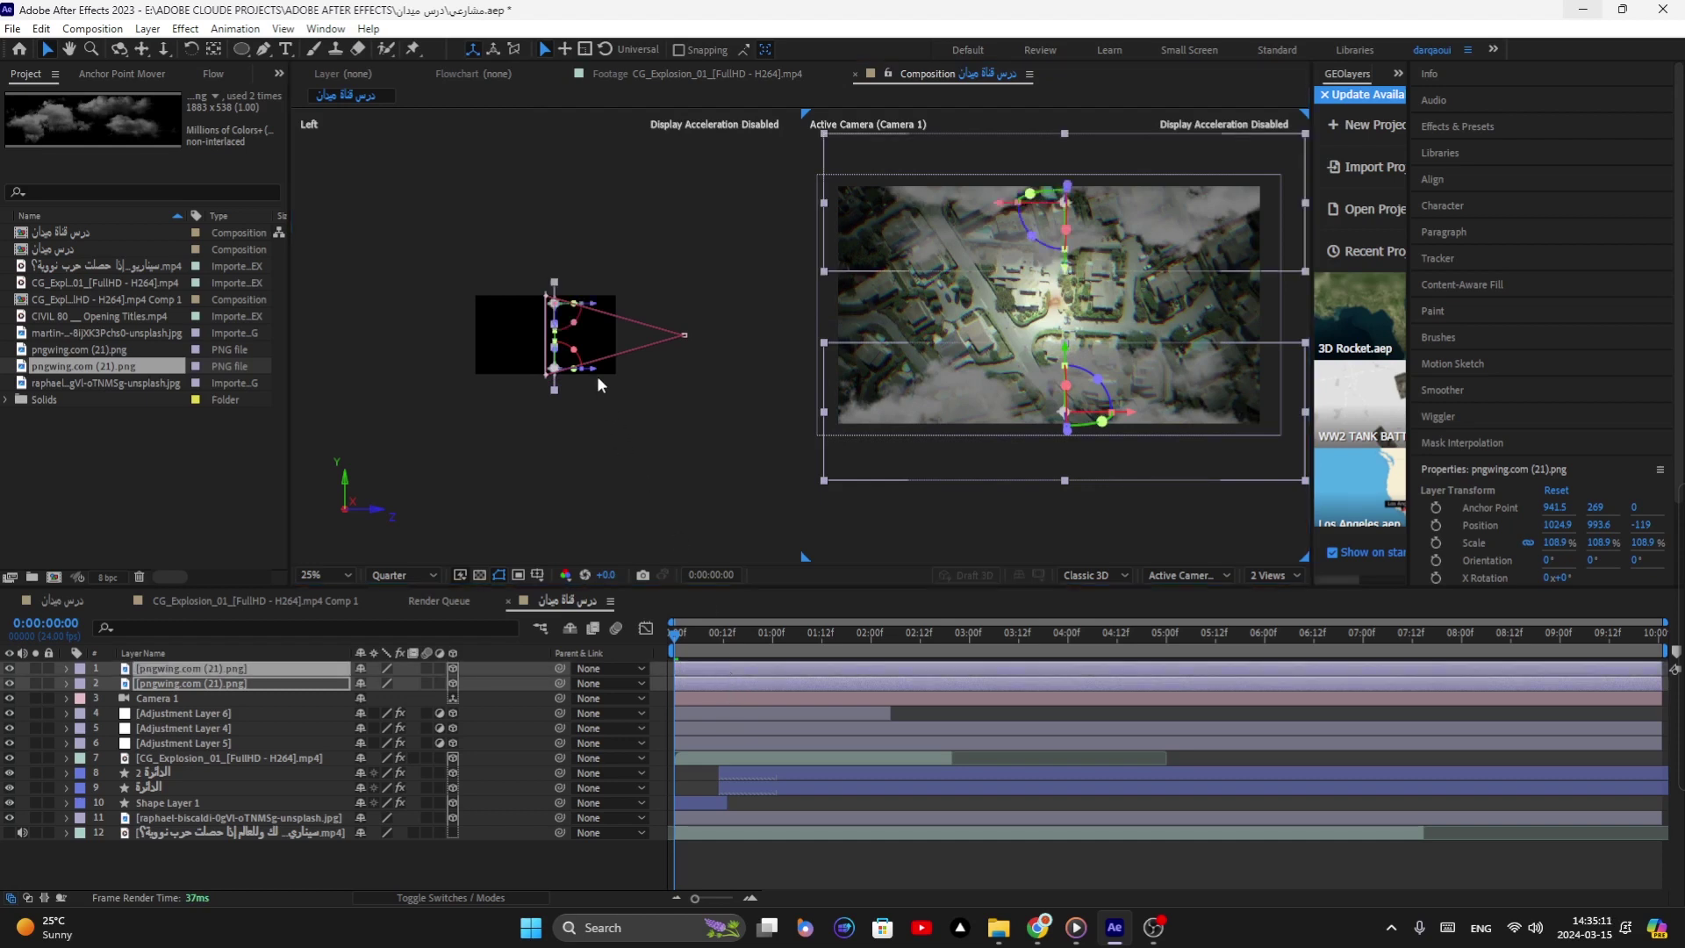
{"action": "left_click_drag", "start_coordinate": [640, 386], "coordinate": [744, 418]}
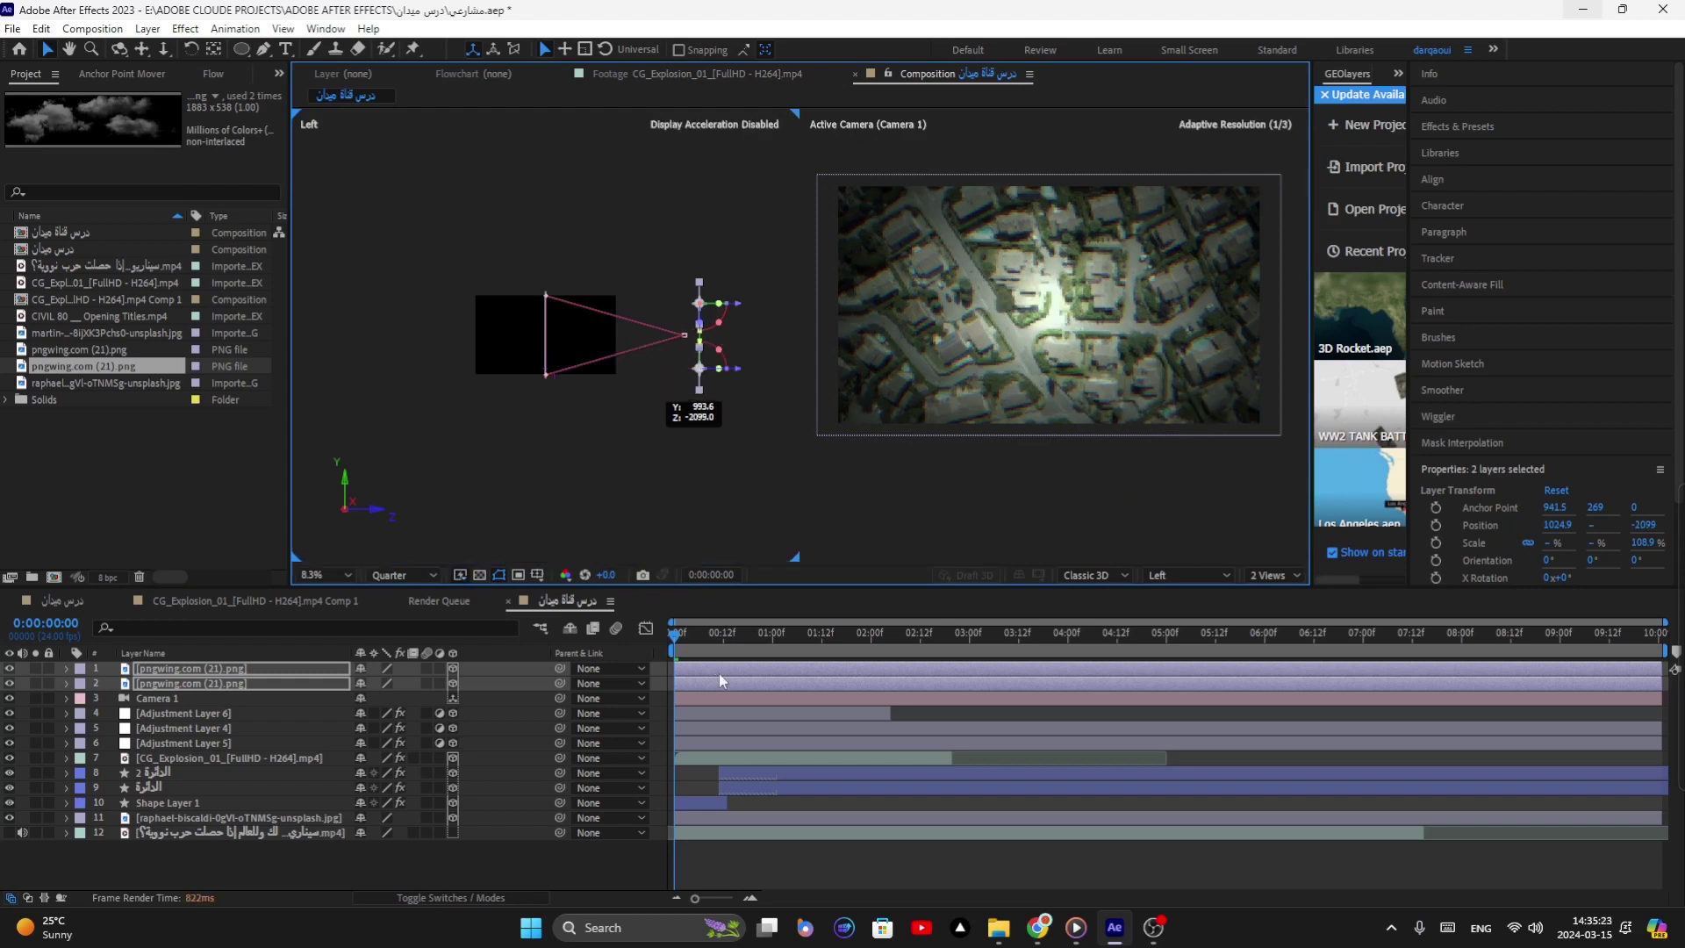
Step: Move Camera 1 to the top of the layer stack, above both cloud layers
{"action": "left_click", "coordinate": [192, 698]}
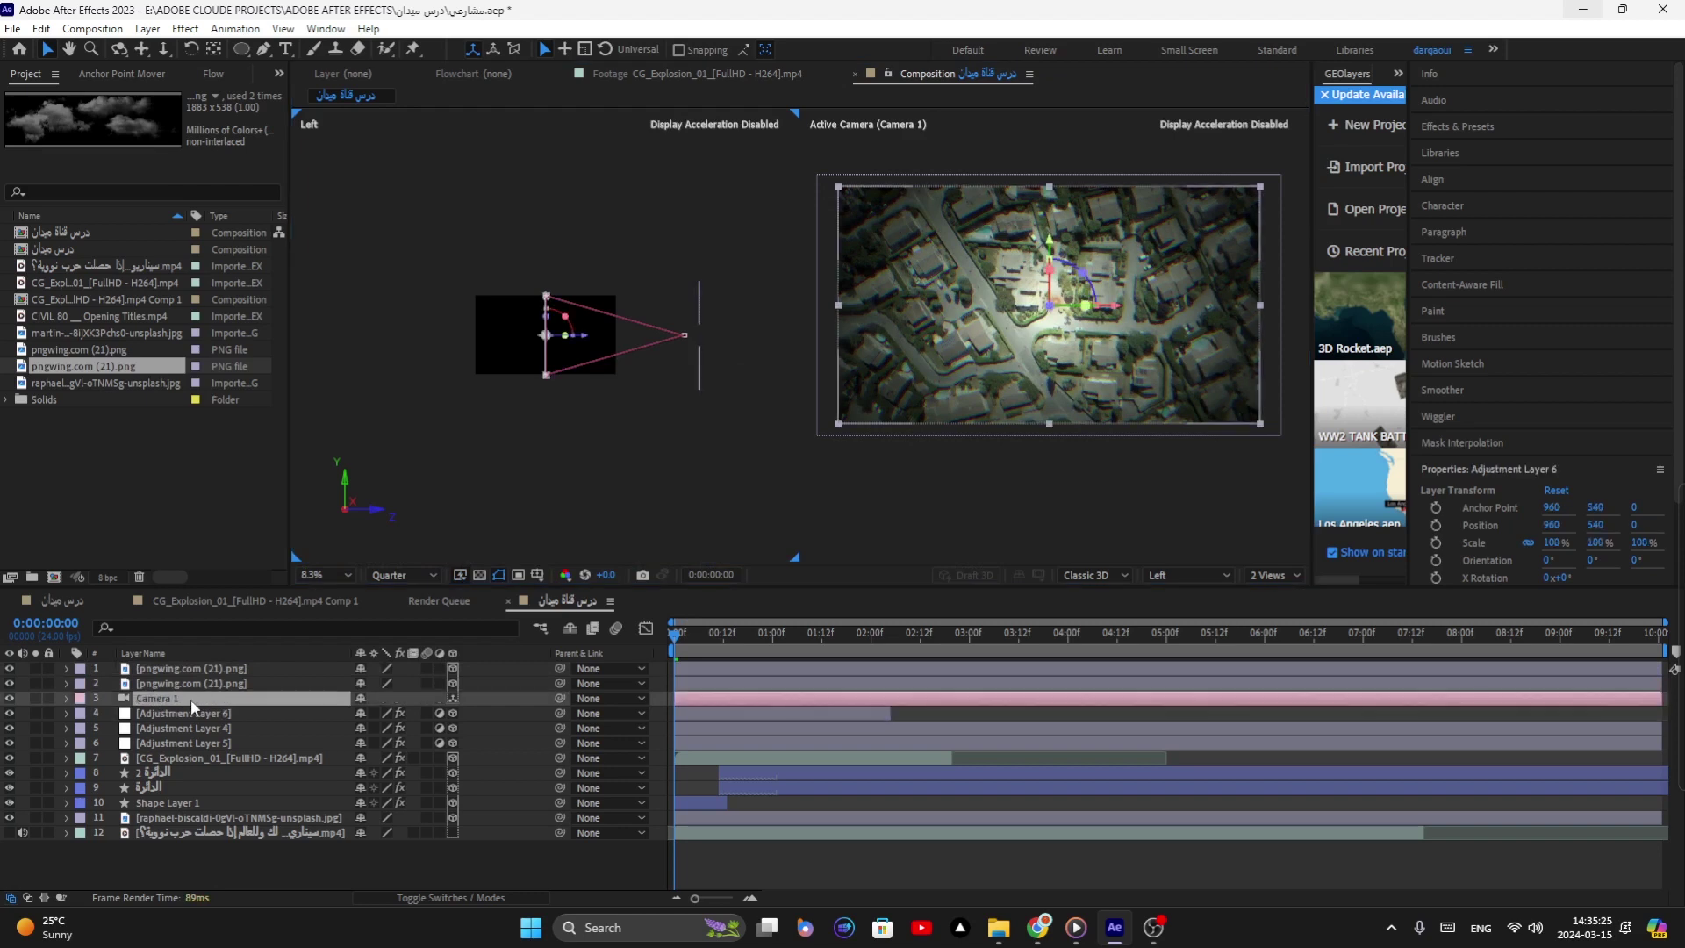
{"action": "left_click_drag", "start_coordinate": [198, 698], "coordinate": [197, 665]}
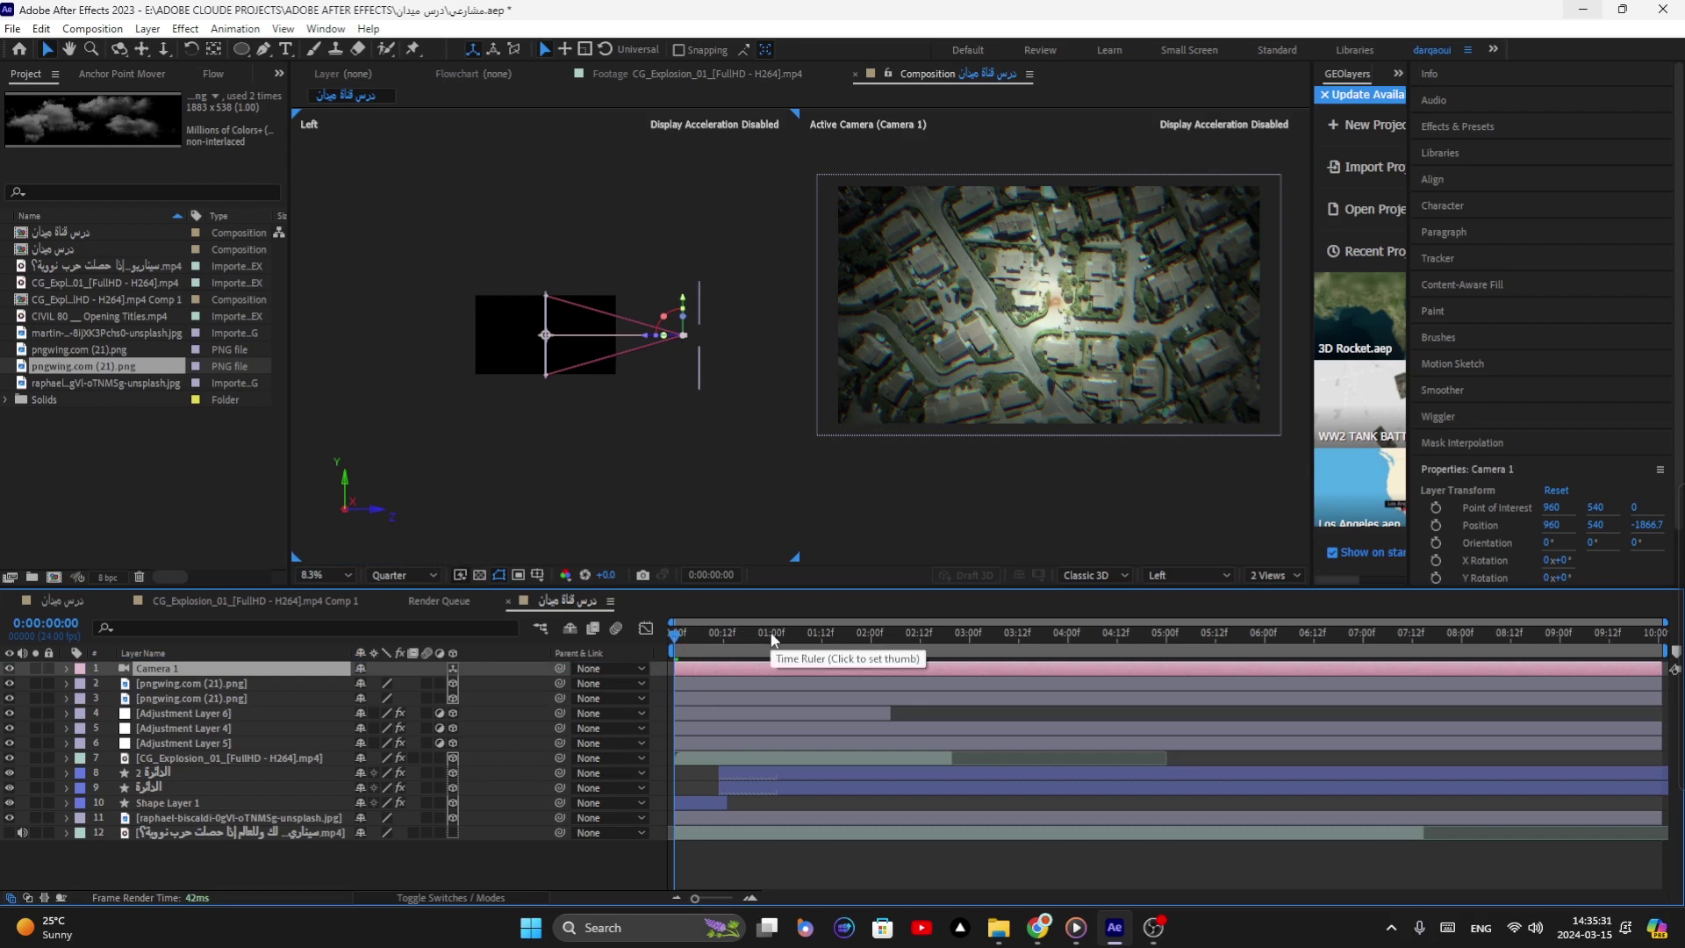
Step: Set the first Point of Interest and Position keyframes for Camera 1 at 0:00:00:03
{"action": "key", "text": "space"}
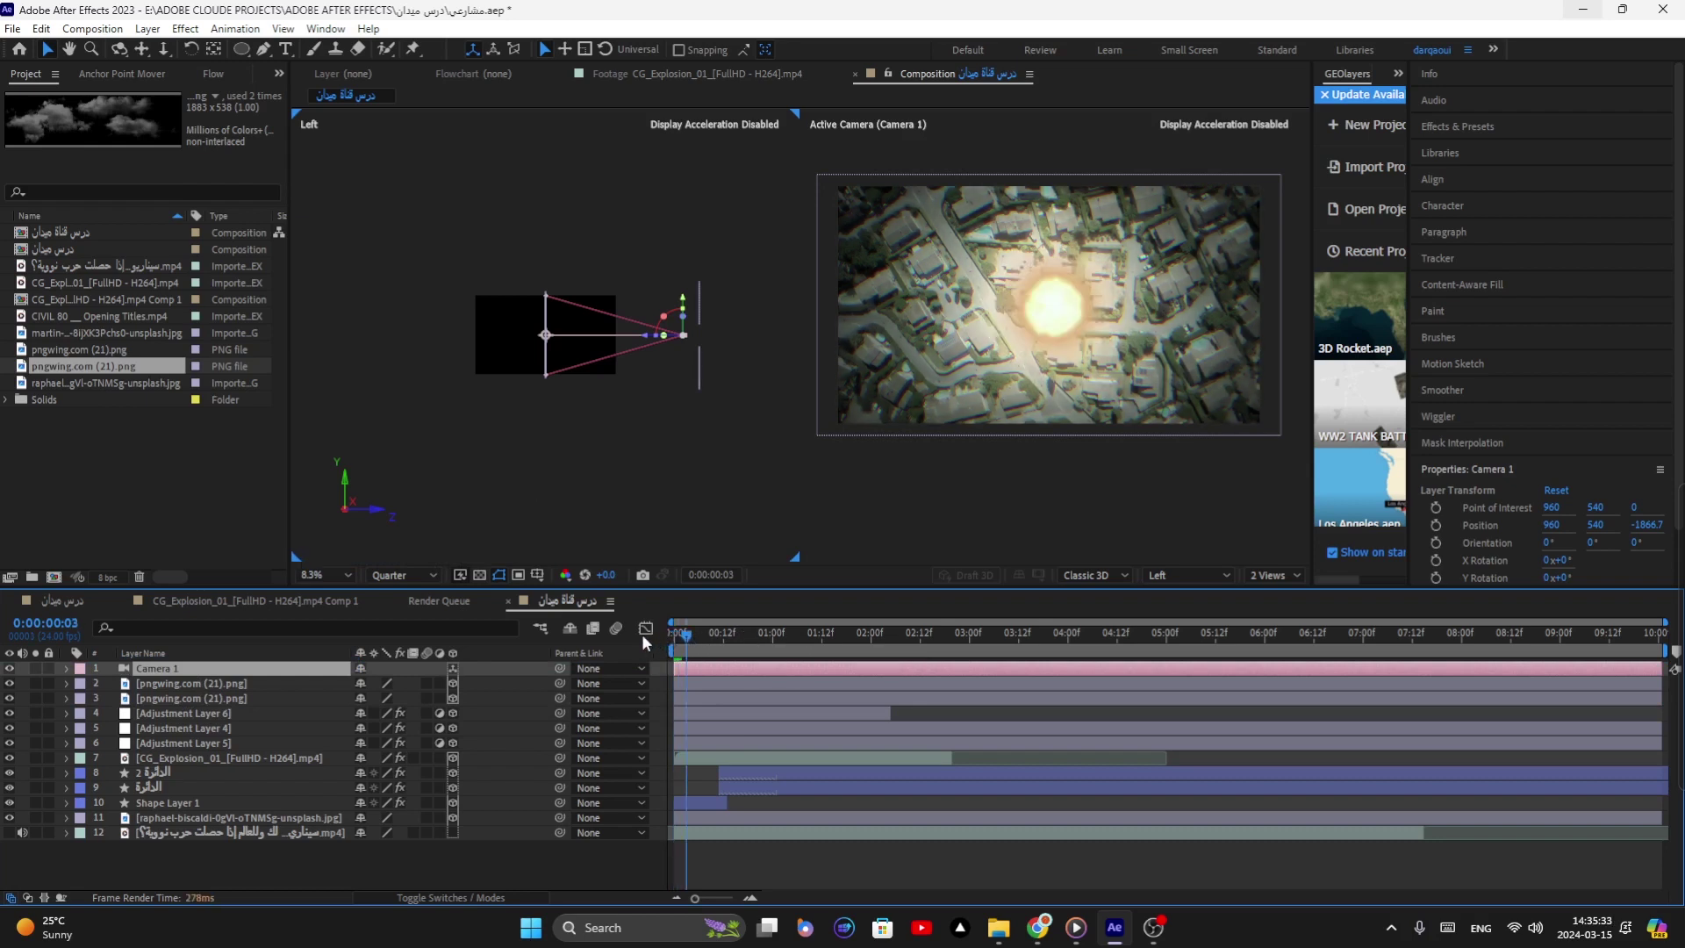
{"action": "key", "text": "space"}
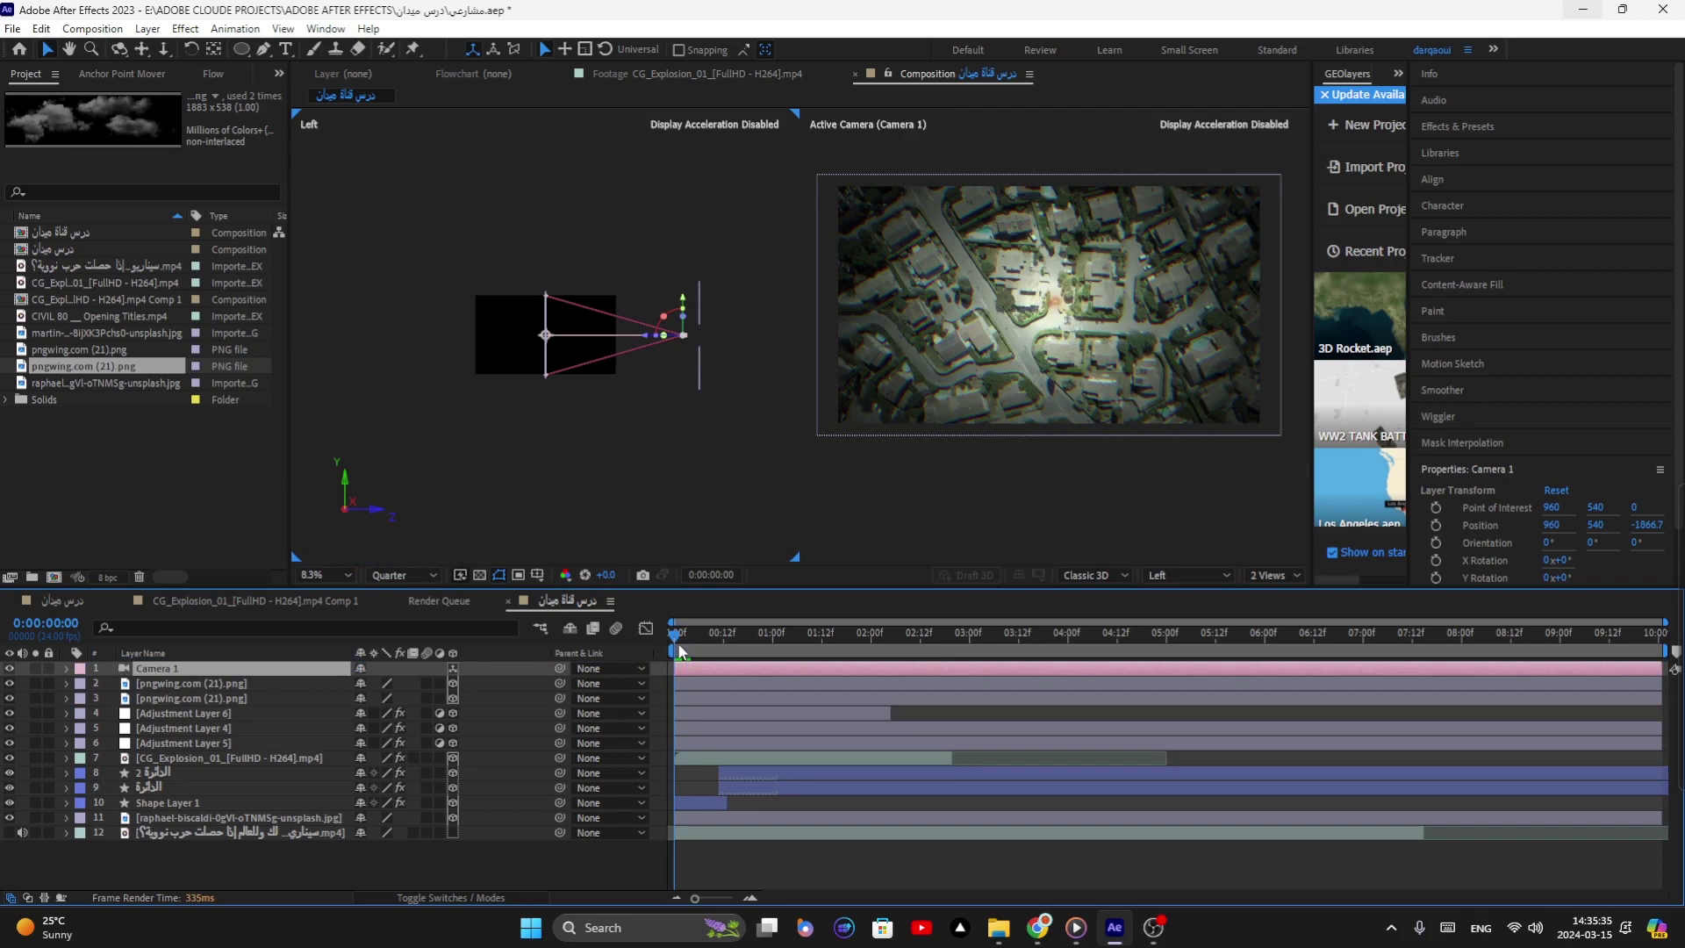
{"action": "left_click", "coordinate": [682, 652]}
{"action": "left_click", "coordinate": [689, 654]}
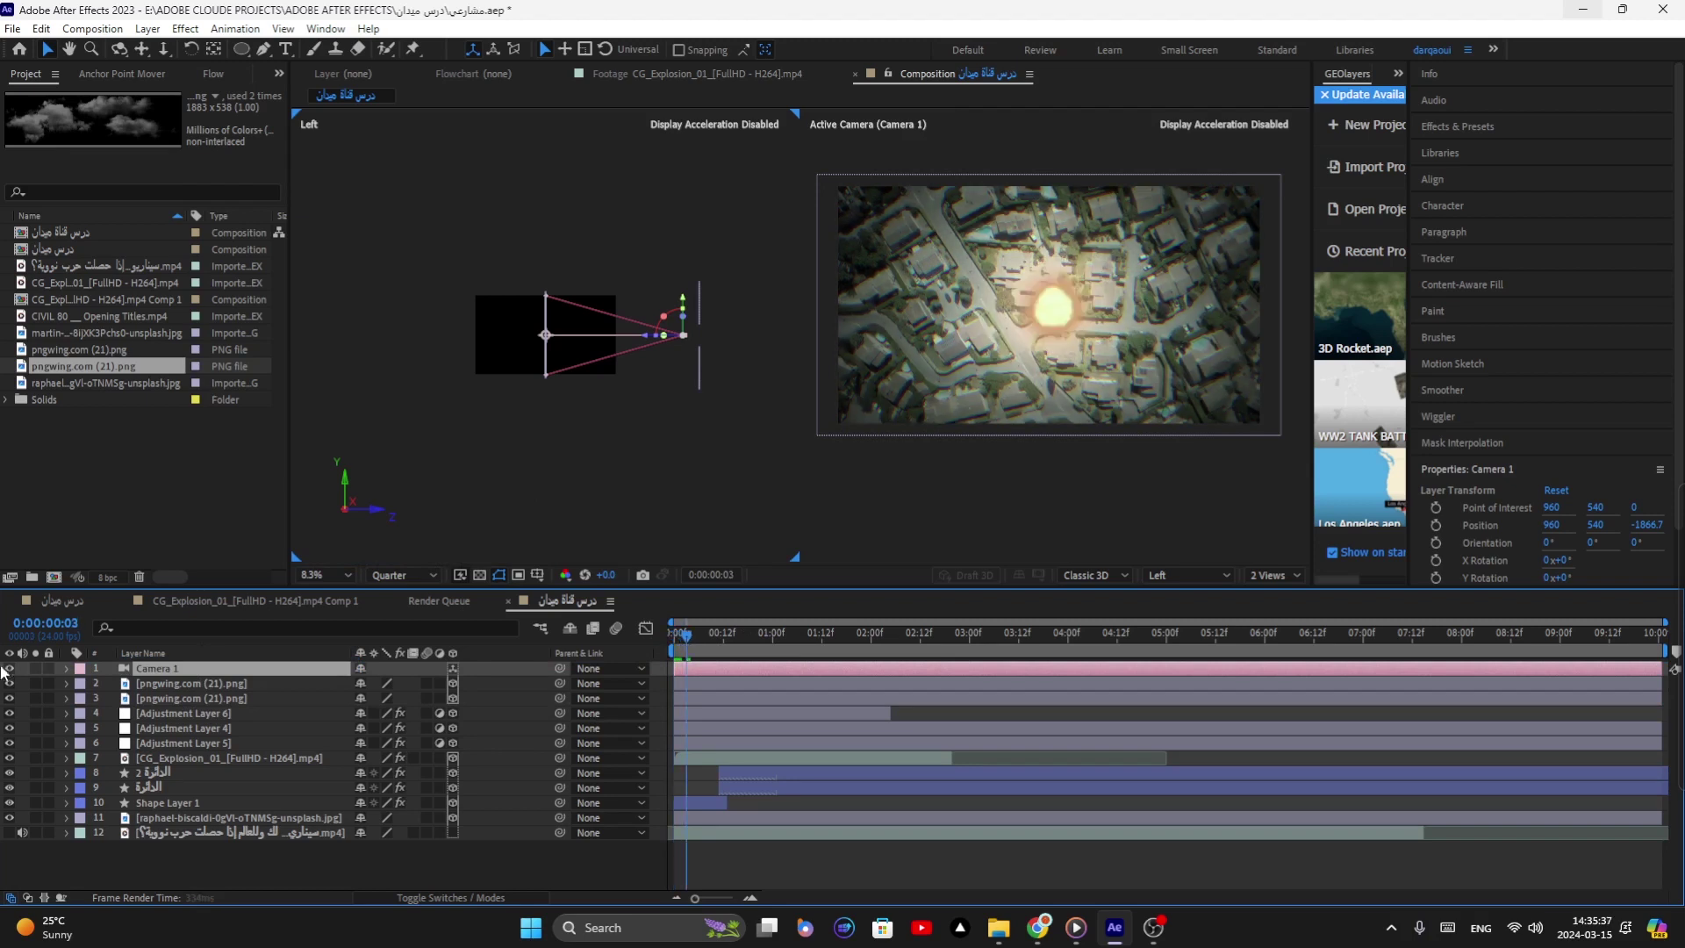
{"action": "left_click", "coordinate": [68, 670]}
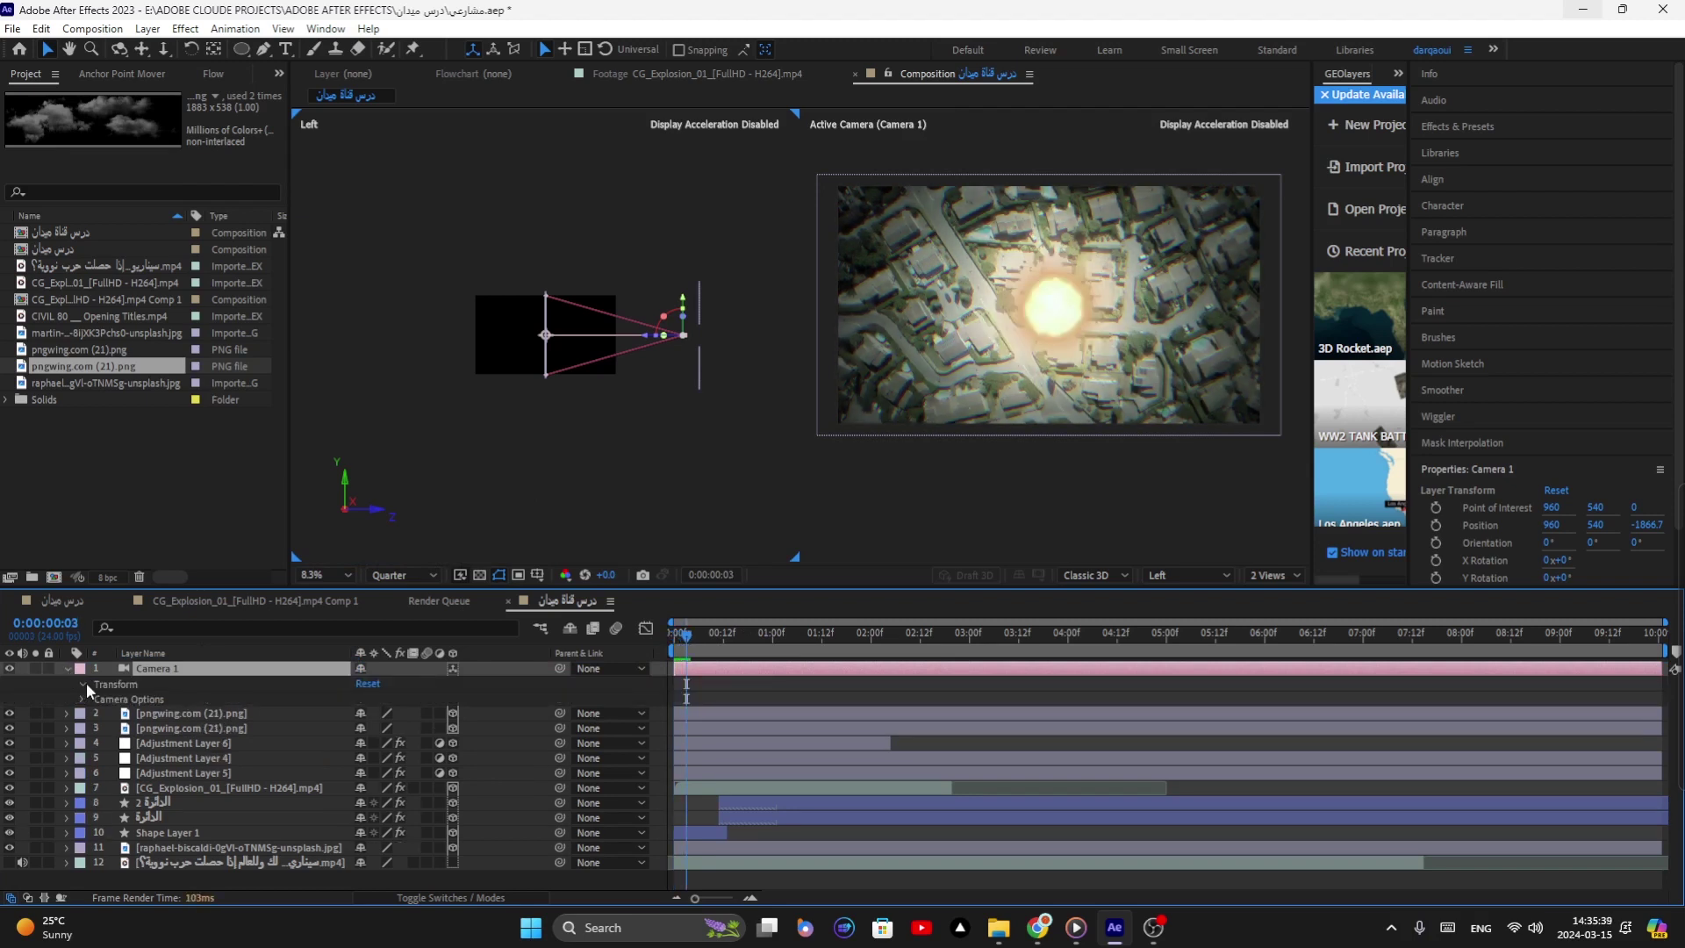
{"action": "left_click", "coordinate": [84, 683]}
{"action": "left_click", "coordinate": [110, 698]}
{"action": "left_click", "coordinate": [110, 712]}
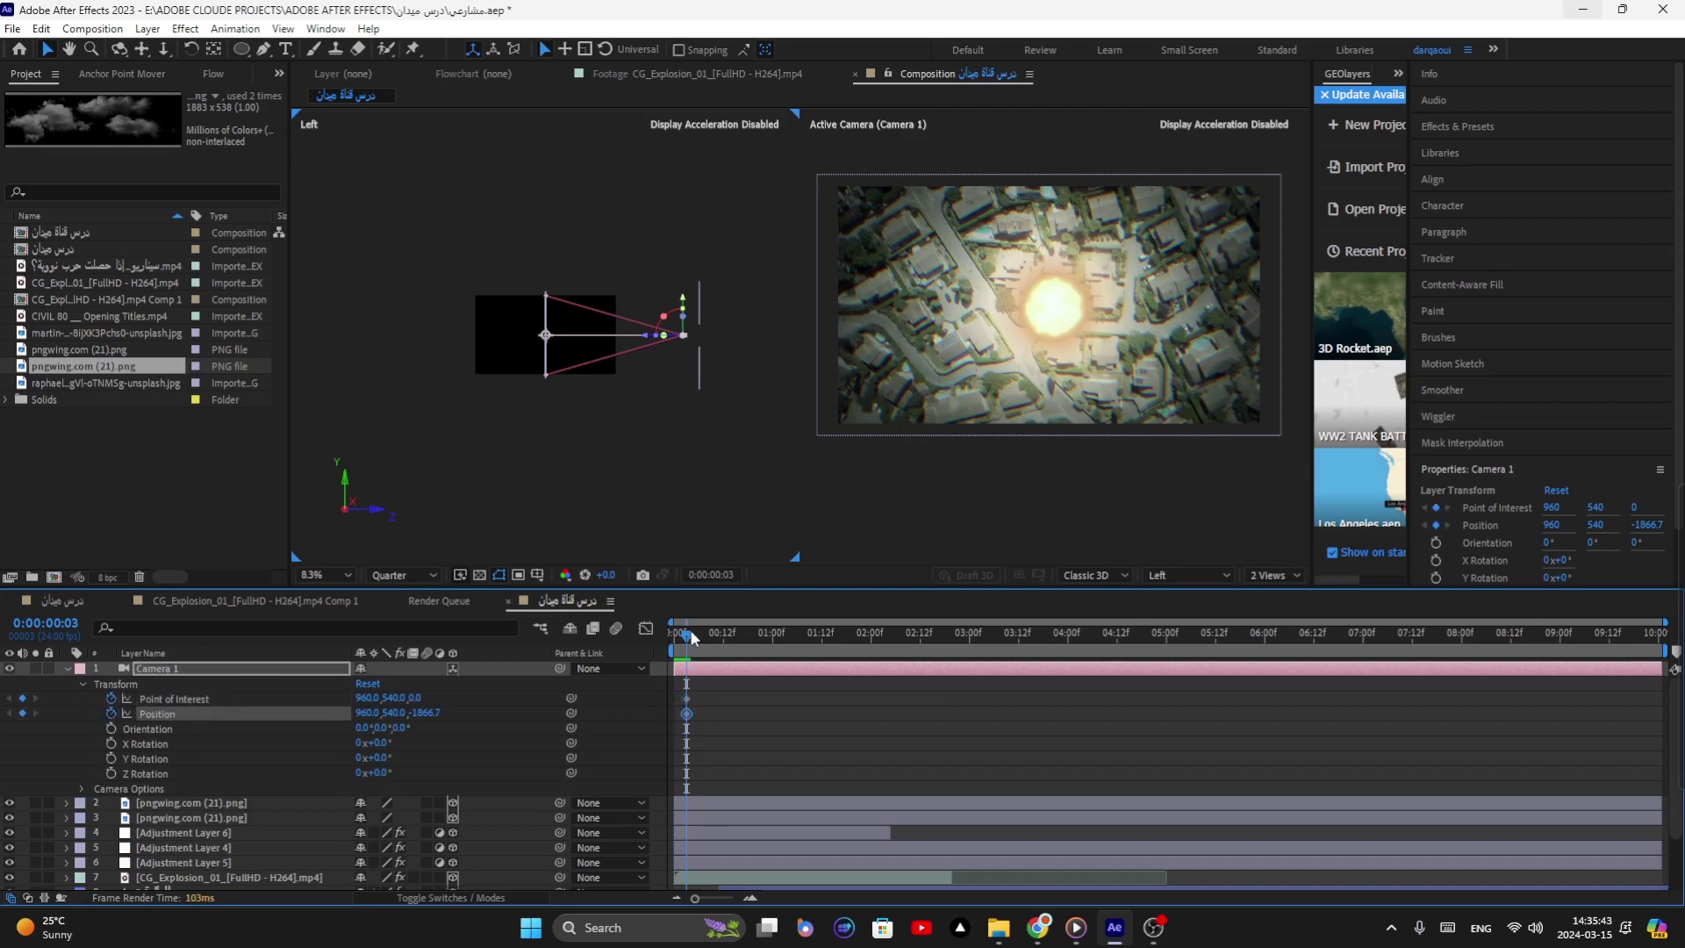
Step: At 0:00:05:12, pull Camera 1 back along Z to a position of about -3114.7, with its point of interest at about -1248
{"action": "key", "text": "space"}
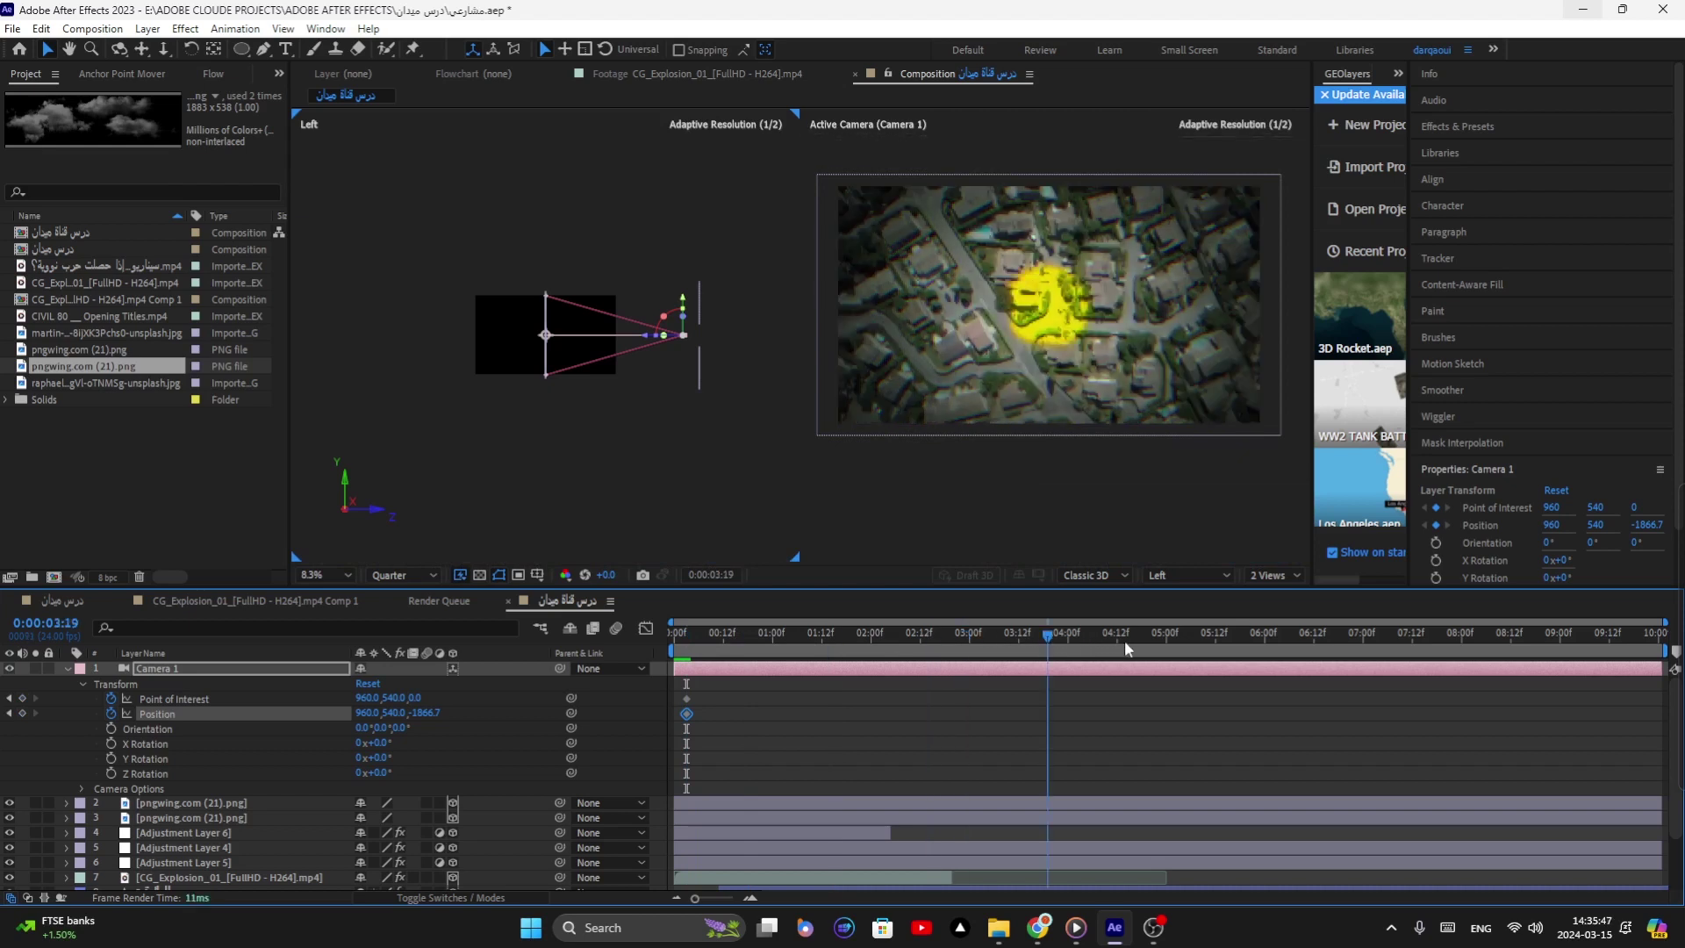
{"action": "left_click", "coordinate": [1176, 646]}
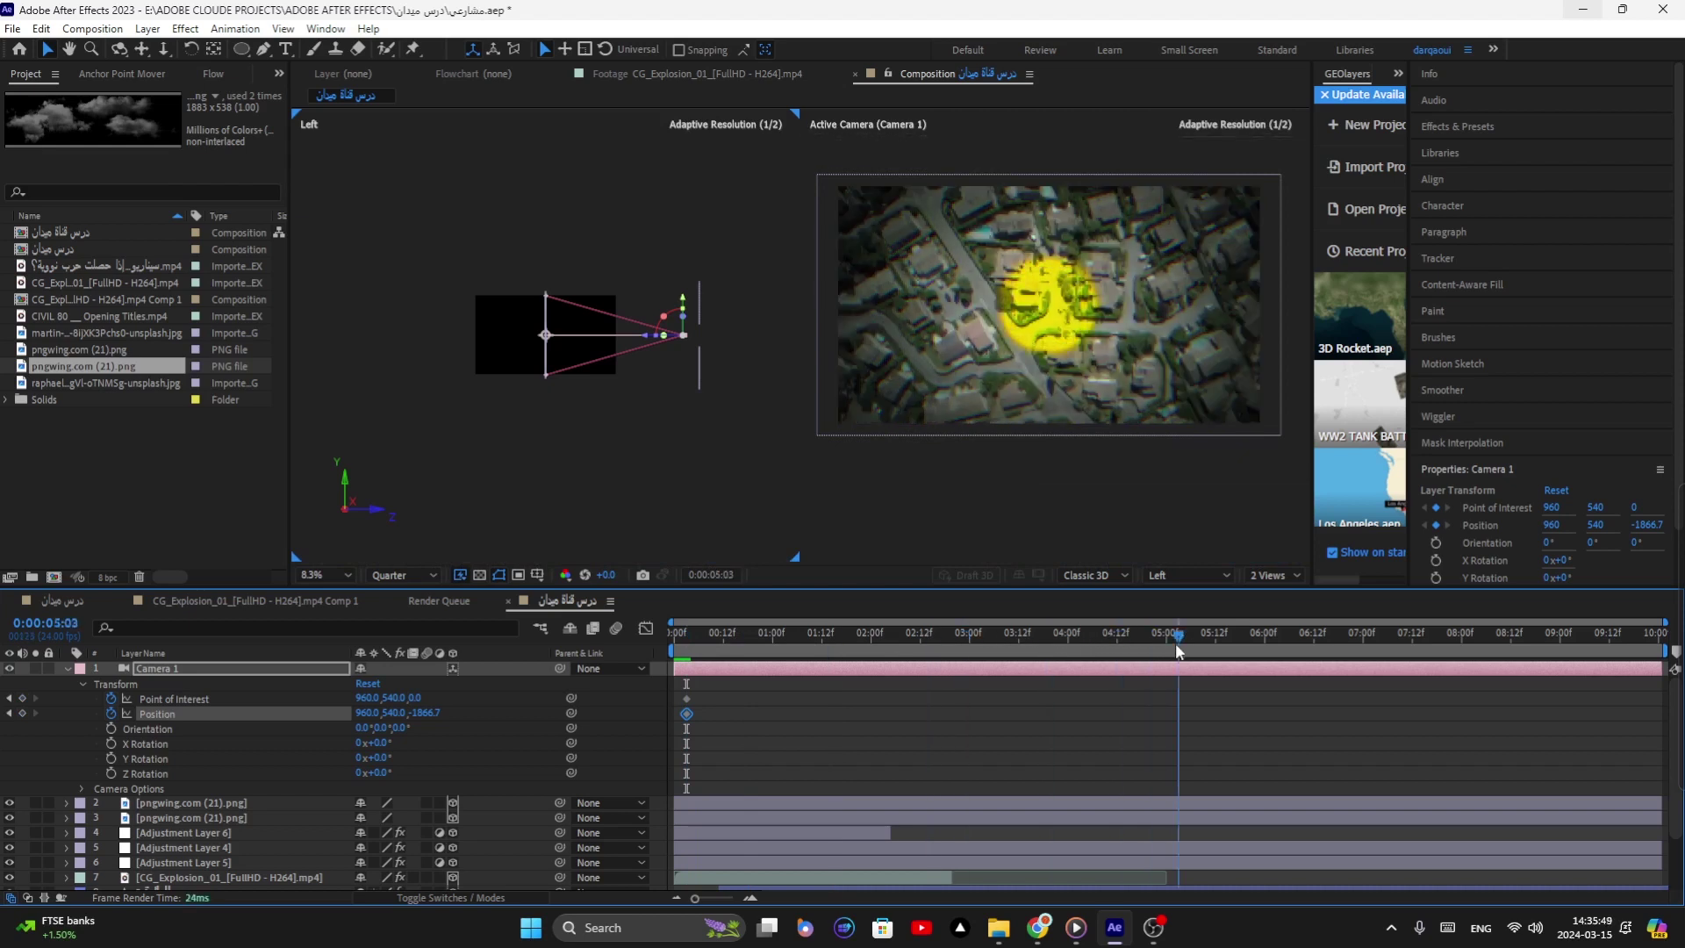
{"action": "left_click", "coordinate": [1144, 644]}
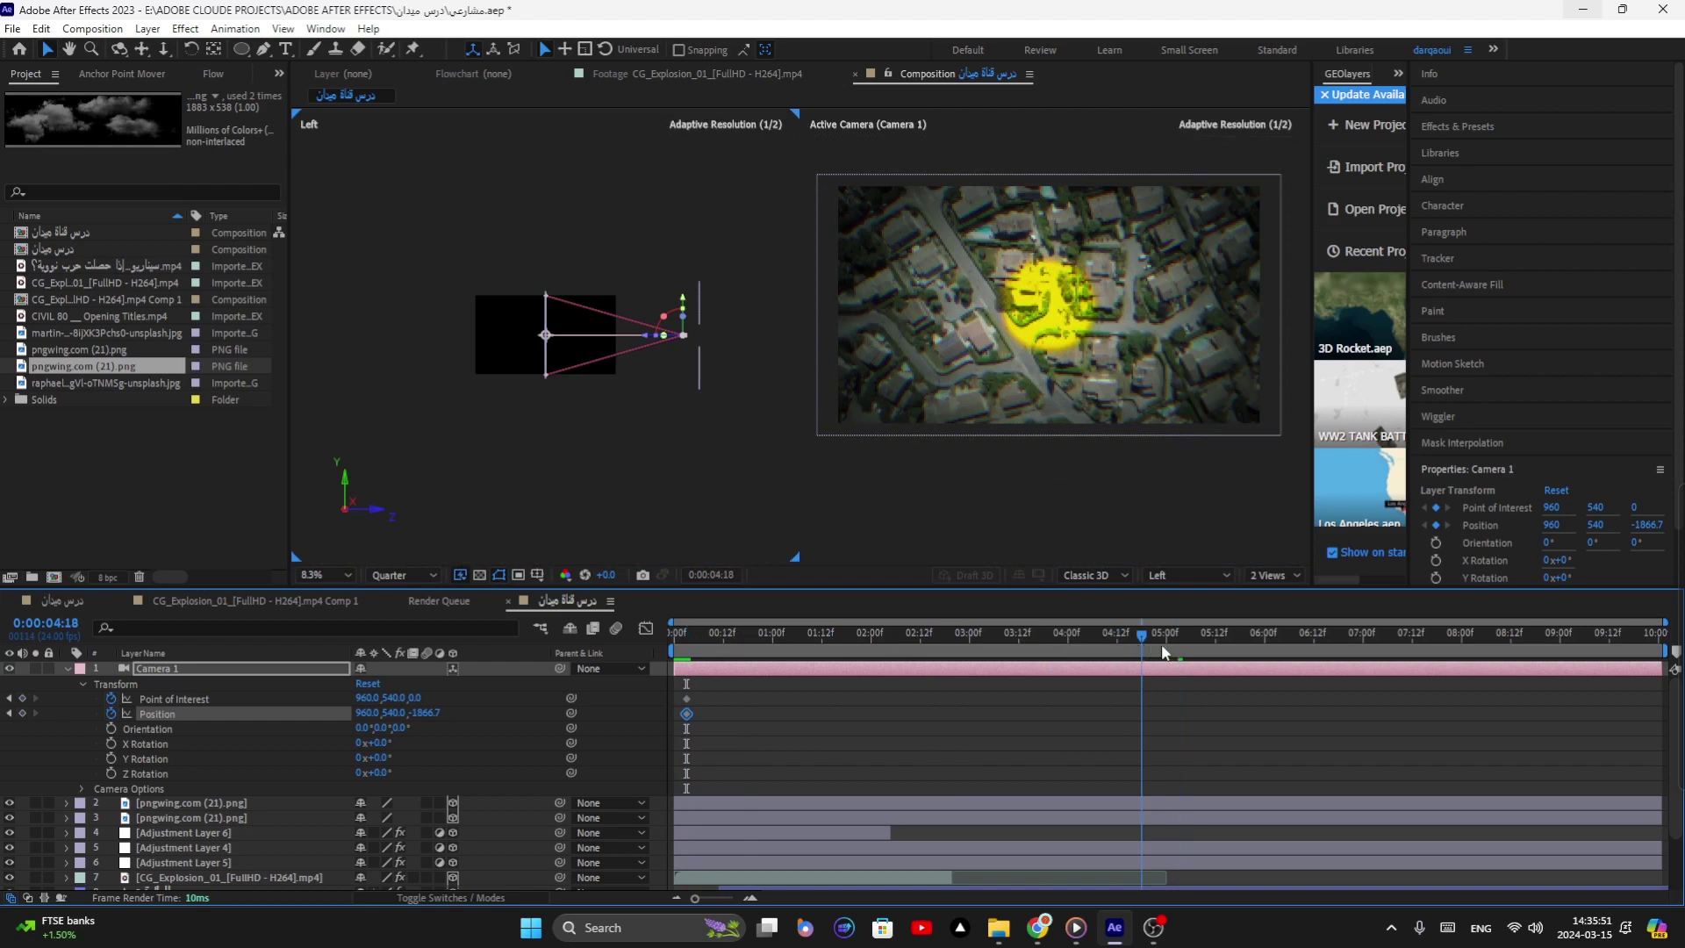
{"action": "left_click_drag", "start_coordinate": [1217, 656], "coordinate": [1227, 658]}
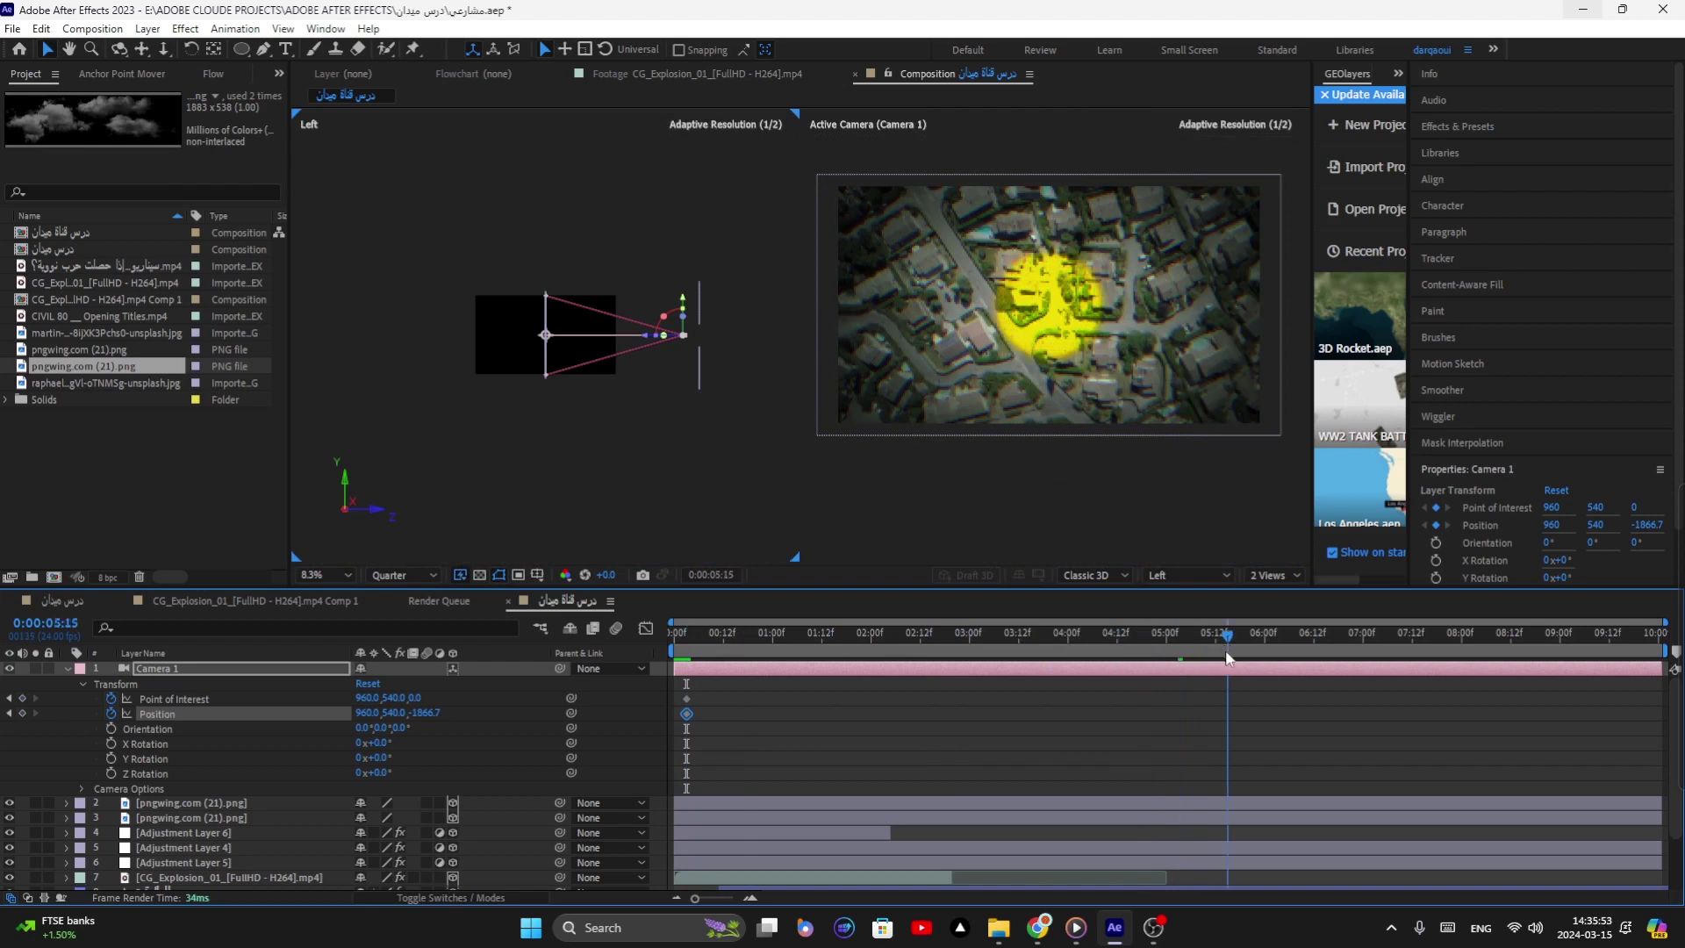
{"action": "key", "text": "Page_Up"}
{"action": "key", "text": "Page_Up"}
{"action": "key", "text": "Page_Up"}
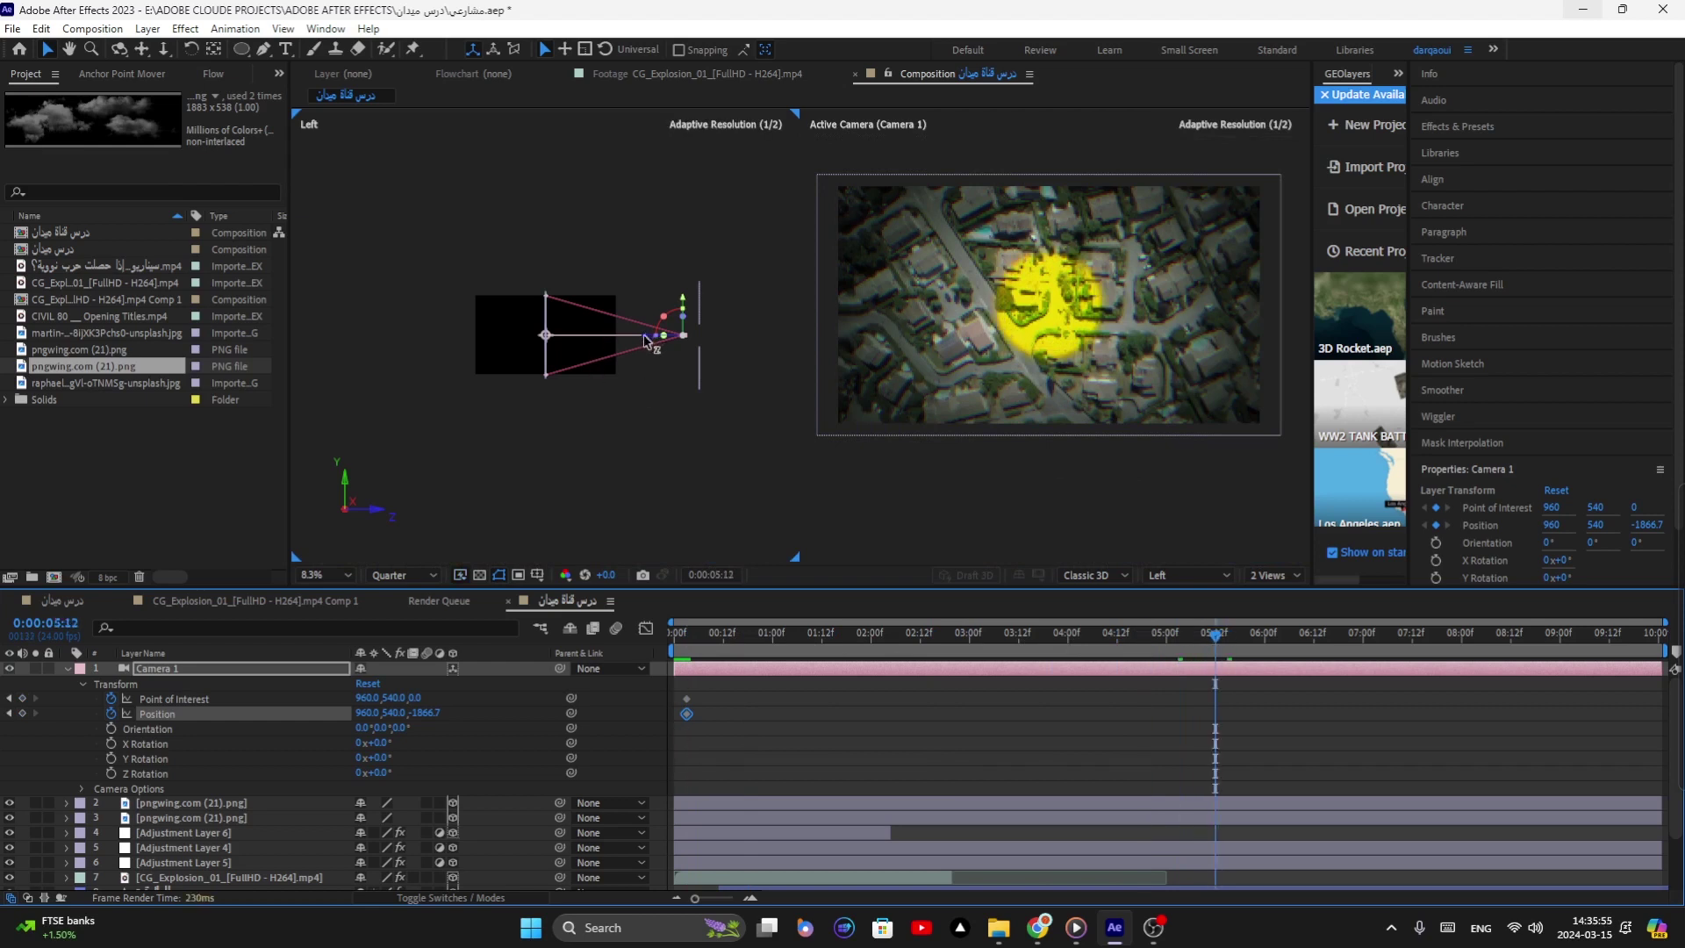
{"action": "left_click_drag", "start_coordinate": [650, 342], "coordinate": [740, 363]}
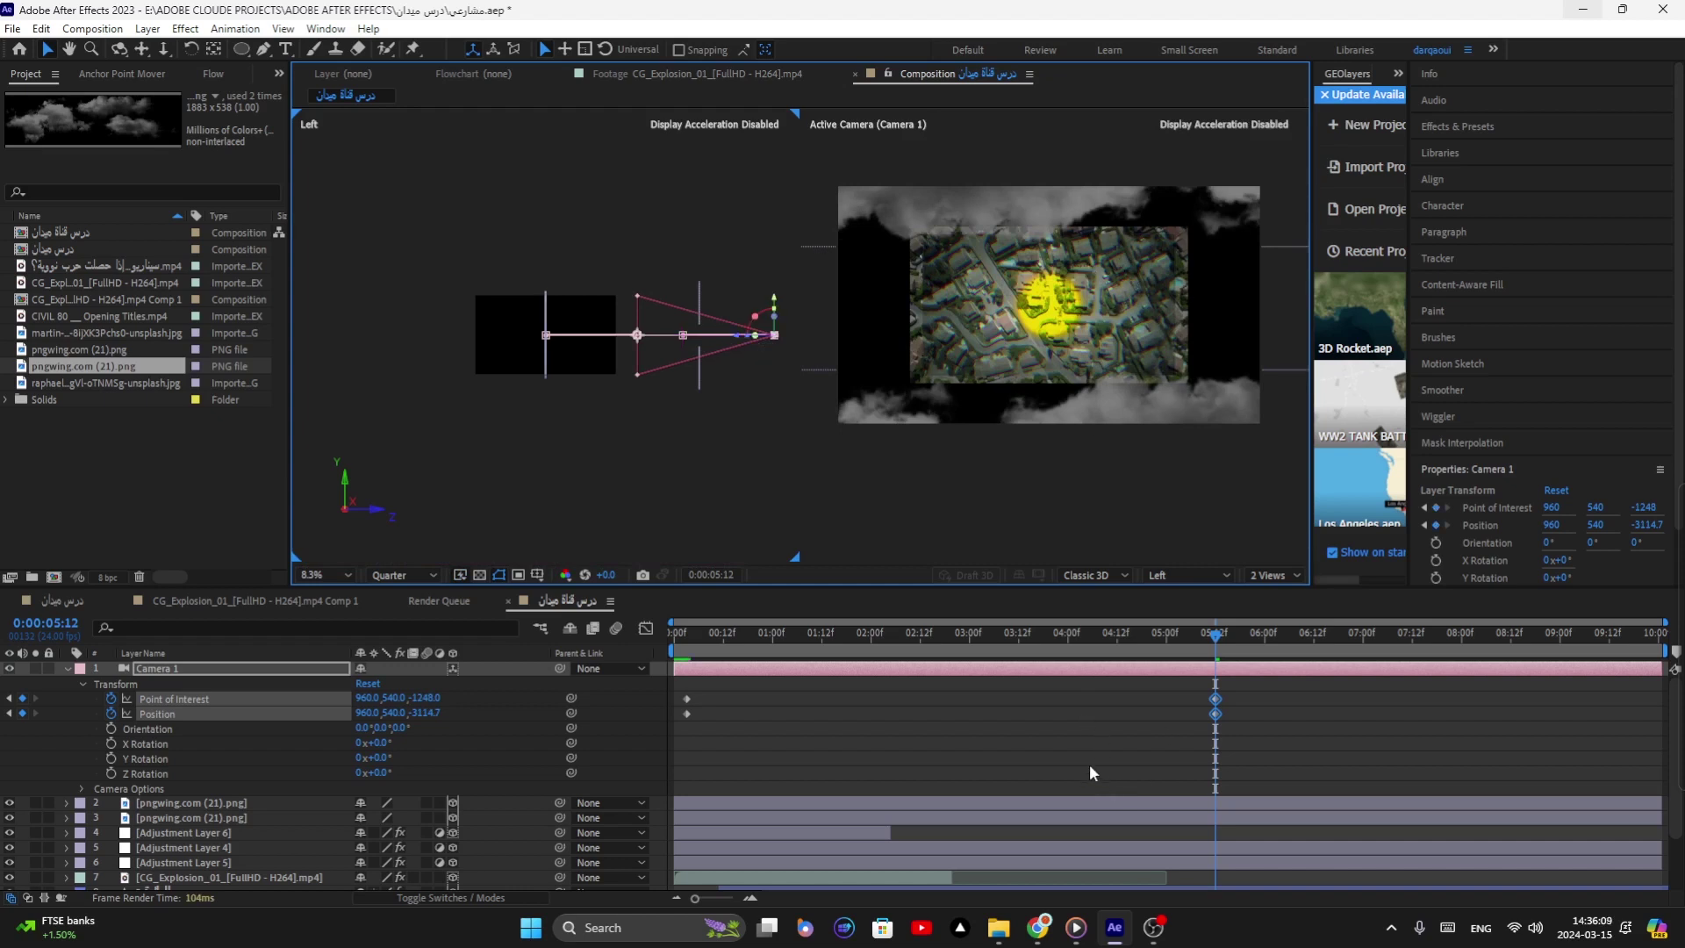
Step: Keyframe the upper cloud's Position at X about 811.6 and place that keyframe where Adjustment Layer 6 ends
{"action": "left_click", "coordinate": [1088, 760]}
{"action": "left_click", "coordinate": [1093, 802]}
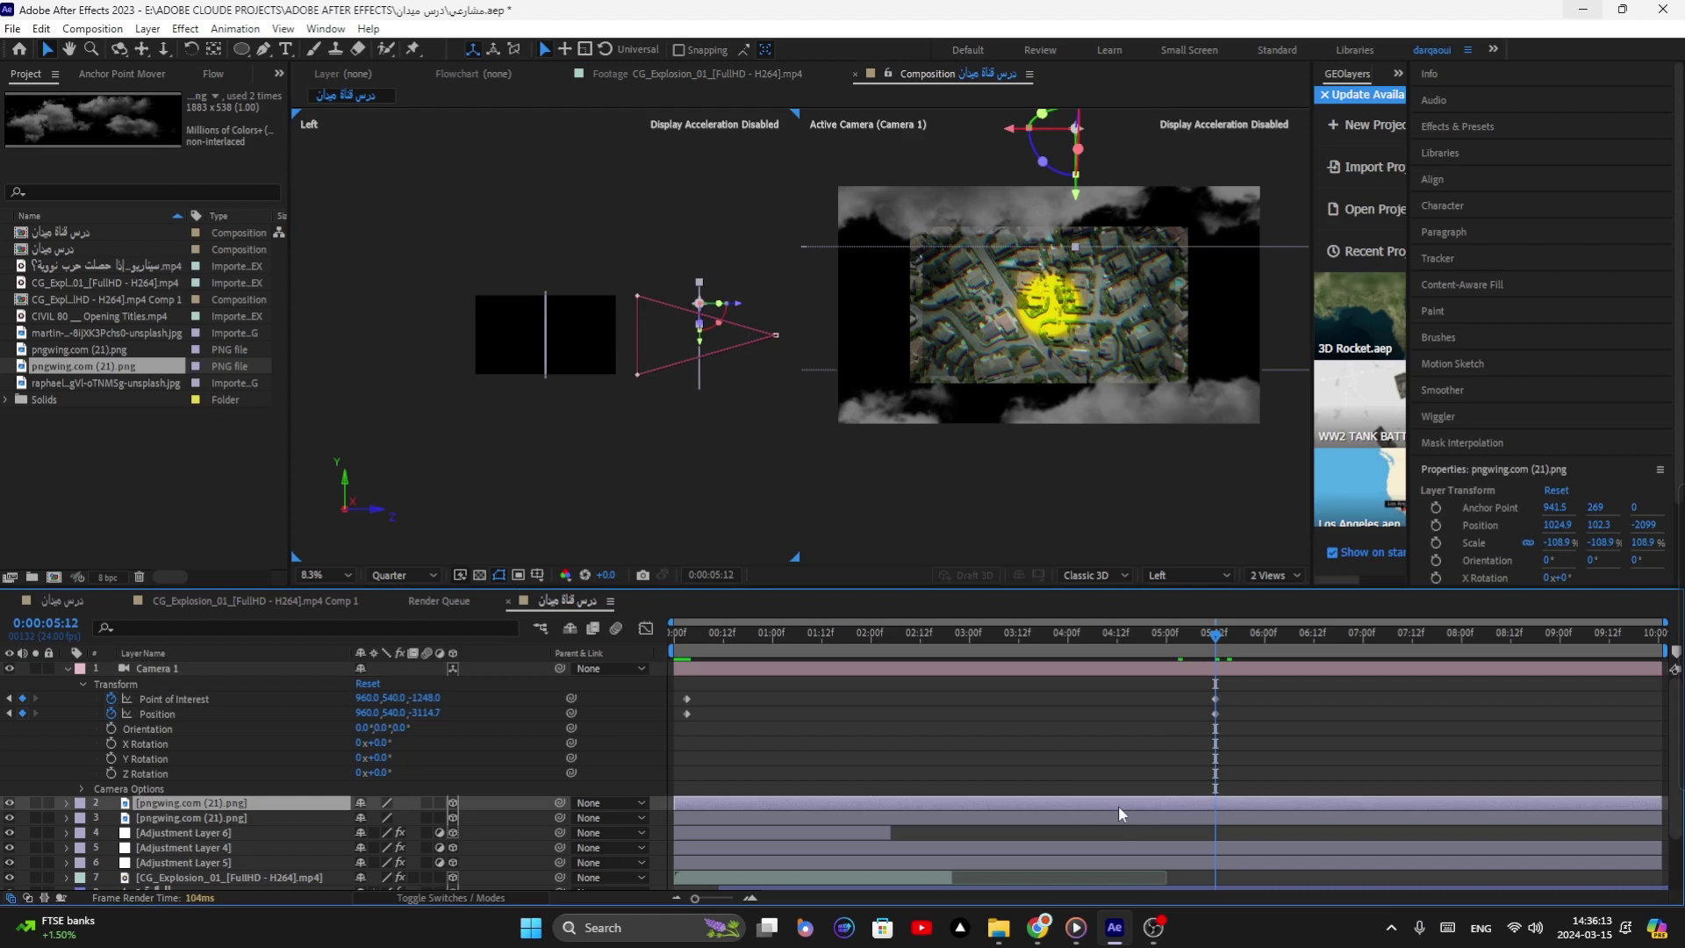
{"action": "key", "text": "p"}
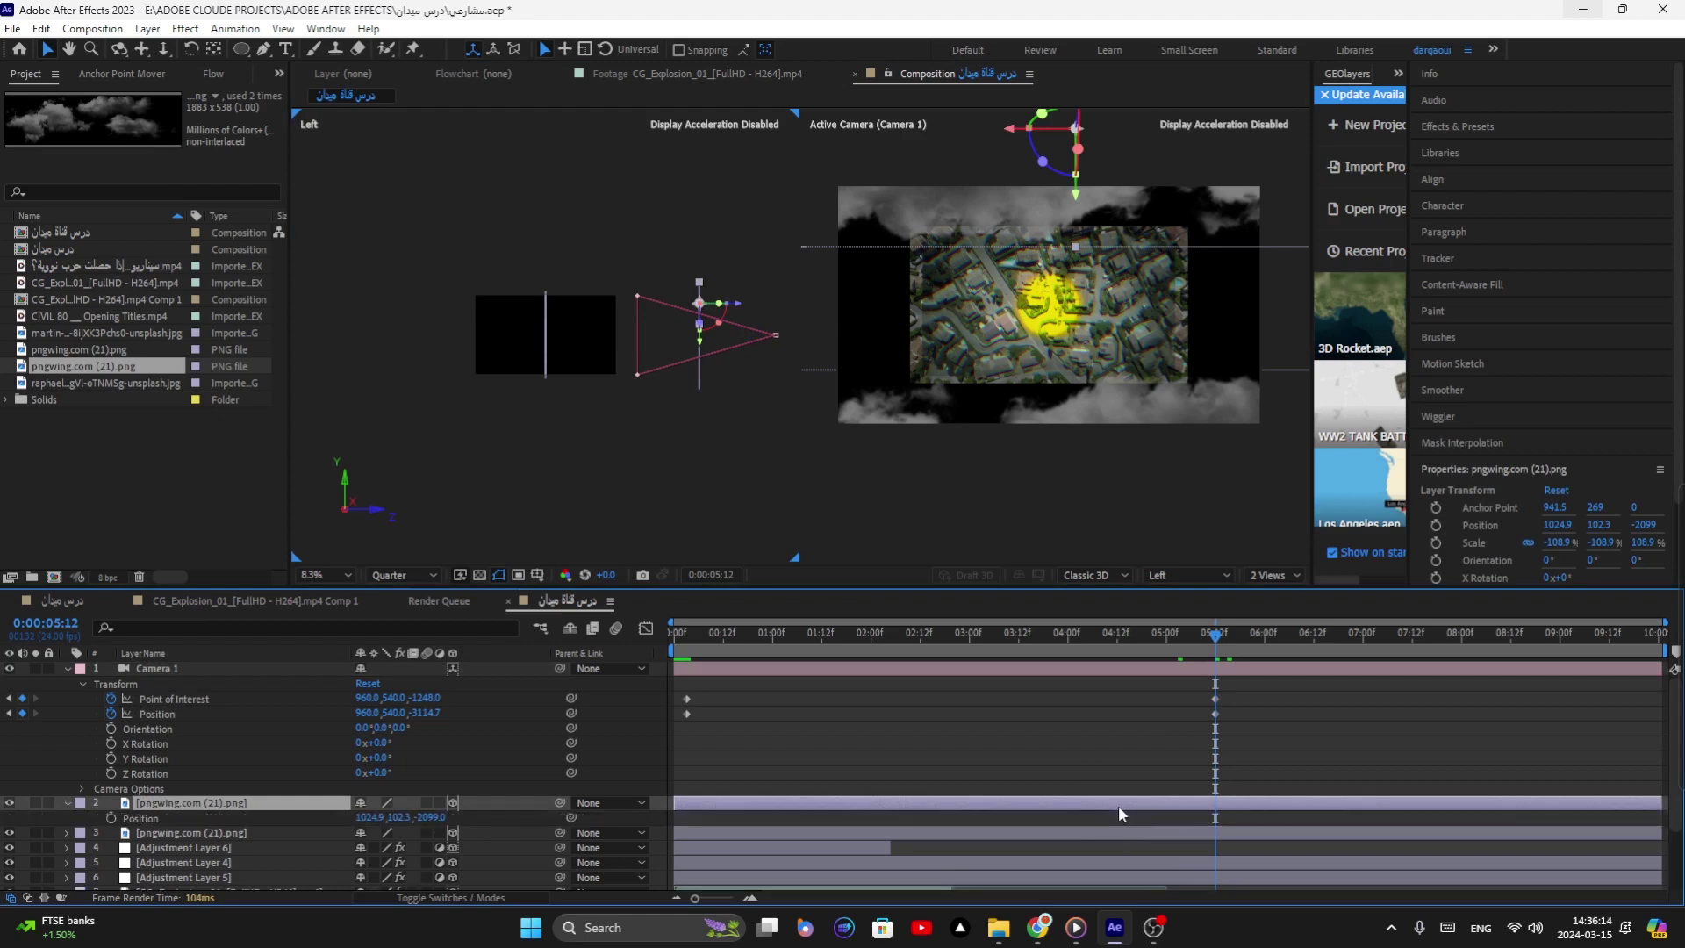
{"action": "left_click", "coordinate": [111, 818]}
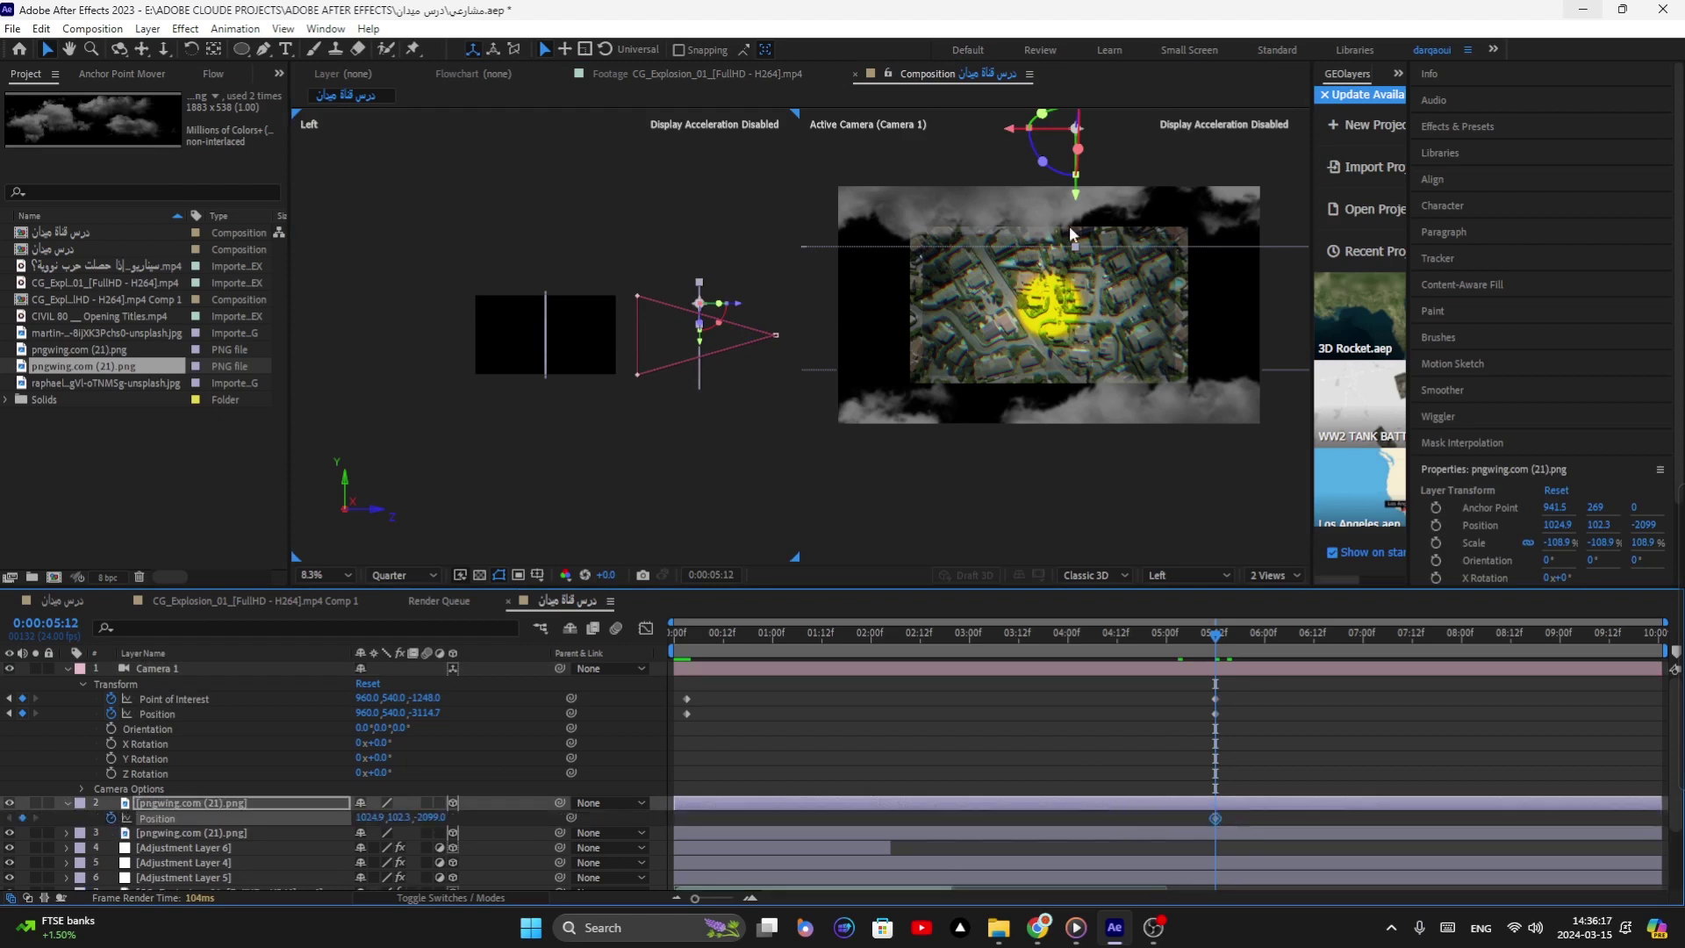
{"action": "left_click", "coordinate": [1095, 261]}
{"action": "left_click_drag", "start_coordinate": [1095, 262], "coordinate": [1122, 298]}
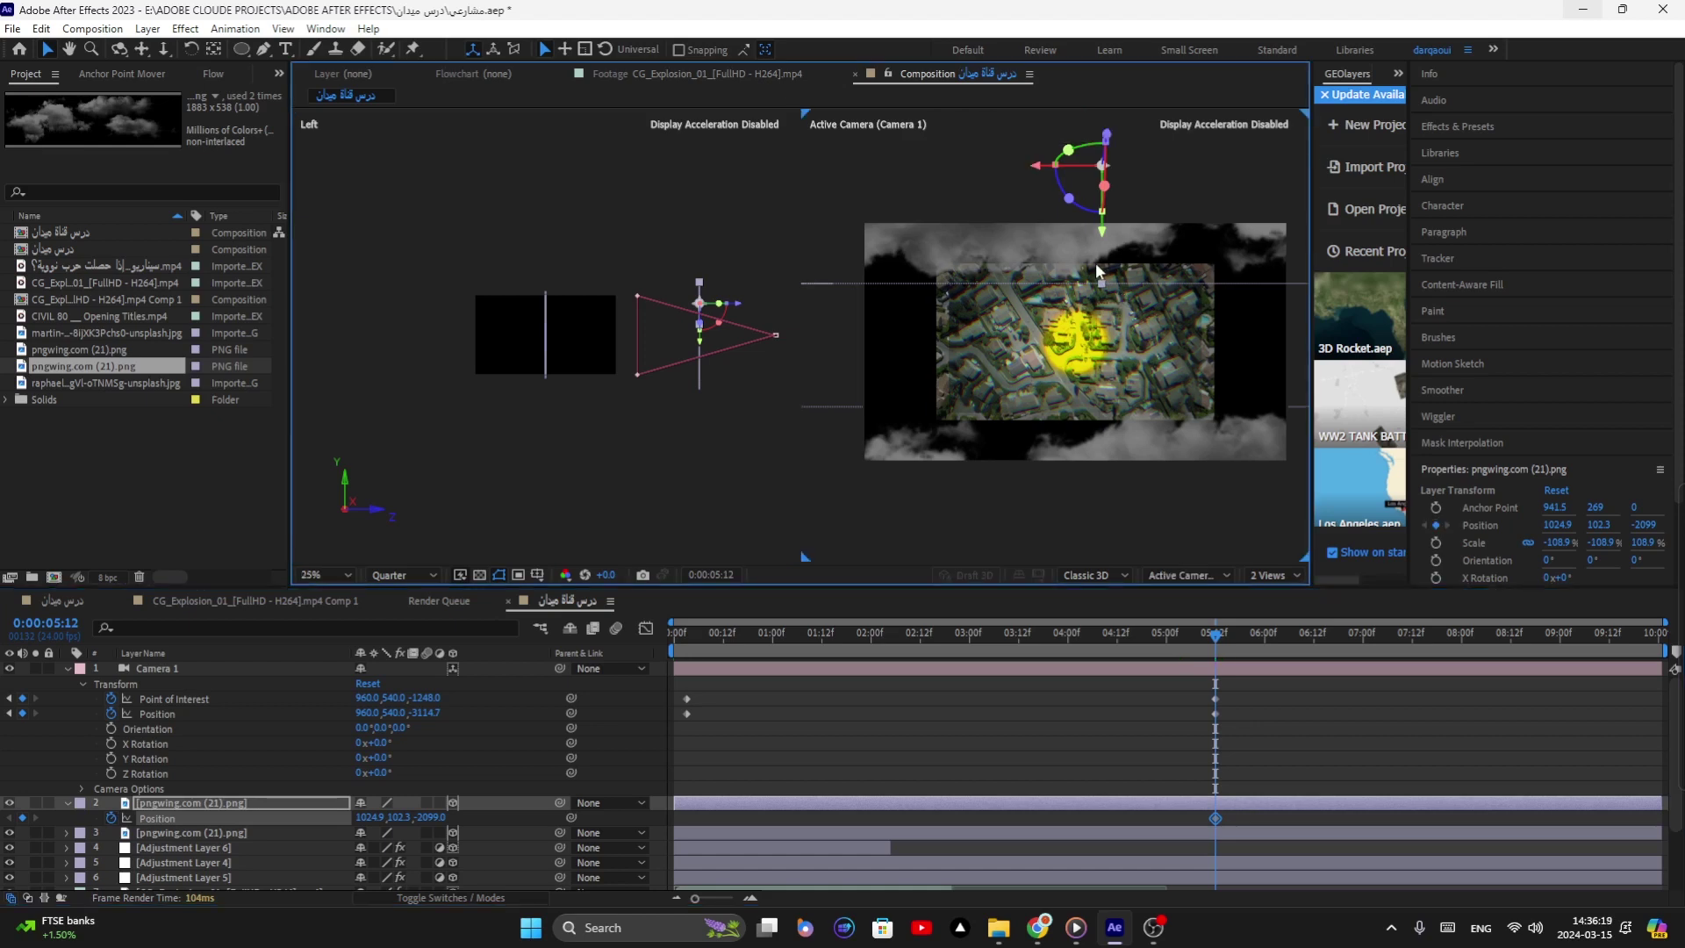
{"action": "left_click_drag", "start_coordinate": [1004, 176], "coordinate": [952, 181]}
{"action": "left_click_drag", "start_coordinate": [1216, 818], "coordinate": [1154, 818]}
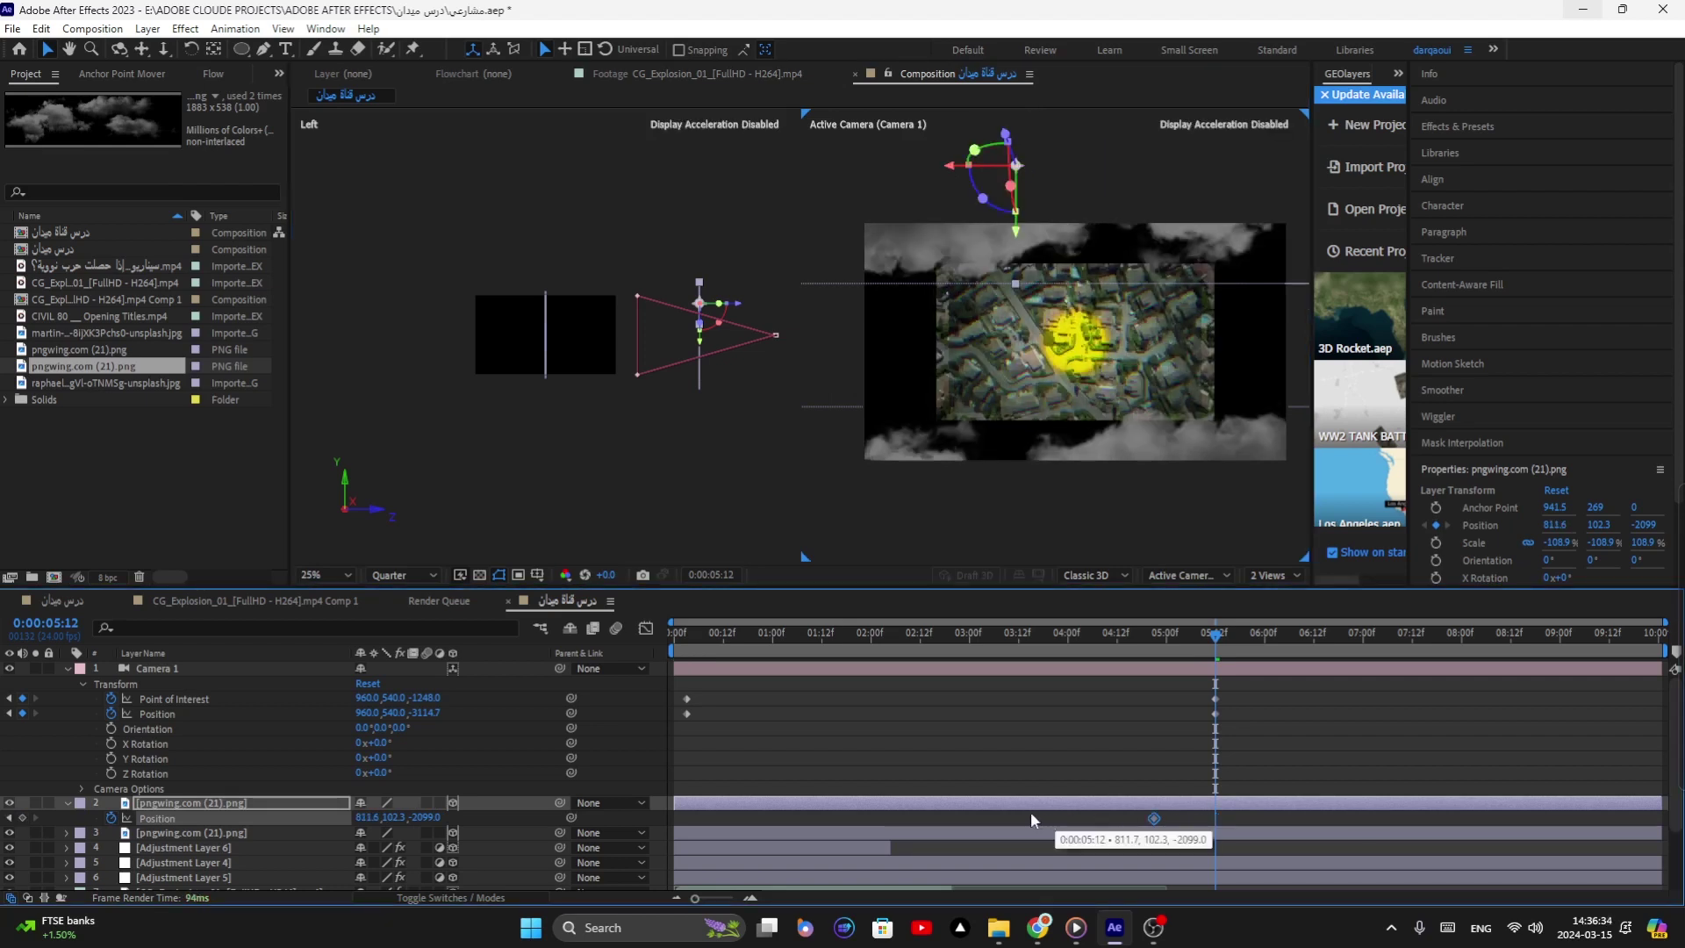
{"action": "left_click_drag", "start_coordinate": [901, 813], "coordinate": [895, 816]}
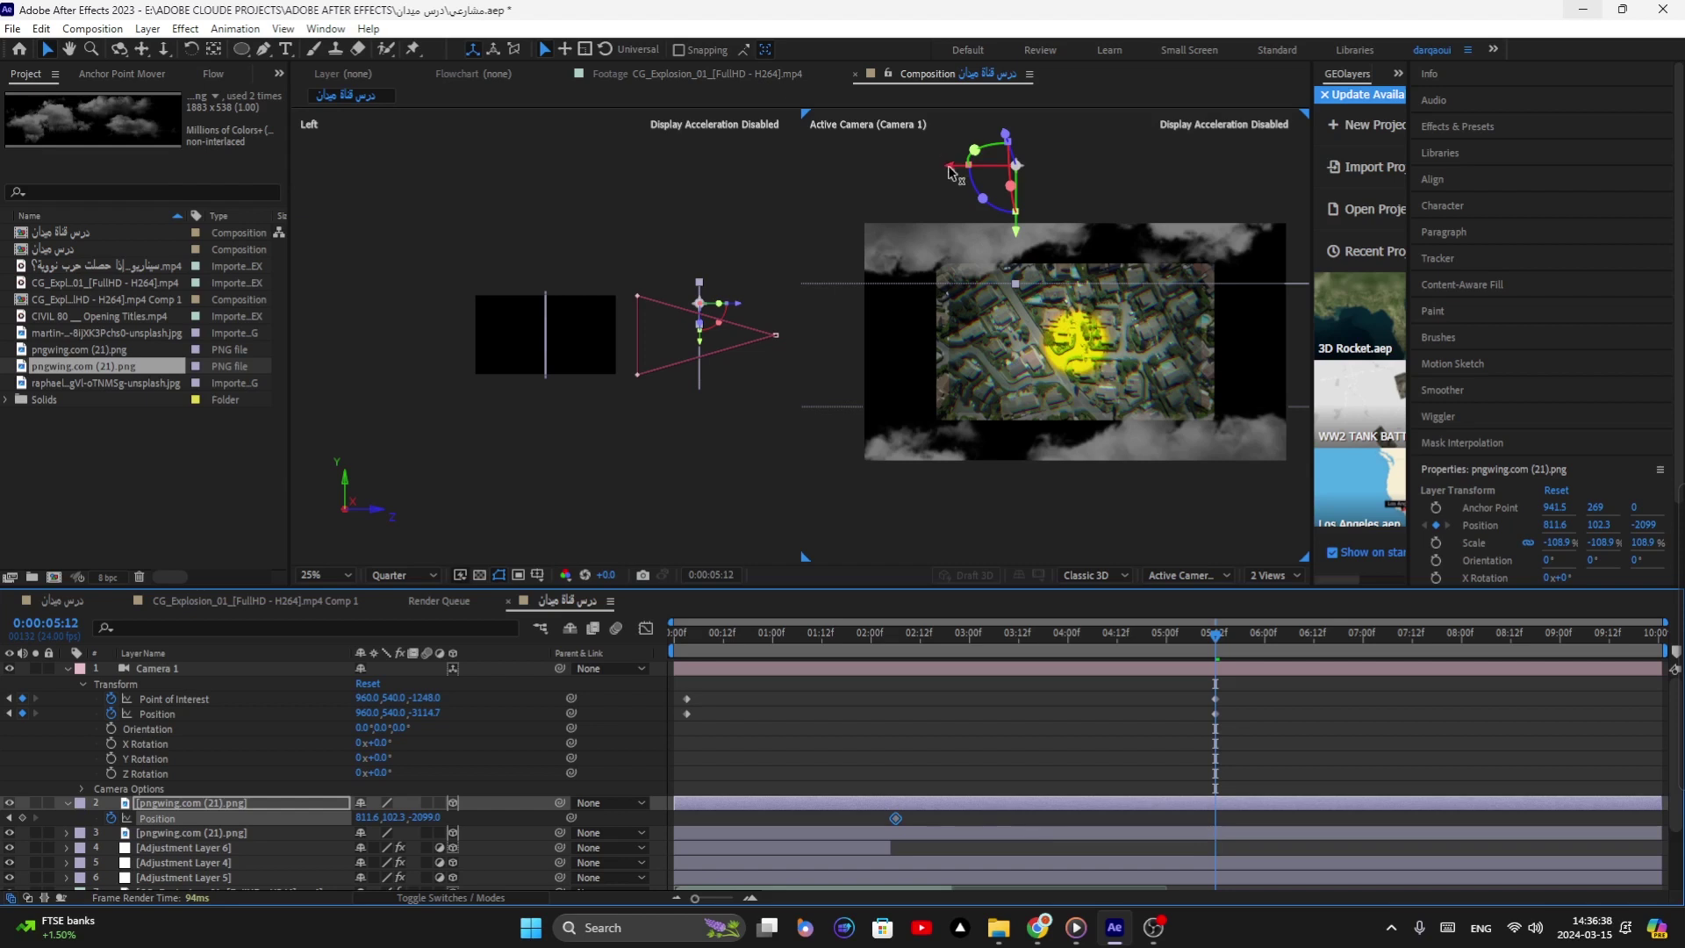
Step: Add a second Position keyframe to the upper cloud at X about 1329.6 and place it just past 7 seconds
{"action": "left_click_drag", "start_coordinate": [1000, 171], "coordinate": [1176, 201]}
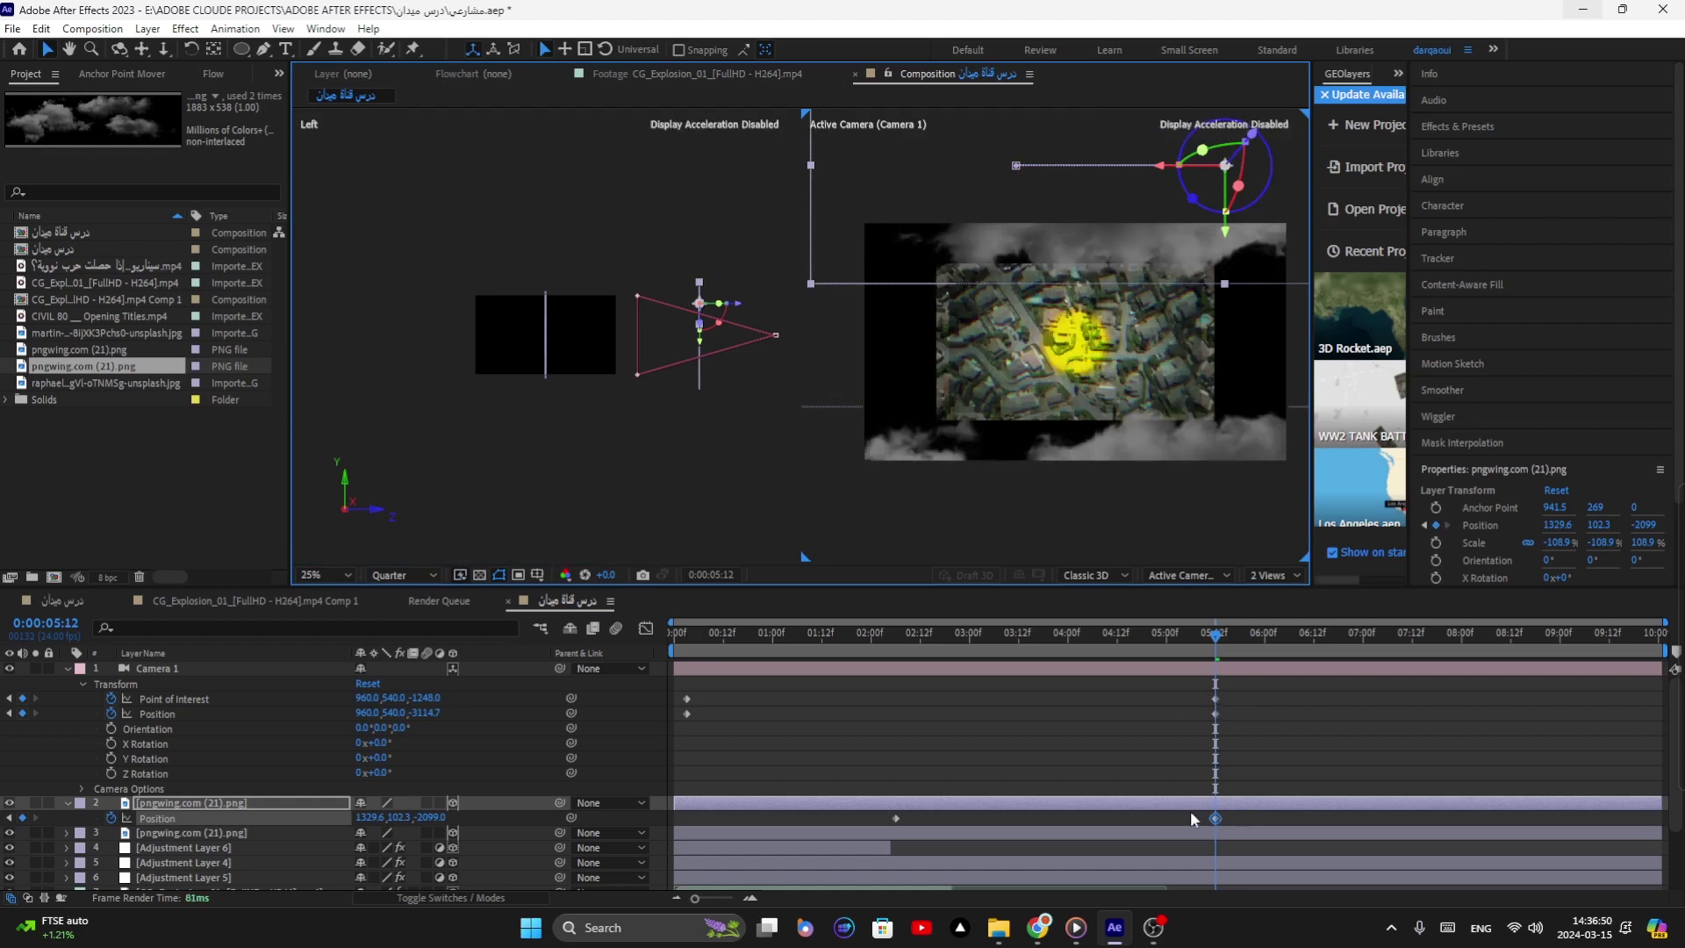
{"action": "left_click_drag", "start_coordinate": [1216, 818], "coordinate": [1376, 824]}
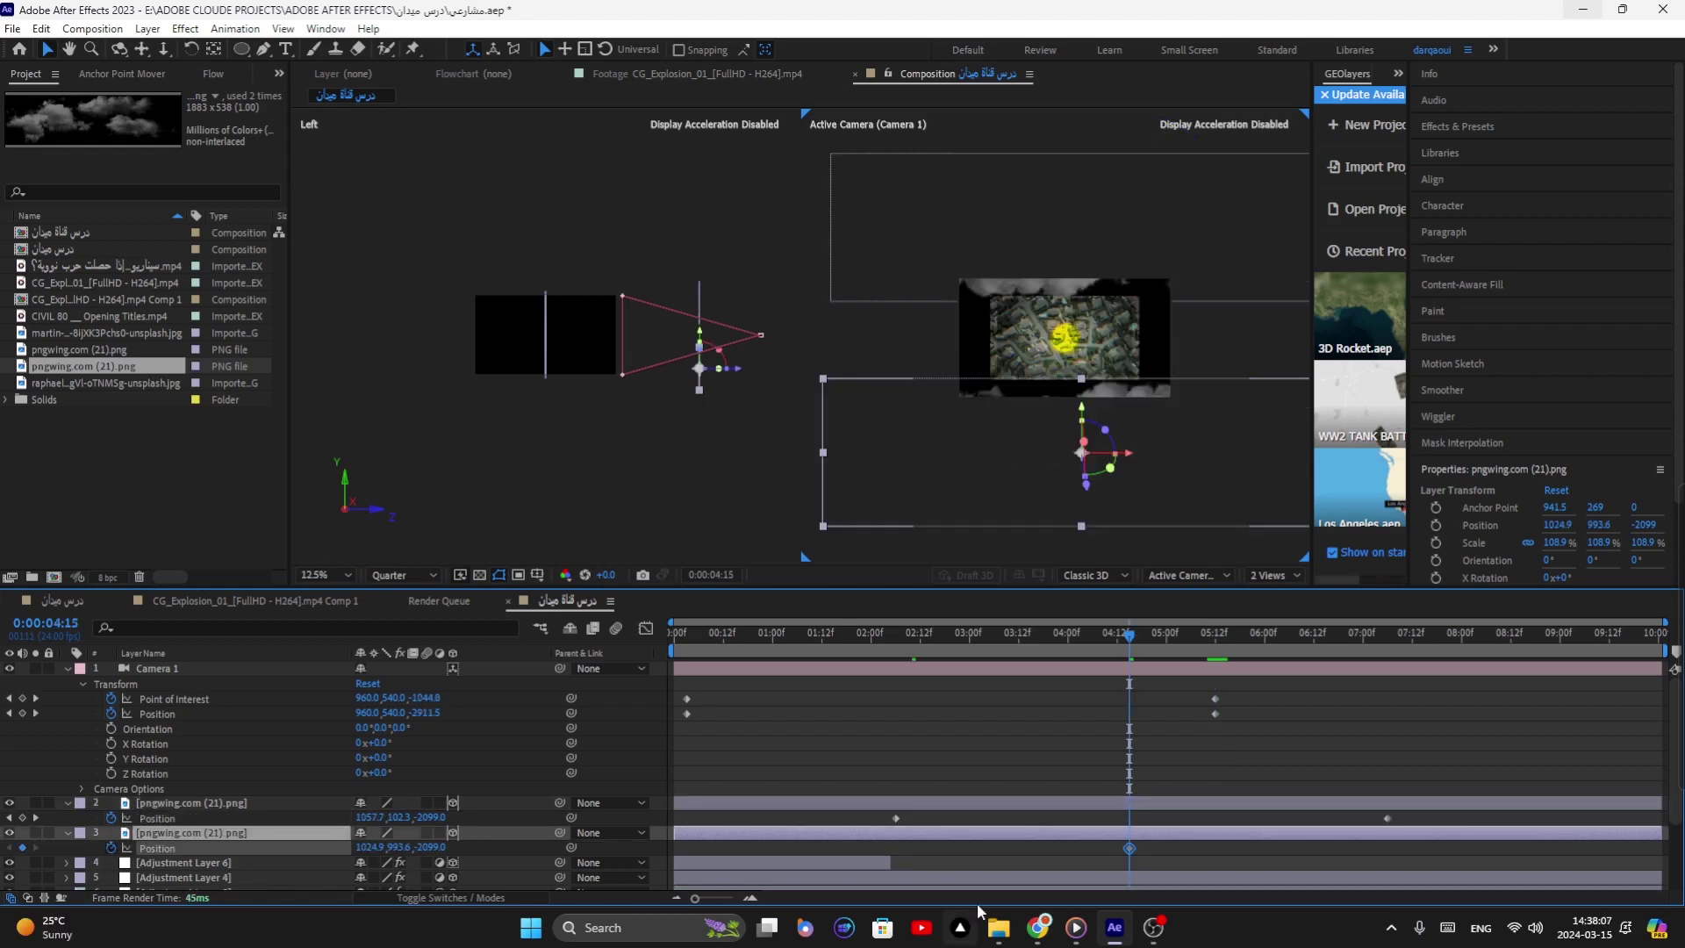
Step: Animate the lower cloud's X position from about 614 at around 3 seconds to 1024.9, aligning the end keyframe with the upper cloud's last one
{"action": "left_click", "coordinate": [1130, 849]}
{"action": "left_click_drag", "start_coordinate": [1387, 849], "coordinate": [1387, 848]}
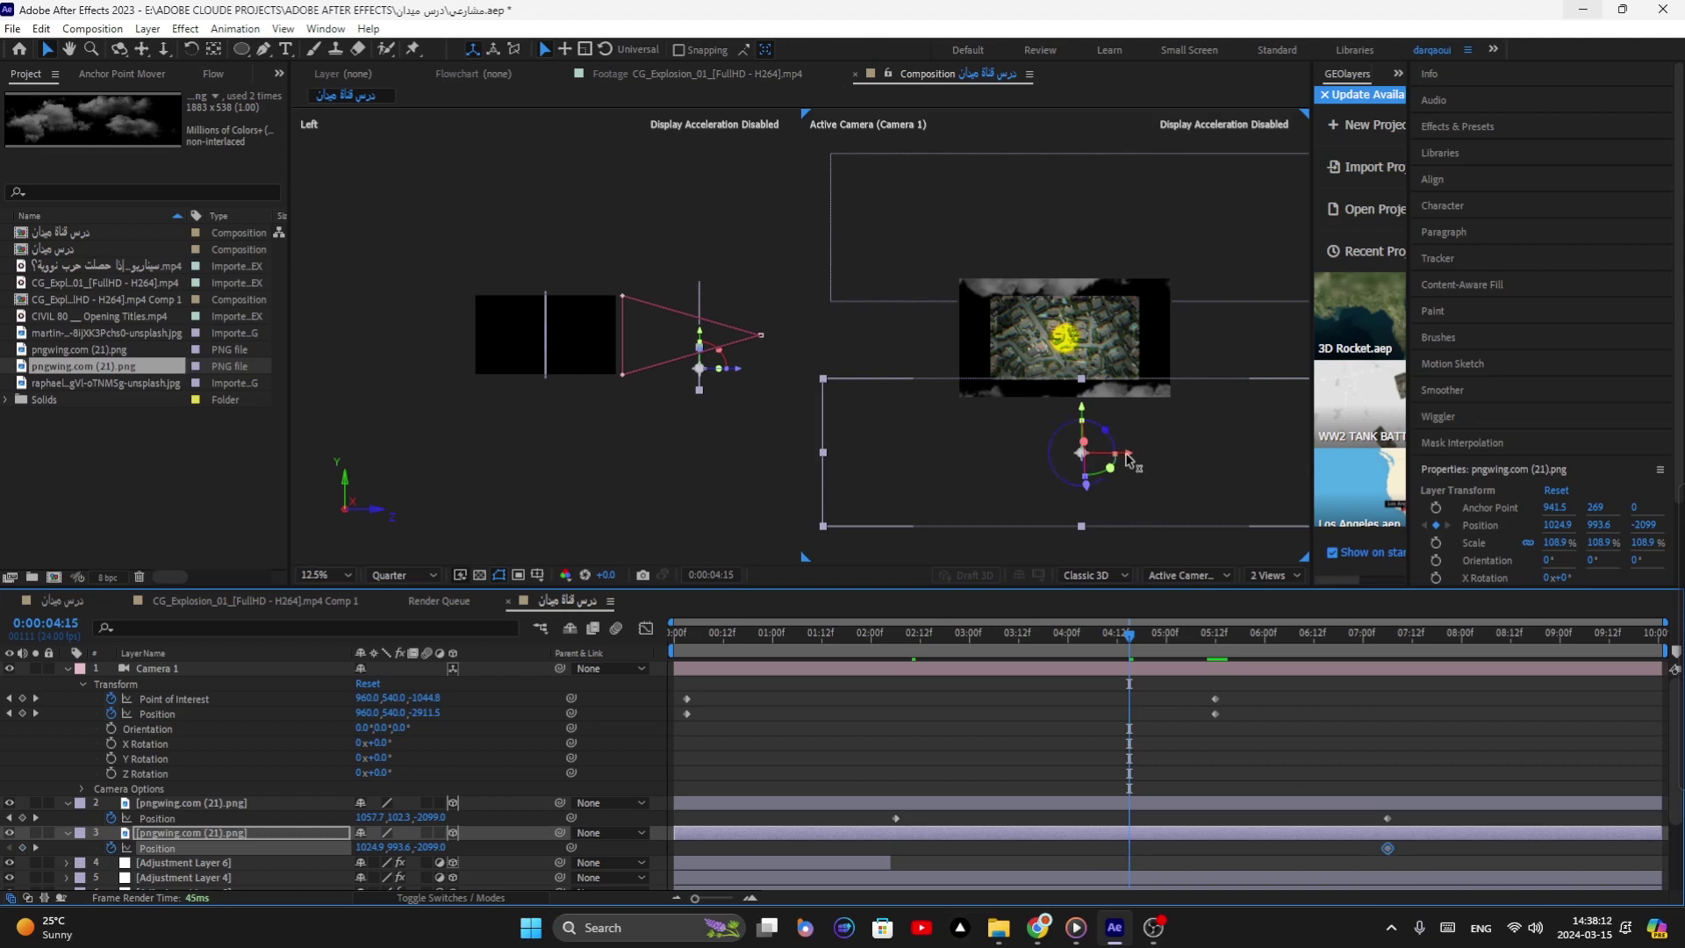
{"action": "left_click_drag", "start_coordinate": [1088, 458], "coordinate": [1023, 458]}
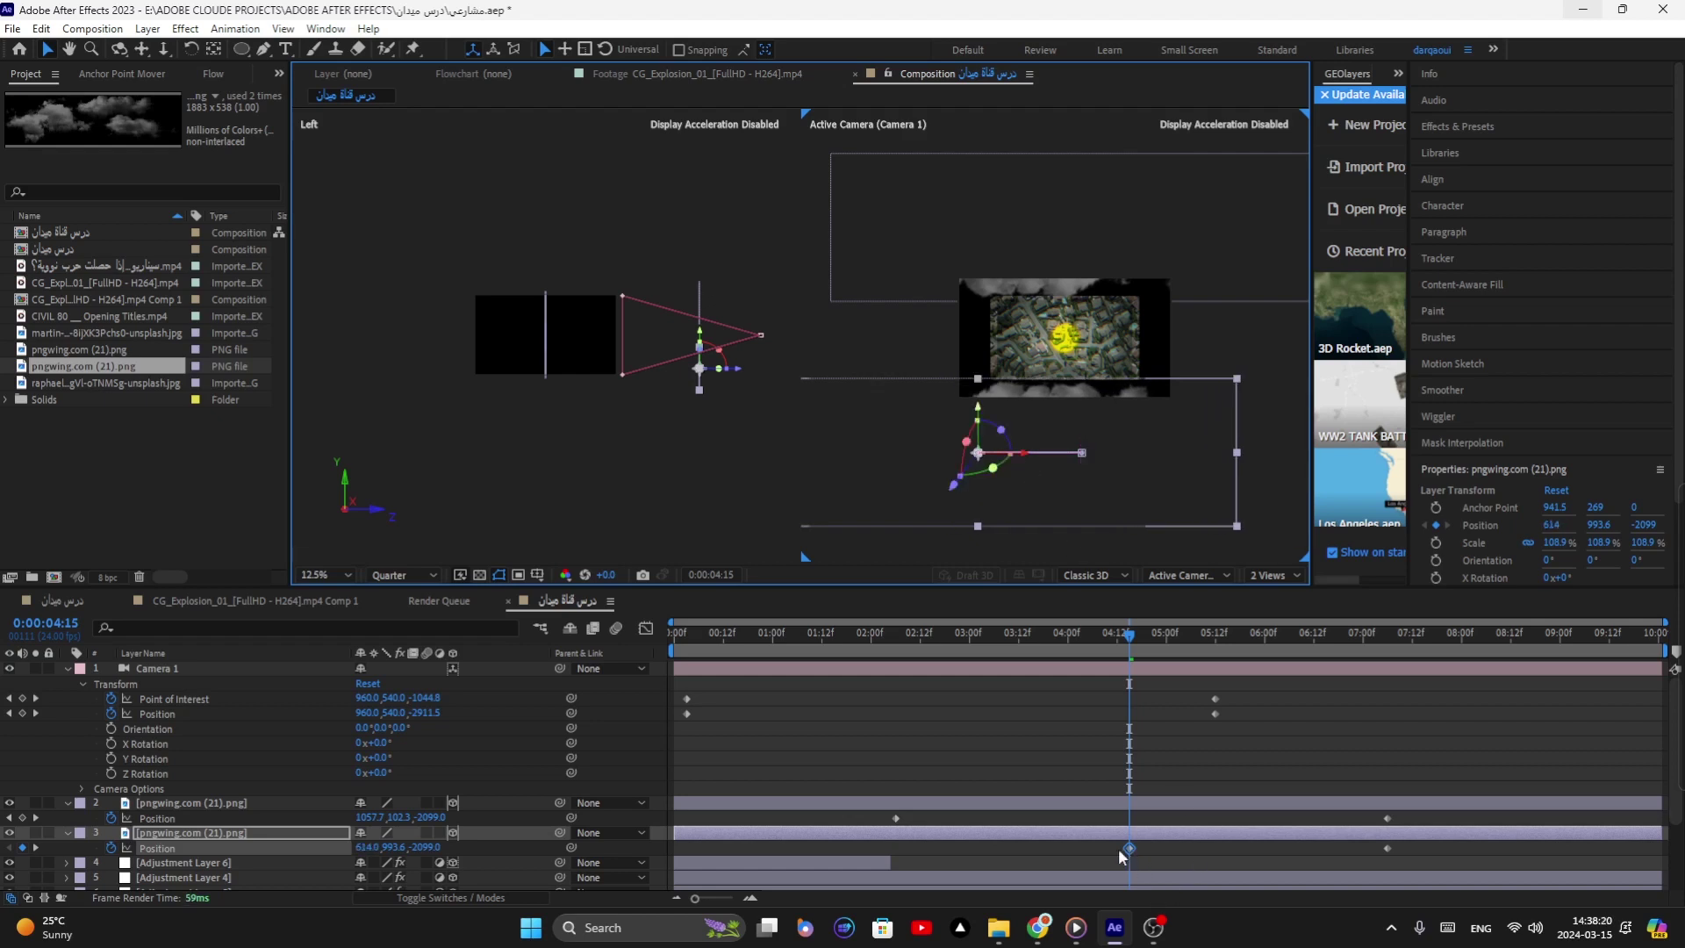
{"action": "left_click_drag", "start_coordinate": [1129, 848], "coordinate": [972, 848]}
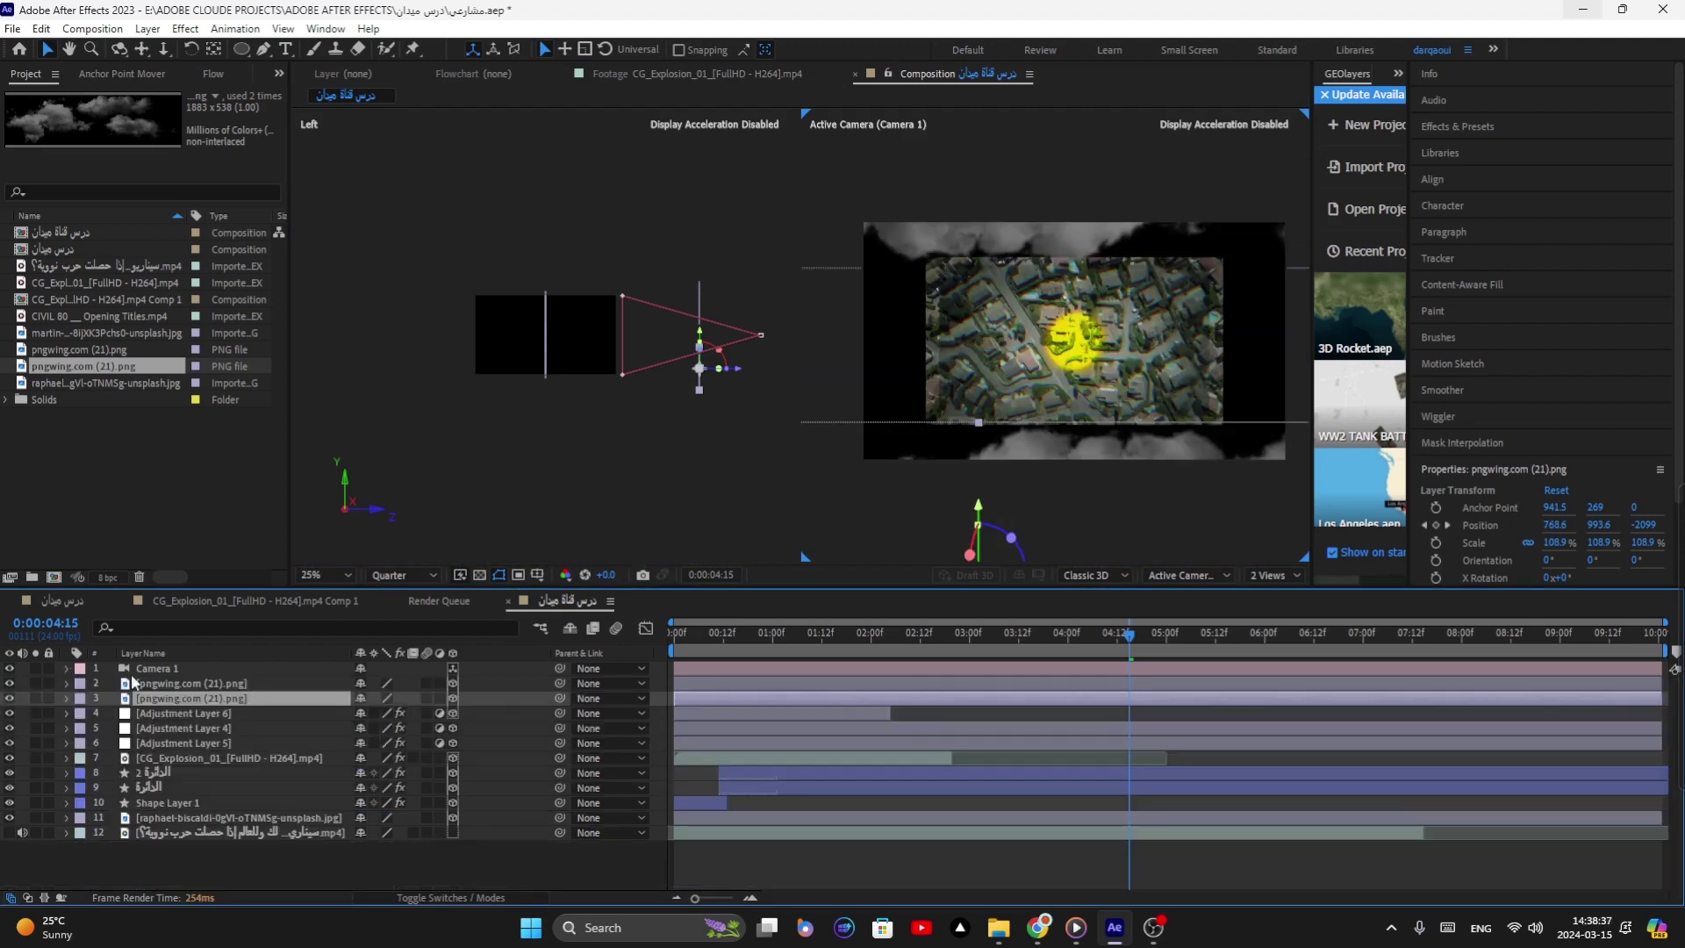
Step: Apply Easy Ease to all of Camera 1's Point of Interest and Position keyframes
{"action": "left_click", "coordinate": [209, 667]}
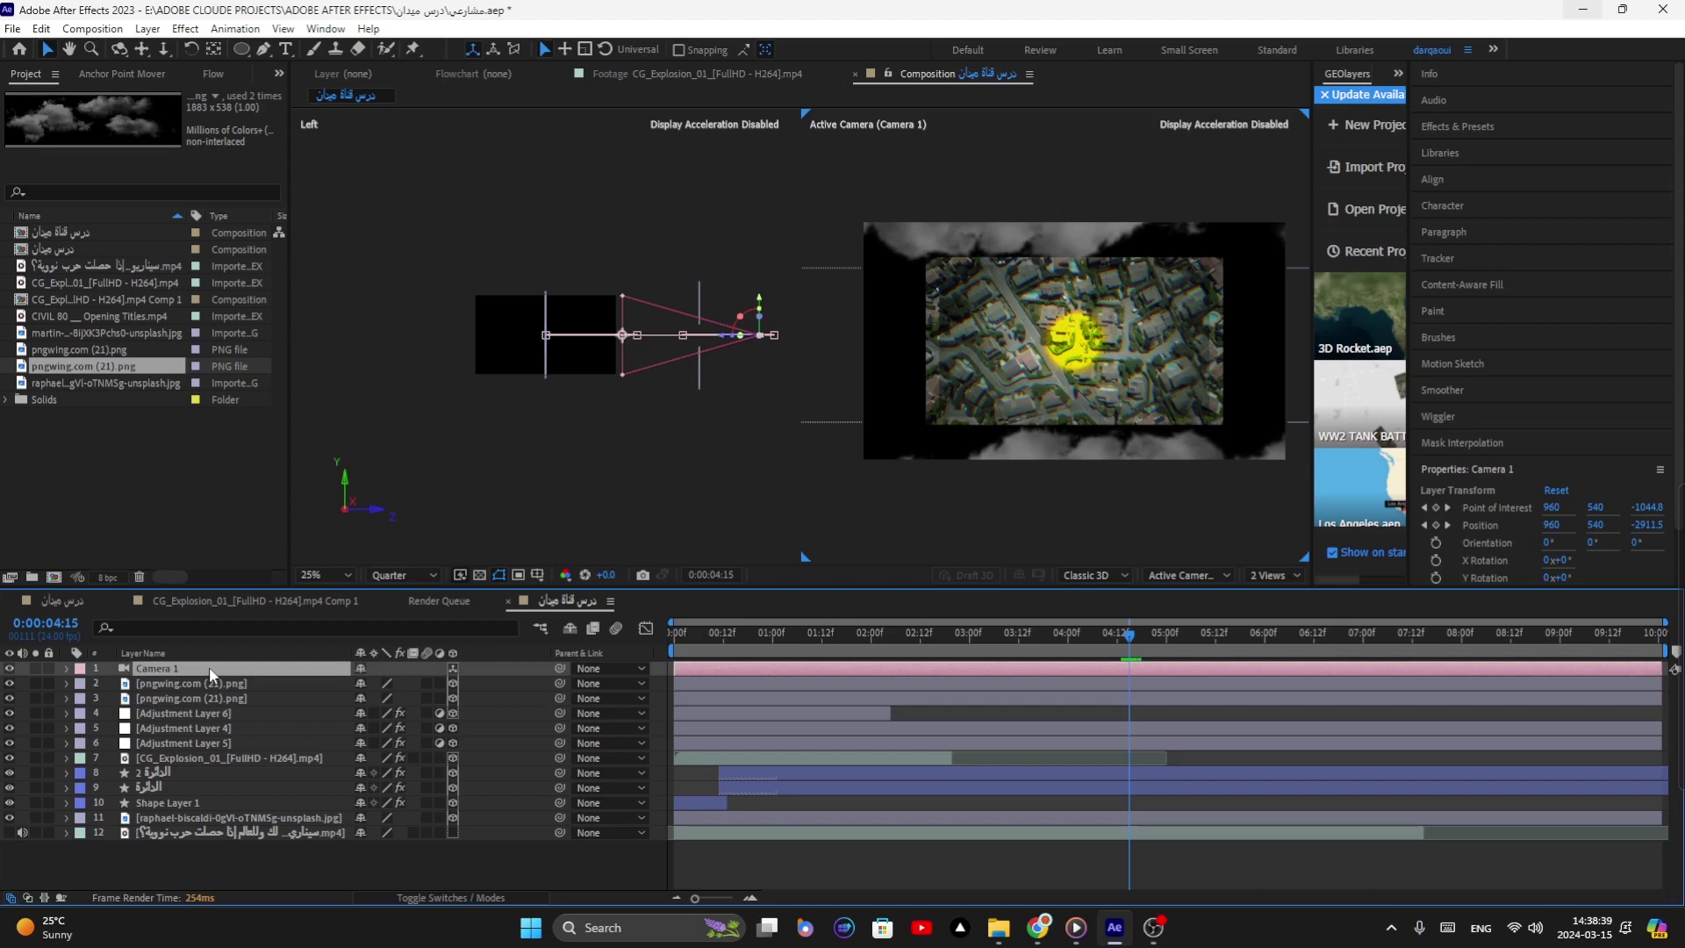
{"action": "key", "text": "u"}
{"action": "key", "text": "ctrl+alt+a"}
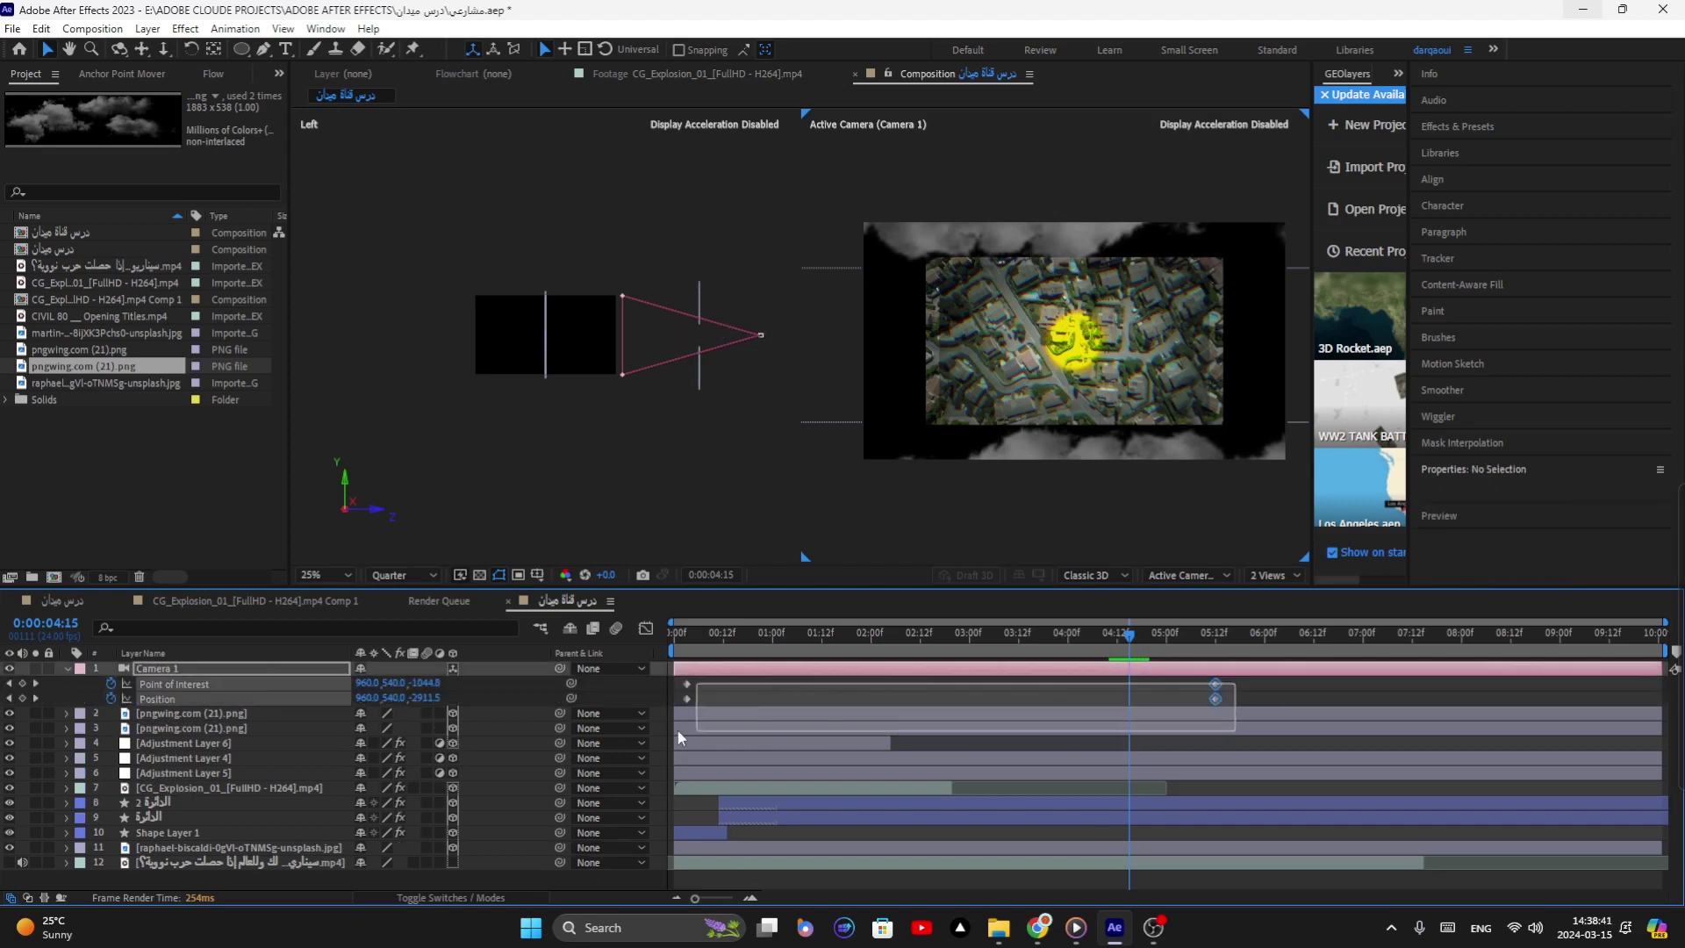
{"action": "key", "text": "F9"}
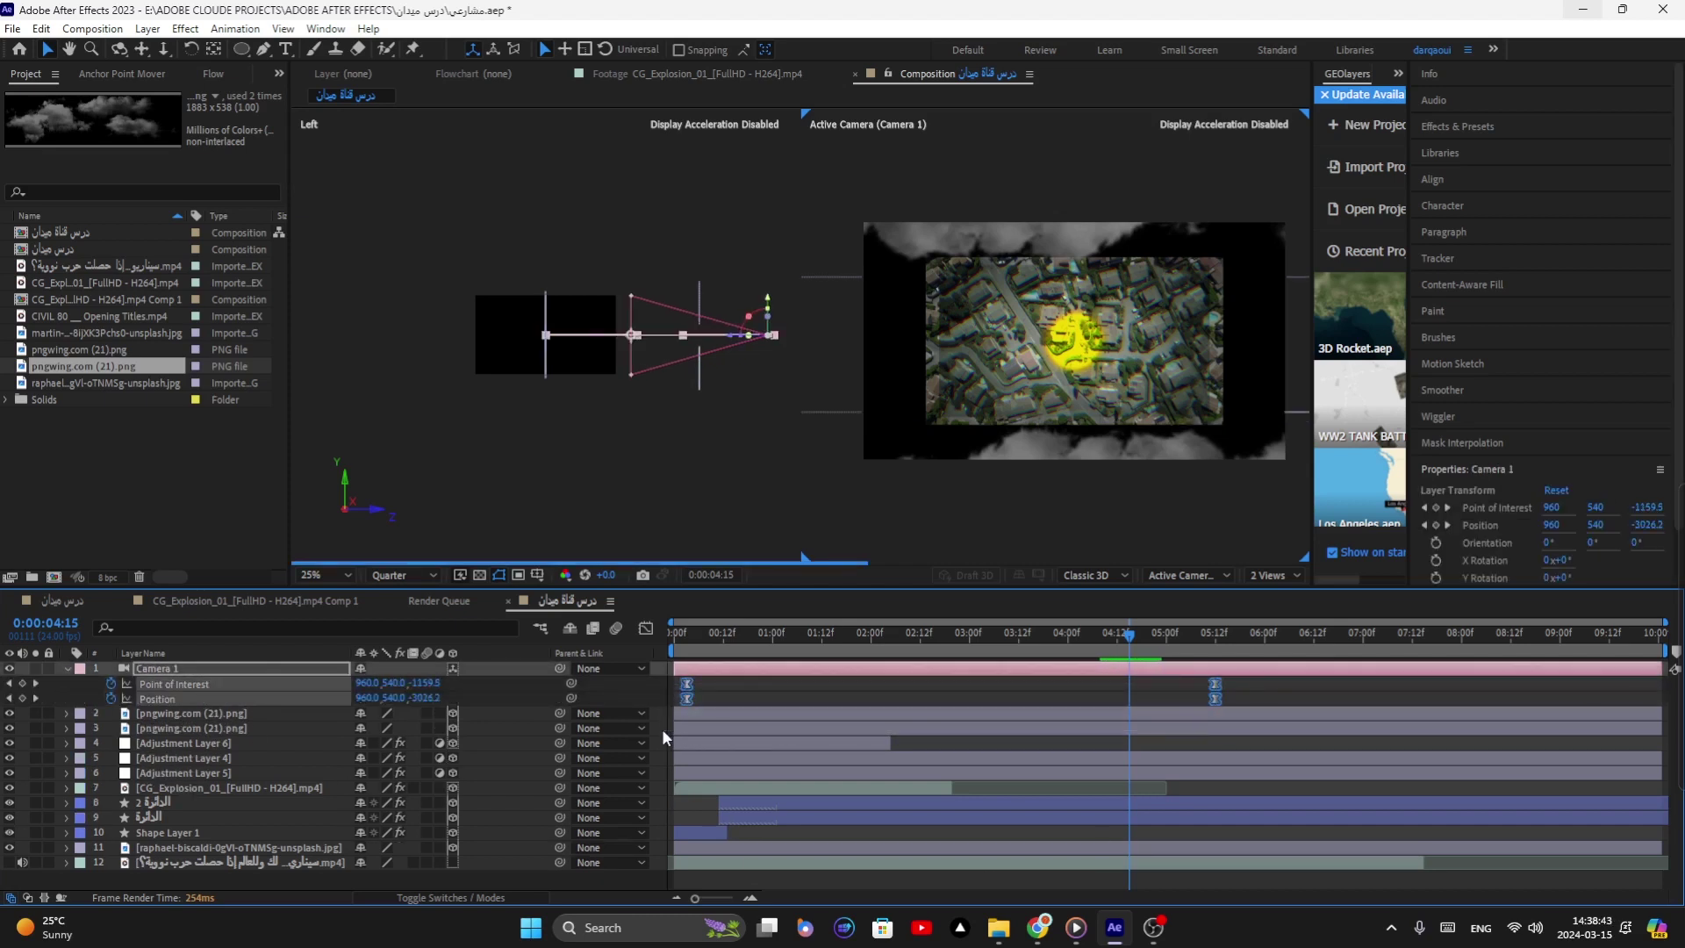
{"action": "left_click", "coordinate": [65, 671]}
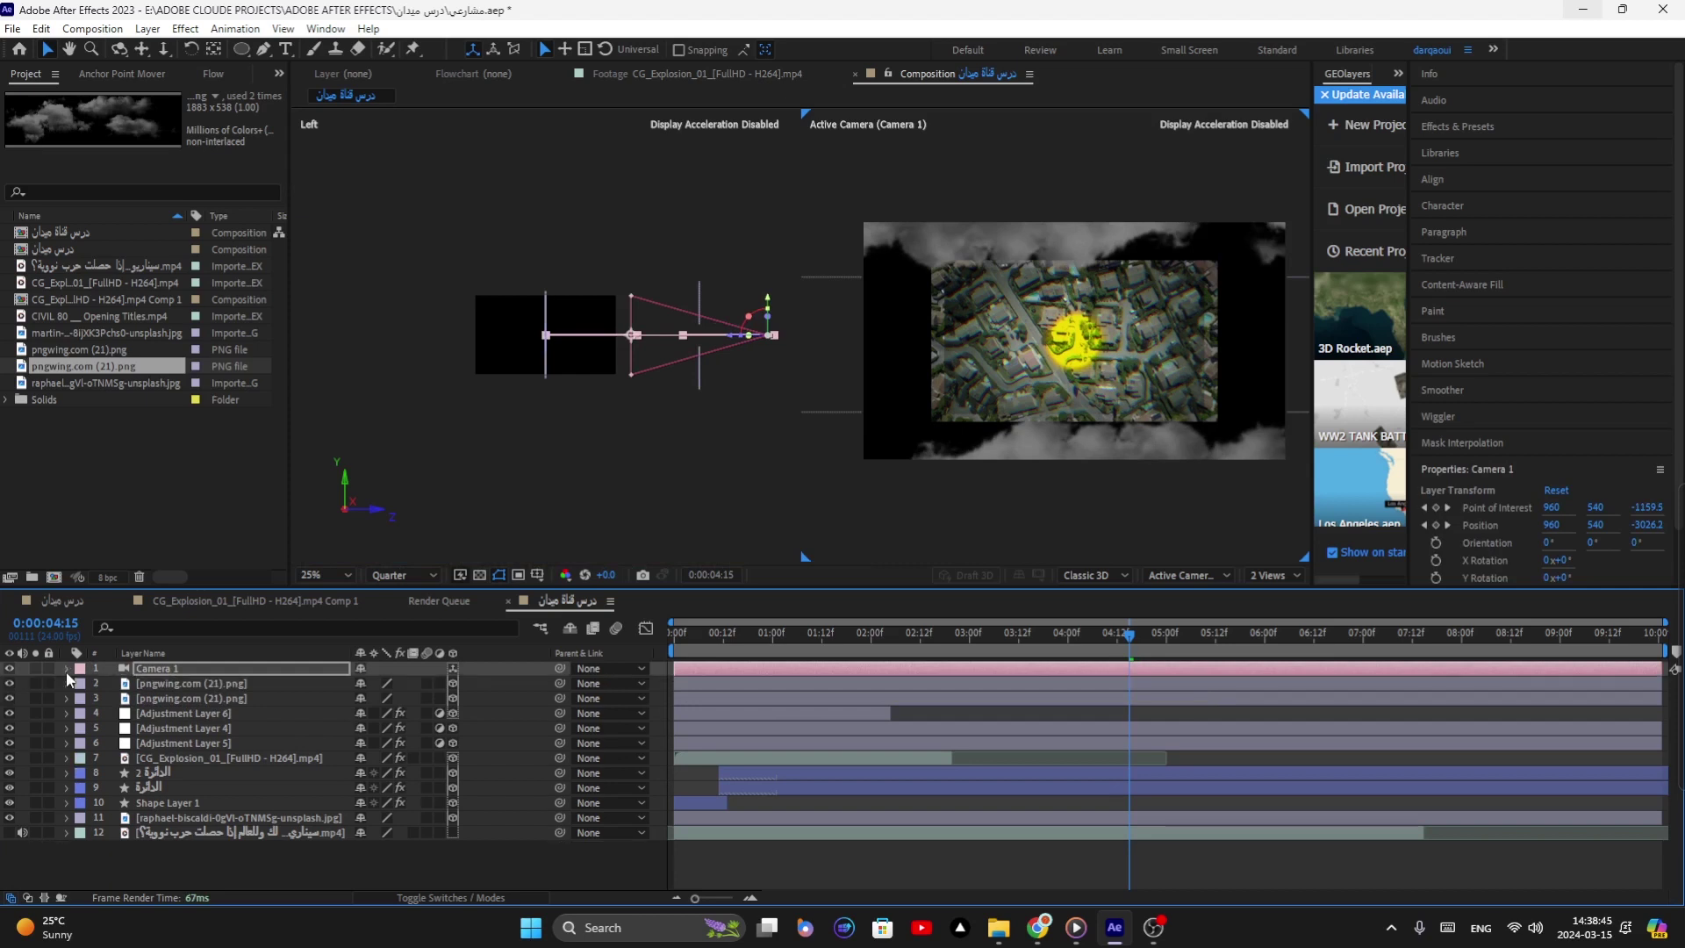
{"action": "left_click", "coordinate": [171, 708]}
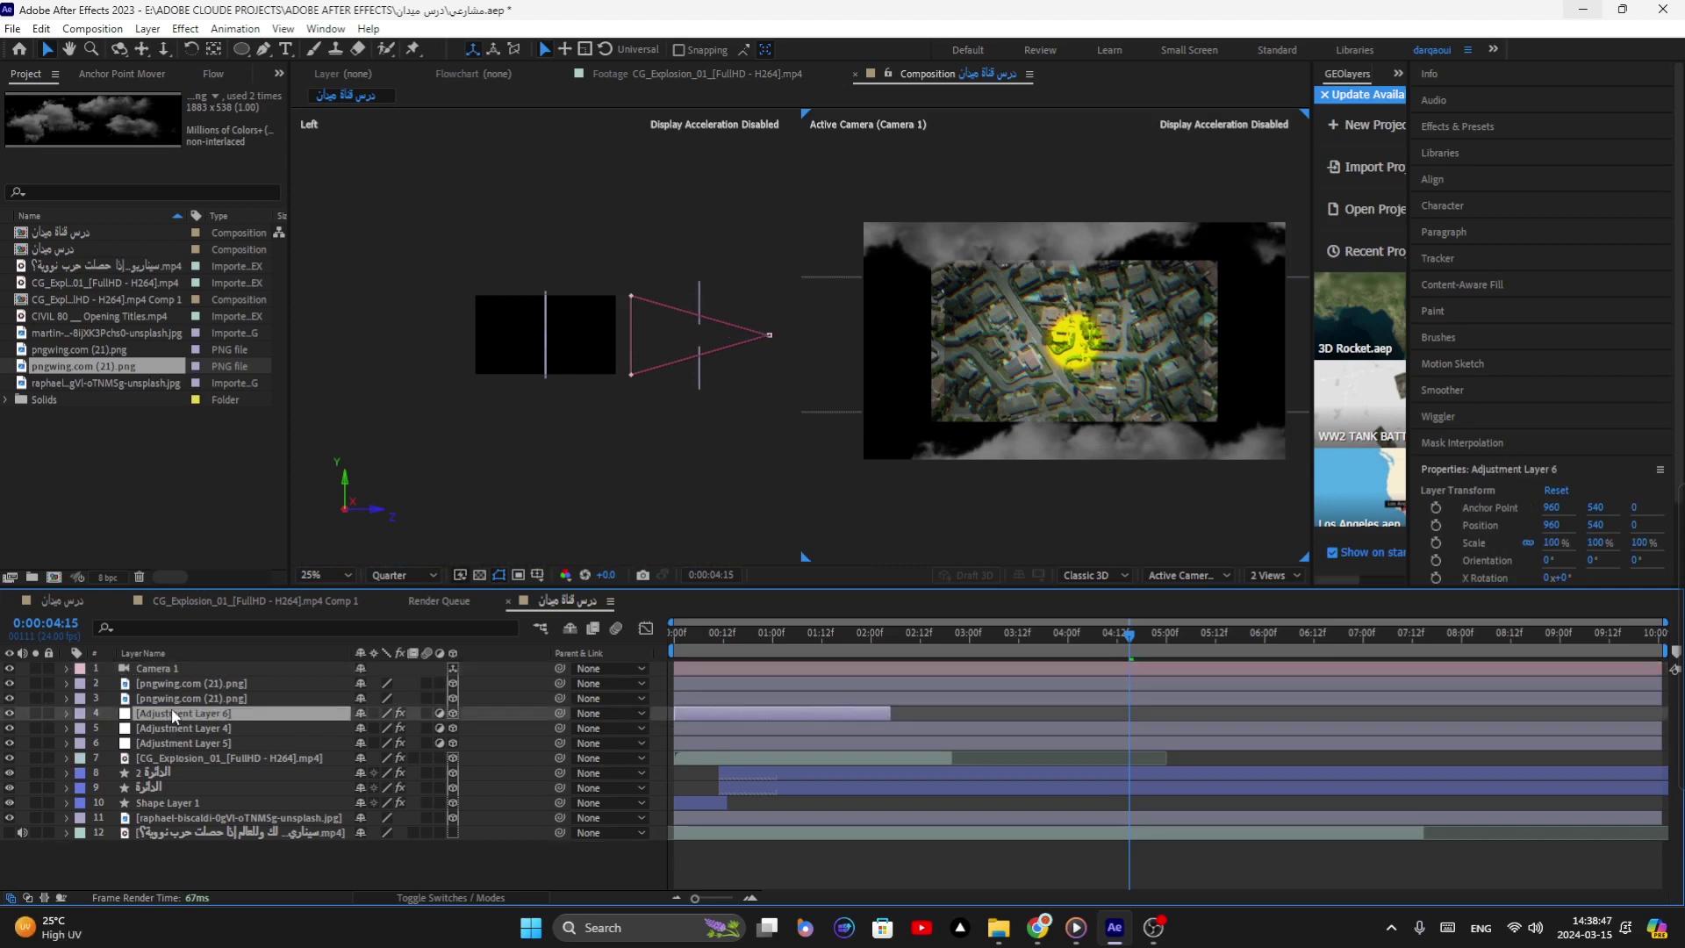
{"action": "left_click", "coordinate": [191, 683]}
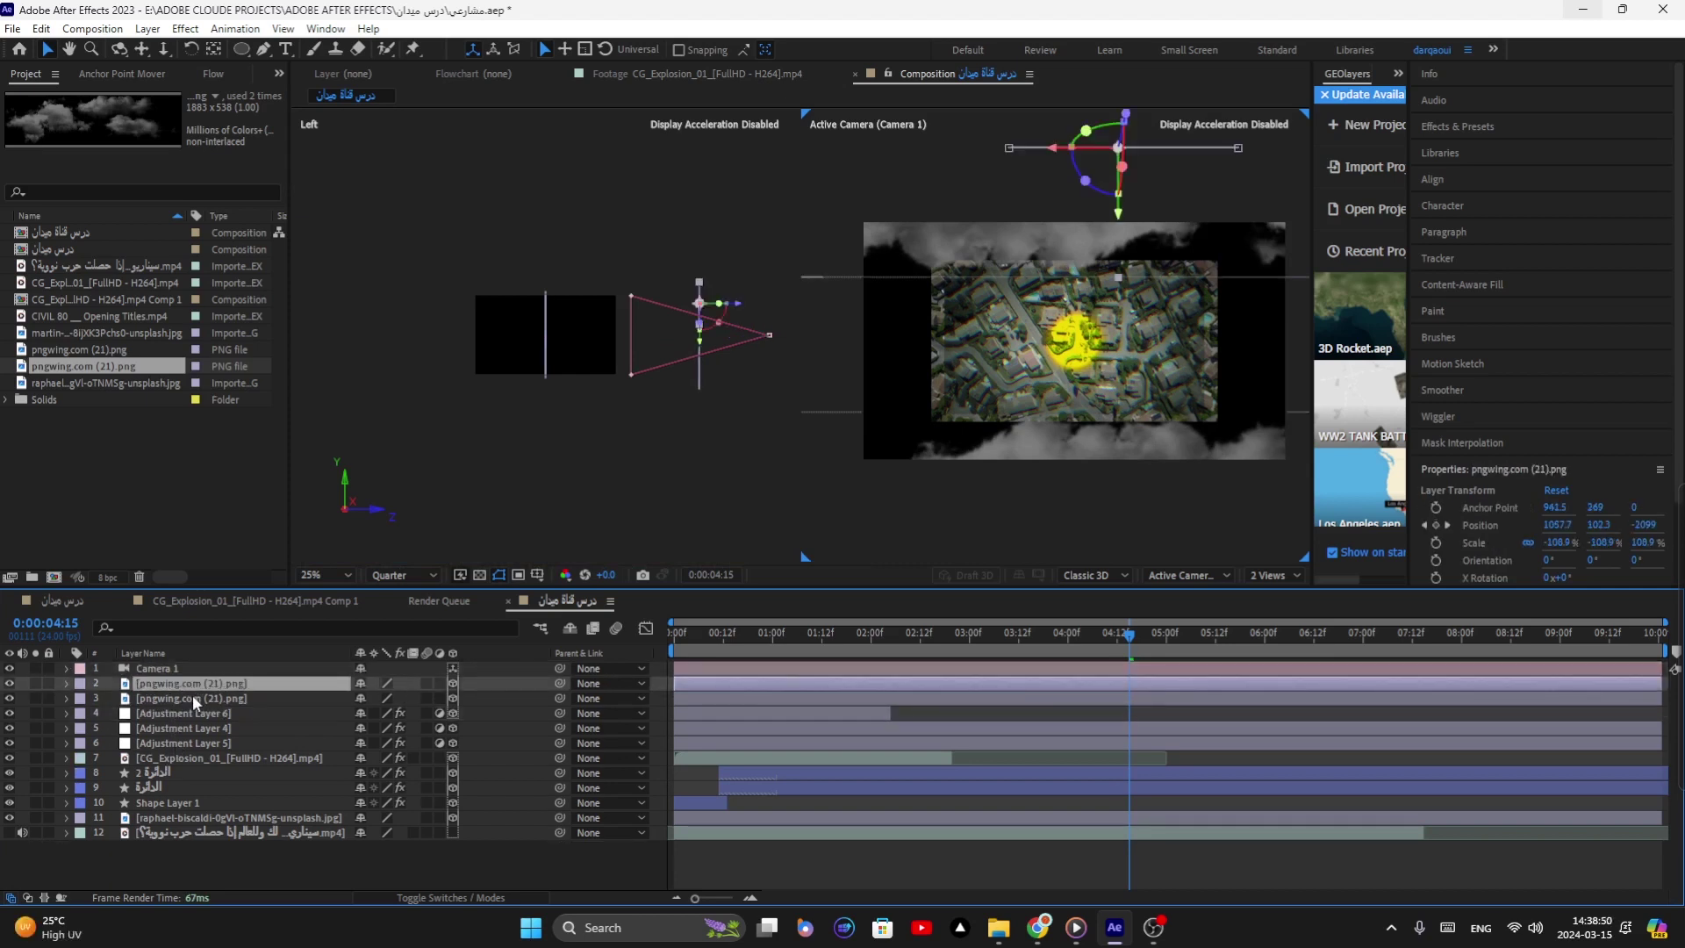
{"action": "left_click", "coordinate": [192, 698]}
{"action": "left_click", "coordinate": [191, 711]}
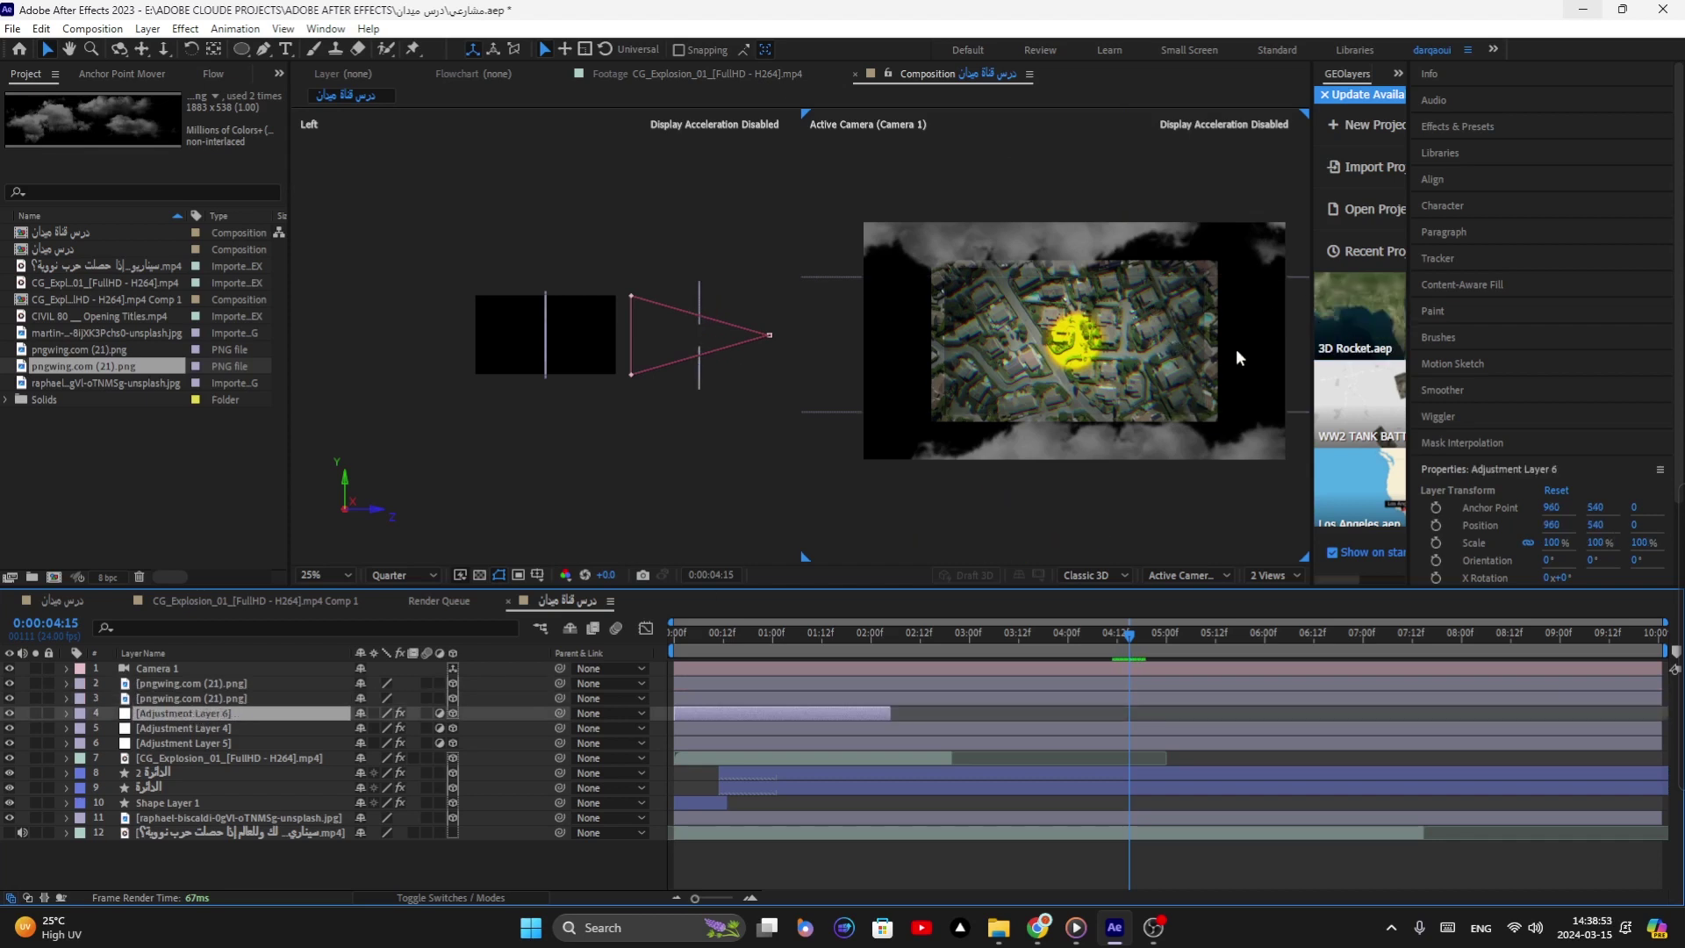
Step: At 0:00:04:15, scale up the explosion, both circle layers, Shape Layer 1 and the map image together until the map's X and Y scale reaches 80.8%
{"action": "left_click", "coordinate": [228, 757]}
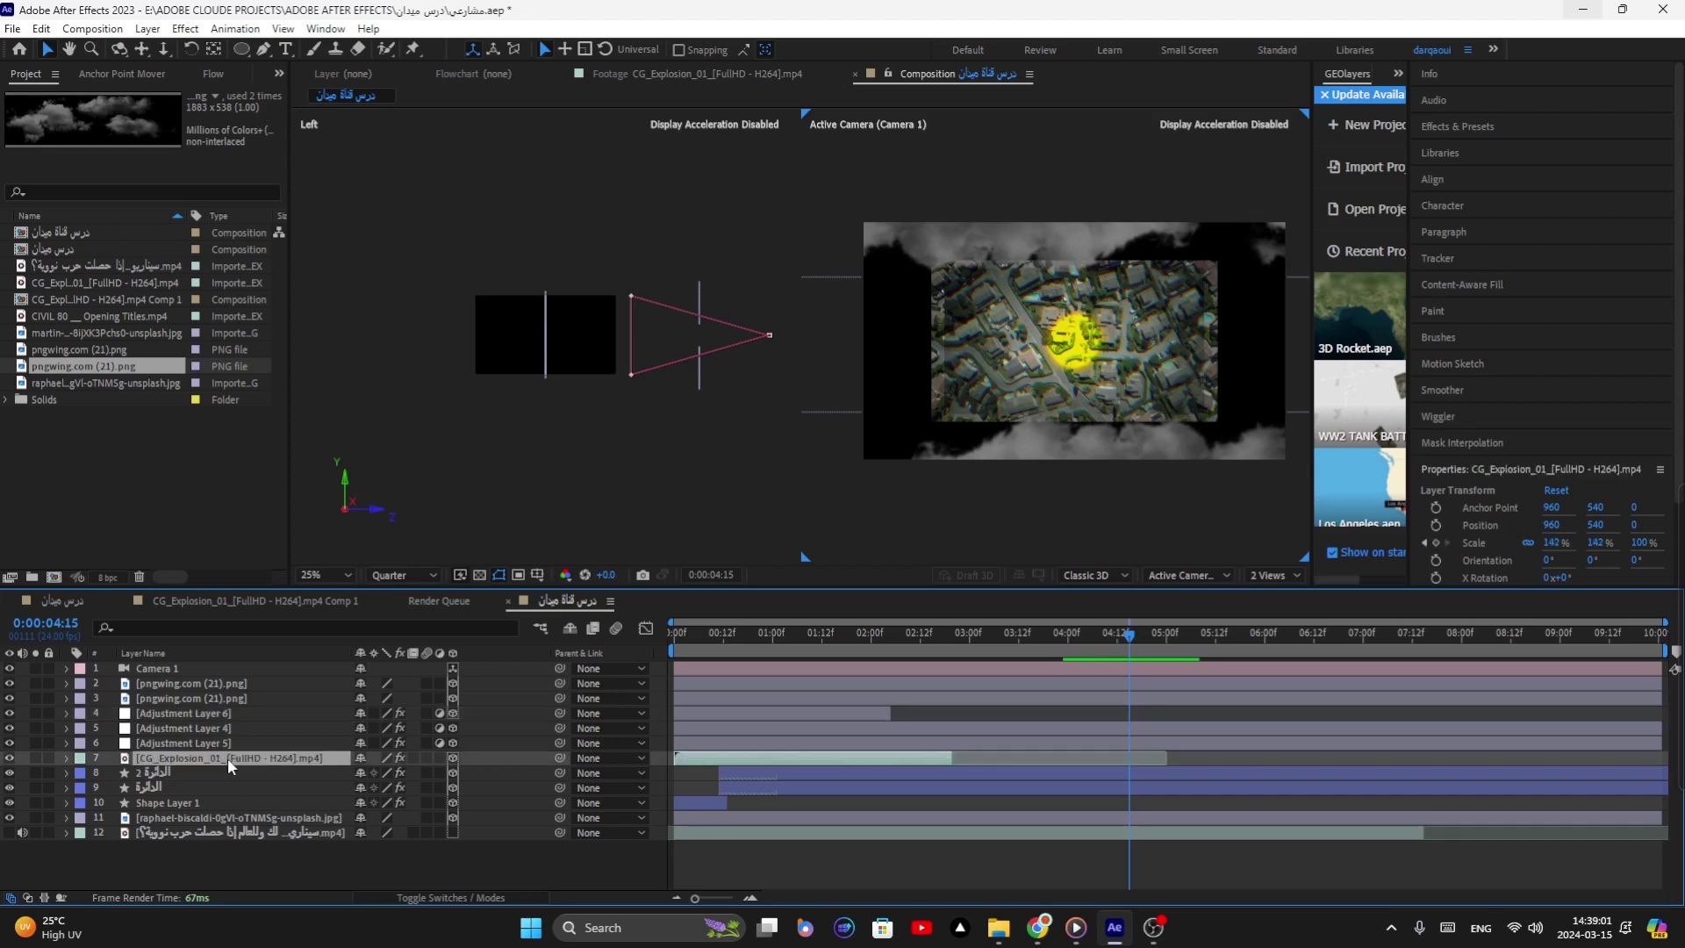
{"action": "left_click", "coordinate": [193, 819]}
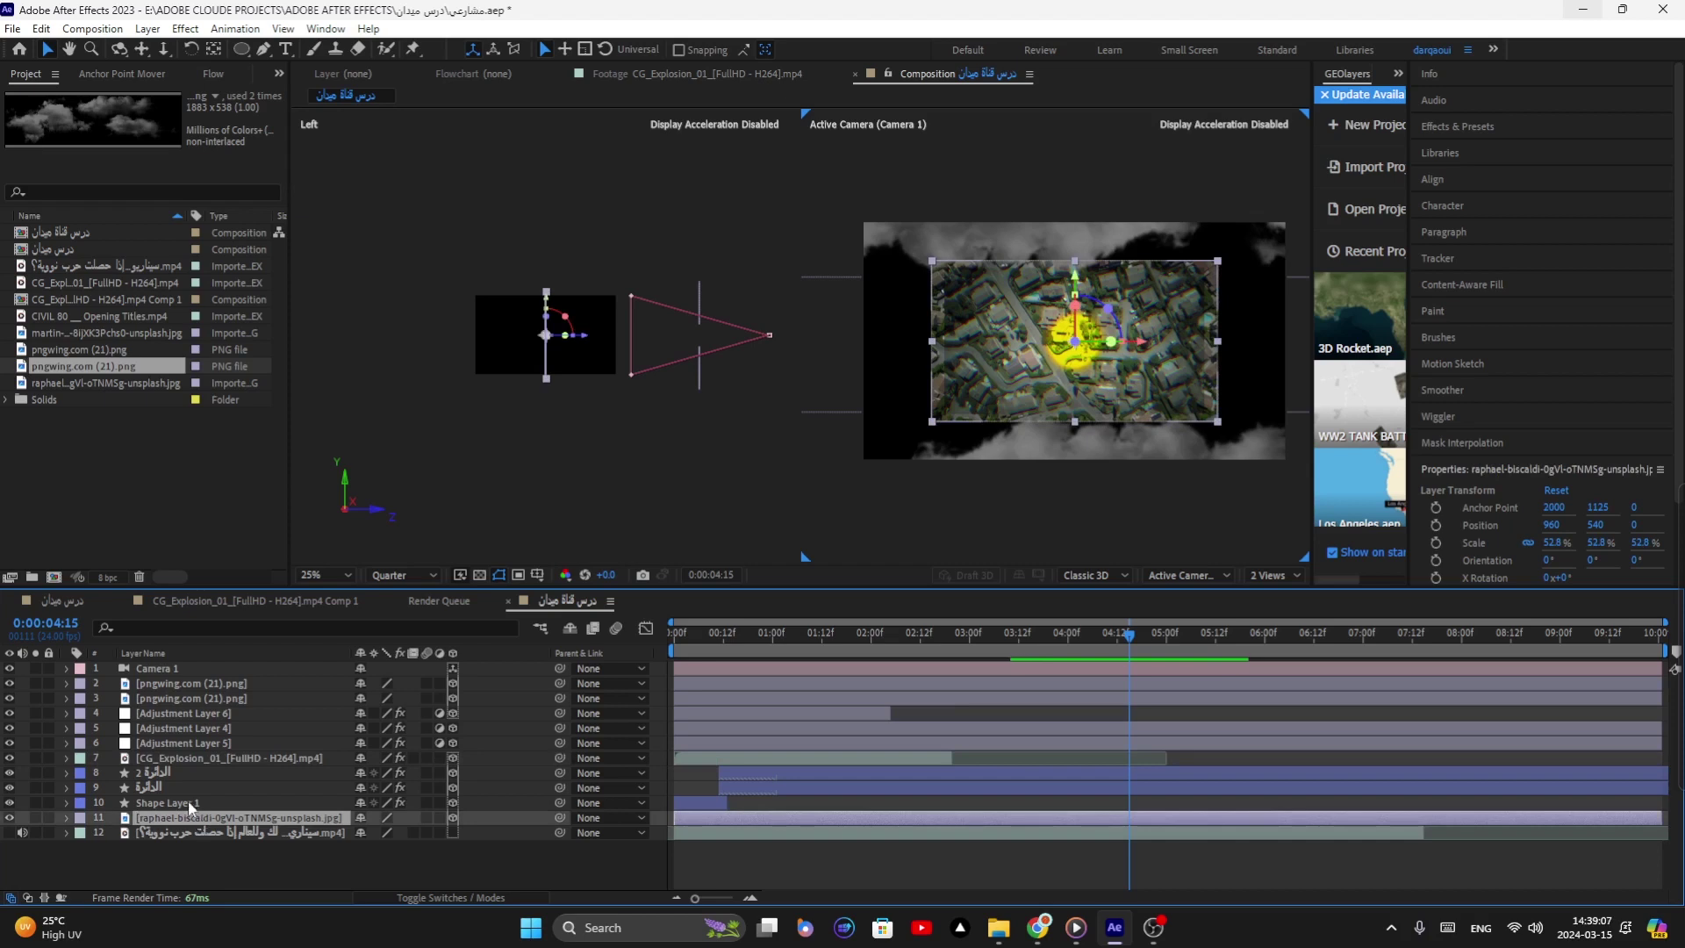
{"action": "left_click", "coordinate": [191, 803], "text": "ctrl"}
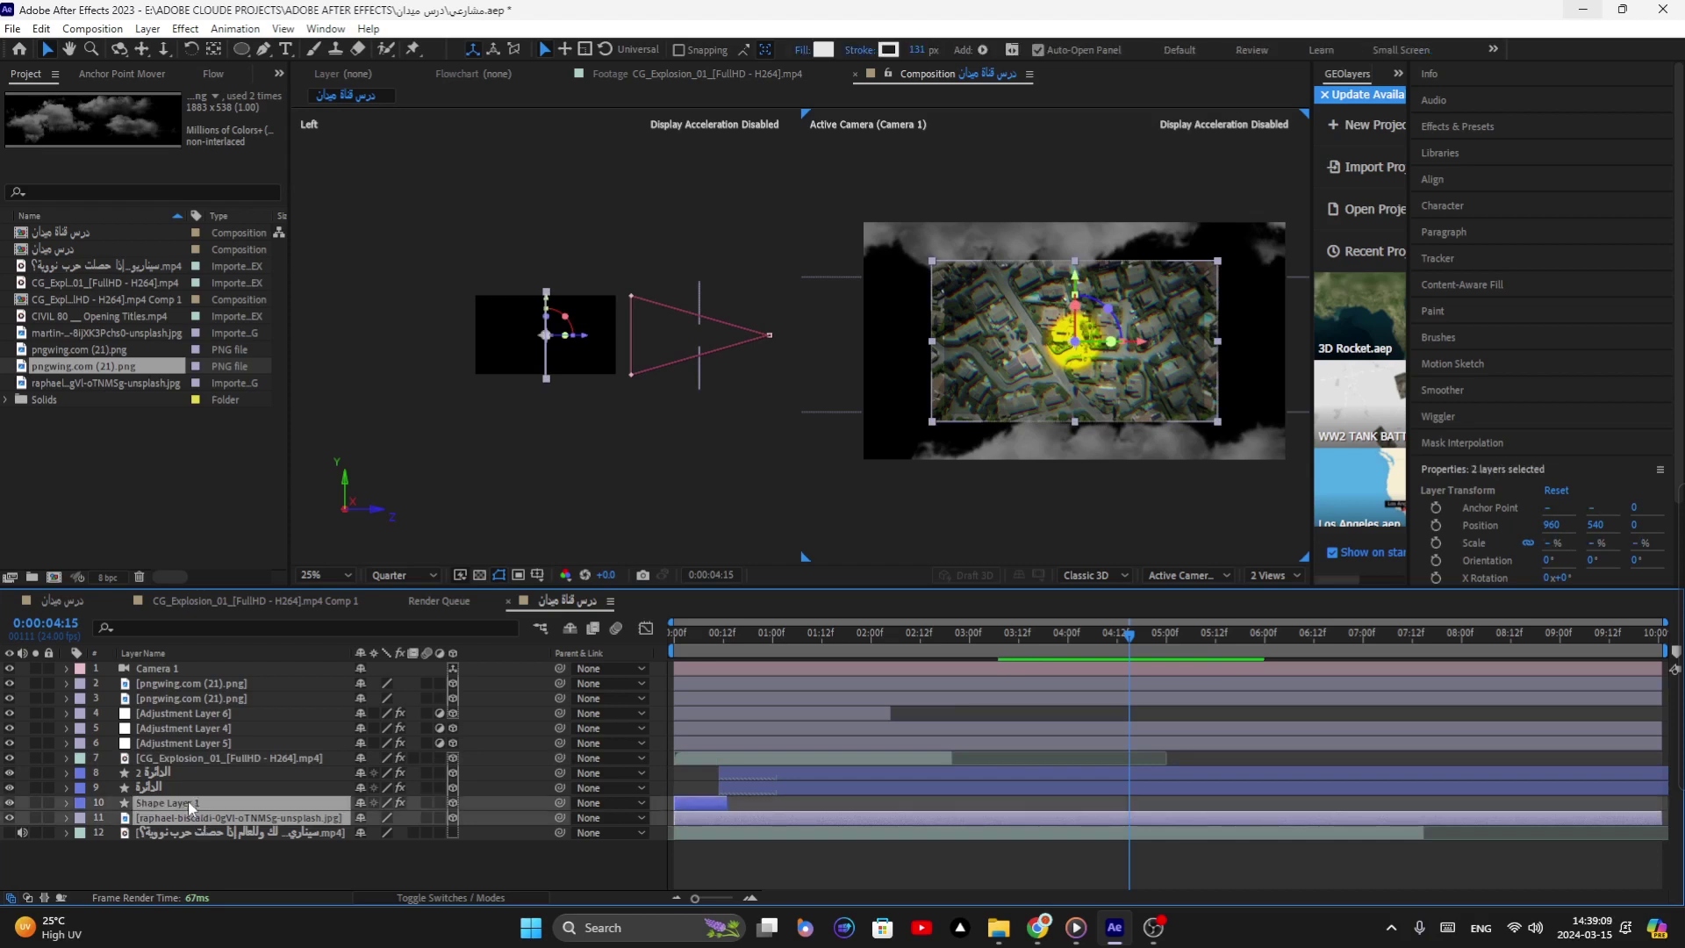
{"action": "left_click", "coordinate": [182, 787], "text": "ctrl"}
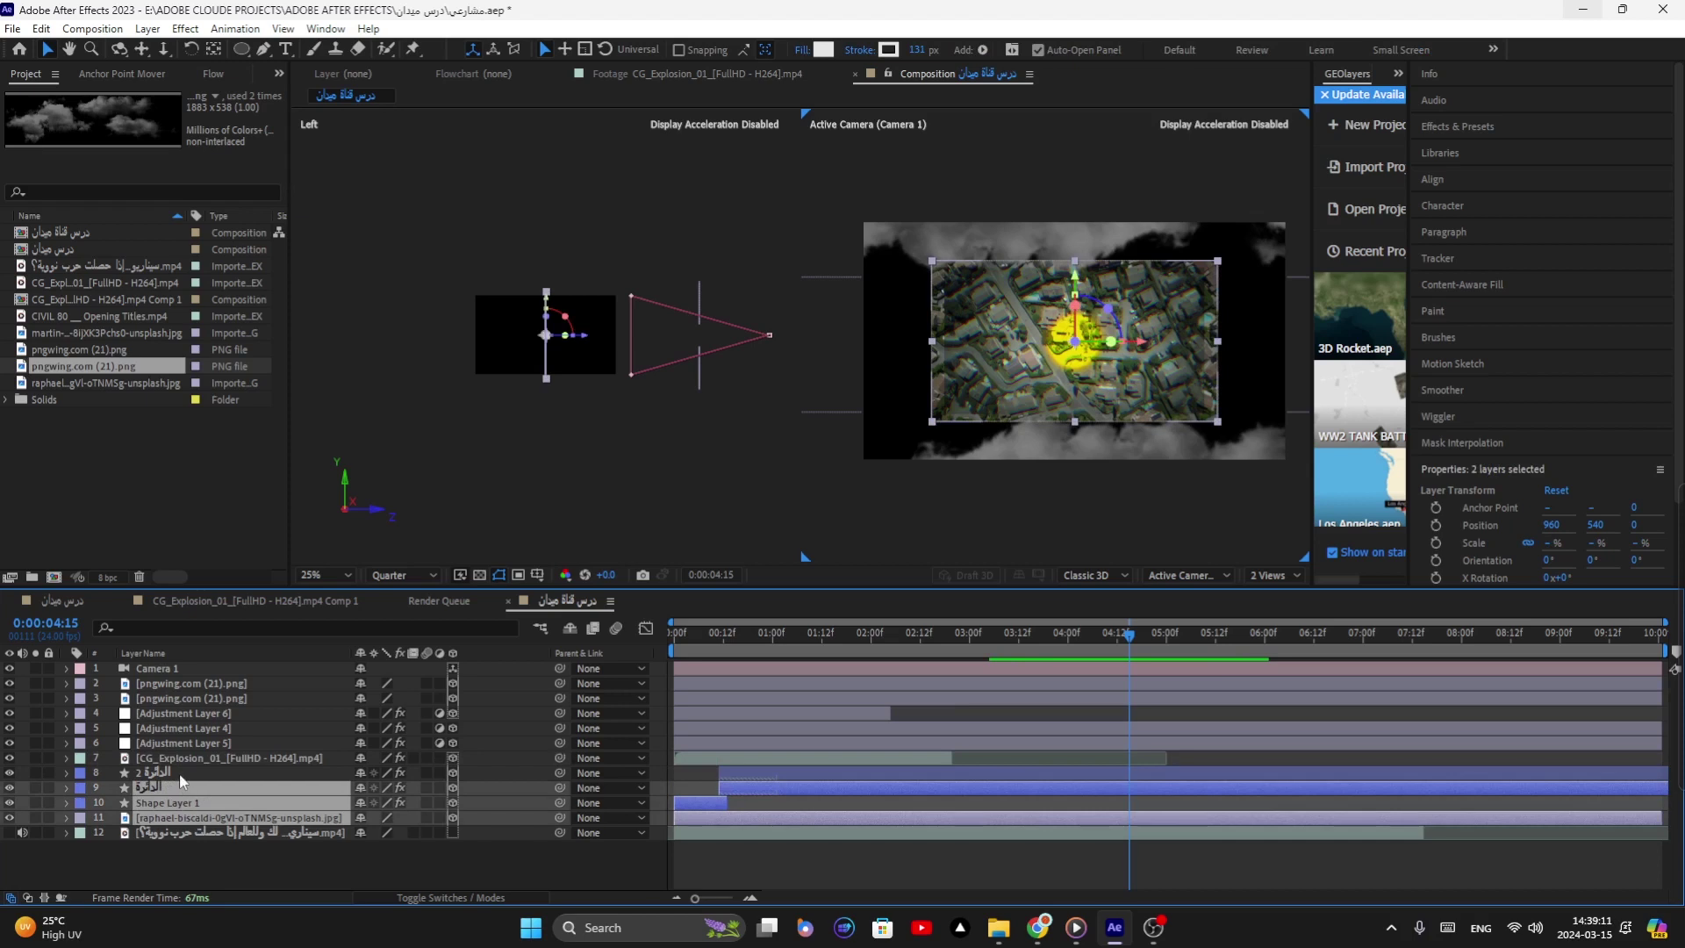
{"action": "left_click", "coordinate": [179, 773], "text": "ctrl"}
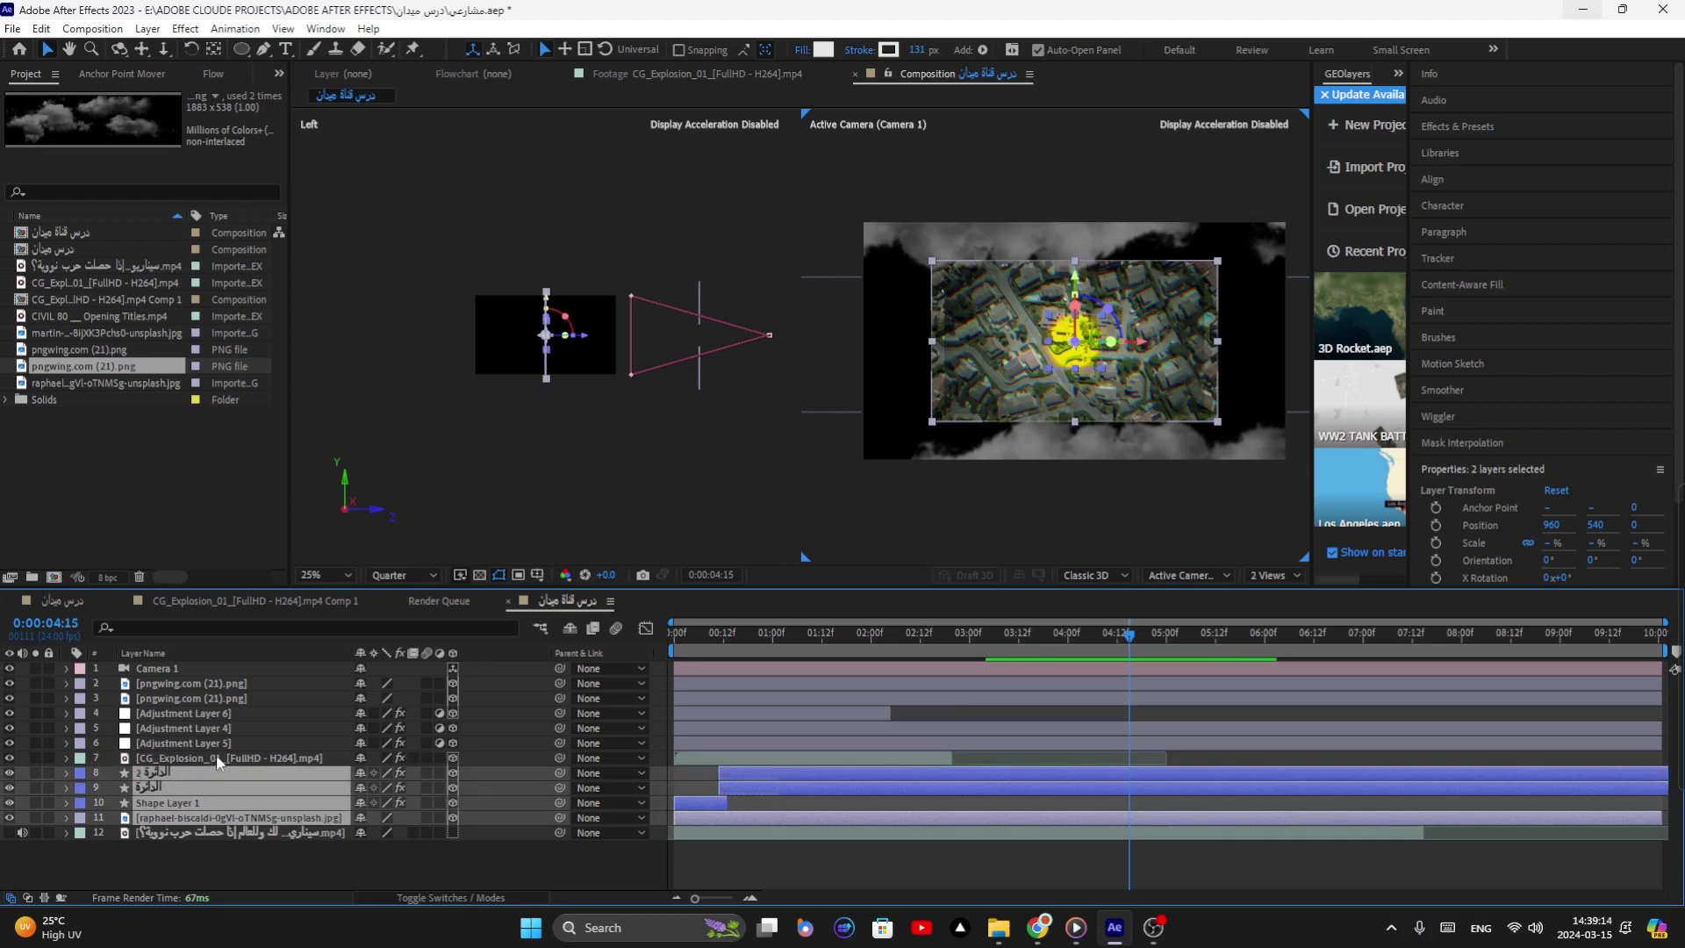
{"action": "left_click", "coordinate": [217, 759], "text": "ctrl"}
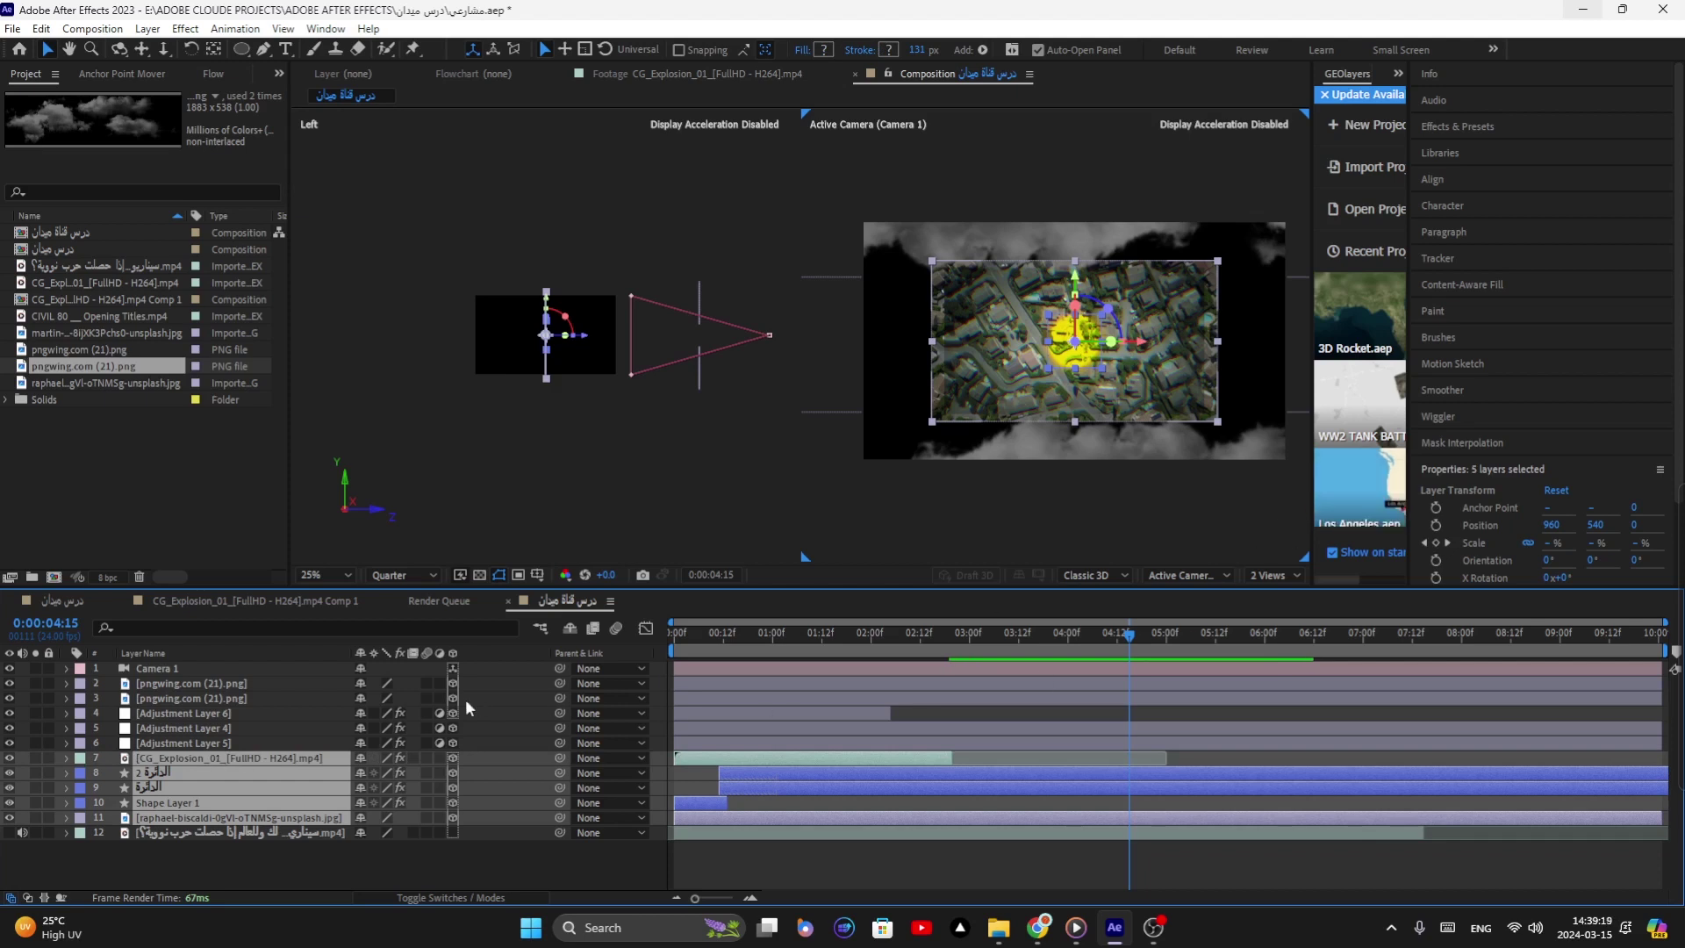
{"action": "key", "text": "s"}
{"action": "left_click_drag", "start_coordinate": [383, 763], "coordinate": [419, 762]}
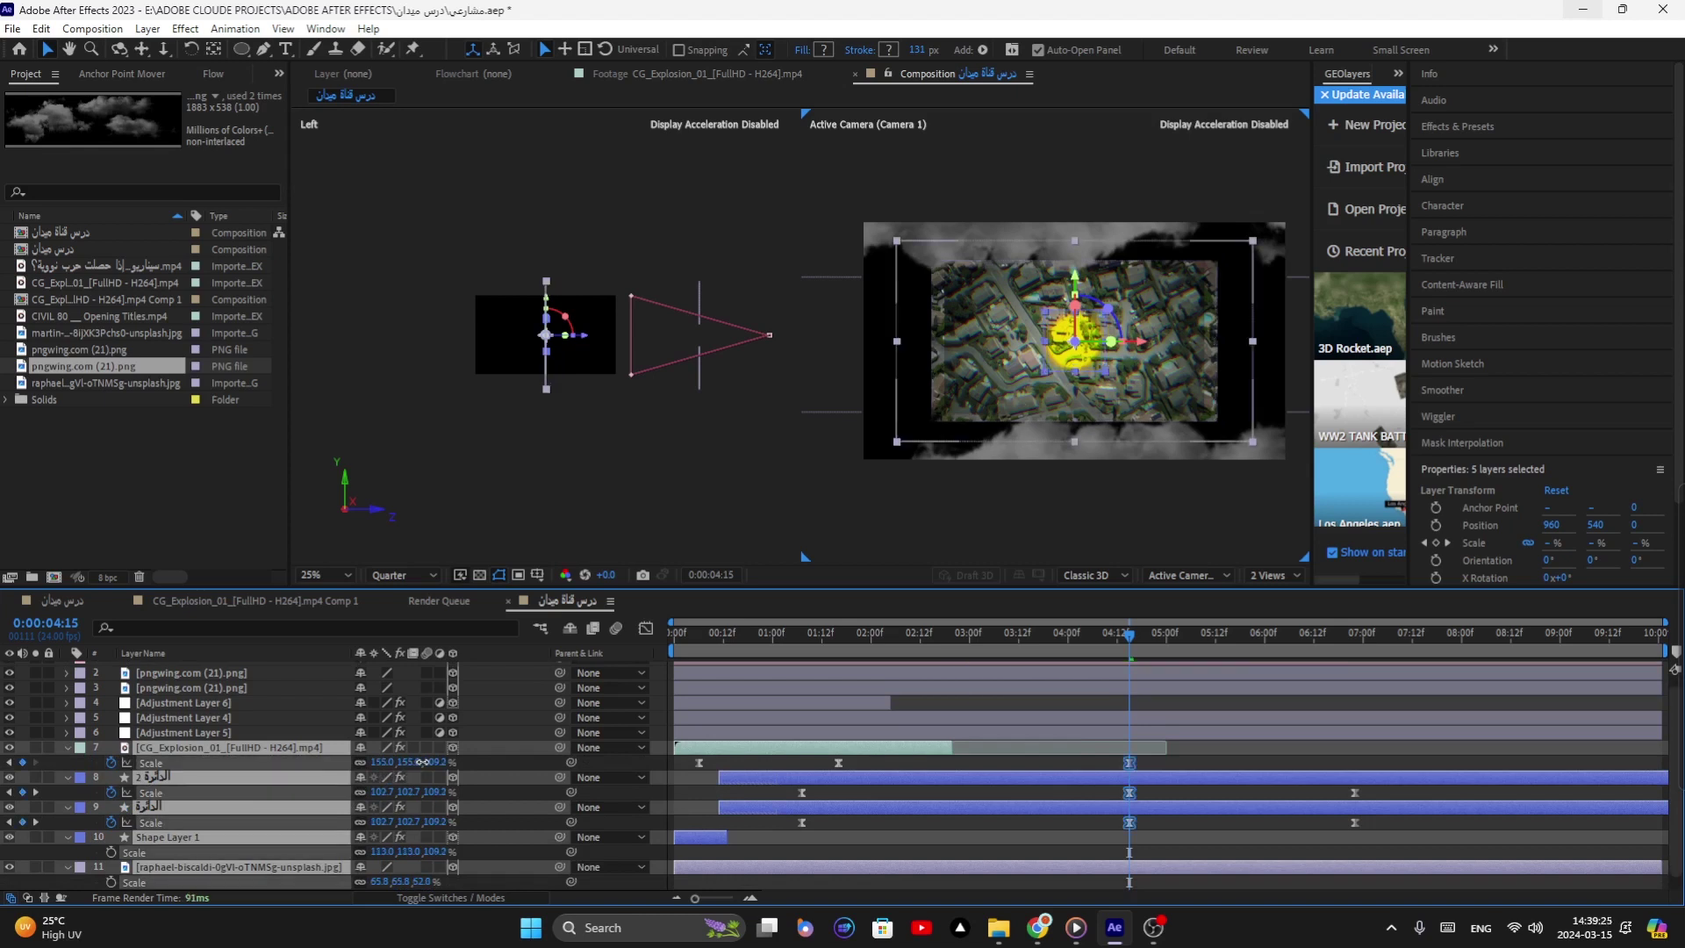
{"action": "left_click_drag", "start_coordinate": [422, 761], "coordinate": [438, 765]}
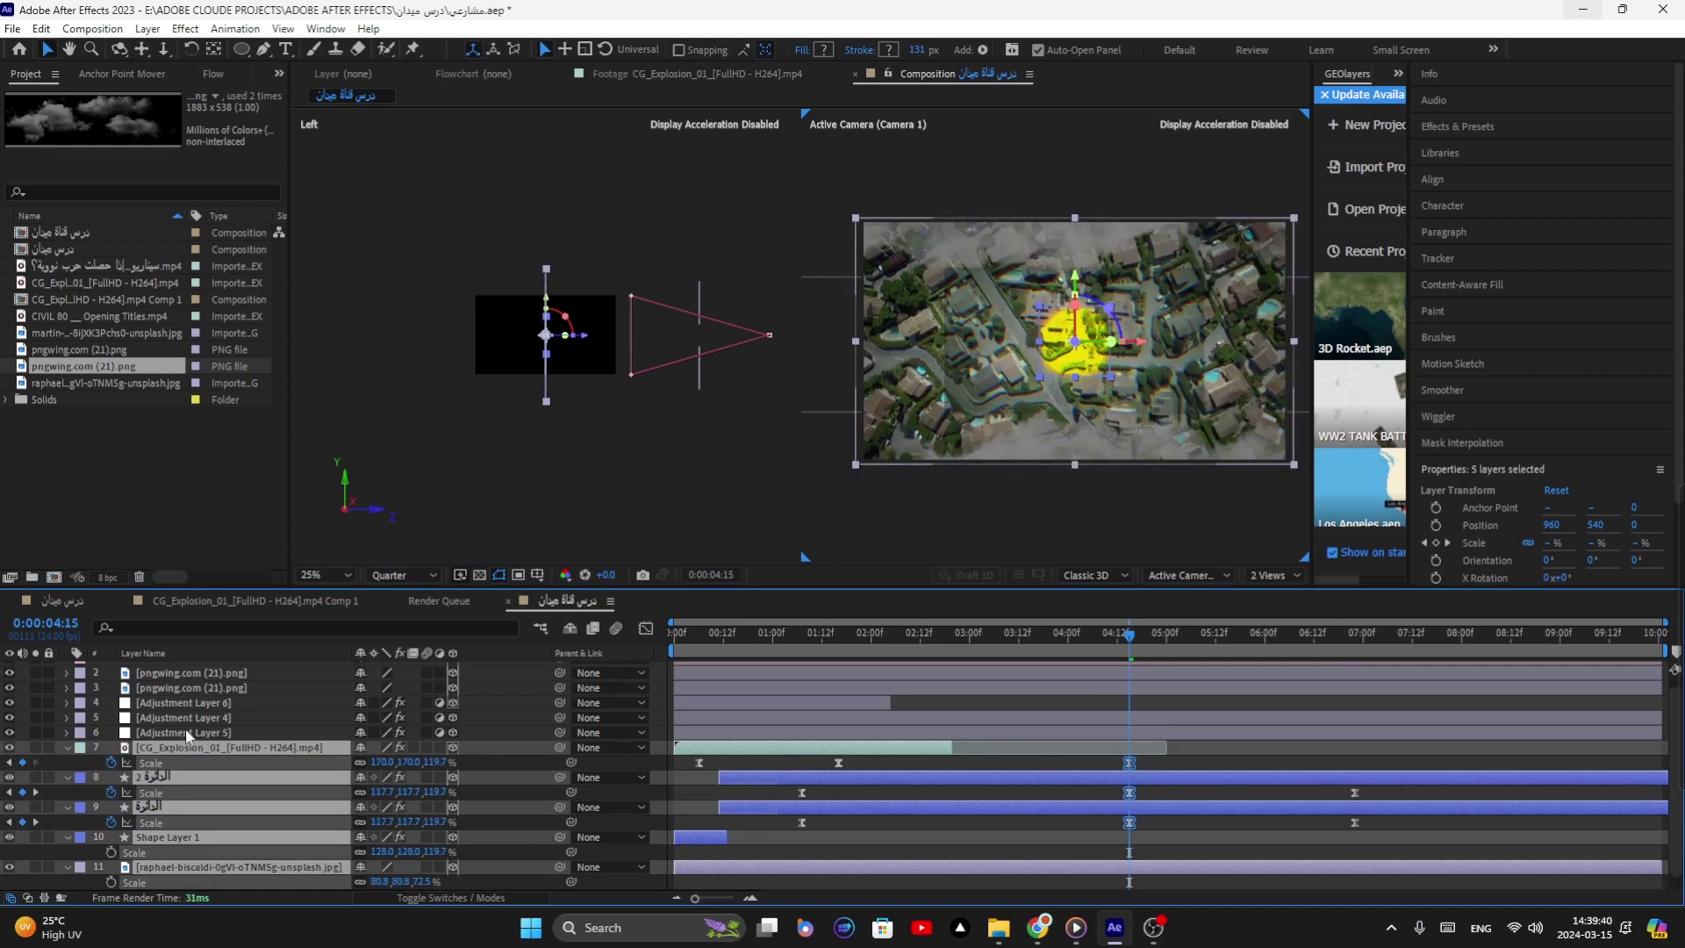
{"action": "key", "text": "s"}
Step: Scale Adjustment Layers 4, 5 and 6 together to 174% so they cover the whole camera frame
{"action": "left_click", "coordinate": [161, 739]}
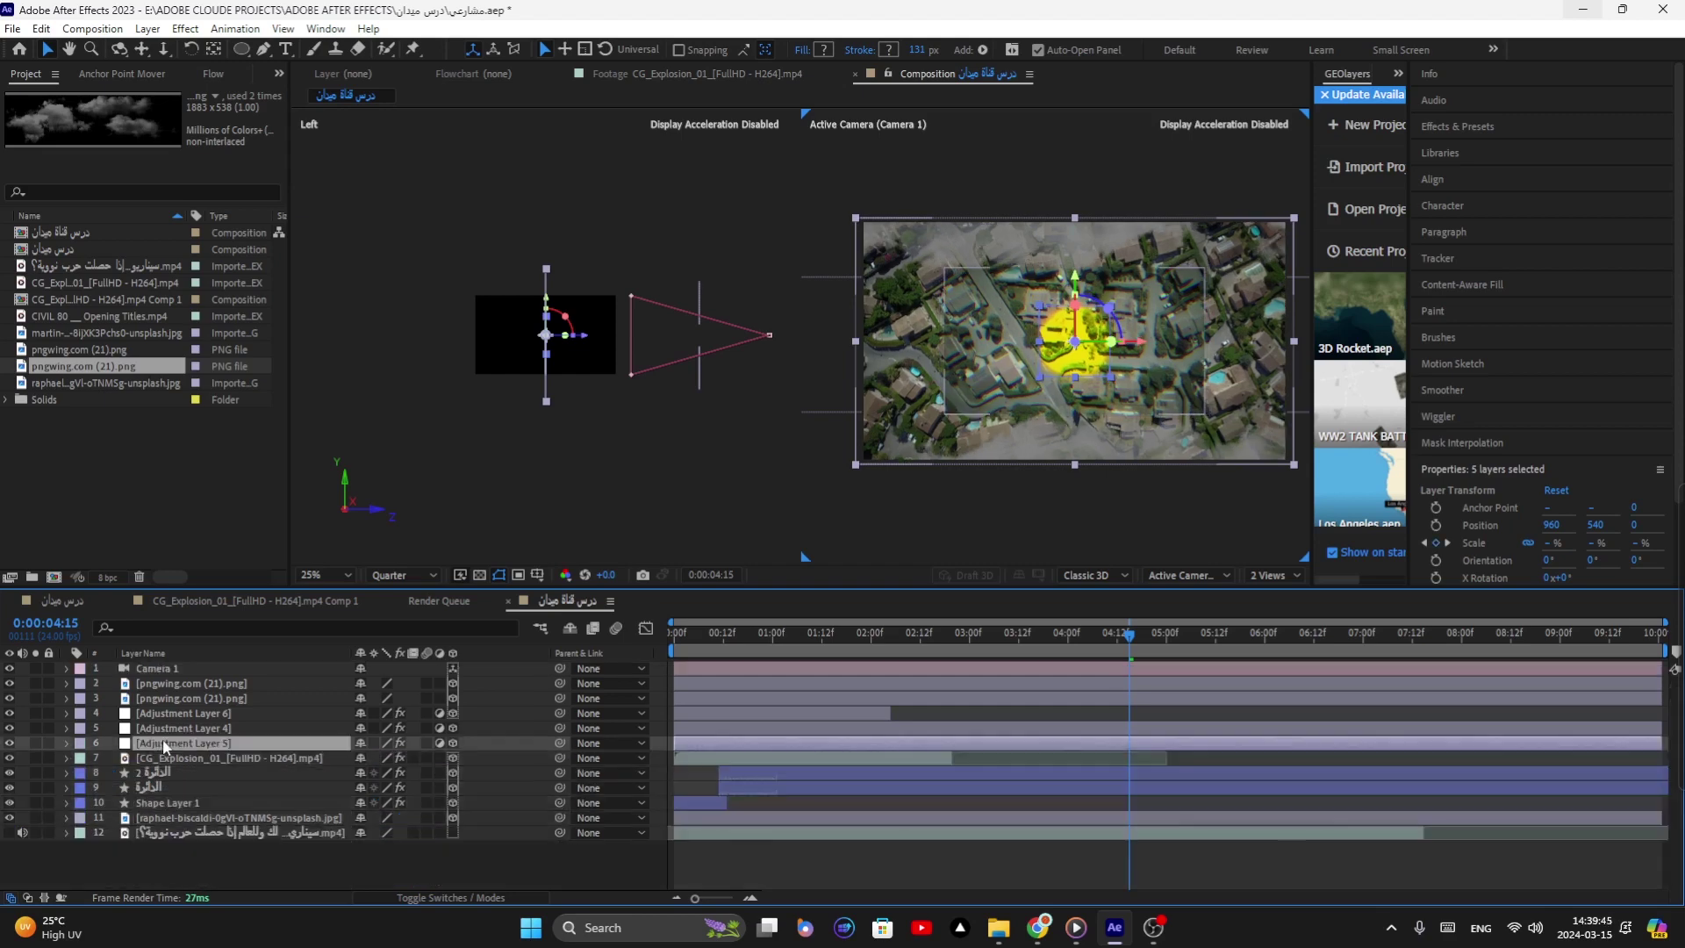
{"action": "left_click", "coordinate": [161, 711], "text": "shift"}
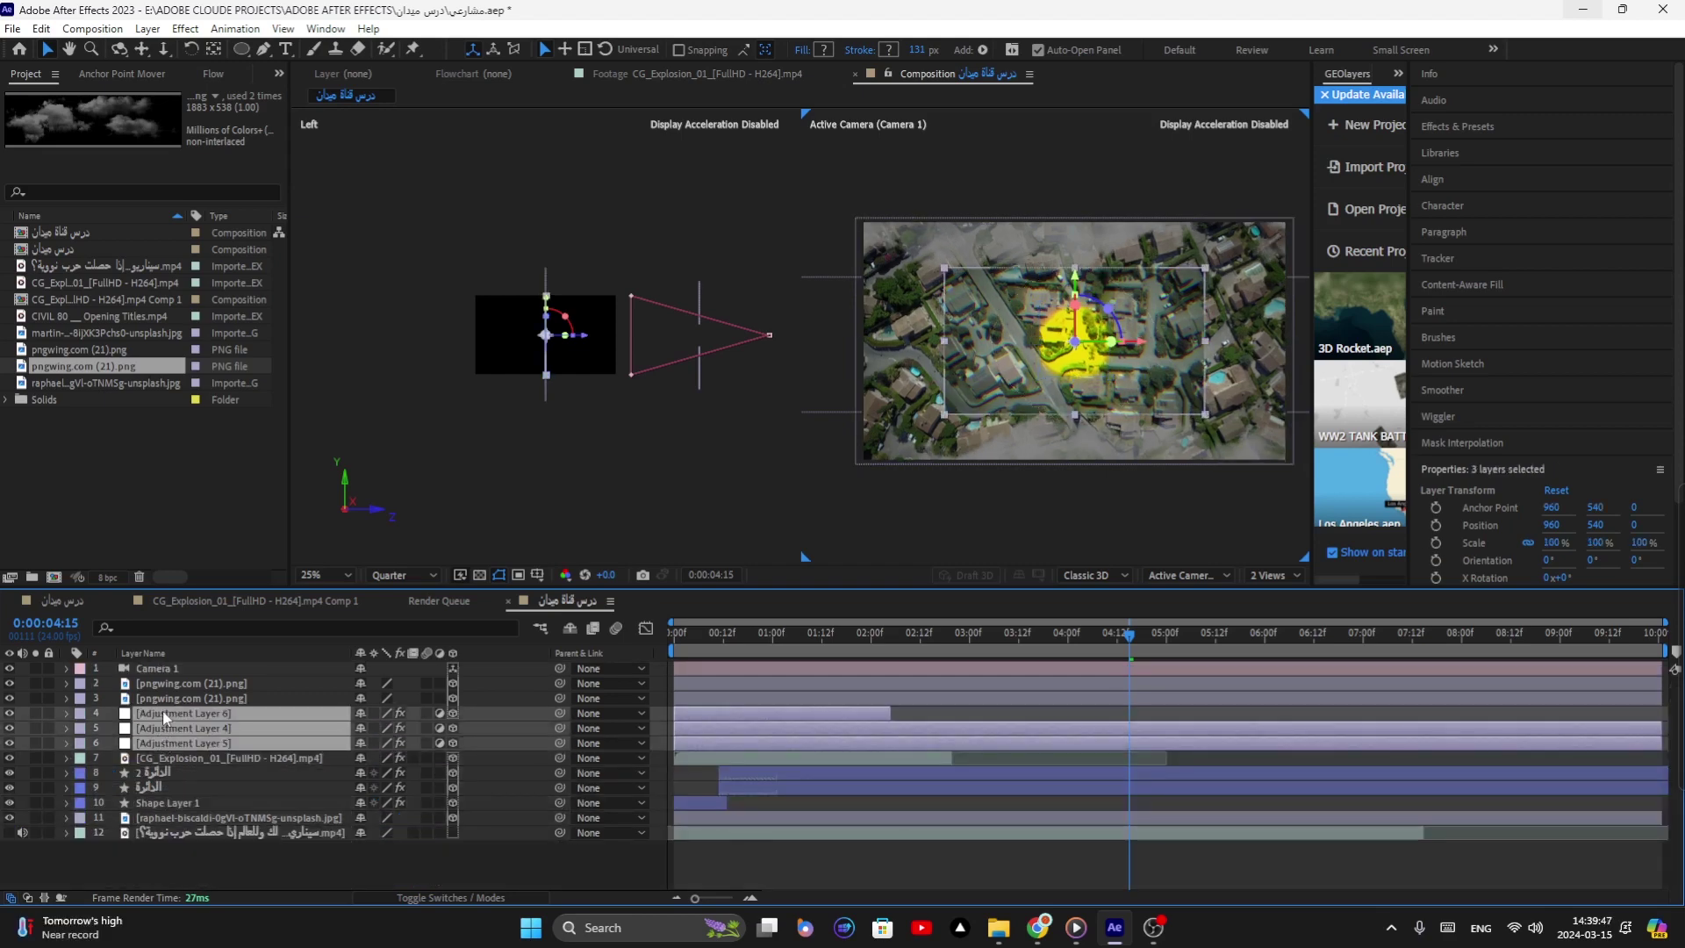
{"action": "key", "text": "s"}
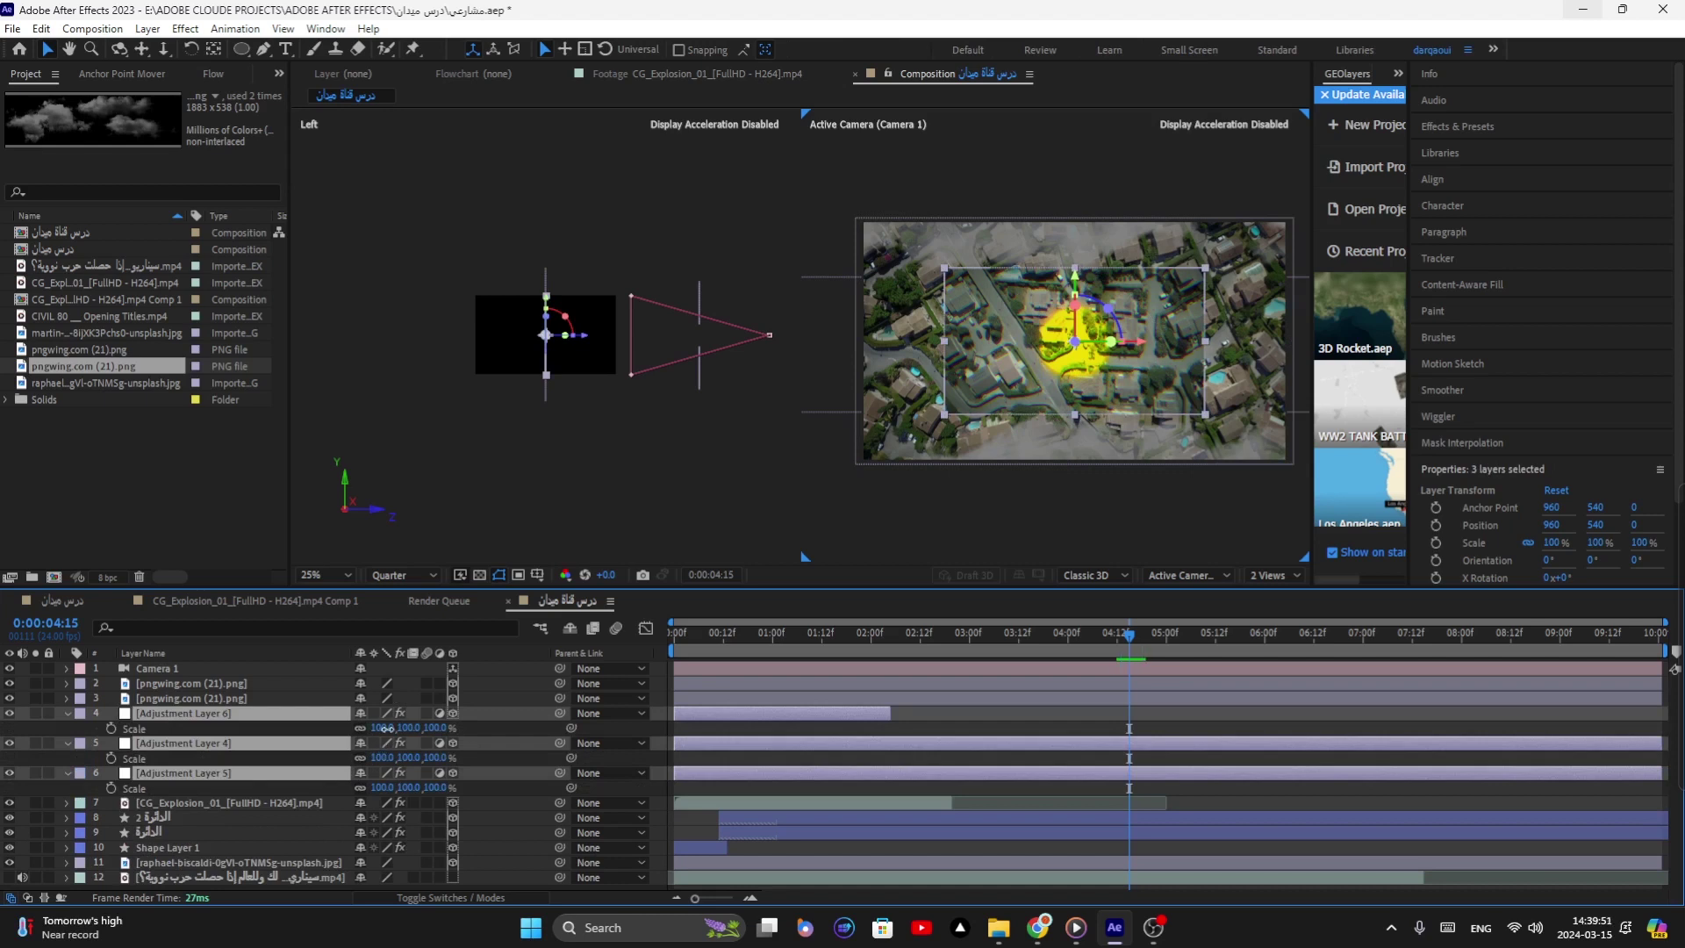
{"action": "left_click_drag", "start_coordinate": [383, 728], "coordinate": [461, 731]}
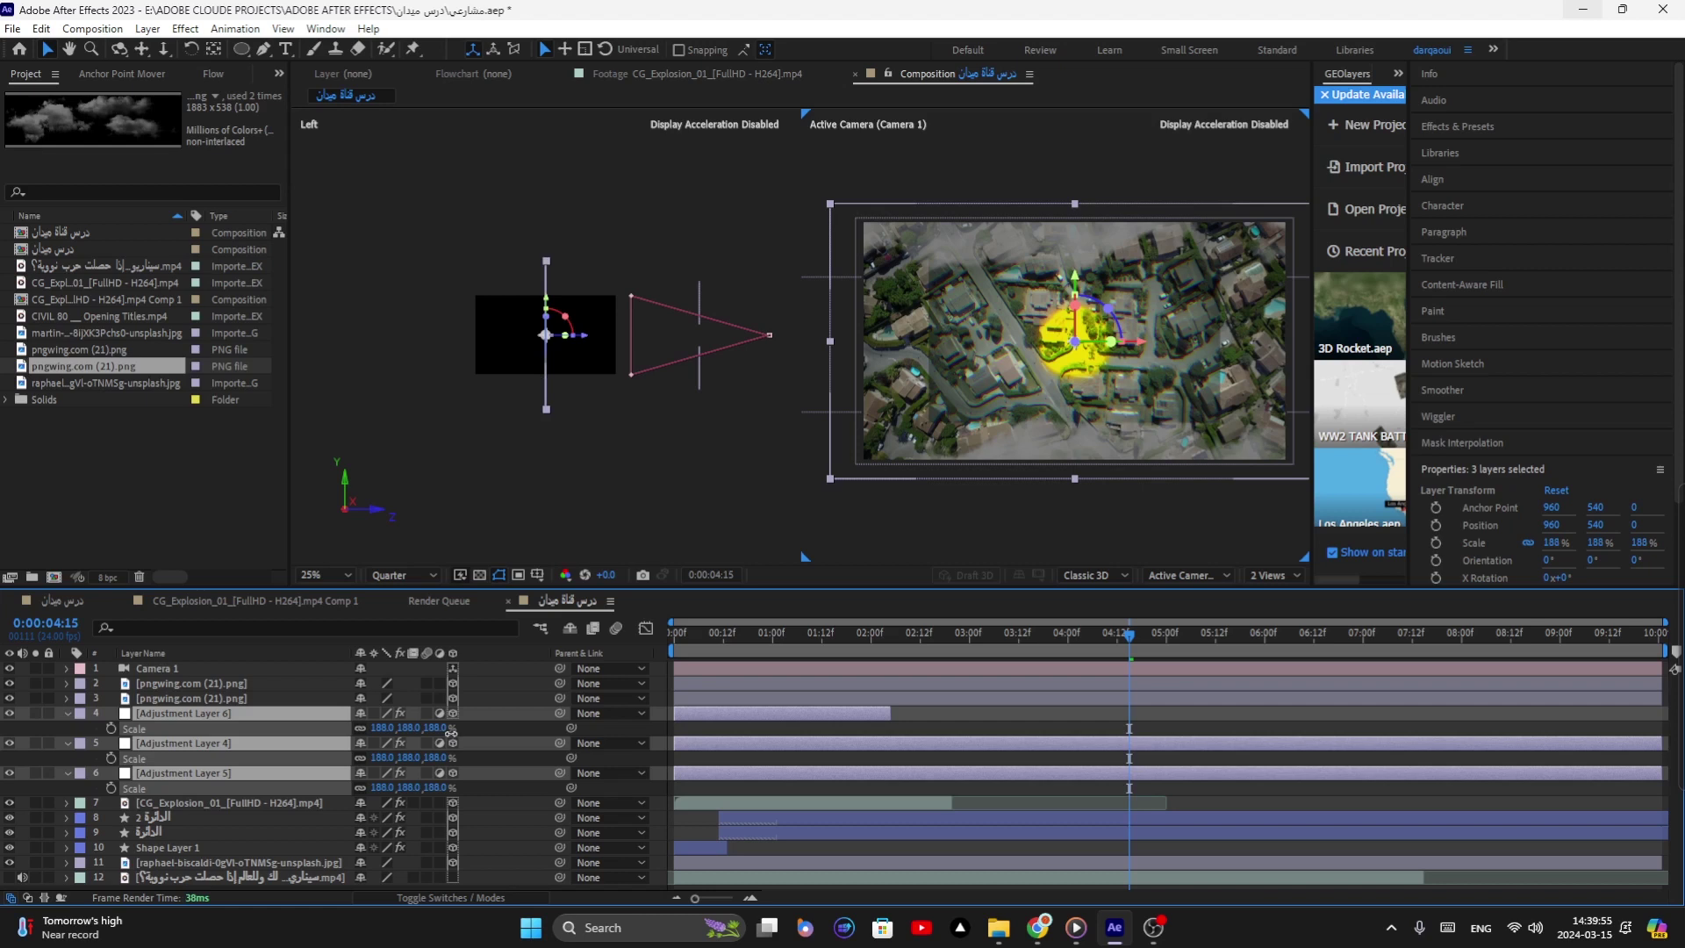
{"action": "left_click_drag", "start_coordinate": [451, 732], "coordinate": [451, 732]}
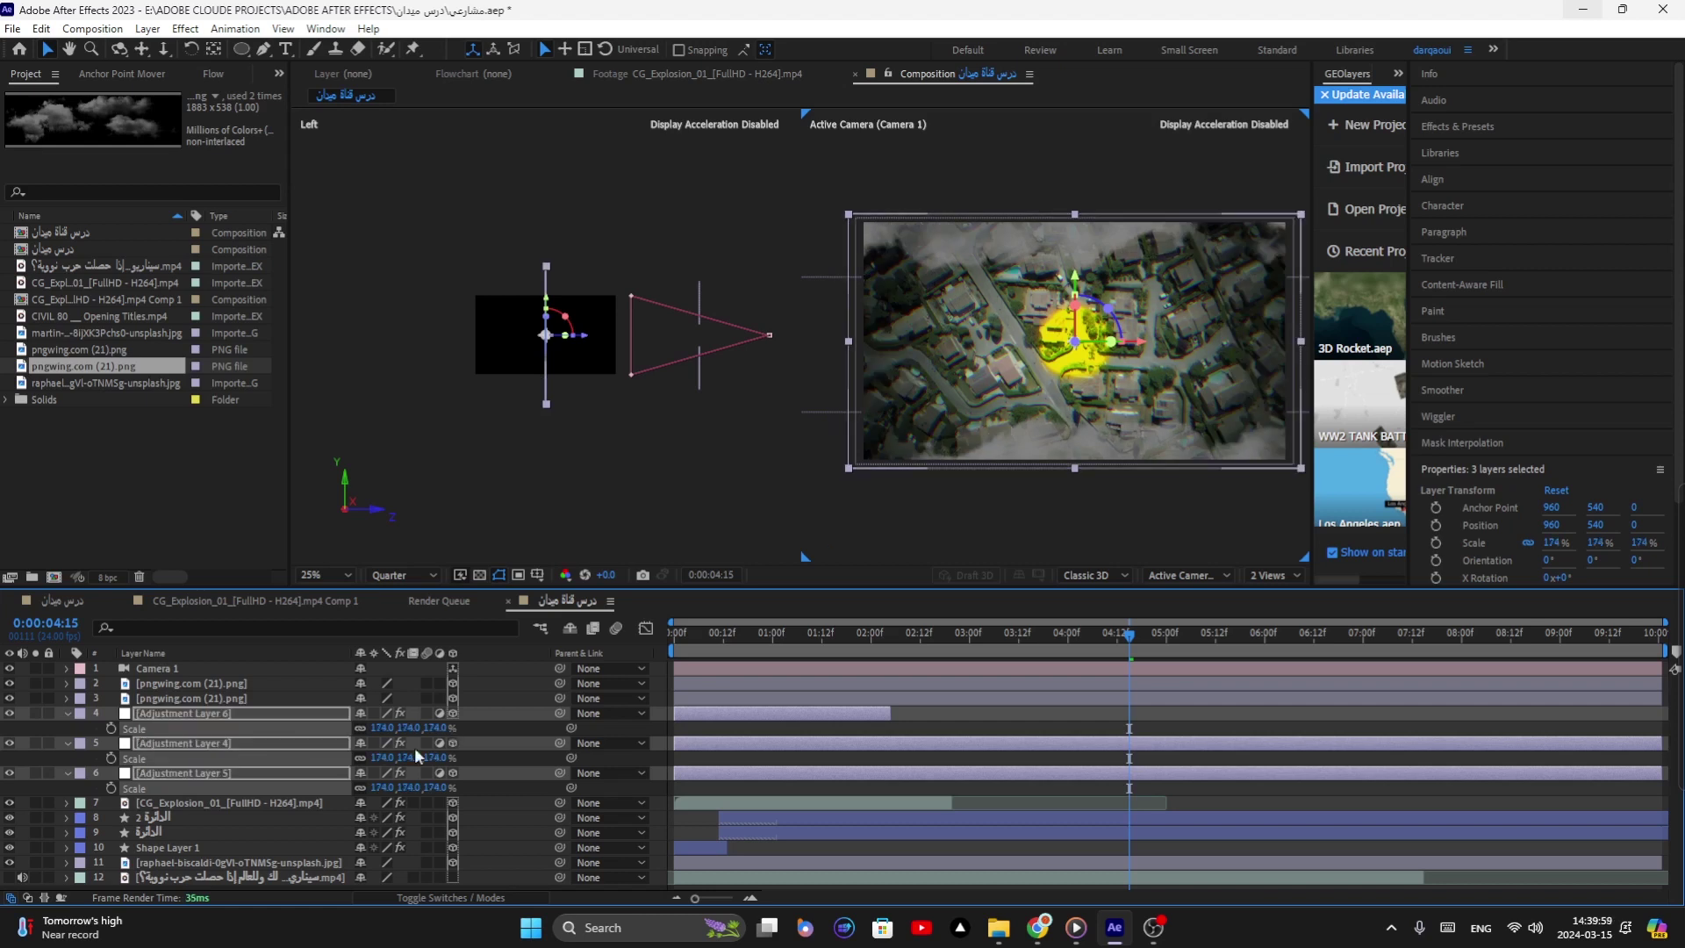
{"action": "key", "text": "s"}
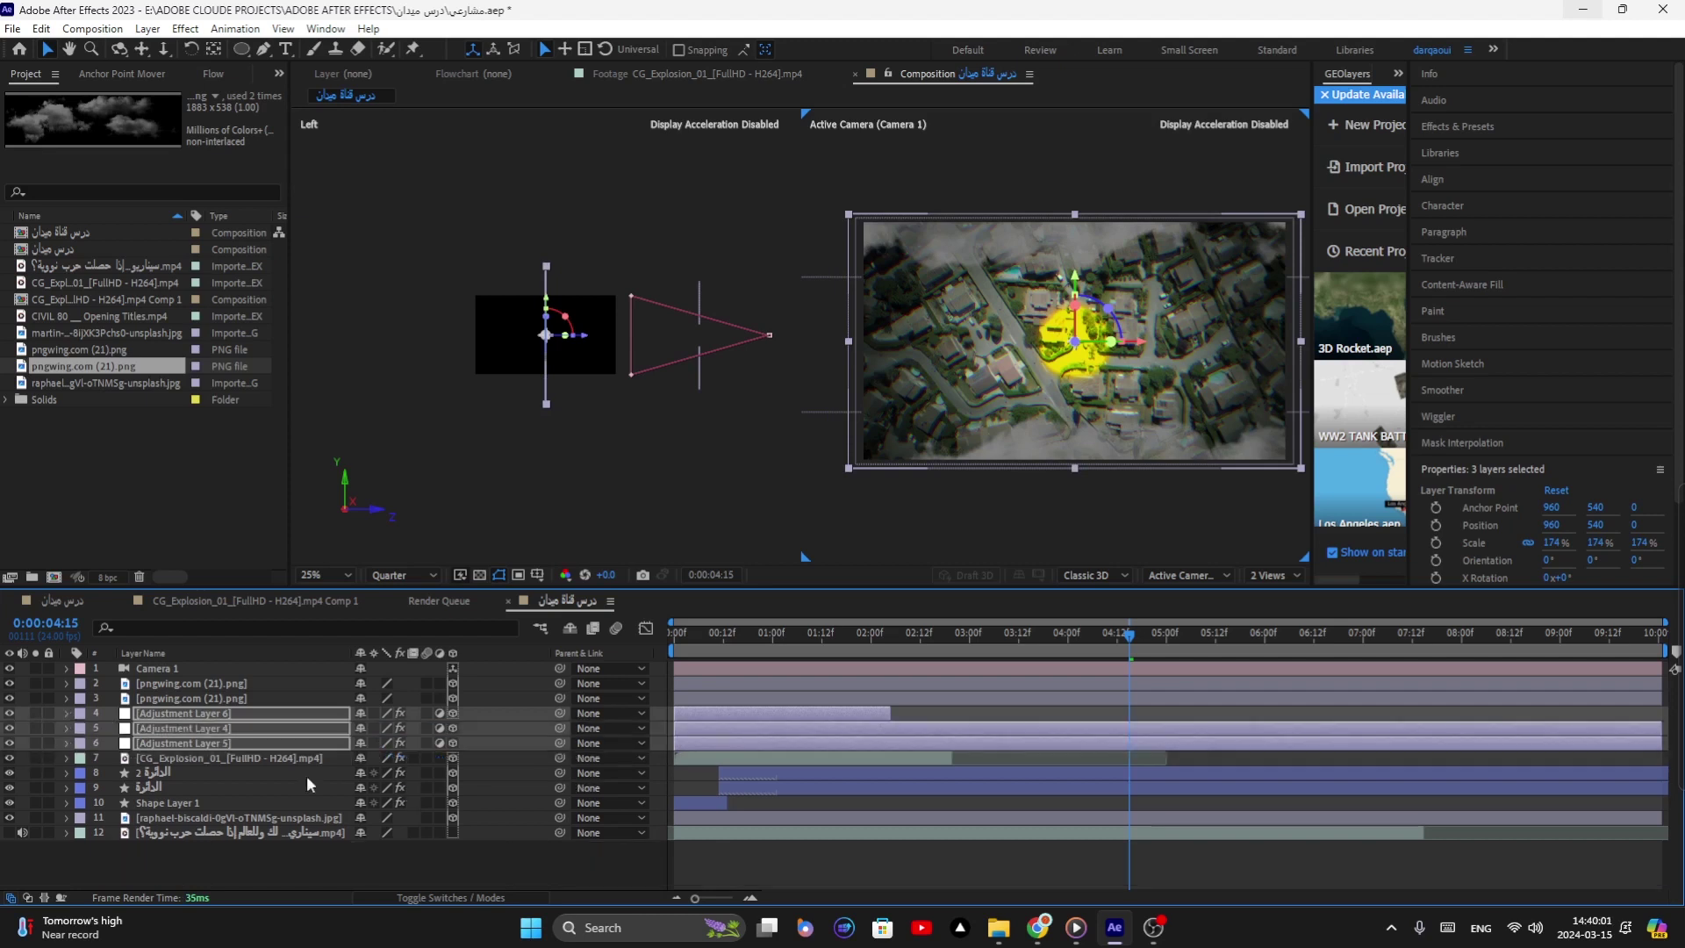
Step: Move both cloud layers below Adjustment Layer 5, directly above the explosion footage in the layer stack
{"action": "left_click", "coordinate": [197, 682]}
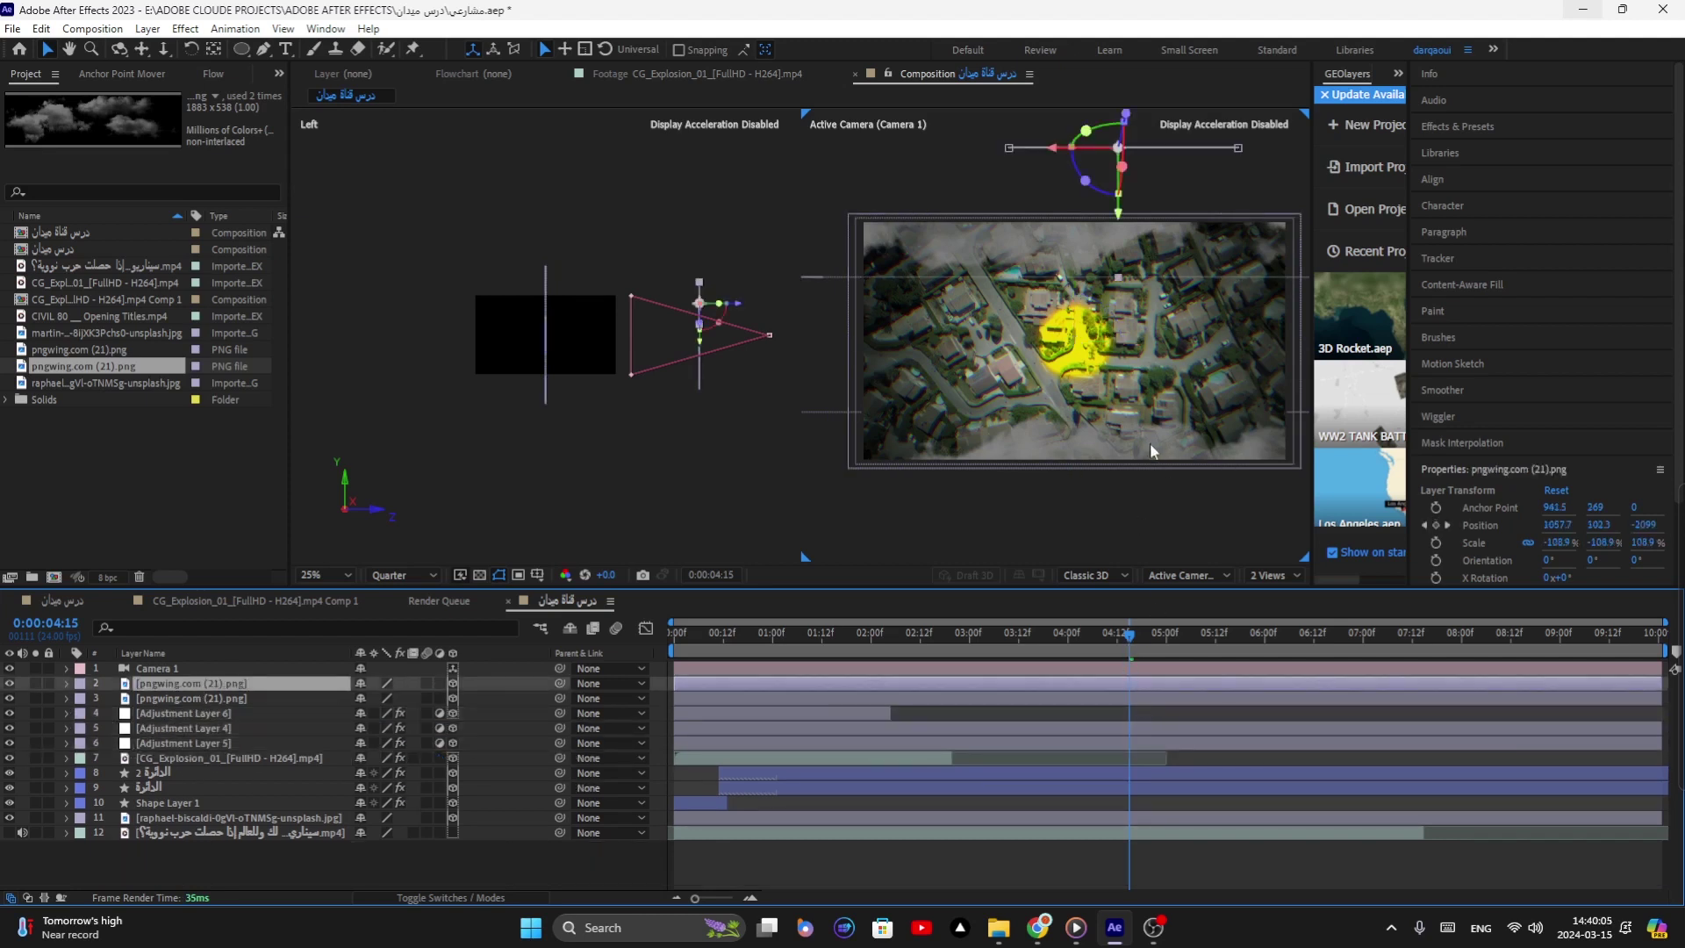
{"action": "left_click", "coordinate": [192, 697], "text": "ctrl"}
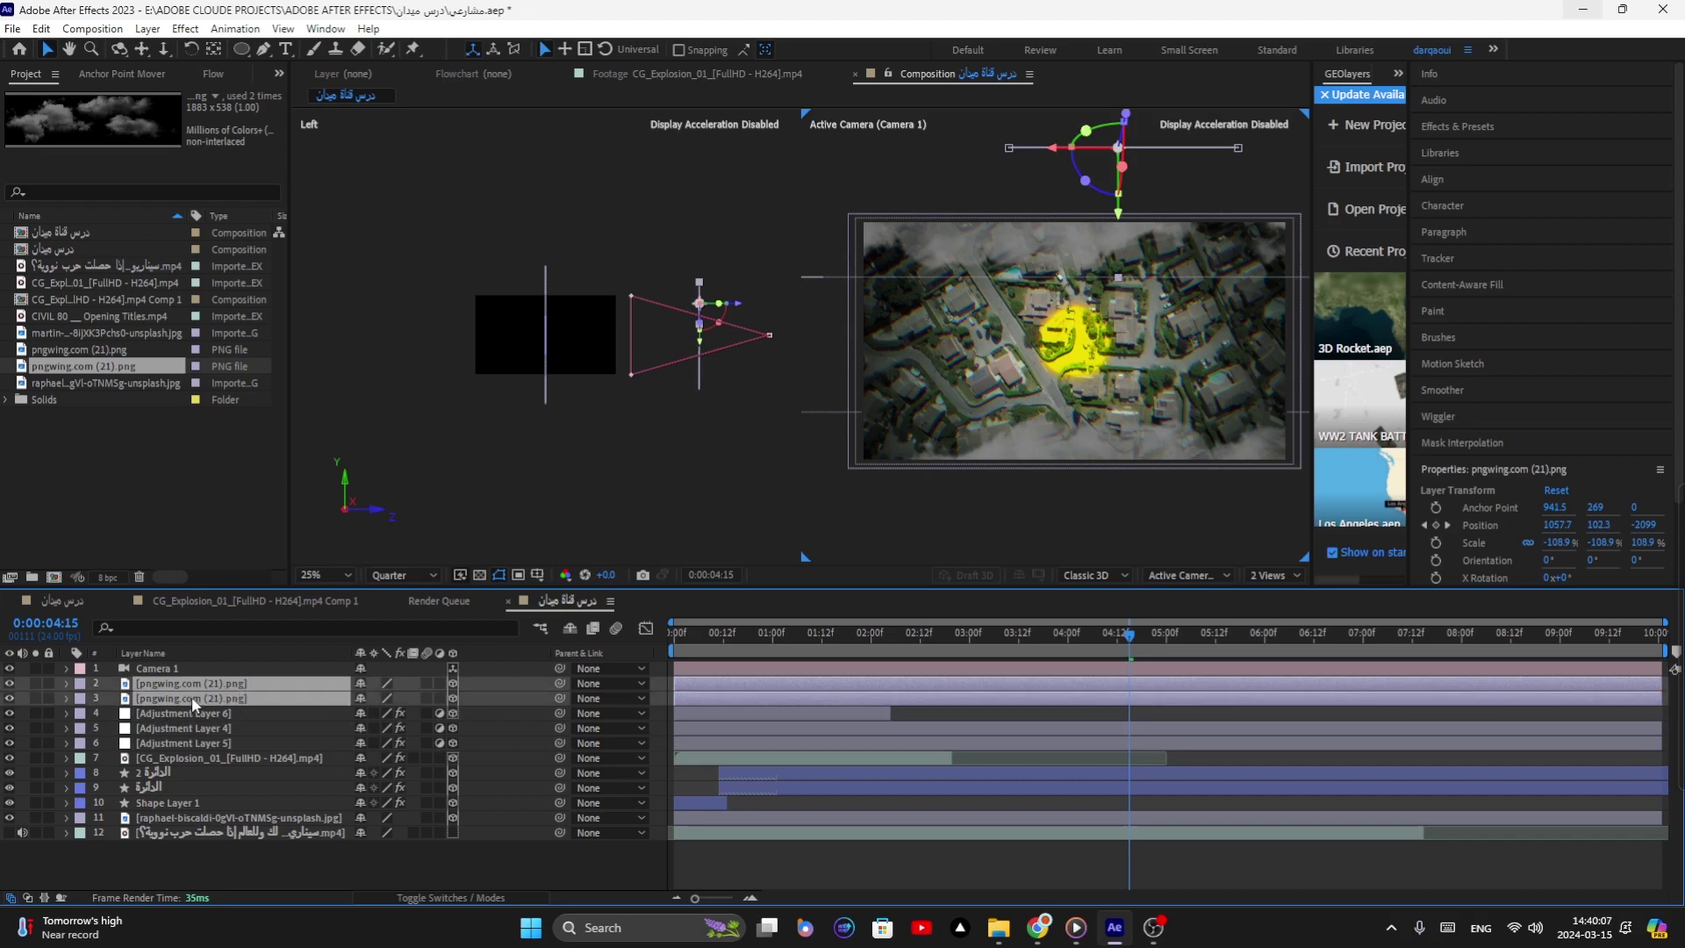
{"action": "left_click_drag", "start_coordinate": [191, 683], "coordinate": [197, 748]}
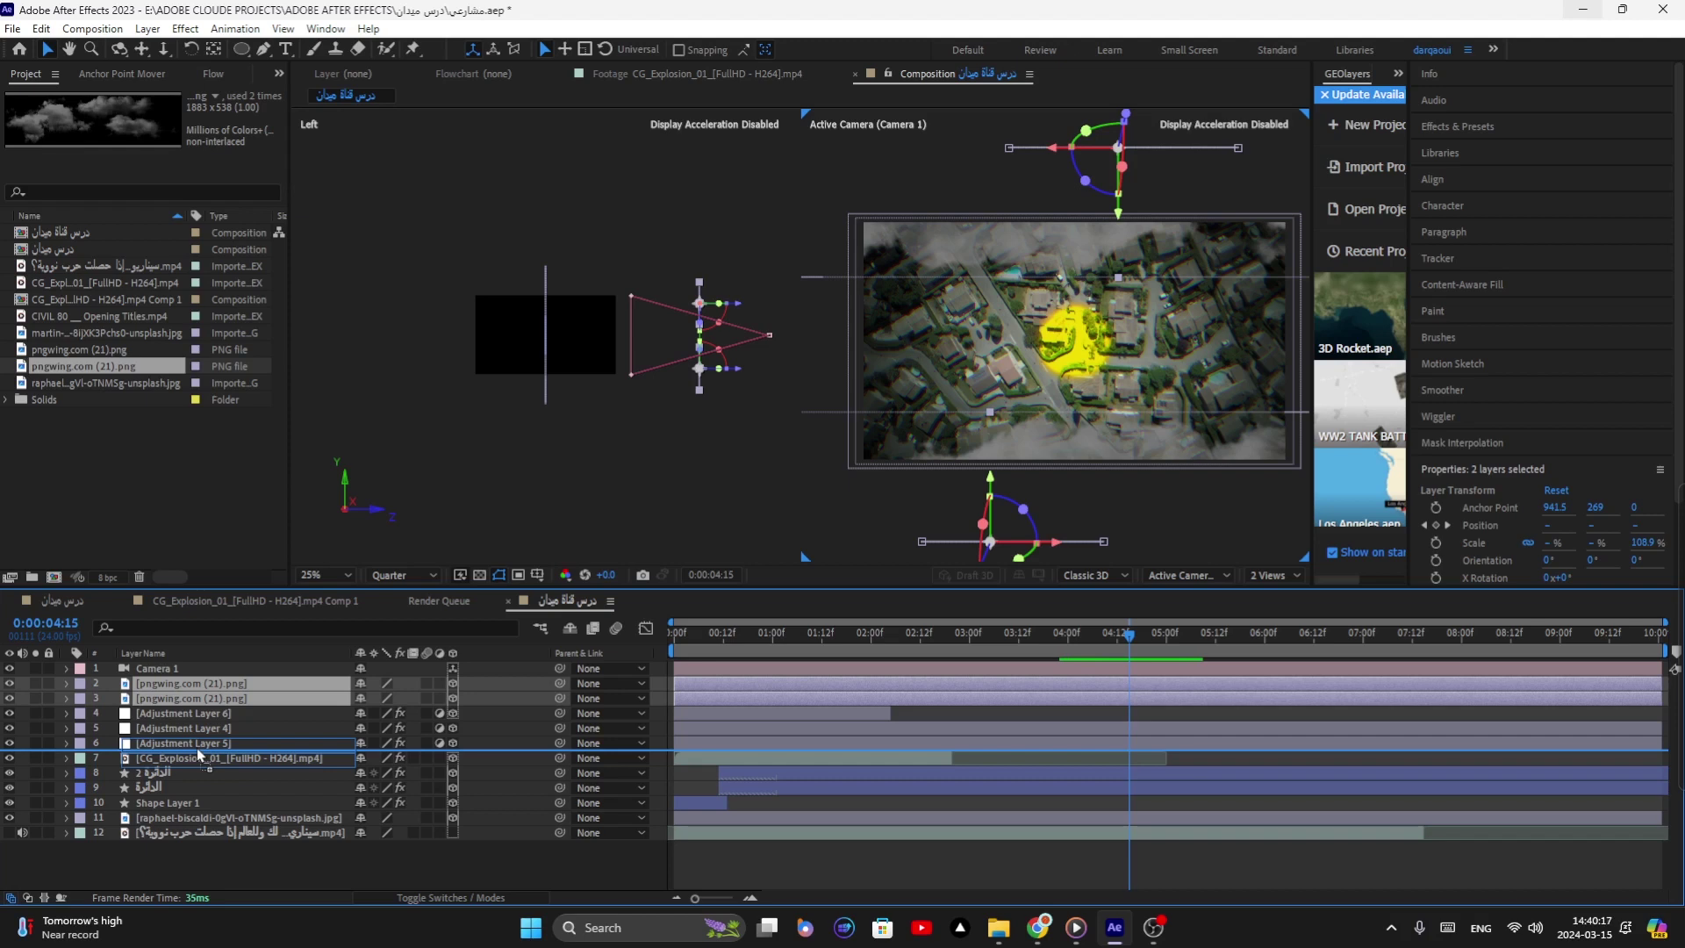
{"action": "left_click_drag", "start_coordinate": [196, 748], "coordinate": [196, 745]}
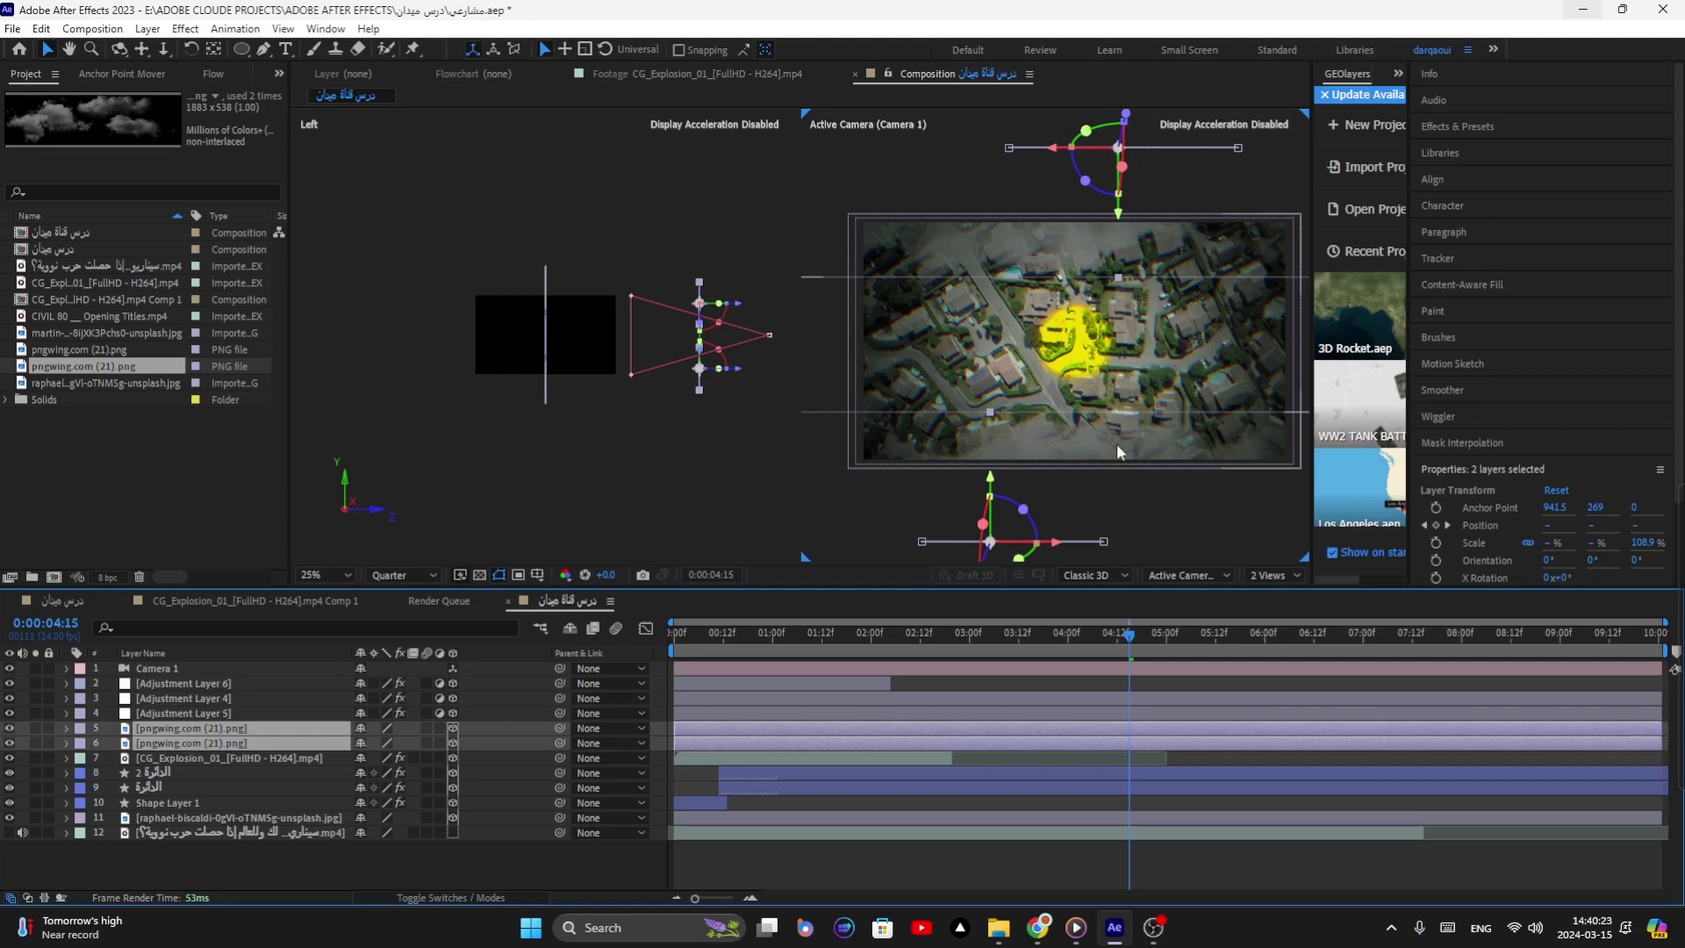
Step: Save the project and return the playhead to the first frame of the composition
{"action": "key", "text": "period"}
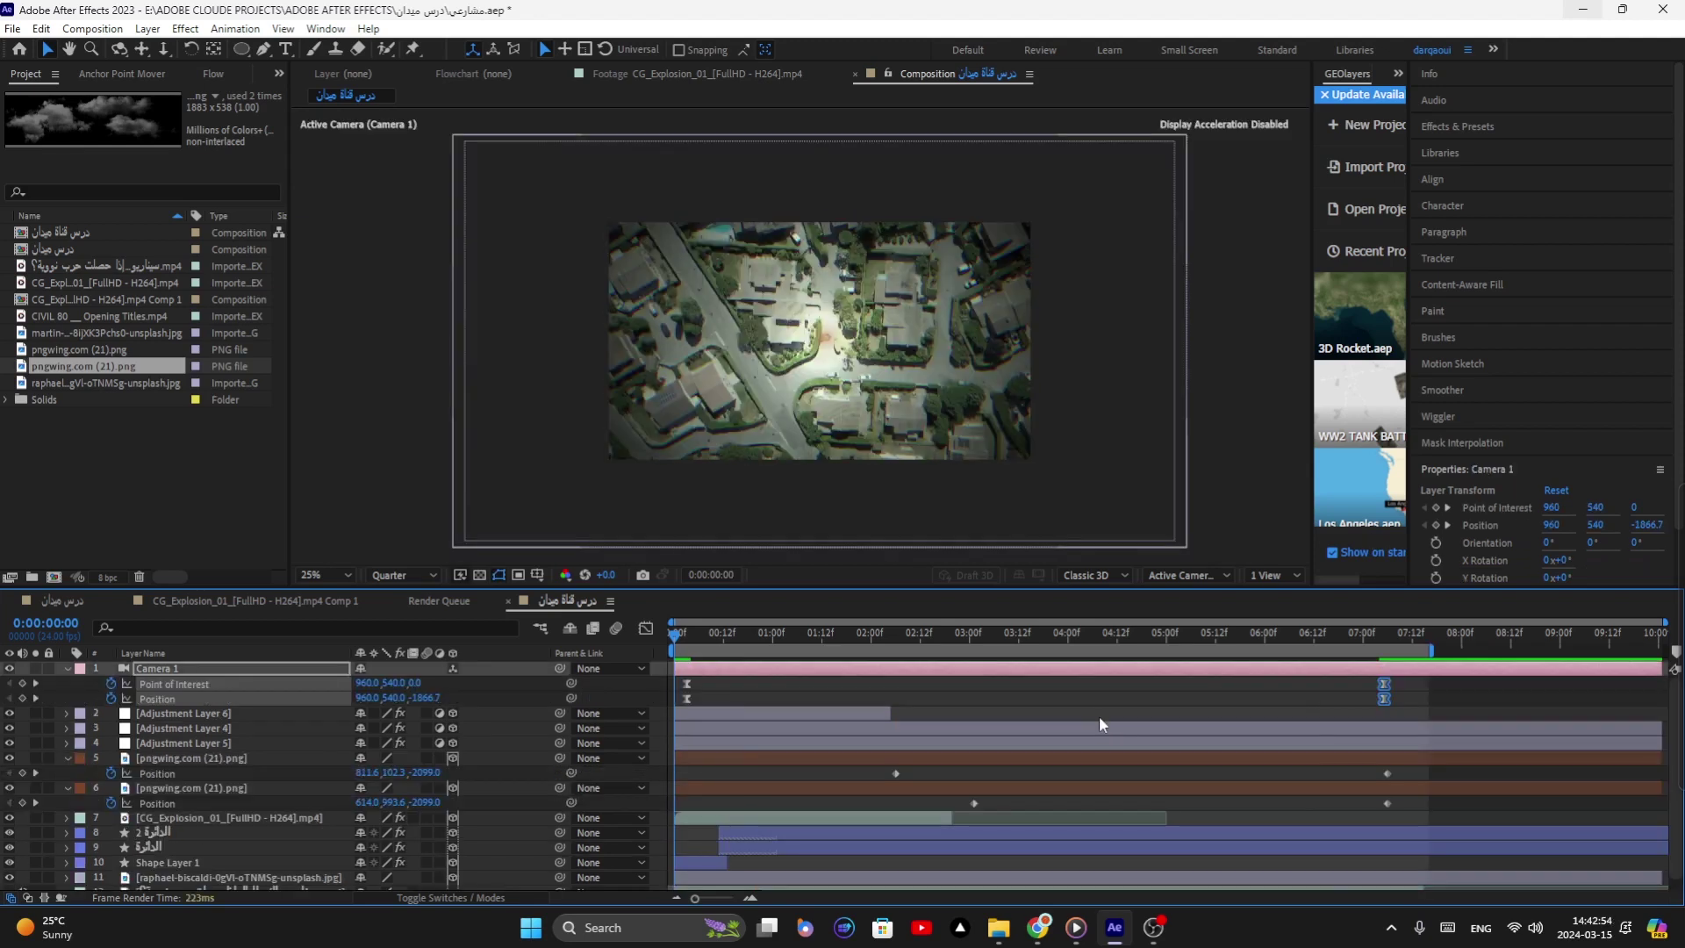
{"action": "key", "text": "ctrl+s"}
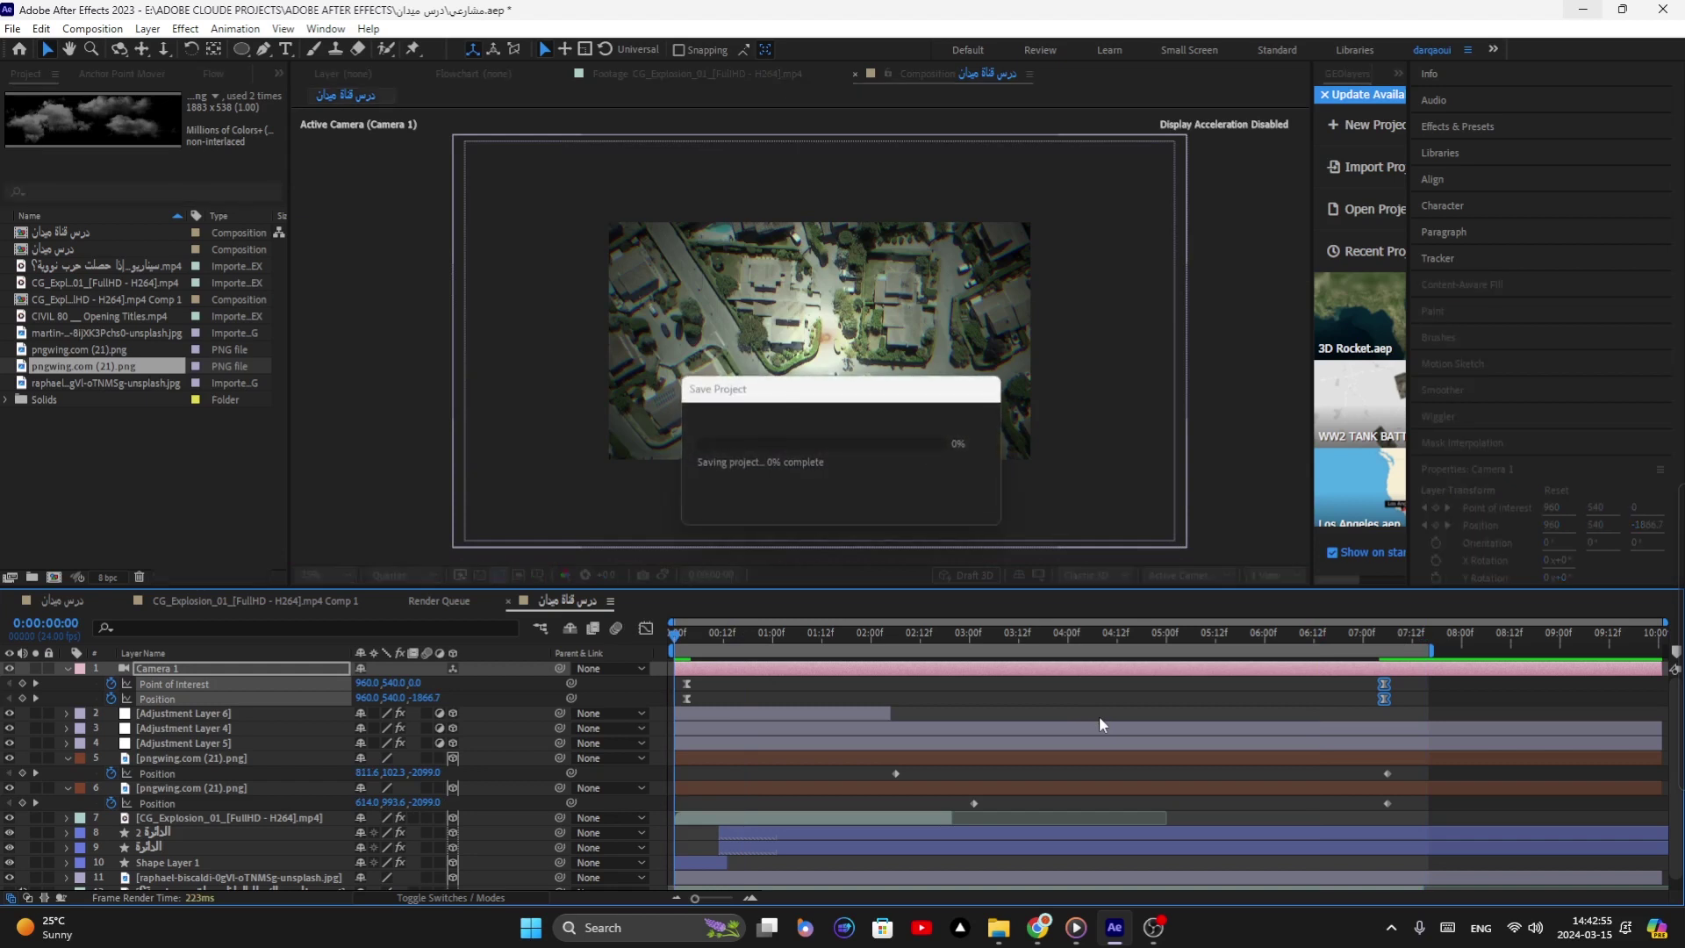
{"action": "left_click", "coordinate": [703, 632]}
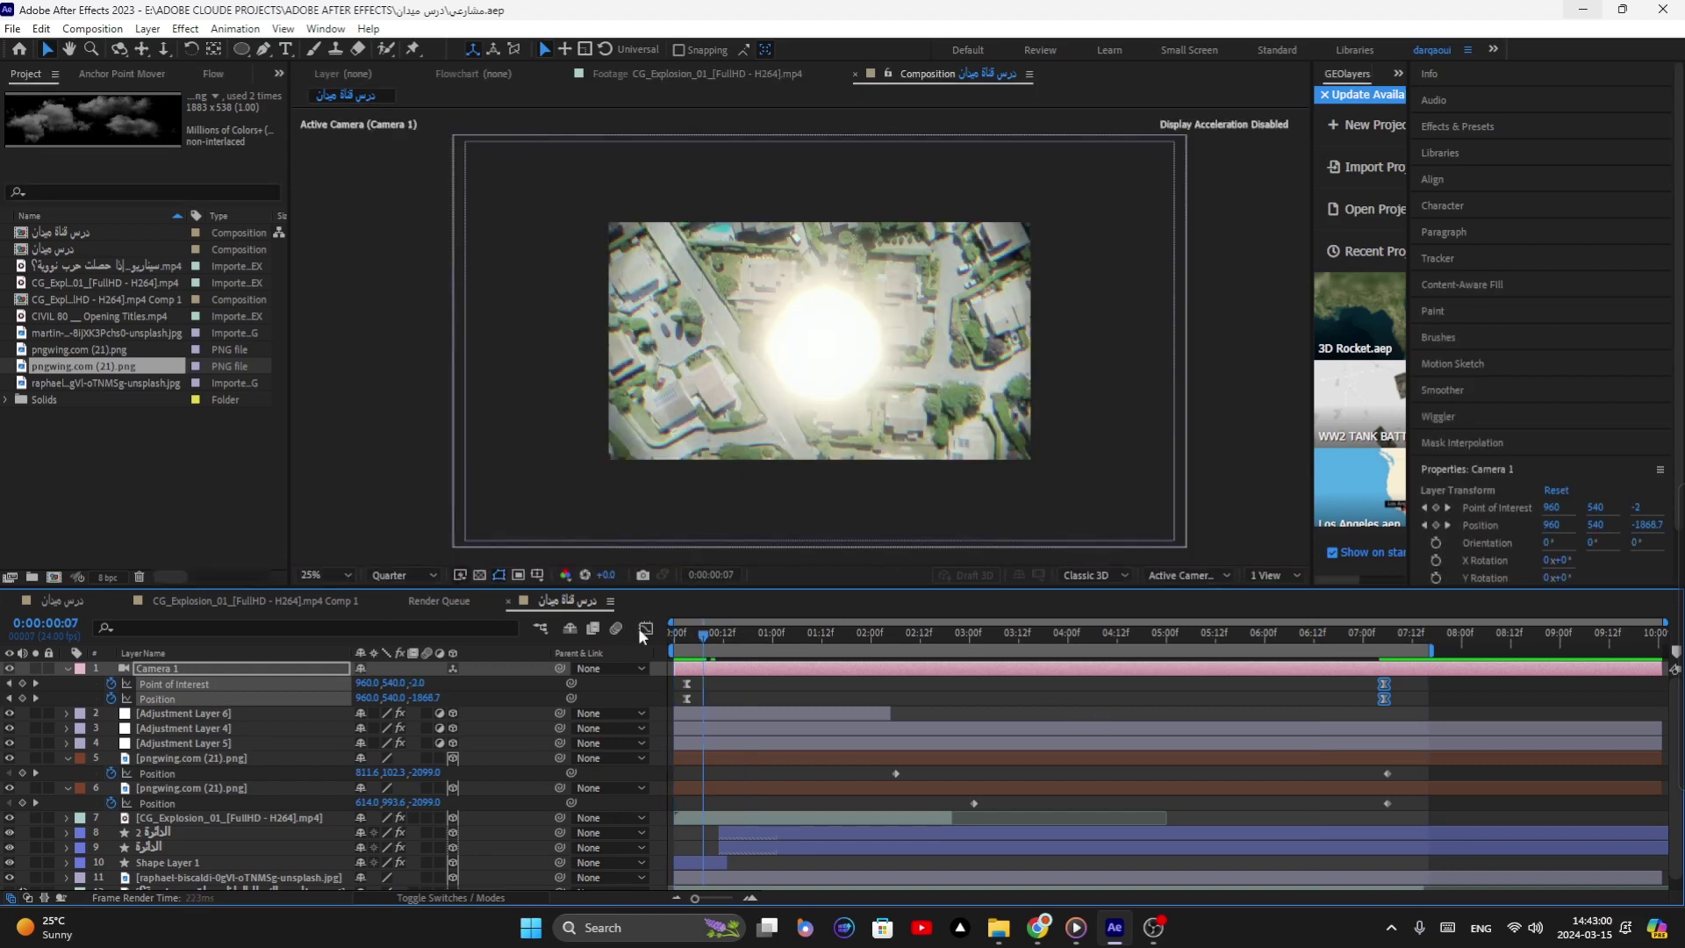
{"action": "left_click", "coordinate": [674, 635]}
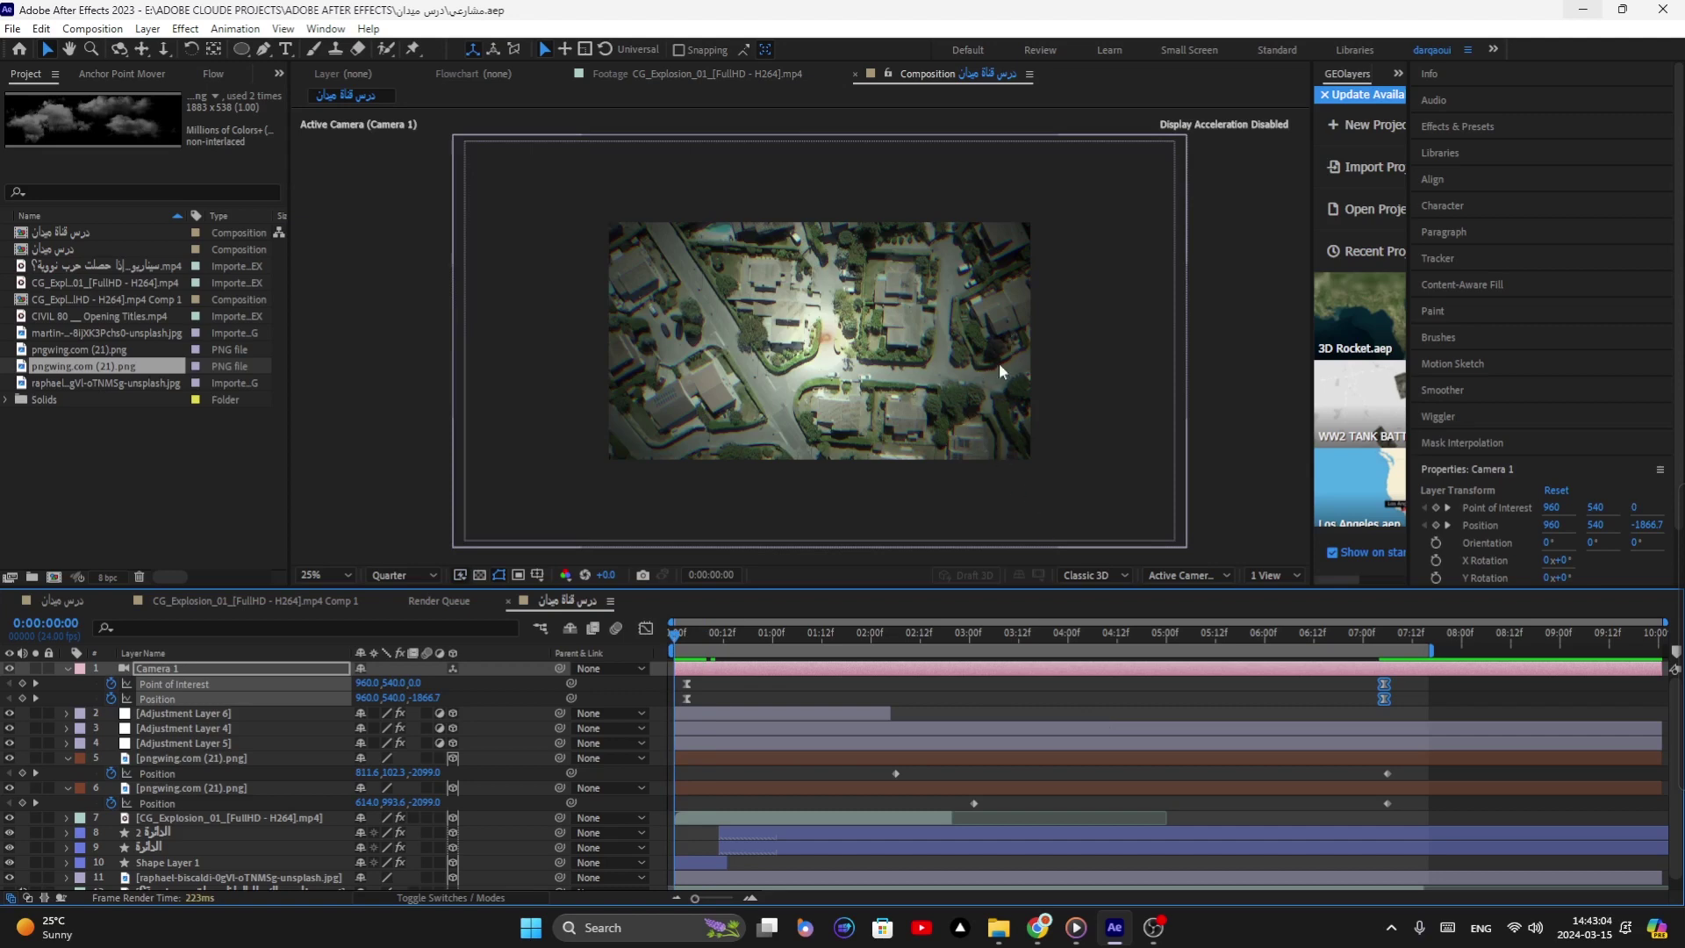
Step: Switch to the media player window showing the reference video to compare it with the result
{"action": "mouse_move", "coordinate": [1076, 928]}
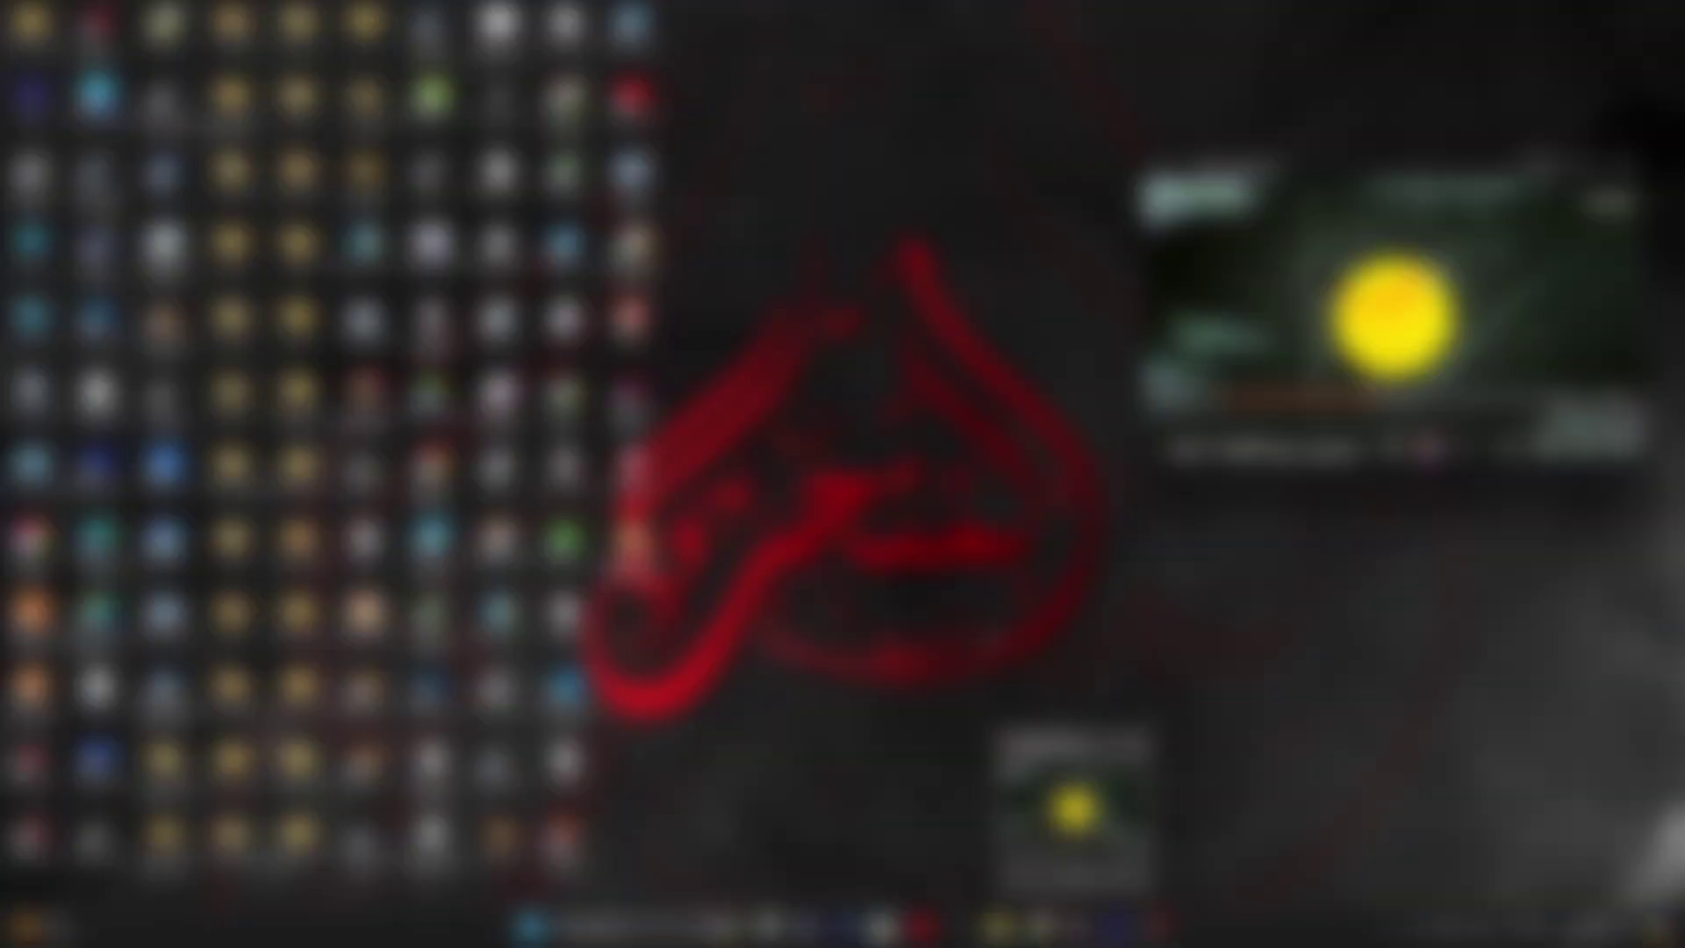
{"action": "left_click", "coordinate": [1075, 806]}
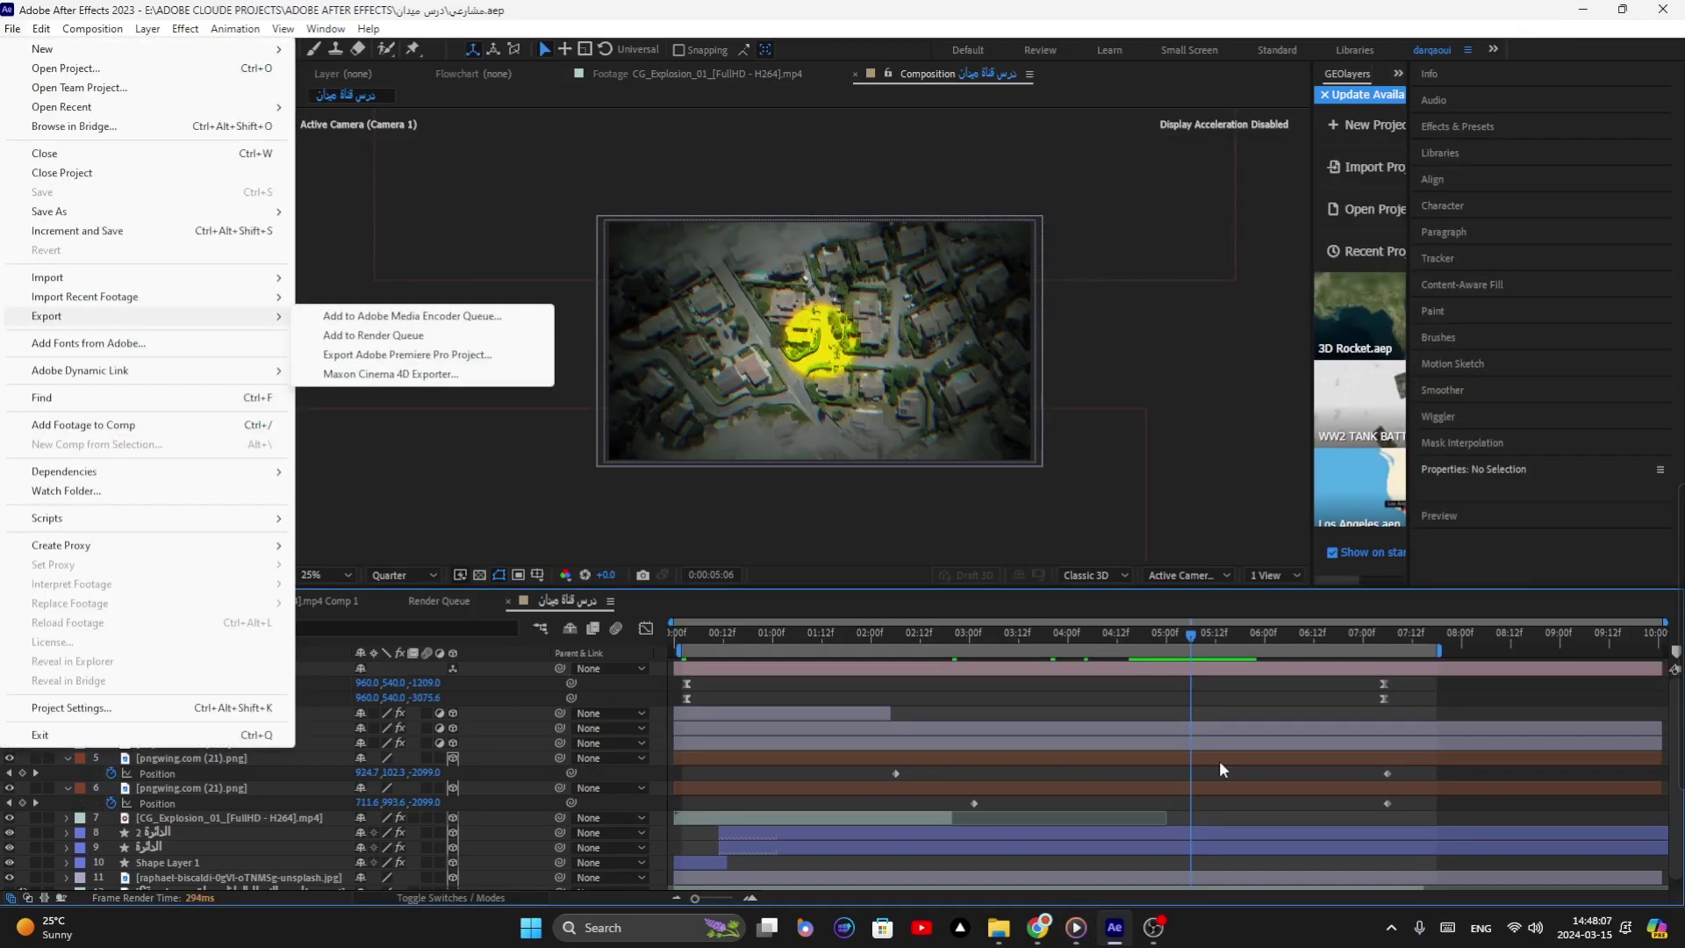
{"action": "key", "text": "Escape"}
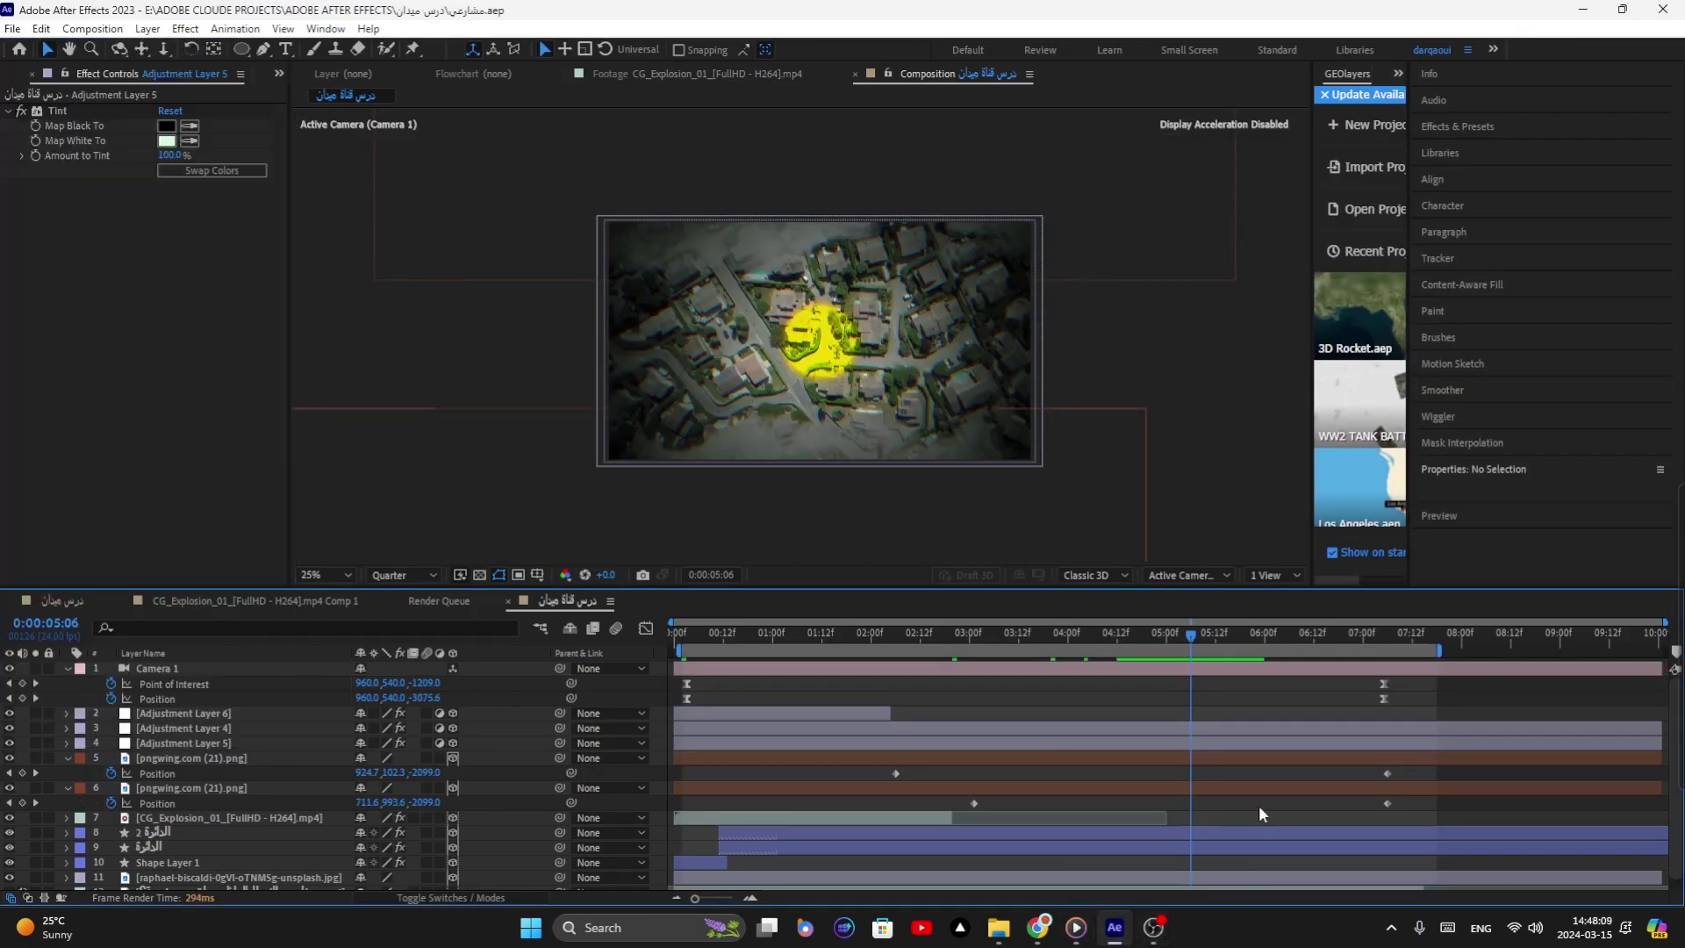
{"action": "mouse_move", "coordinate": [1153, 927]}
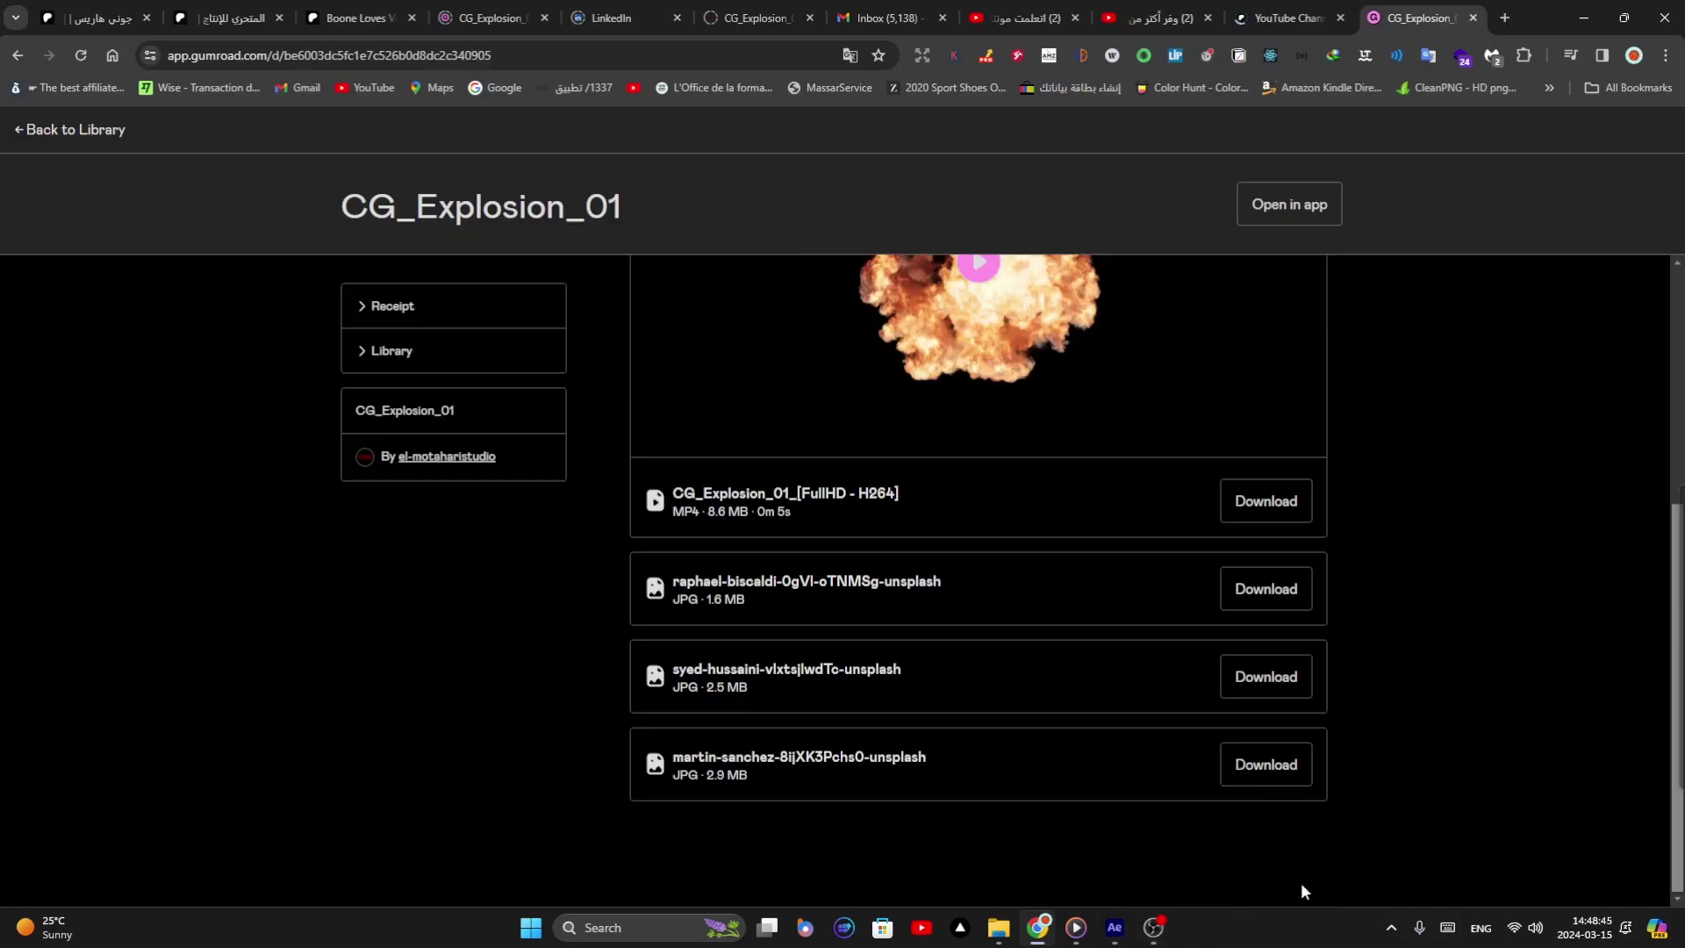